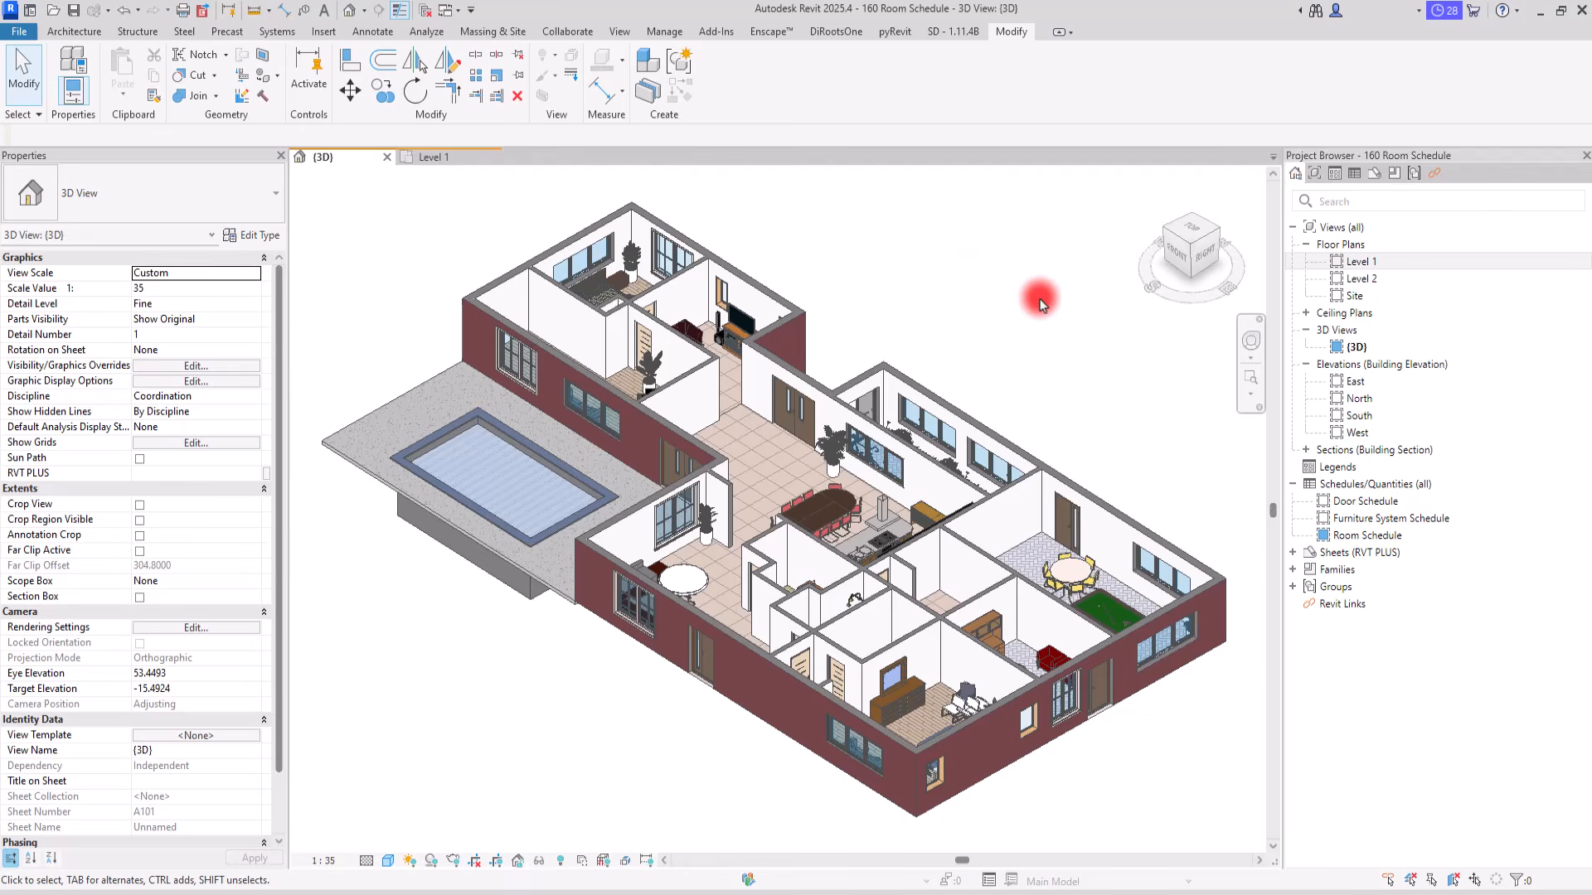
# Step: Create a new family from the Metric Profile template in the English templates folder
pyautogui.click(7, 33)
pyautogui.moveTo(110, 97)
pyautogui.click(199, 148)
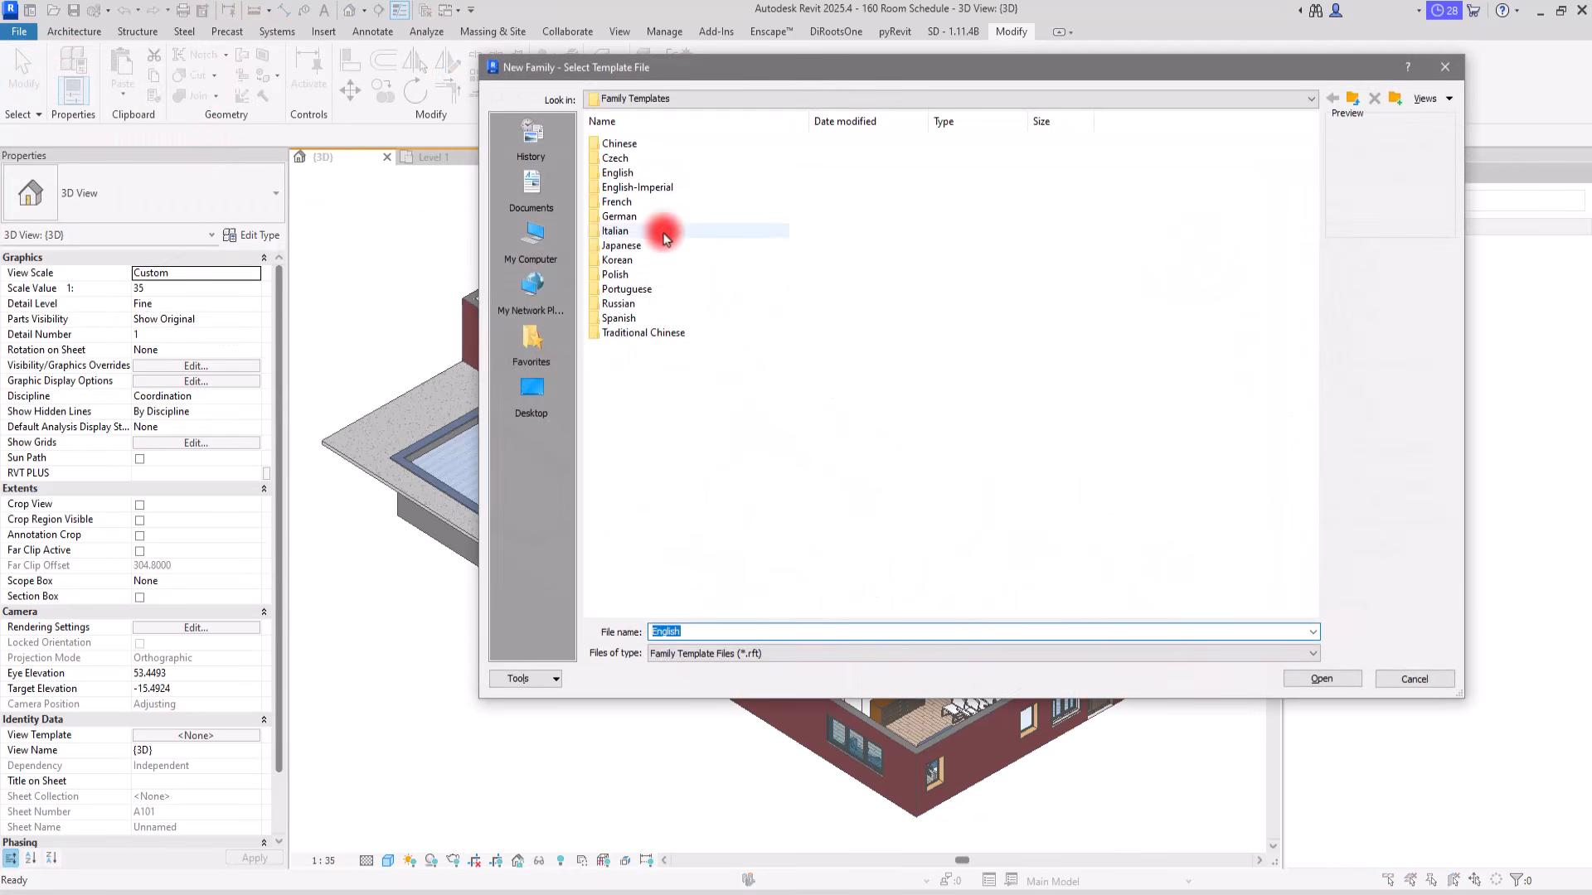
pyautogui.doubleClick(643, 173)
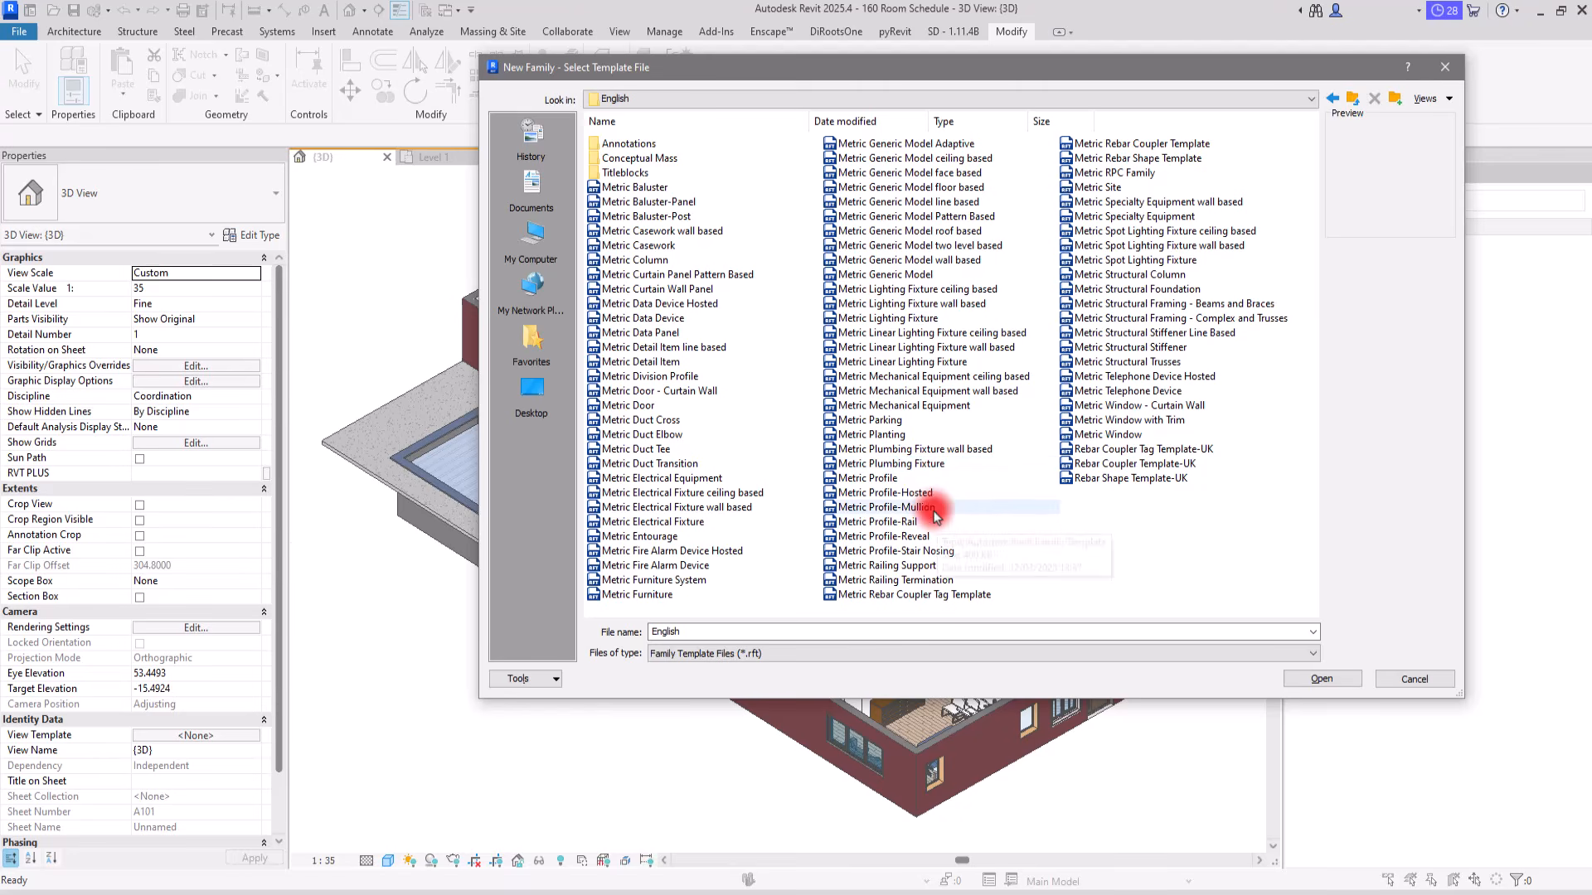
pyautogui.click(953, 479)
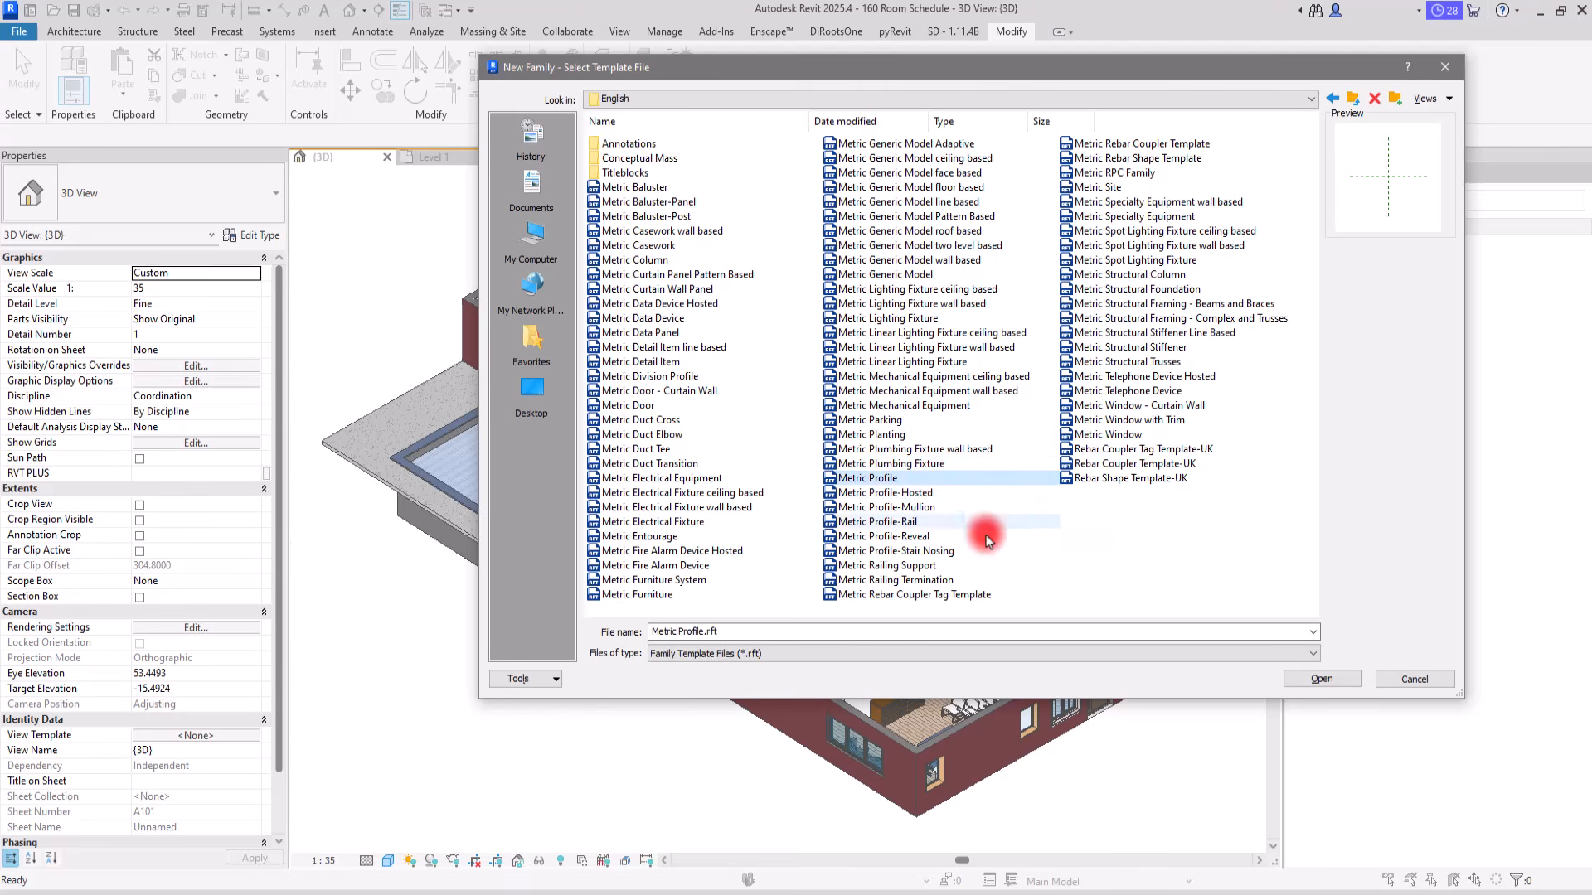
pyautogui.click(1312, 680)
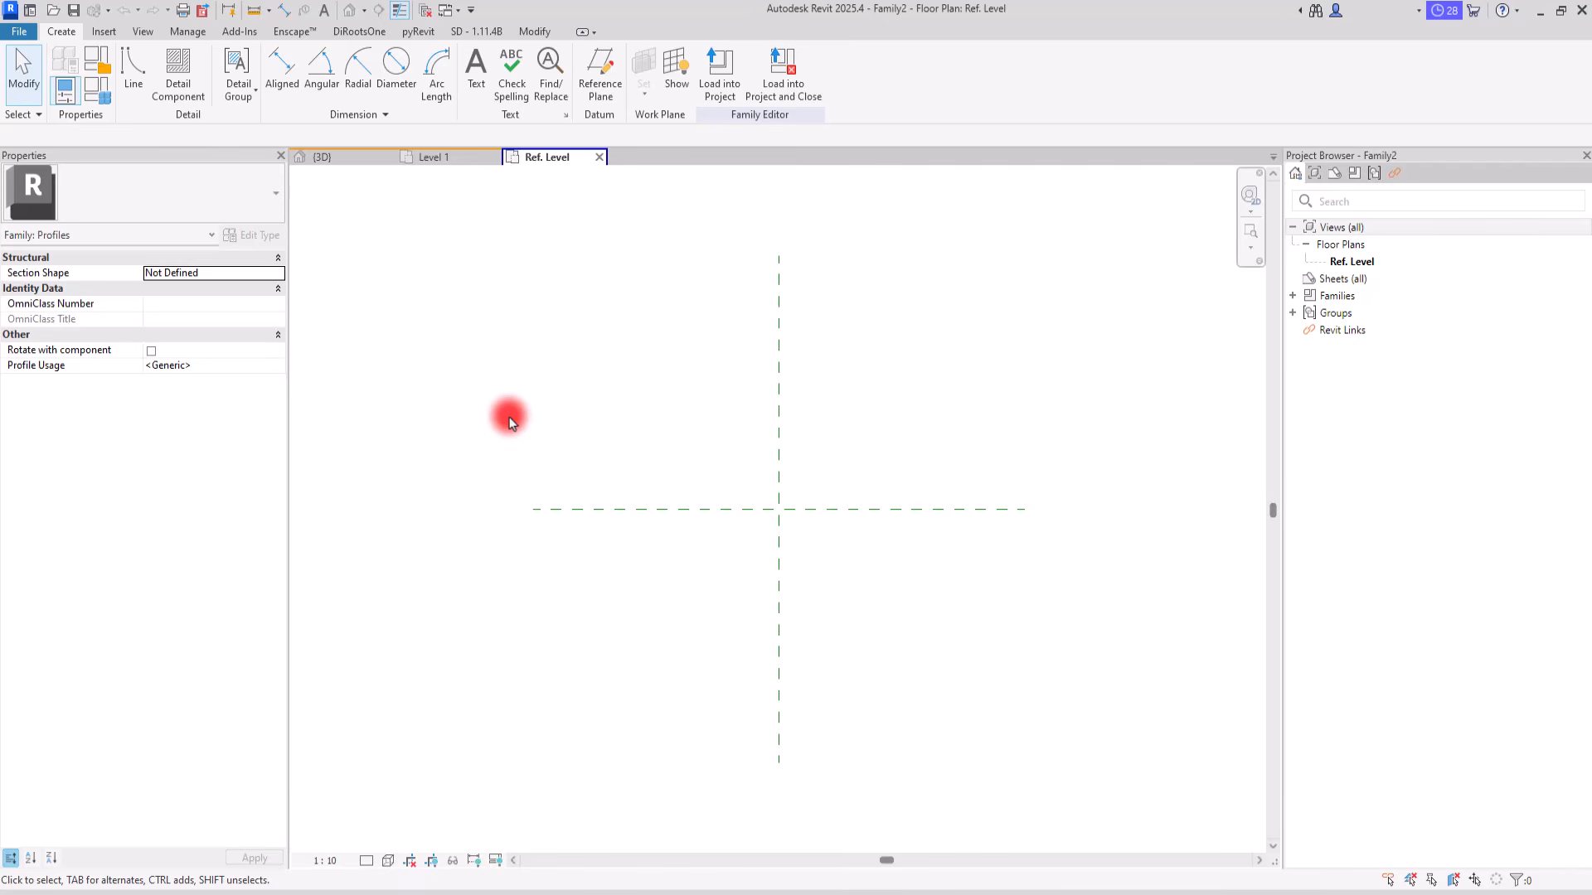
# Step: Draw a vertical reference plane about 231 mm to the right of the vertical centre plane
pyautogui.moveTo(935, 509); pyautogui.dragTo(696, 333, button='middle')
pyautogui.click(600, 71)
pyautogui.click(779, 328)
pyautogui.click(779, 565)
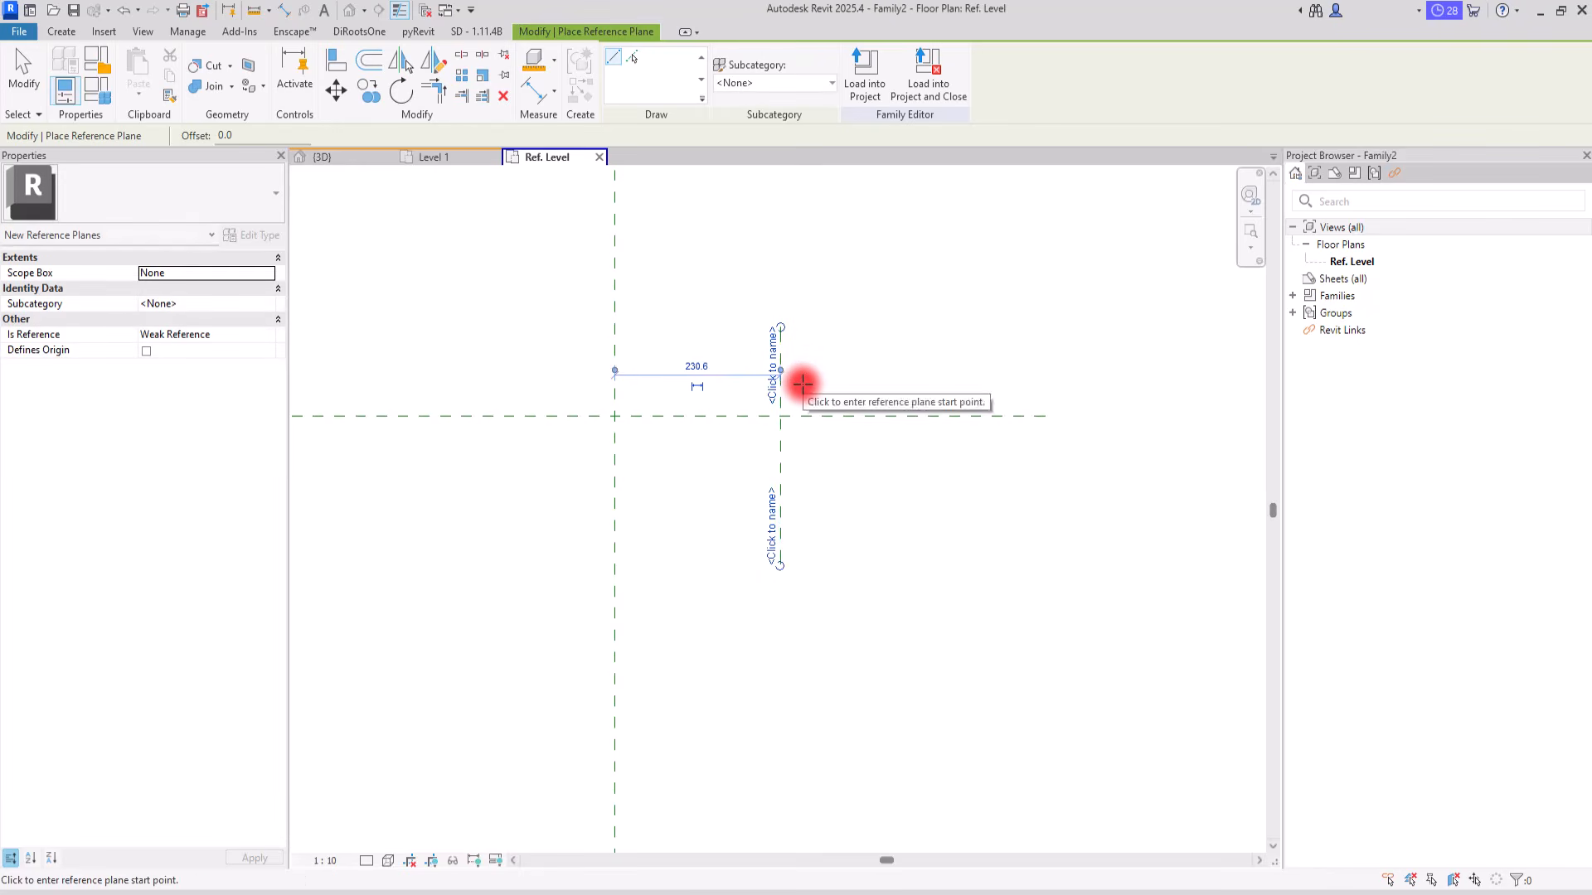
# Step: Draw two horizontal reference planes below the horizontal centre plane, about 23 mm down and about 38 mm further down
pyautogui.click(552, 433)
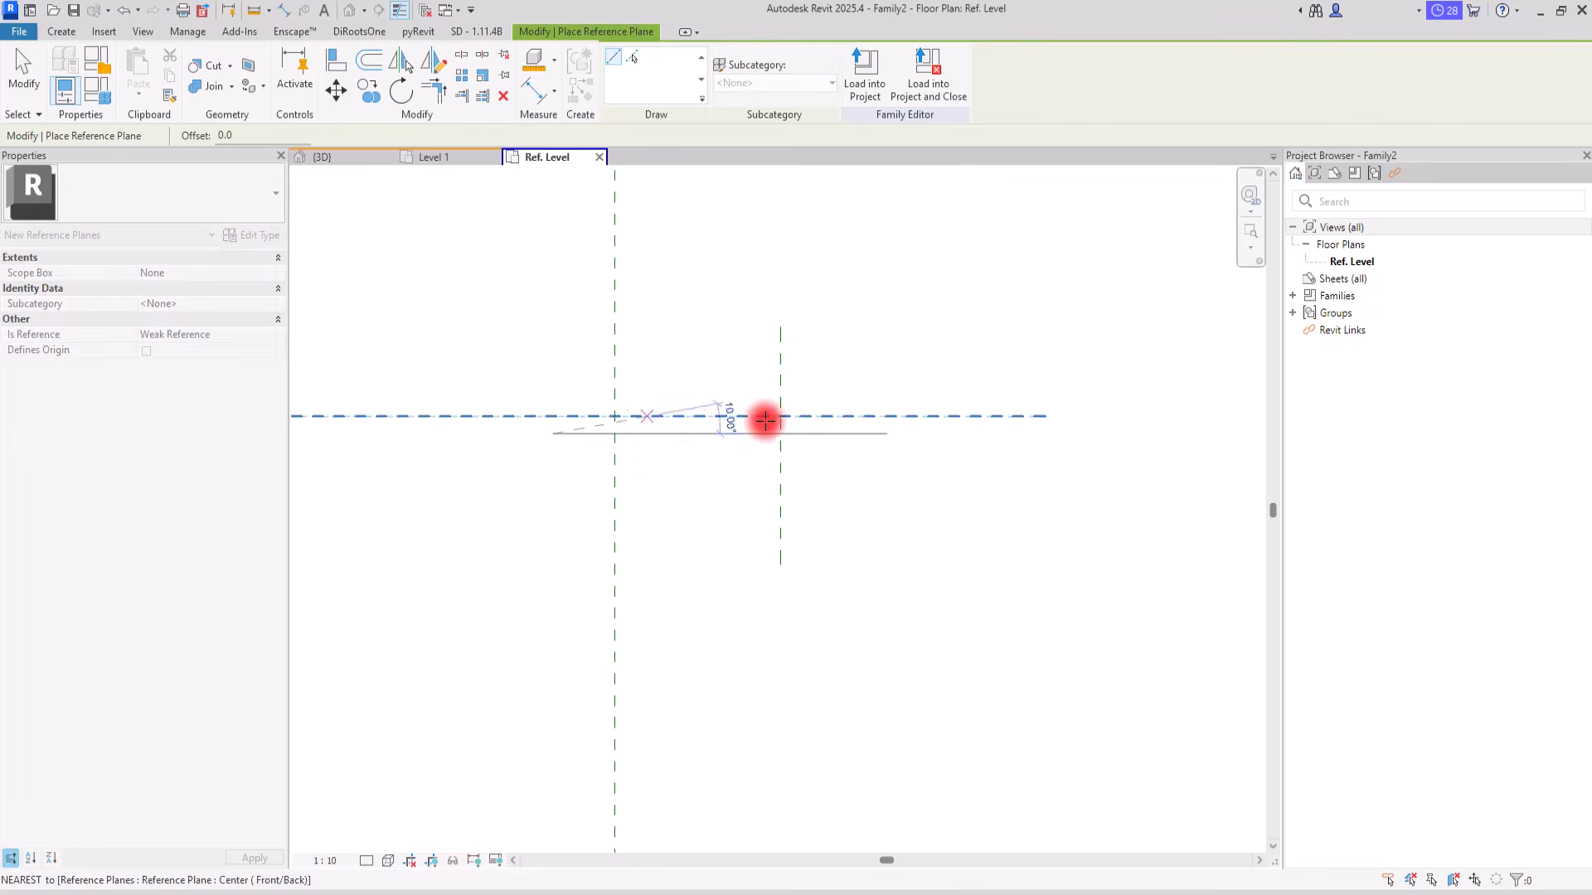
pyautogui.click(889, 432)
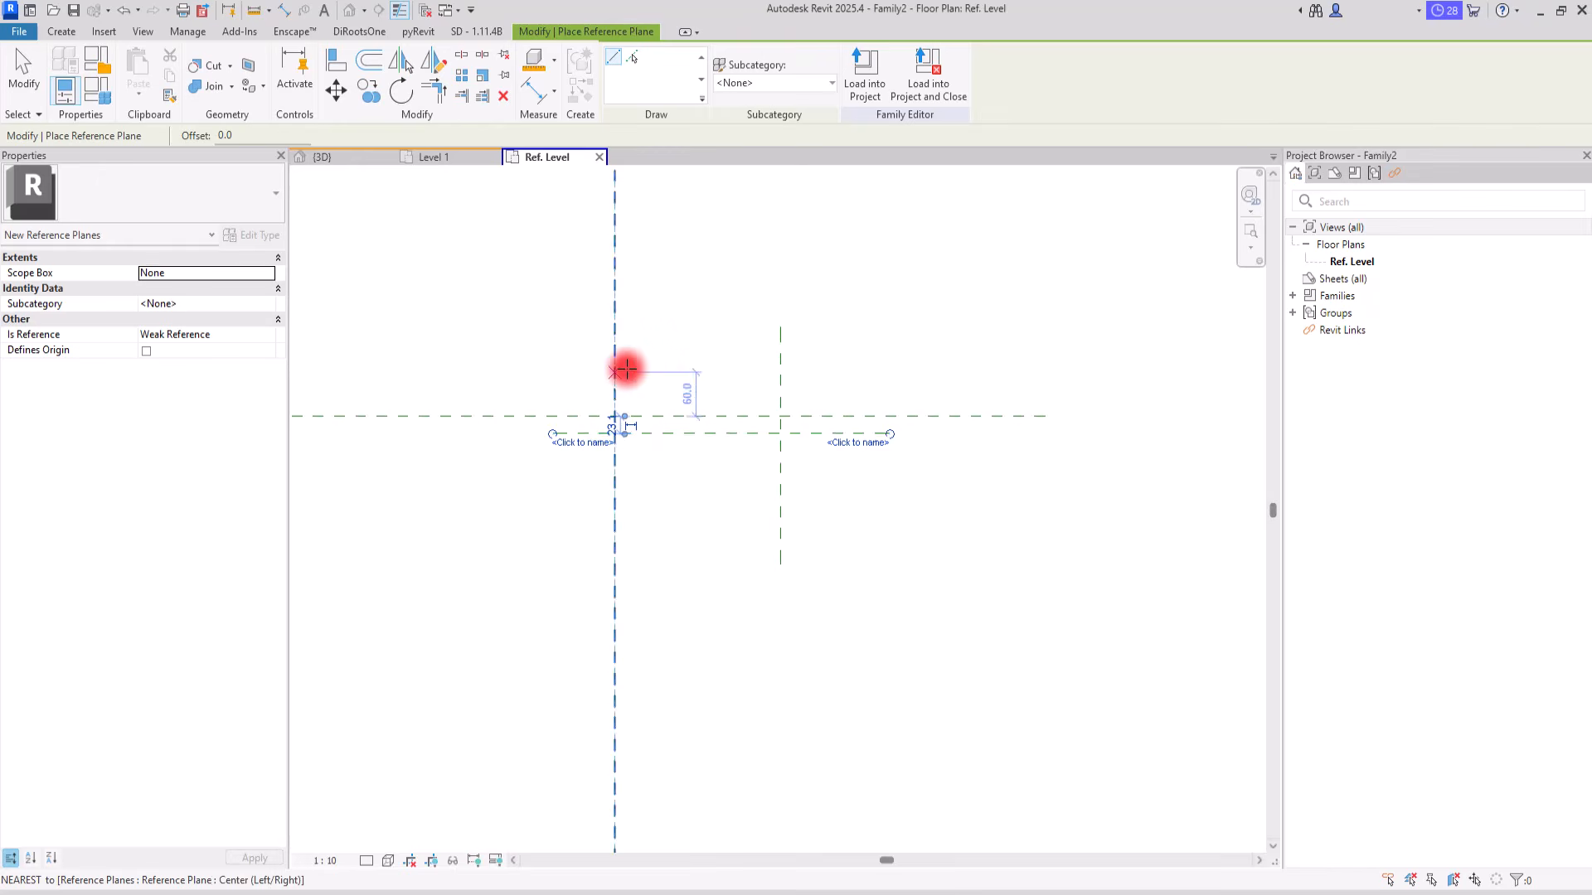
pyautogui.click(575, 462)
pyautogui.click(831, 461)
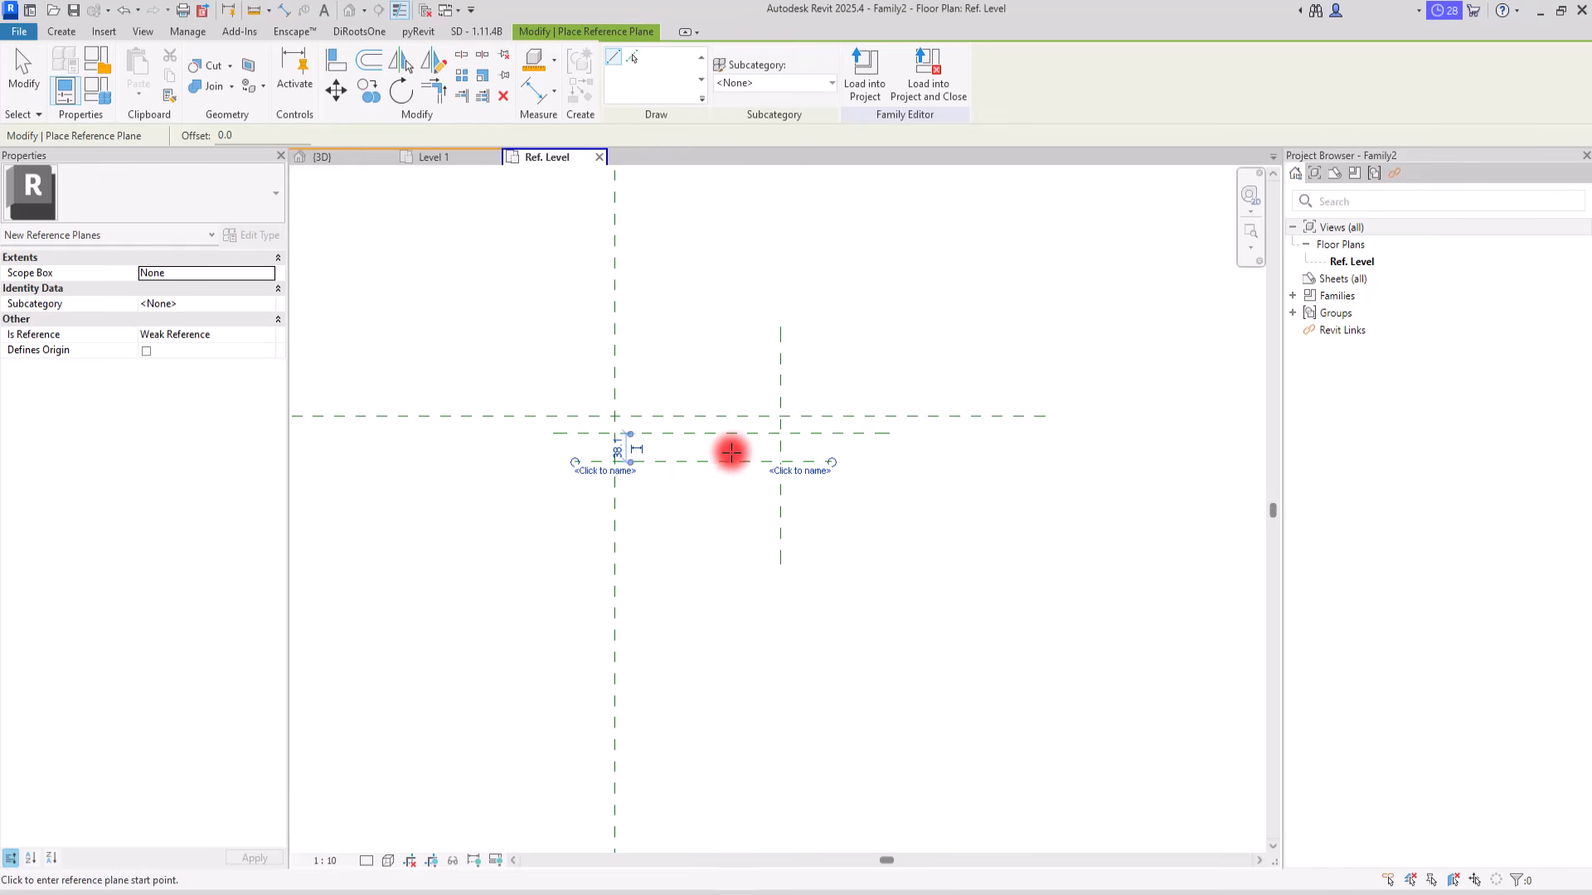
# Step: Draw one slightly slanted and three vertical reference planes between the two outer vertical planes
pyautogui.click(696, 356)
pyautogui.click(686, 540)
pyautogui.click(702, 360)
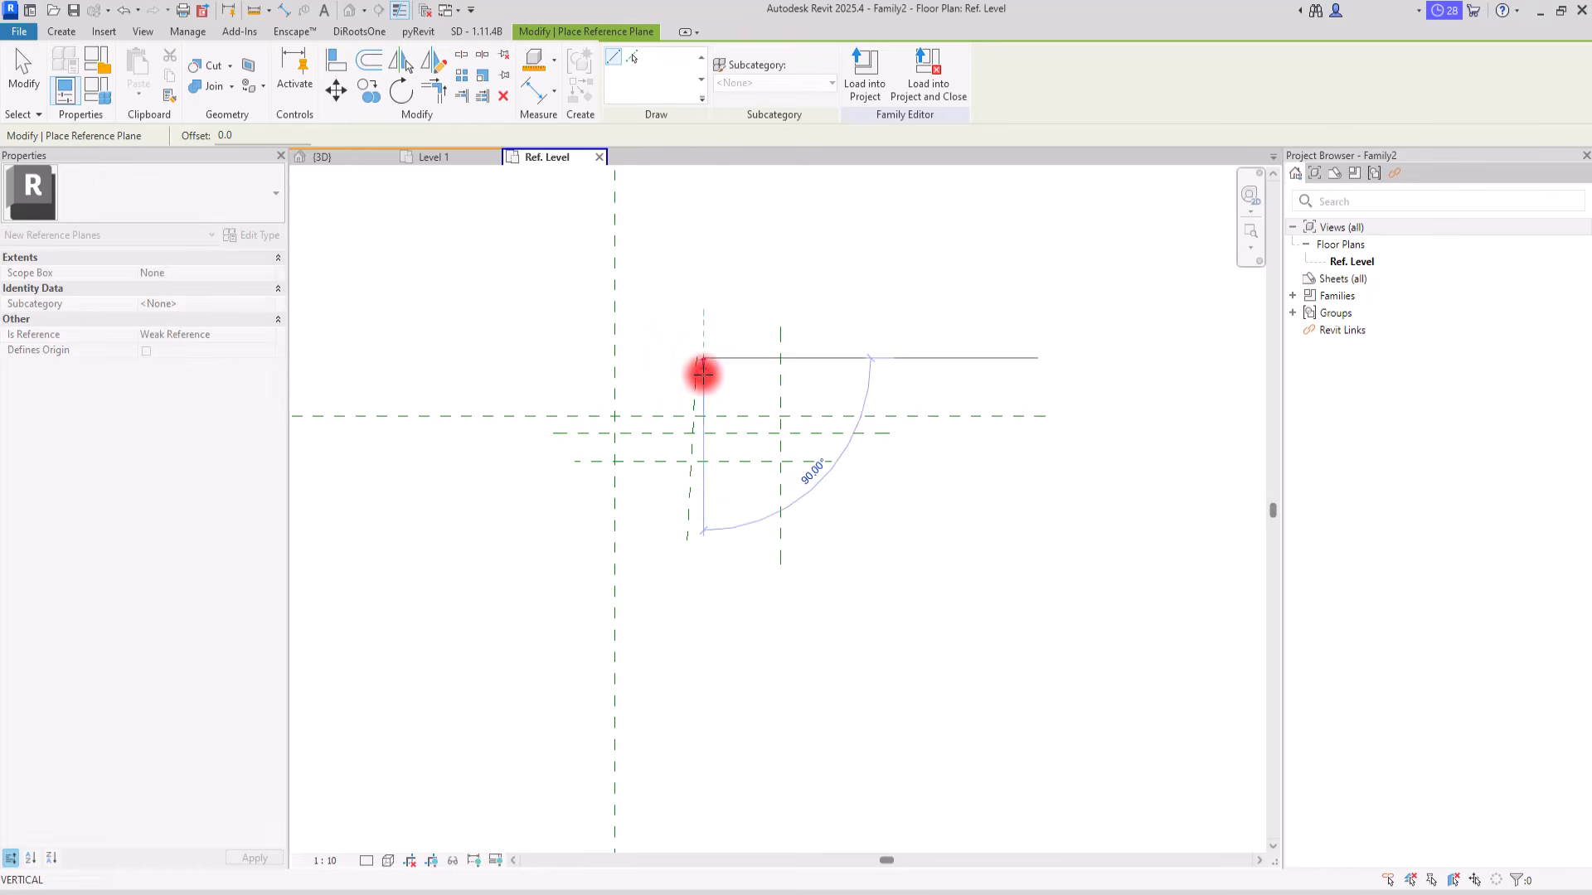
pyautogui.click(707, 540)
pyautogui.click(722, 359)
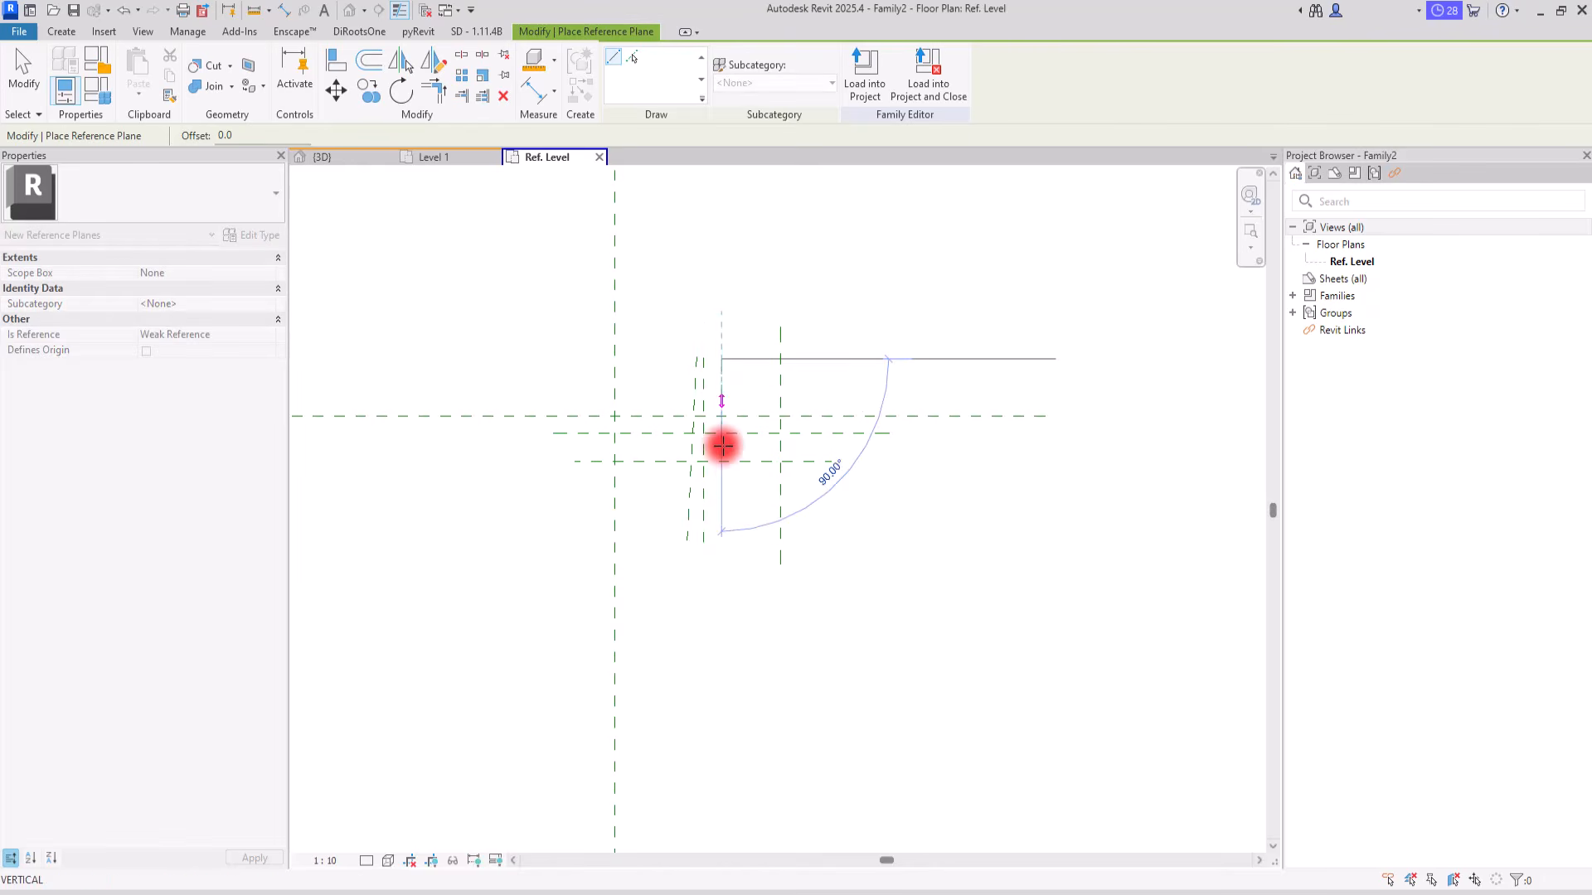
pyautogui.click(723, 562)
pyautogui.click(667, 358)
pyautogui.click(668, 574)
pyautogui.press('Escape')
# Step: Delete the slanted reference plane
pyautogui.click(693, 444)
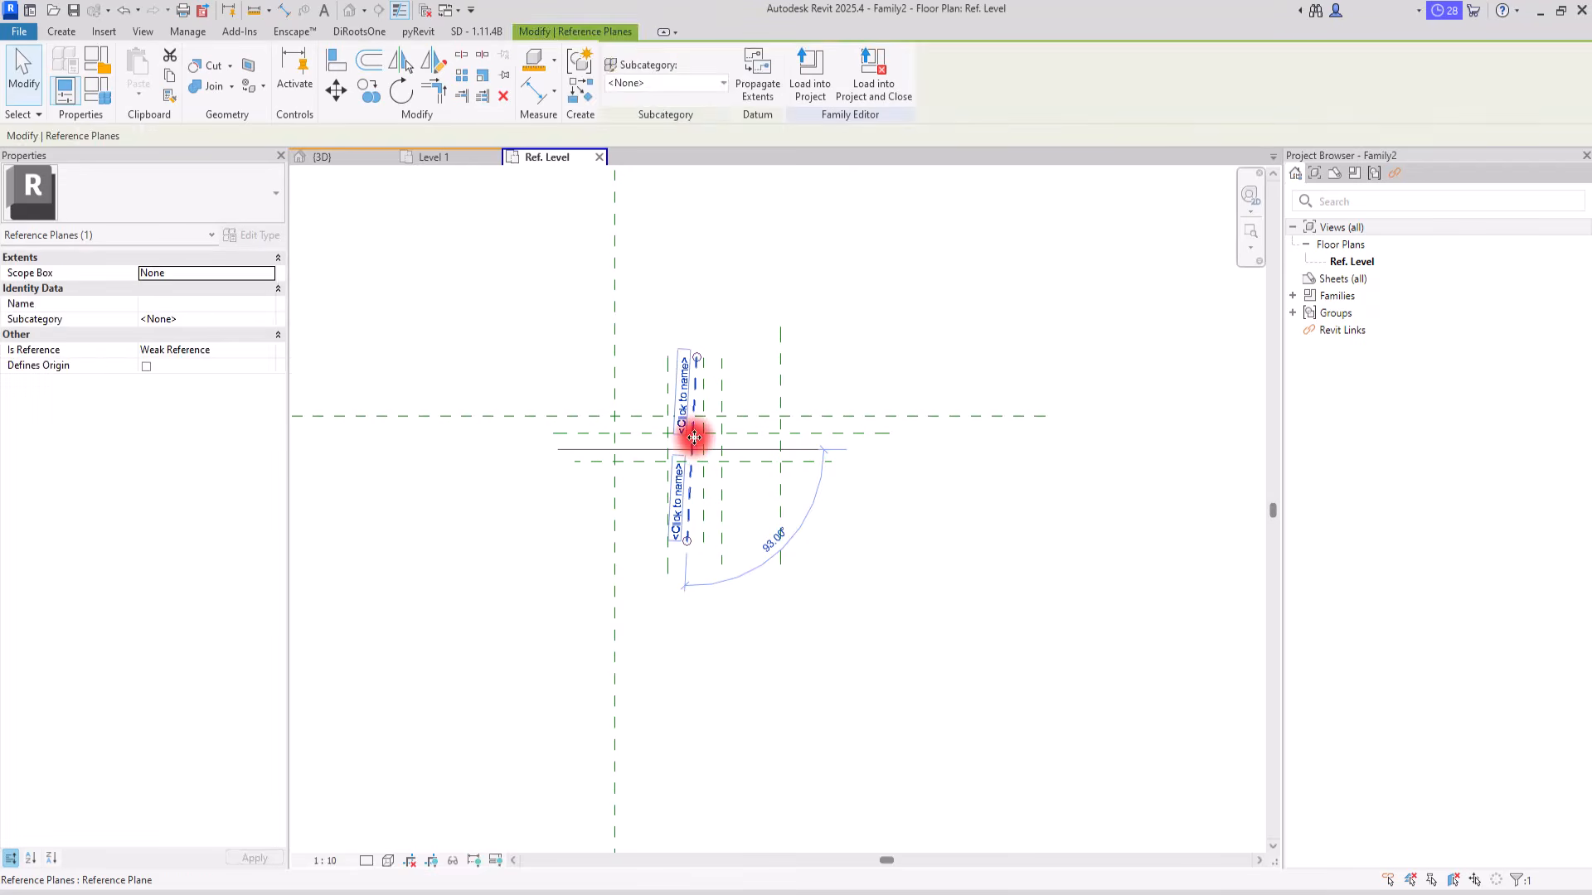
pyautogui.press('Delete')
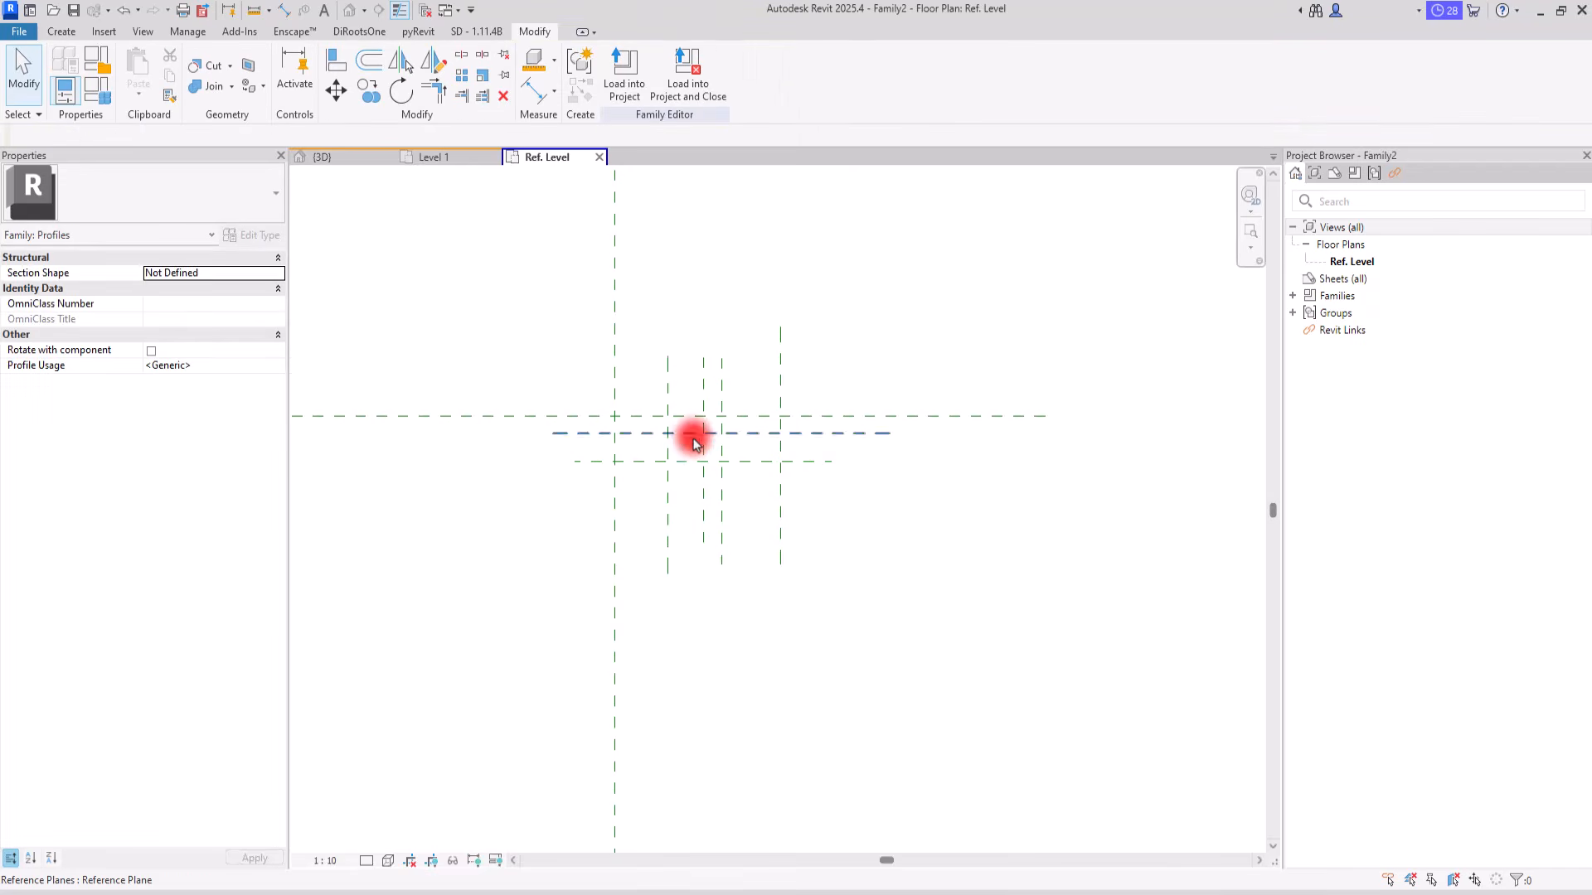
# Step: Place an aligned dimension between the two outer vertical reference planes, above the planes
pyautogui.click(533, 90)
pyautogui.click(613, 350)
pyautogui.click(778, 341)
pyautogui.click(833, 291)
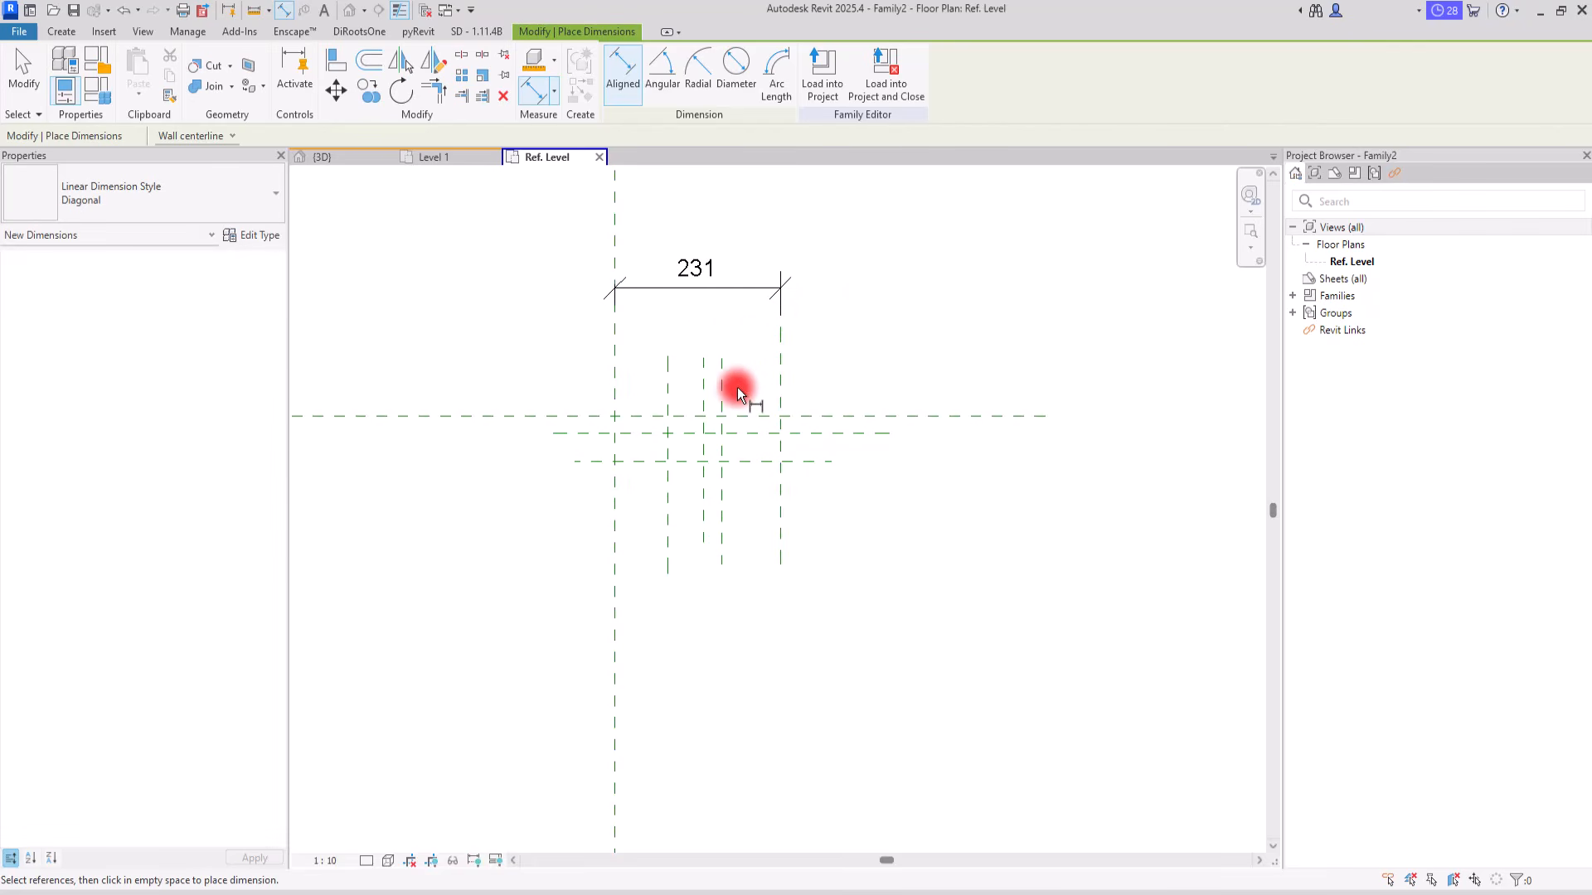
# Step: Dimension the middle vertical reference plane to both outer vertical planes and make the two segments equal
pyautogui.click(703, 380)
pyautogui.click(614, 376)
pyautogui.click(779, 373)
pyautogui.click(928, 358)
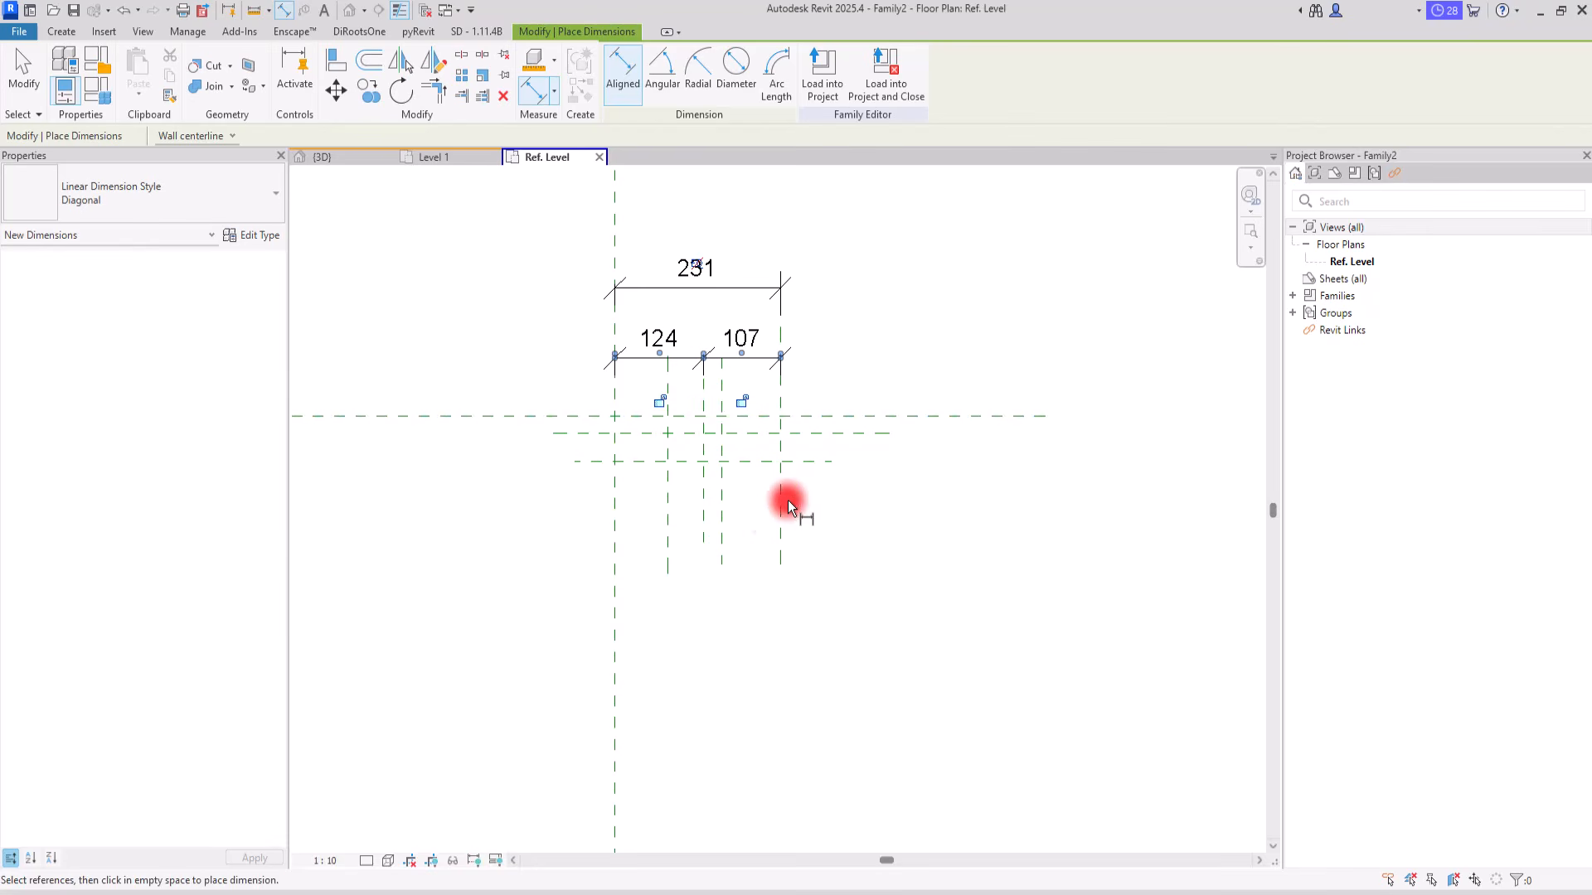
pyautogui.moveTo(933, 300); pyautogui.dragTo(909, 332, button='middle')
pyautogui.click(657, 391)
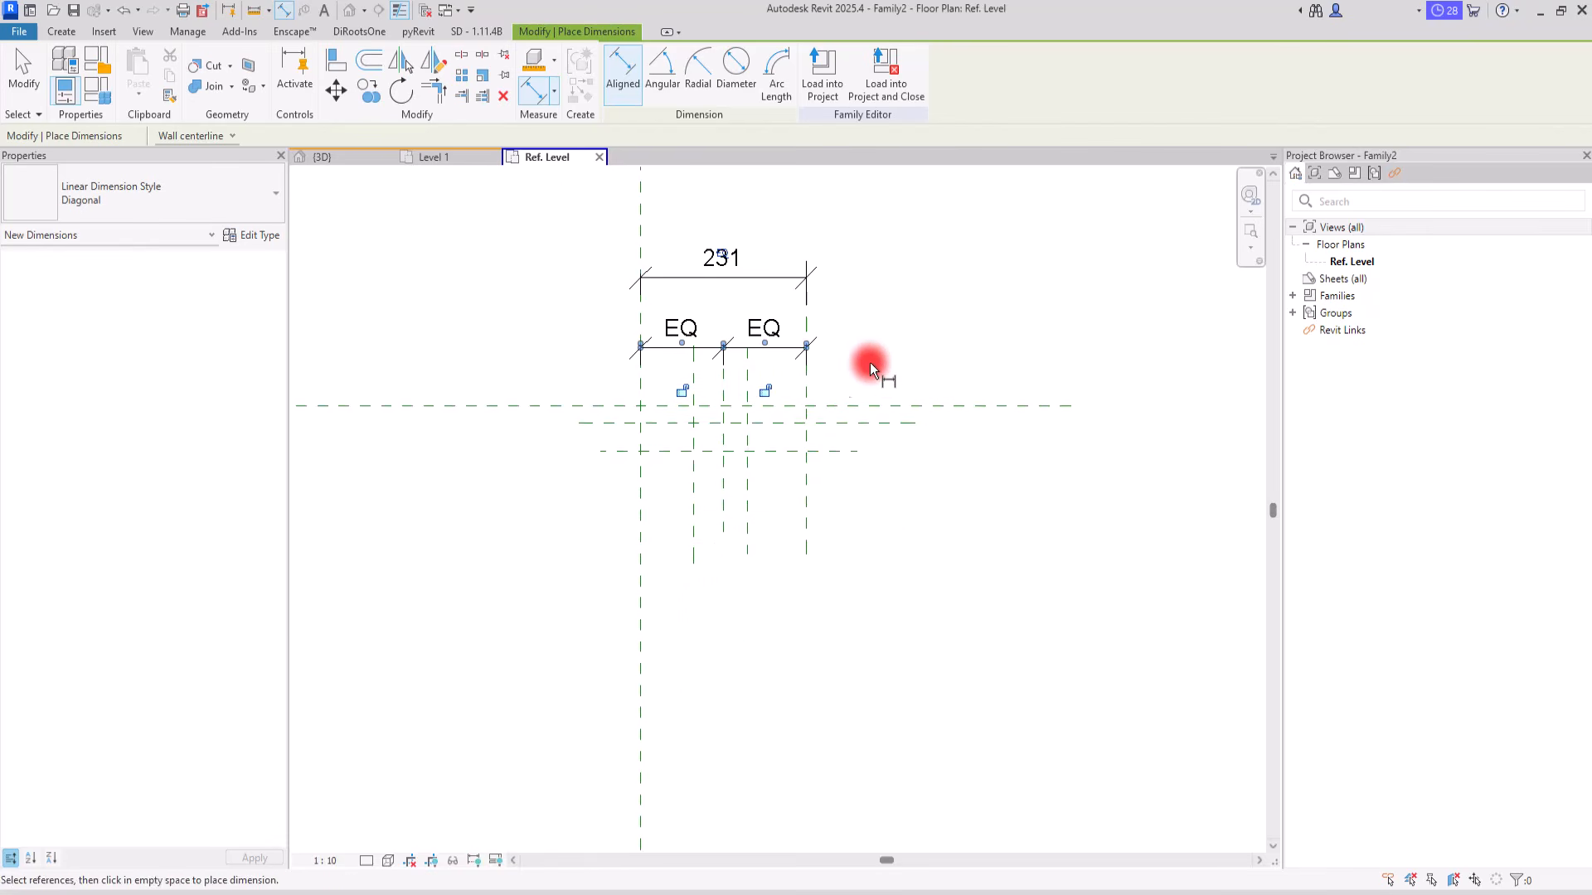
# Step: Dimension the three inner vertical reference planes in one string below them and make the segments equal
pyautogui.click(695, 488)
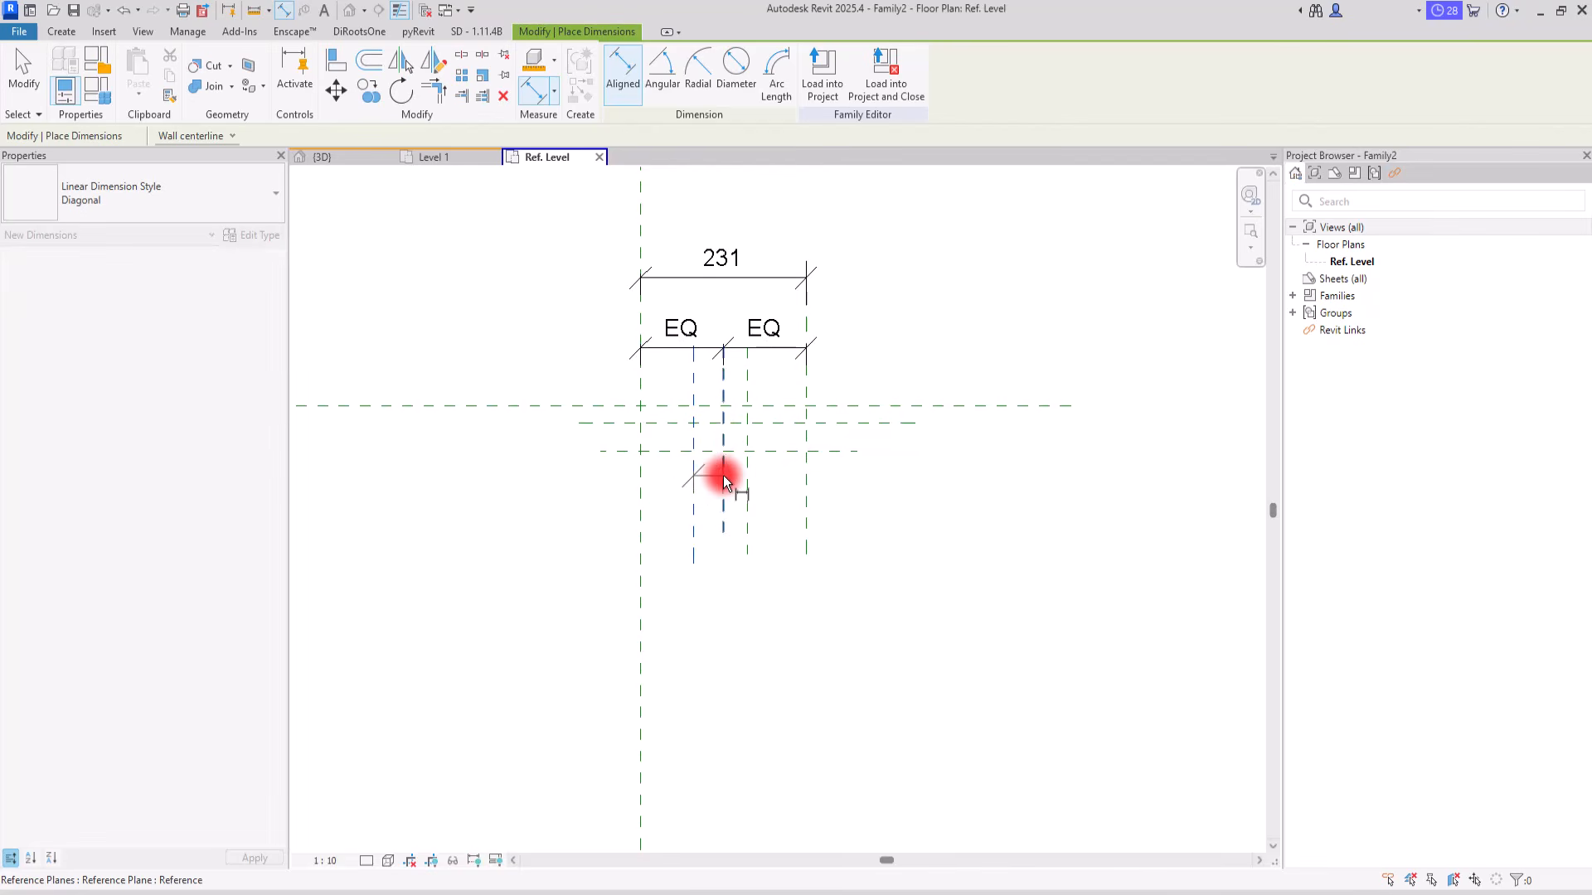
pyautogui.click(740, 474)
pyautogui.click(745, 473)
pyautogui.click(920, 594)
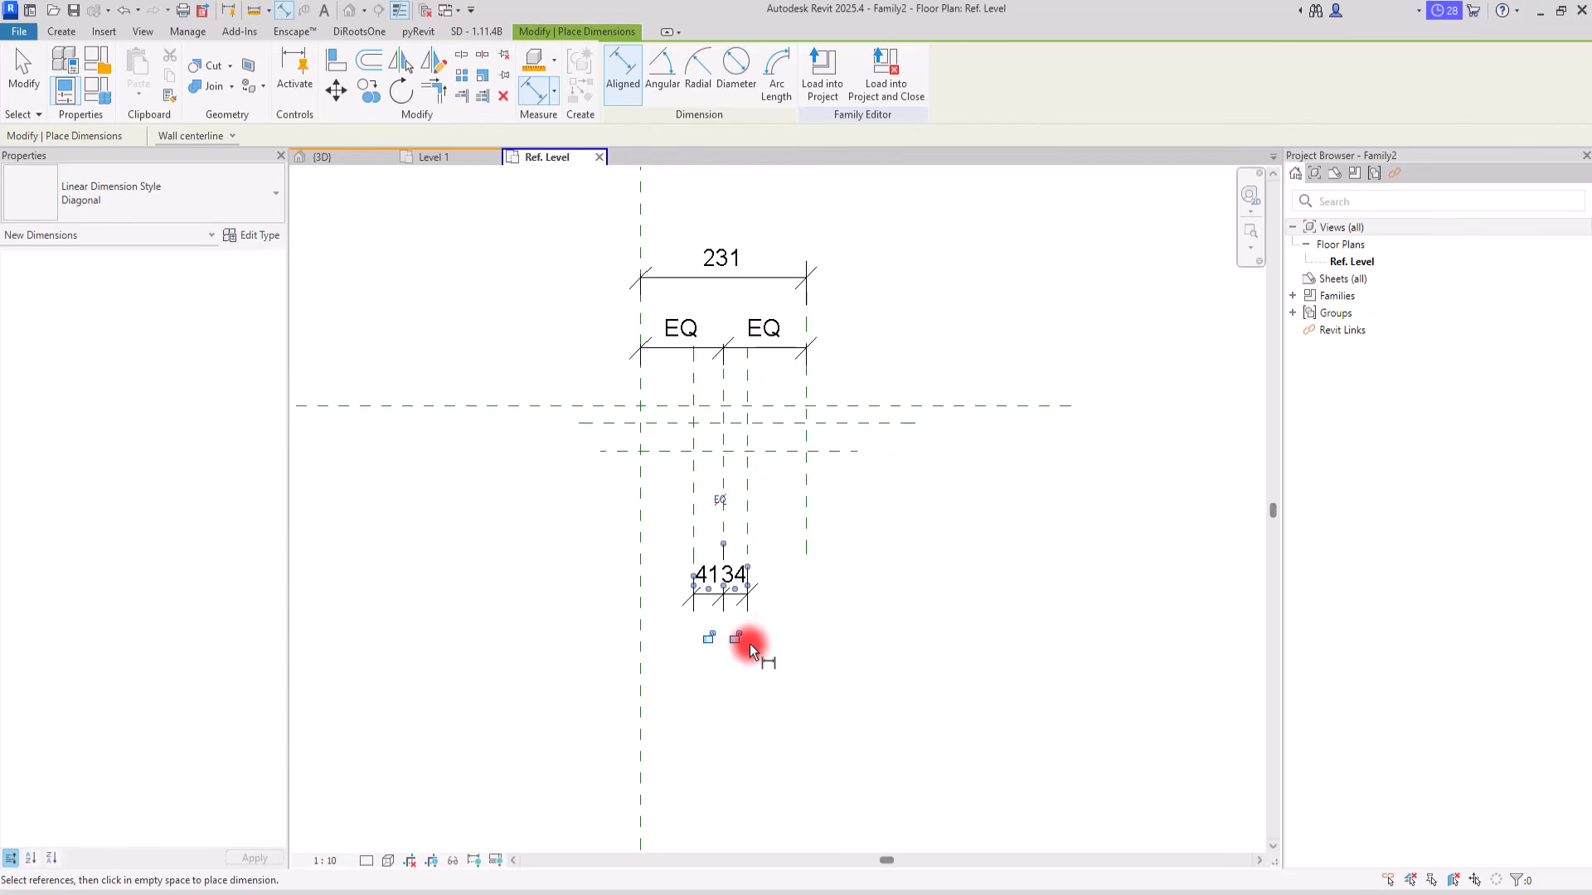
pyautogui.click(718, 500)
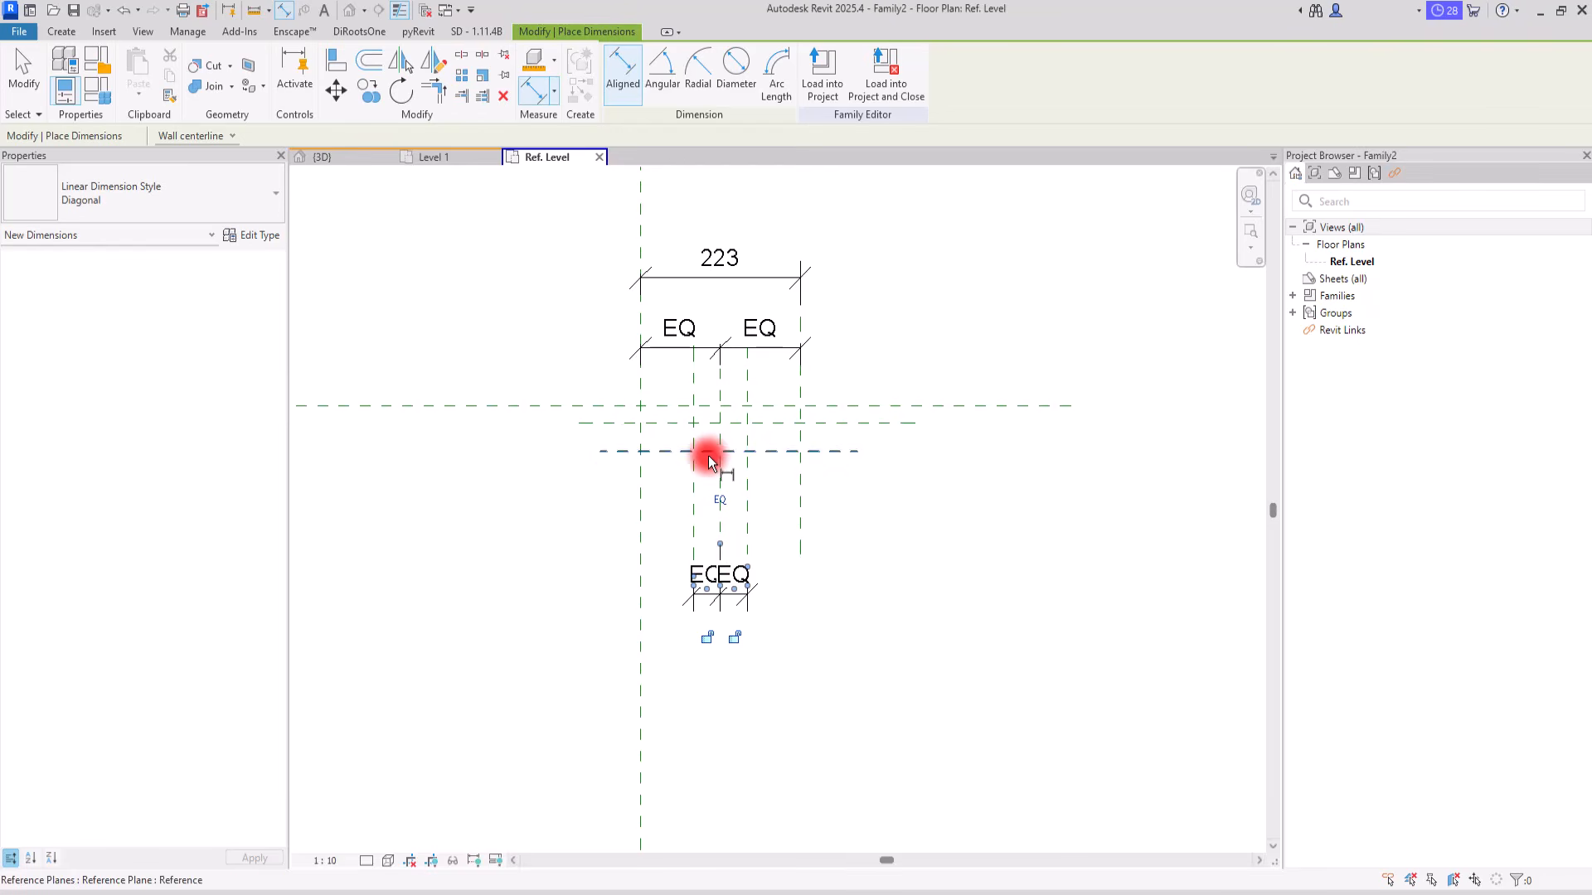
# Step: Add an overall dimension between the two planes flanking the middle one, below the equality string
pyautogui.click(694, 511)
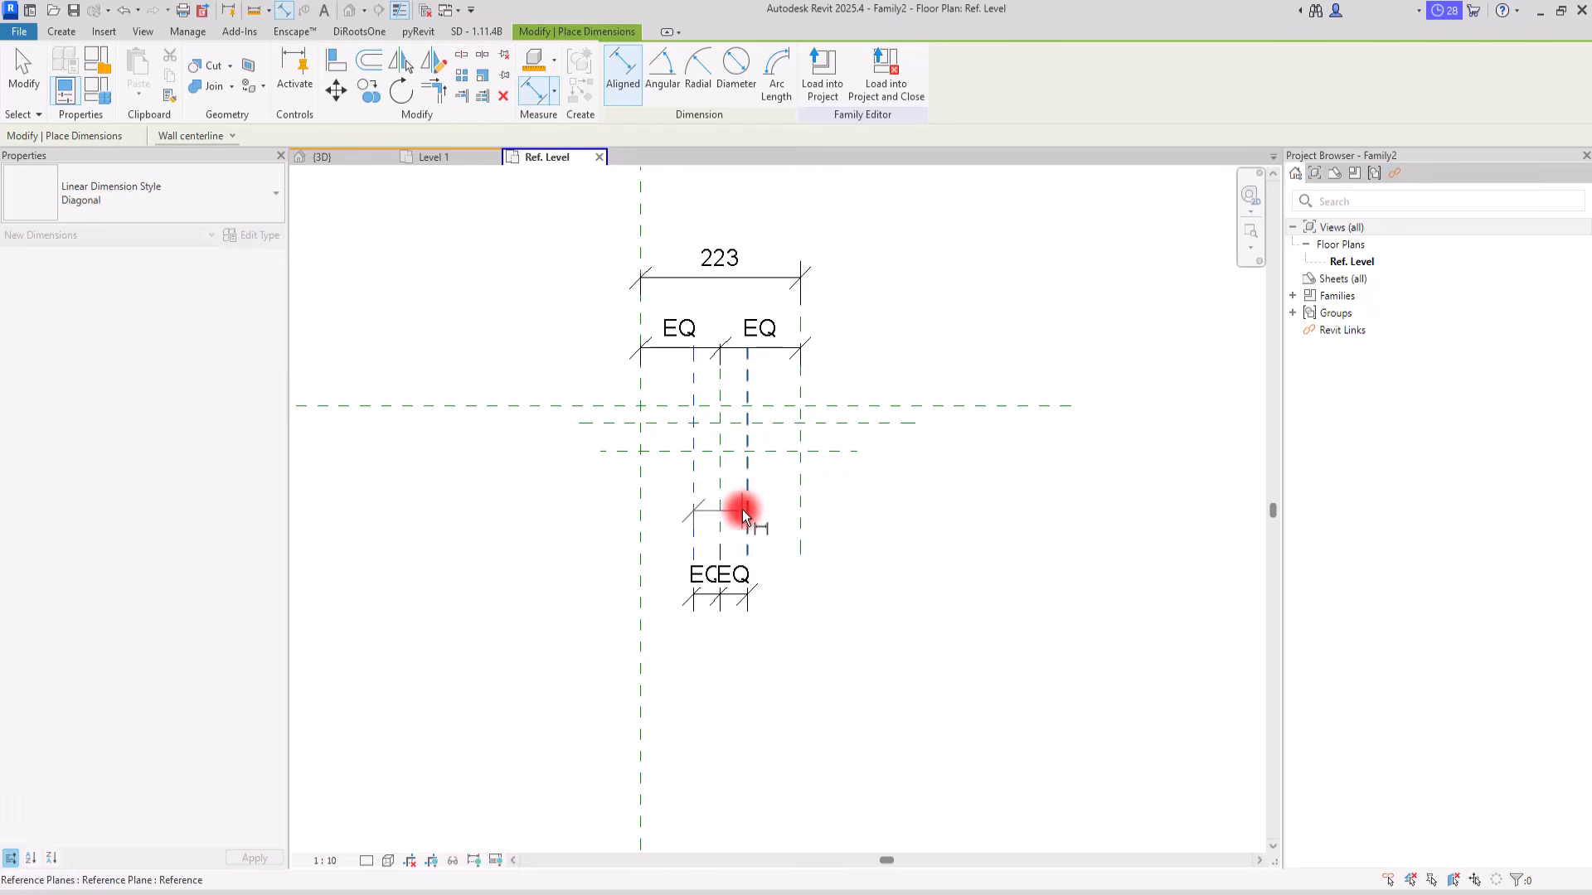
pyautogui.click(748, 509)
pyautogui.click(869, 654)
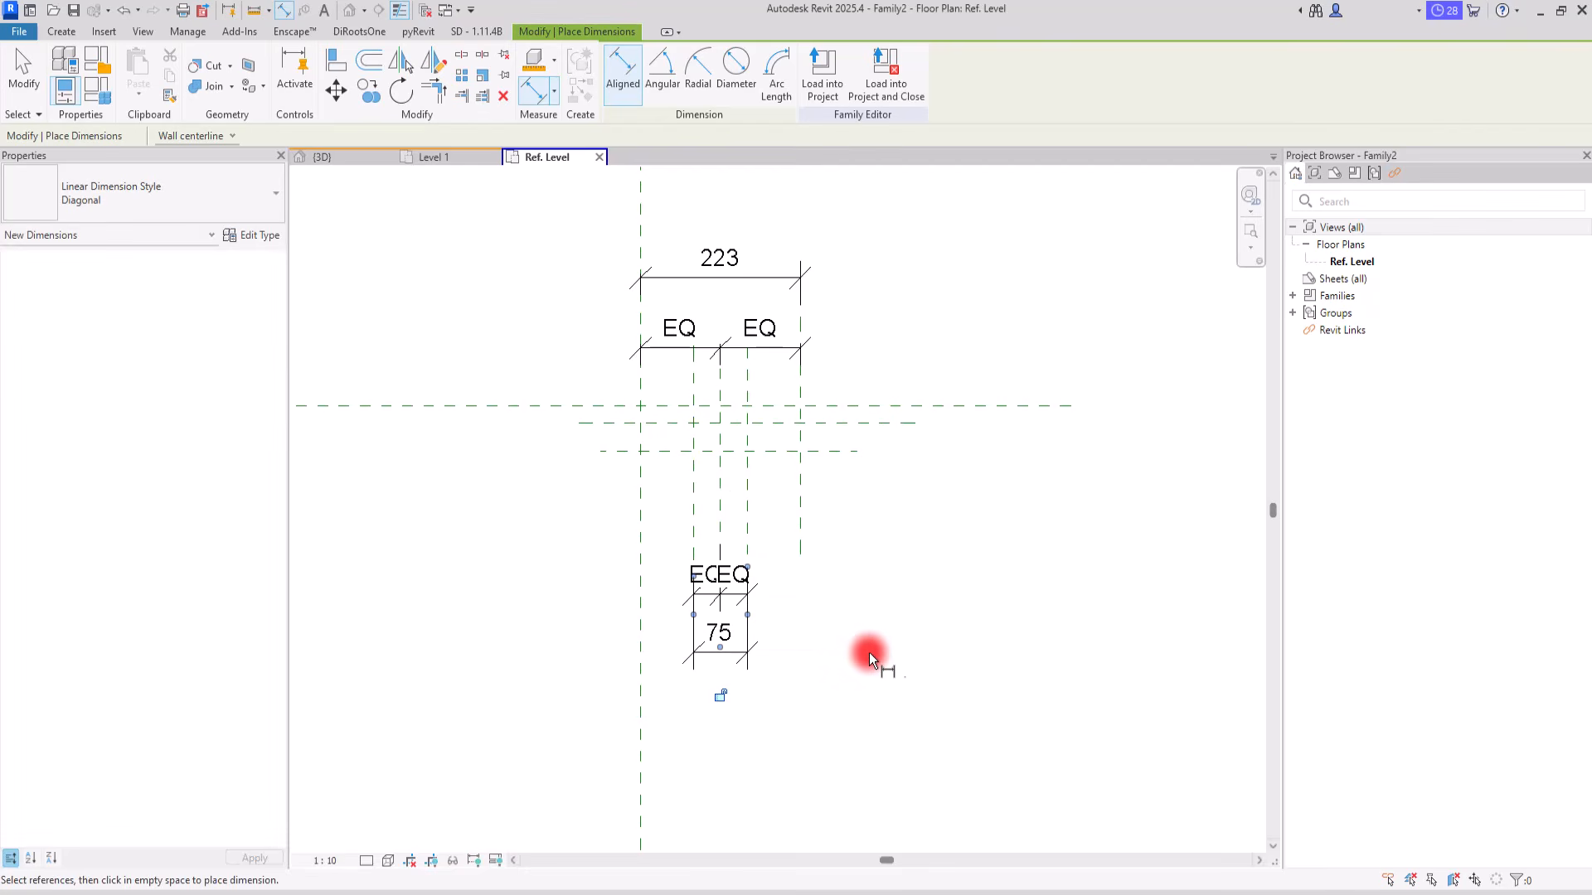
# Step: Dimension the gap from the horizontal centre plane to the first lower plane and the gap between the two lower planes
pyautogui.click(595, 405)
pyautogui.click(595, 422)
pyautogui.click(539, 506)
pyautogui.click(618, 423)
pyautogui.click(619, 451)
pyautogui.click(611, 539)
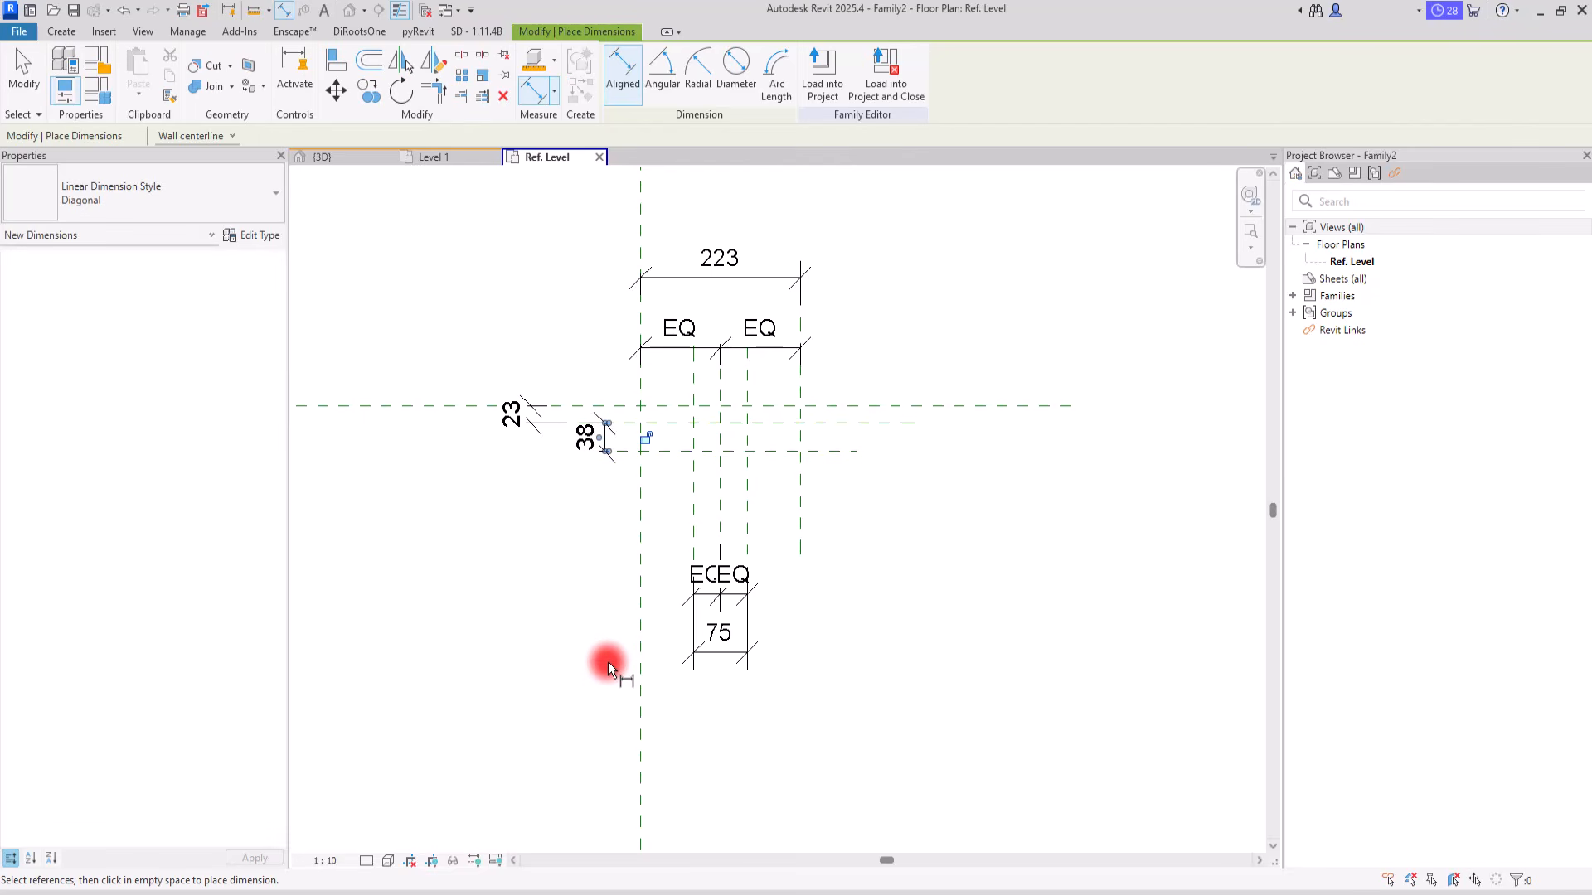
pyautogui.press('Escape')
pyautogui.press('Escape')
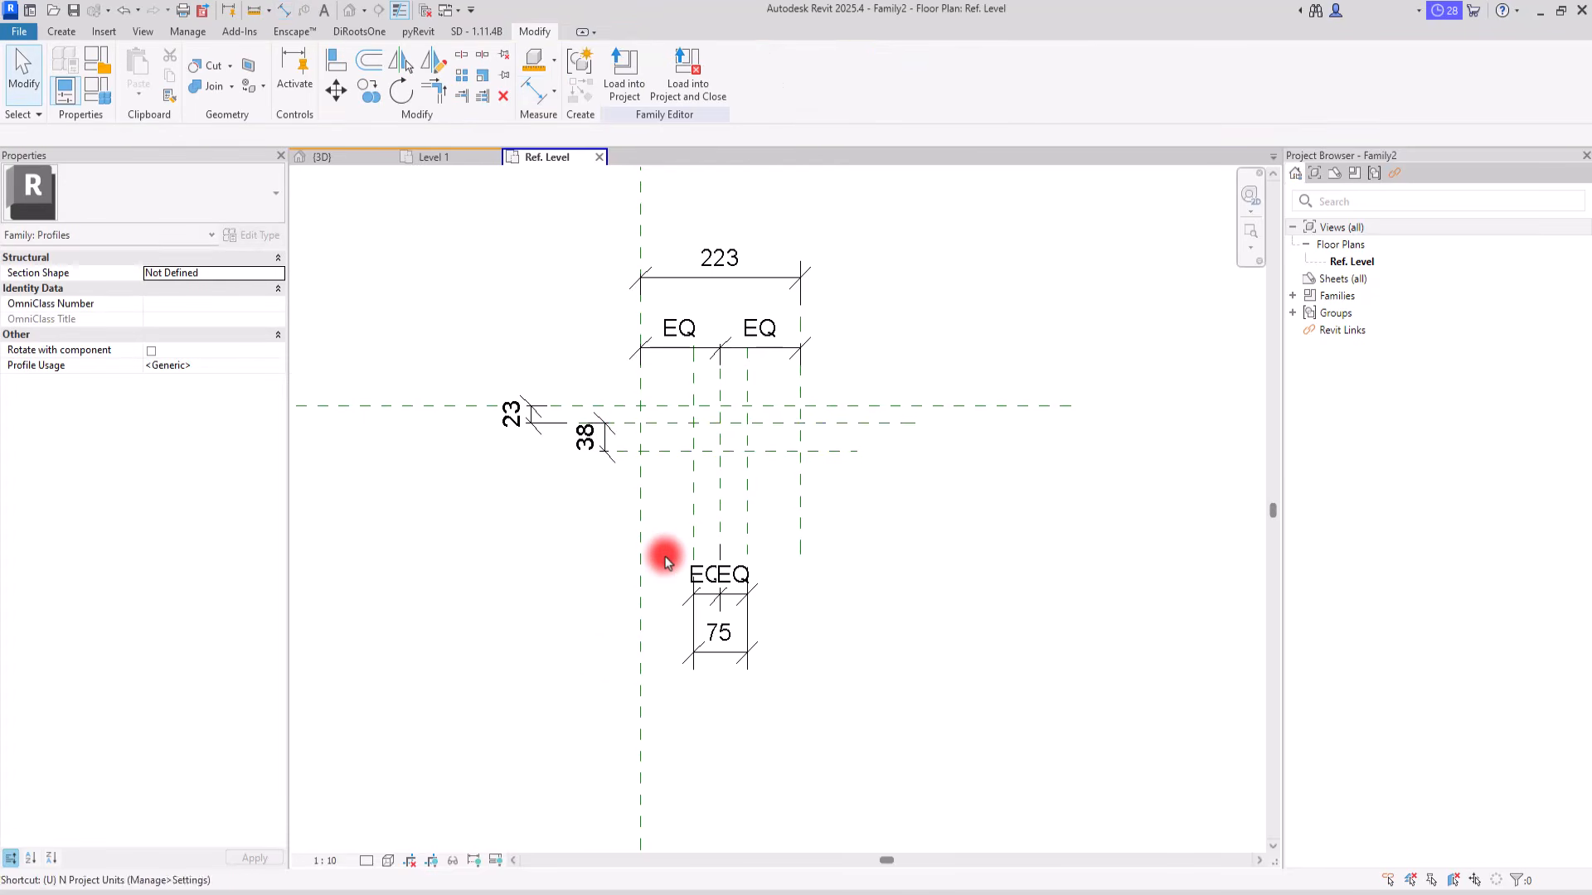
# Step: Set the project's length units to meters with 2 decimal places
pyautogui.press('u')
pyautogui.press('n')
pyautogui.click(839, 389)
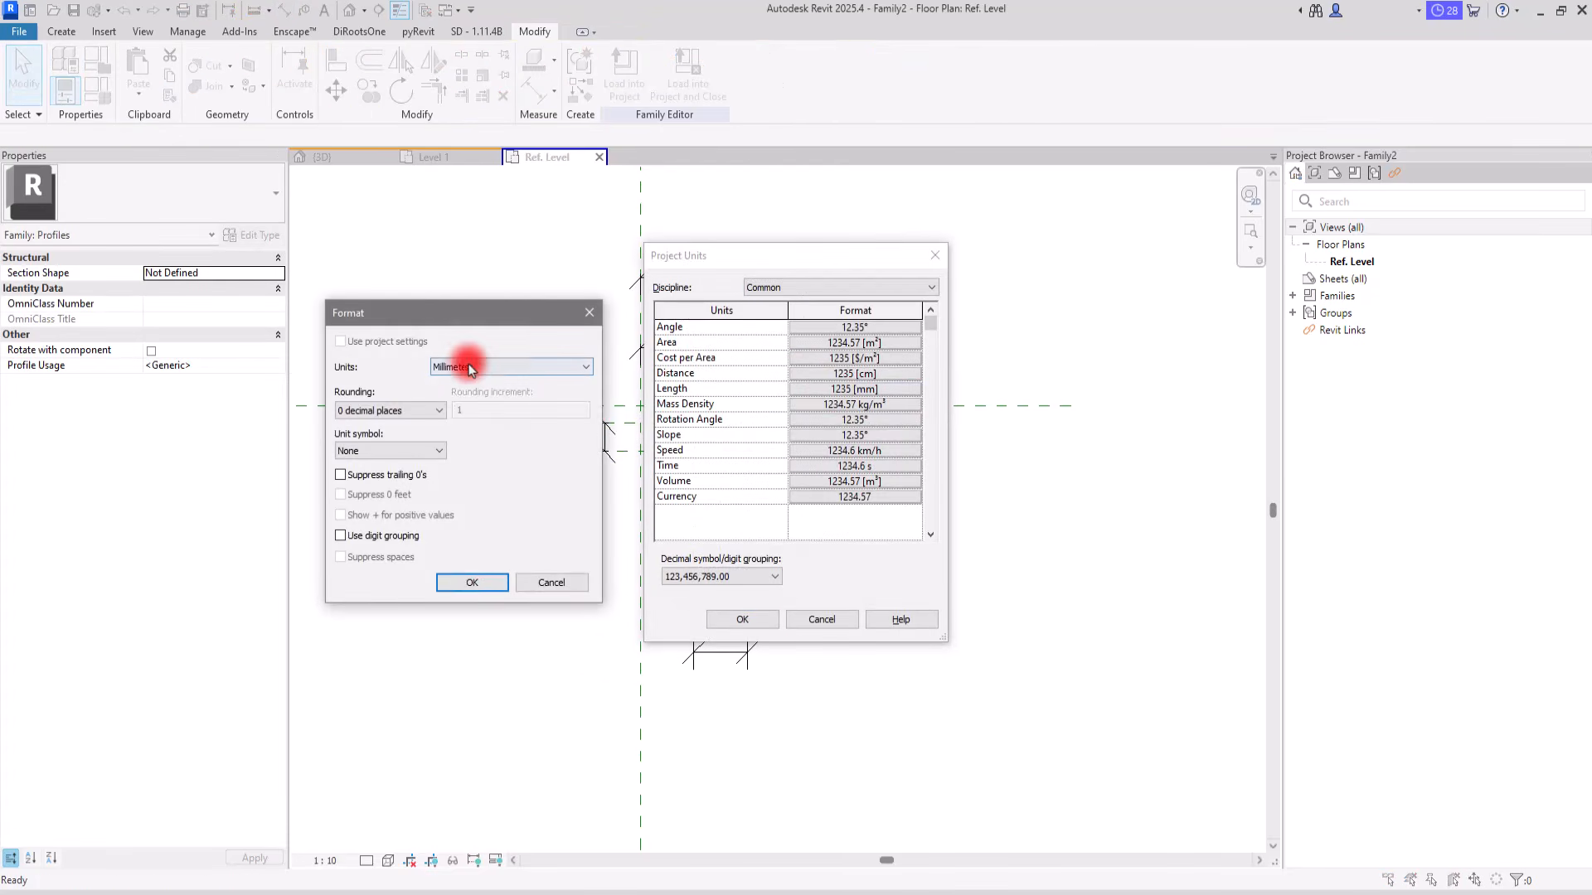
pyautogui.click(498, 368)
pyautogui.click(445, 418)
pyautogui.click(390, 411)
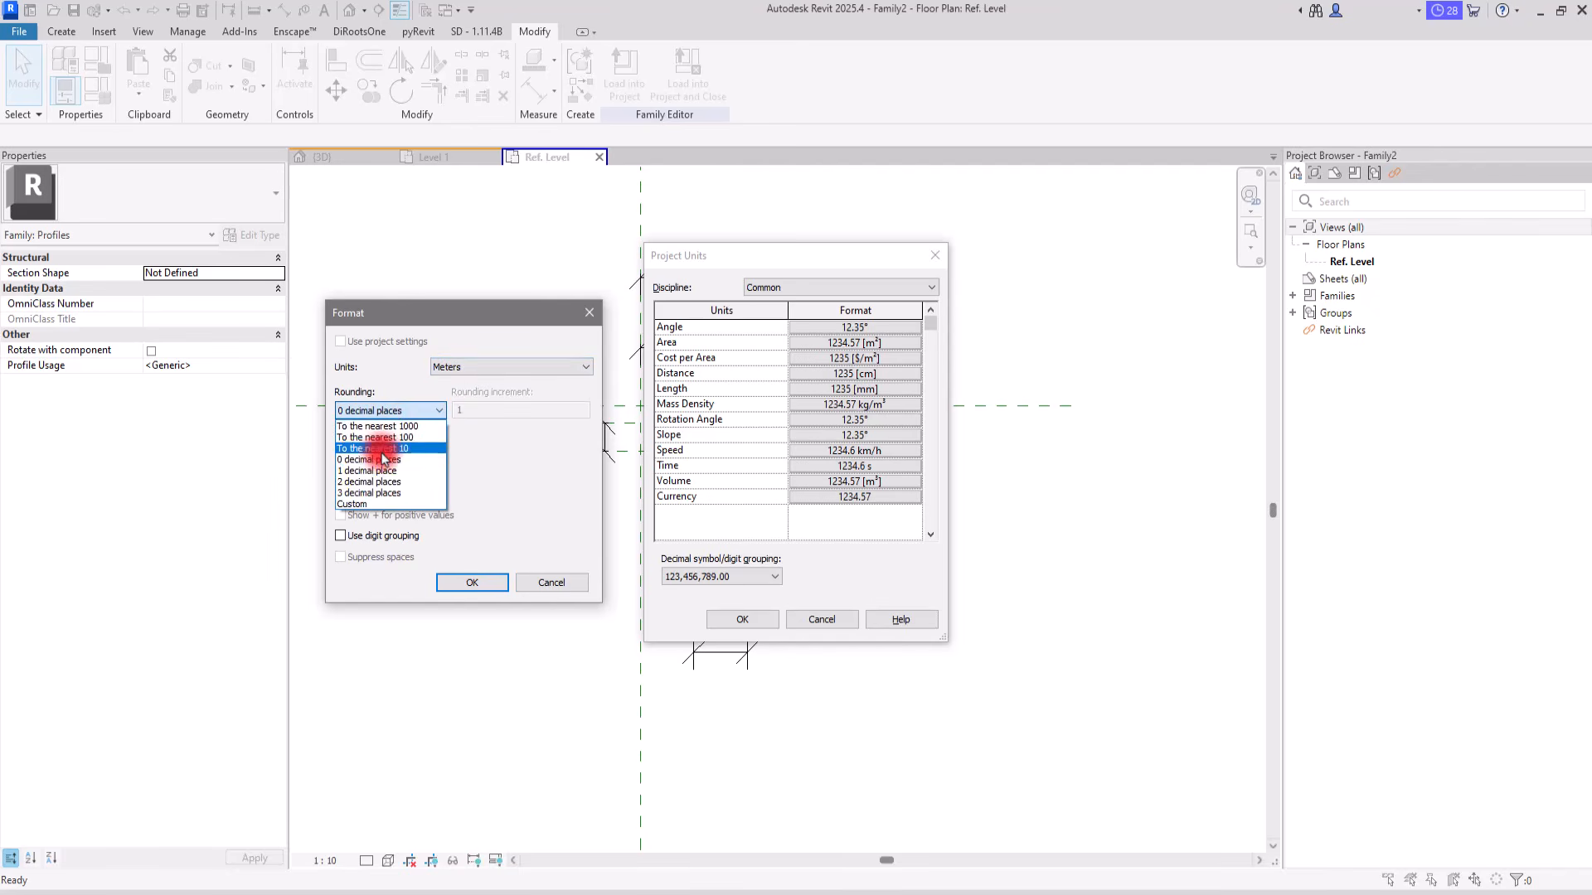
pyautogui.click(369, 482)
pyautogui.click(469, 582)
pyautogui.click(728, 622)
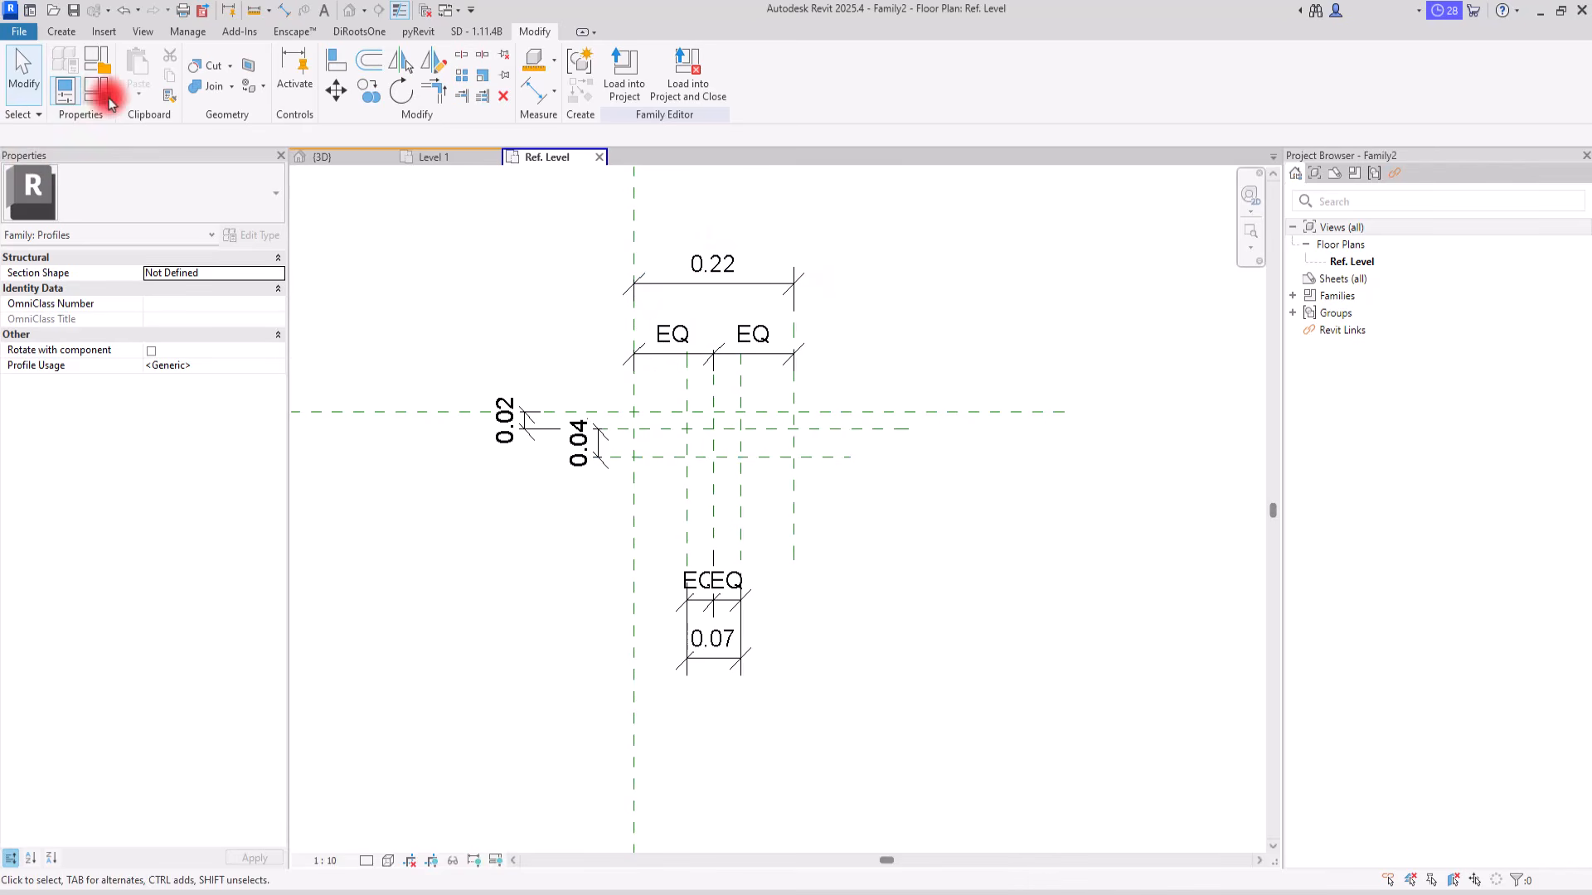
# Step: Label the overall dimension between the outer vertical planes with a new type parameter named W
pyautogui.click(666, 283)
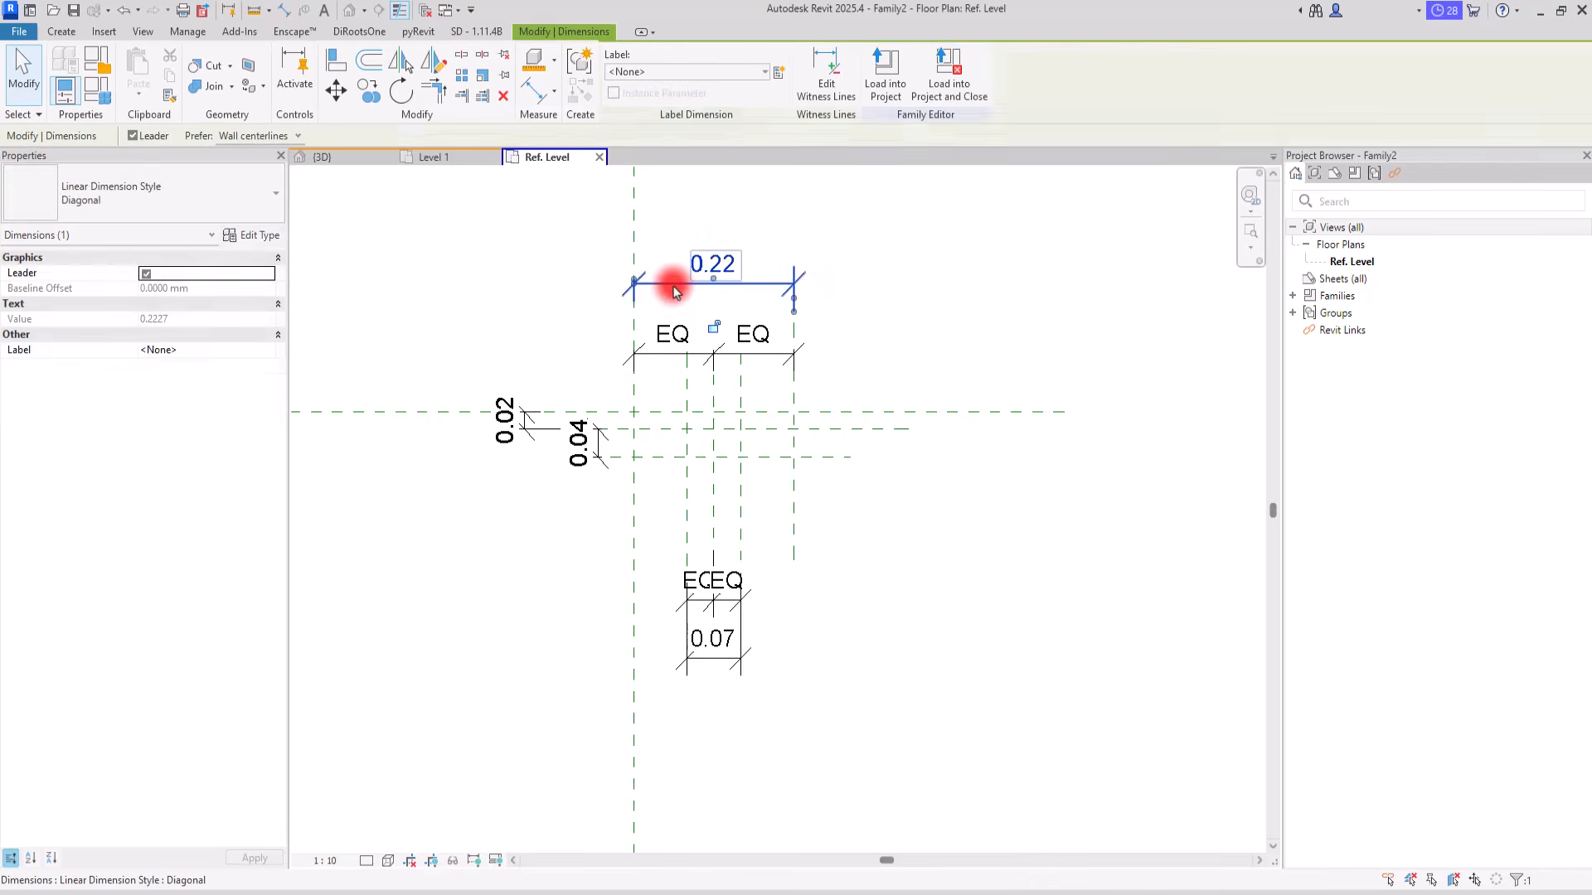
pyautogui.click(779, 71)
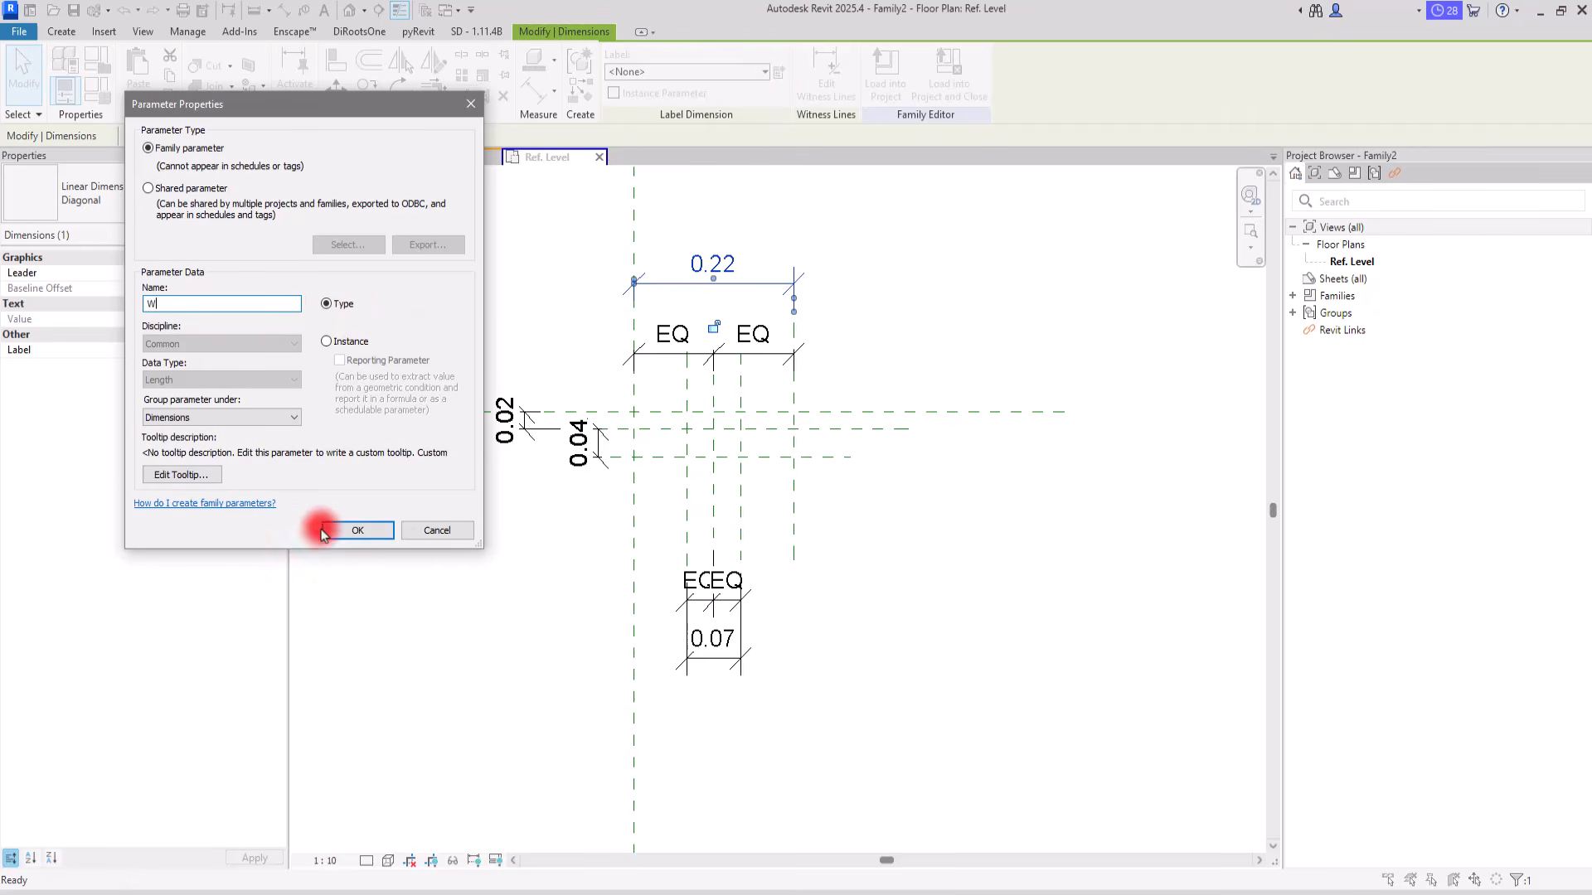
pyautogui.click(354, 531)
# Step: Label the overall dimension of the inner vertical planes with a new type parameter named Wa
pyautogui.click(744, 653)
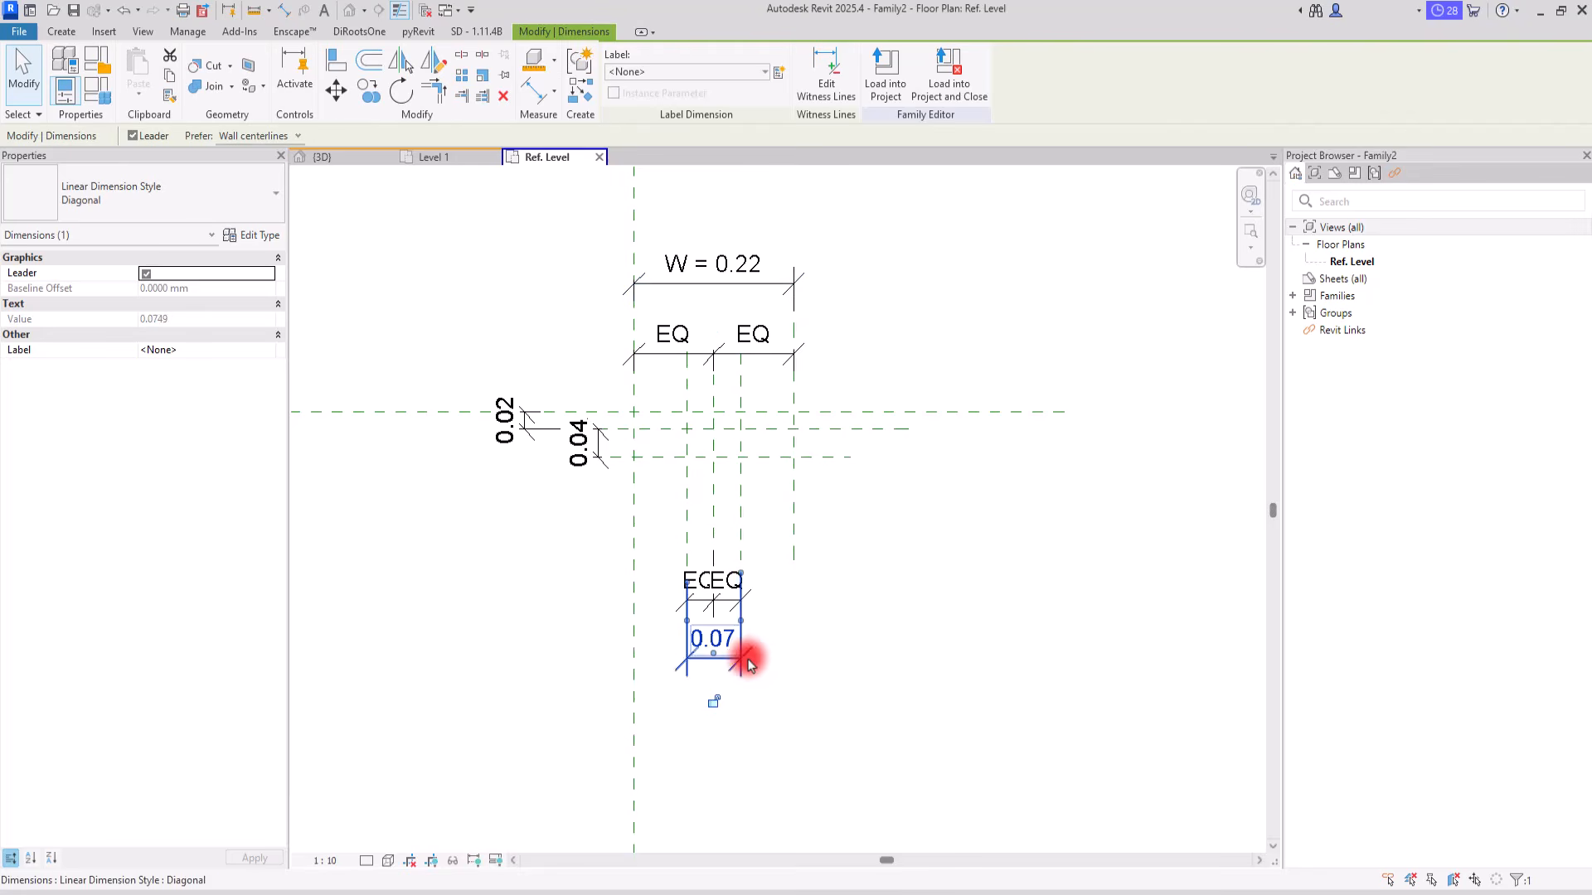
pyautogui.click(780, 71)
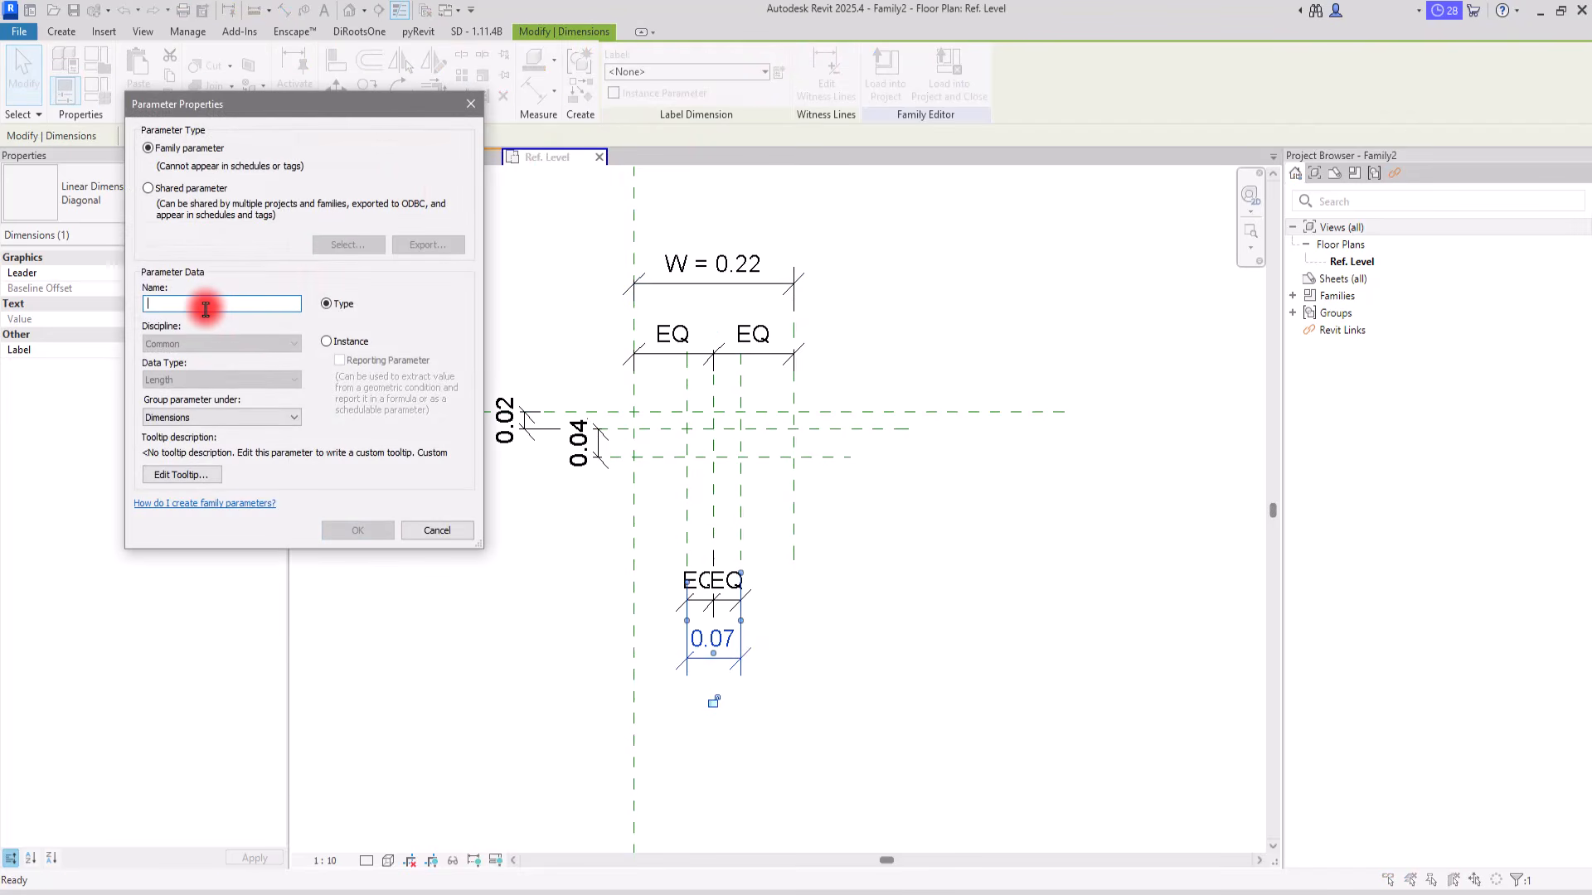
pyautogui.write('Wa')
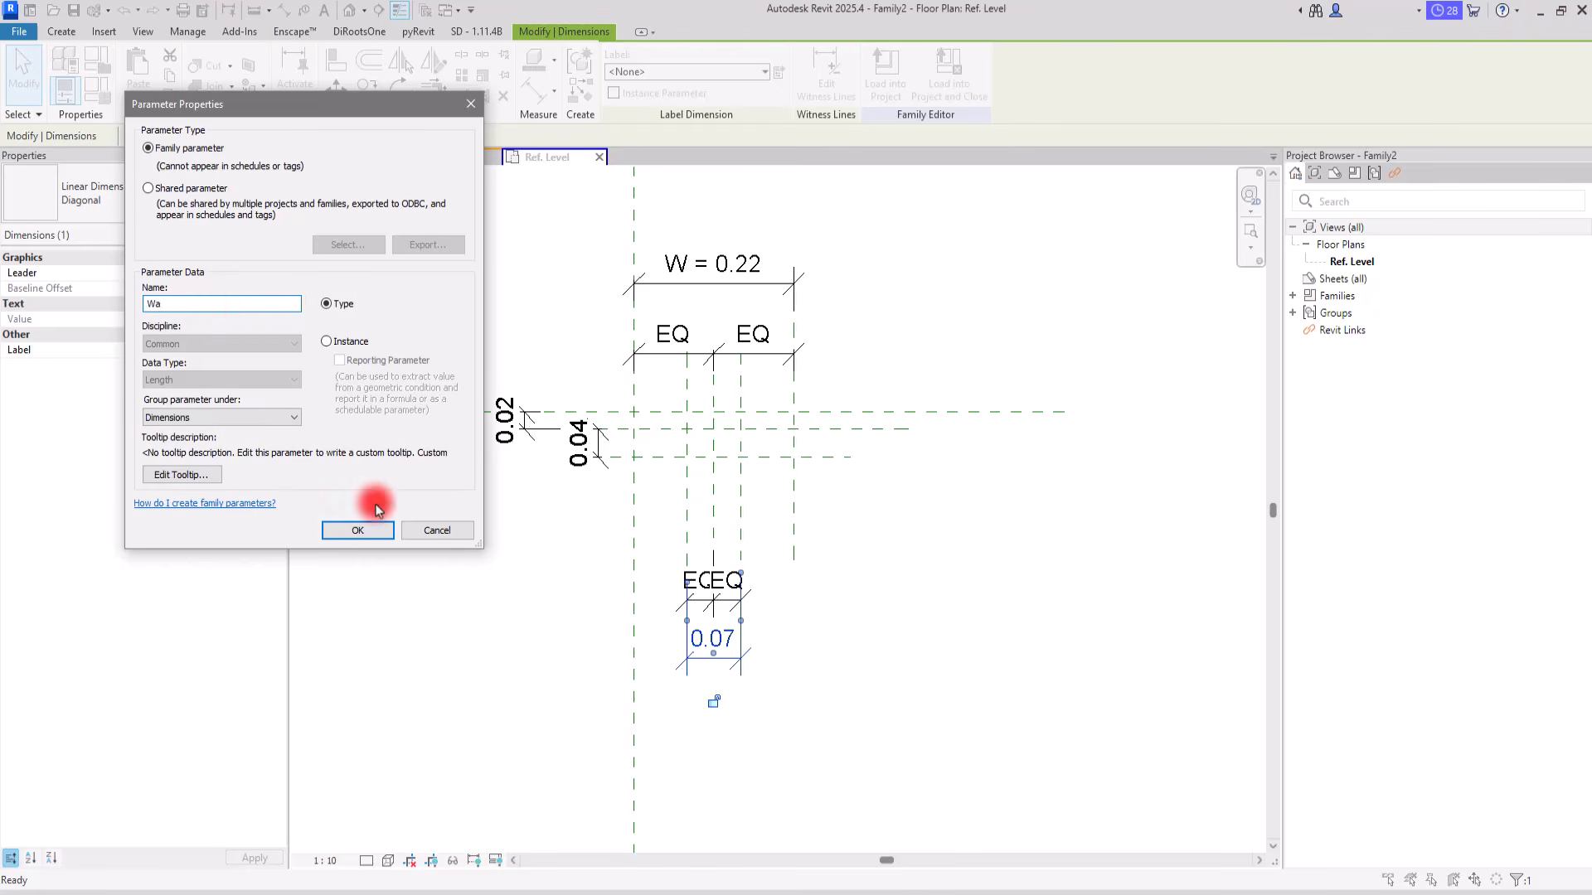
pyautogui.click(358, 531)
# Step: Label both dimensions between the horizontal reference planes with one new type parameter named Th
pyautogui.click(599, 458)
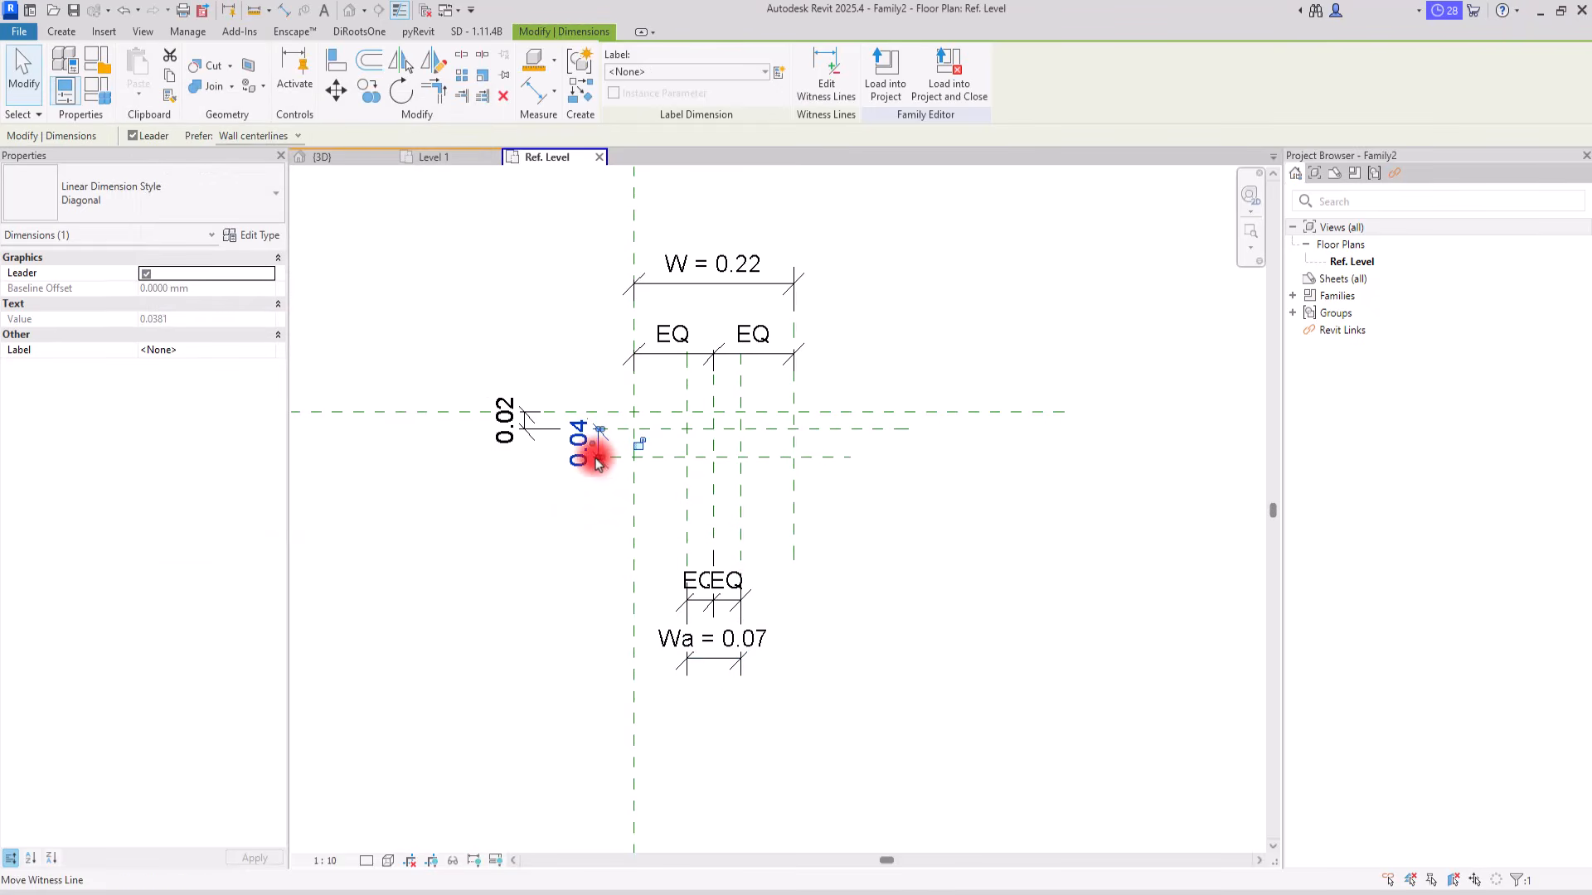
pyautogui.click(529, 431)
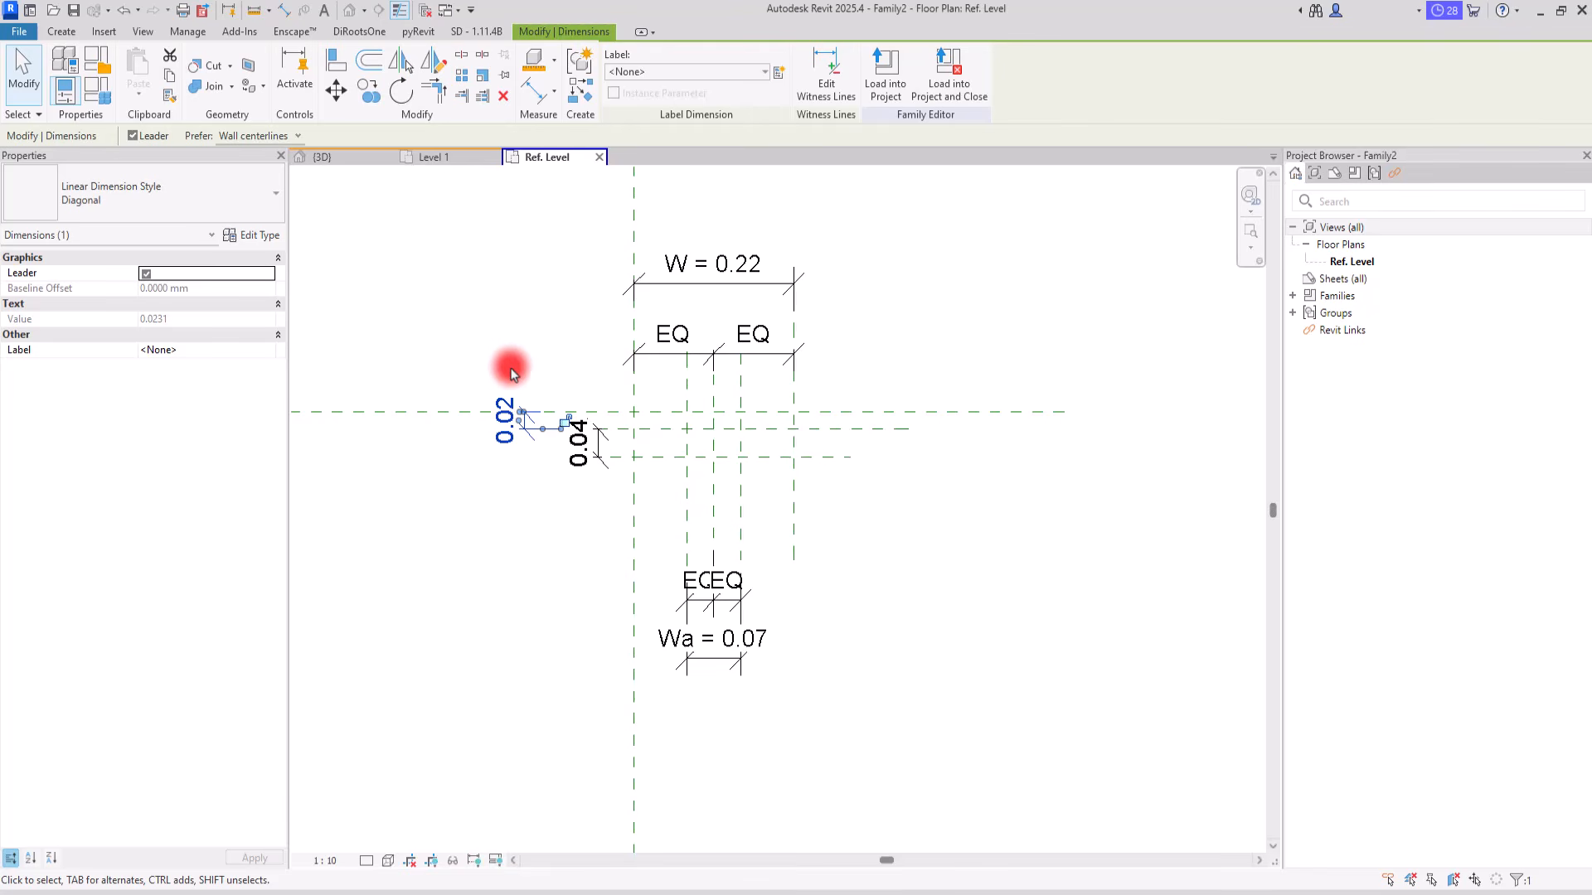
pyautogui.keyDown('ctrl'); pyautogui.click(603, 469); pyautogui.keyUp('ctrl')
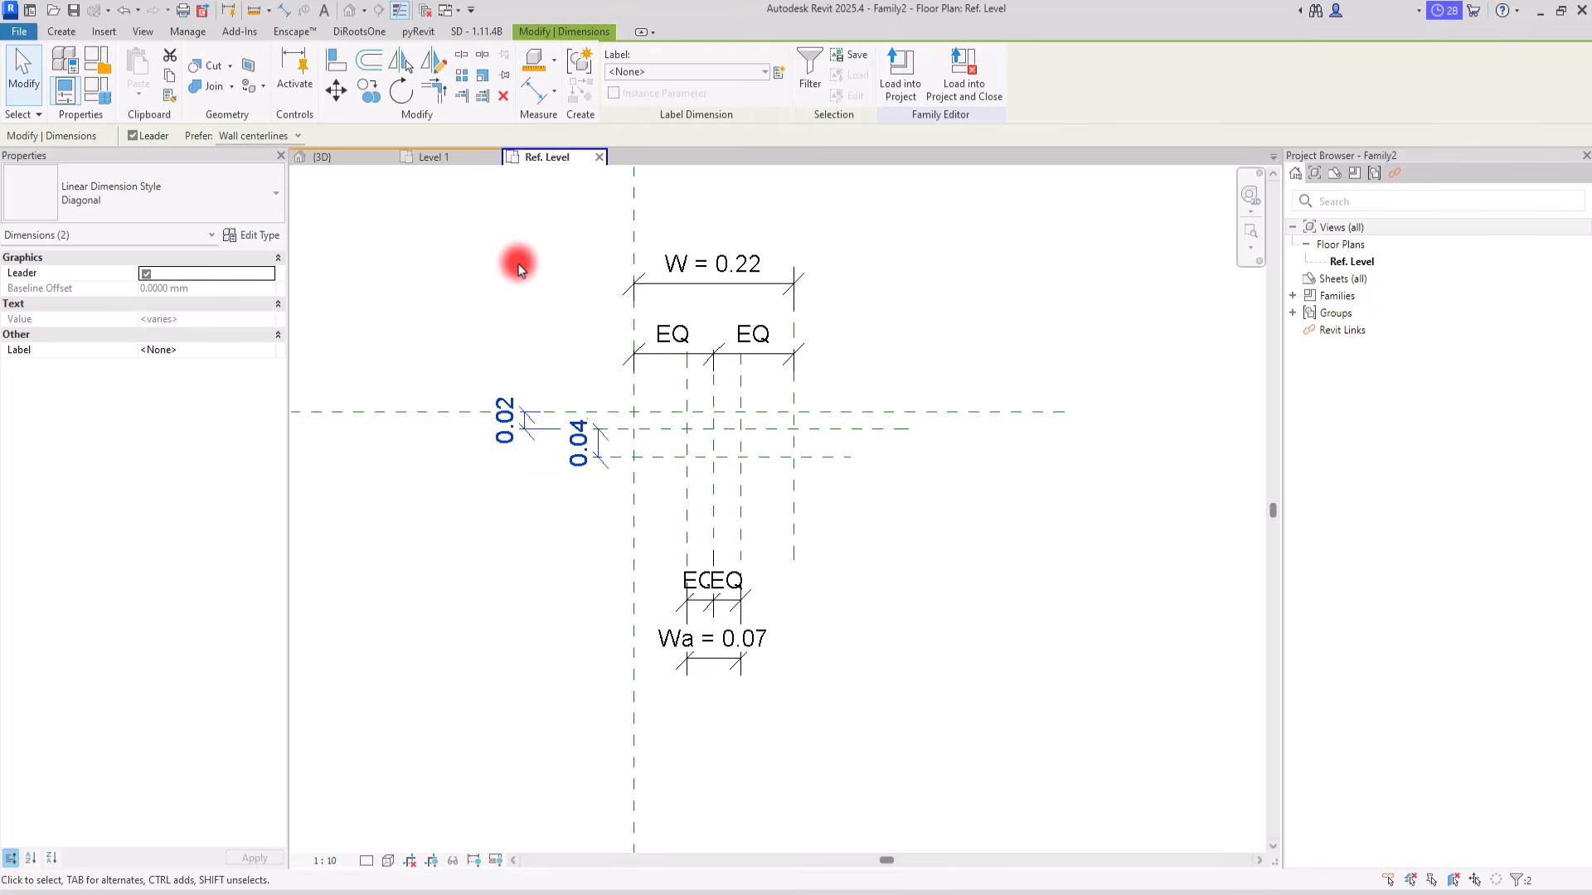
pyautogui.click(777, 73)
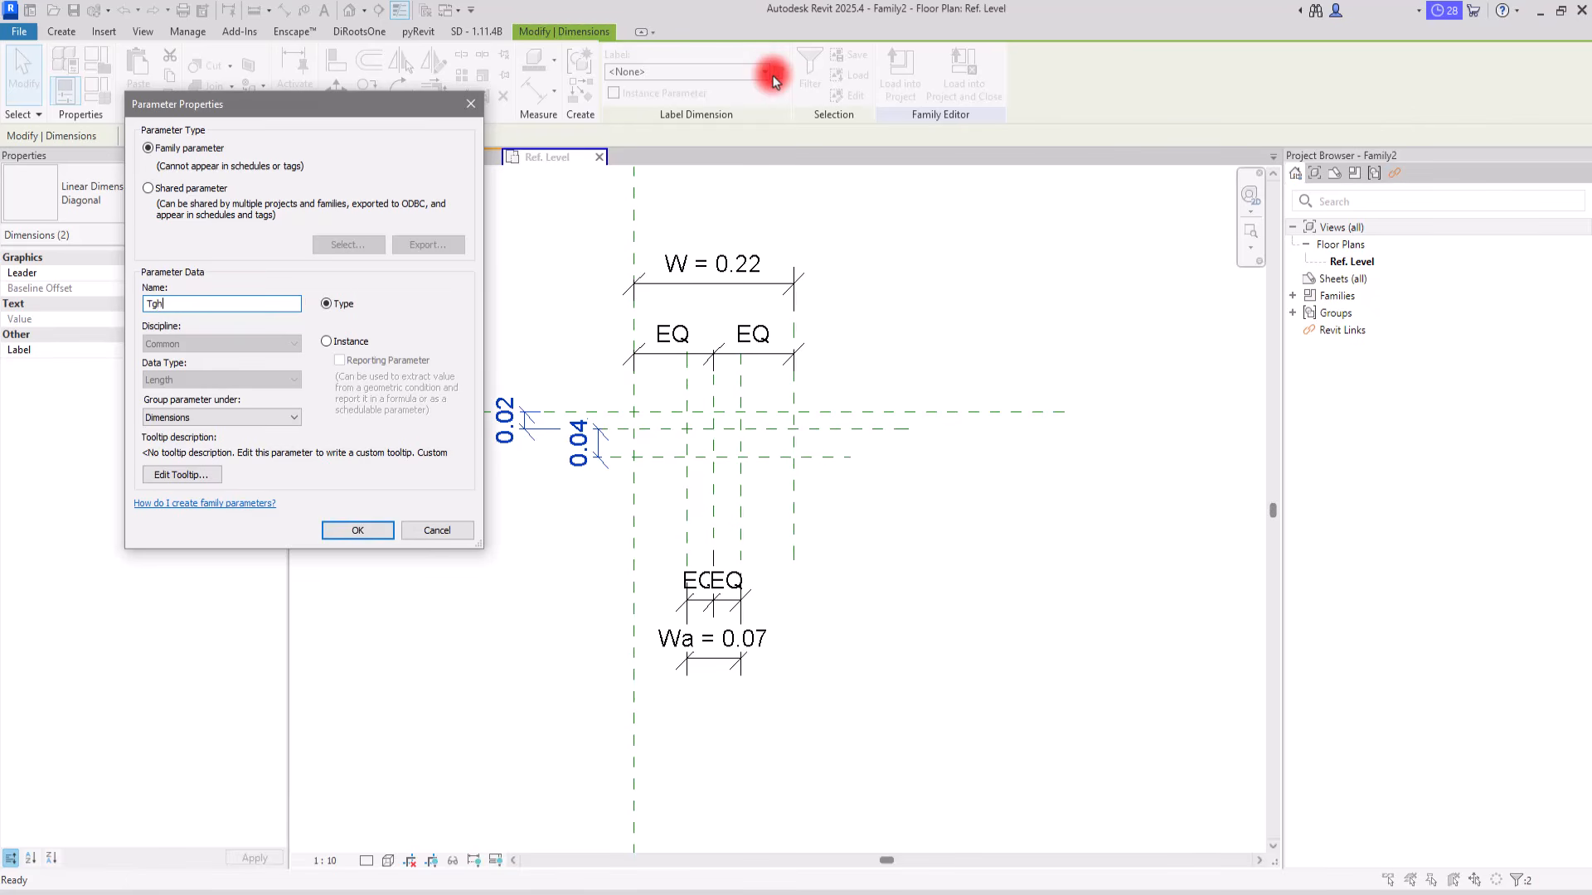
pyautogui.press('Return')
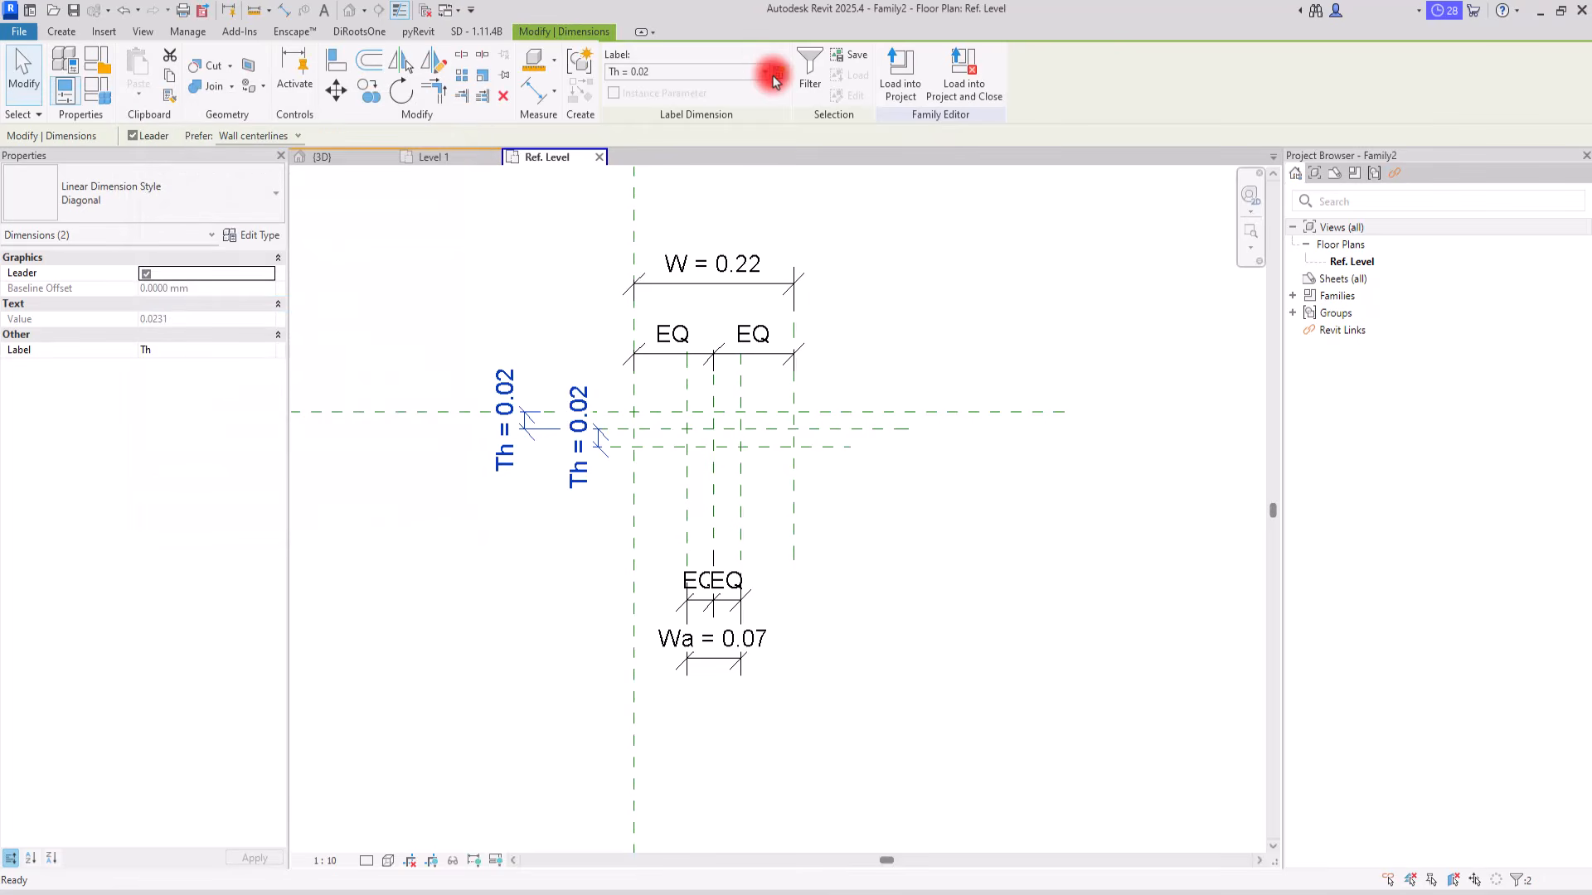
# Step: Pick the upper horizontal and right outer vertical reference planes to create profile lines, and lock the lines to them
pyautogui.click(425, 276)
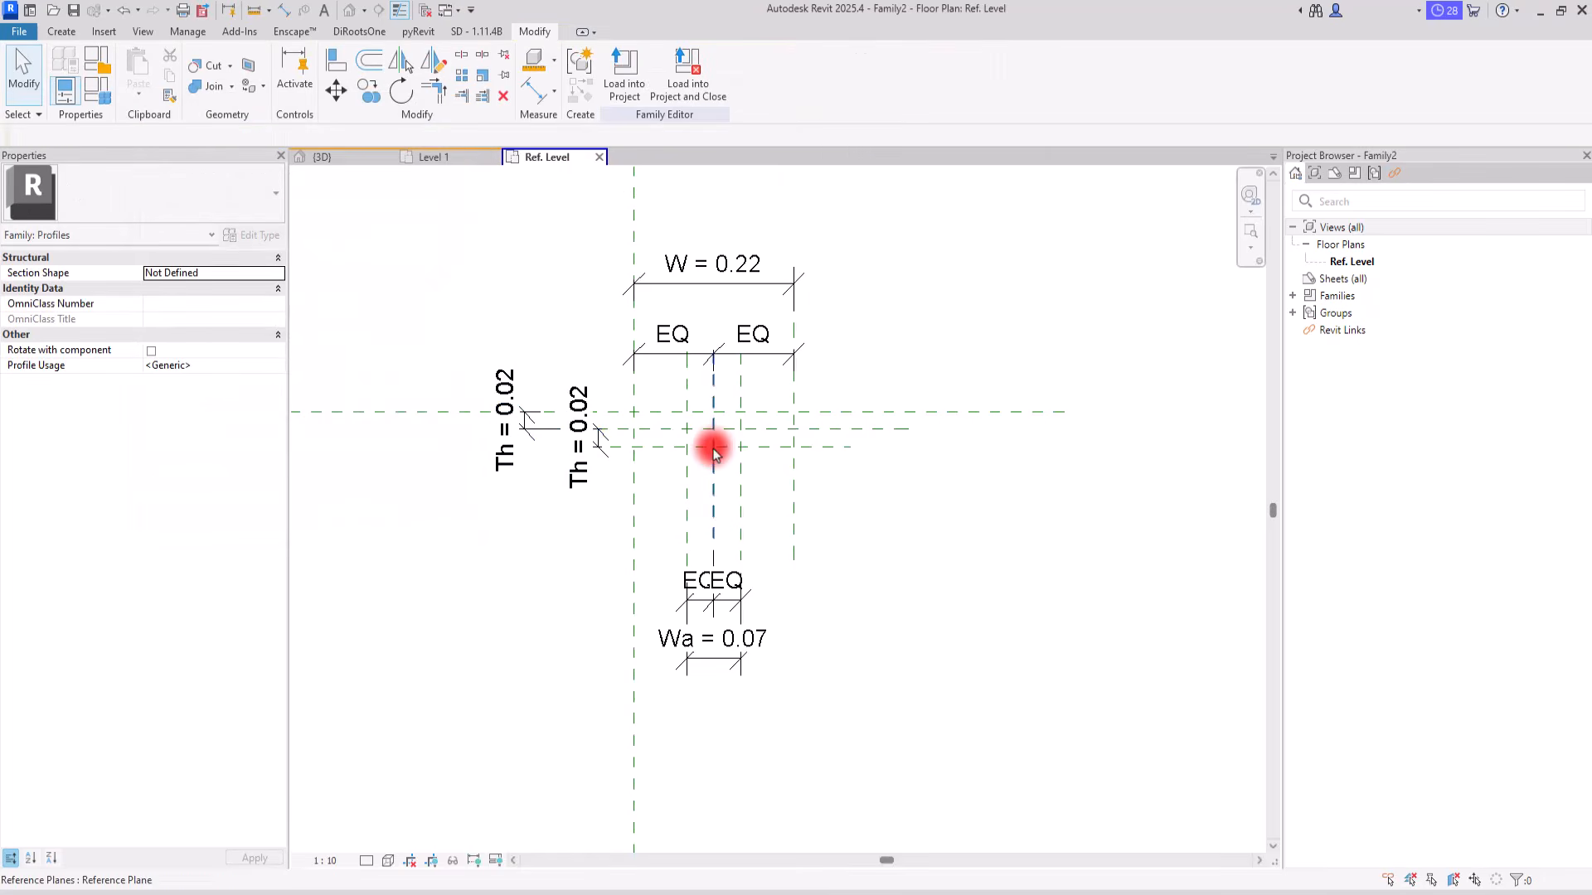
pyautogui.scroll(4, 706, 431)
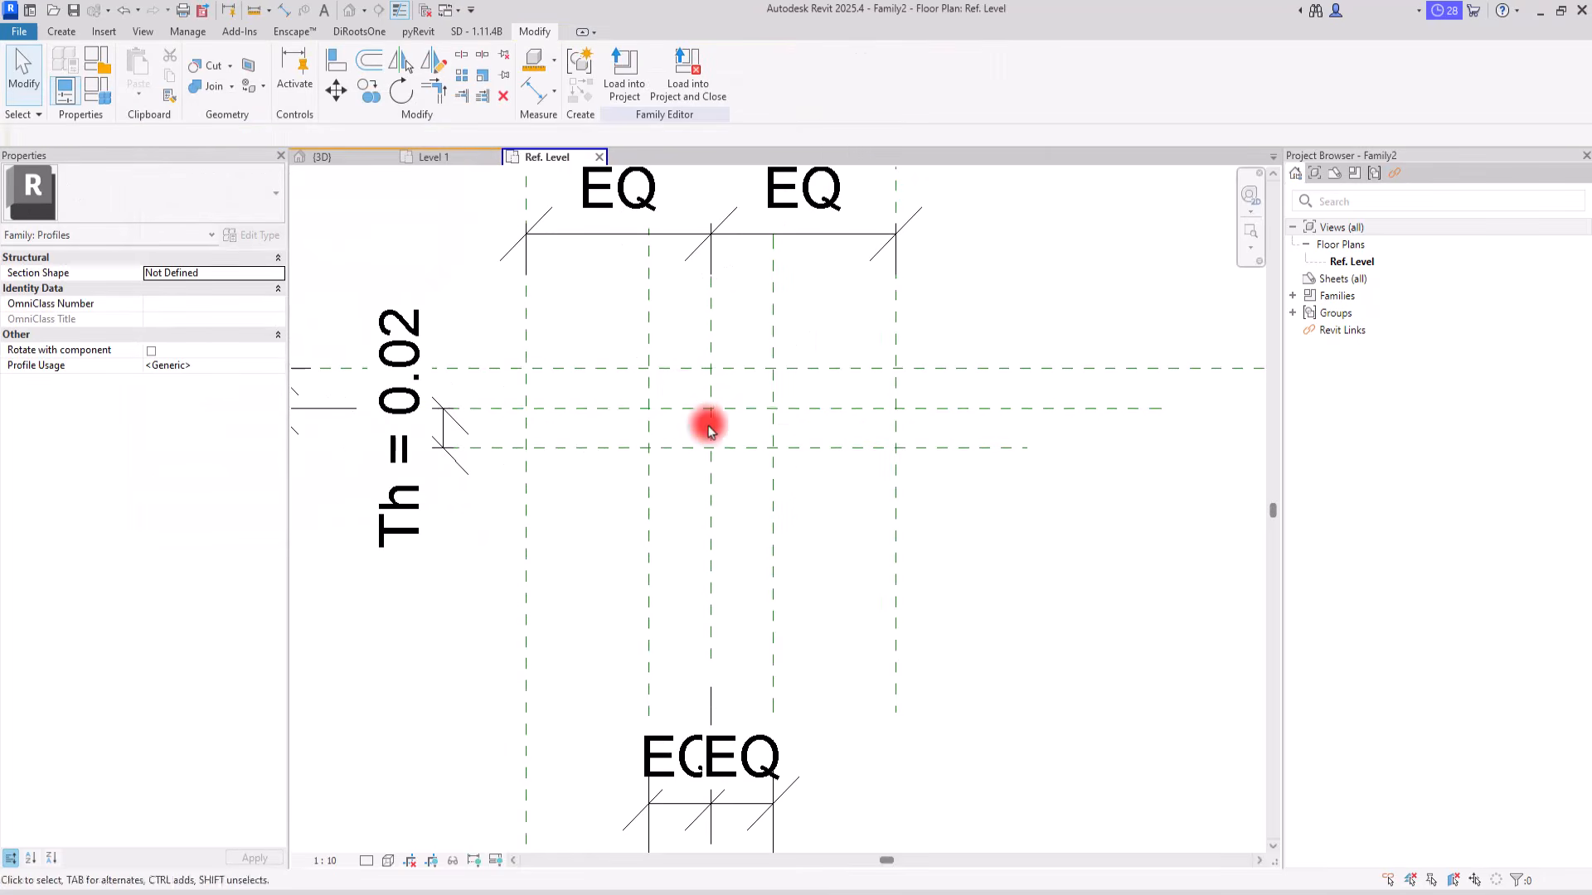
pyautogui.click(58, 33)
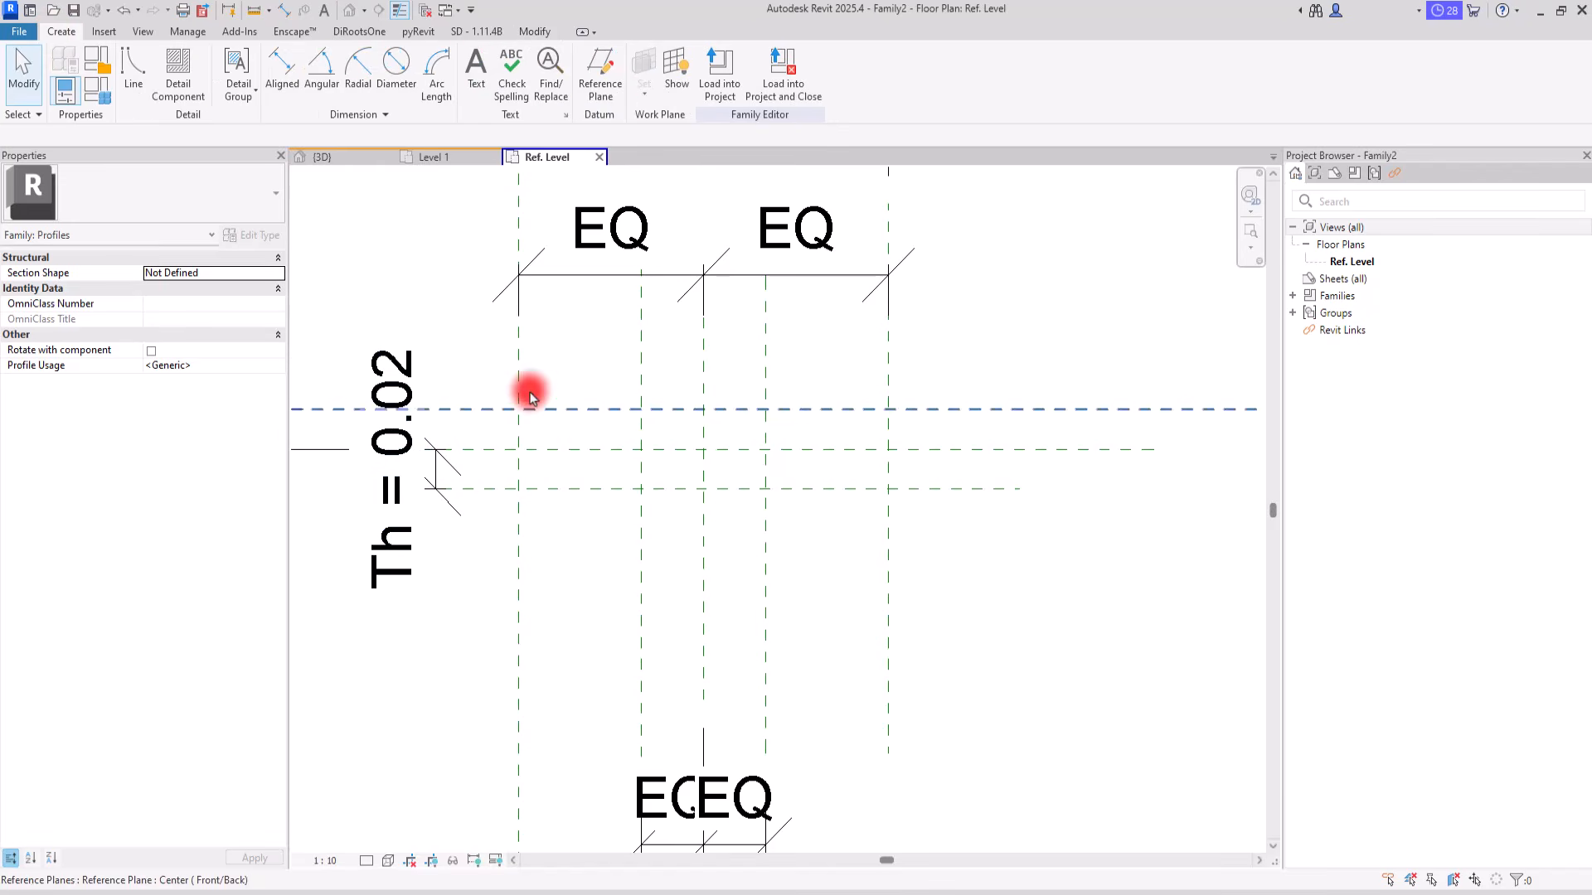
pyautogui.click(131, 63)
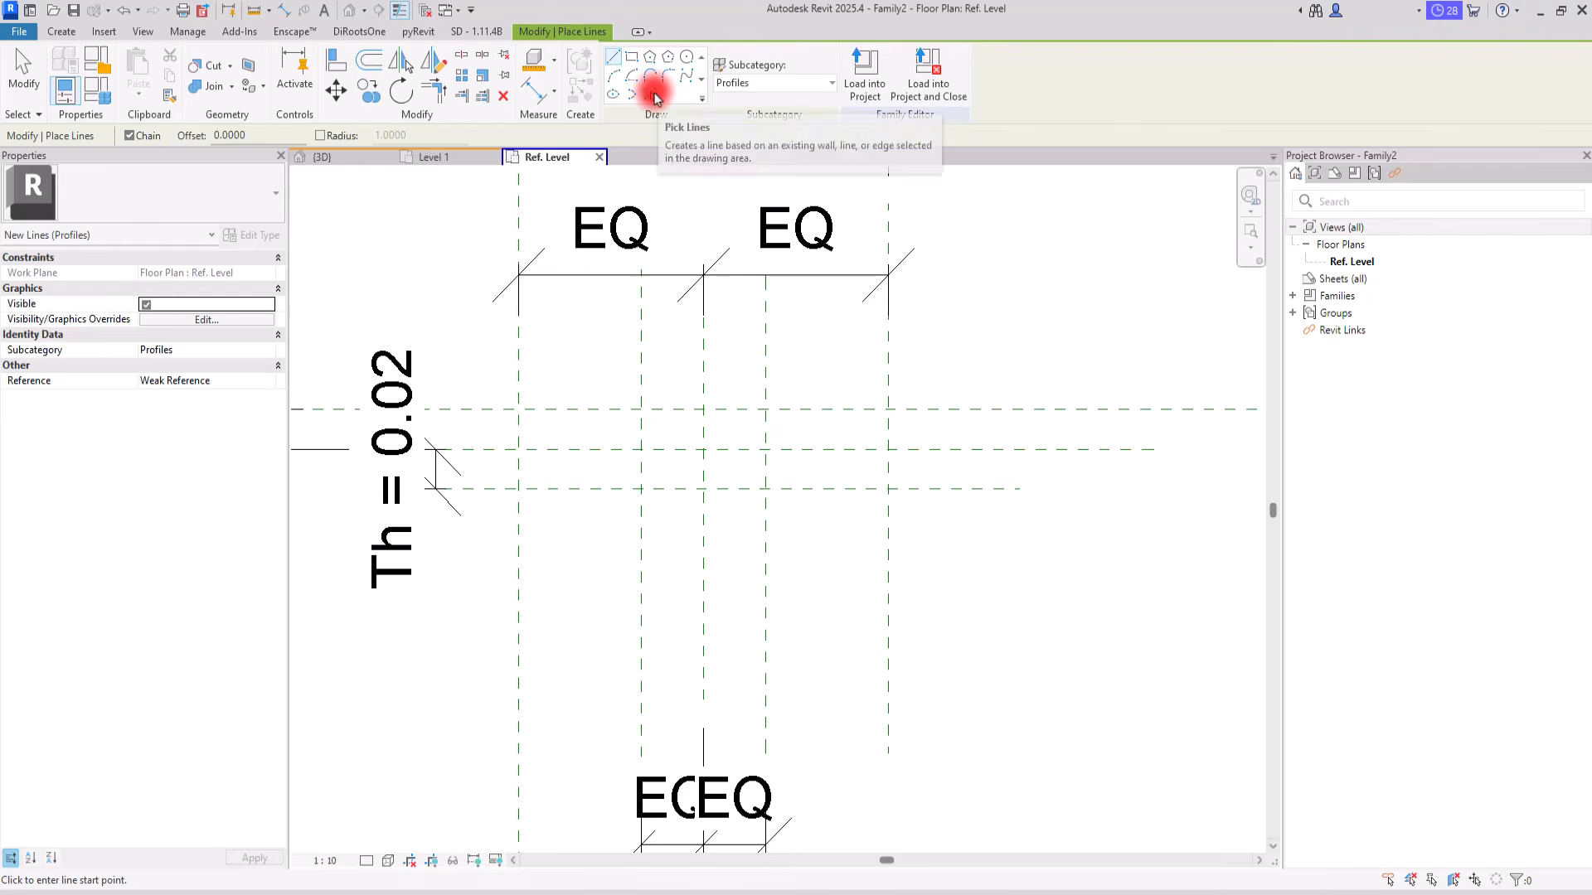
pyautogui.click(652, 94)
pyautogui.click(809, 380)
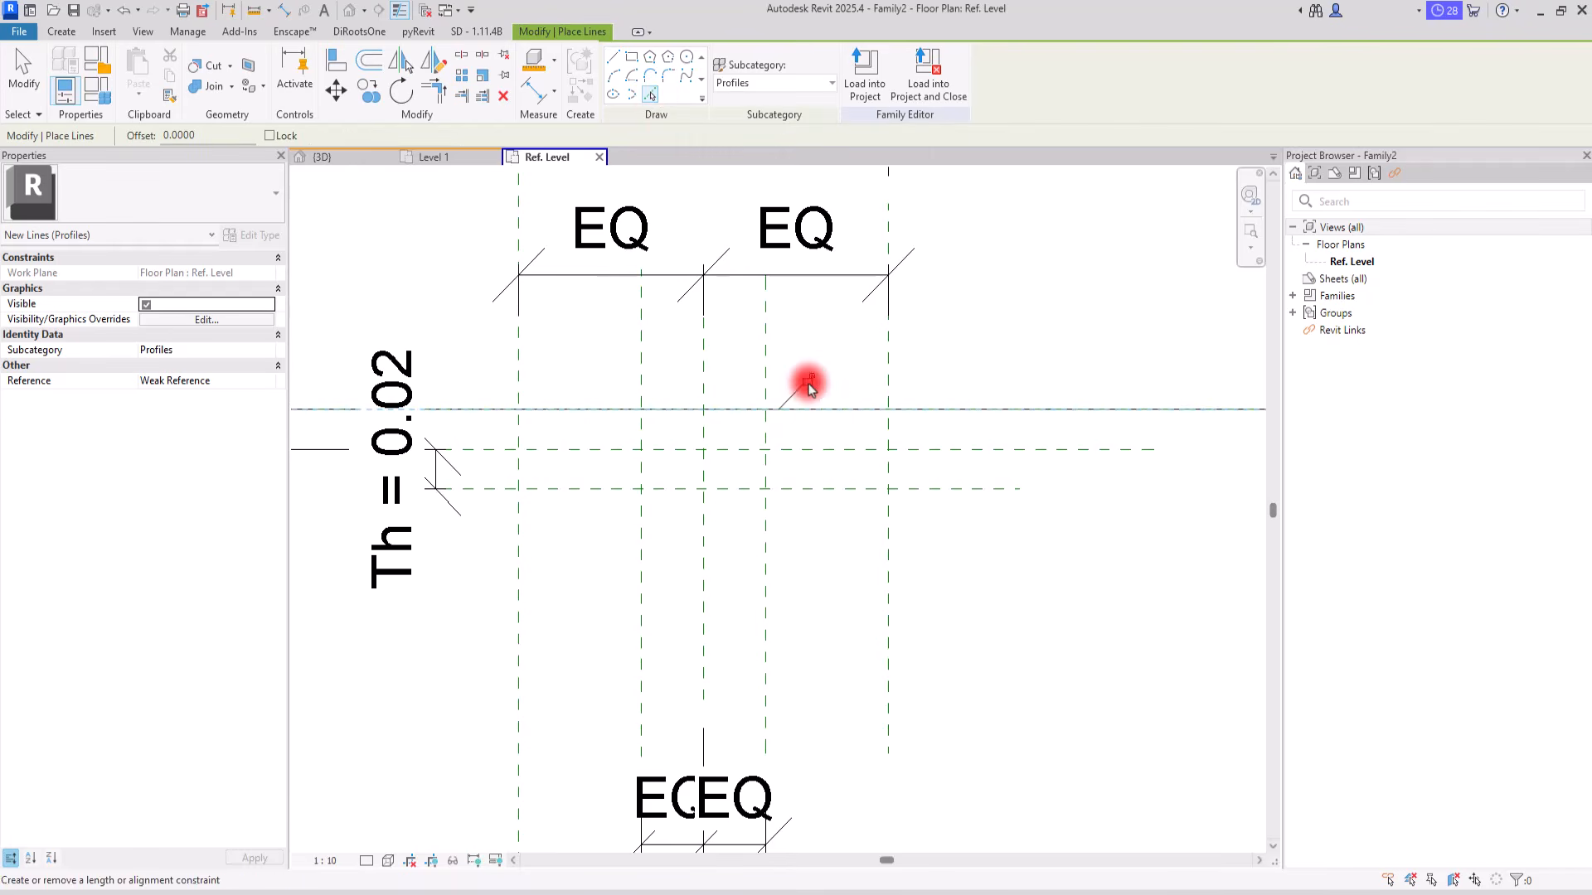
pyautogui.click(883, 436)
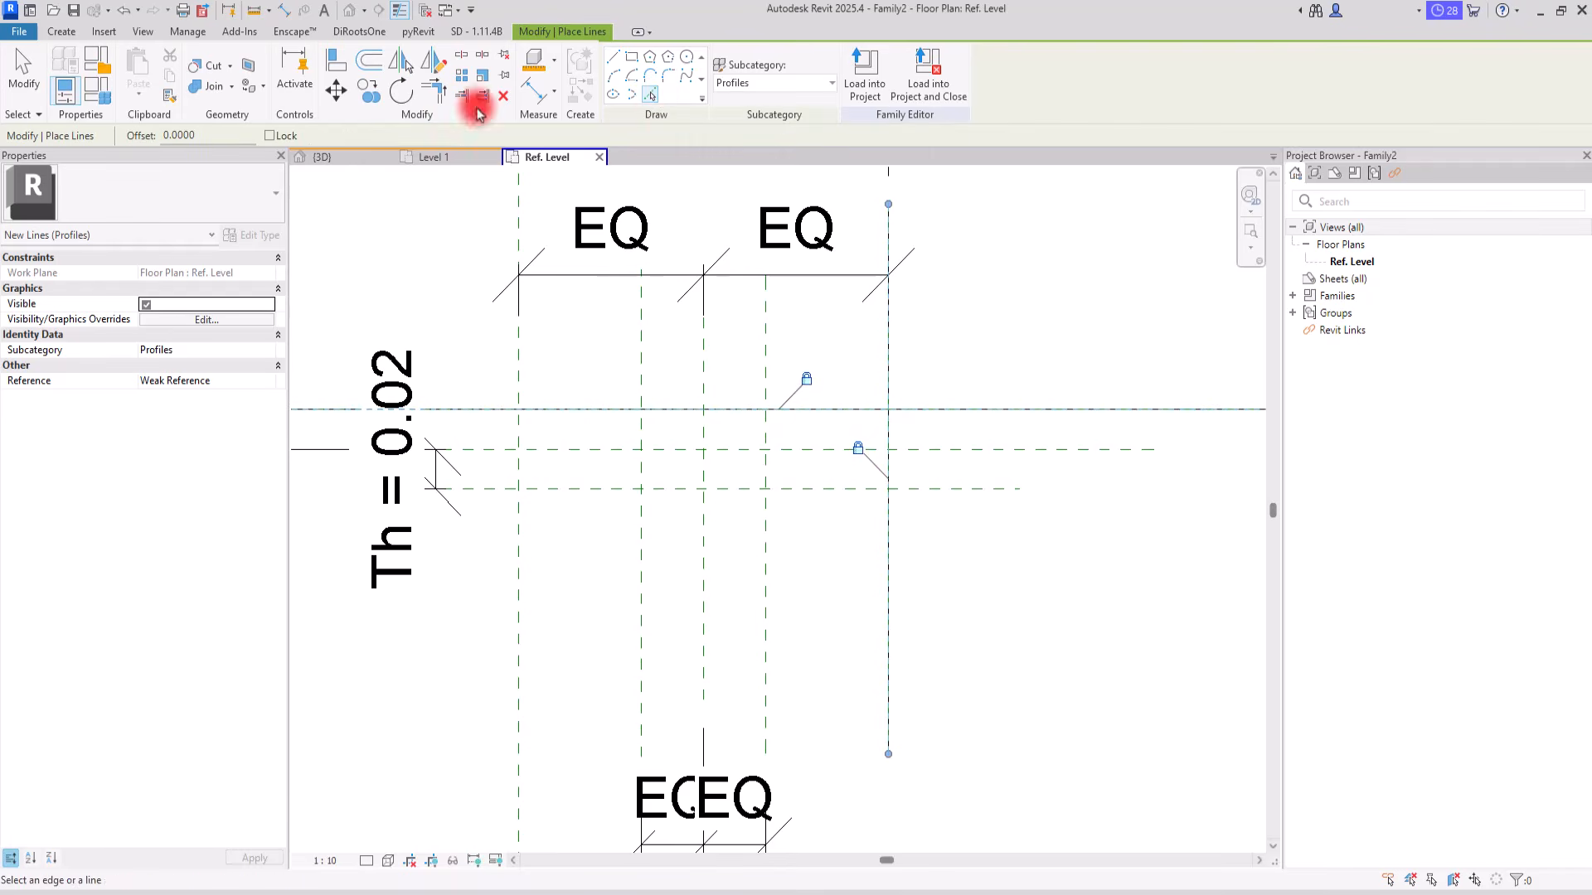
# Step: Turn off thin-line display and add locked profile lines on the lower horizontal, both inner vertical and left outer vertical reference planes
pyautogui.click(398, 9)
pyautogui.click(809, 489)
pyautogui.click(693, 518)
pyautogui.click(760, 460)
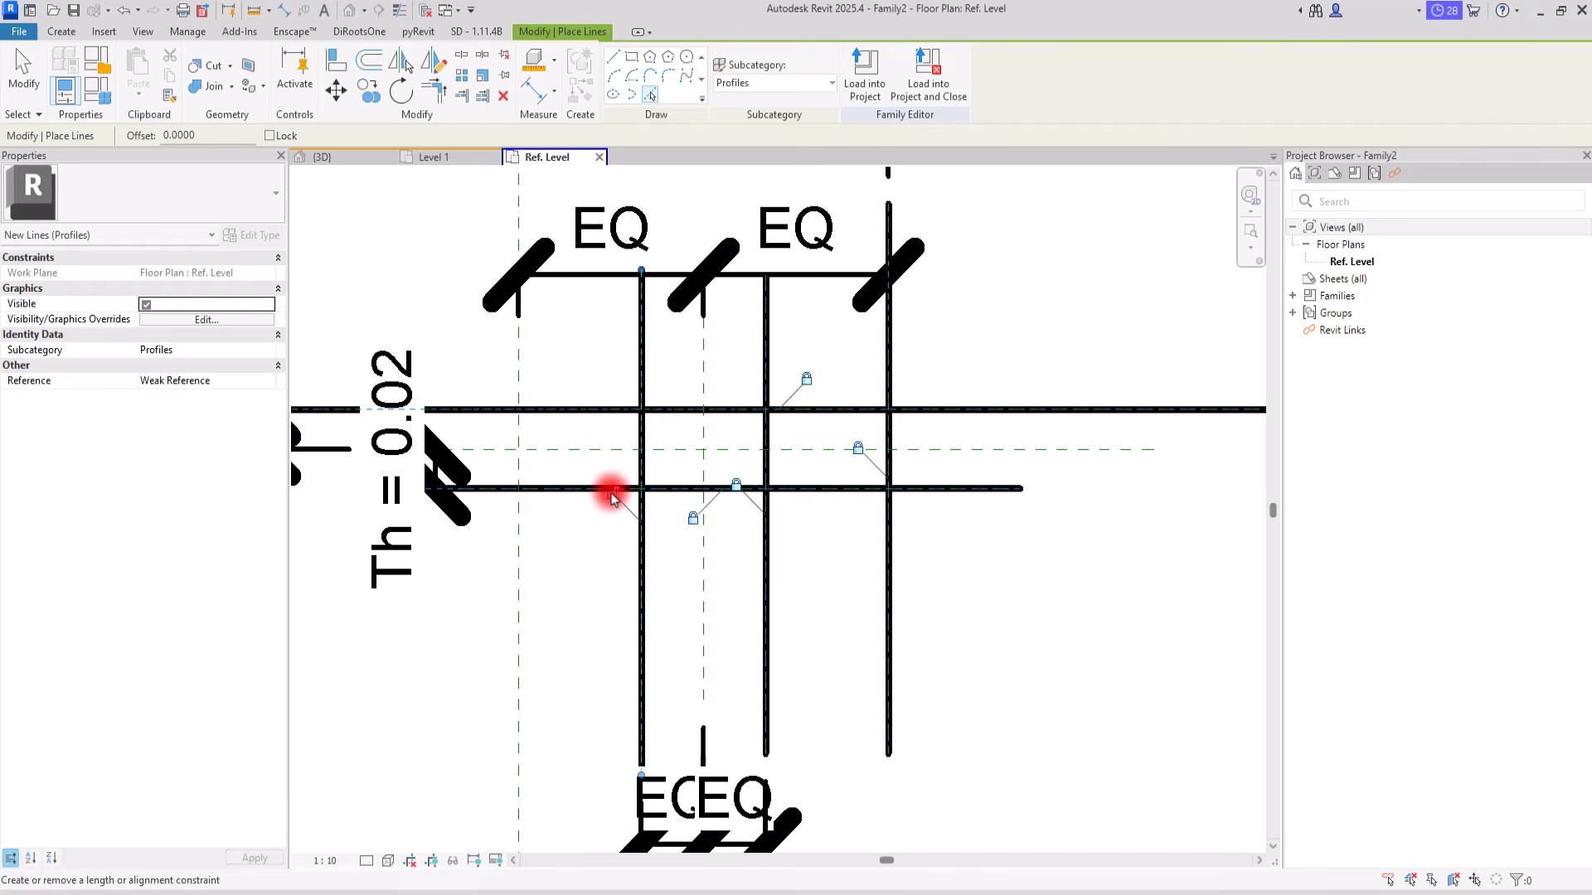
pyautogui.click(520, 434)
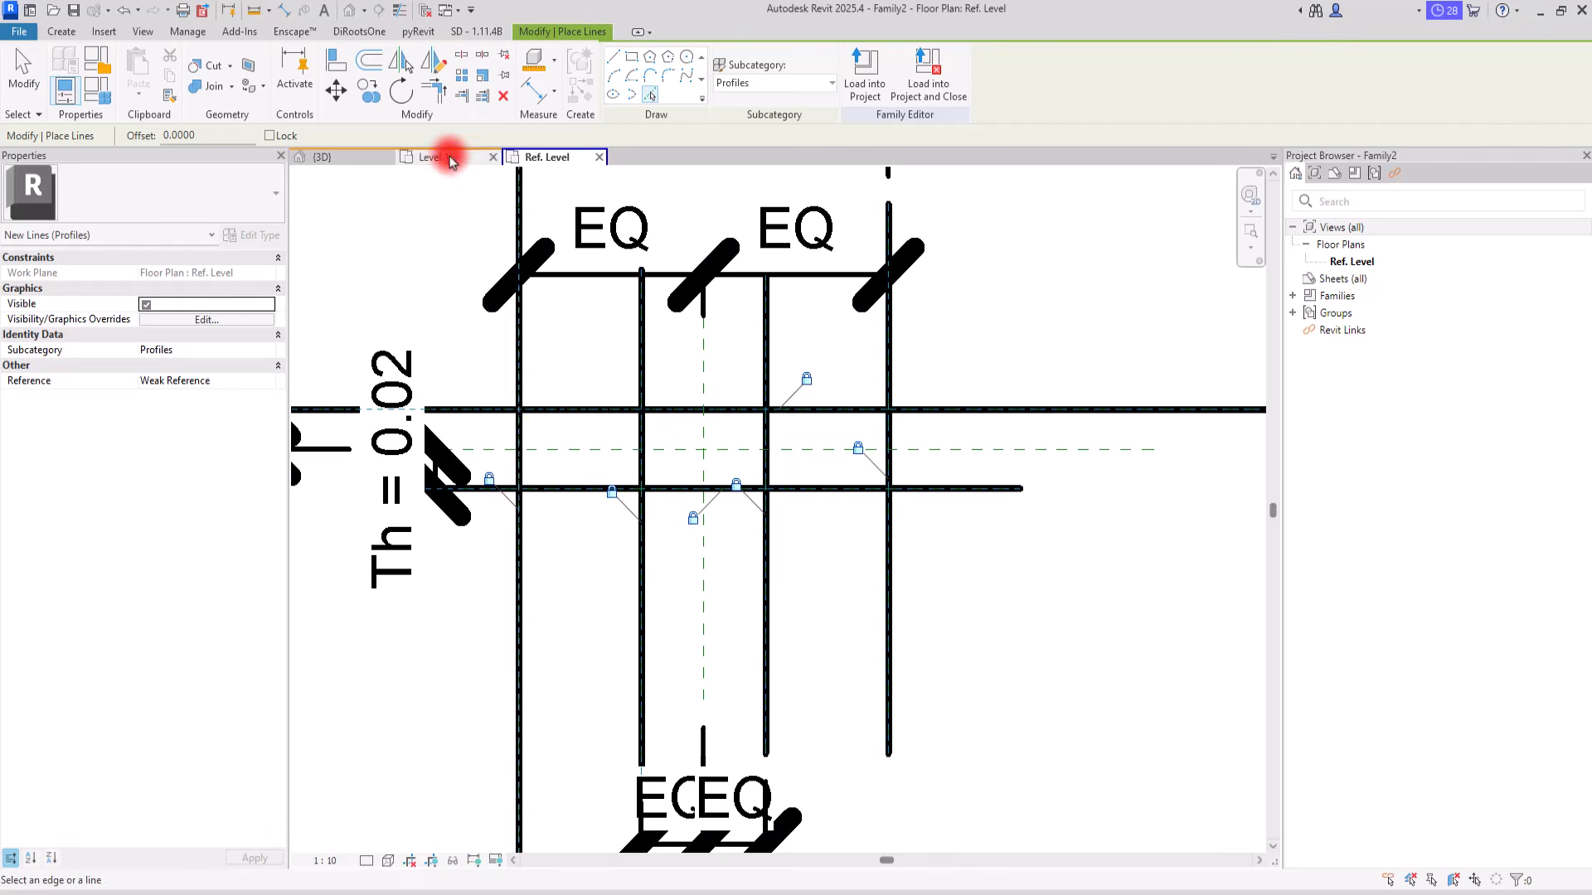
# Step: Trim the left outer vertical line into corners with the upper and lower horizontal profile lines
pyautogui.click(433, 90)
pyautogui.click(519, 442)
pyautogui.click(524, 412)
pyautogui.click(521, 440)
pyautogui.click(560, 489)
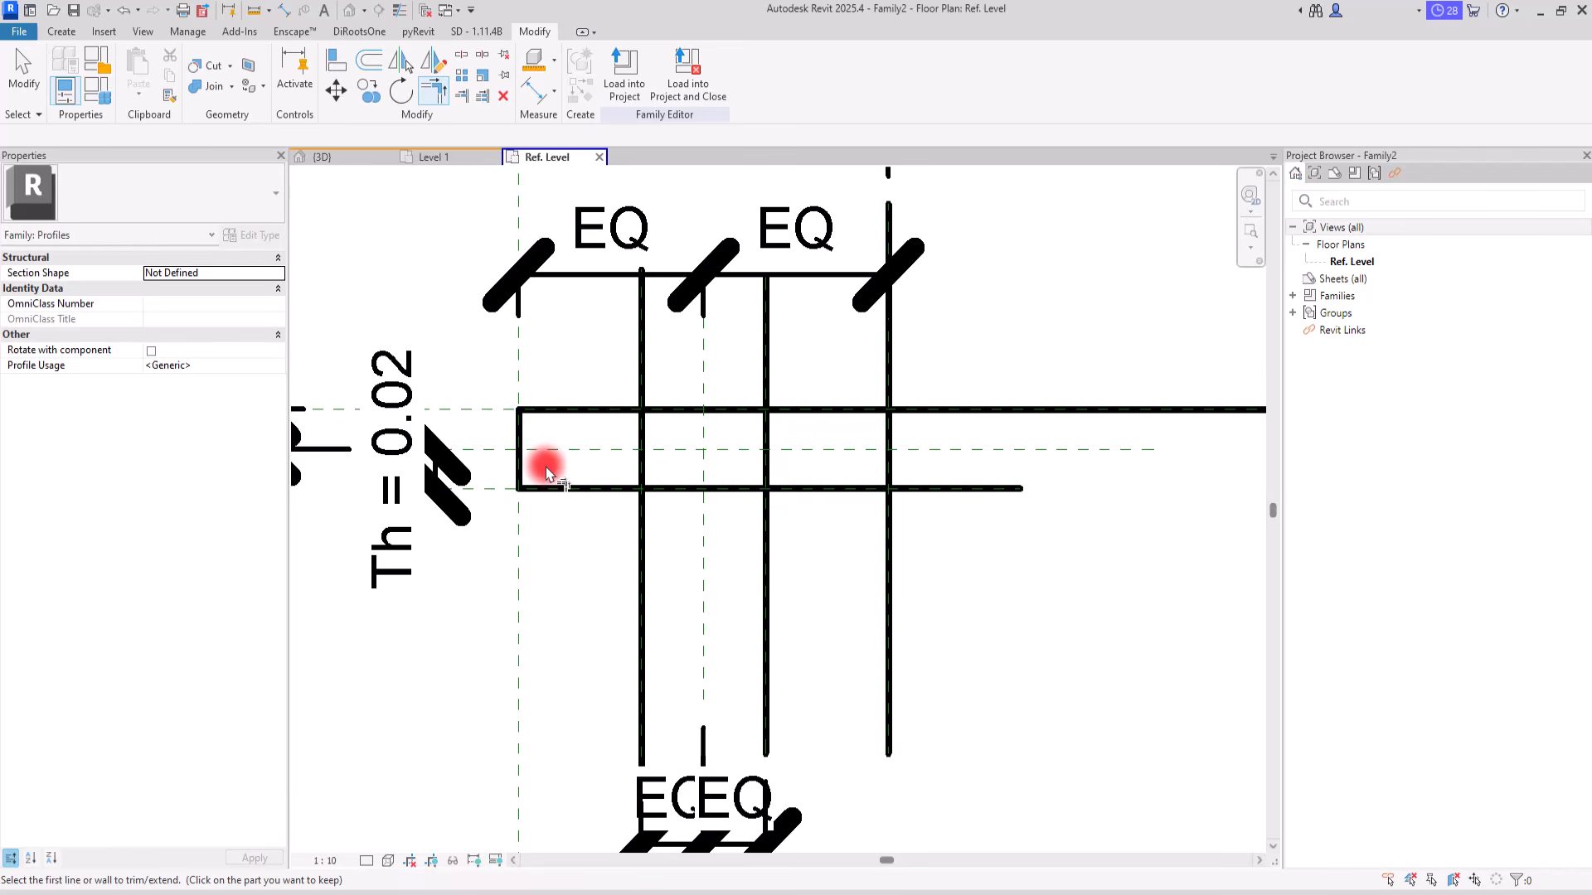
pyautogui.press('Escape')
pyautogui.press('Escape')
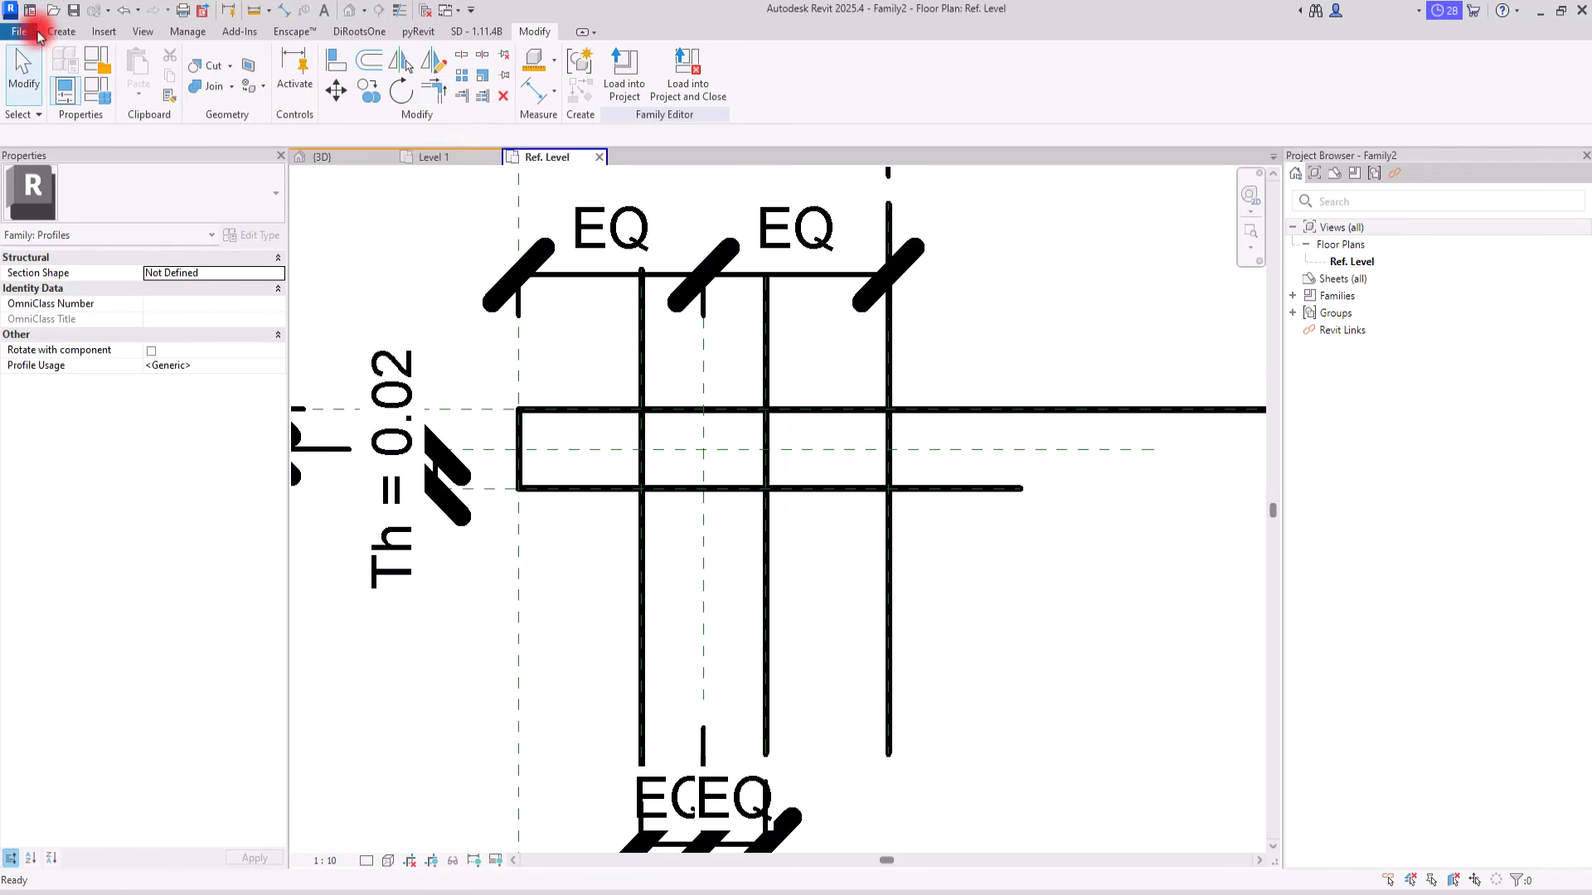
# Step: Create a profile line on the middle horizontal reference plane and lock it to the plane
pyautogui.click(61, 32)
pyautogui.click(135, 62)
pyautogui.click(650, 96)
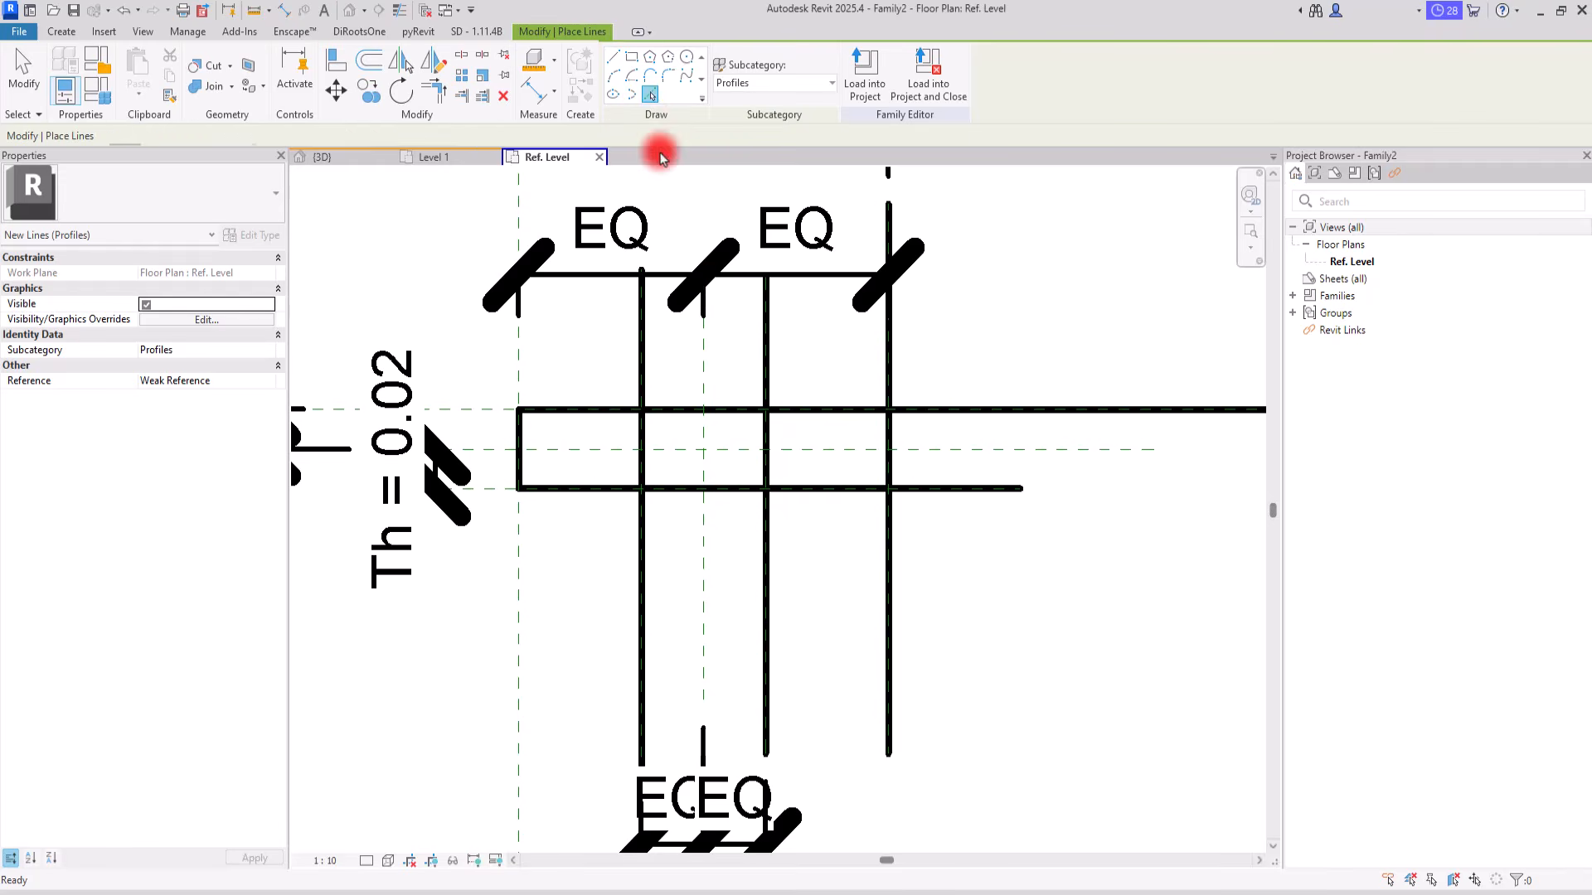
pyautogui.click(664, 443)
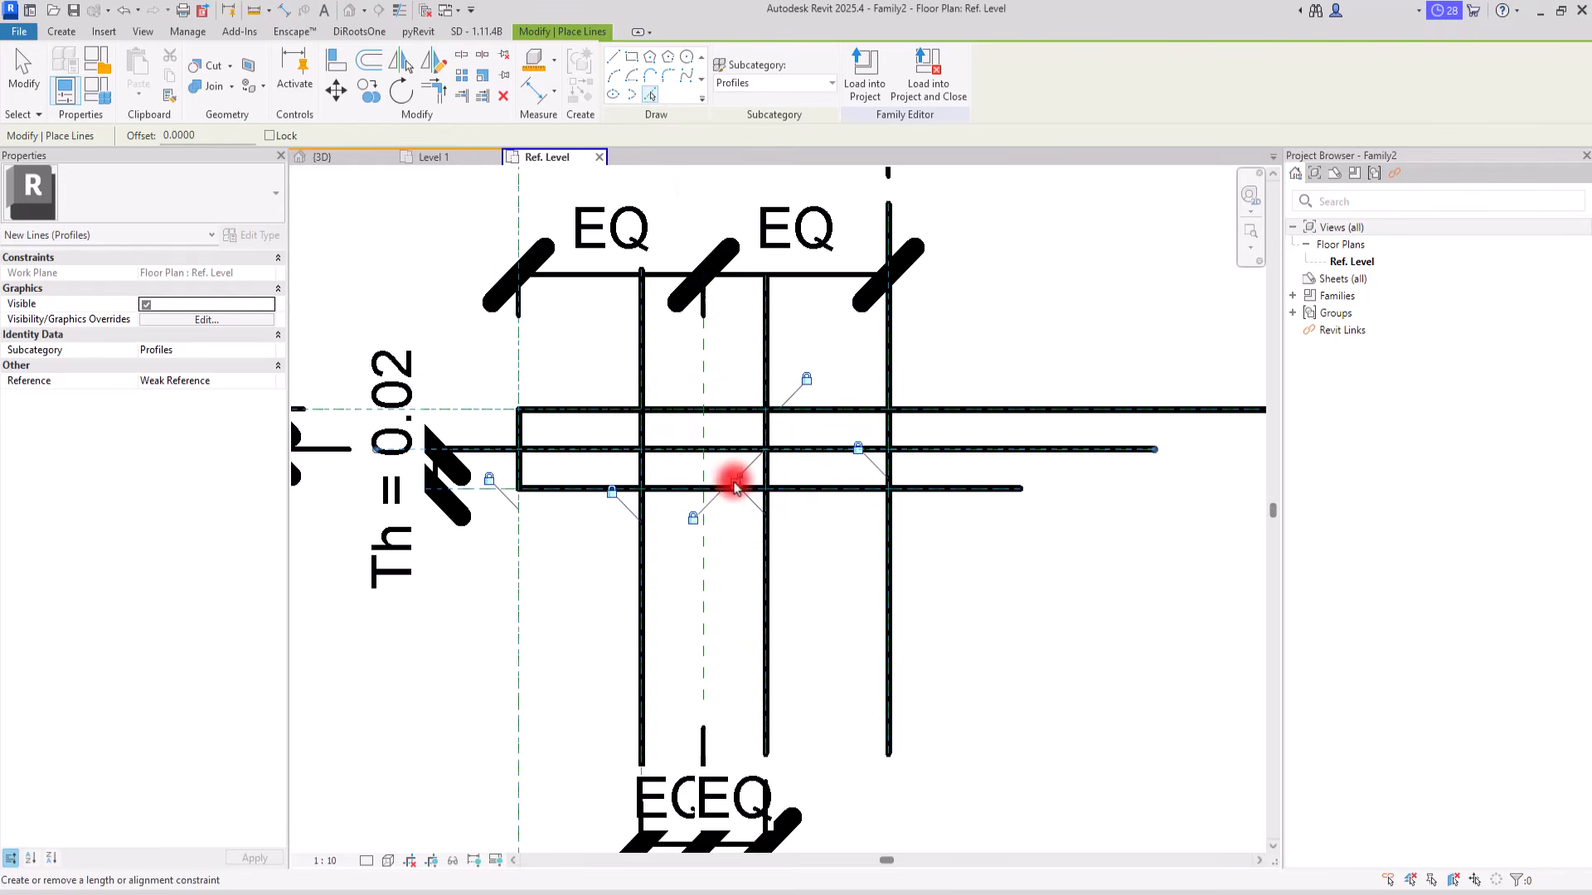
pyautogui.press('Escape')
pyautogui.press('Escape')
# Step: Trim the middle horizontal line into corners with the left outer and left inner vertical lines
pyautogui.click(59, 33)
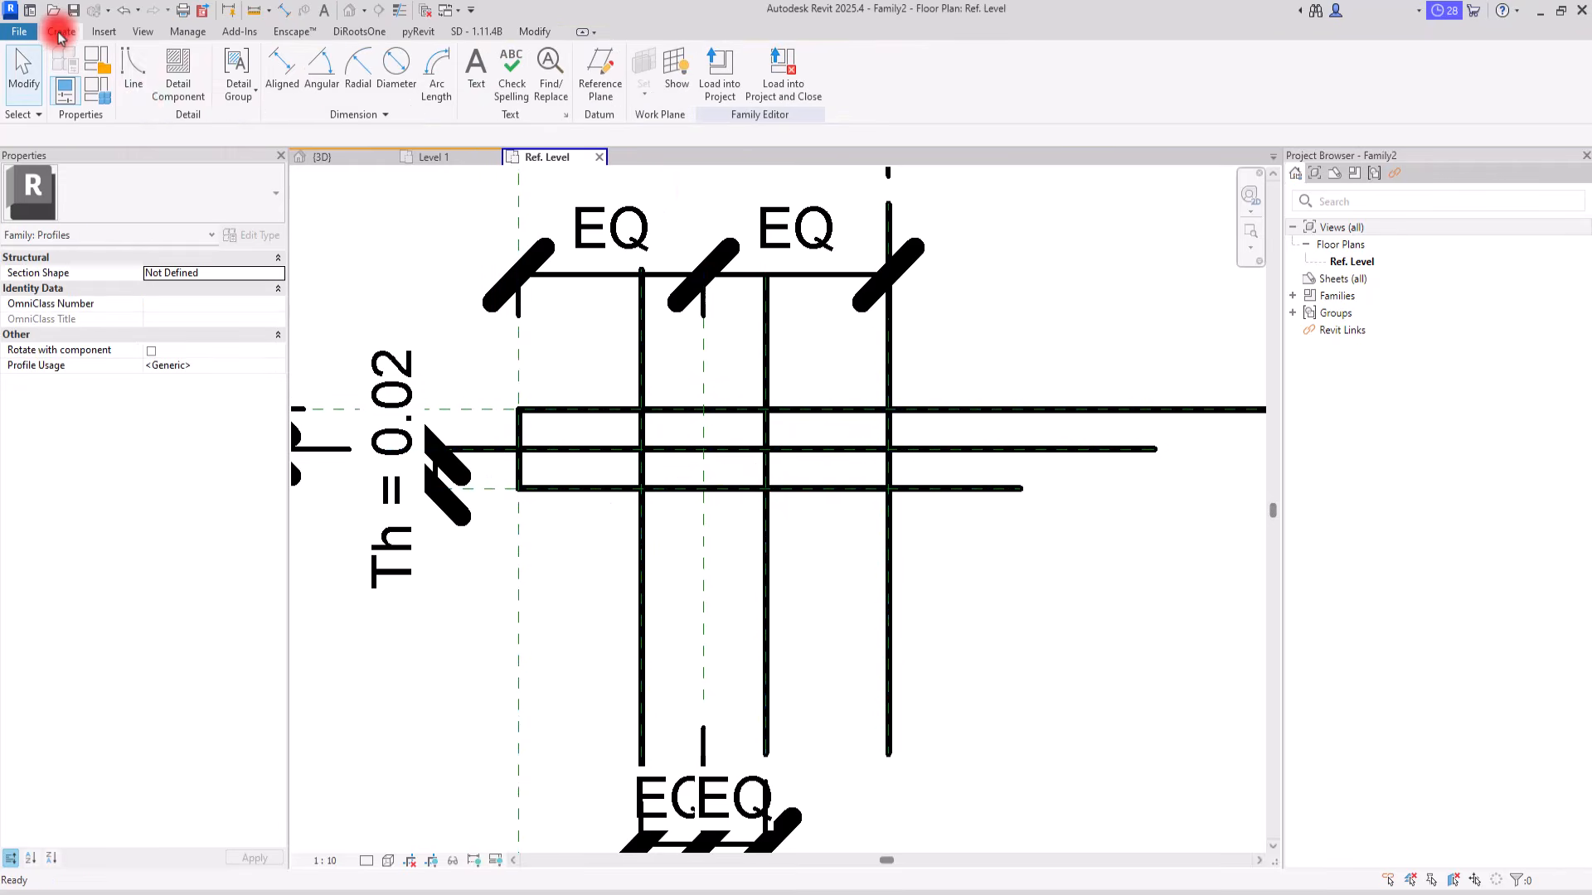
pyautogui.click(535, 31)
pyautogui.click(435, 91)
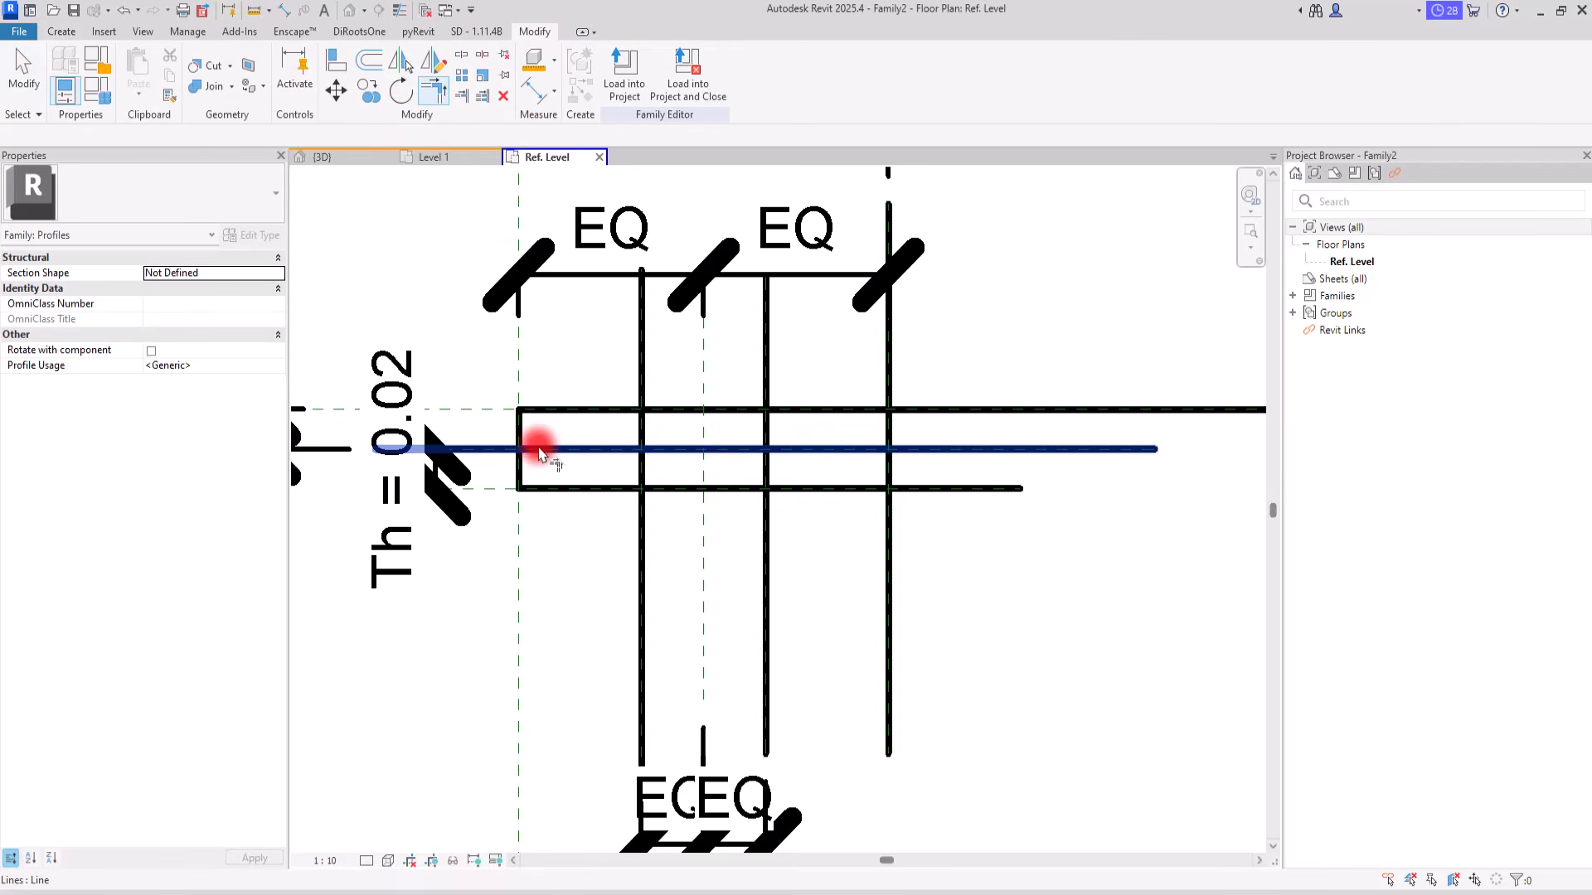
pyautogui.click(613, 448)
pyautogui.click(641, 464)
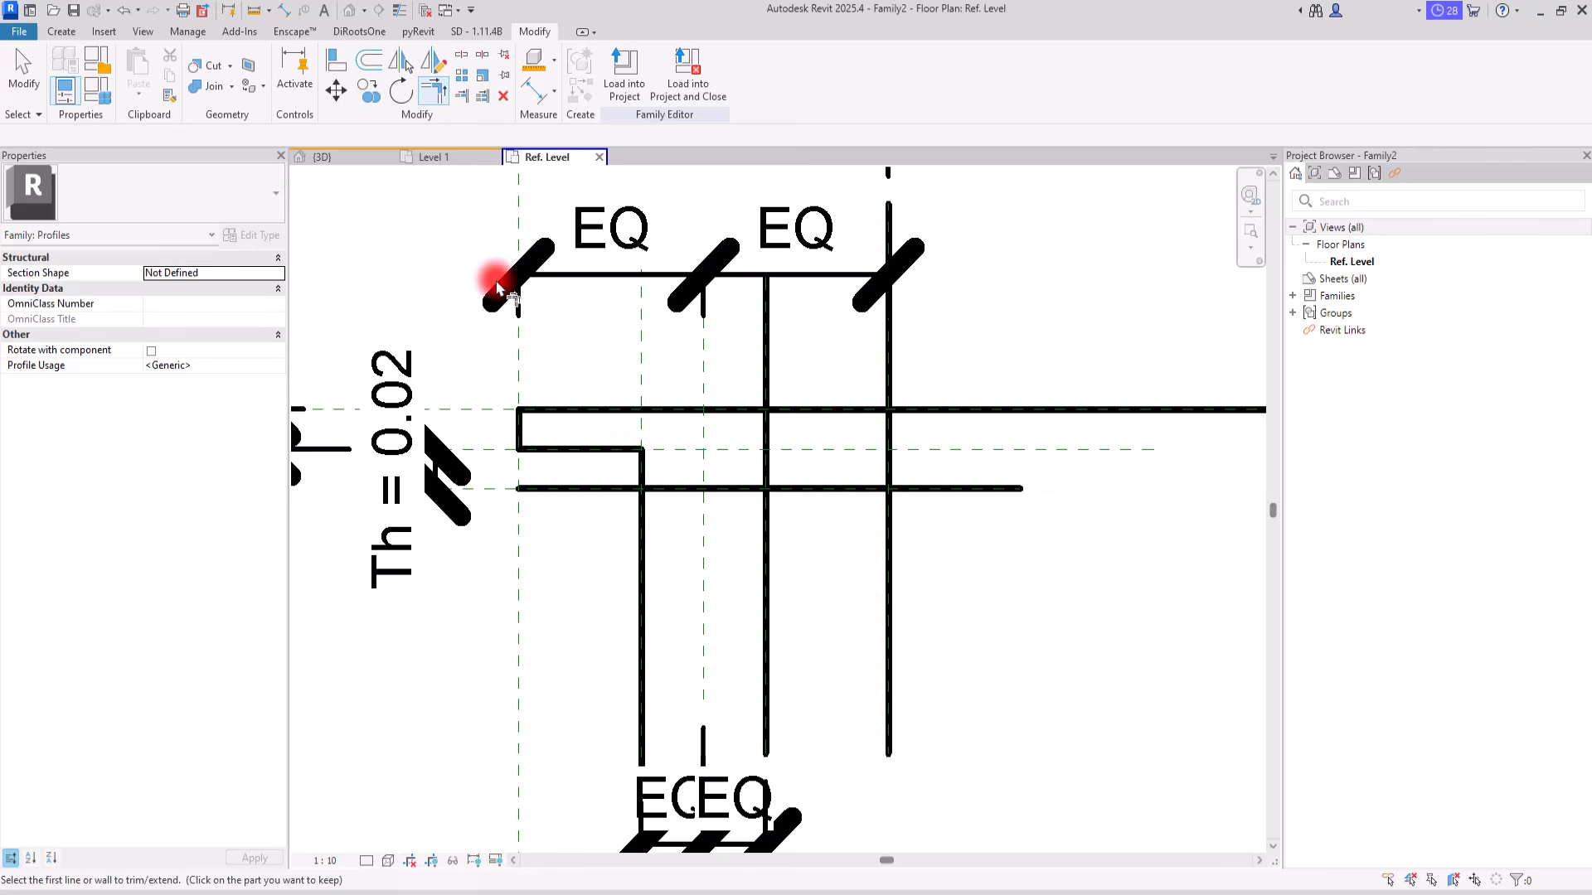
# Step: Create a second locked profile line on the middle horizontal reference plane for the right half of the profile
pyautogui.click(71, 35)
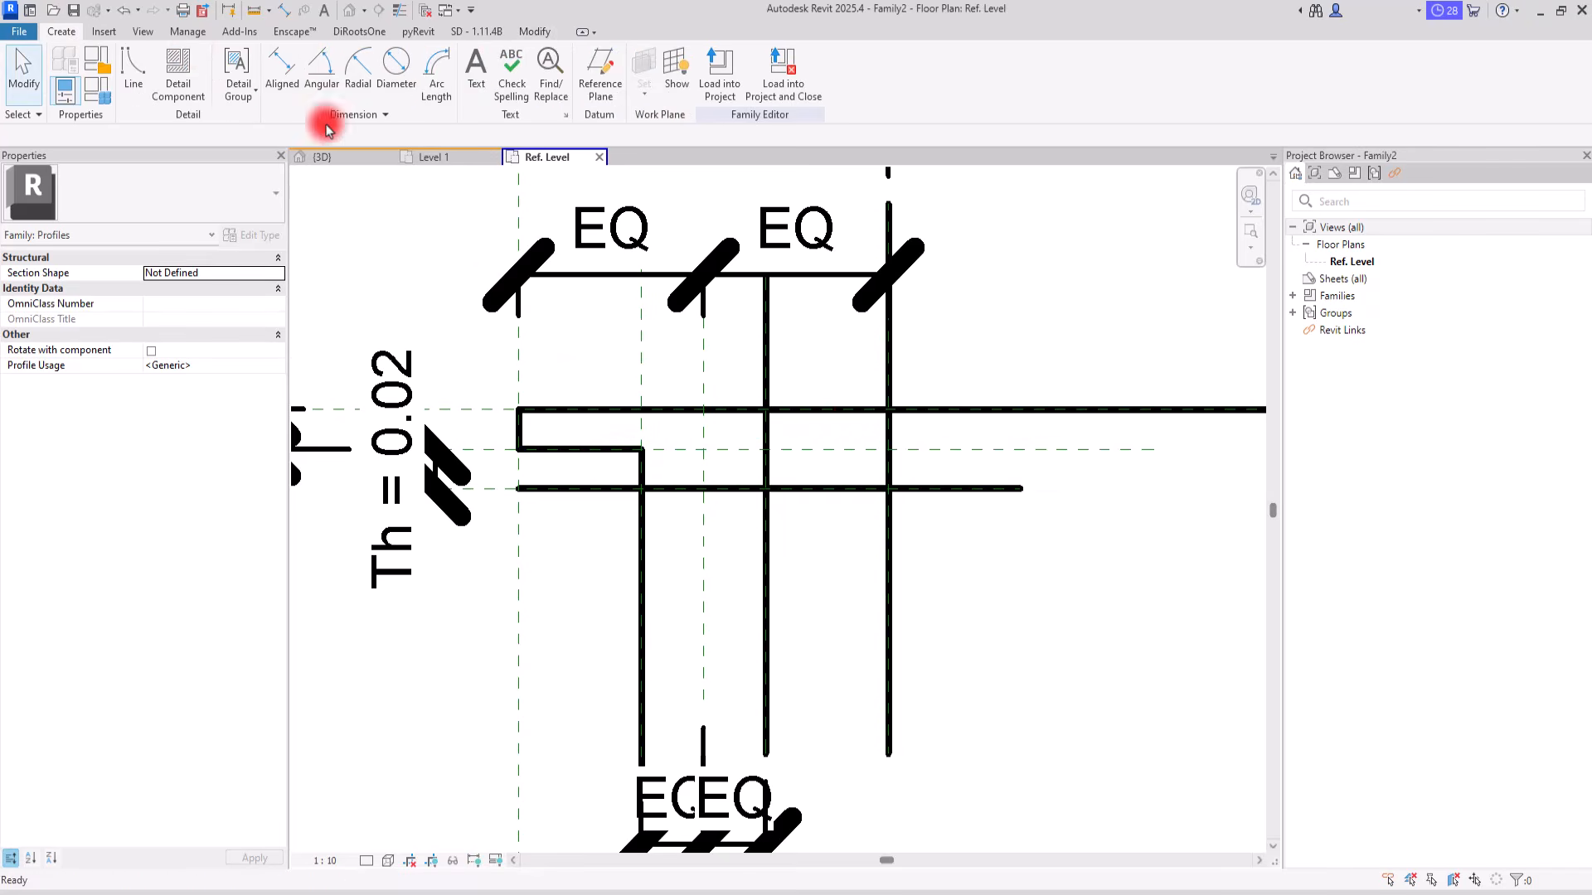
pyautogui.click(132, 67)
pyautogui.click(650, 94)
pyautogui.click(846, 450)
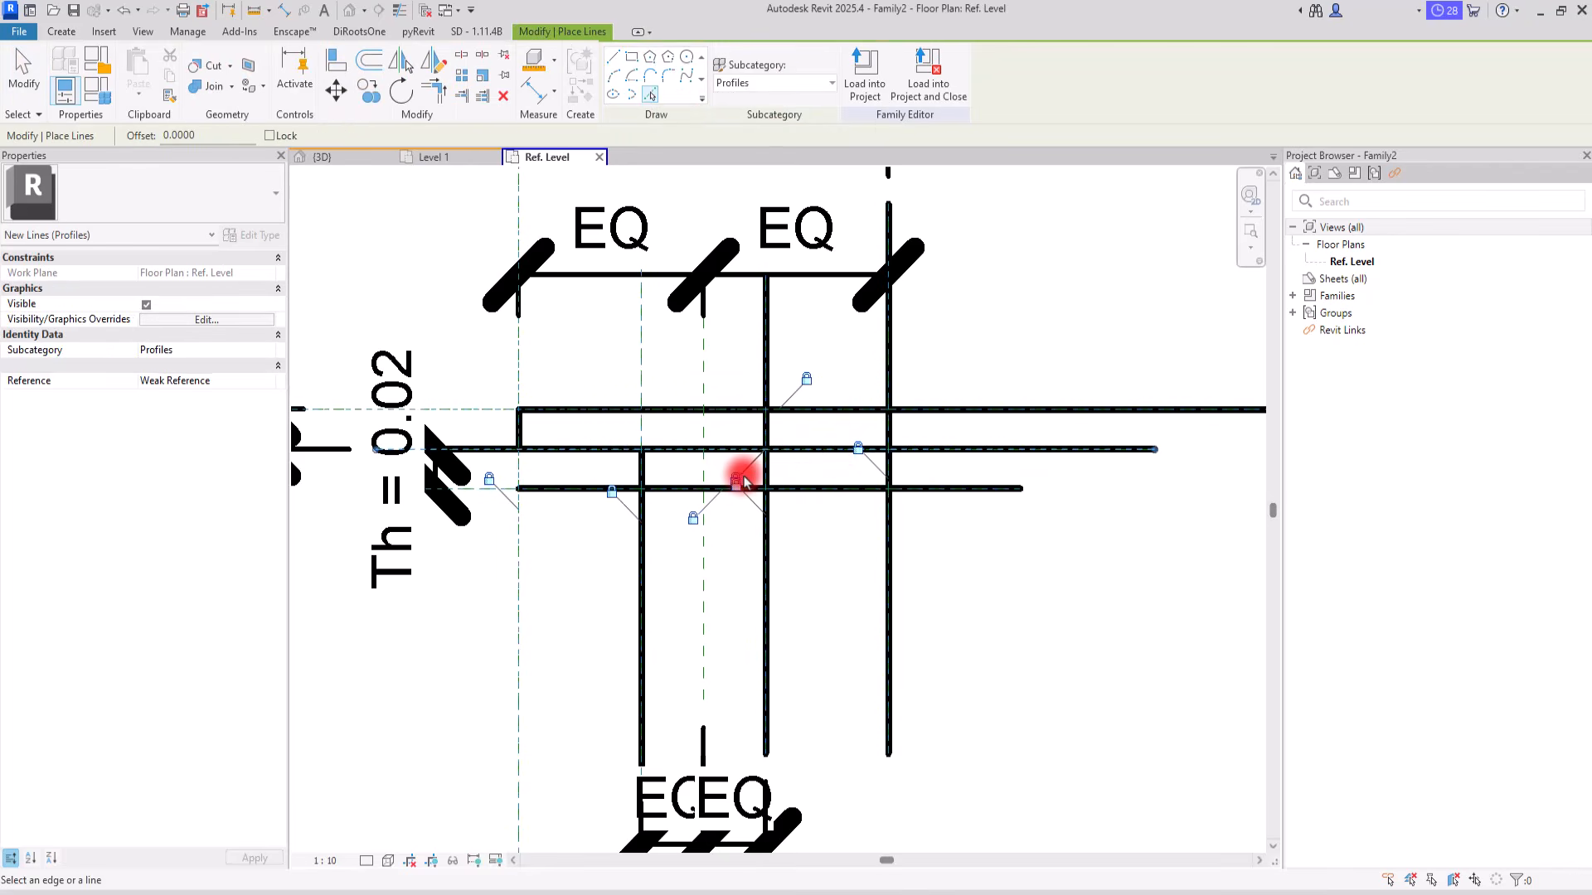
pyautogui.press('Escape')
pyautogui.press('Escape')
# Step: Trim the new middle line and the upper line into corners with the right outer vertical line
pyautogui.click(432, 90)
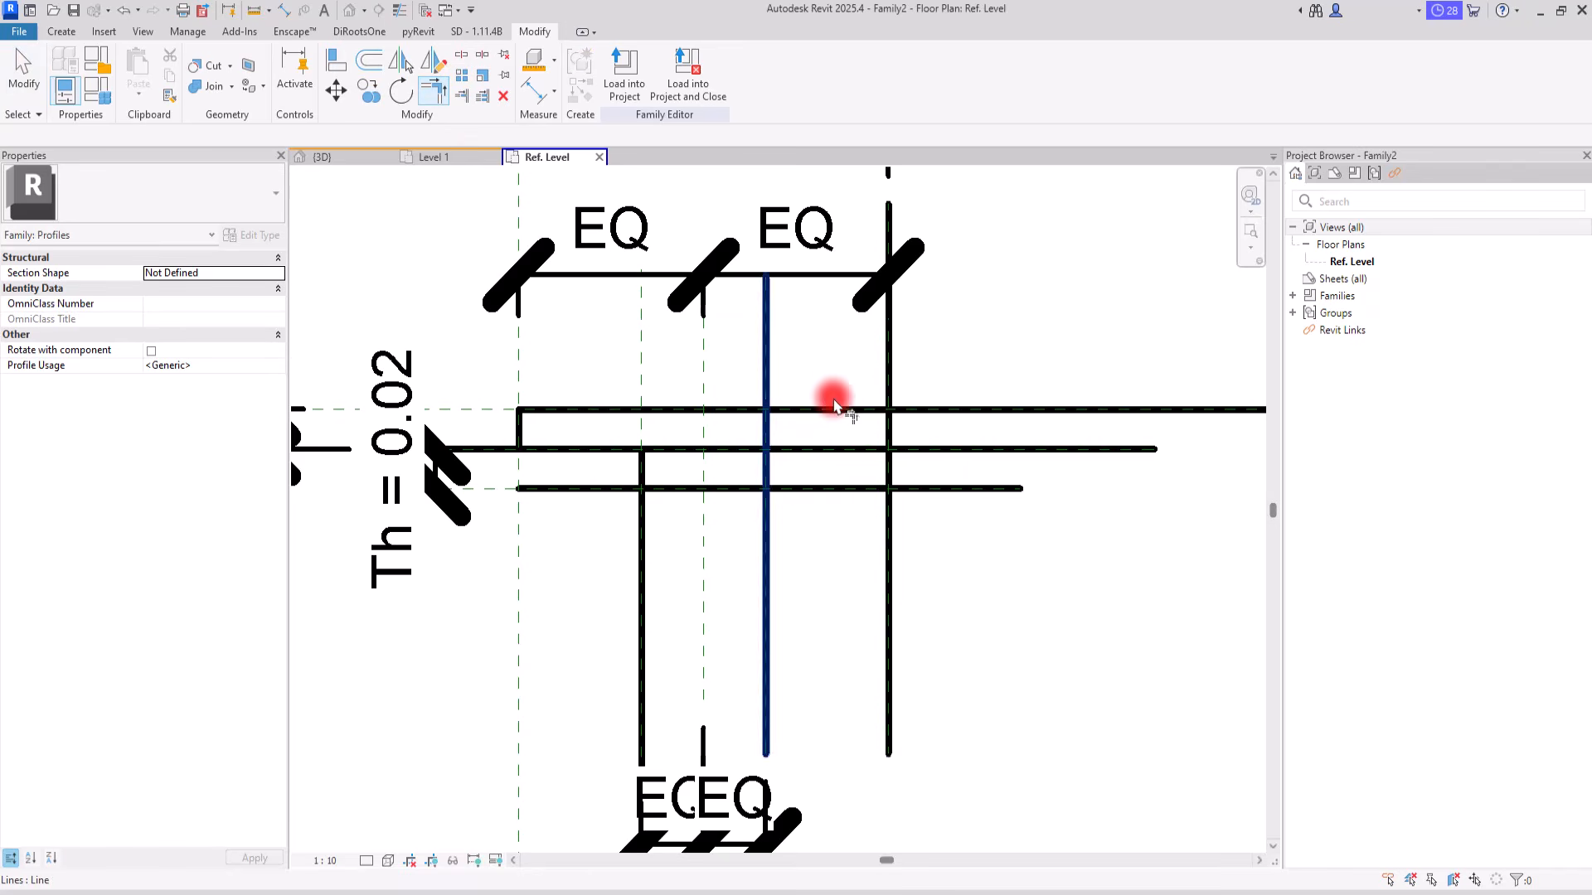
pyautogui.click(853, 449)
pyautogui.click(886, 426)
pyautogui.click(853, 410)
pyautogui.click(888, 431)
# Step: Trim the lower horizontal line into corners with both inner vertical lines to form the bottom of the stem
pyautogui.click(767, 471)
pyautogui.click(718, 488)
pyautogui.click(674, 488)
pyautogui.click(641, 463)
# Step: Trim the middle lines to the left outer and right inner vertical lines to close the T-shaped outline
pyautogui.click(550, 447)
pyautogui.click(522, 431)
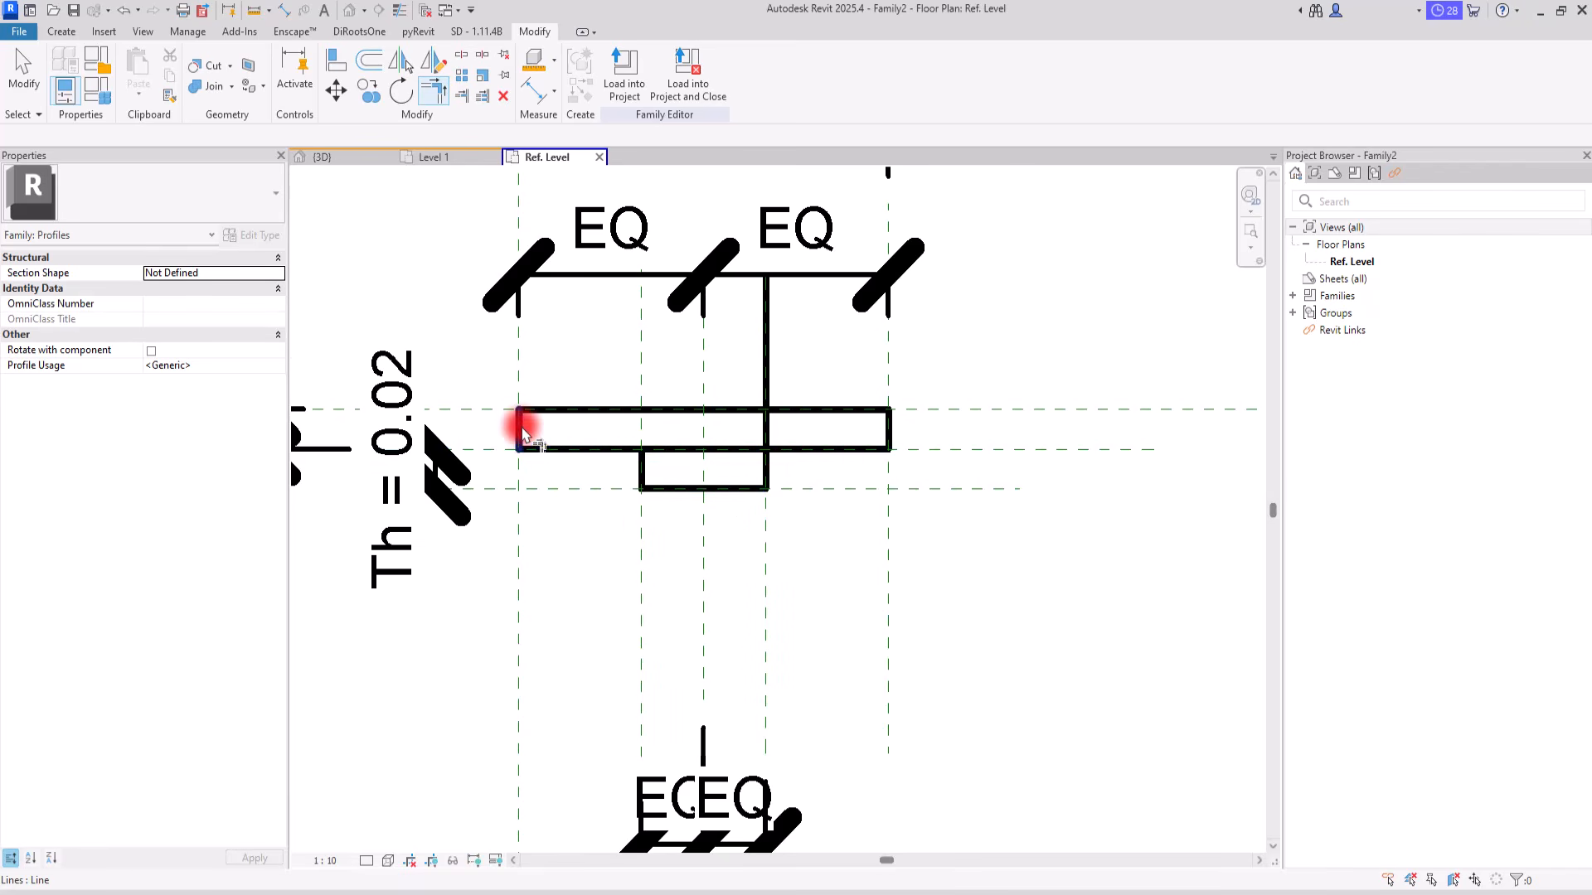
pyautogui.click(806, 449)
pyautogui.click(767, 471)
pyautogui.press('Escape')
pyautogui.press('Escape')
# Step: Examine the T-shaped profile outline together with its W, Wa and Th dimensions
pyautogui.moveTo(857, 694); pyautogui.dragTo(871, 658, button='middle')
pyautogui.scroll(-3, 835, 525)
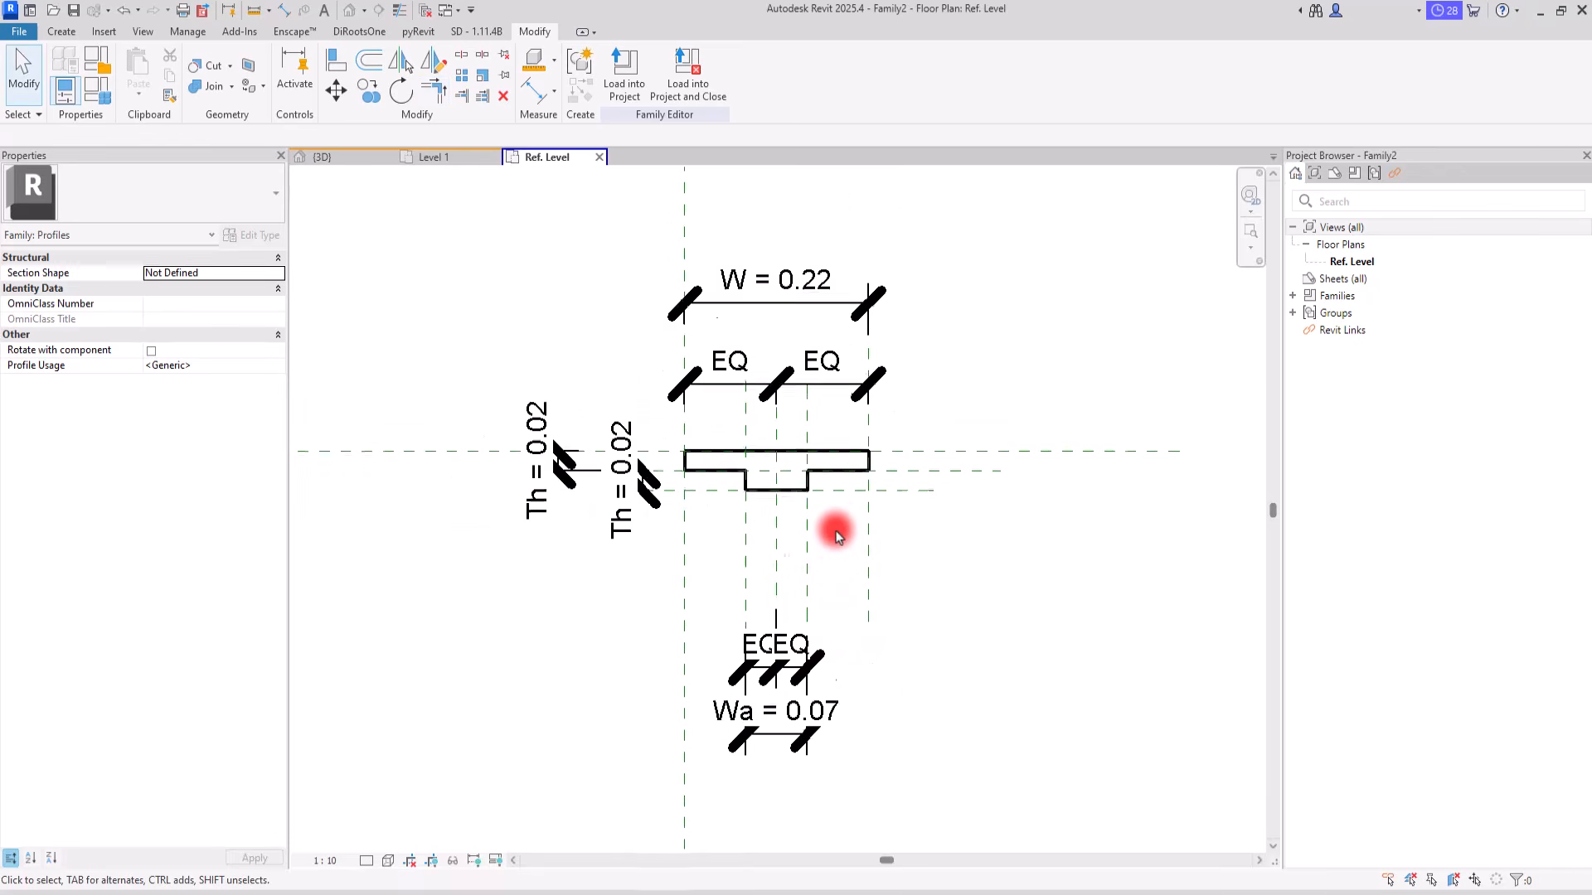
pyautogui.scroll(3, 838, 510)
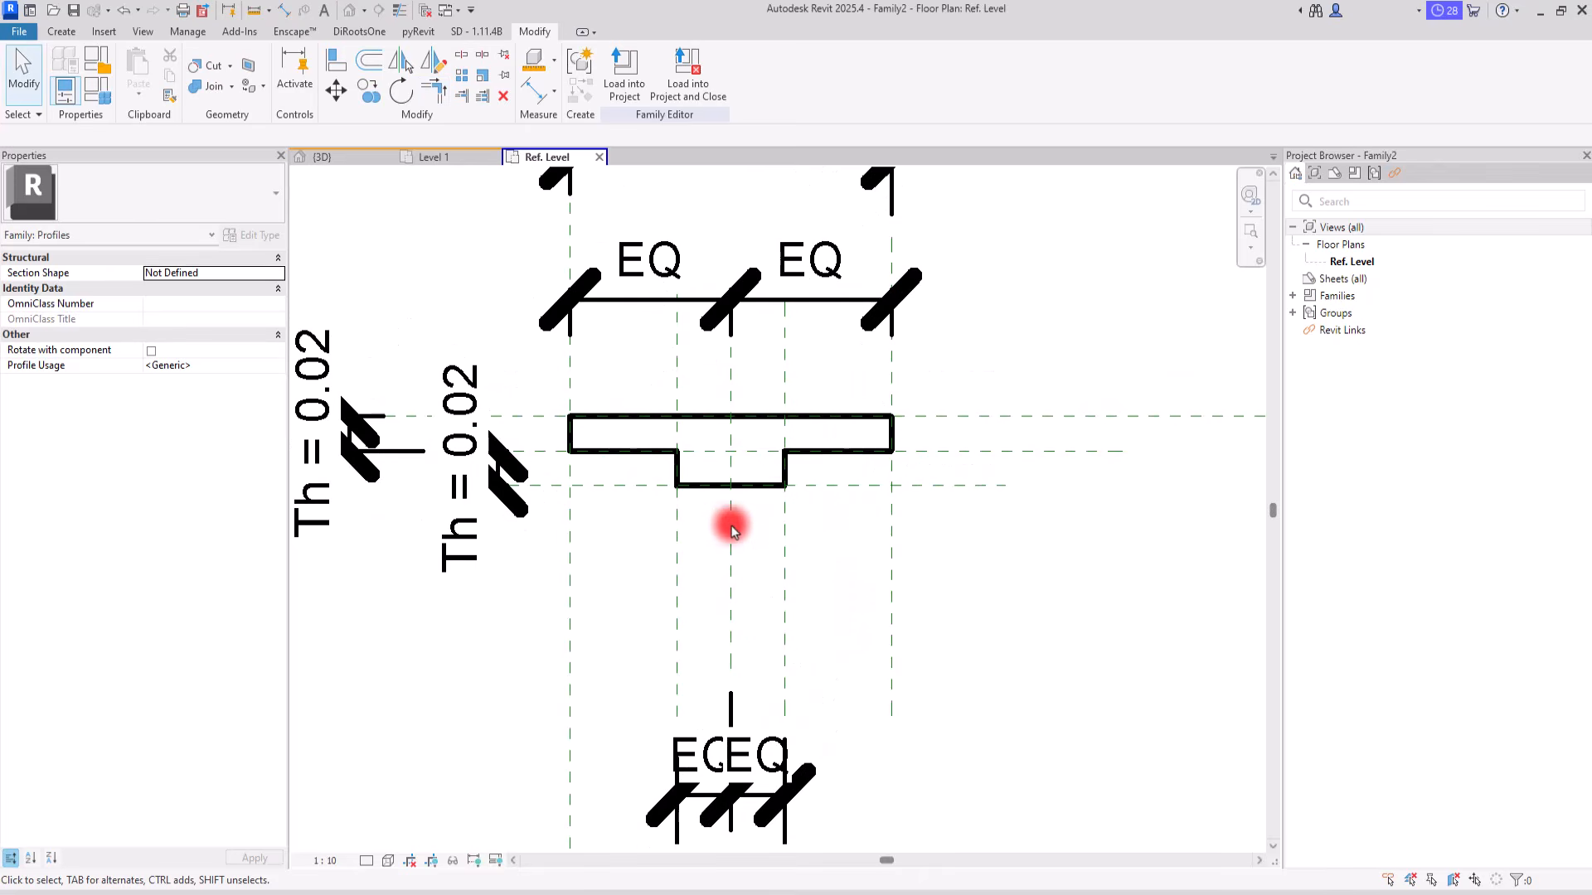
pyautogui.scroll(-3, 820, 448)
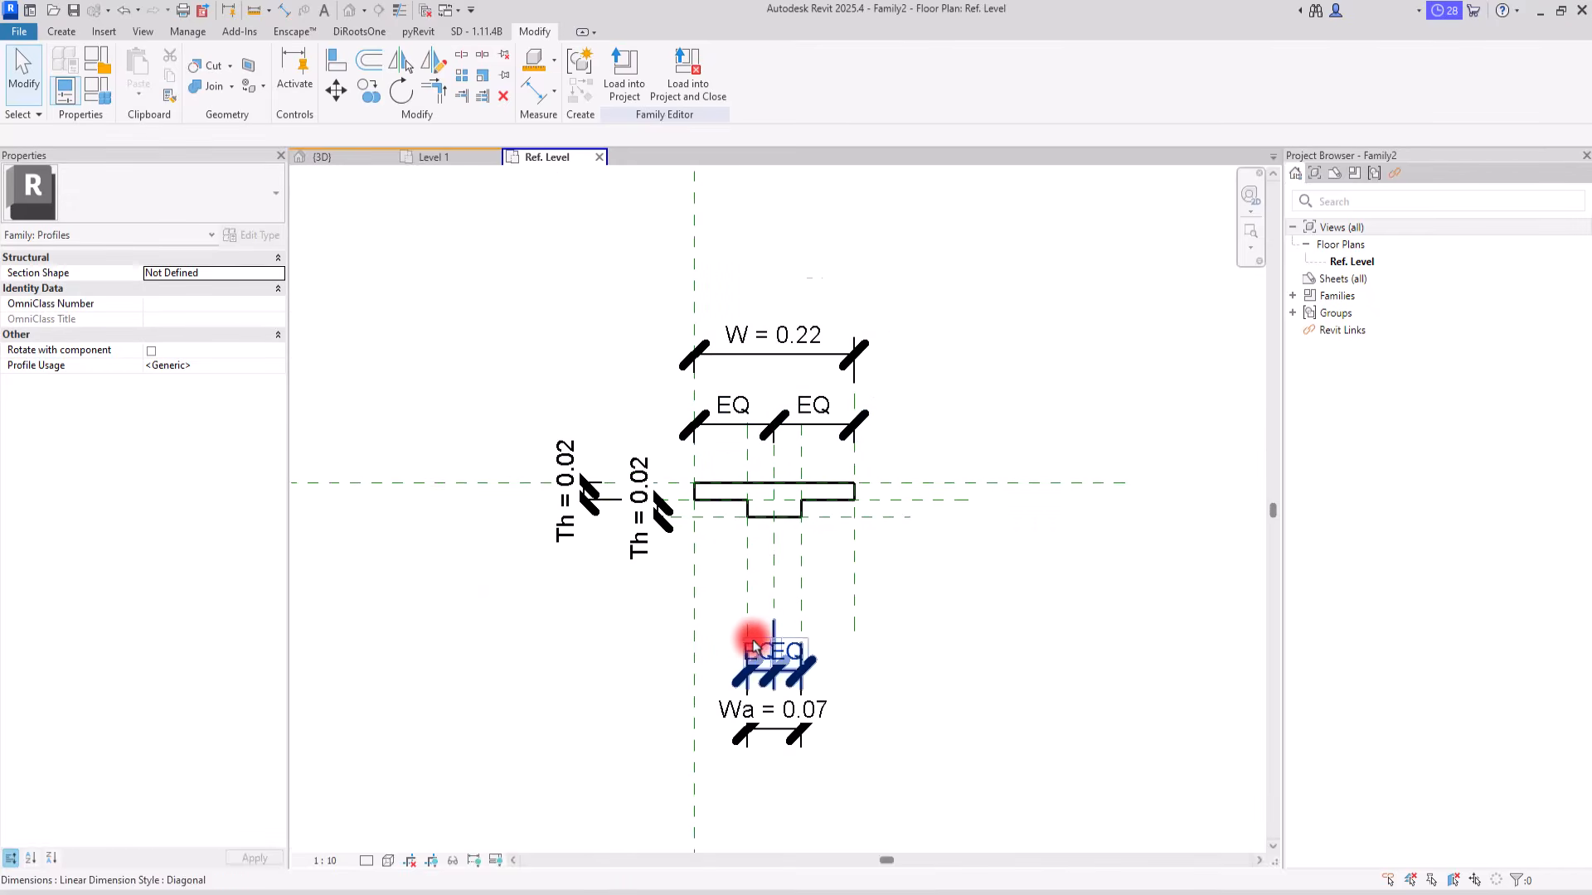
pyautogui.scroll(2, 750, 636)
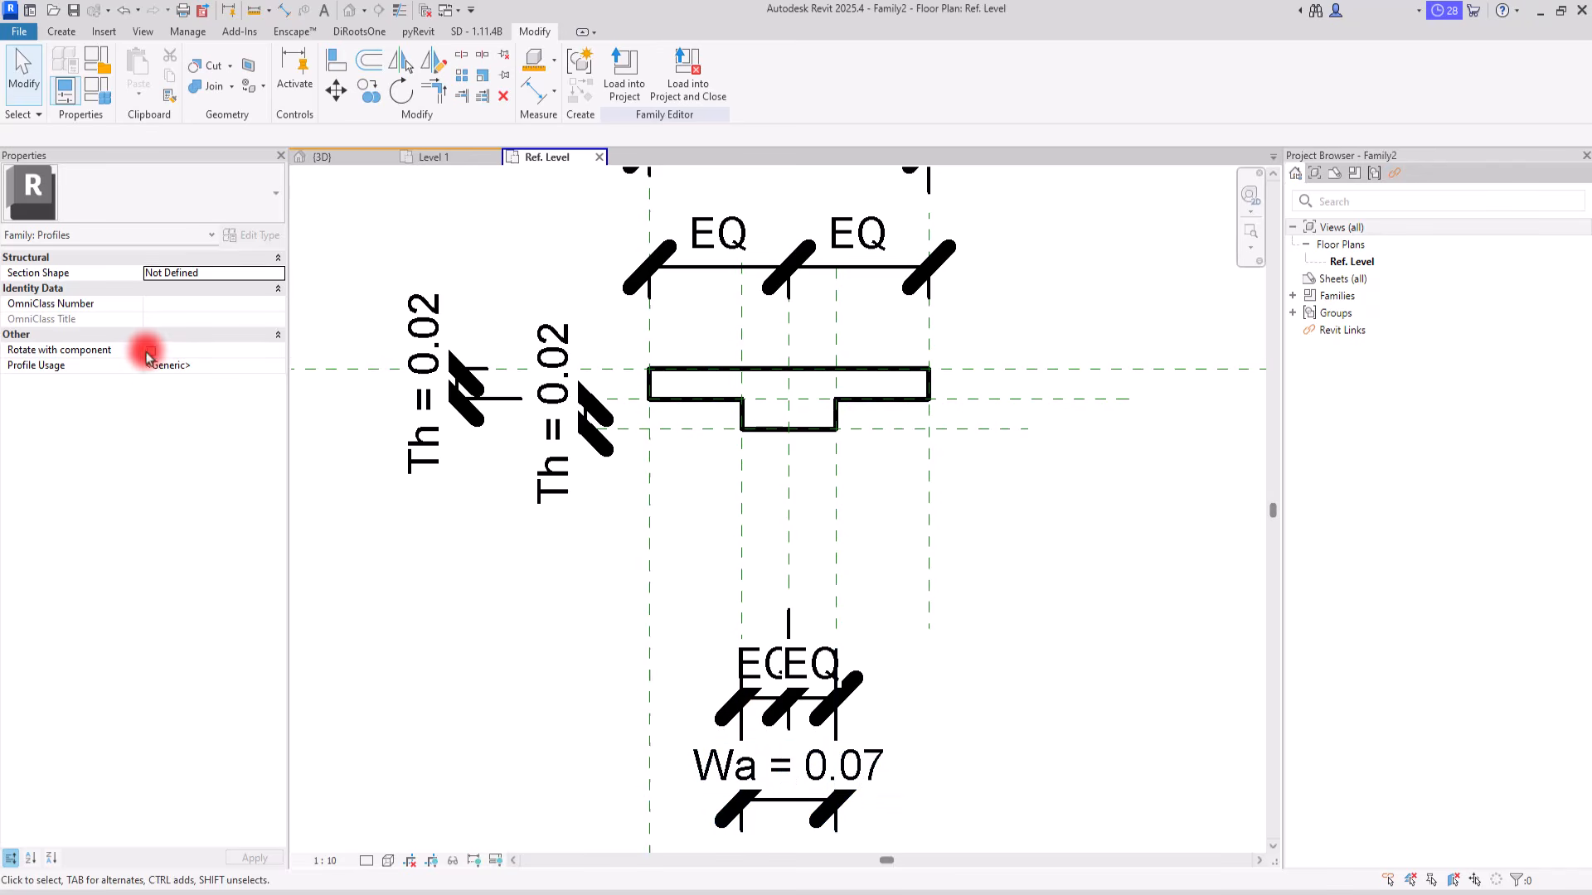
pyautogui.scroll(-2, 664, 525)
pyautogui.scroll(1, 715, 404)
pyautogui.scroll(1, 714, 404)
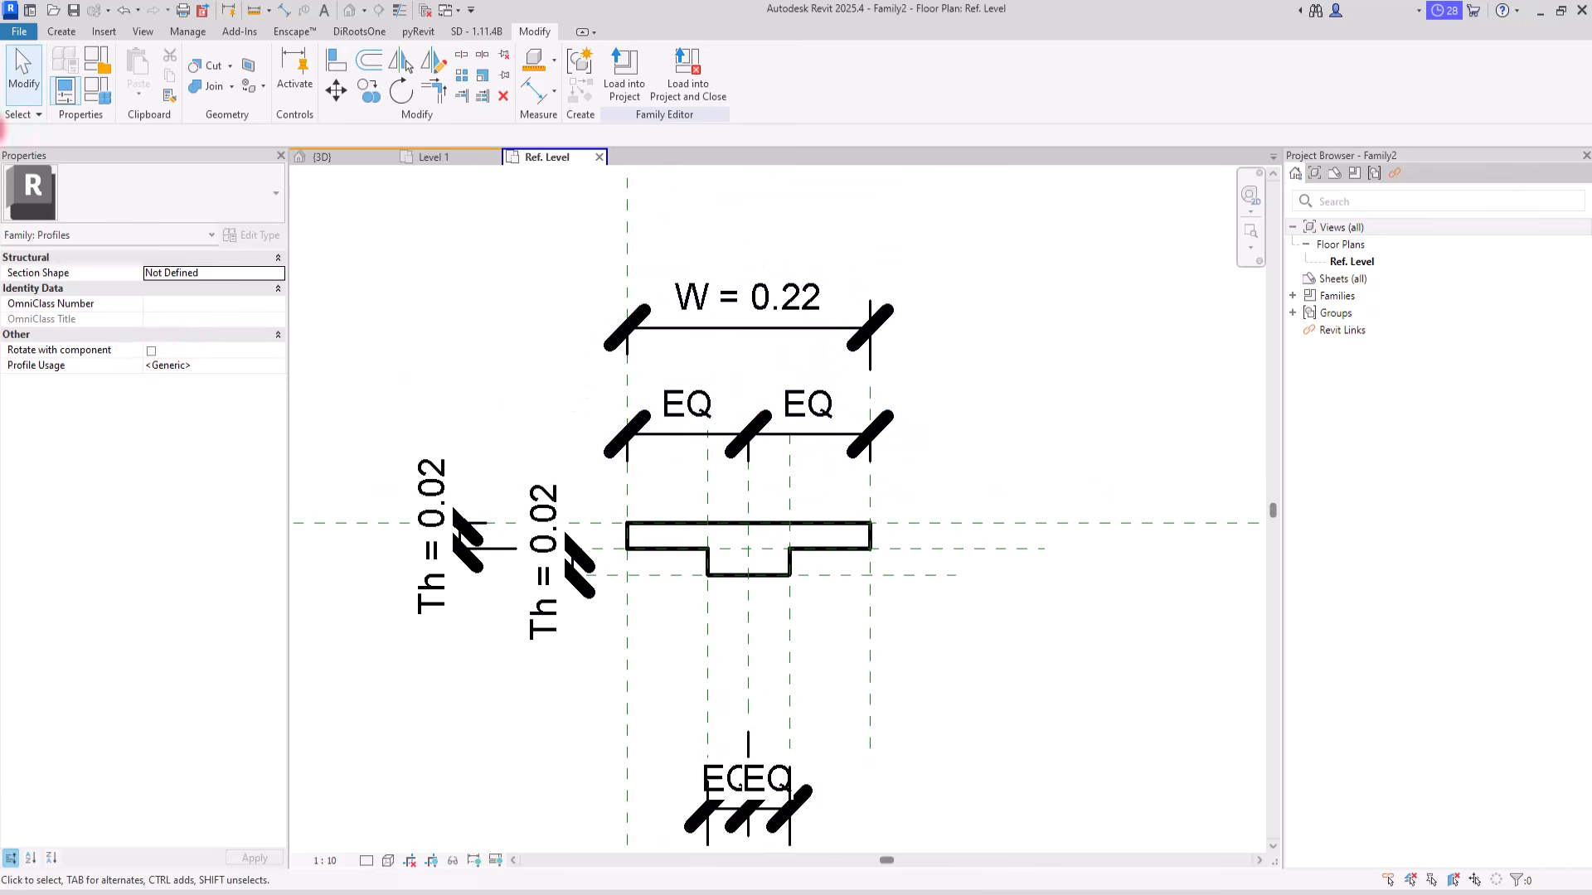
# Step: Set the formula of parameter Wa to W / 5 in the family types and apply it
pyautogui.click(97, 67)
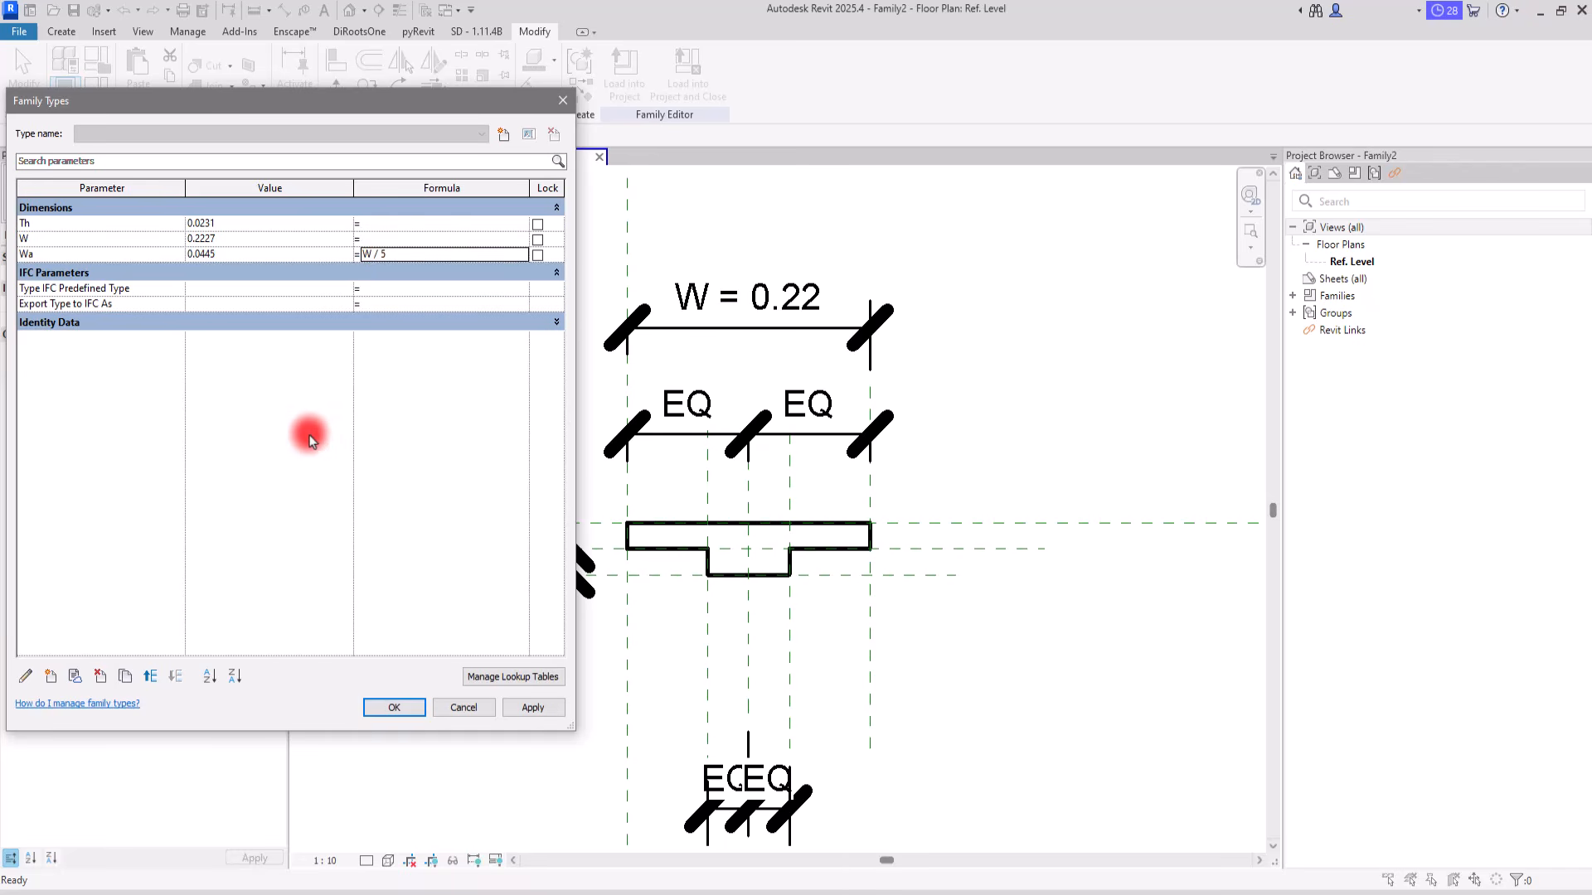
pyautogui.click(531, 710)
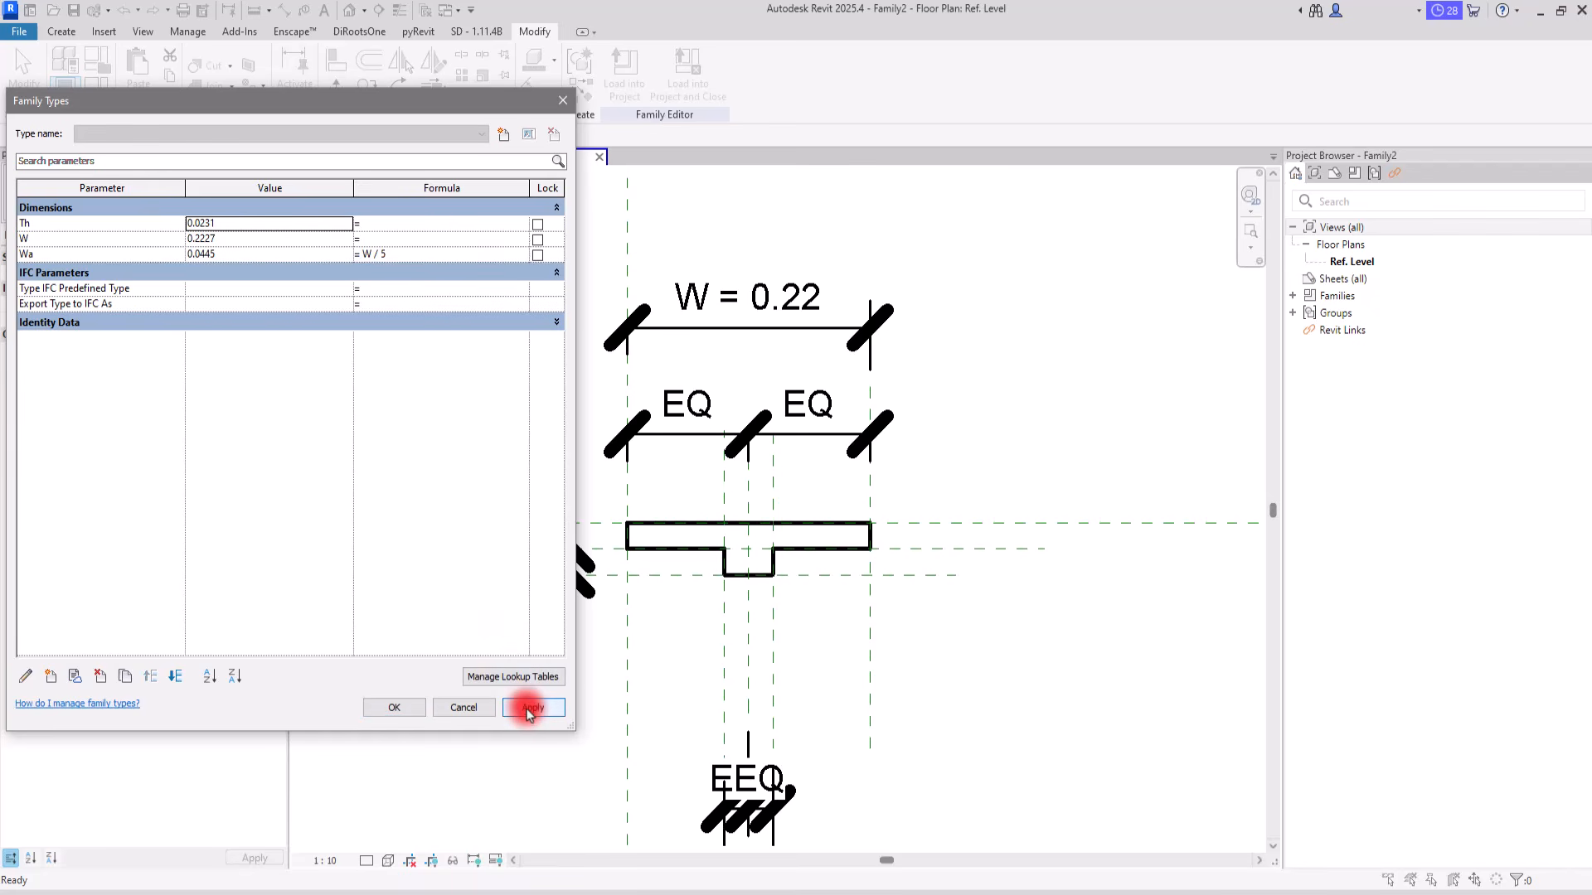
pyautogui.click(391, 709)
# Step: Add fillet arcs to both inner corners of the T profile, about 0.015 m radius on the right and 0.02 m on the left
pyautogui.scroll(3, 757, 558)
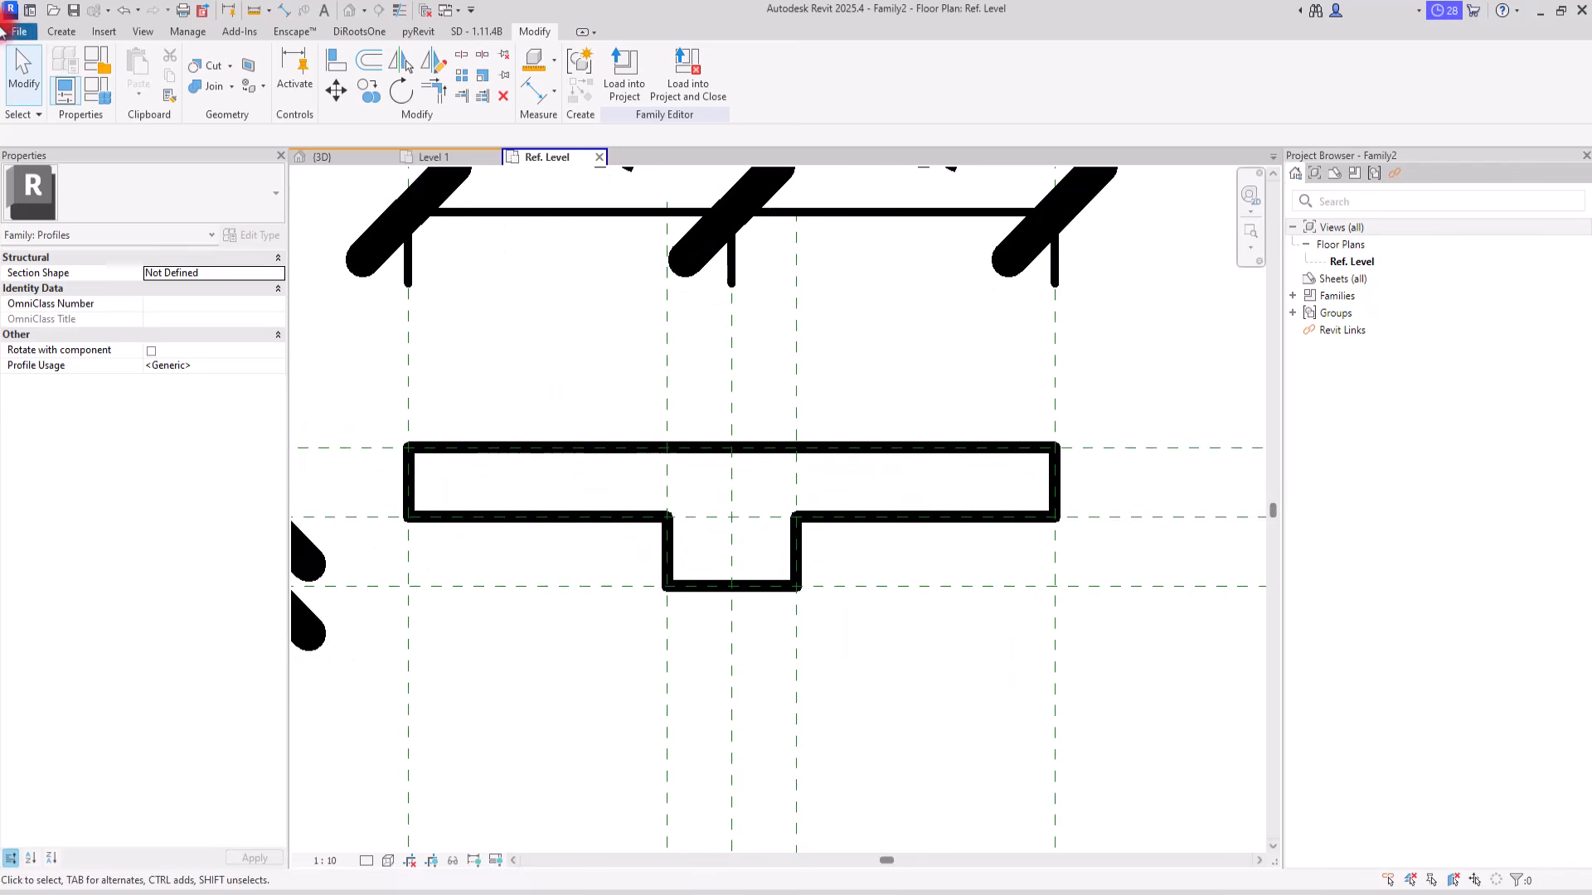
pyautogui.click(55, 35)
pyautogui.click(124, 67)
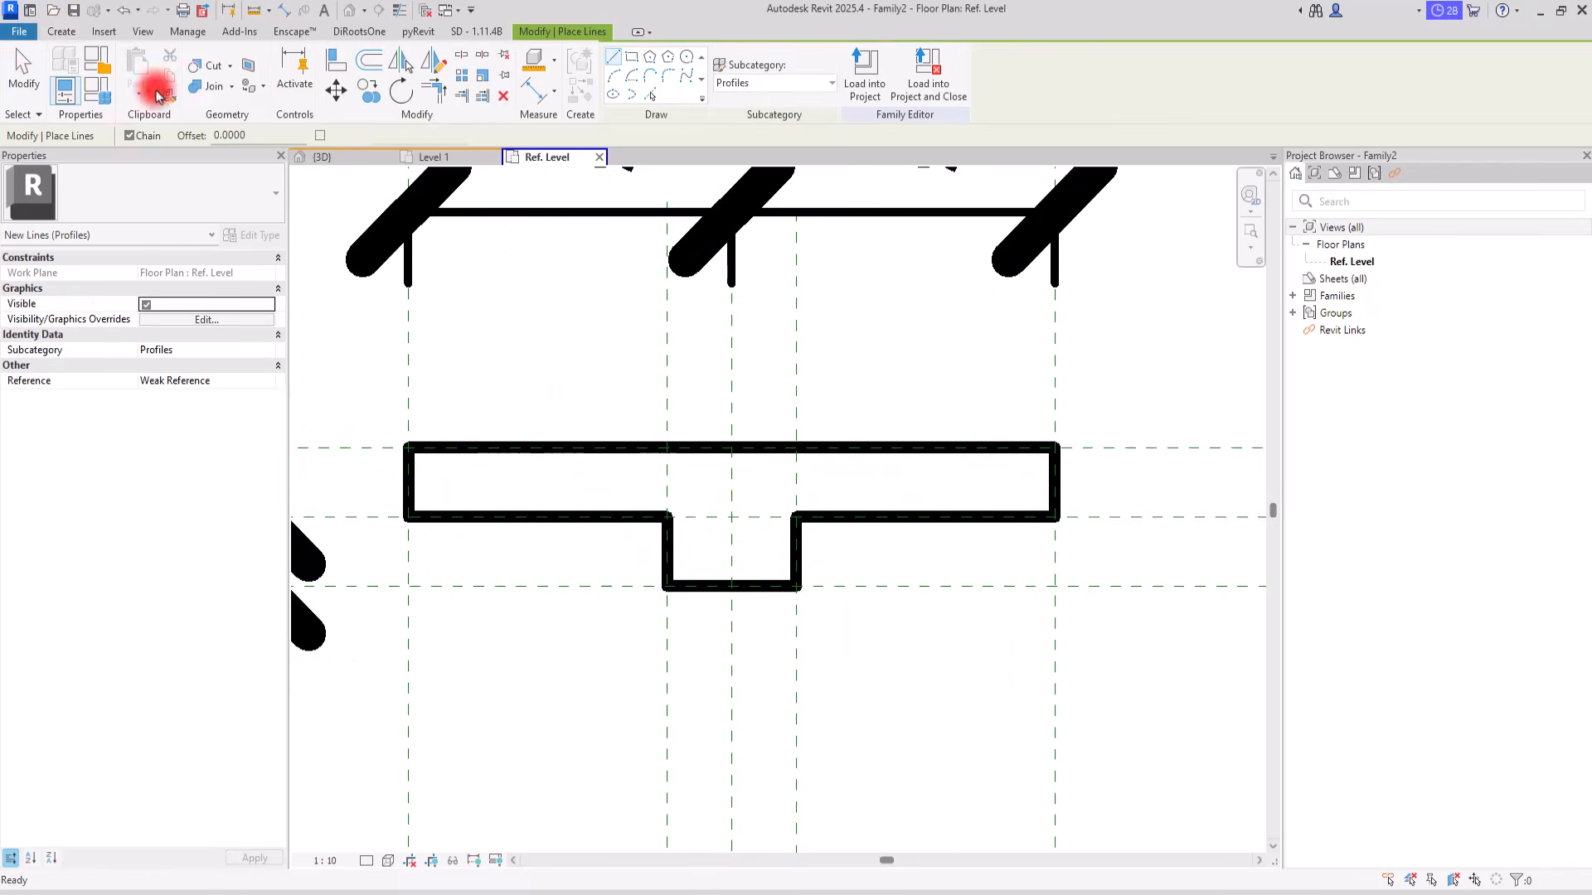
pyautogui.click(668, 77)
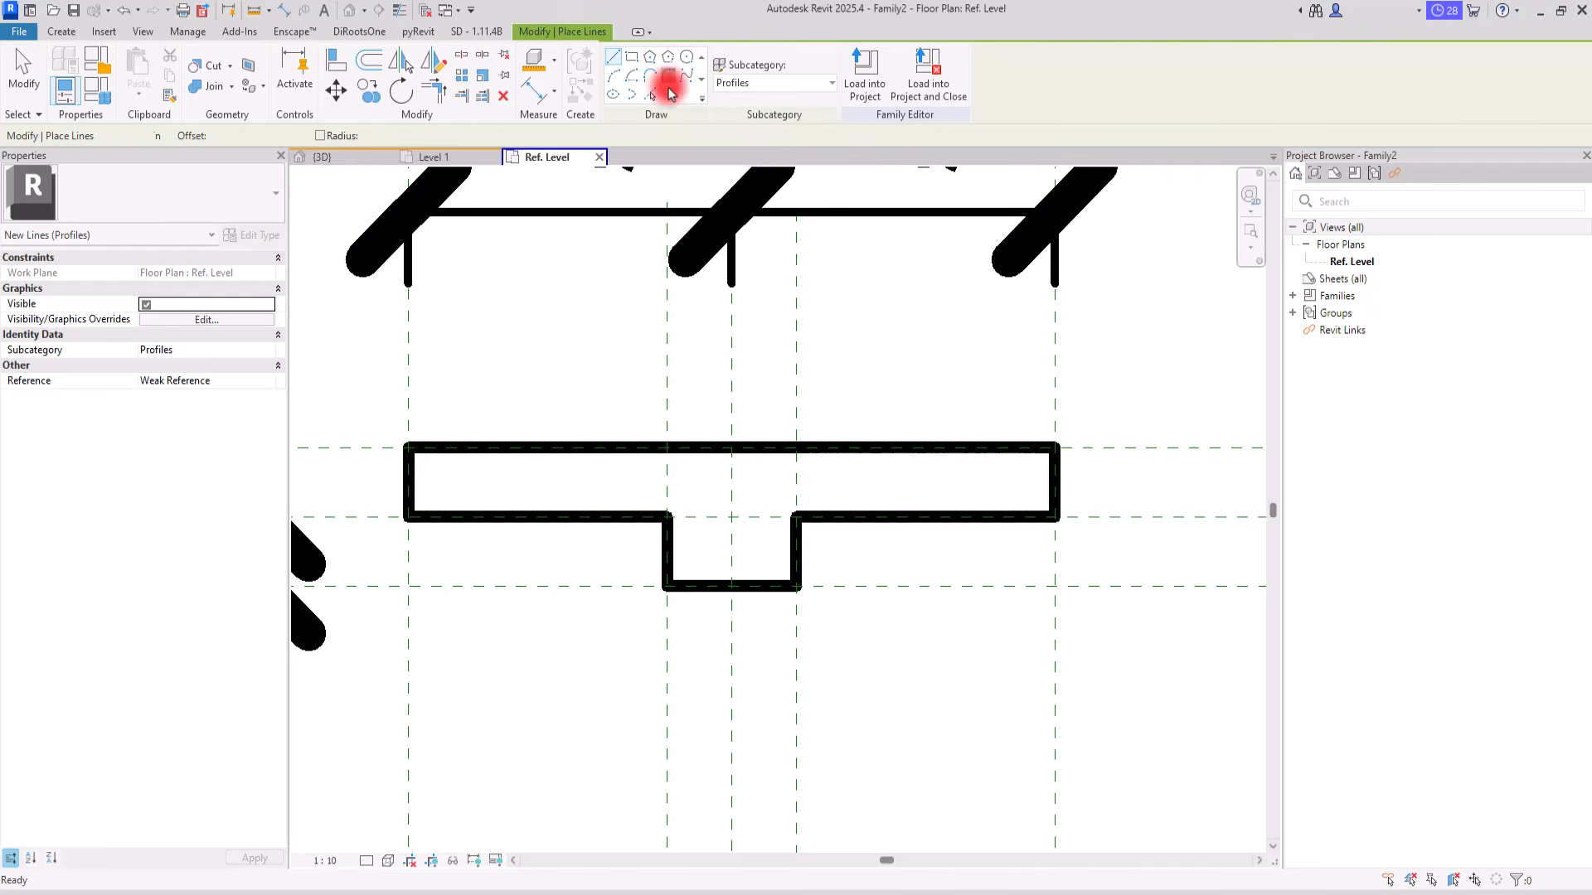
pyautogui.click(803, 547)
pyautogui.click(810, 510)
pyautogui.click(818, 533)
pyautogui.click(672, 544)
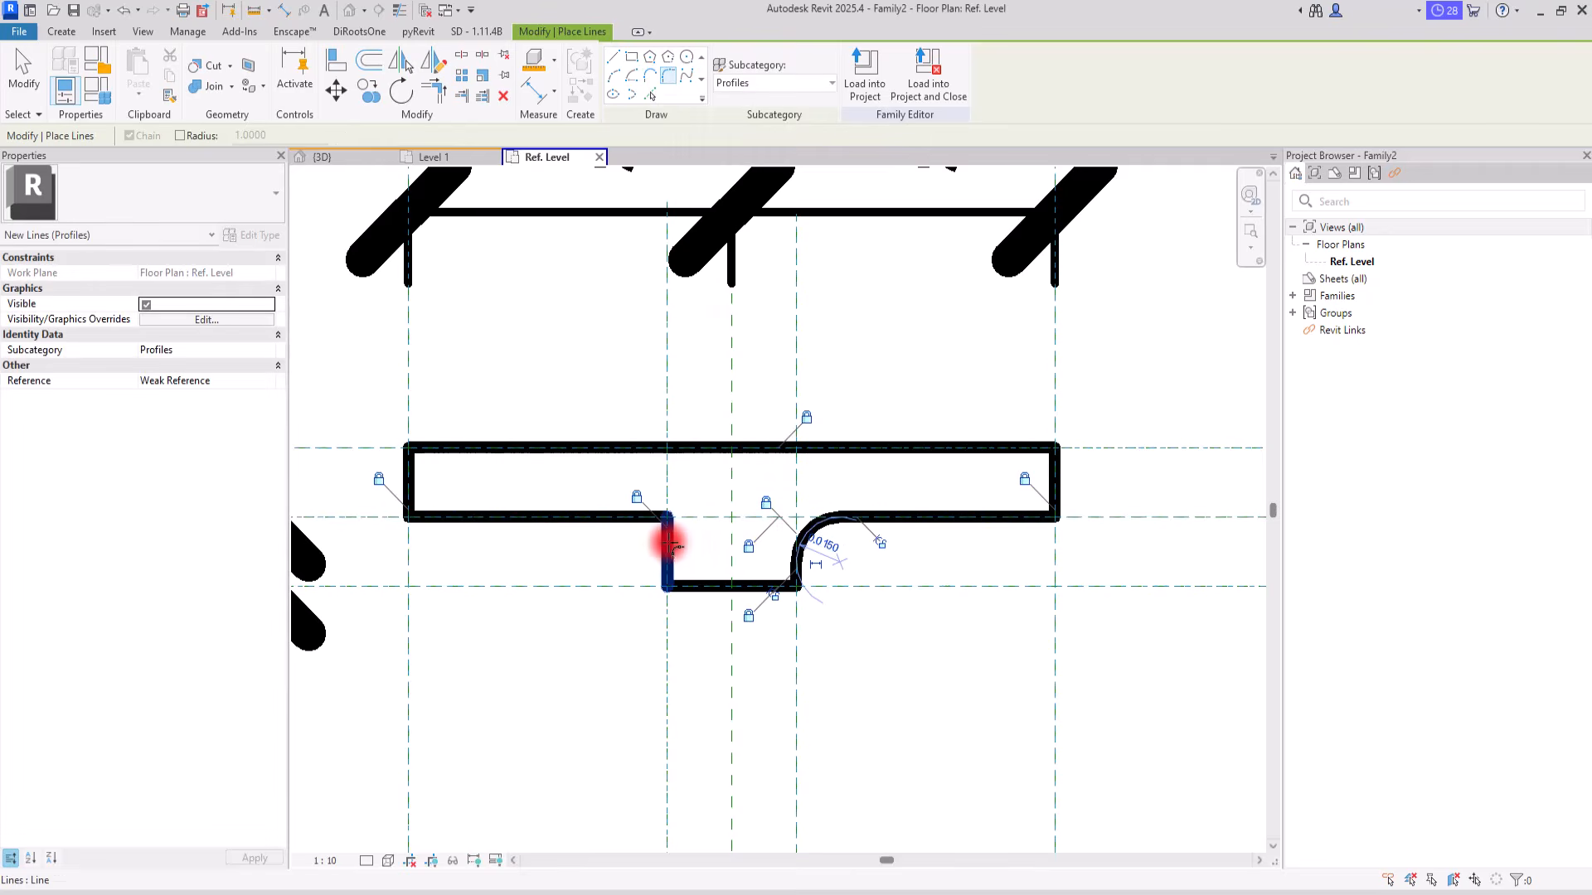
pyautogui.click(629, 518)
pyautogui.click(643, 528)
# Step: Make the radius dimensions of both fillet arcs permanent and set the view scale to 1:2
pyautogui.press('Escape')
pyautogui.click(650, 527)
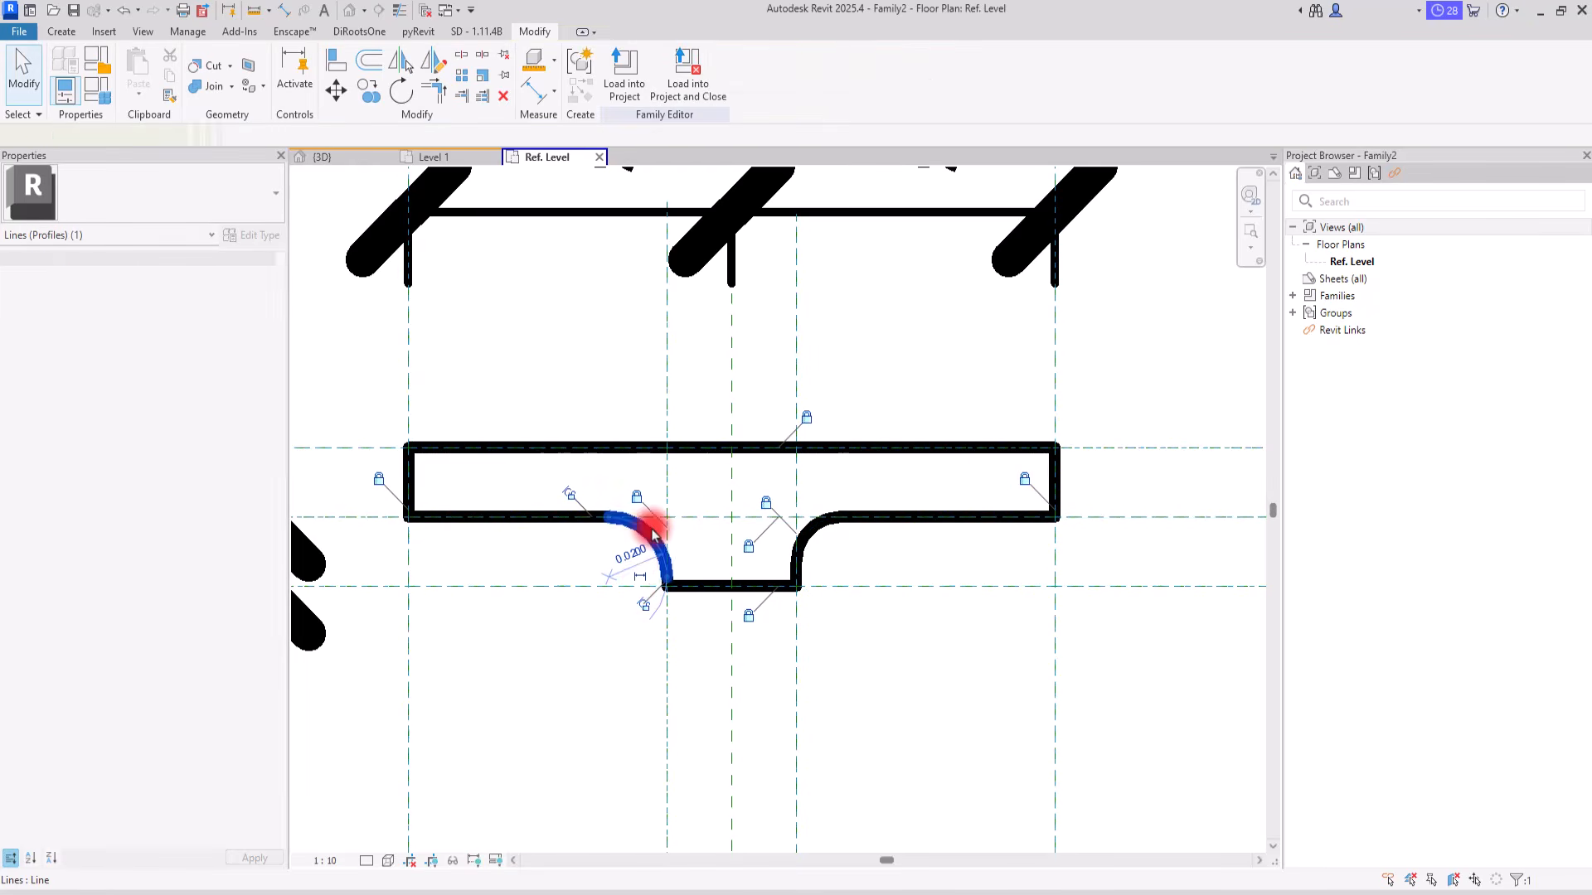
pyautogui.click(823, 535)
pyautogui.click(881, 675)
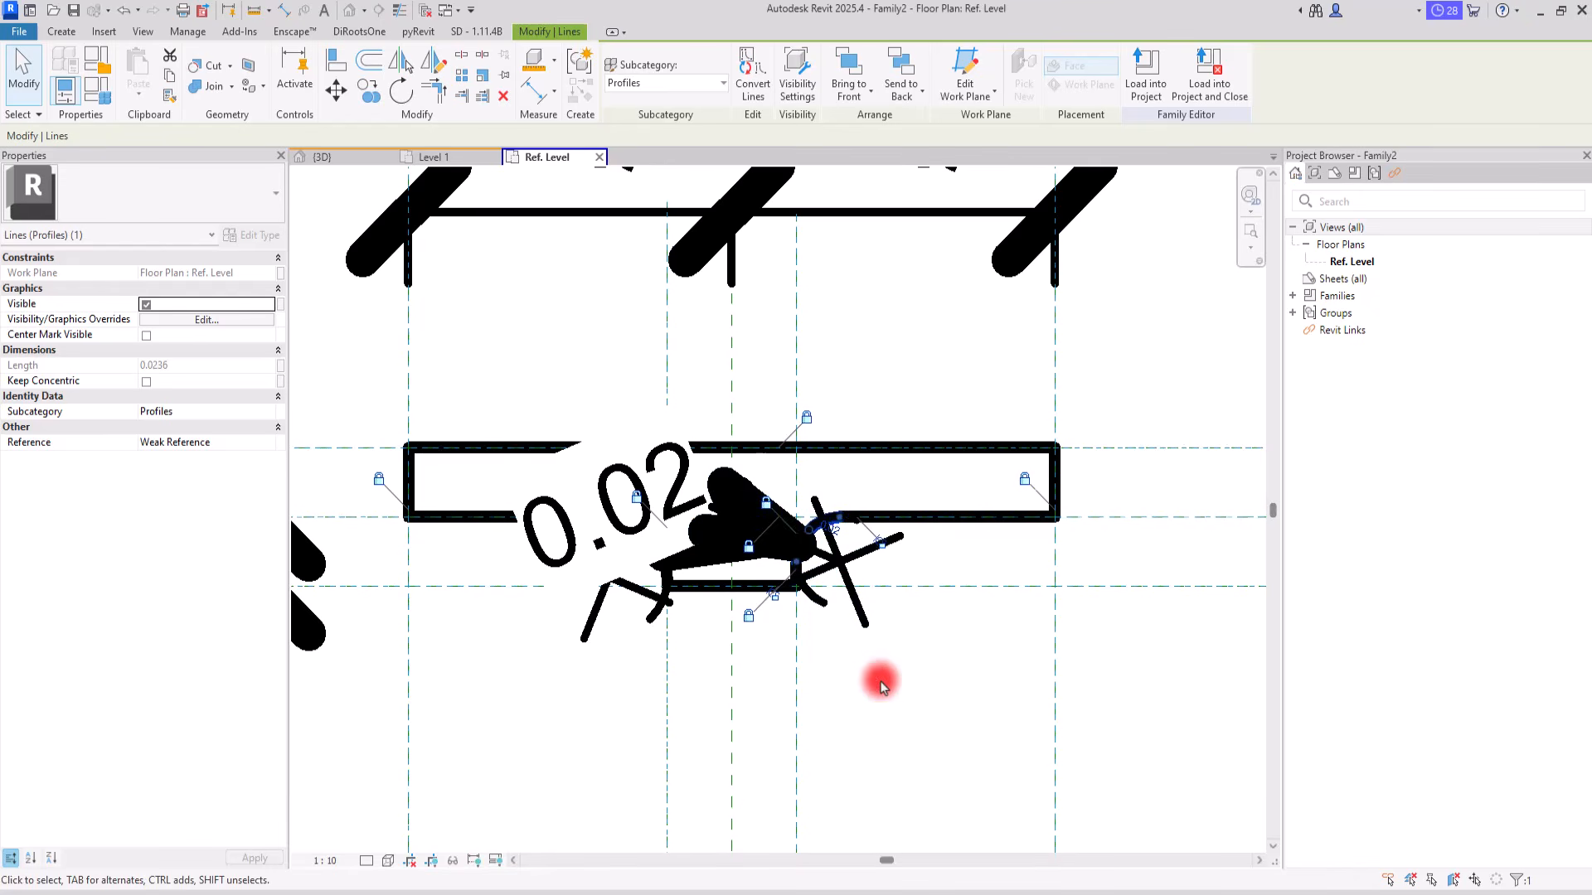
pyautogui.click(325, 861)
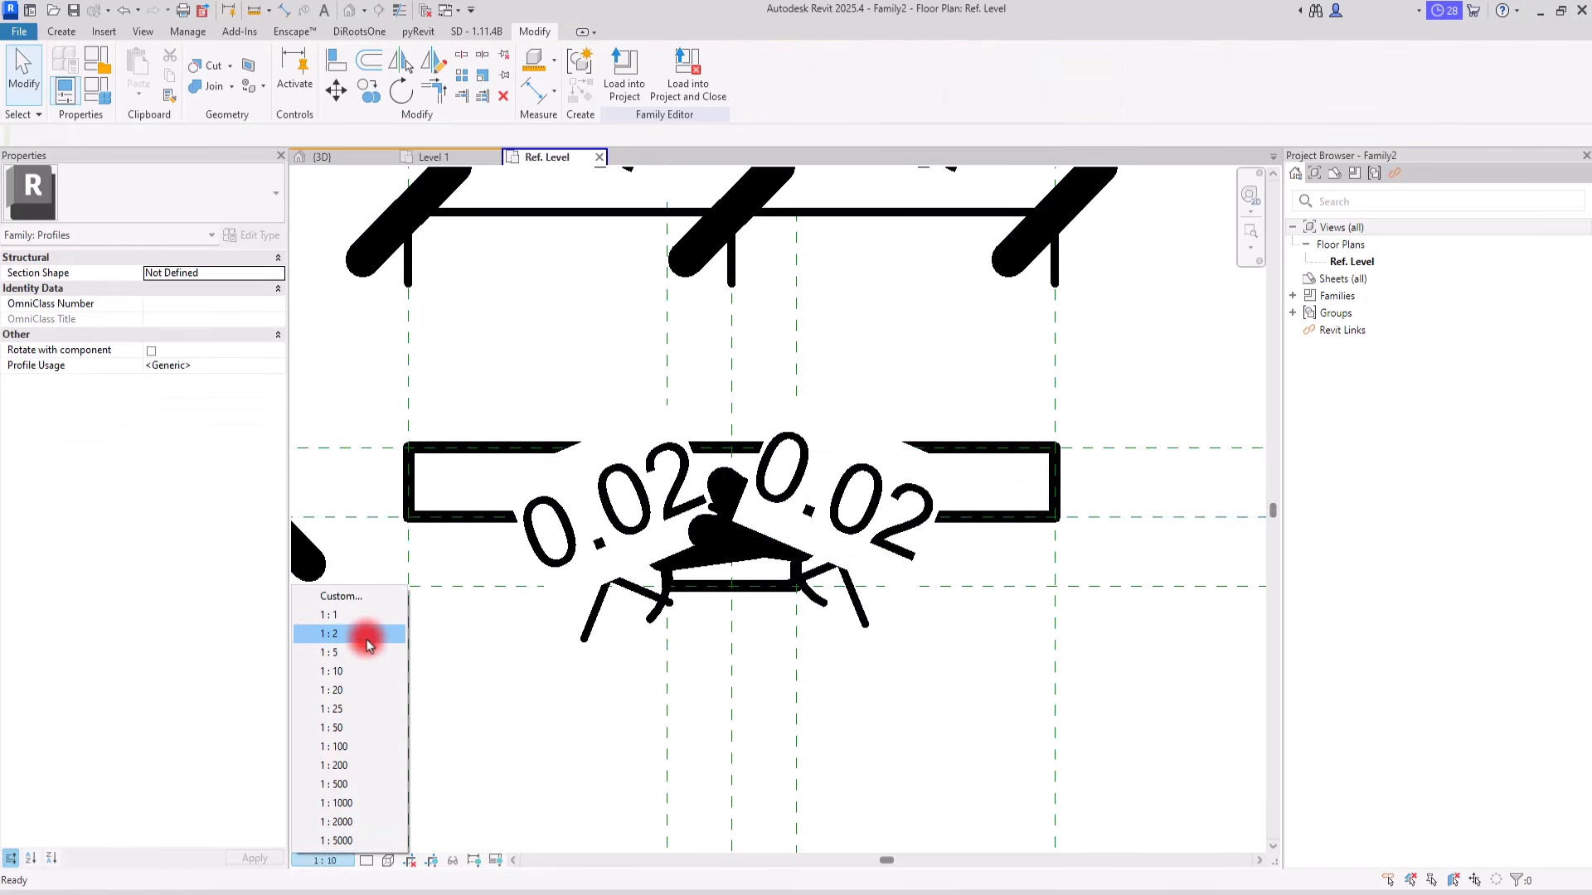
pyautogui.click(363, 635)
# Step: Label both fillet radius dimensions with a new family type parameter named R
pyautogui.click(599, 569)
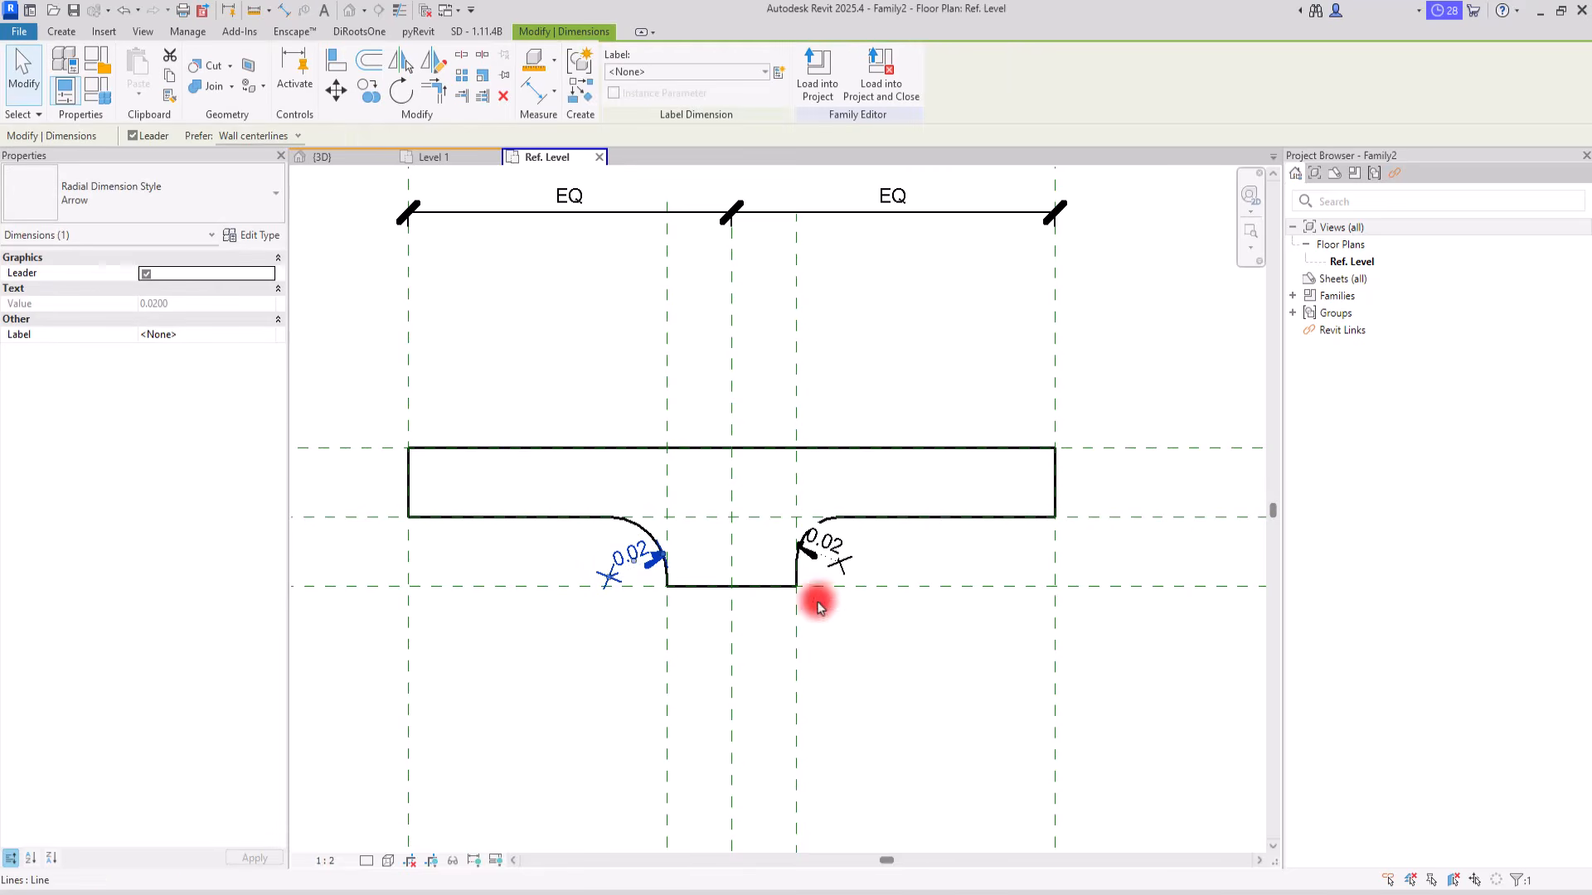
pyautogui.keyDown('ctrl'); pyautogui.click(841, 555); pyautogui.keyUp('ctrl')
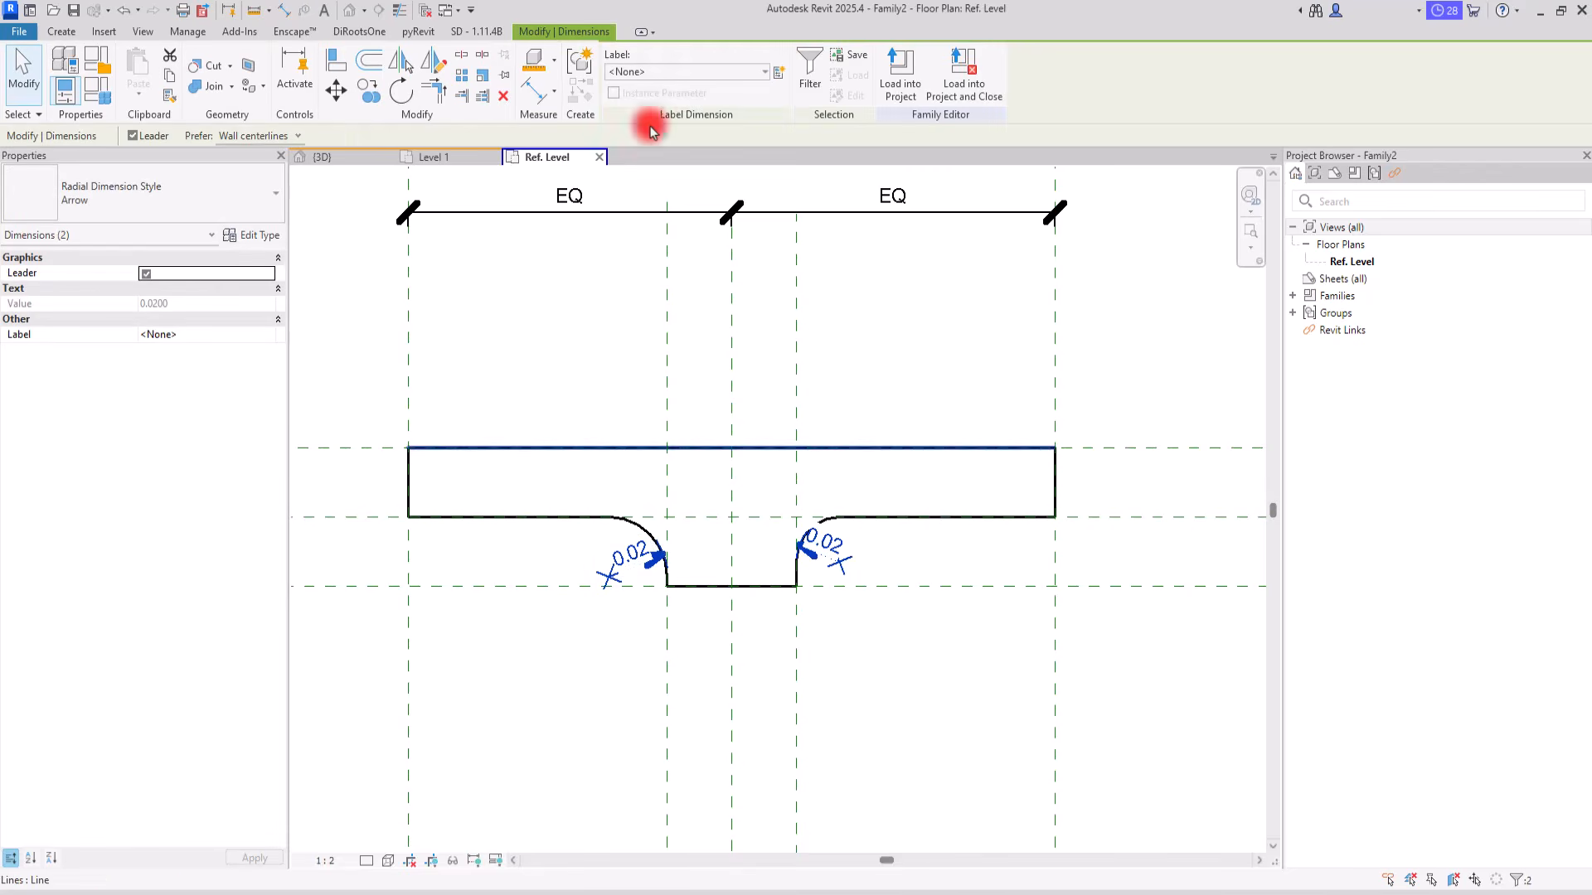
pyautogui.click(780, 72)
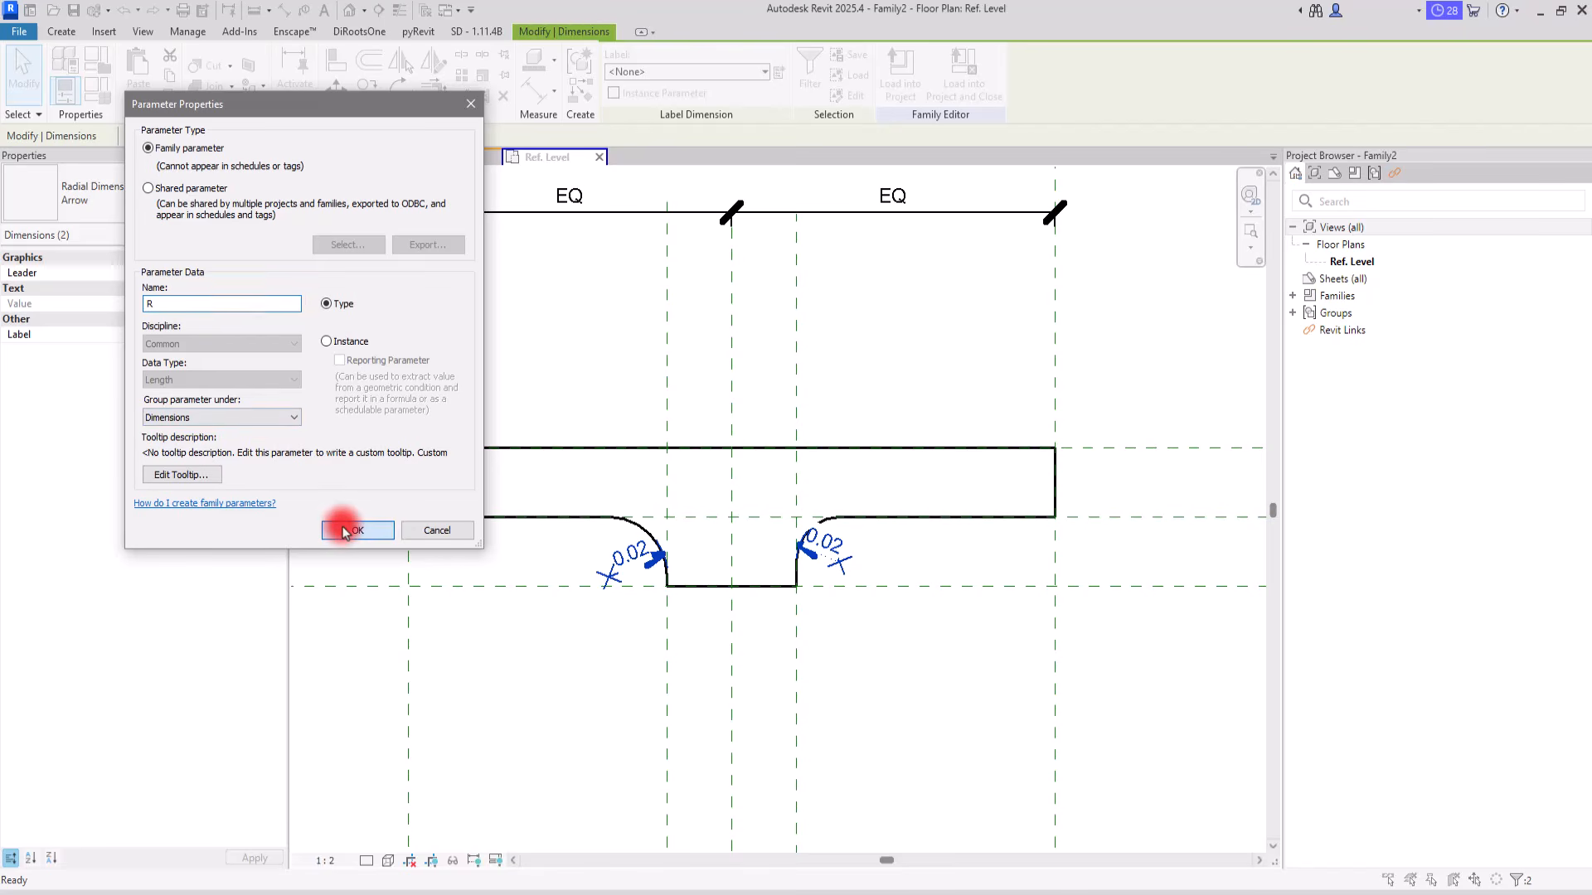
pyautogui.click(344, 532)
pyautogui.click(526, 658)
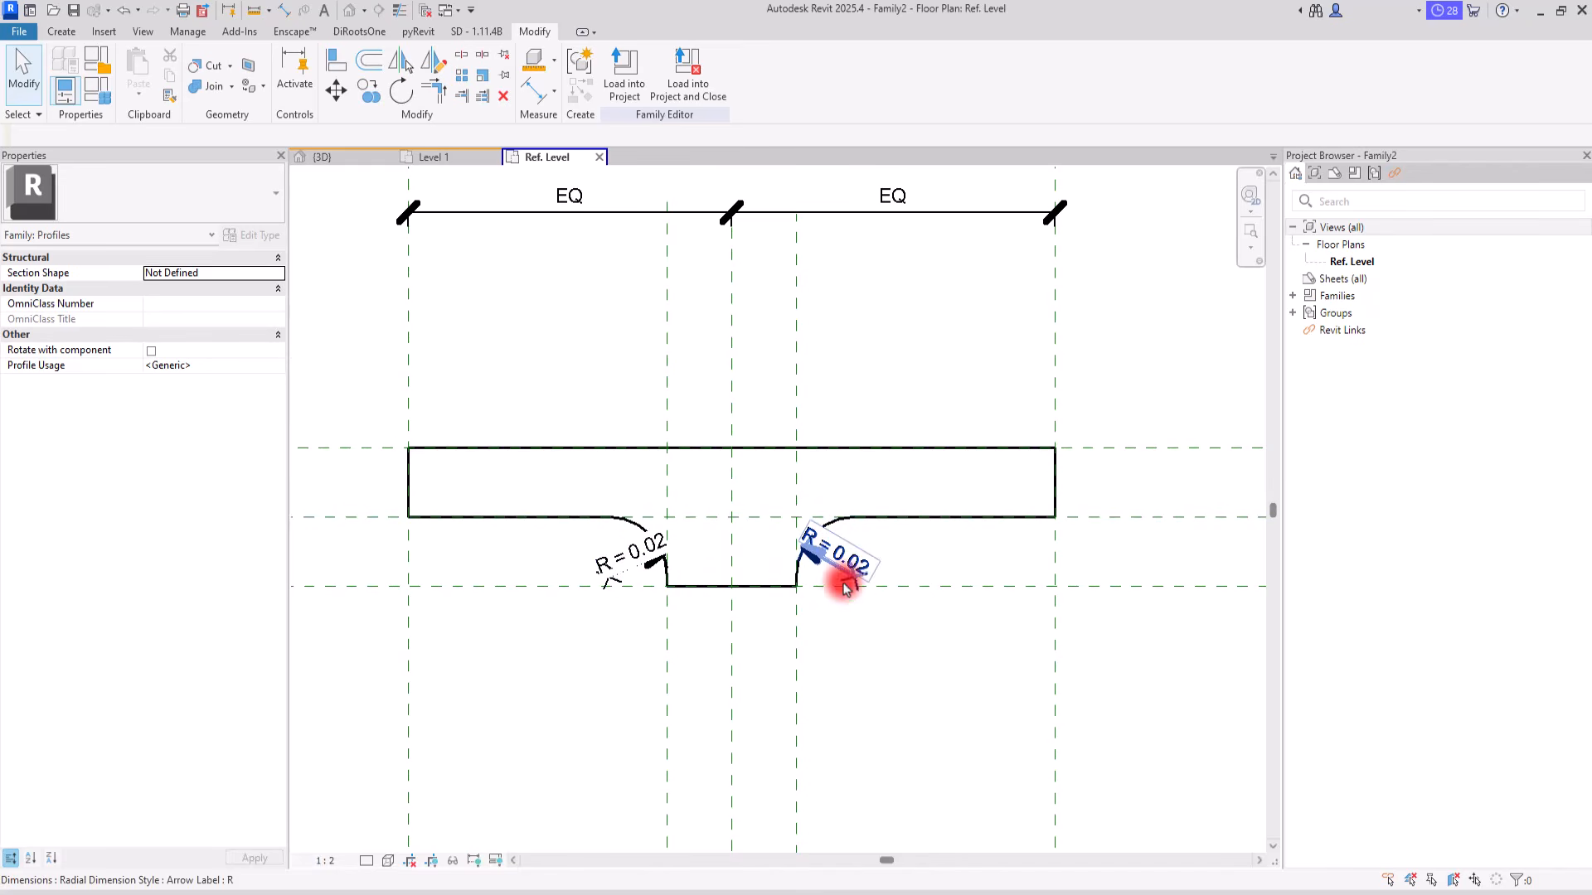
# Step: Check parameter R among the family types and look over the complete dimensioned profile
pyautogui.click(97, 99)
pyautogui.click(211, 223)
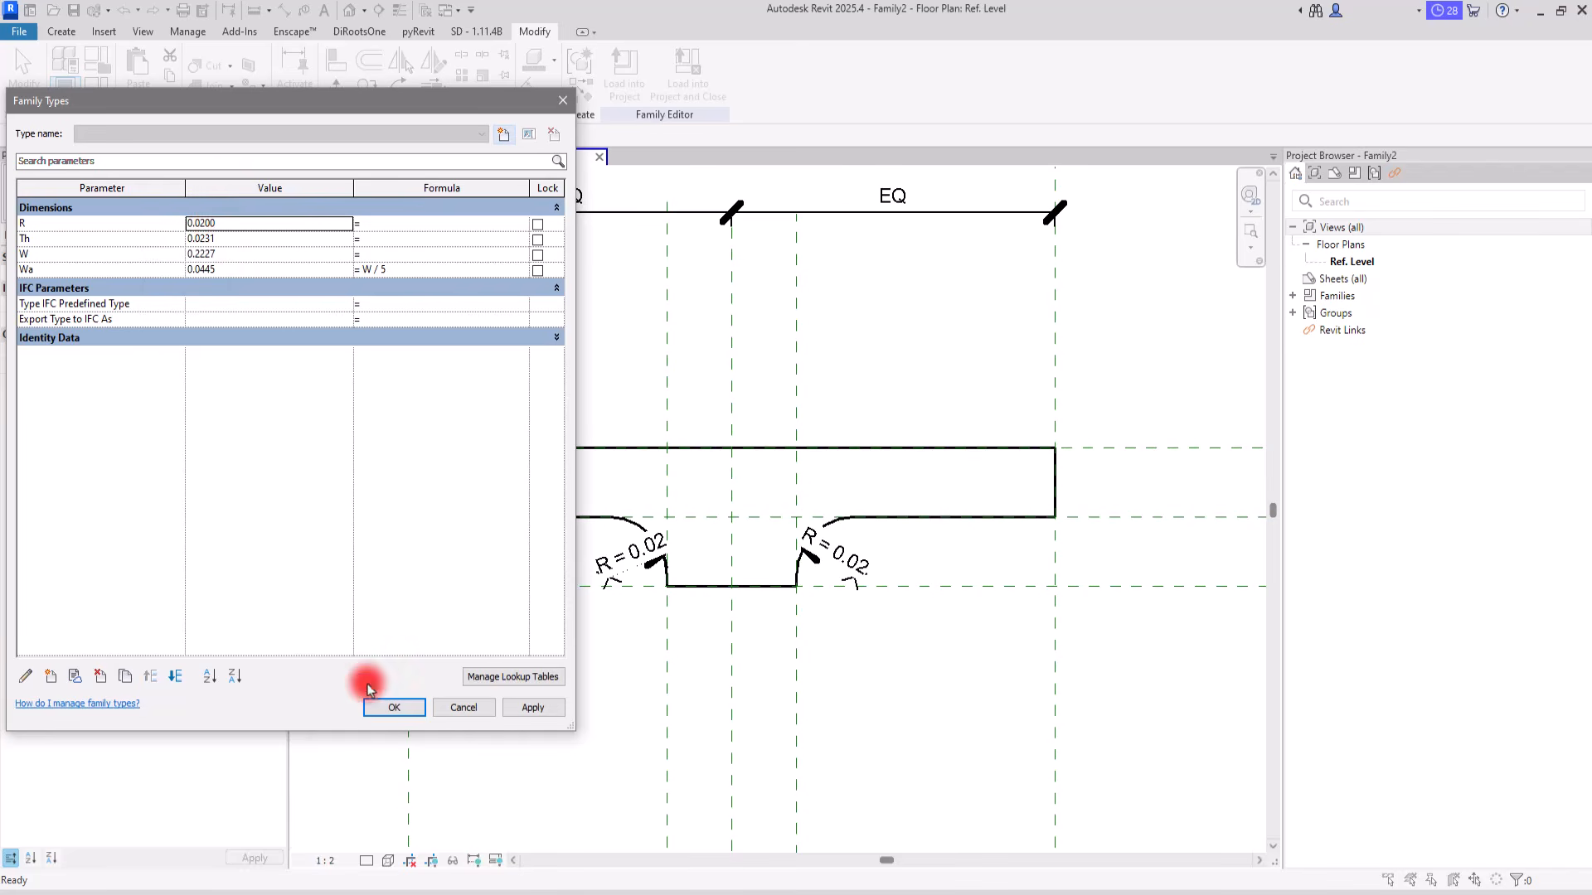
pyautogui.click(390, 710)
pyautogui.scroll(-3, 713, 476)
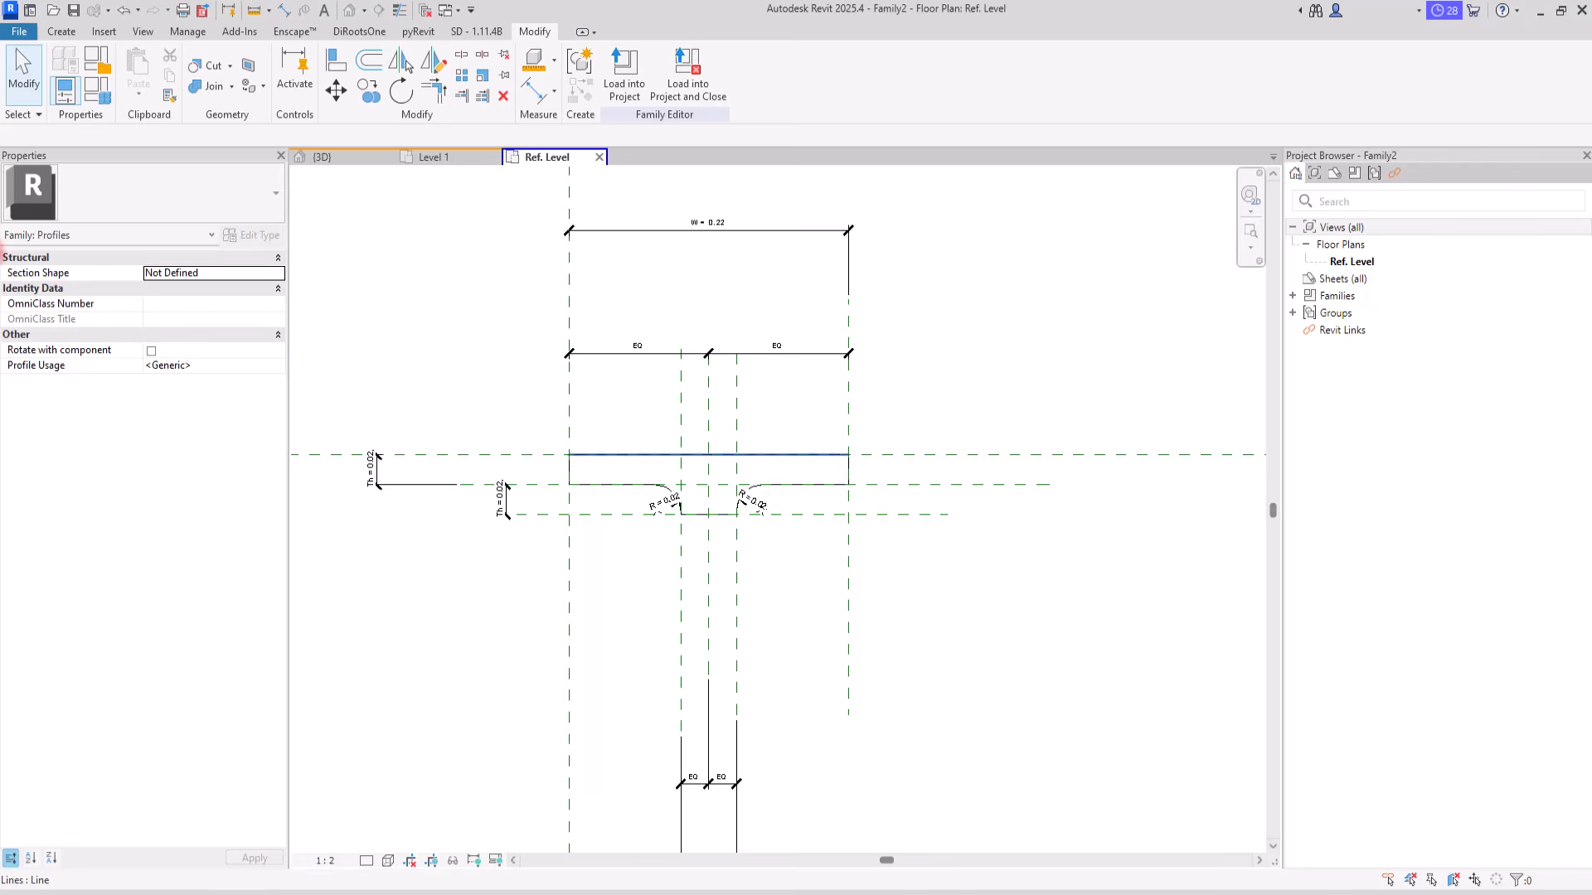
# Step: Create a new family from the English Metric Generic Model template
pyautogui.click(18, 32)
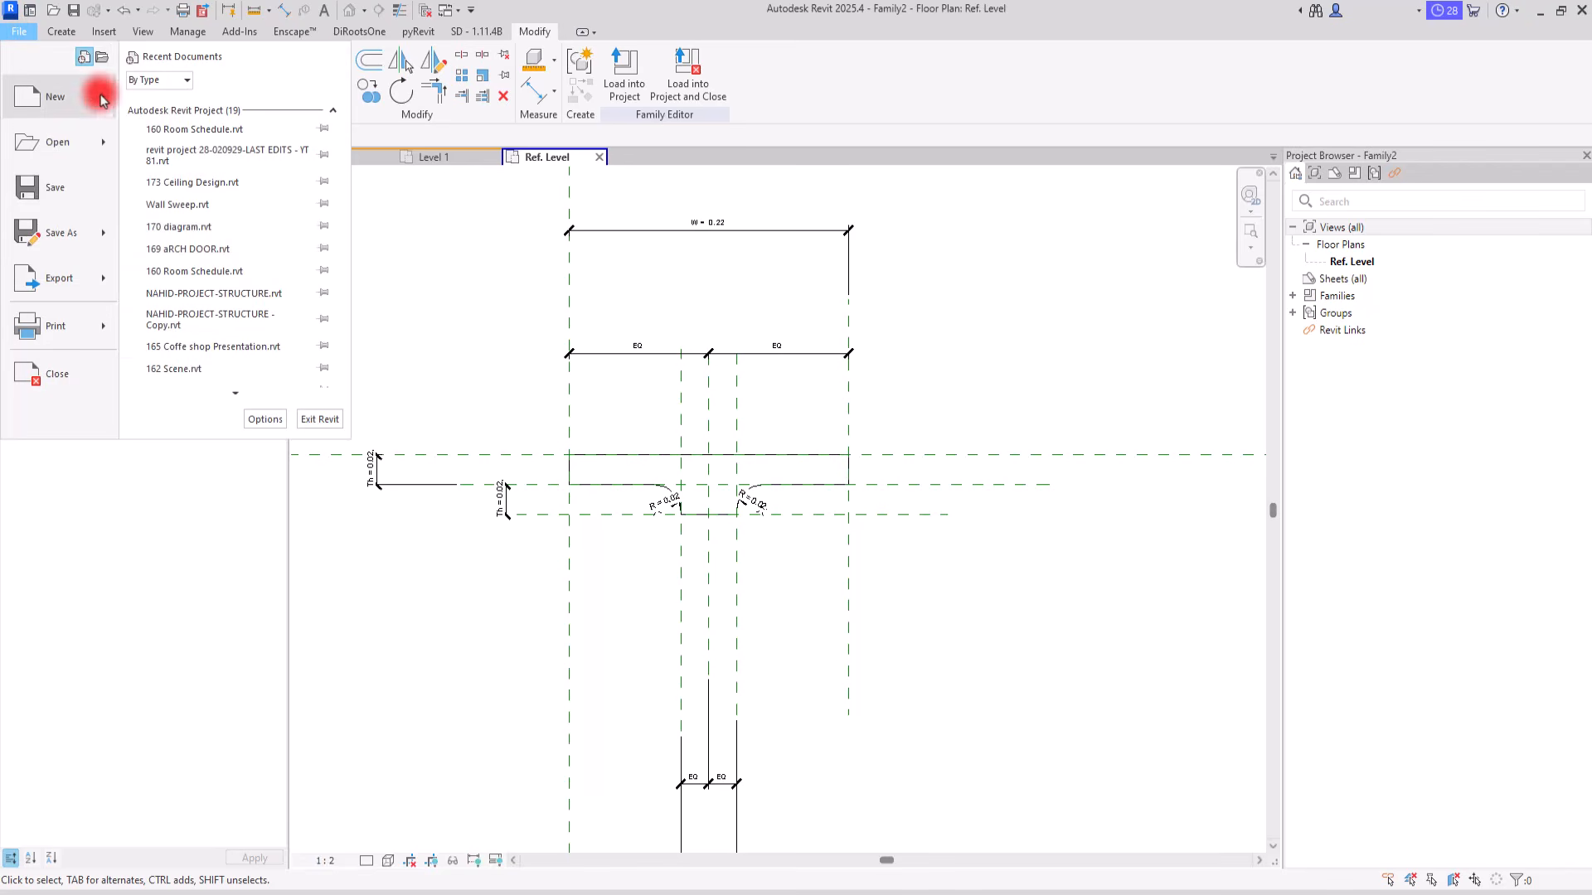
pyautogui.moveTo(106, 89)
pyautogui.click(213, 152)
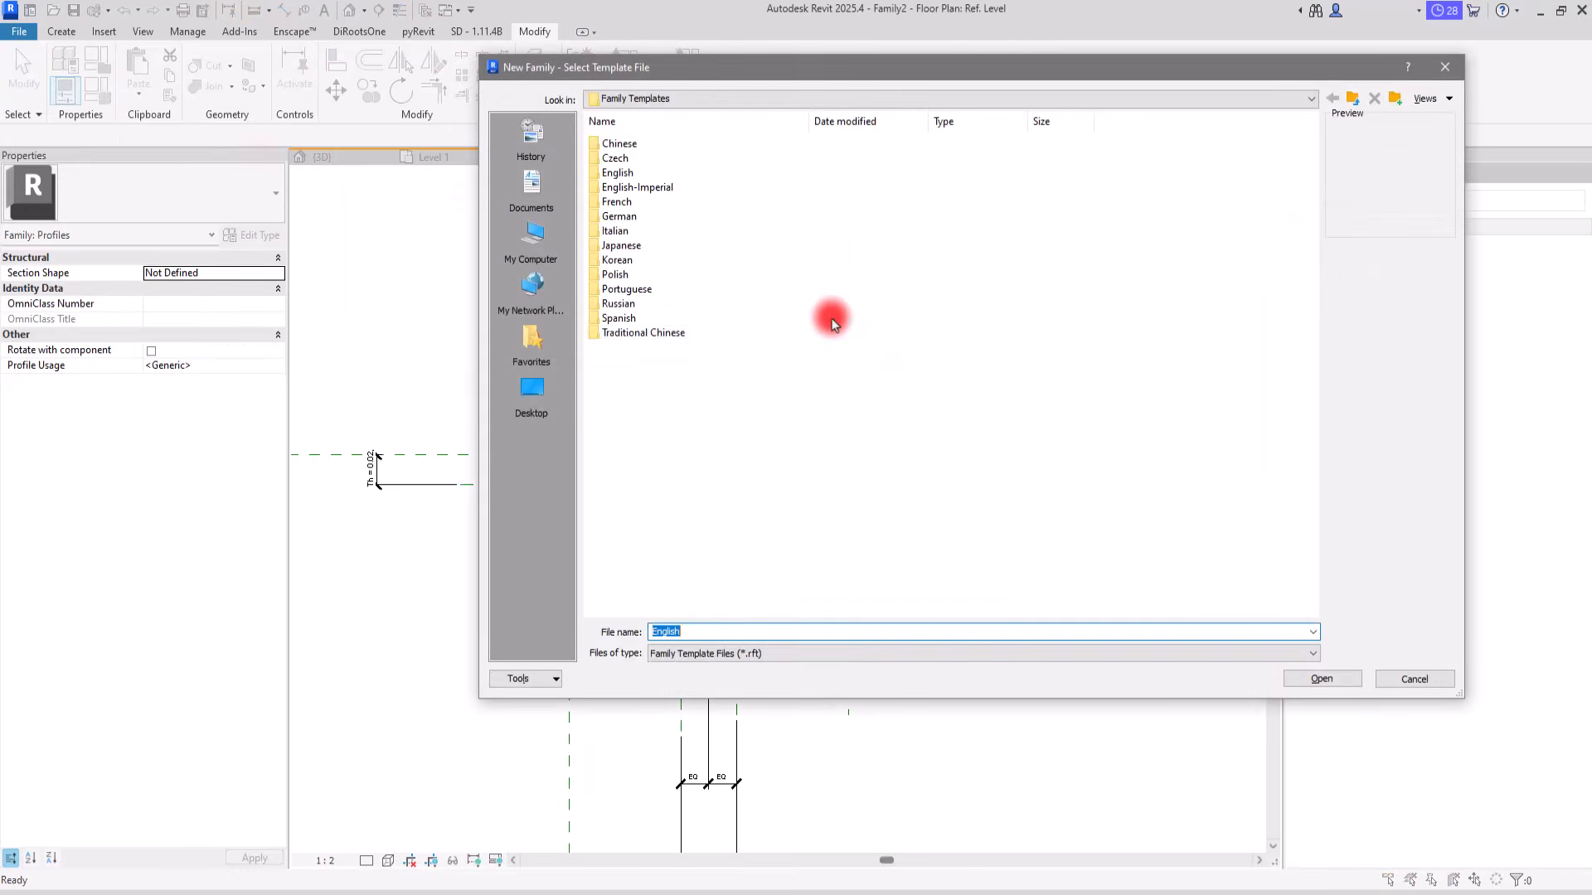
pyautogui.doubleClick(614, 173)
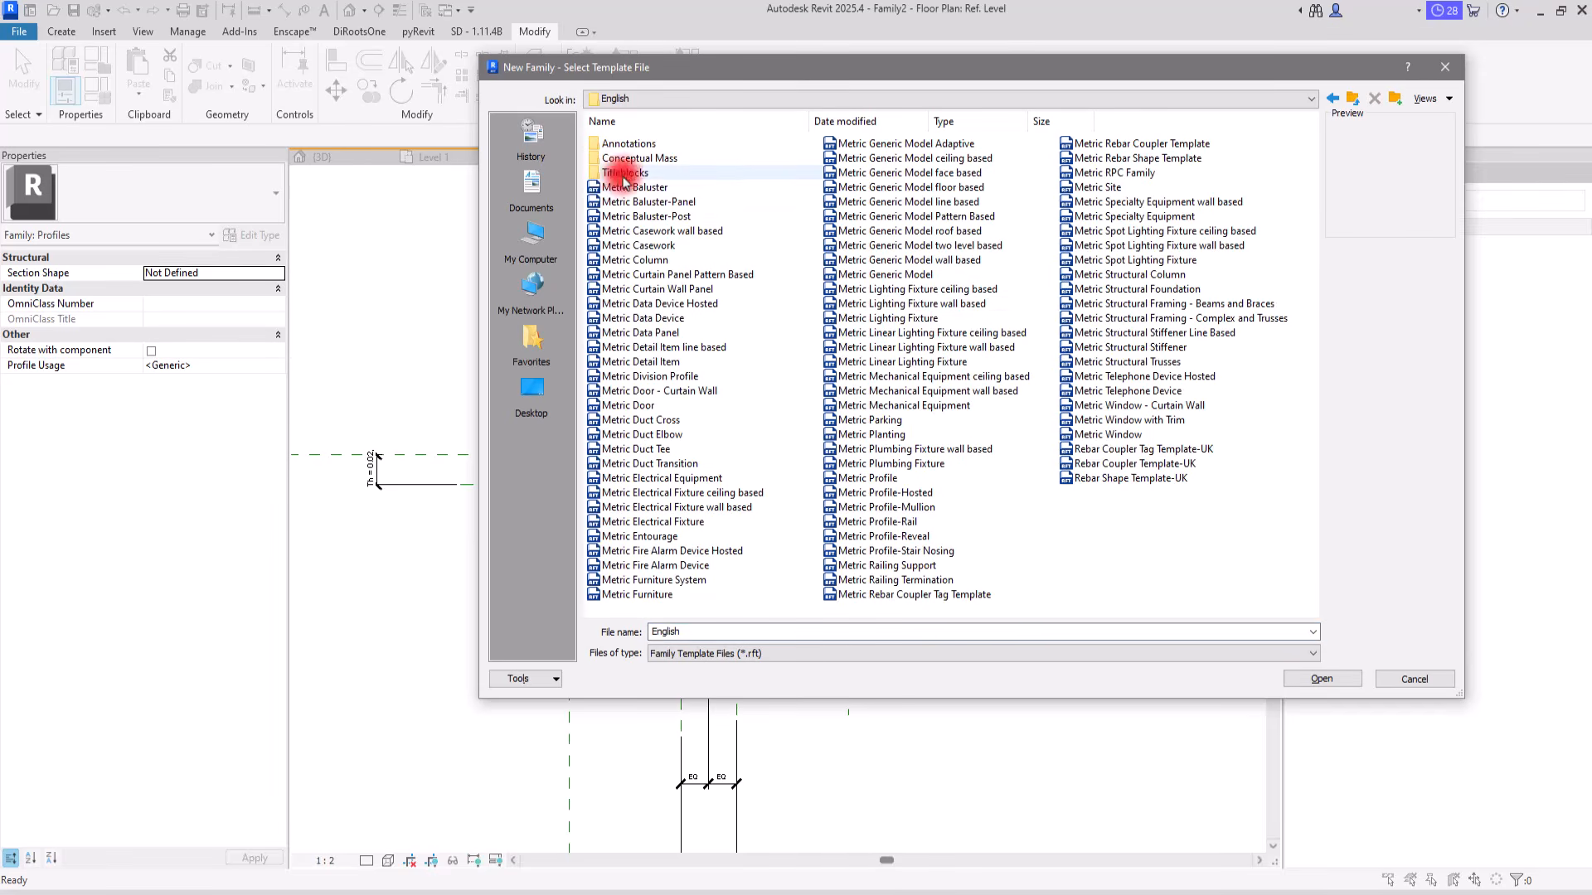
pyautogui.click(858, 274)
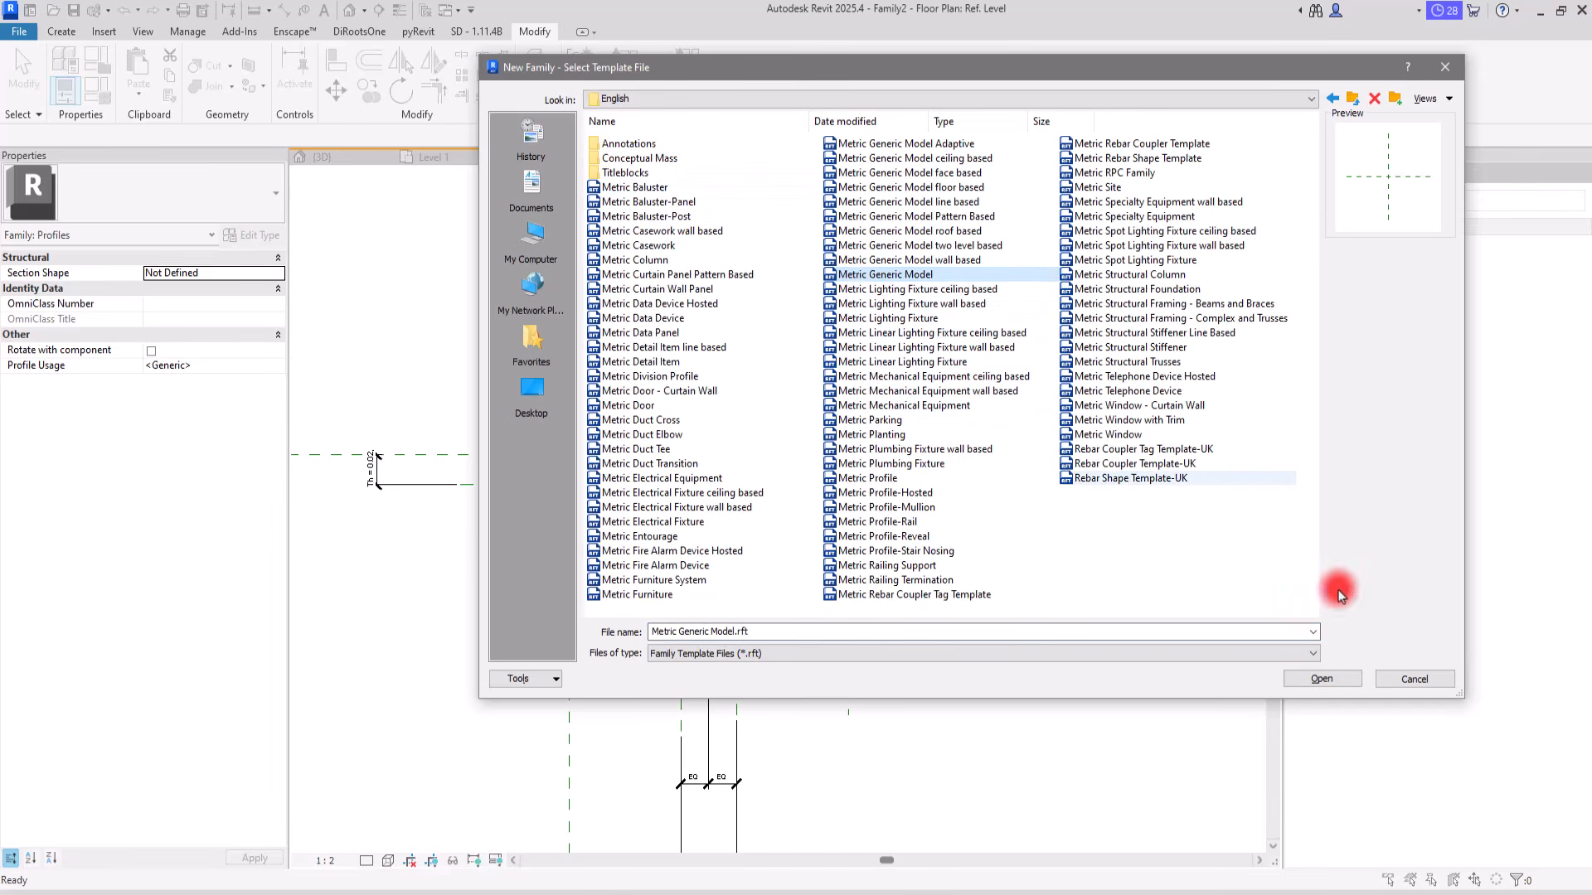
pyautogui.click(1322, 679)
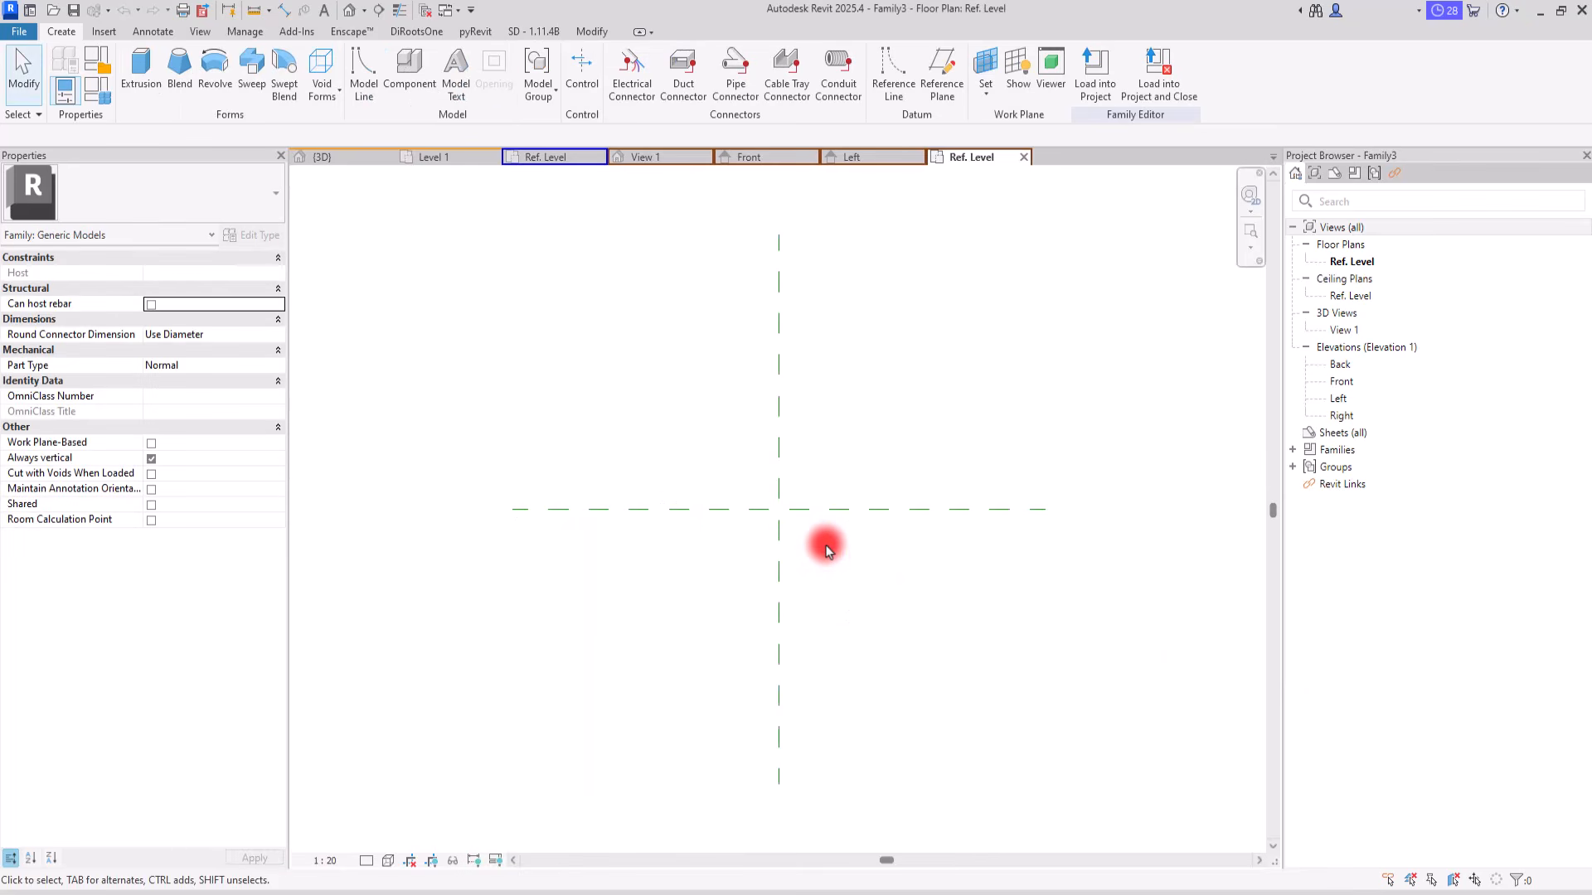
# Step: Set the family's length units to meters with 2 decimal places
pyautogui.press('u')
pyautogui.press('n')
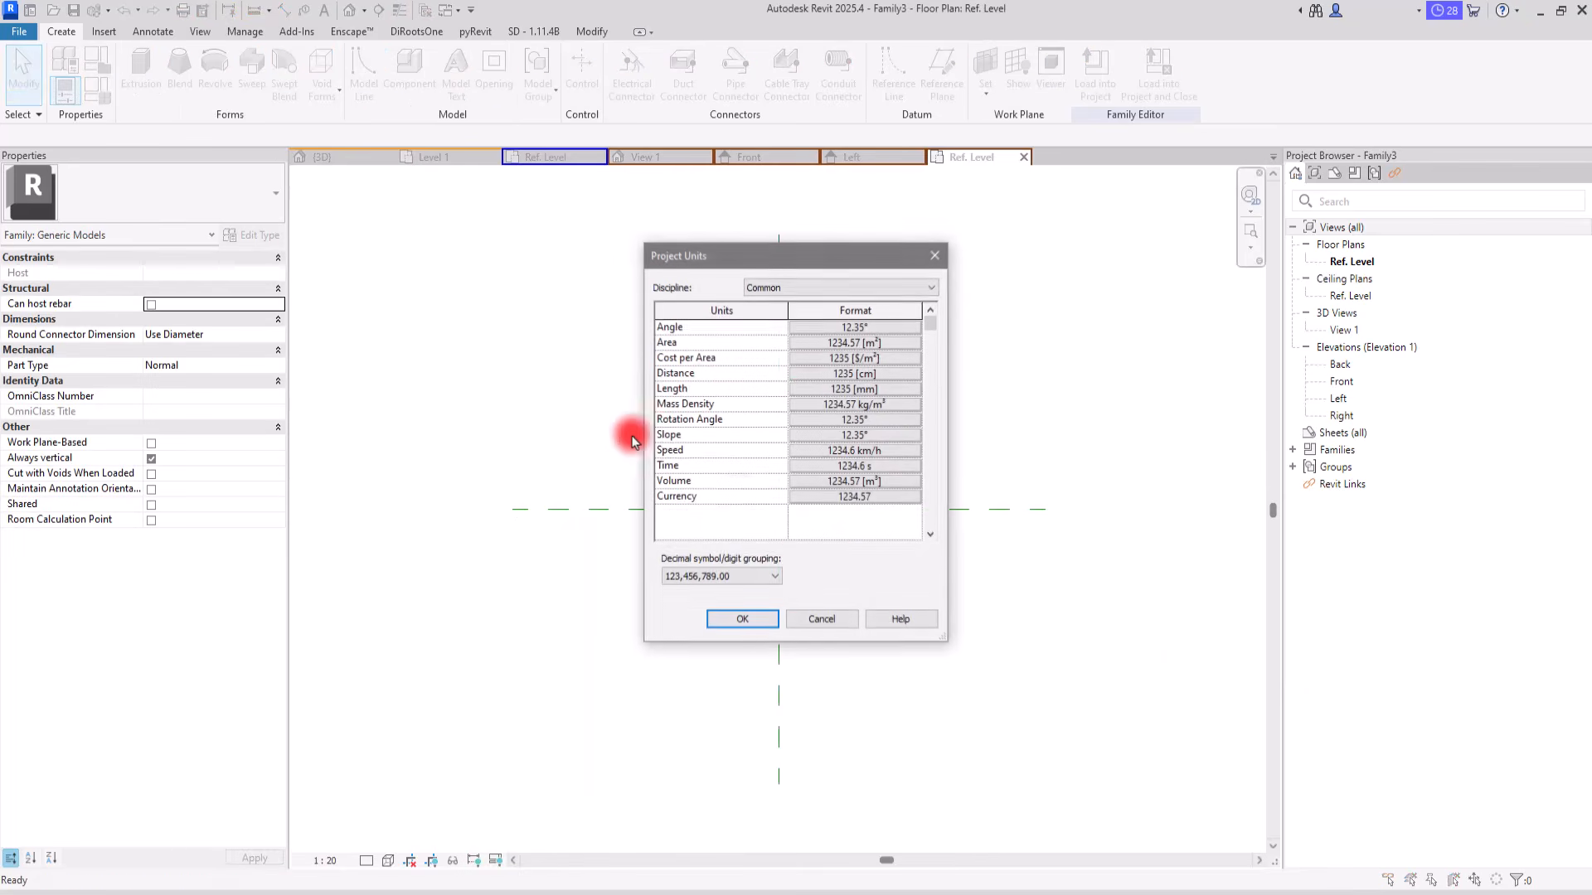
pyautogui.click(827, 389)
pyautogui.click(558, 367)
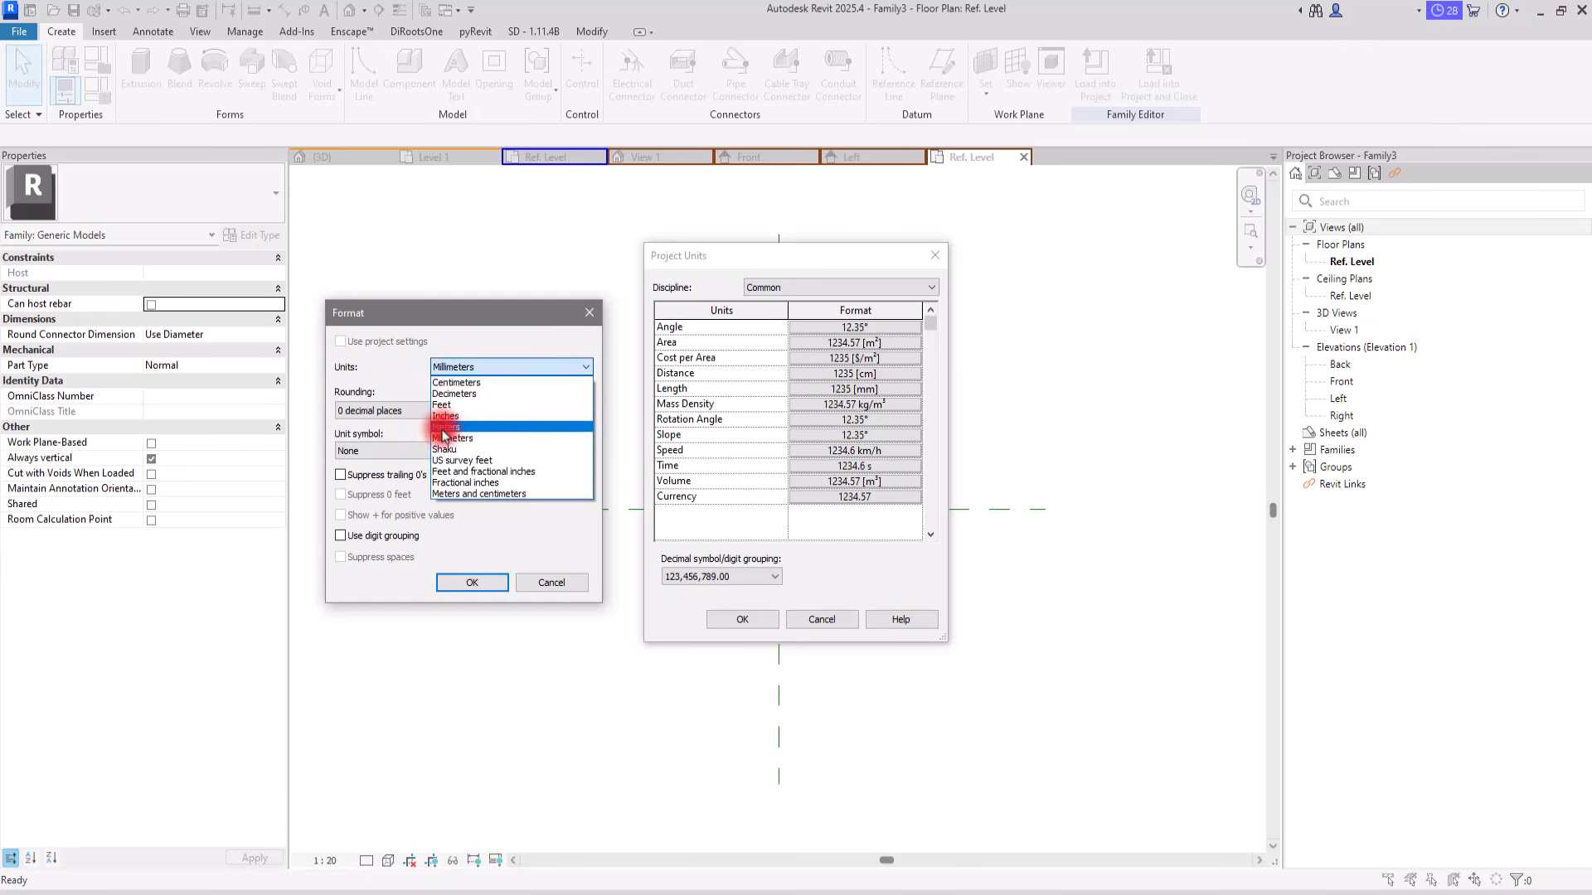
pyautogui.click(444, 427)
pyautogui.click(386, 410)
pyautogui.click(369, 466)
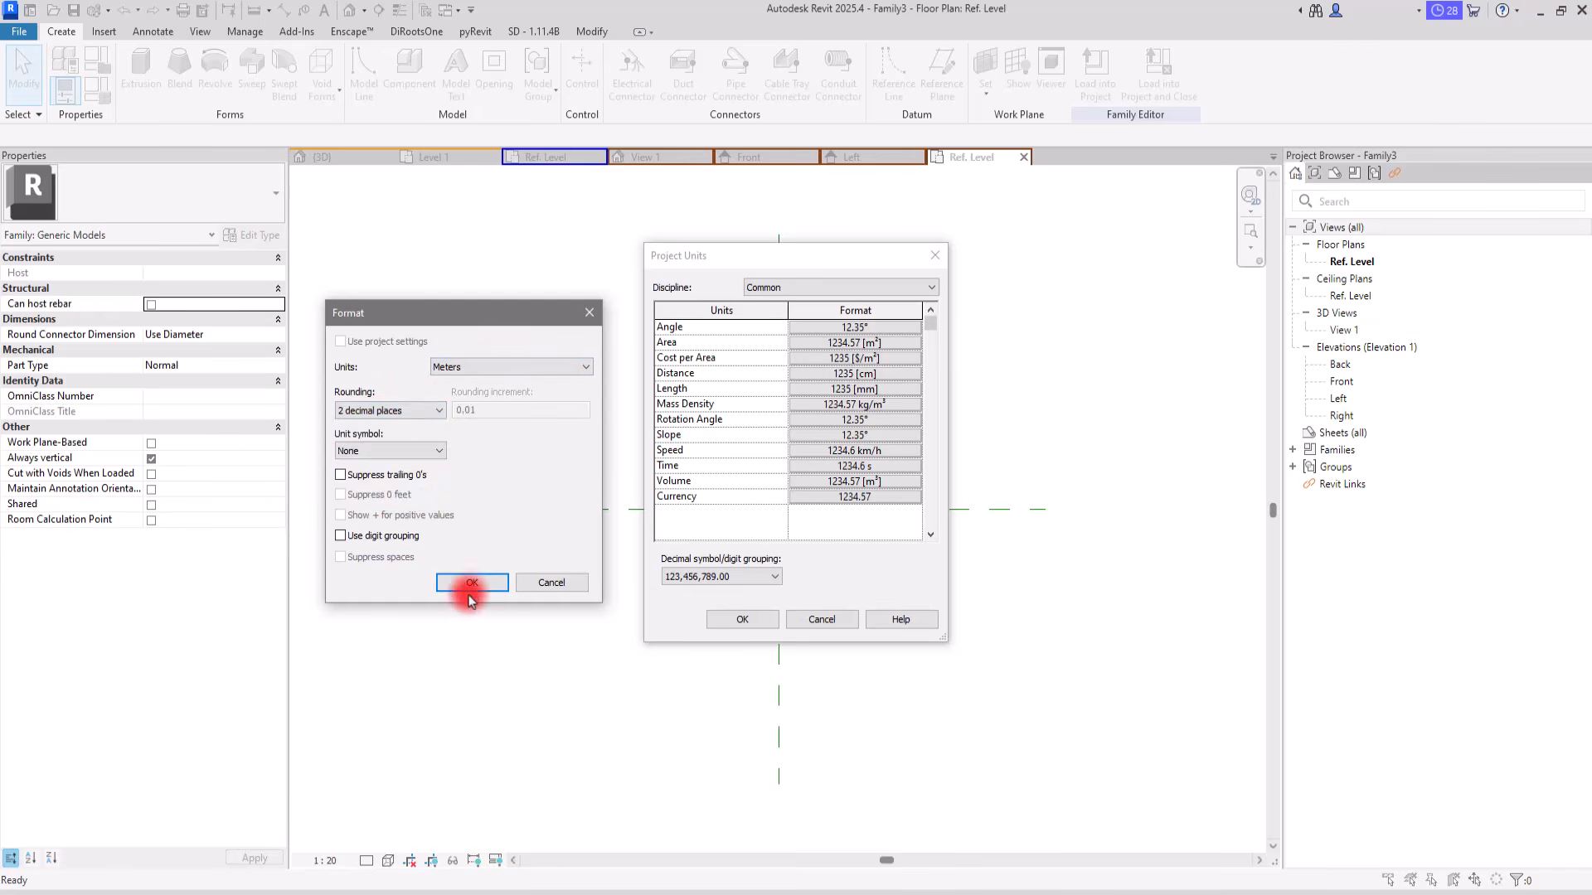
pyautogui.click(470, 589)
pyautogui.click(741, 618)
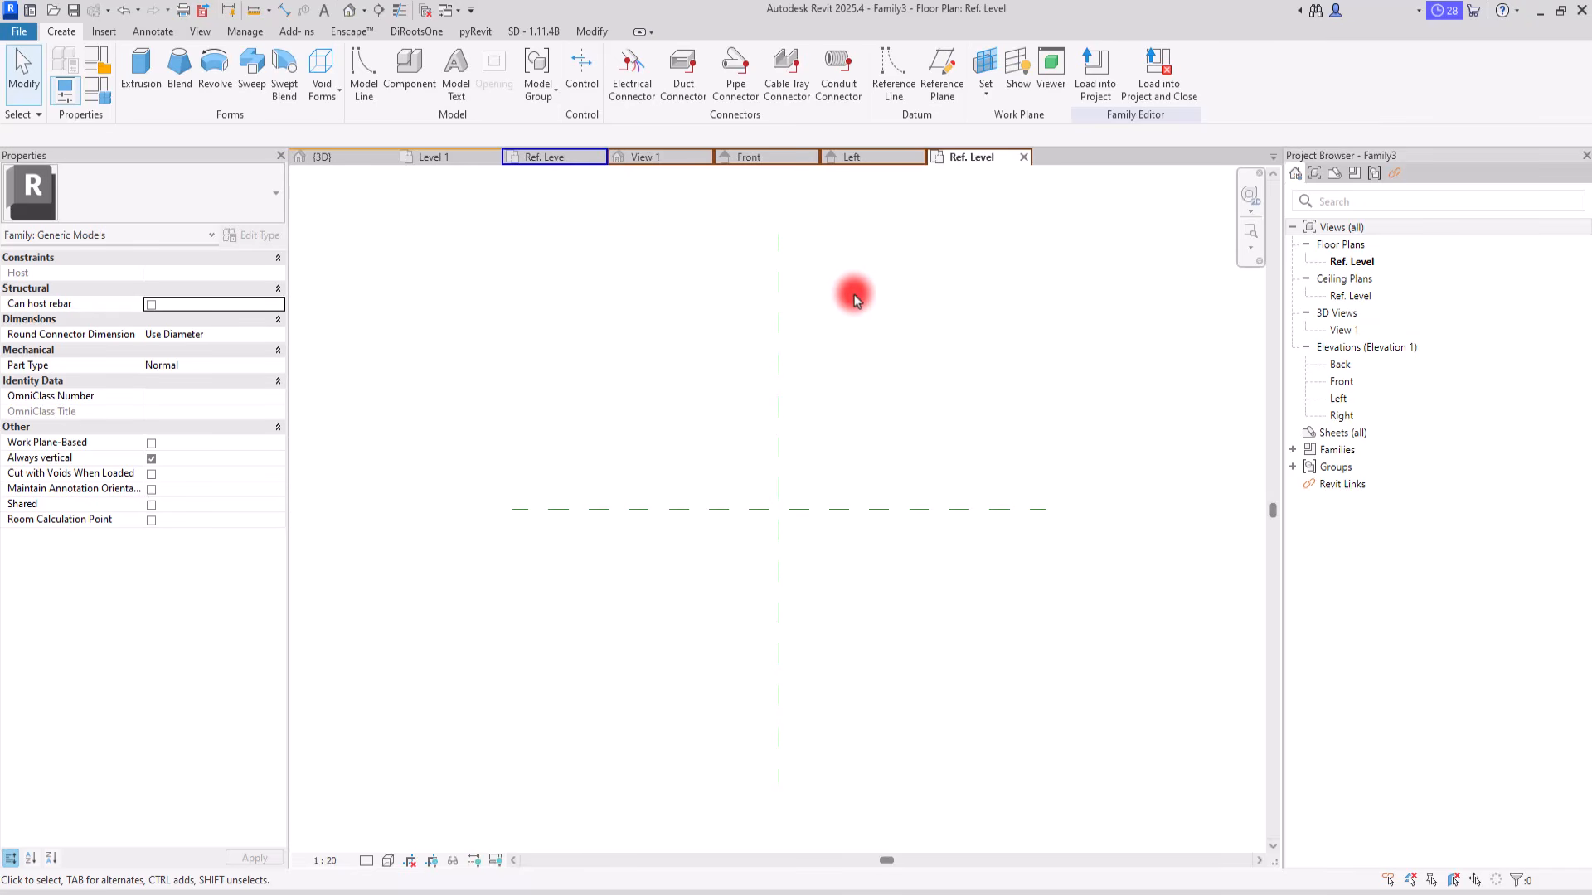
# Step: Draw a reference line from the intersection of the reference planes toward the upper left, at about 34° to the horizontal plane
pyautogui.click(890, 86)
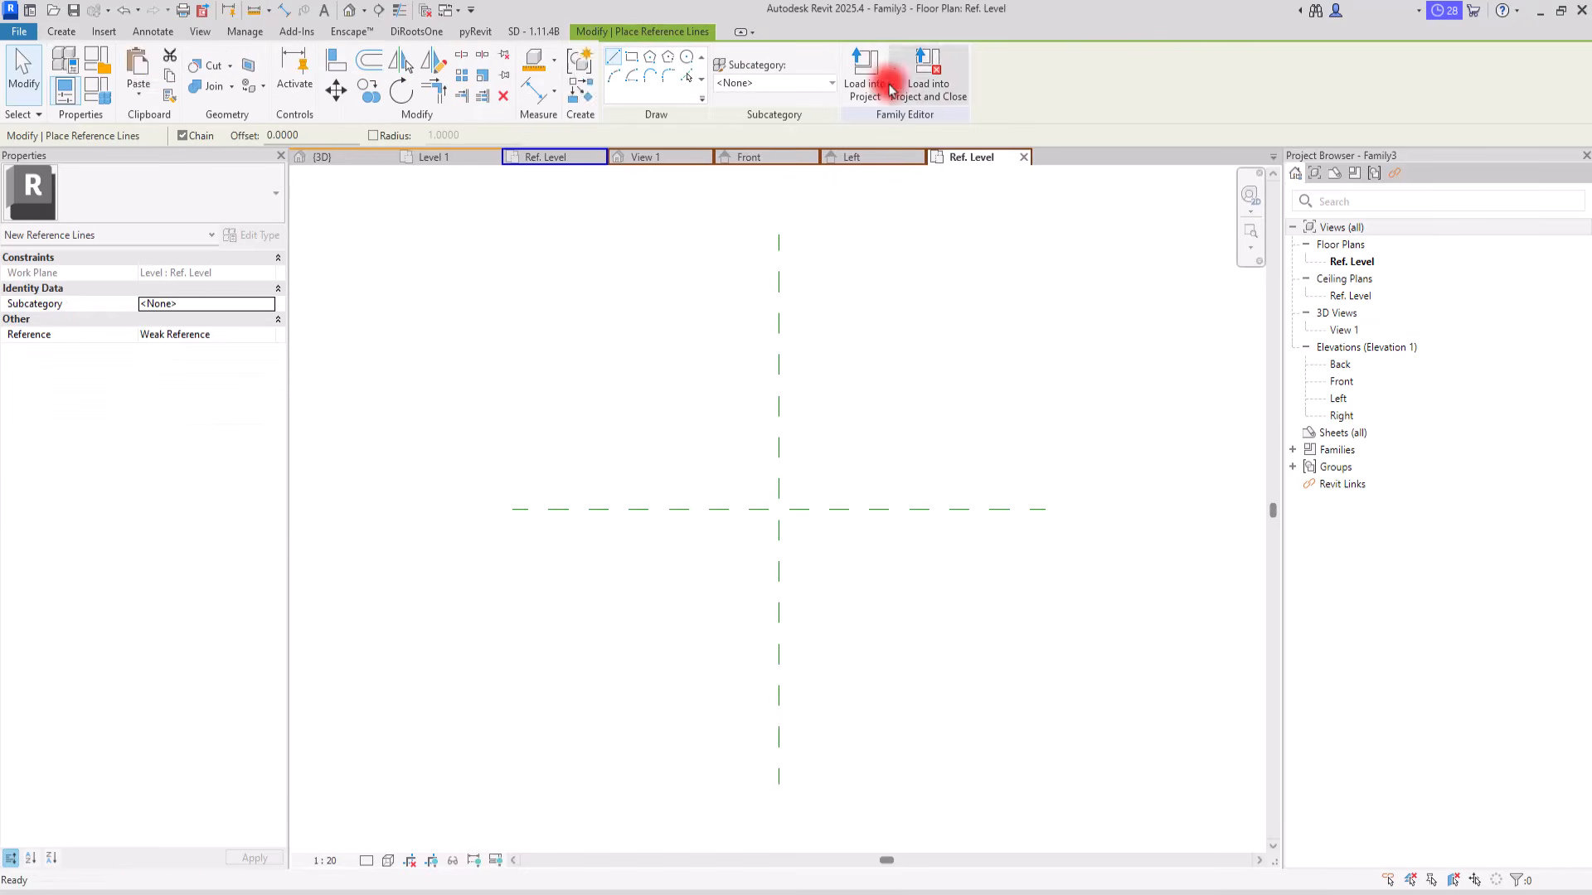
pyautogui.click(779, 509)
pyautogui.click(542, 349)
pyautogui.press('Escape')
pyautogui.press('Escape')
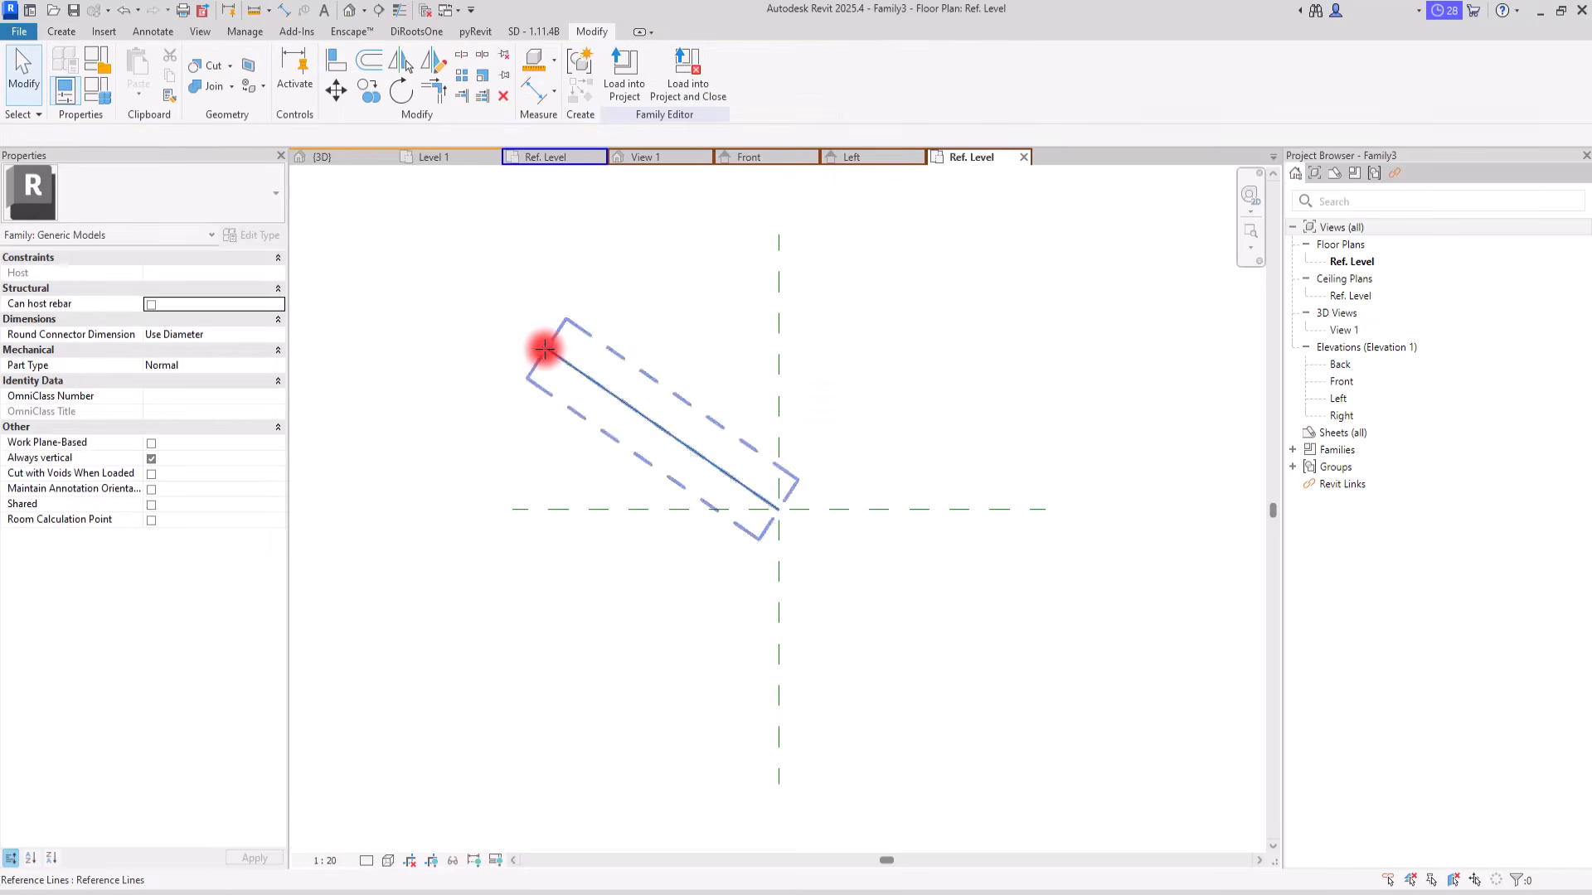
# Step: Align the reference line's endpoint at the origin to the vertical and horizontal reference planes and lock both alignments
pyautogui.click(349, 68)
pyautogui.click(778, 454)
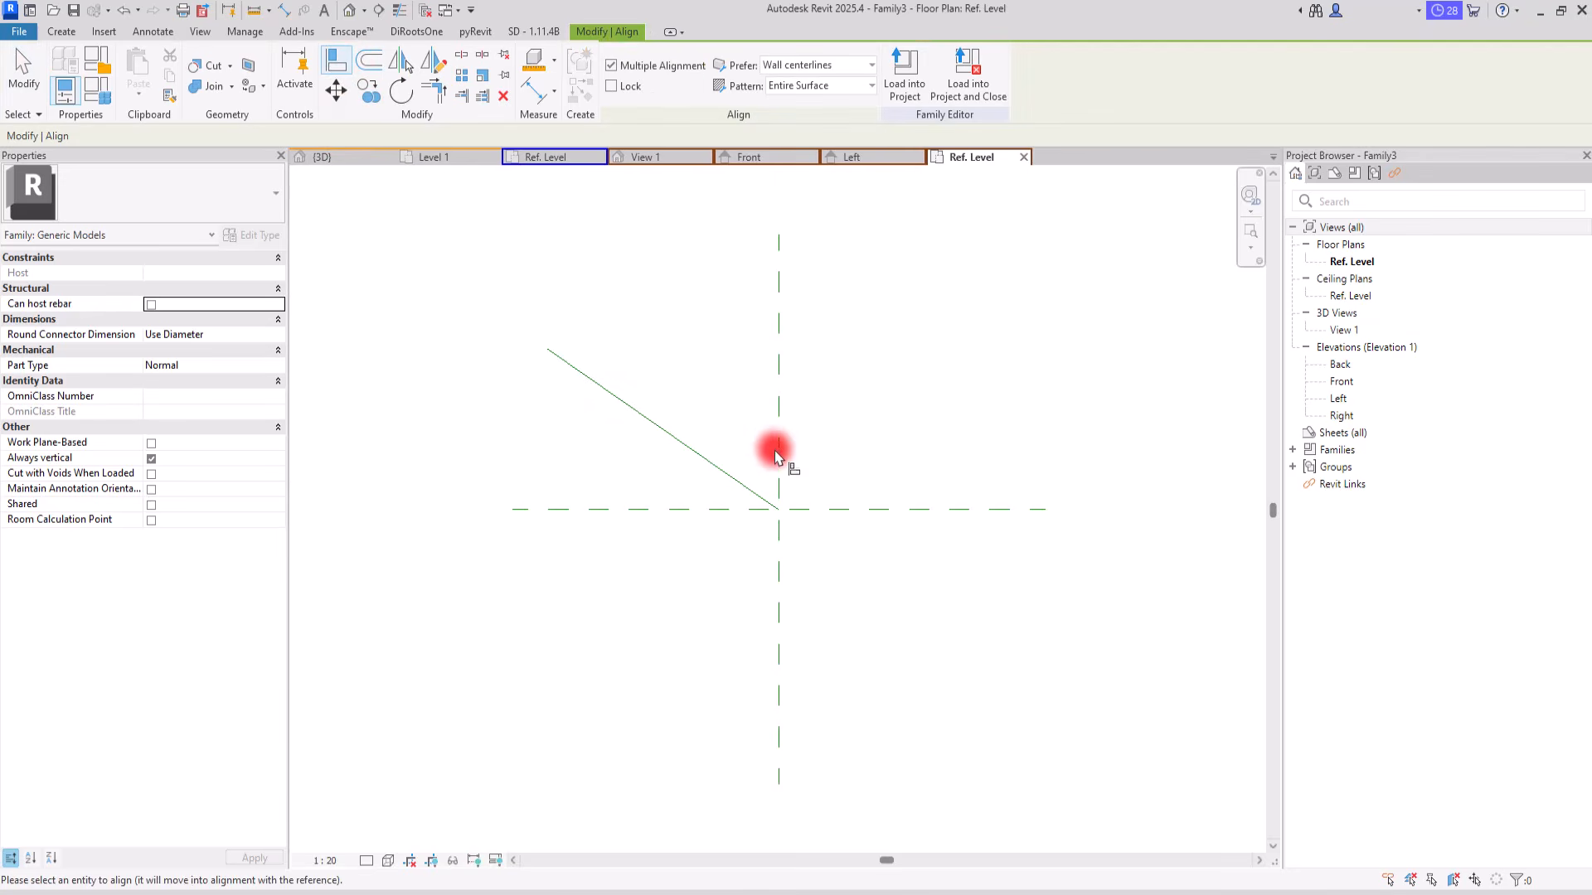
pyautogui.press('Tab')
pyautogui.click(779, 510)
pyautogui.click(804, 544)
pyautogui.press('Escape')
pyautogui.click(727, 511)
pyautogui.click(780, 512)
pyautogui.click(751, 544)
pyautogui.press('Escape')
pyautogui.press('Escape')
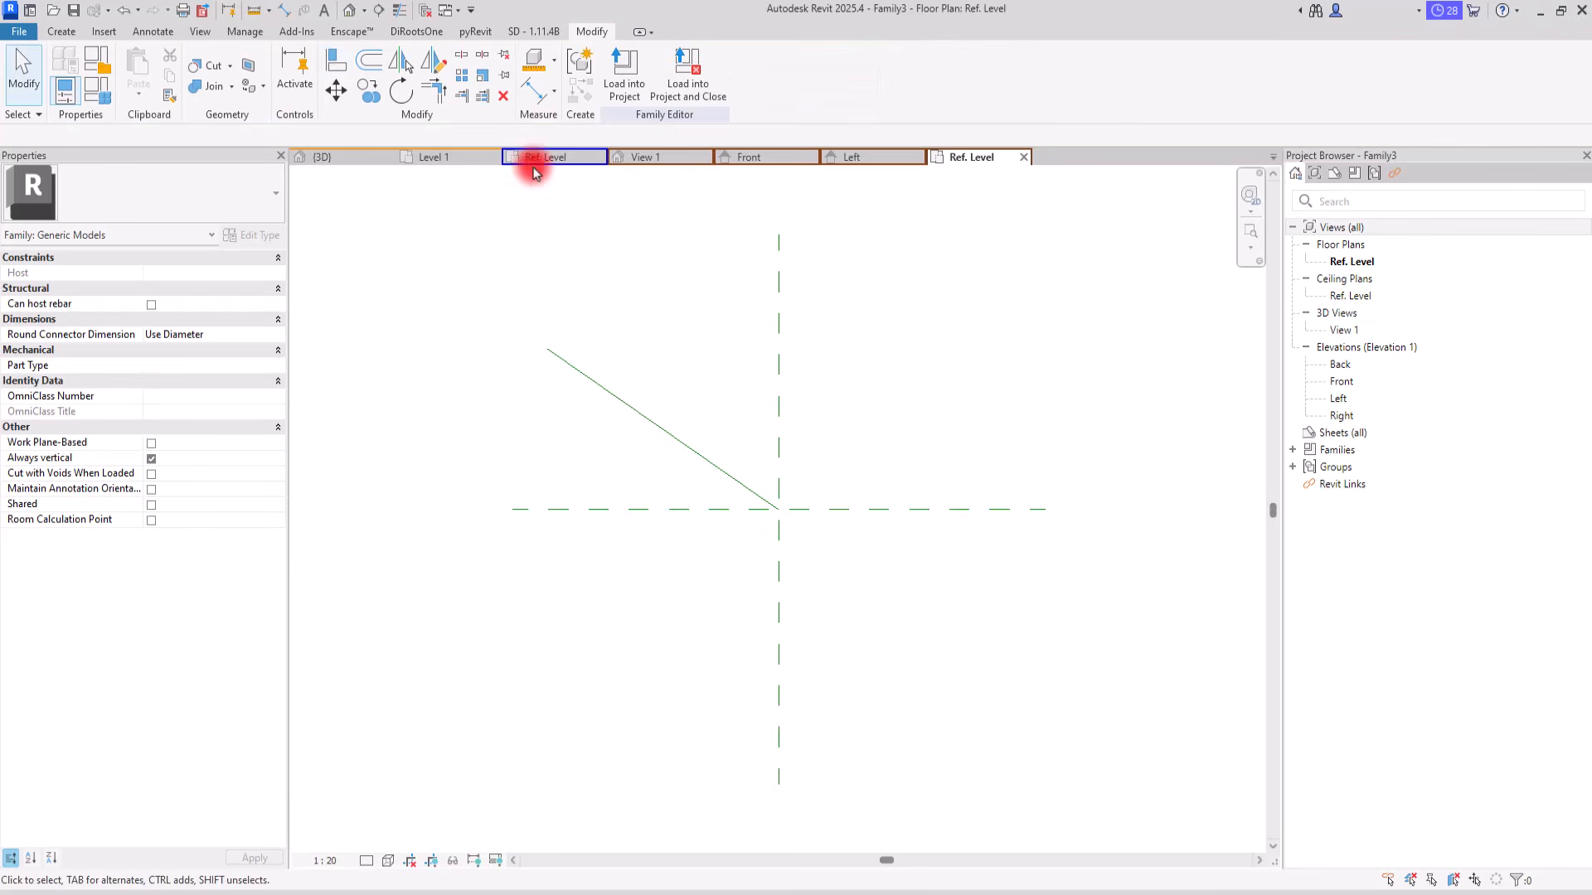
# Step: Add an angular dimension between the reference line and the horizontal reference plane
pyautogui.click(529, 93)
pyautogui.click(668, 69)
pyautogui.click(608, 389)
pyautogui.click(569, 503)
pyautogui.click(550, 500)
pyautogui.press('Escape')
pyautogui.press('Escape')
# Step: Label the angular dimension with a new family type parameter named Angle
pyautogui.click(557, 437)
pyautogui.click(781, 71)
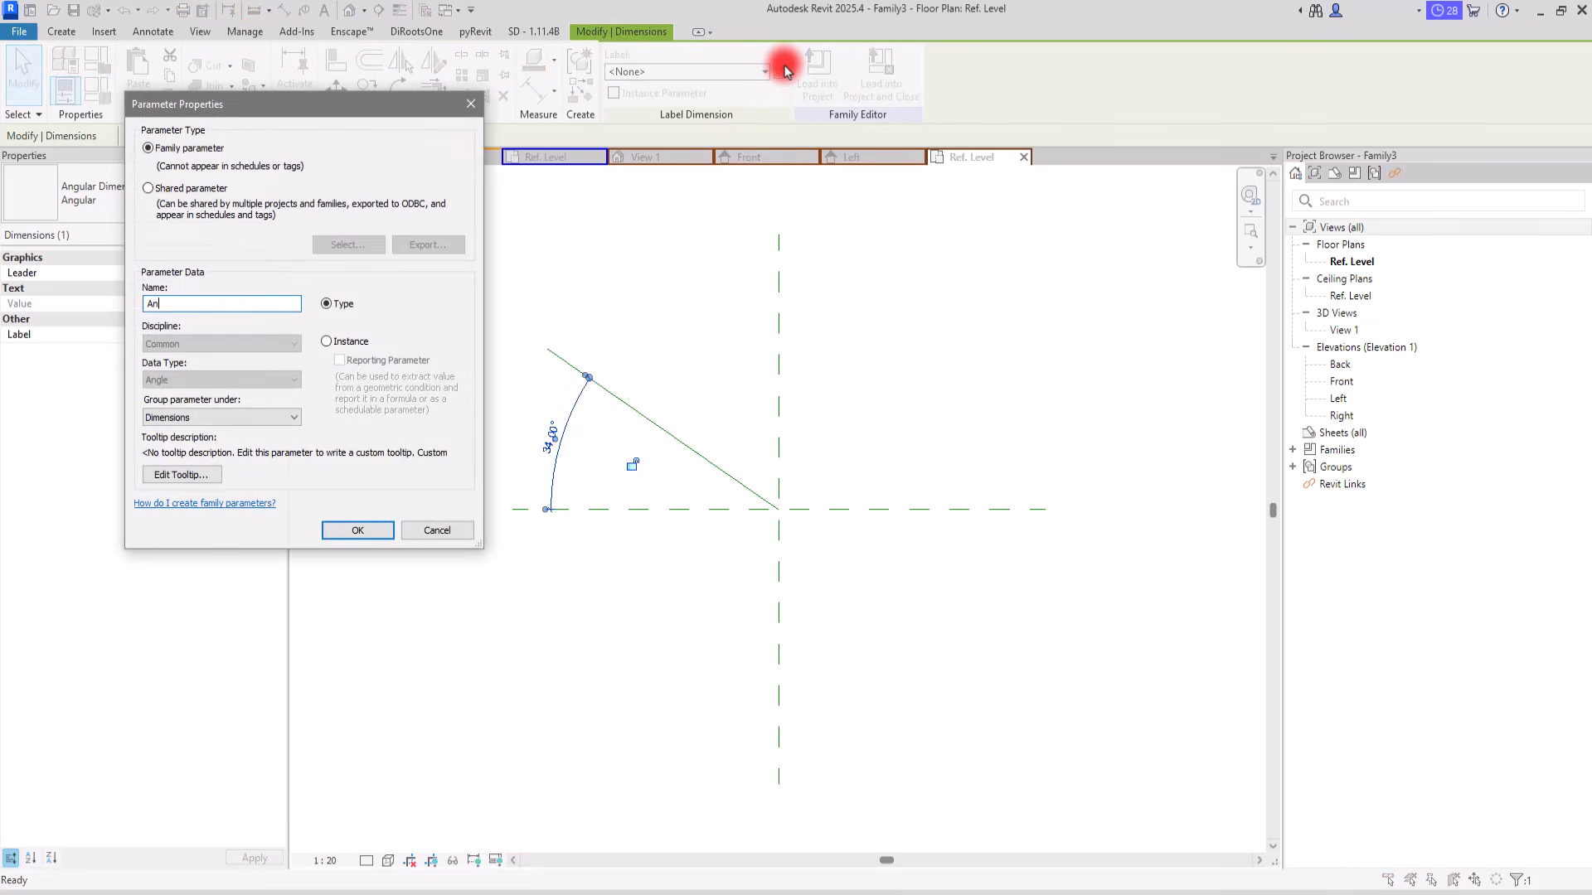
pyautogui.press('Return')
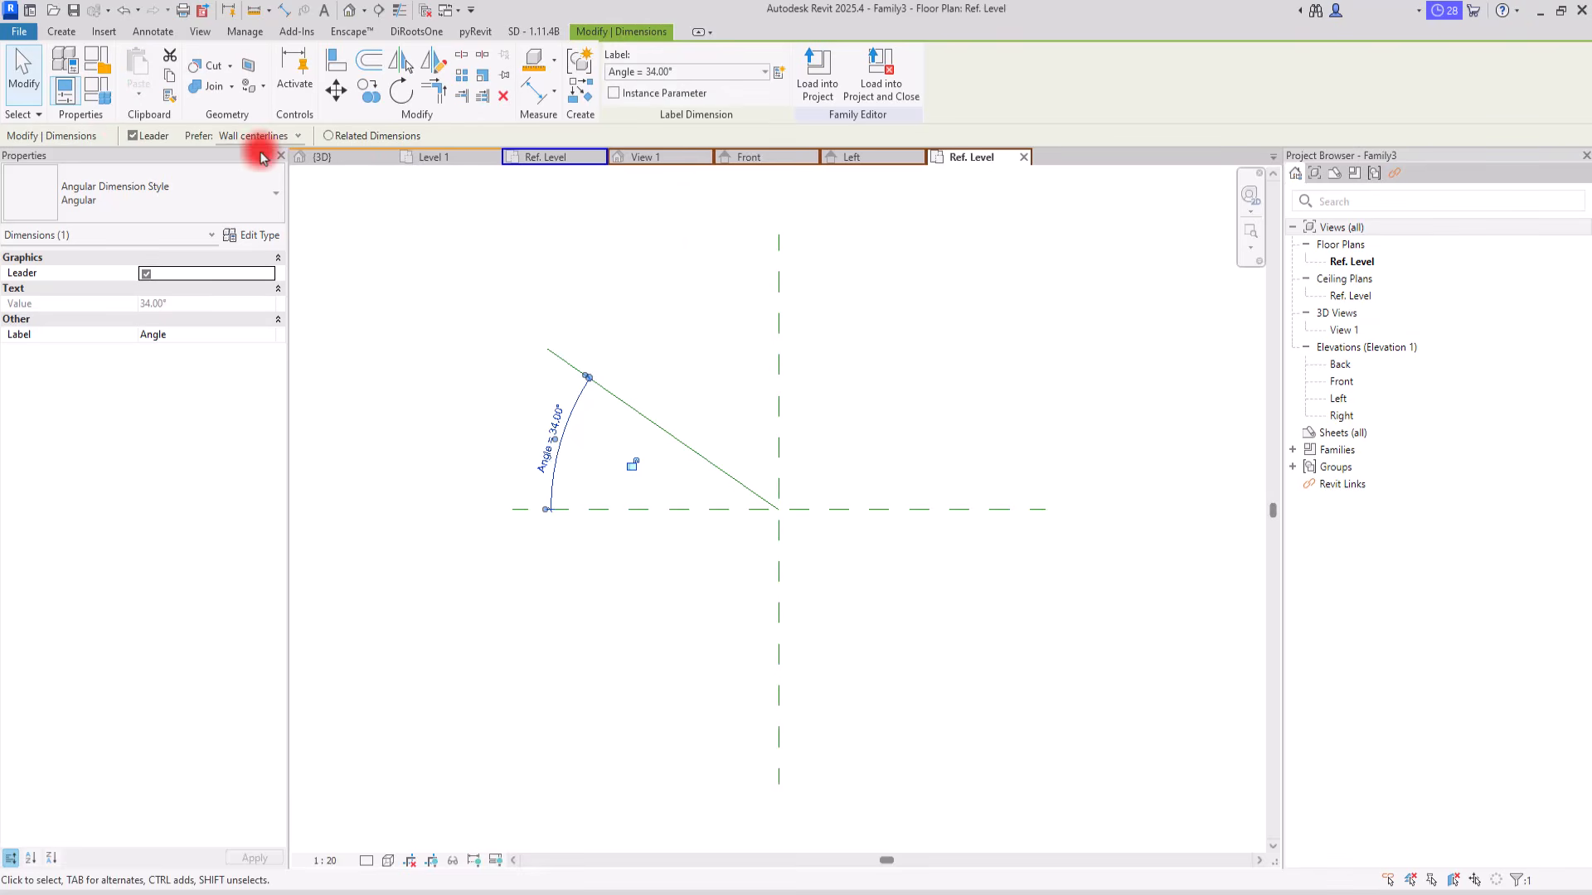
# Step: Test the Angle parameter in the family types by applying 20° and 50° in turn
pyautogui.click(109, 100)
pyautogui.click(203, 257)
pyautogui.moveTo(575, 239); pyautogui.dragTo(379, 246)
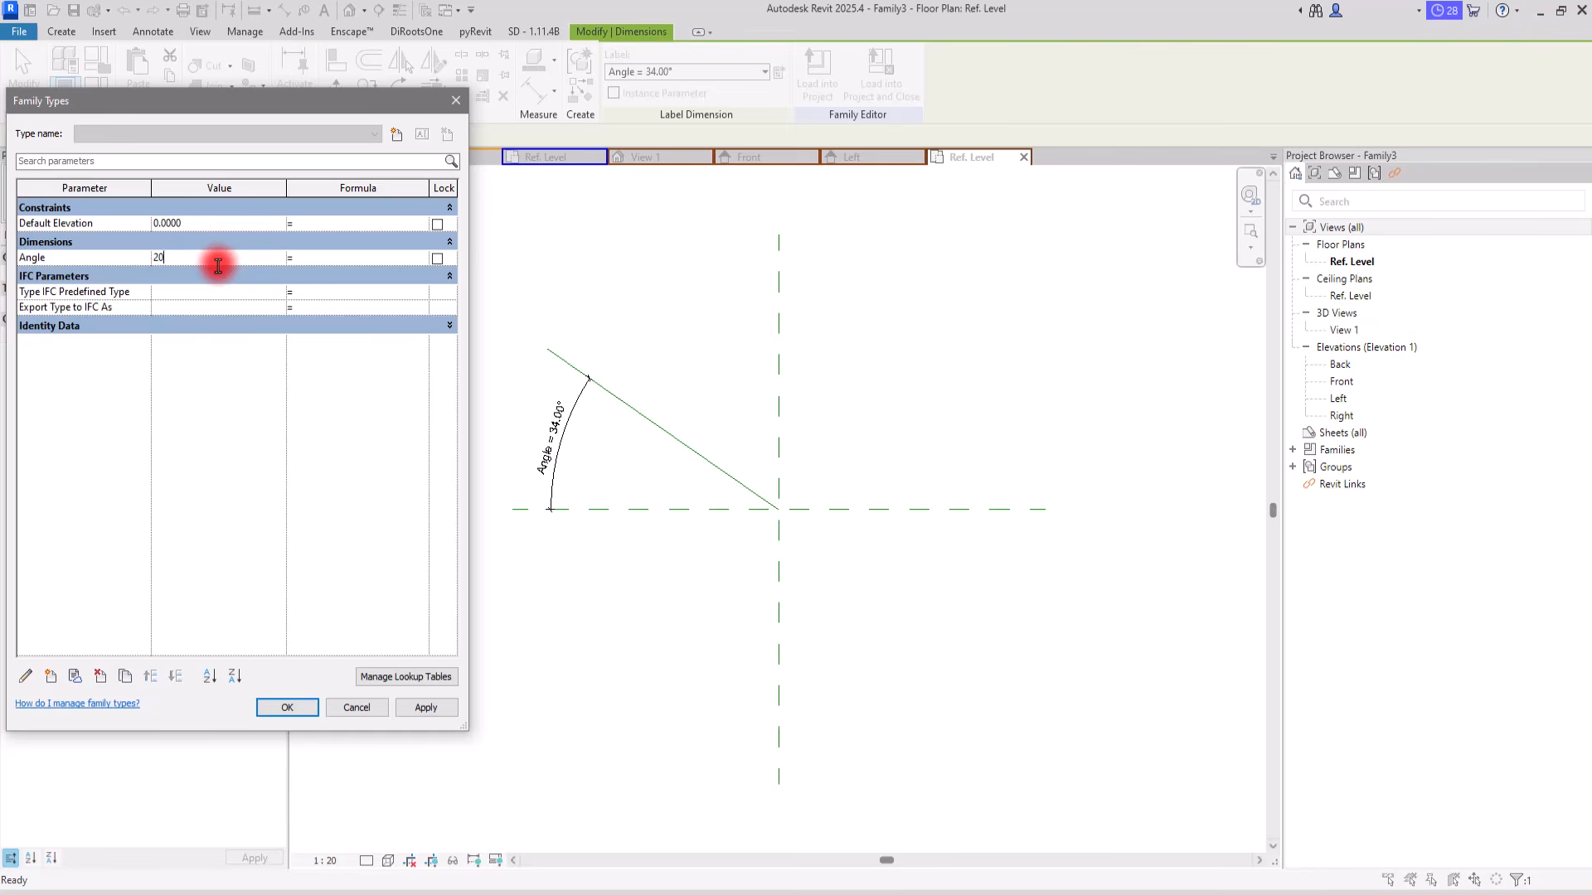
pyautogui.write('20')
pyautogui.click(418, 708)
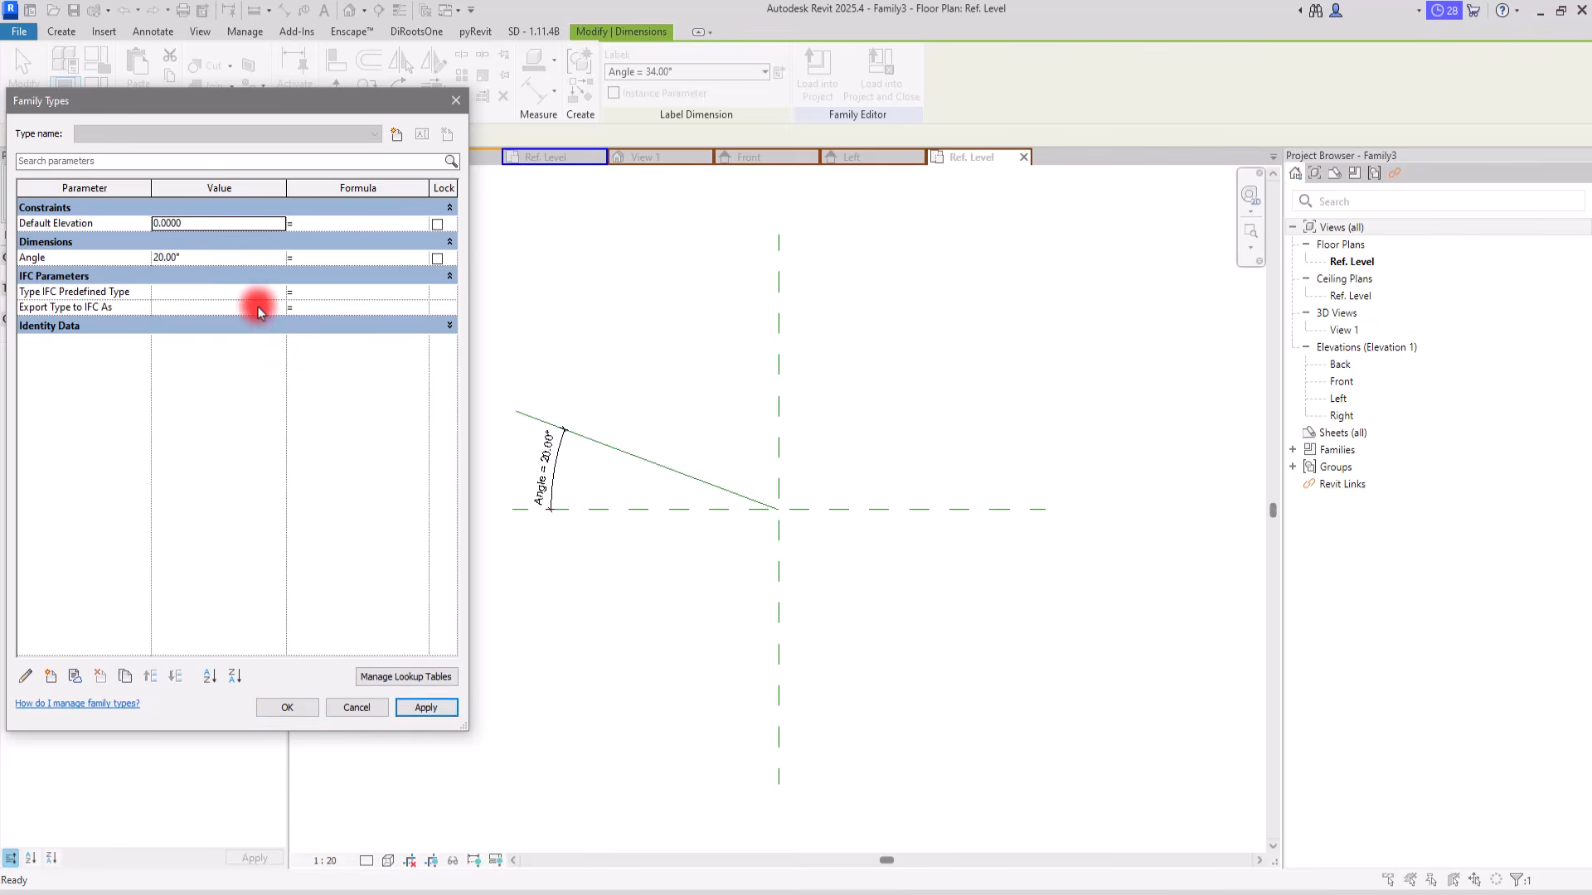
pyautogui.click(222, 257)
pyautogui.write('50')
pyautogui.click(425, 707)
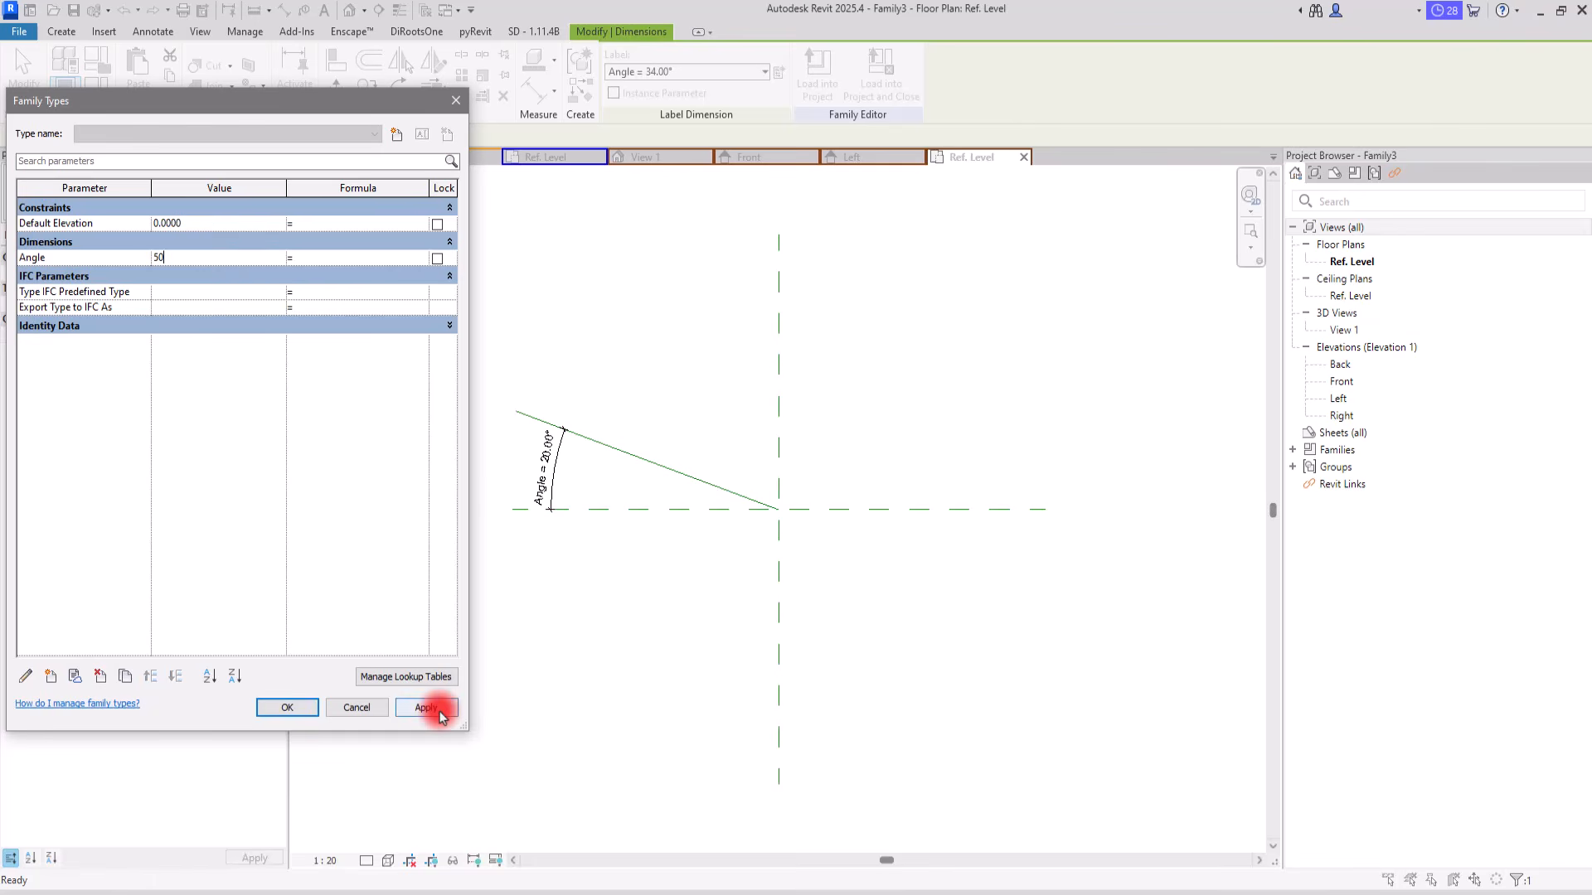
# Step: Set the Angle parameter to 0° and close the family types
pyautogui.click(186, 260)
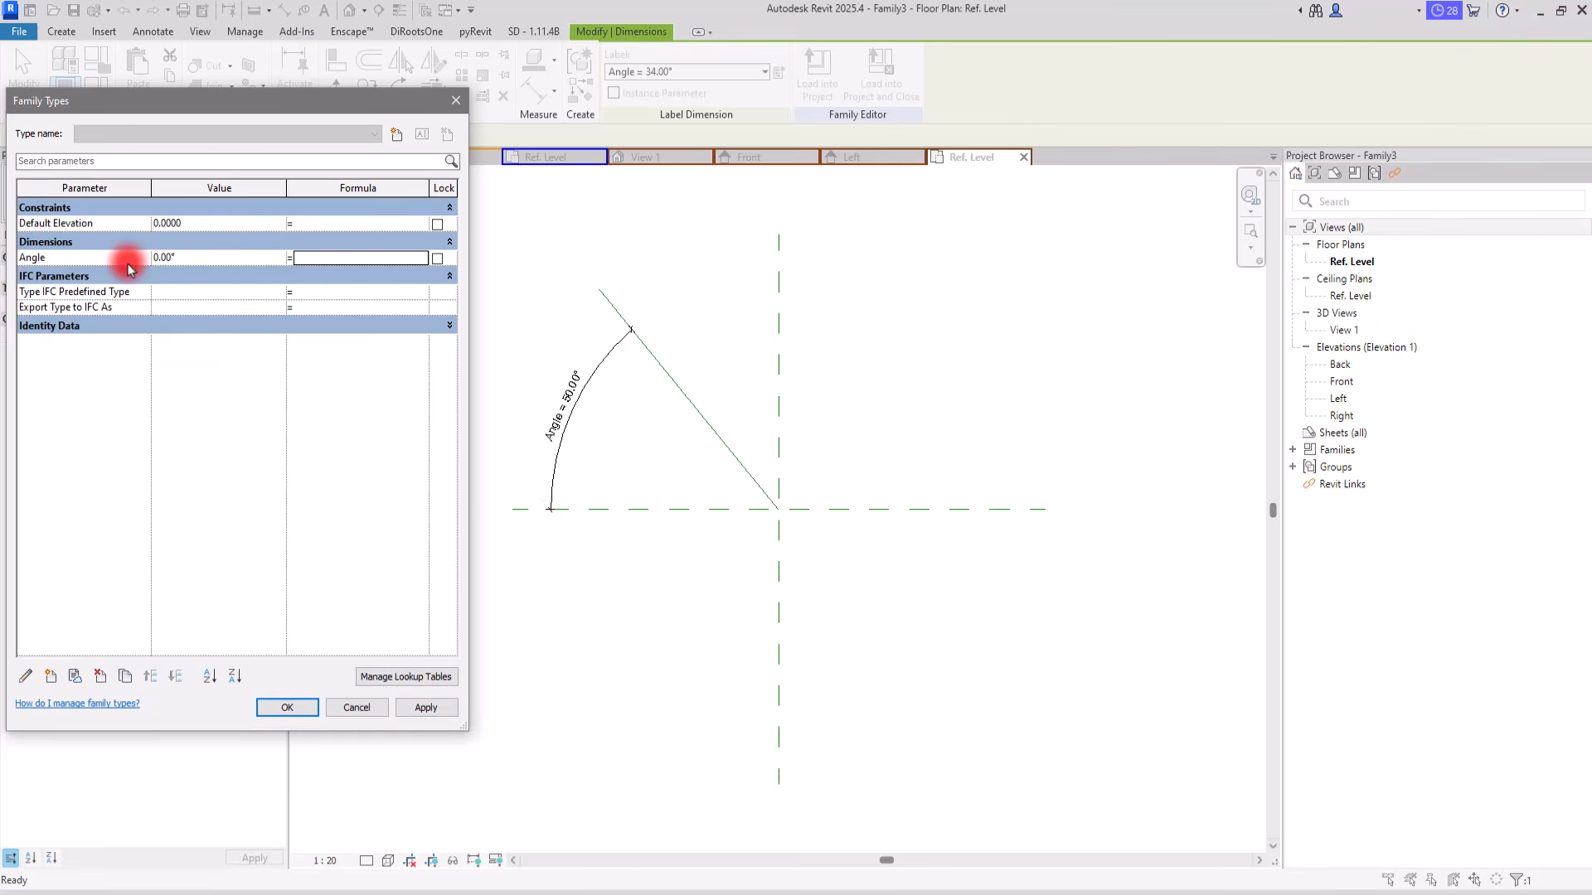
pyautogui.click(284, 708)
pyautogui.click(650, 462)
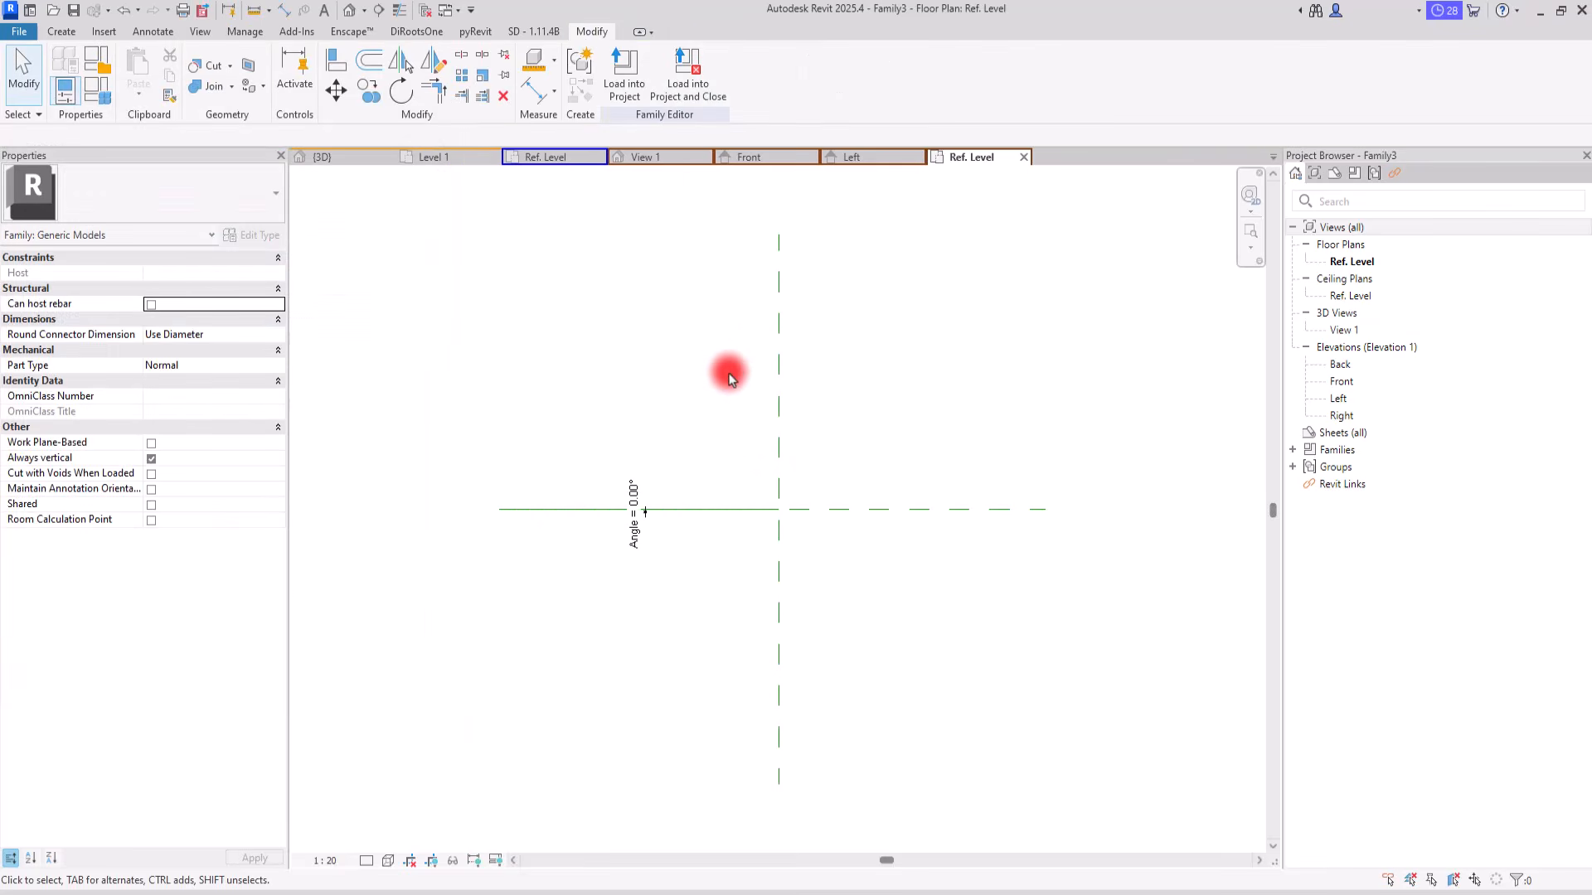
# Step: In the default 3D view, pick the reference line's vertical plane as the work plane and show it
pyautogui.click(352, 12)
pyautogui.scroll(-5, 729, 480)
pyautogui.keyDown('shift'); pyautogui.moveTo(725, 544); pyautogui.dragTo(858, 543, button='middle'); pyautogui.keyUp('shift')
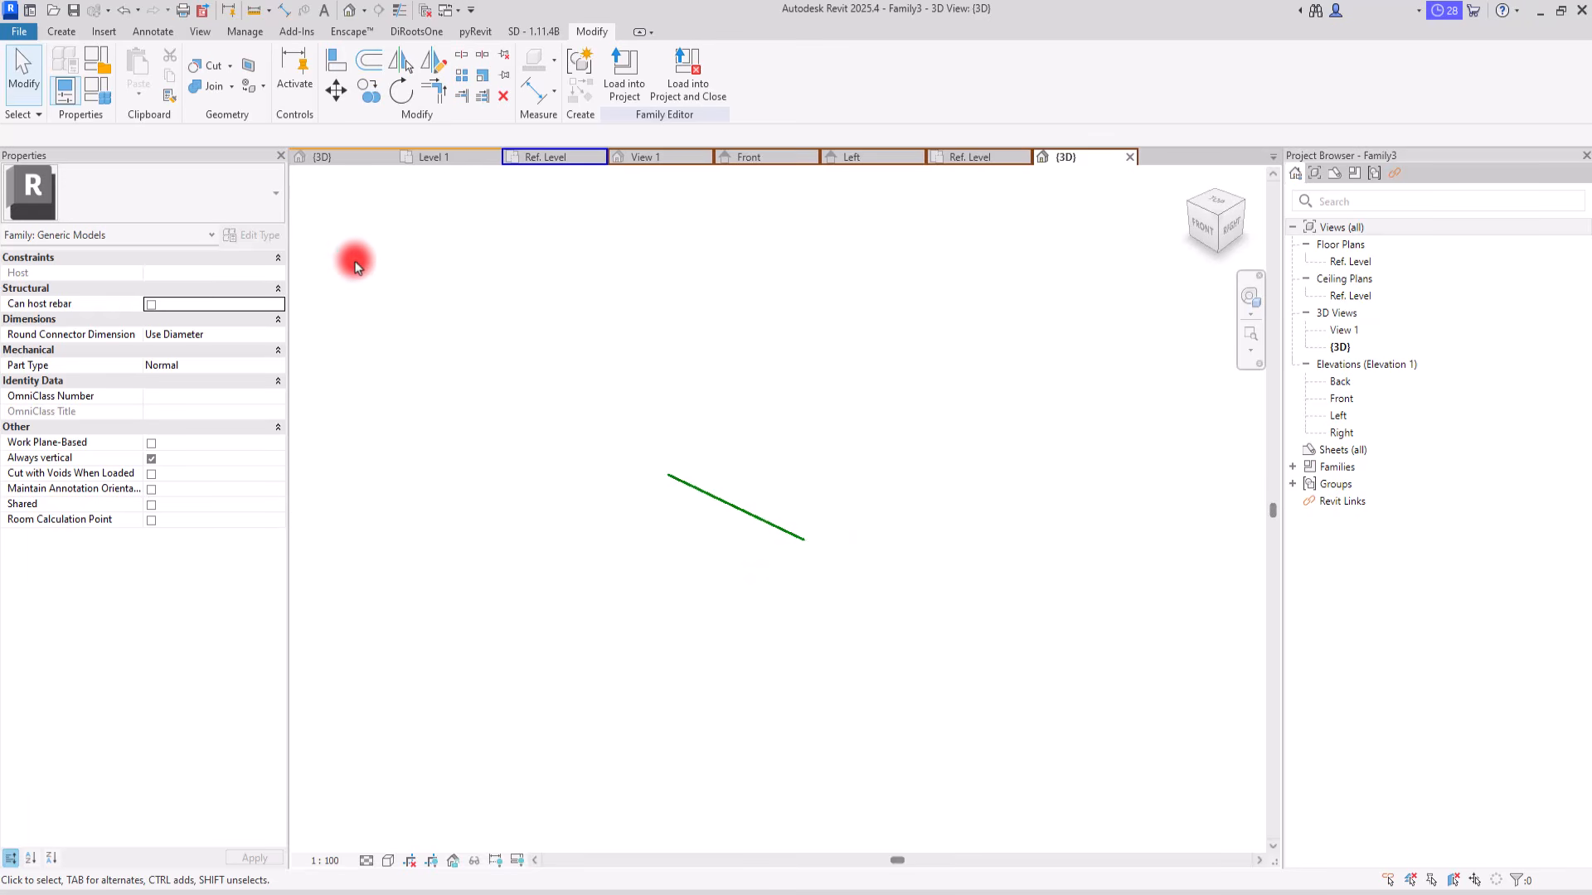
pyautogui.click(63, 33)
pyautogui.click(987, 97)
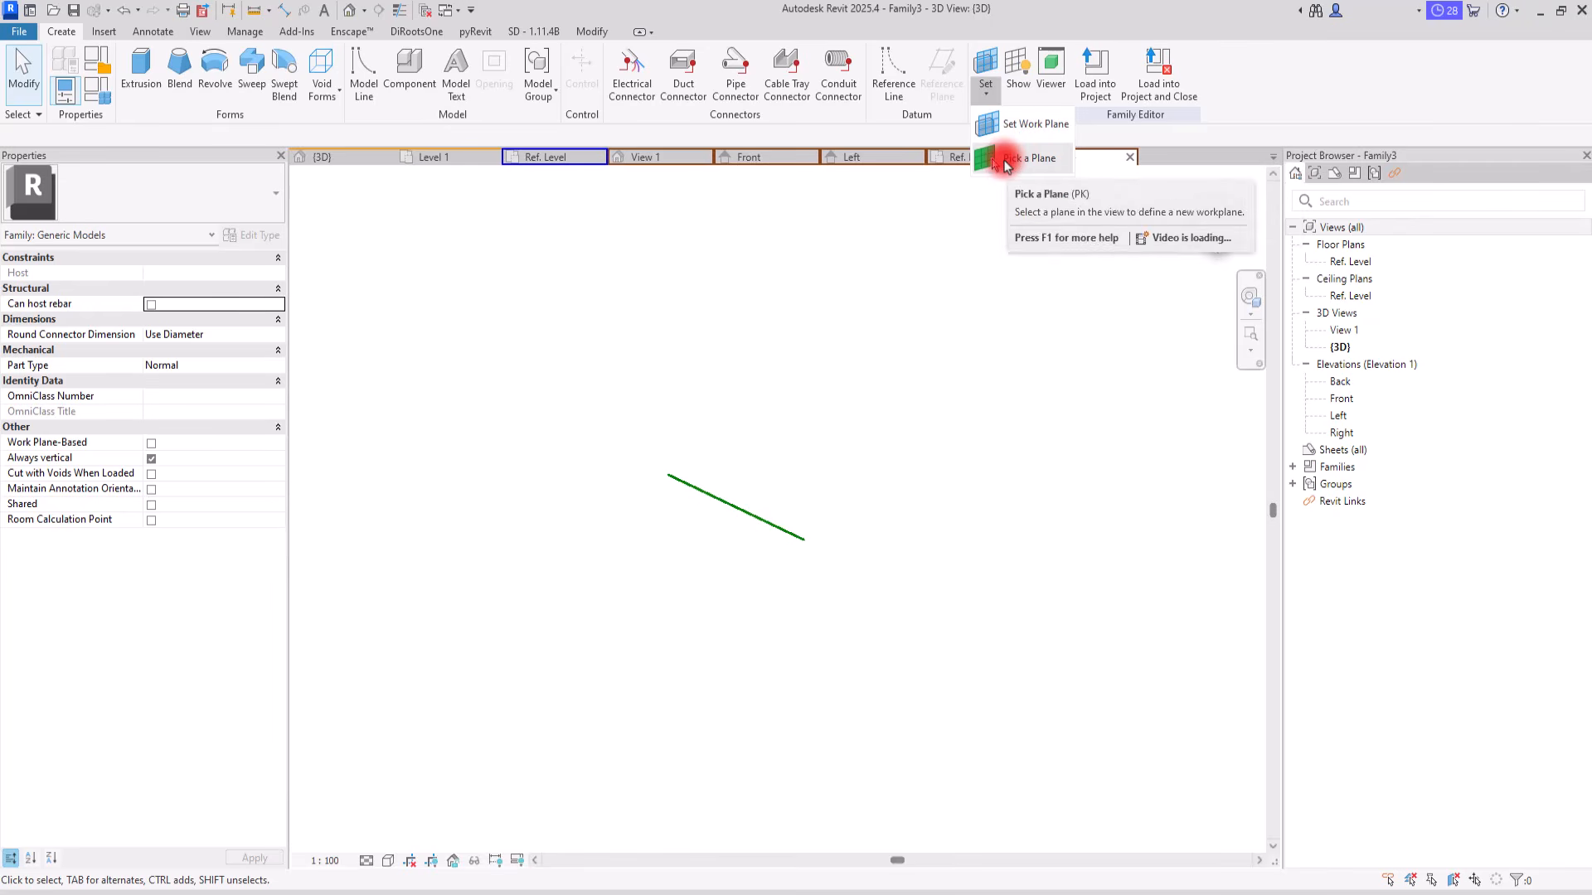
pyautogui.click(1006, 160)
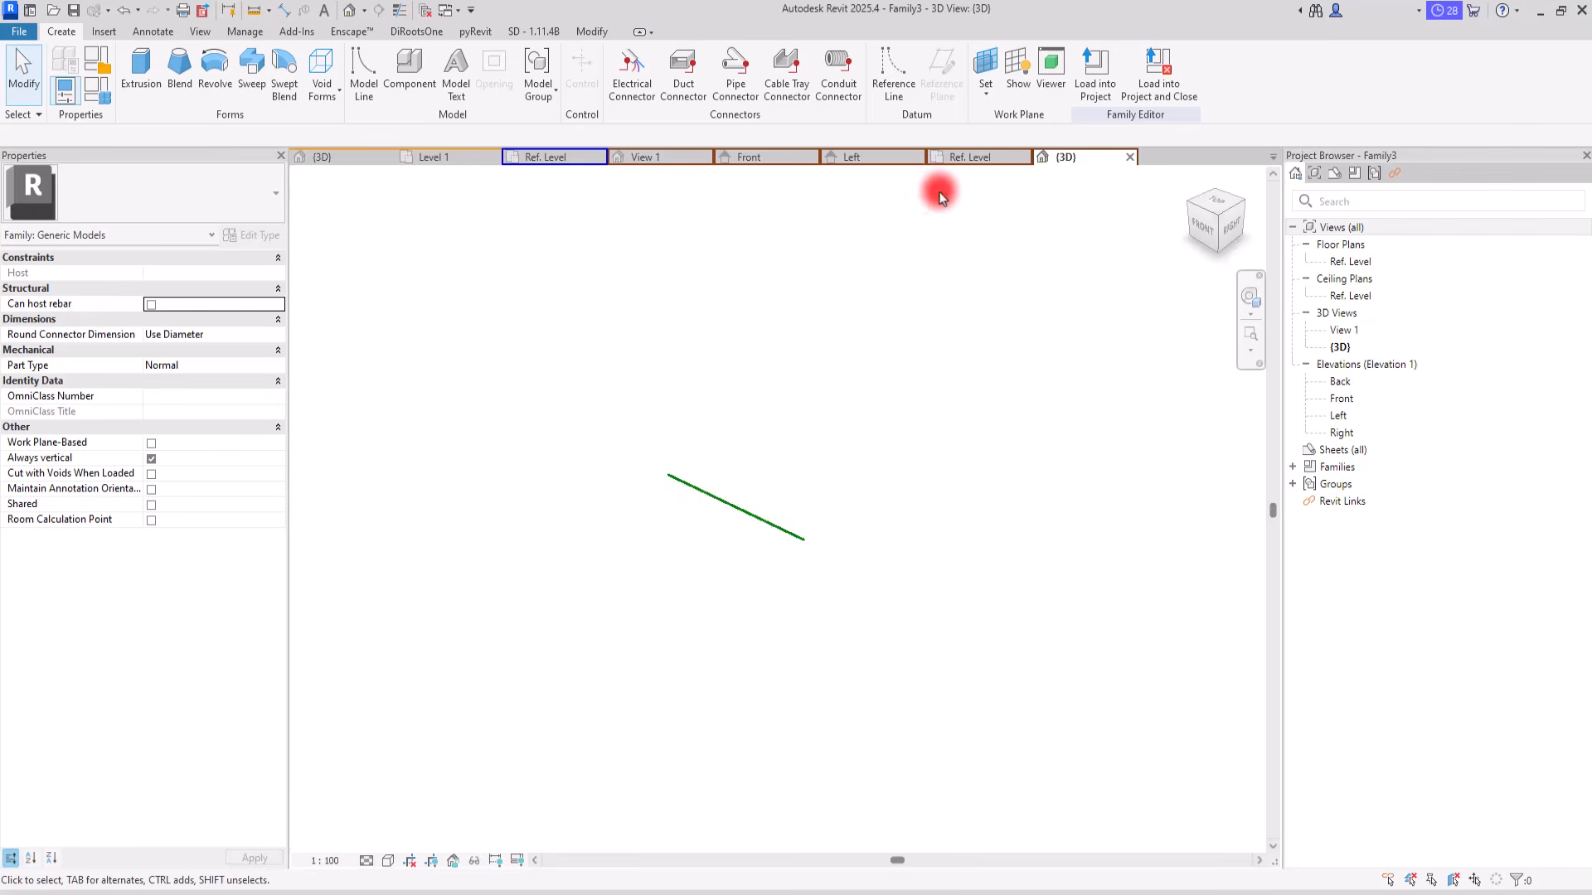
pyautogui.click(1014, 73)
pyautogui.keyDown('shift'); pyautogui.moveTo(839, 307); pyautogui.dragTo(870, 246, button='middle'); pyautogui.keyUp('shift')
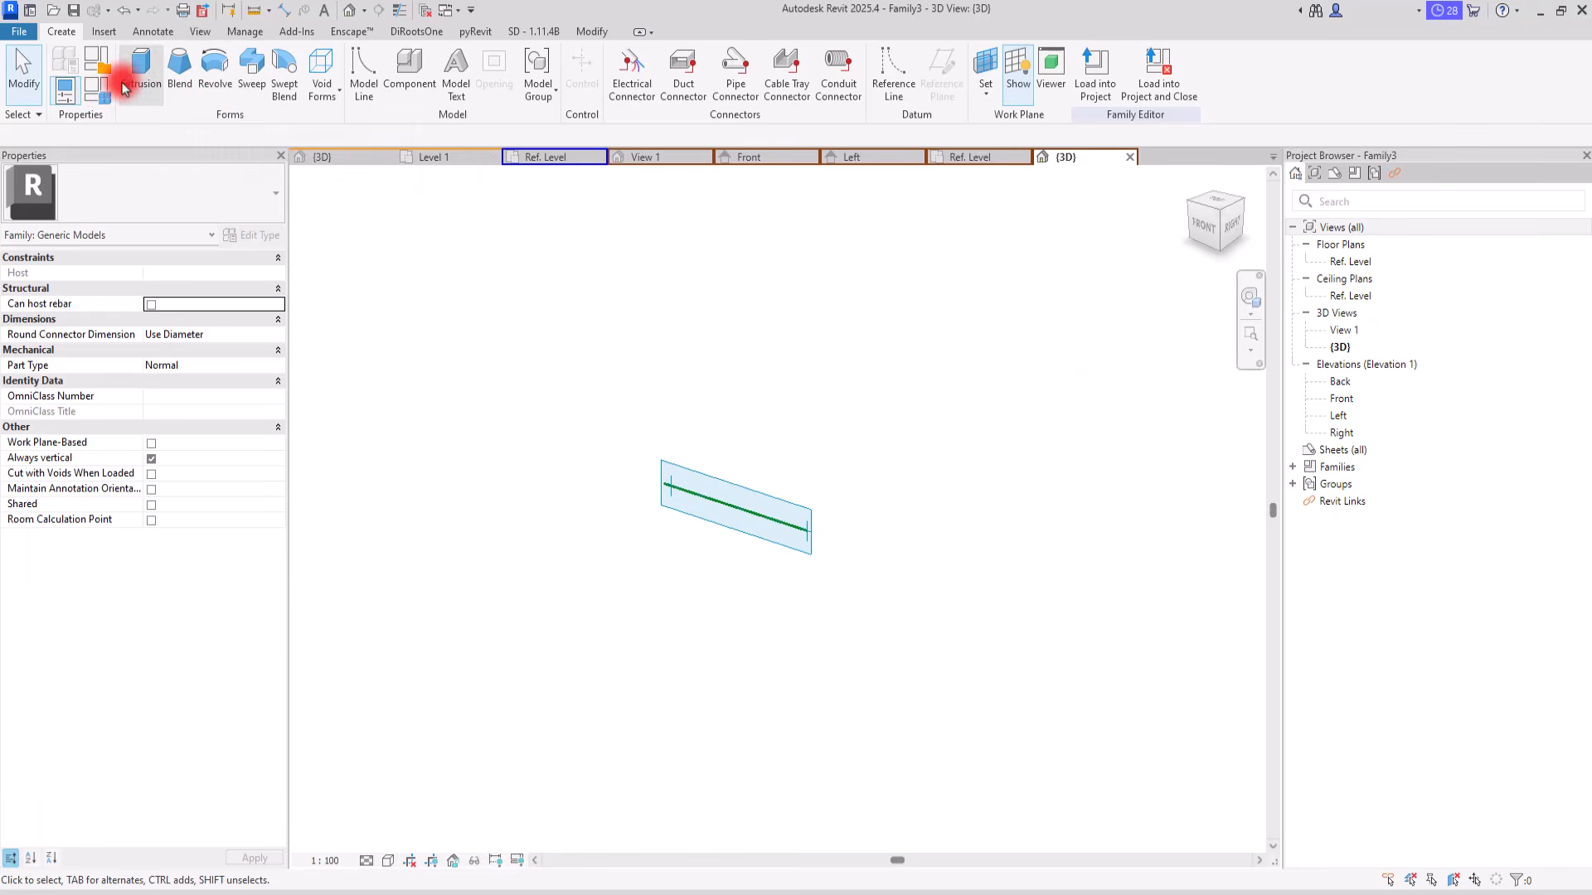
# Step: Start a sweep and pick the reference line's vertical plane as its work plane
pyautogui.click(249, 71)
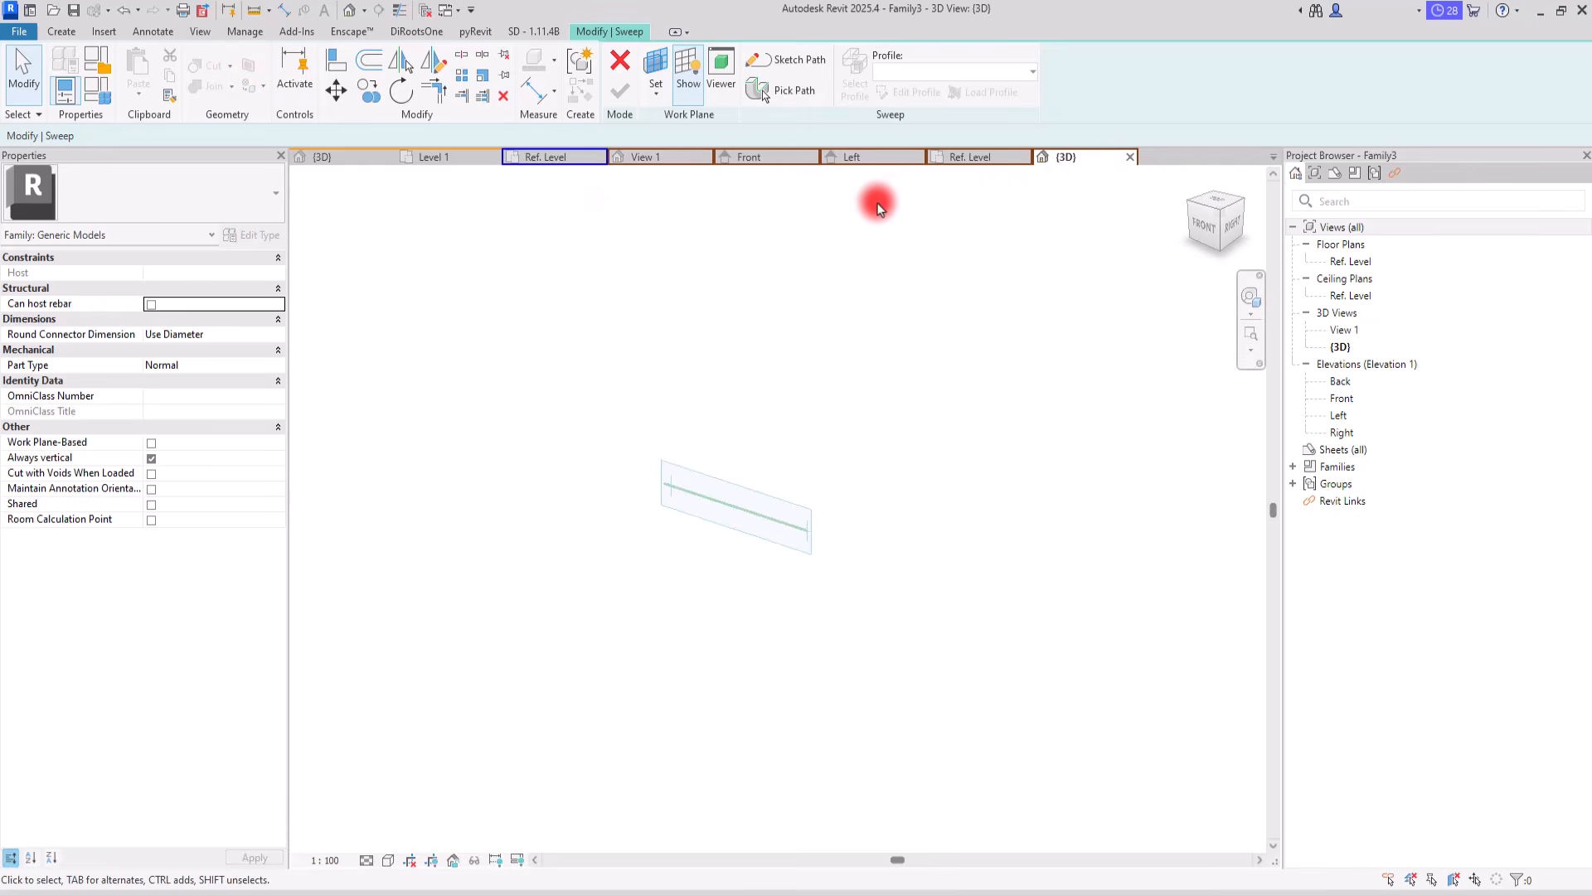
pyautogui.click(654, 91)
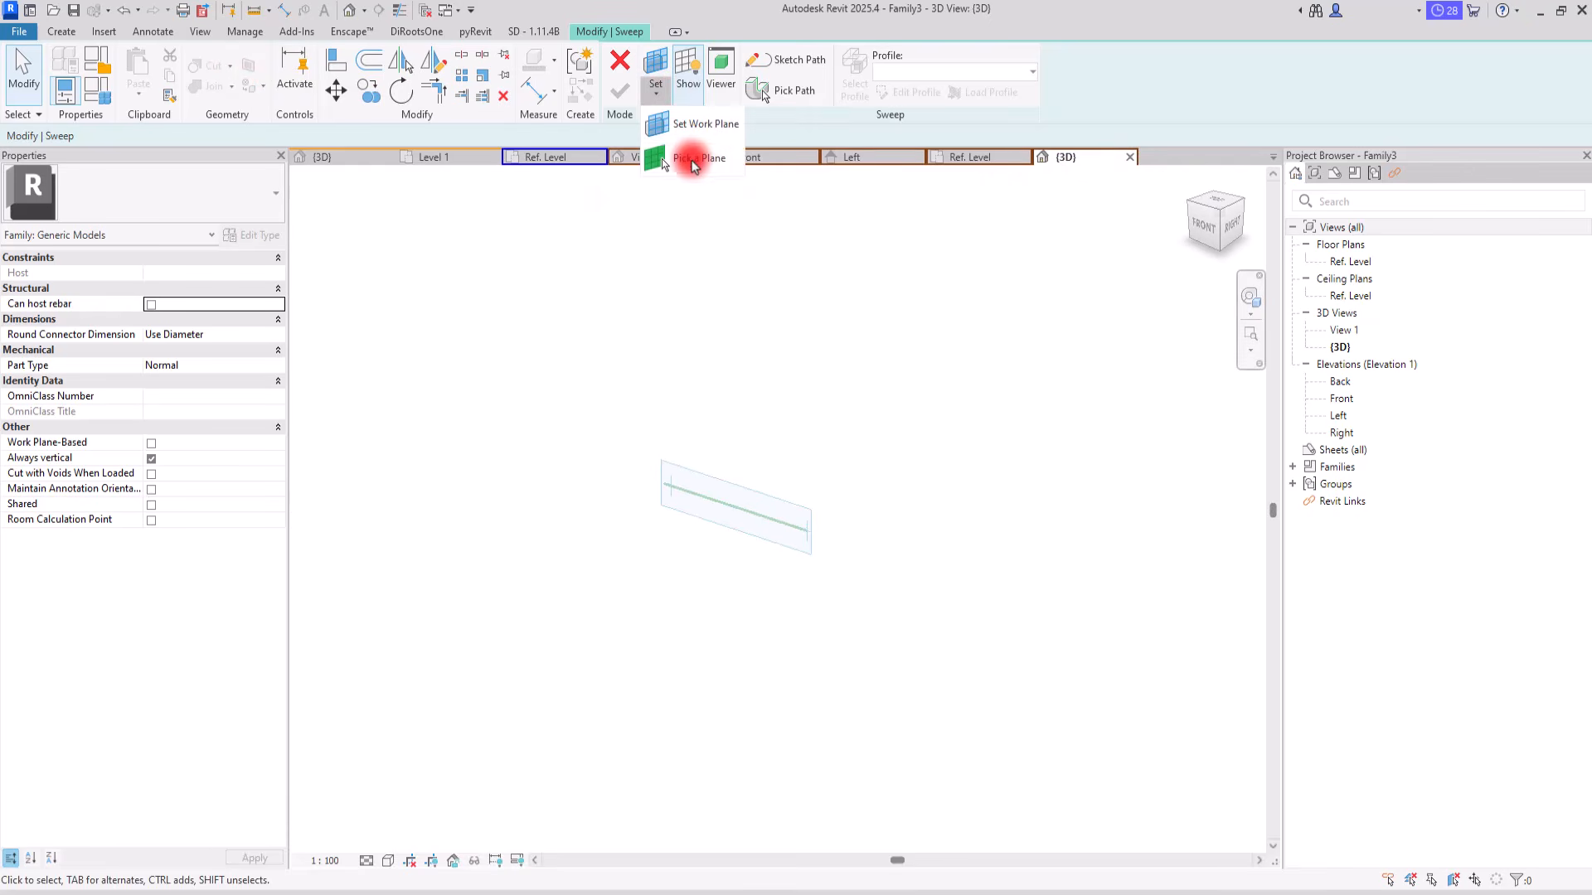
pyautogui.click(662, 157)
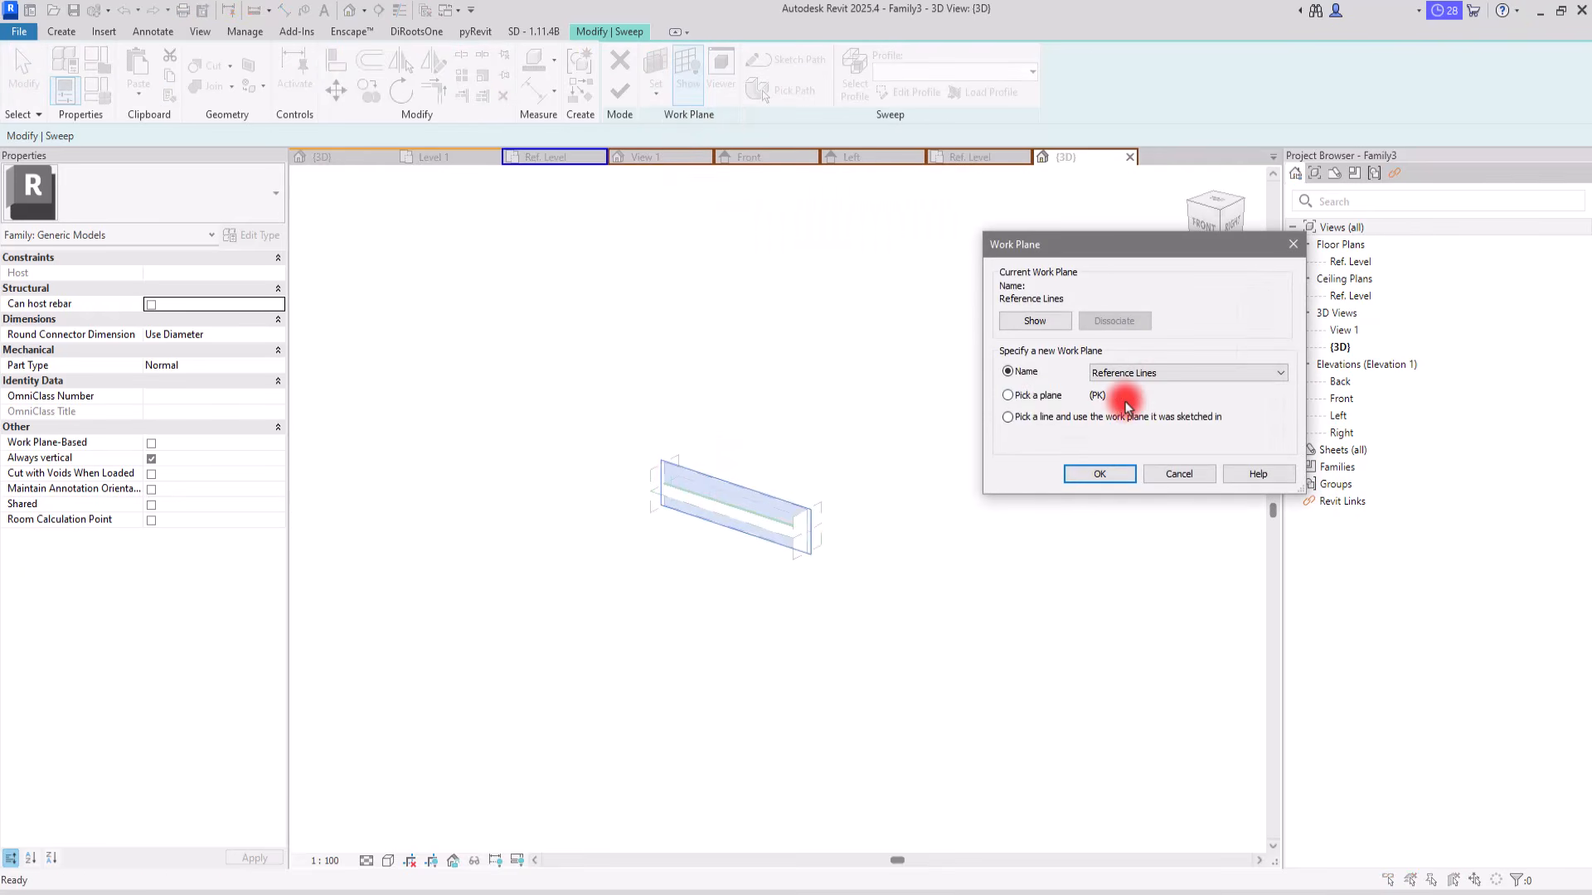
pyautogui.click(1099, 473)
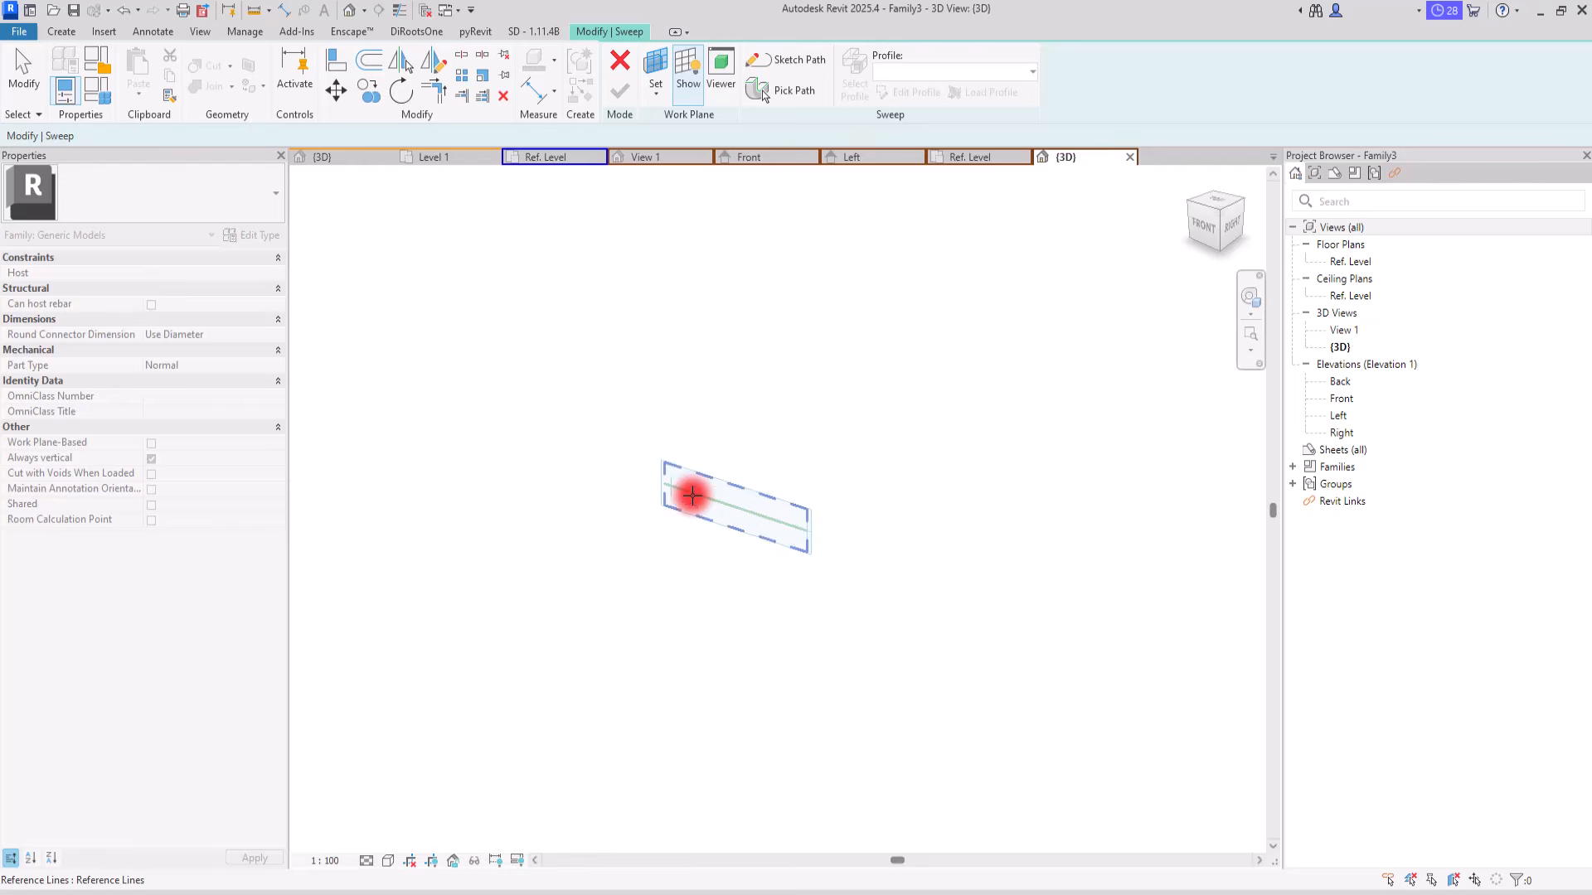
pyautogui.click(693, 495)
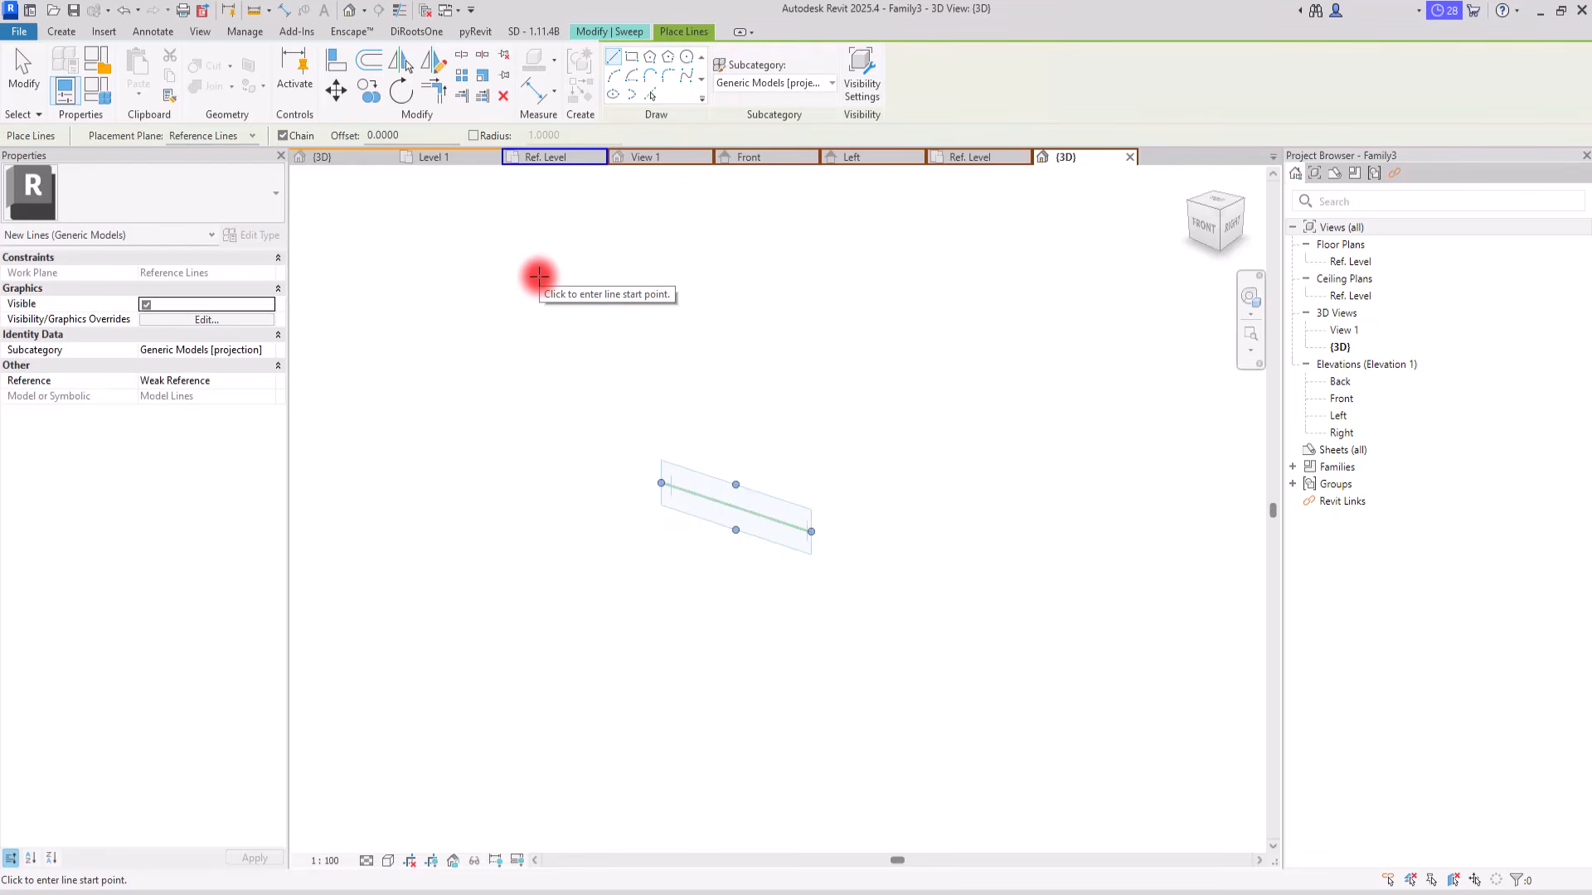
# Step: Sketch the sweep path in the Front view as a vertical line rising from the Ref. Level along the vertical centre reference plane
pyautogui.click(771, 165)
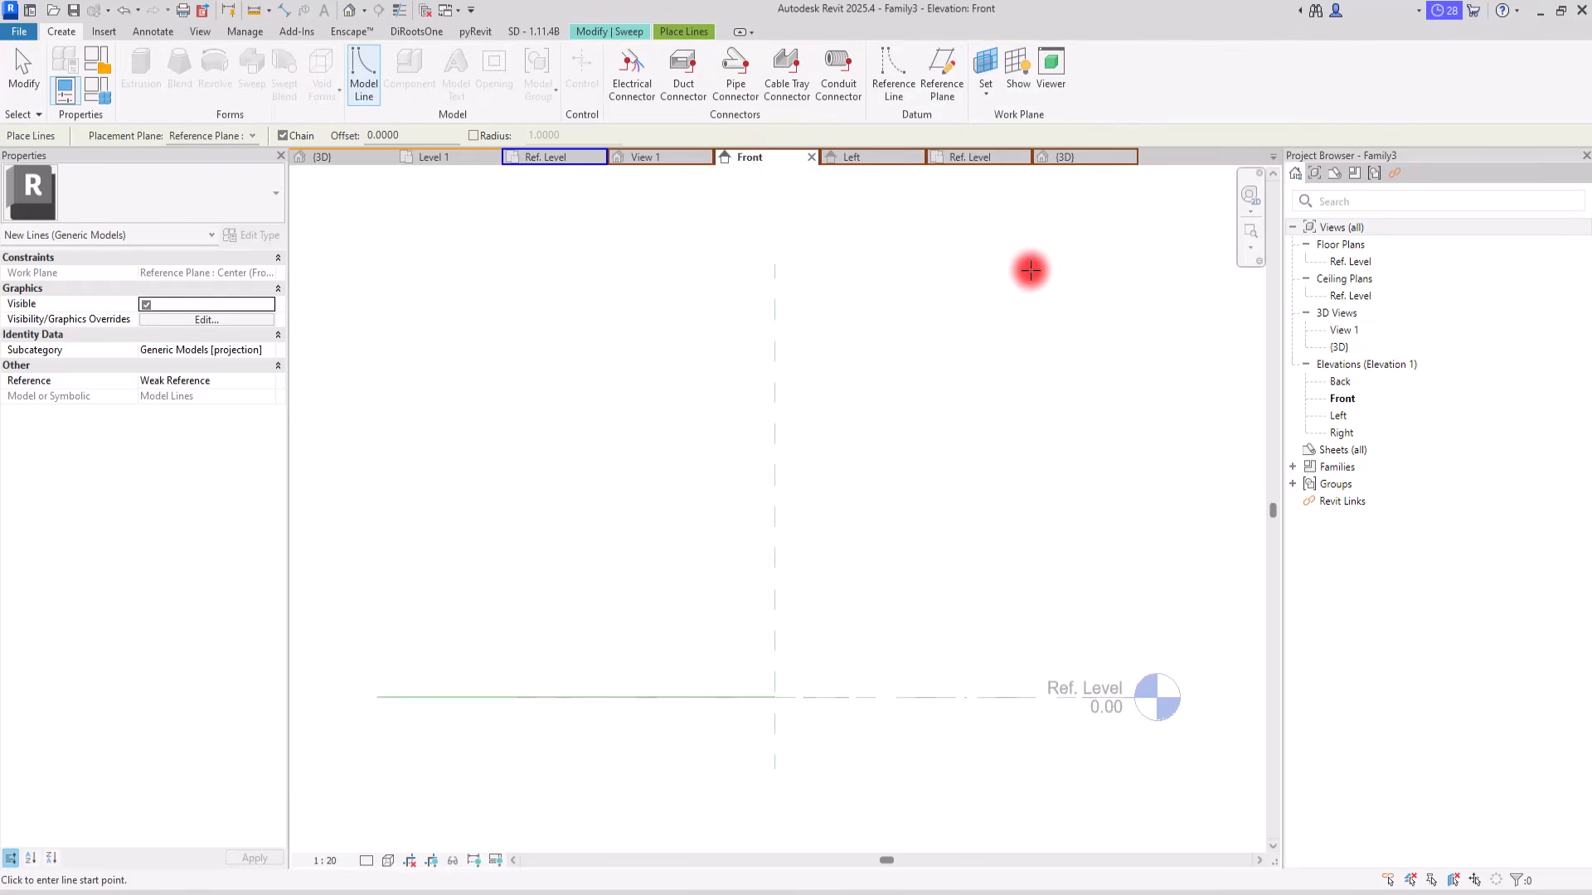
pyautogui.click(608, 33)
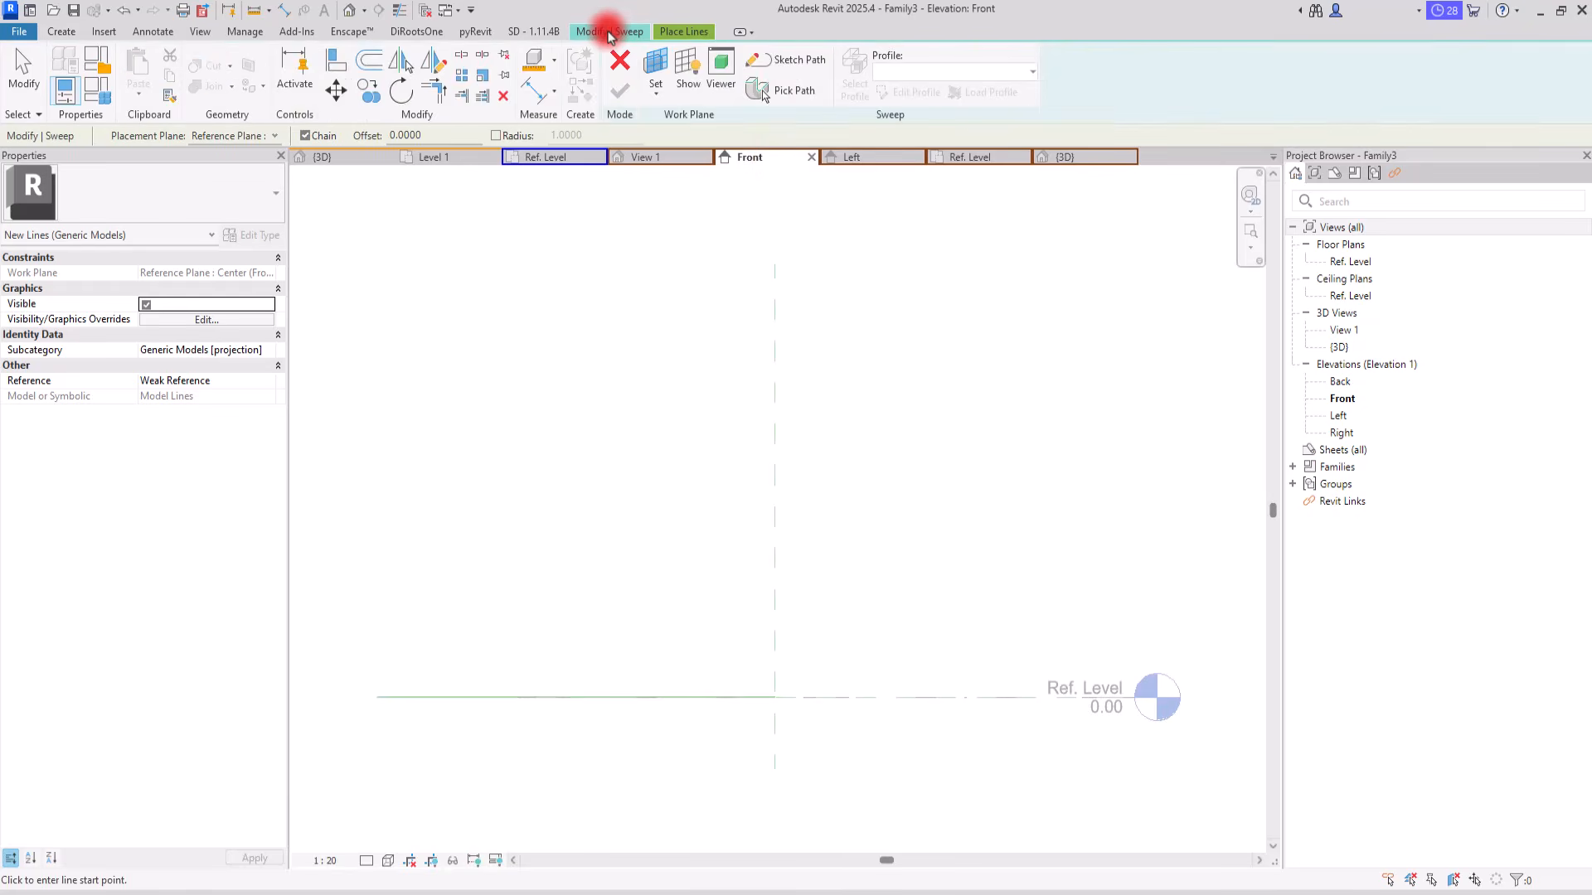
pyautogui.click(788, 71)
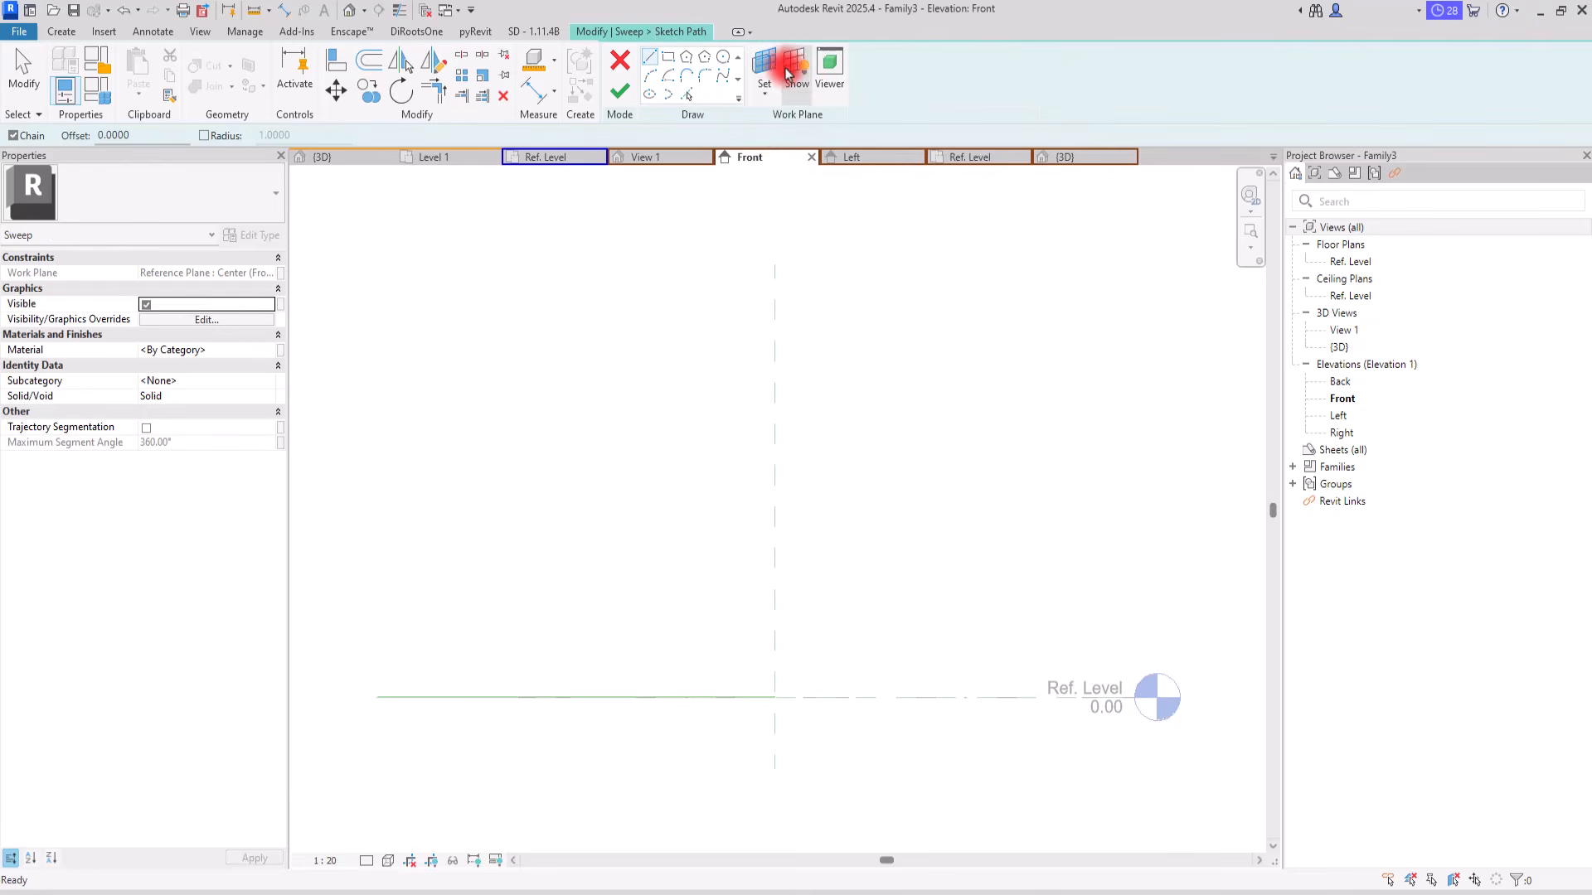
pyautogui.click(775, 696)
pyautogui.click(772, 293)
pyautogui.press('Escape')
pyautogui.press('Escape')
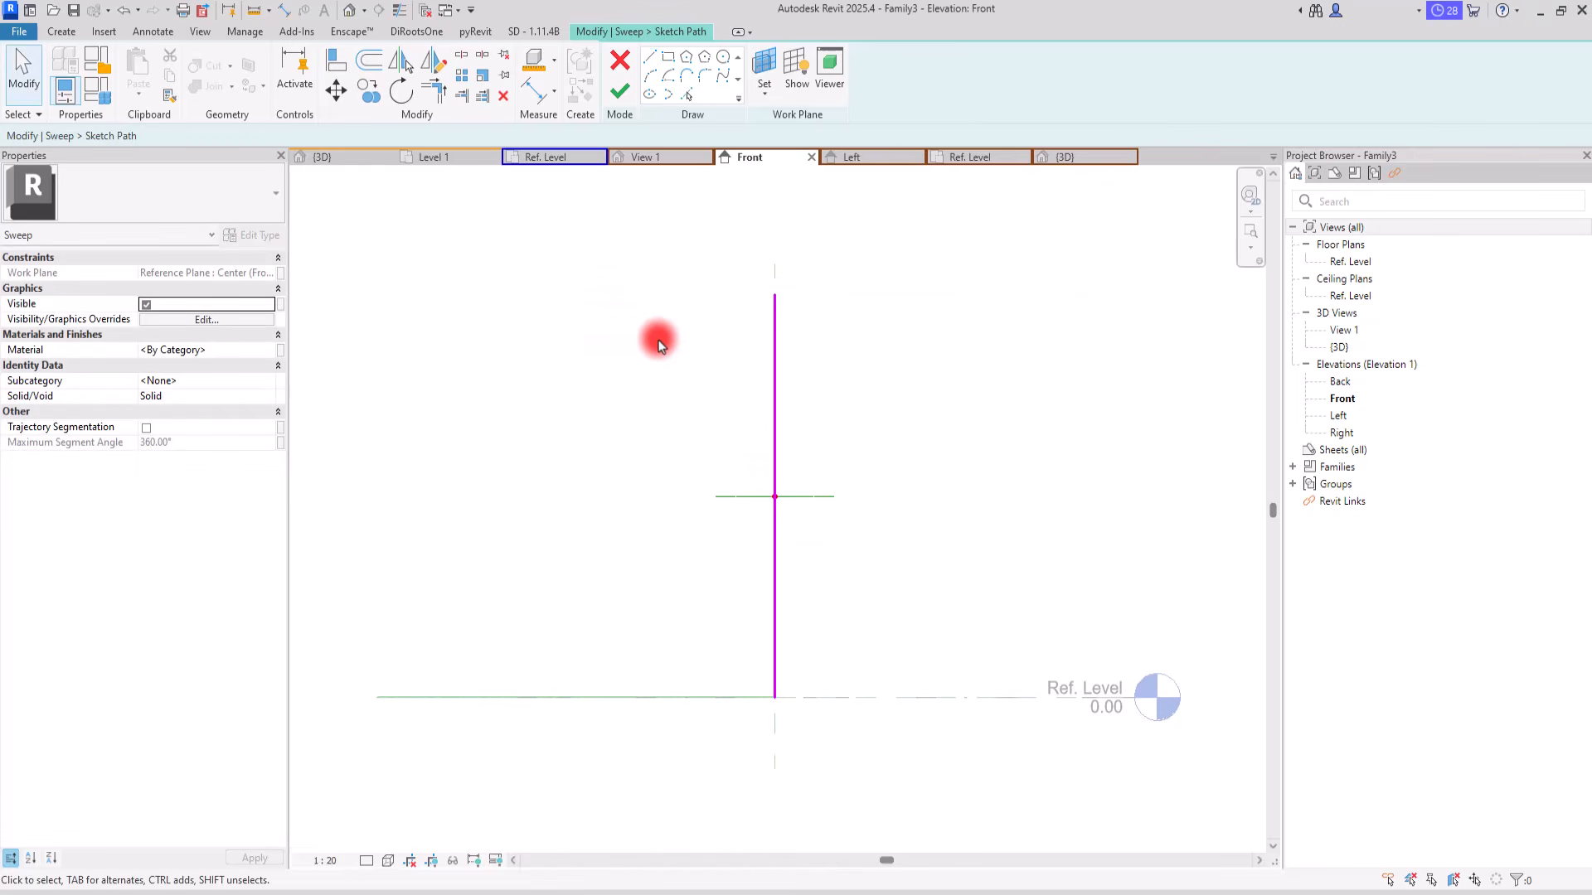
# Step: Draw a horizontal reference plane about 2.12 above the Ref. Level, just over the path's upper end
pyautogui.click(65, 33)
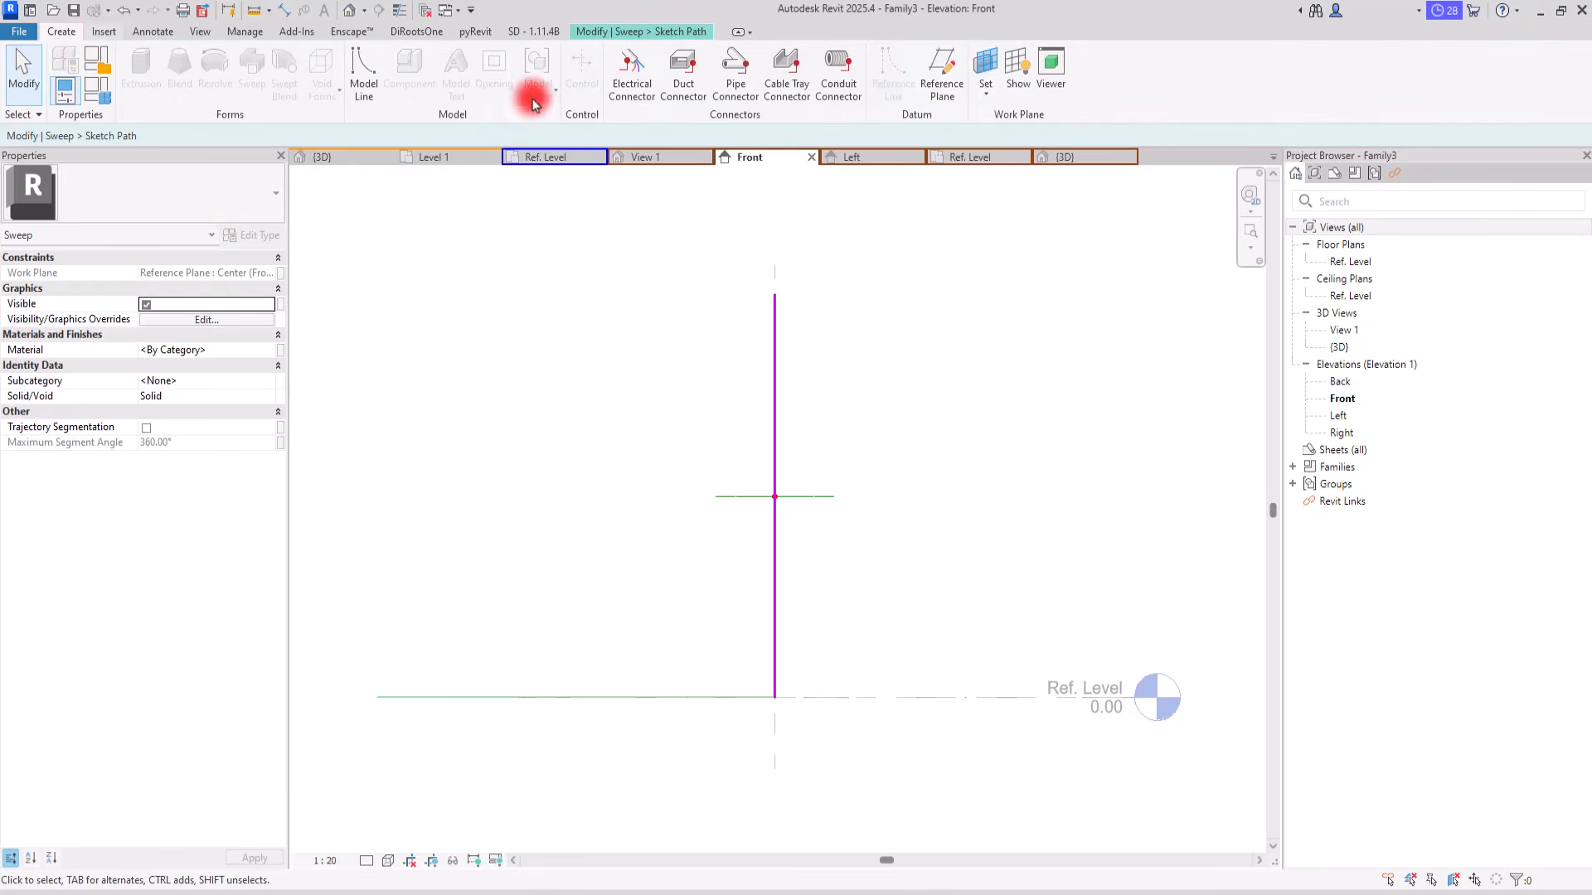
pyautogui.click(941, 65)
pyautogui.click(373, 284)
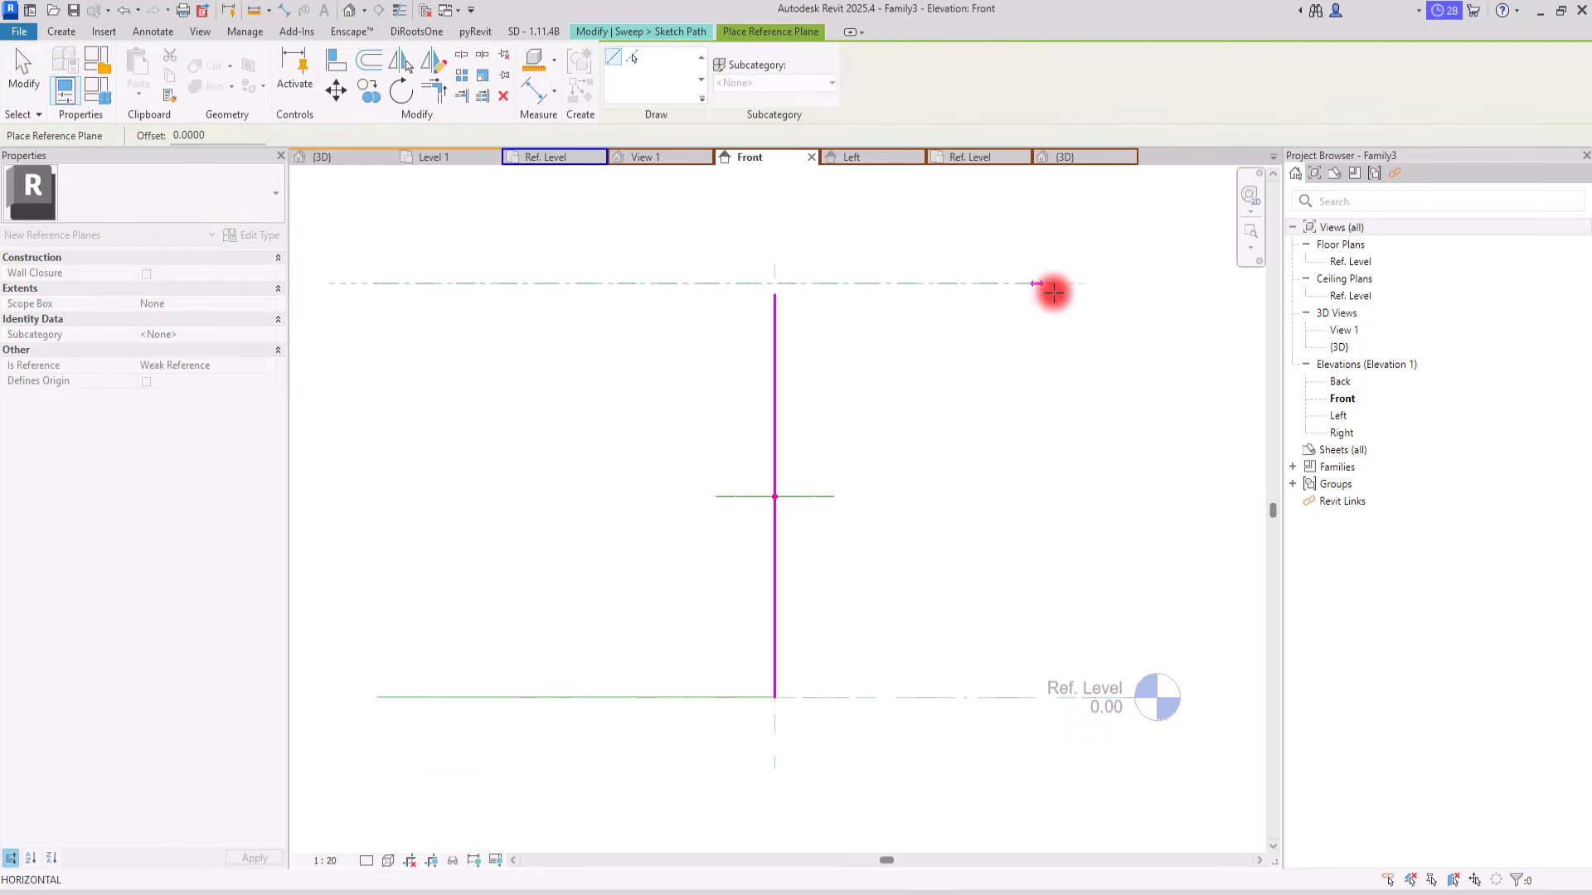
pyautogui.click(1128, 286)
pyautogui.press('Escape')
# Step: Place an aligned dimension between the upper horizontal reference plane and the Ref. Level, beside the sweep path
pyautogui.click(535, 112)
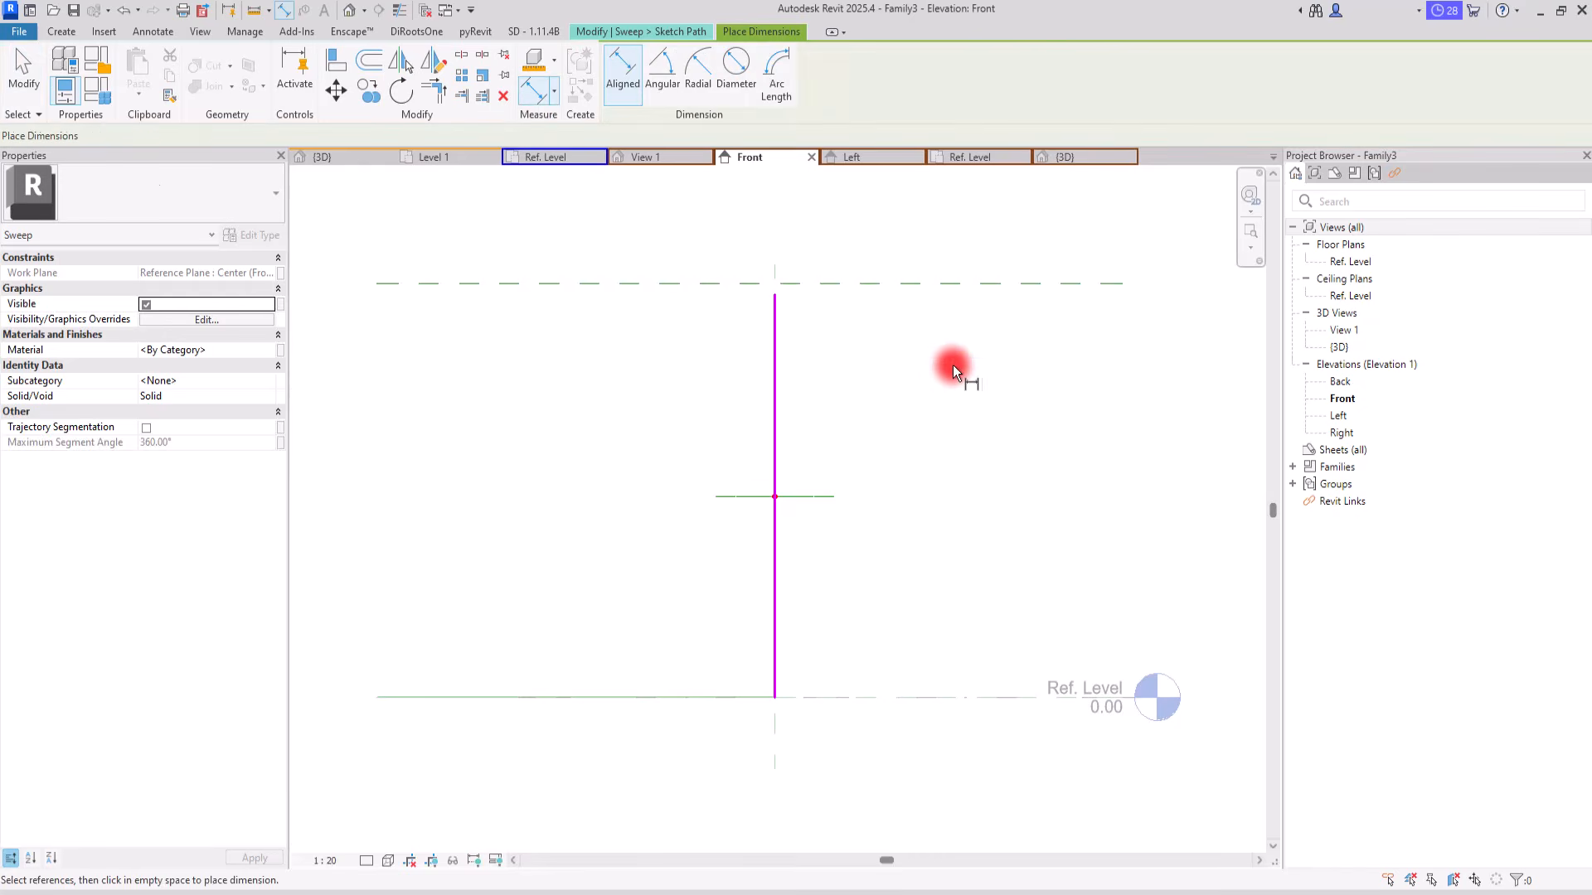
pyautogui.click(962, 286)
pyautogui.click(922, 696)
pyautogui.click(1003, 739)
pyautogui.press('Escape')
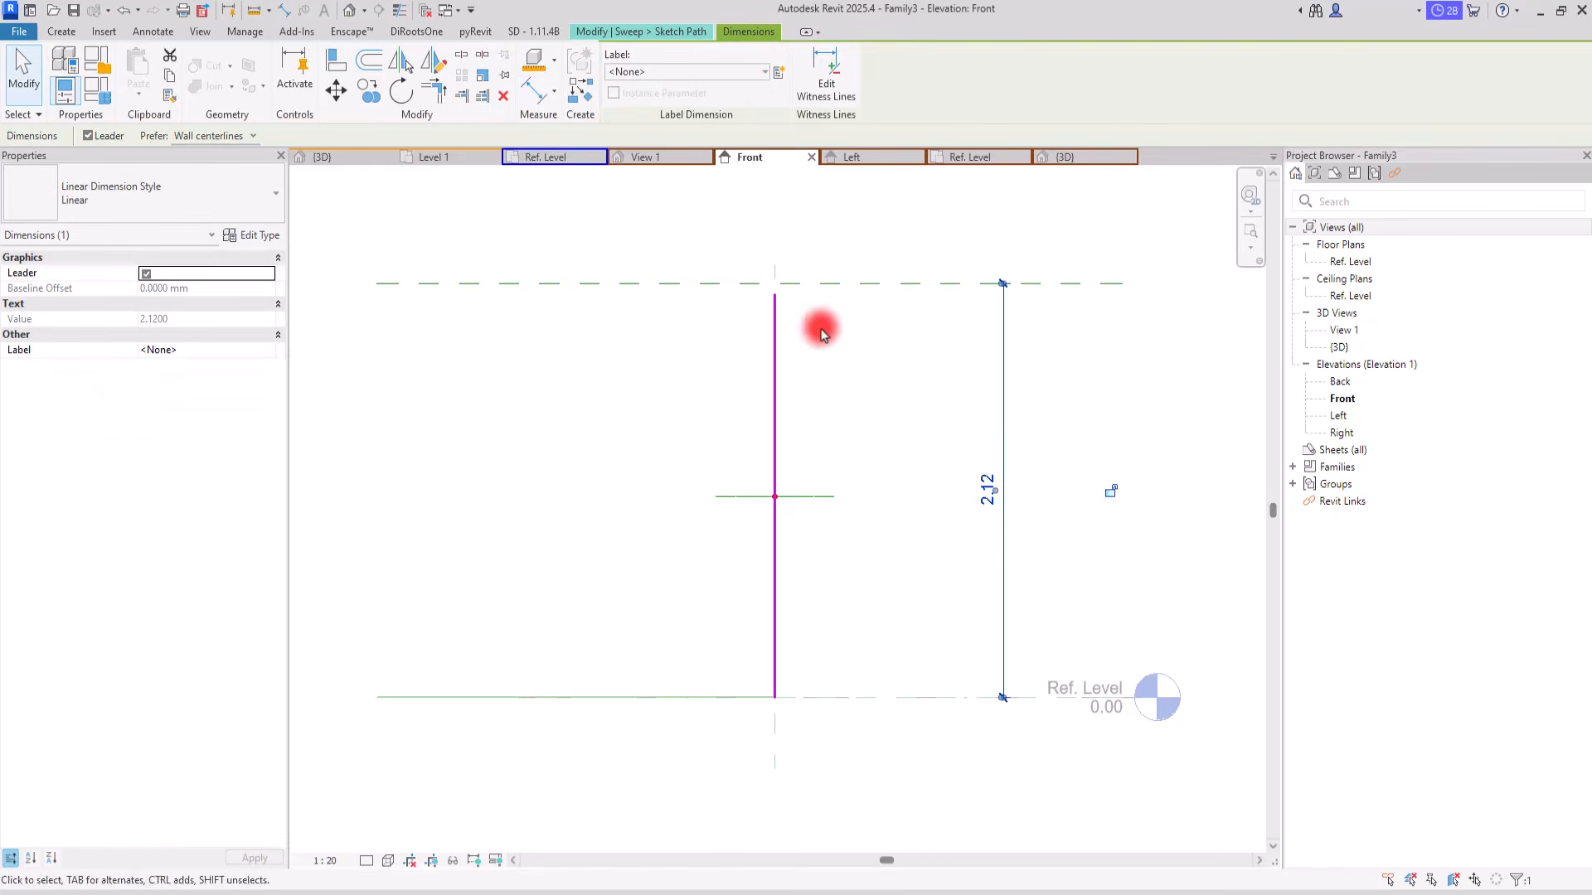
# Step: Label the height dimension with a new type parameter named H and finish the sweep path sketch
pyautogui.click(778, 72)
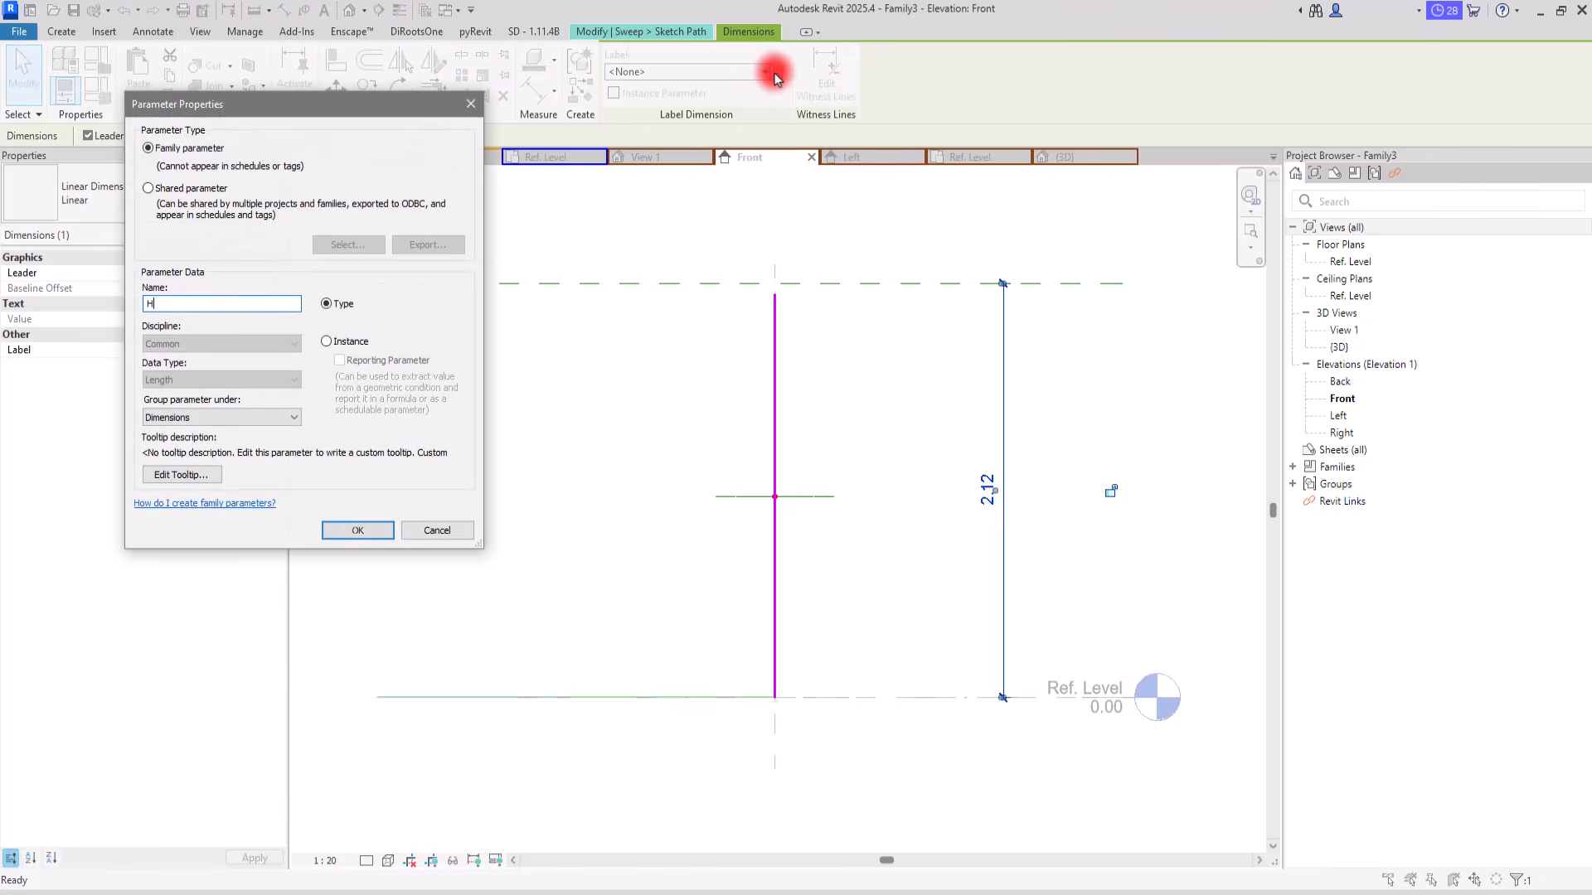
pyautogui.click(343, 533)
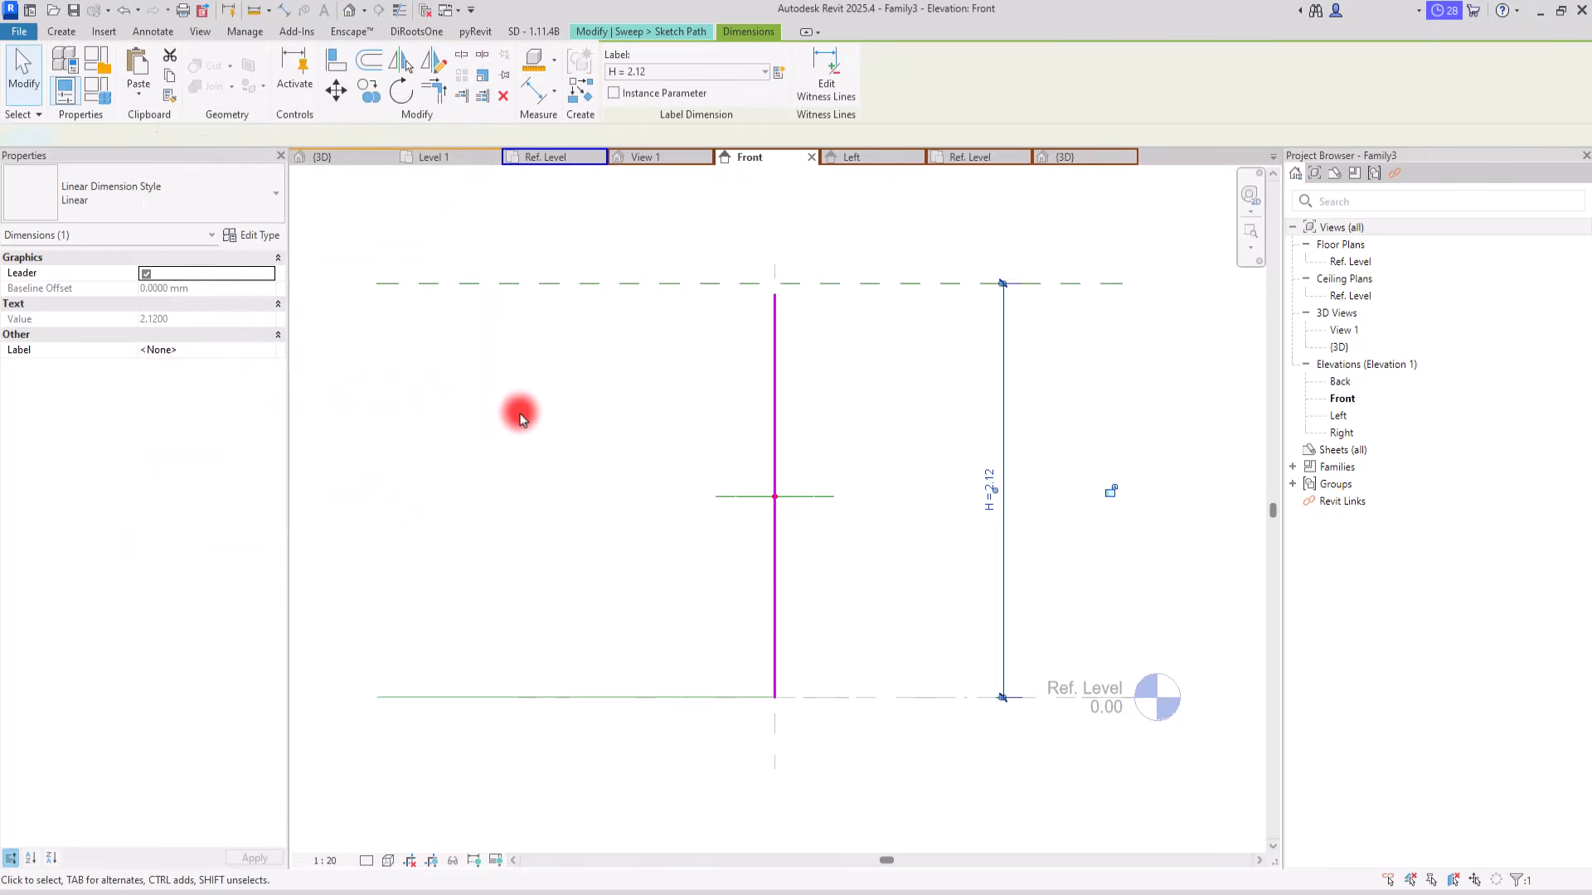
pyautogui.click(519, 423)
pyautogui.click(618, 89)
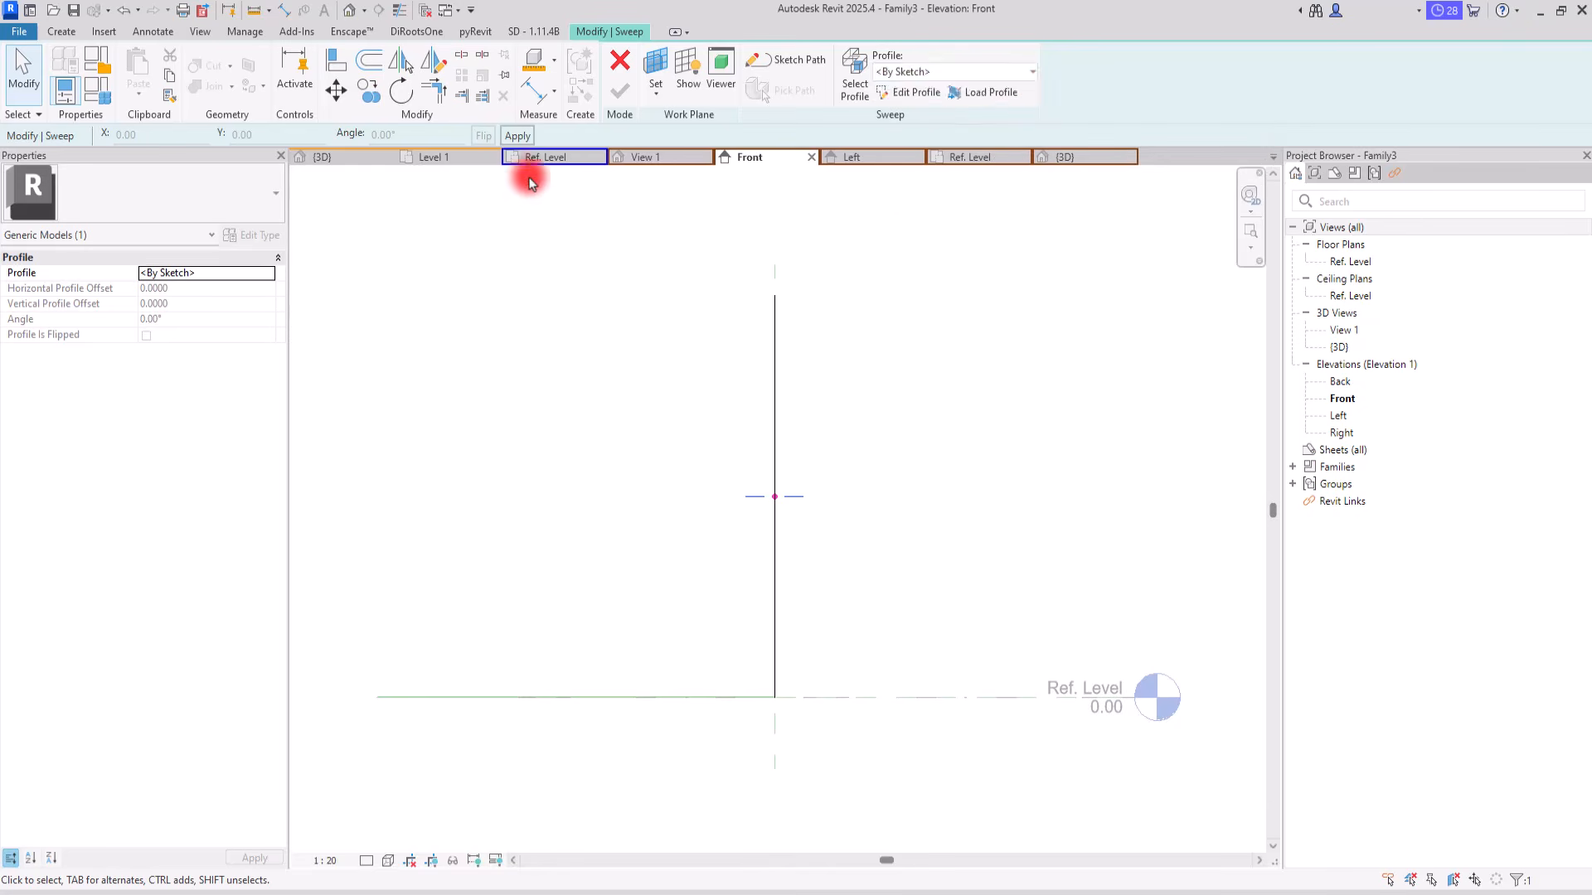
# Step: Load the T-shaped profile family Family2 into Family3 only
pyautogui.click(544, 156)
pyautogui.click(624, 73)
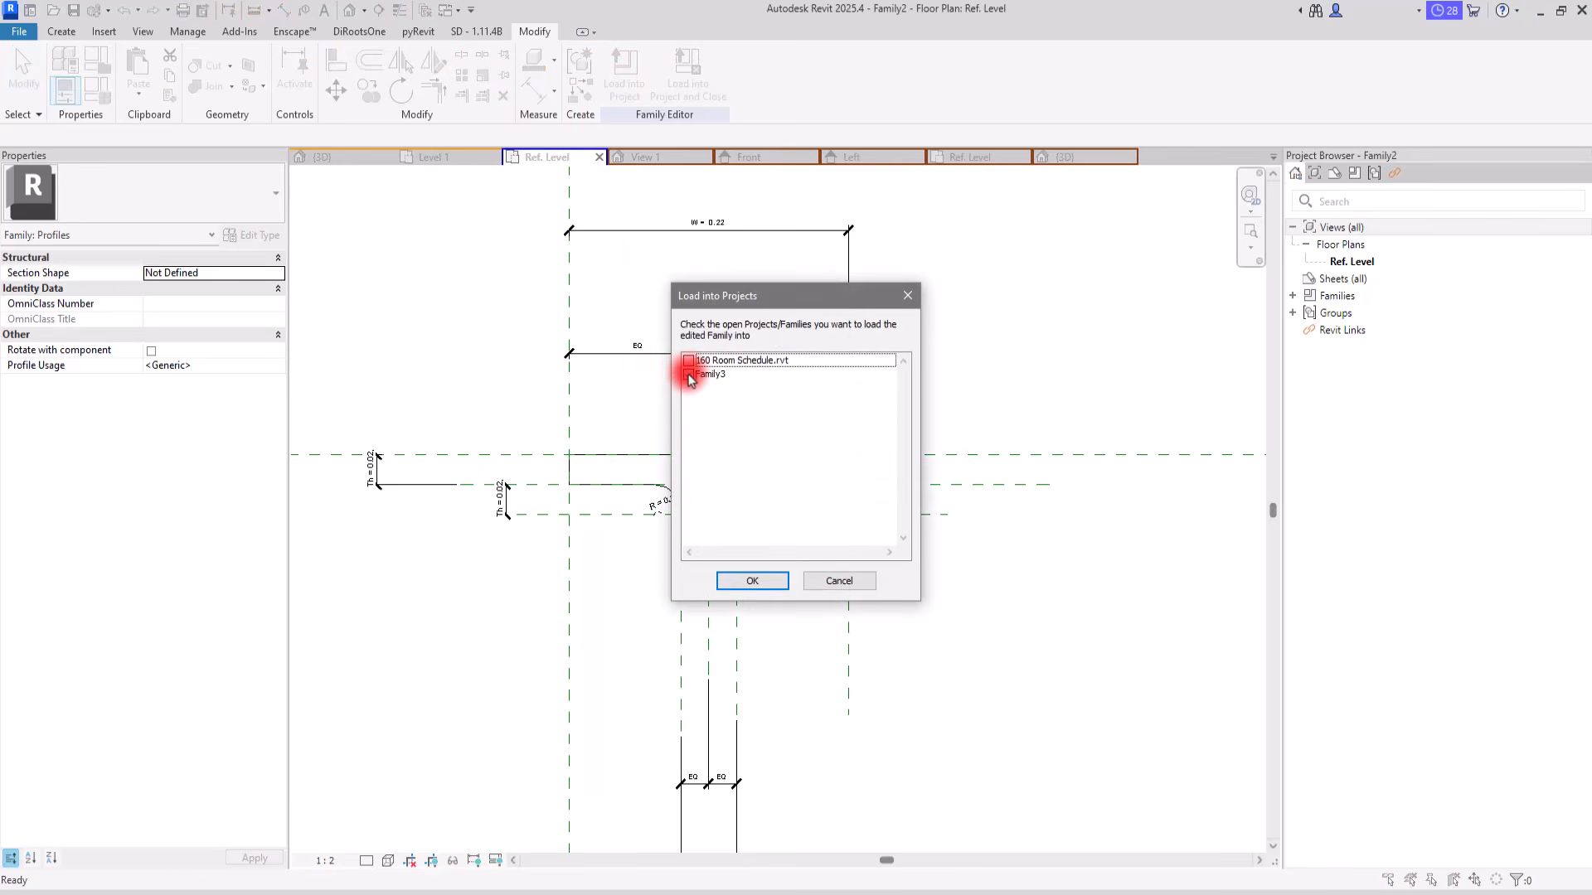
pyautogui.click(689, 375)
pyautogui.click(752, 578)
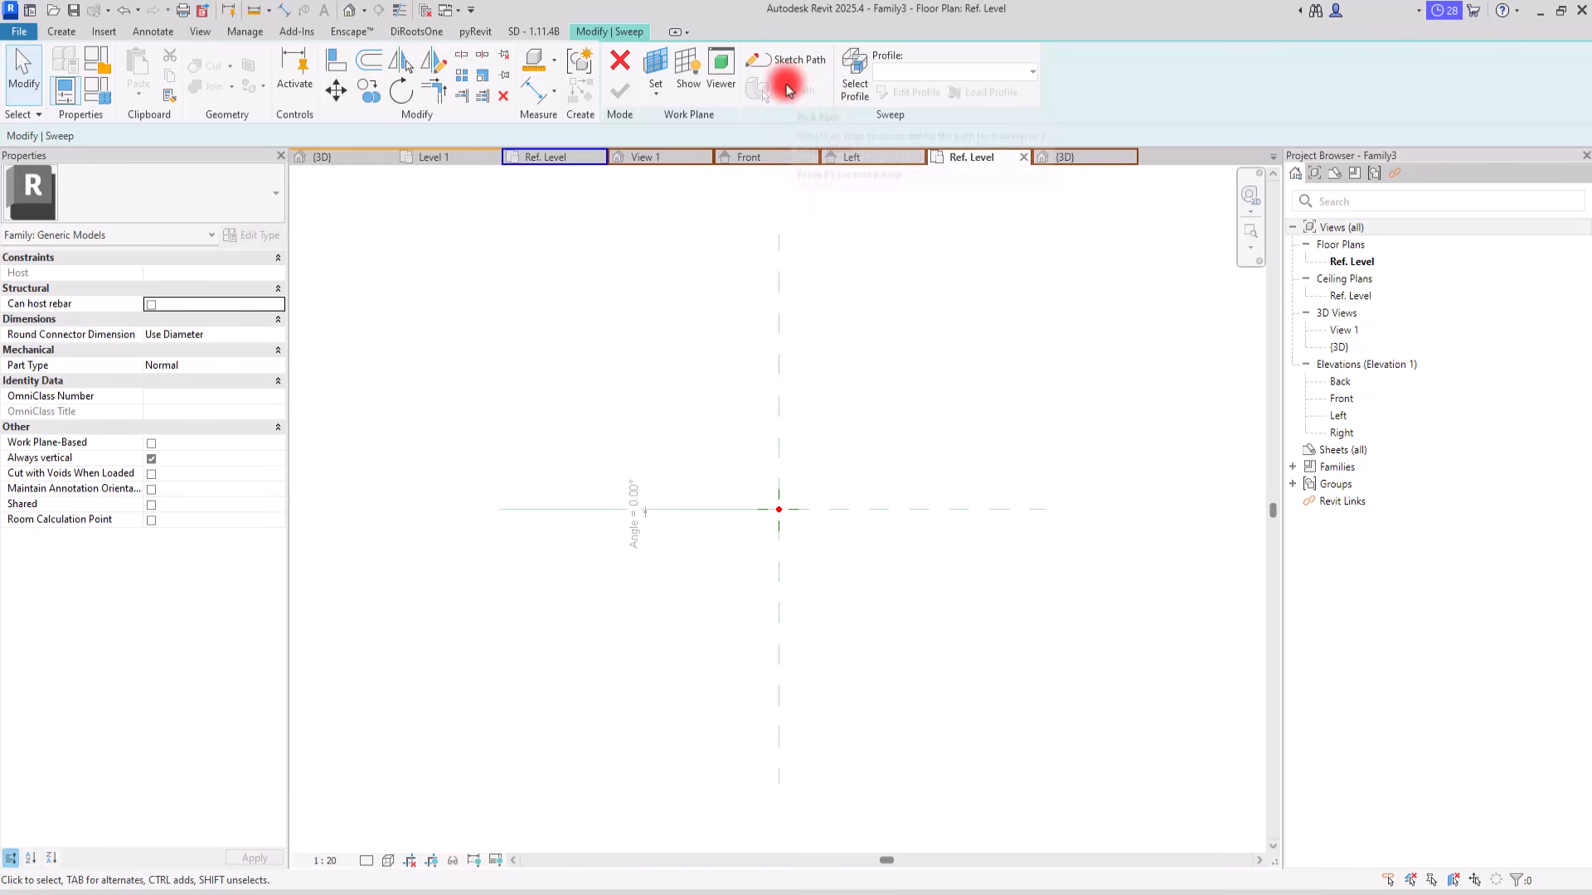
# Step: Assign the loaded Family2 profile to the sweep and finish the sweep
pyautogui.click(797, 505)
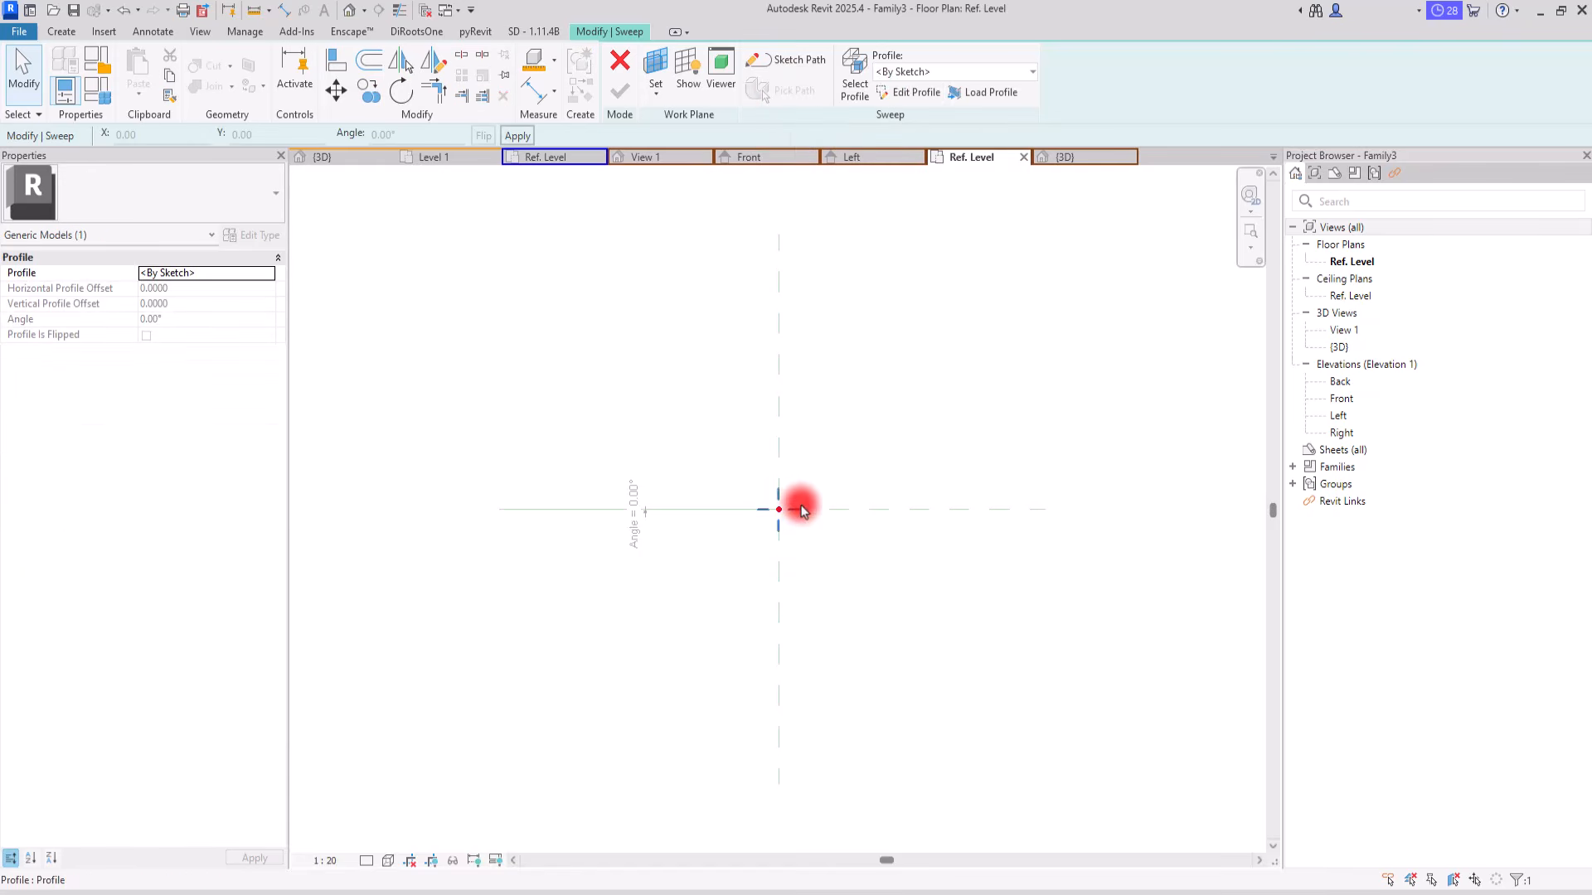
pyautogui.click(950, 73)
pyautogui.click(904, 110)
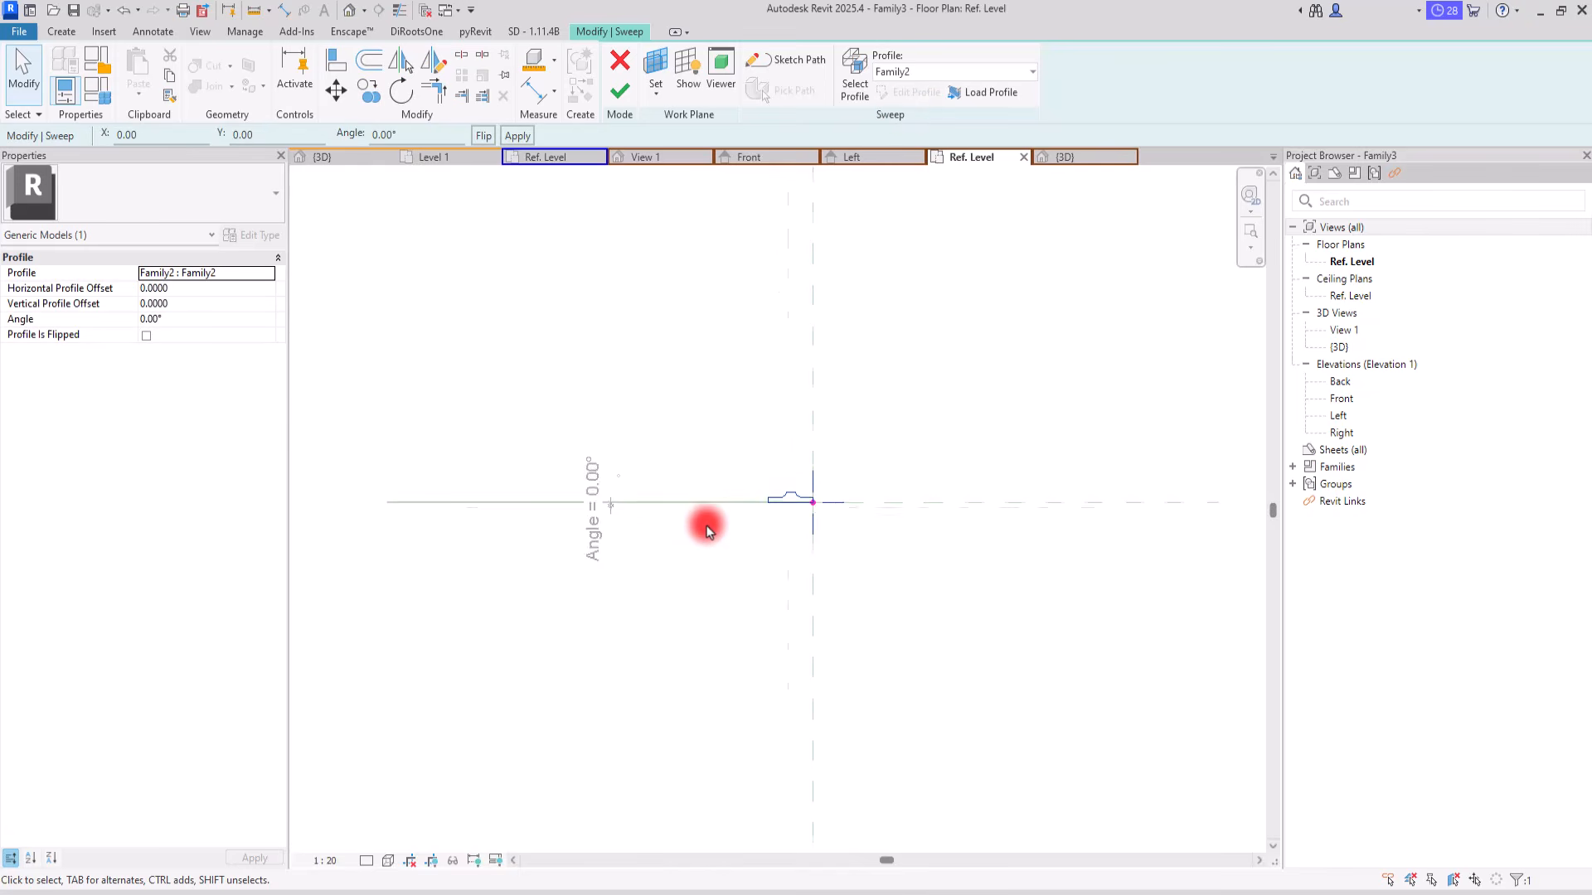
pyautogui.scroll(3, 707, 522)
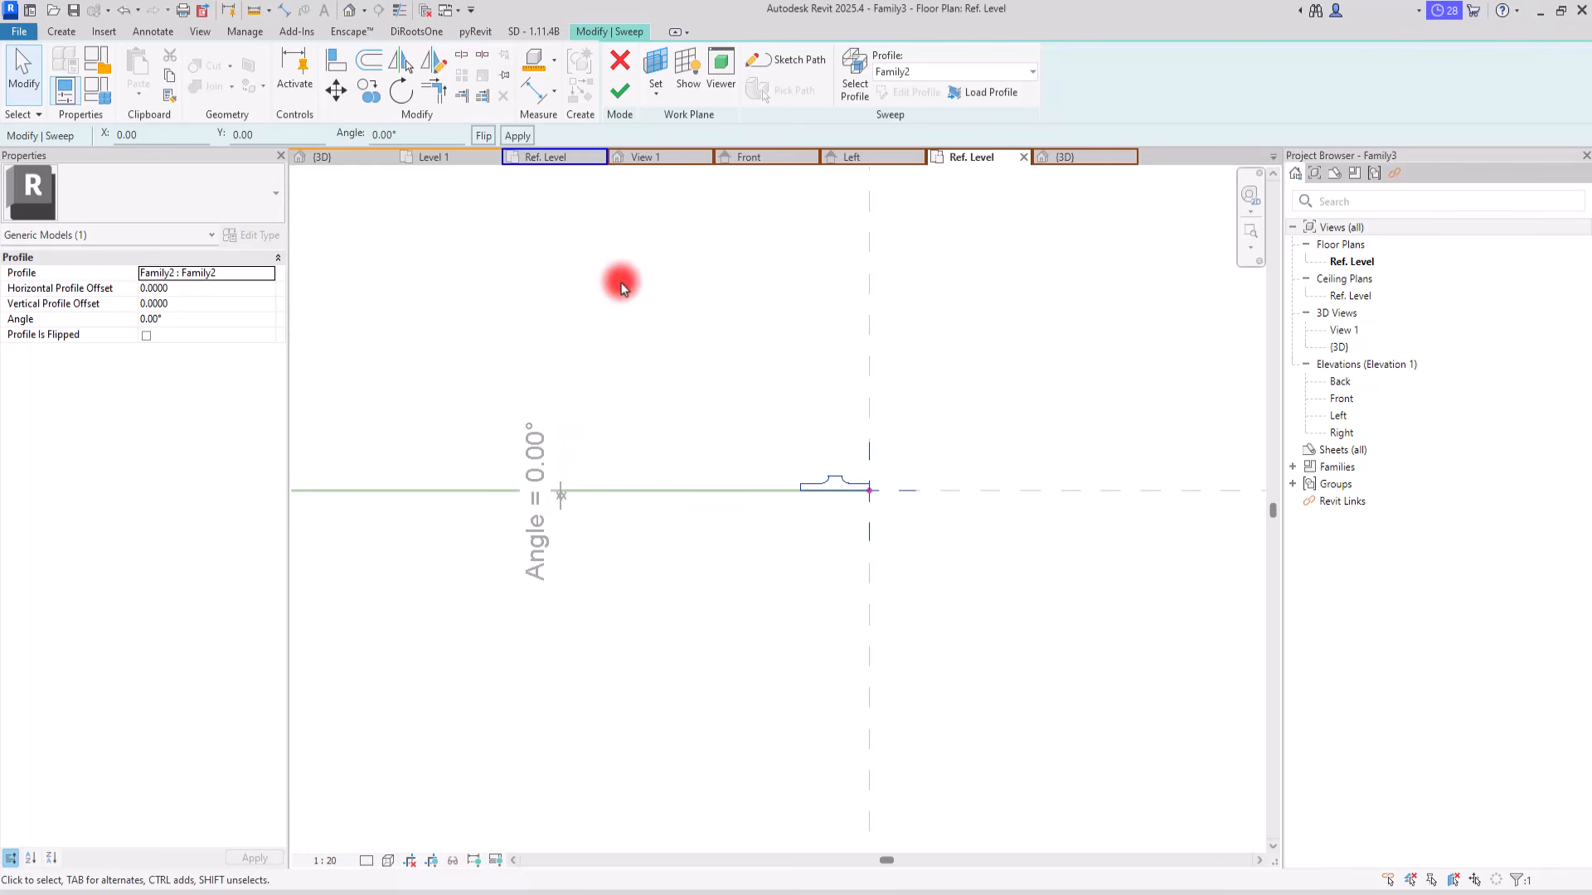
pyautogui.click(616, 87)
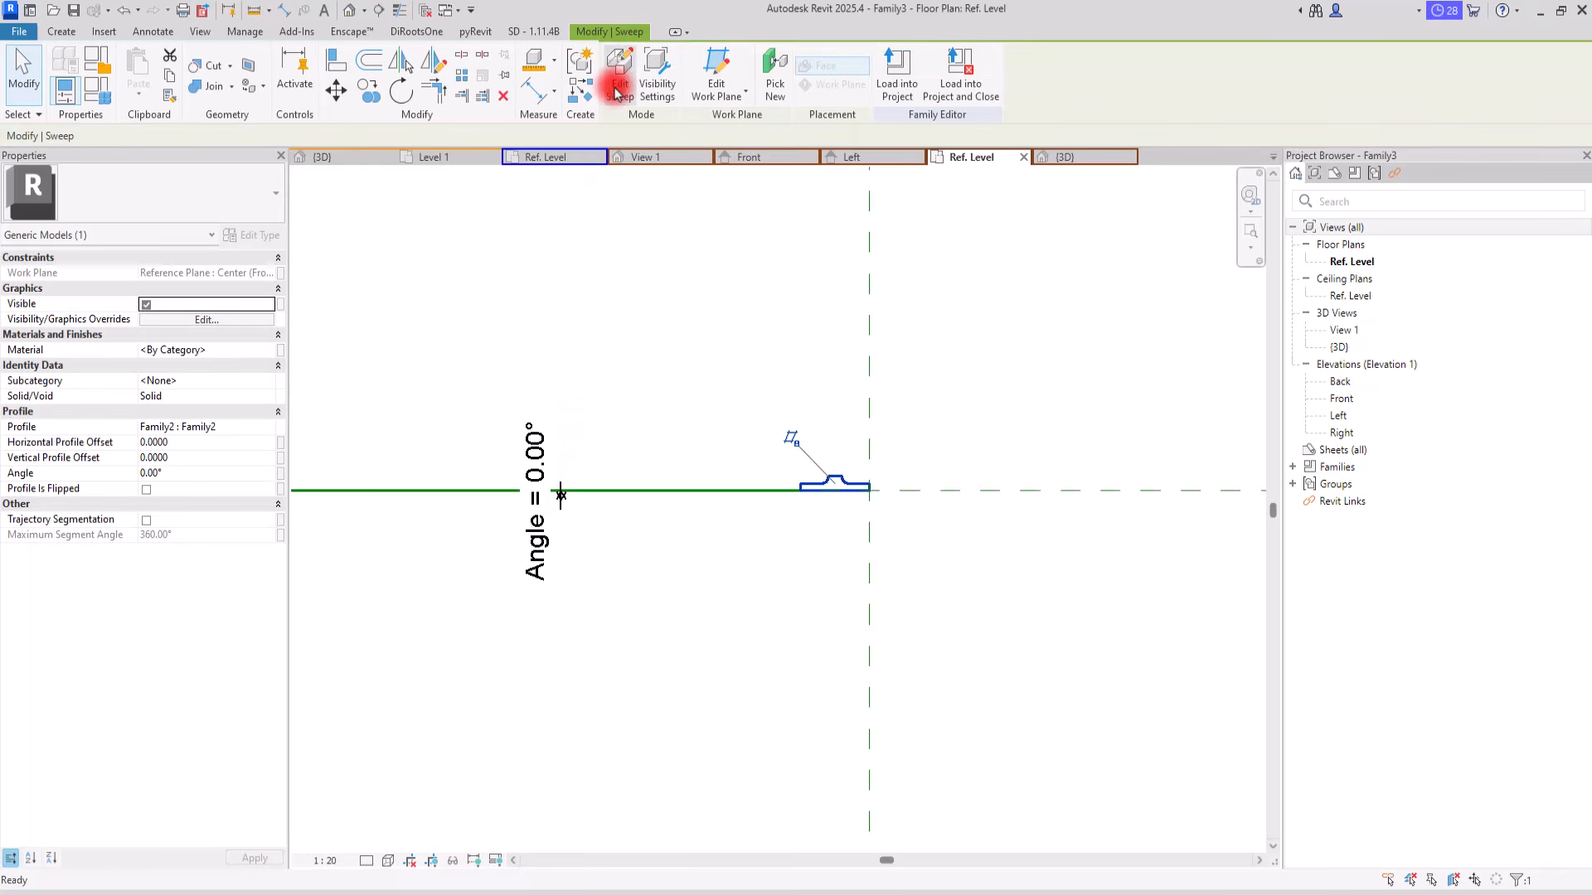
# Step: Inspect the finished sweep in the 3D view with Thin Lines switched on
pyautogui.click(1101, 159)
pyautogui.scroll(-1, 812, 327)
pyautogui.keyDown('shift'); pyautogui.moveTo(948, 467); pyautogui.dragTo(588, 470, button='middle'); pyautogui.keyUp('shift')
pyautogui.scroll(2, 851, 336)
pyautogui.scroll(5, 838, 309)
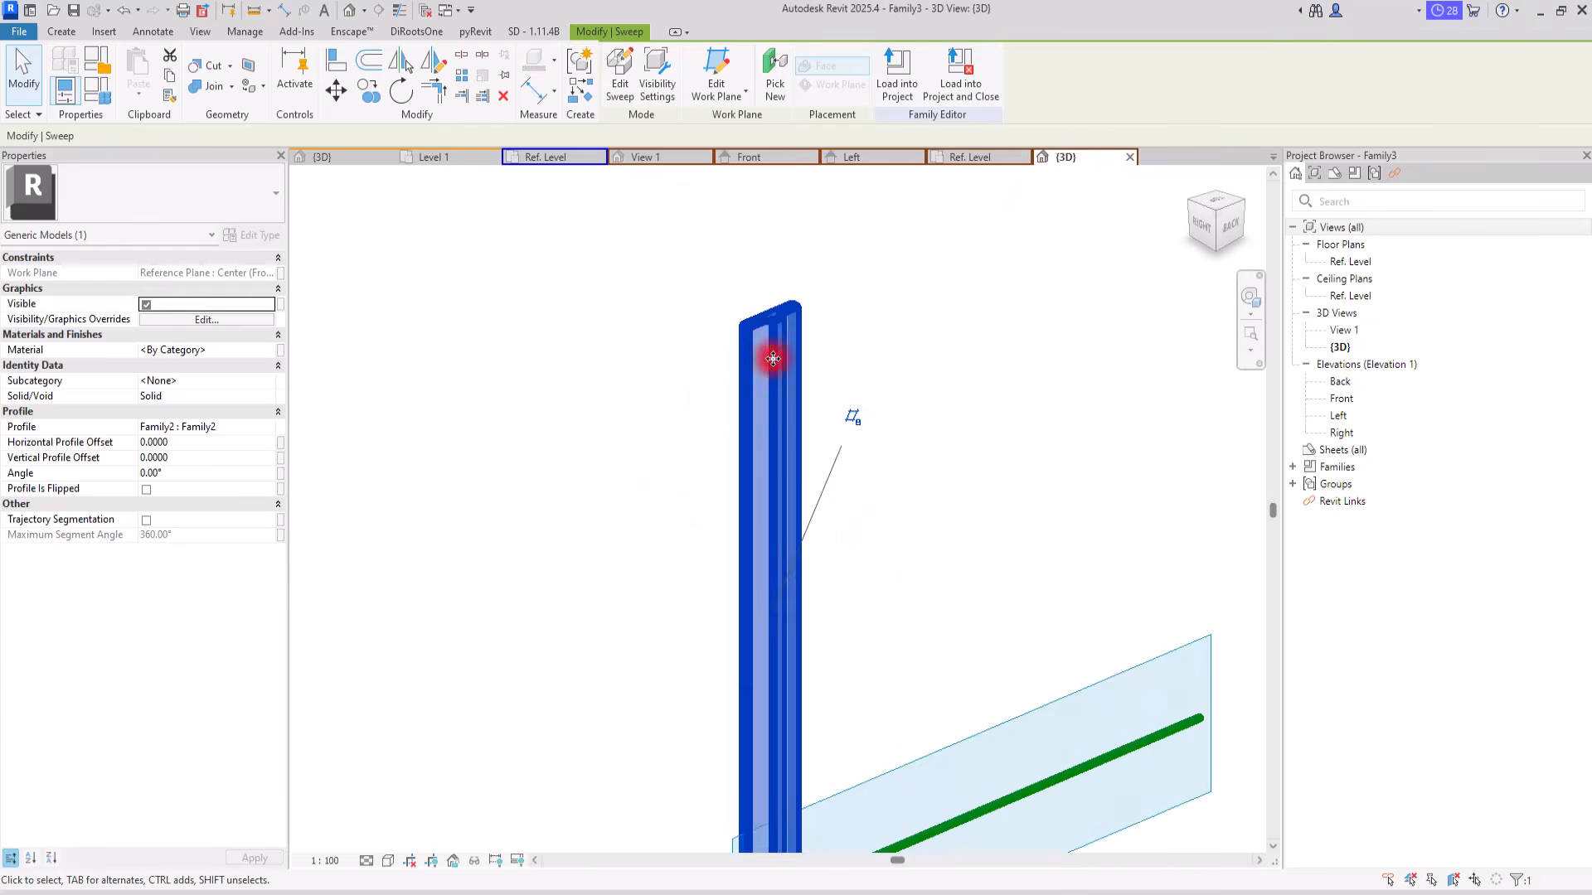
pyautogui.click(395, 13)
pyautogui.scroll(-7, 622, 274)
pyautogui.moveTo(760, 321)
pyautogui.keyDown('shift'); pyautogui.mouseDown(button='middle')
pyautogui.moveTo(444, 356)
pyautogui.moveTo(785, 373)
pyautogui.moveTo(766, 325)
pyautogui.mouseUp(button='middle'); pyautogui.keyUp('shift')
# Step: Set the Angle parameter to 20° in the family types while viewing the Ref. Level plan
pyautogui.click(968, 157)
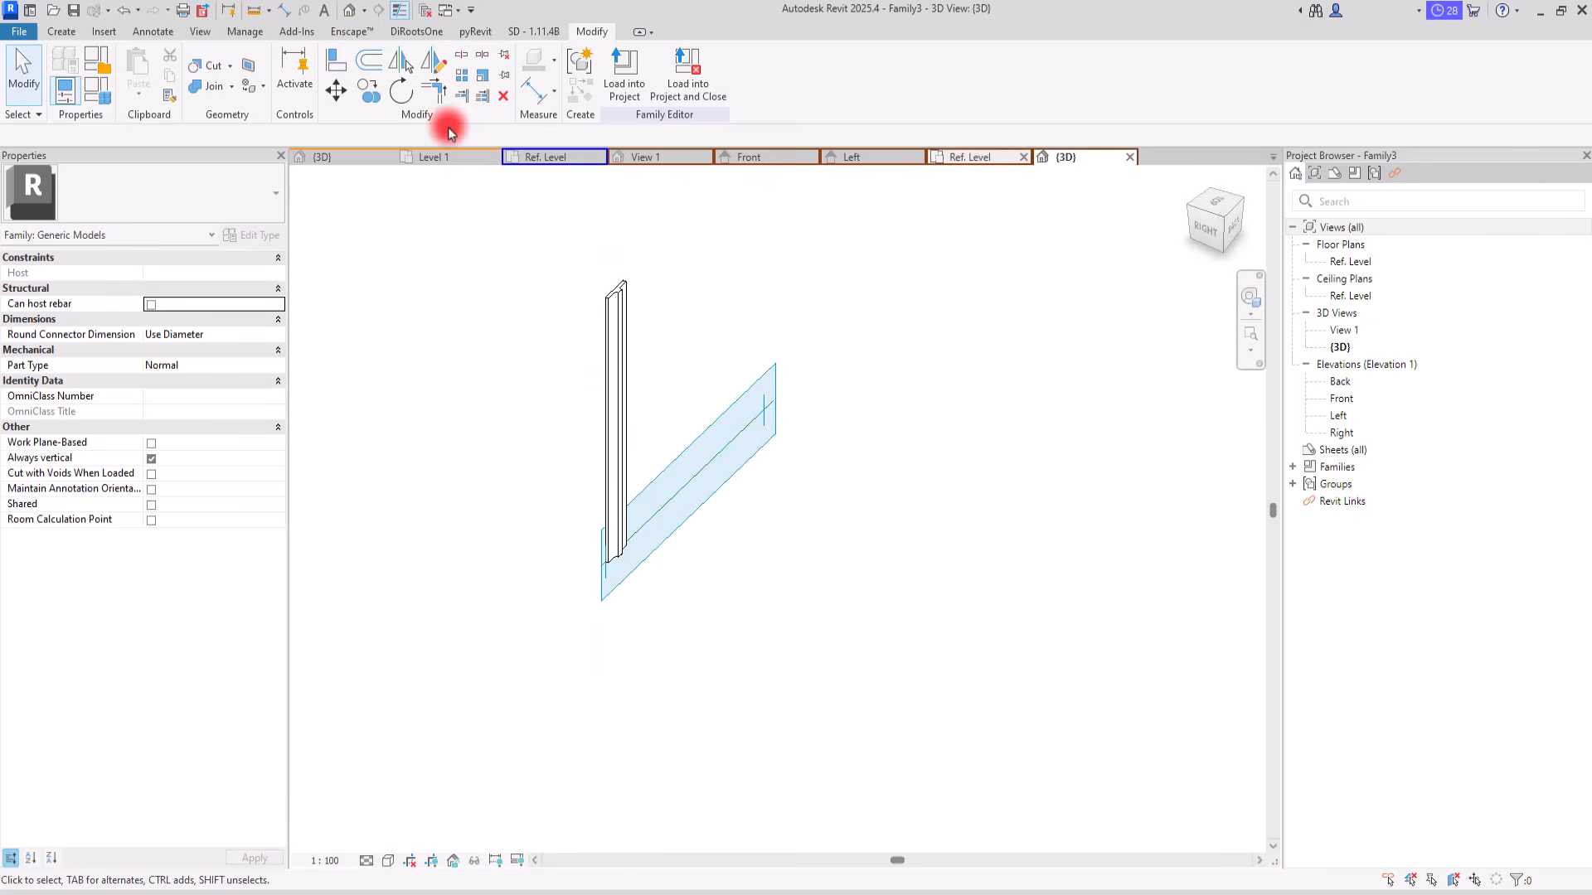
pyautogui.click(94, 89)
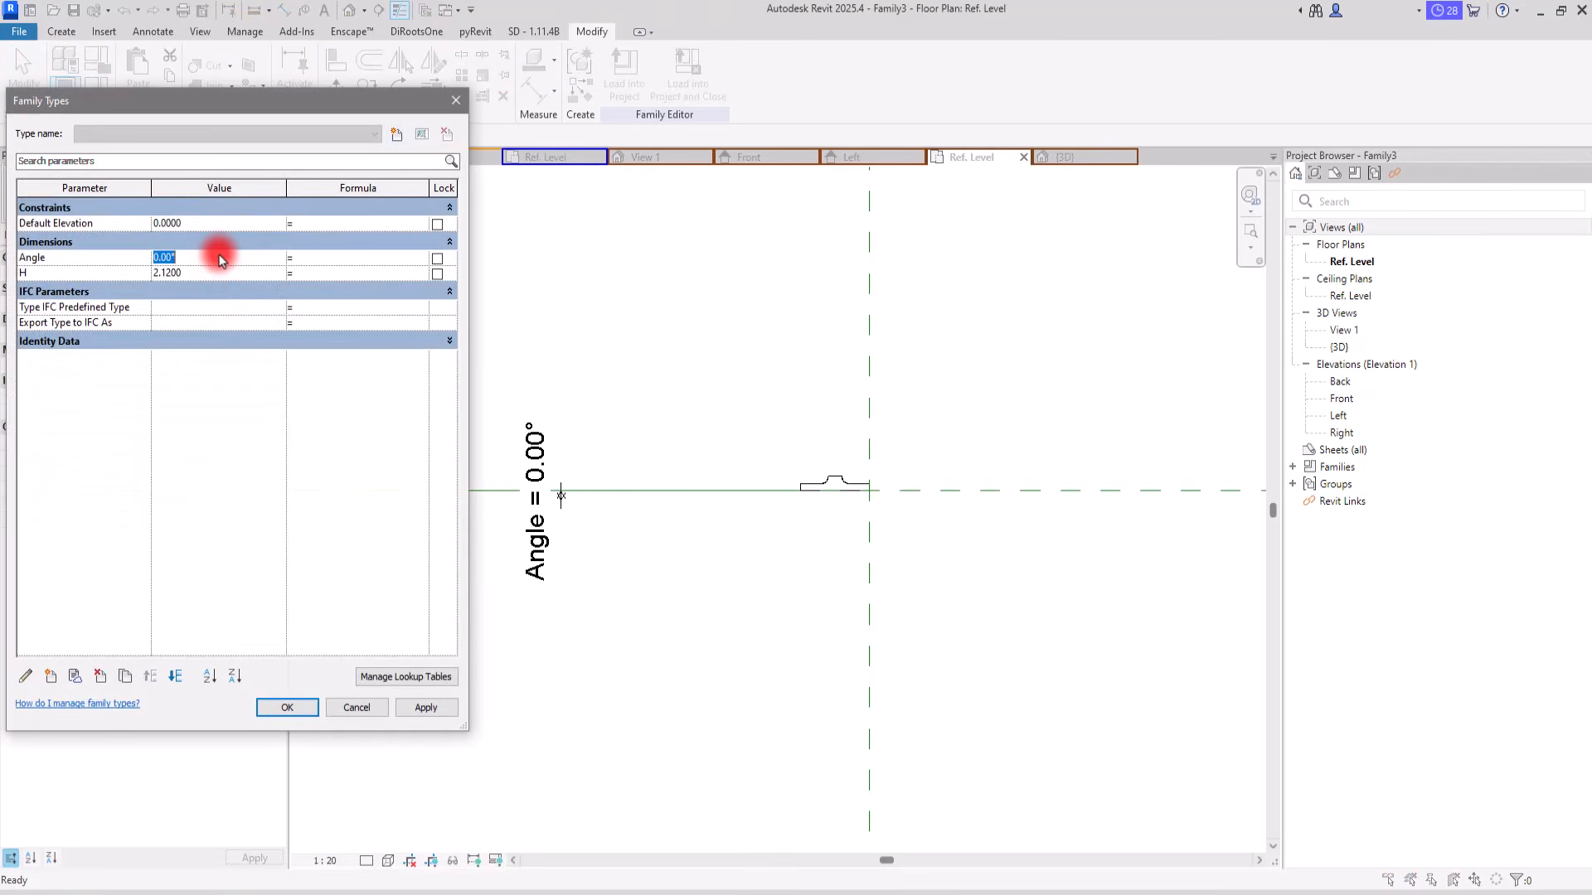
pyautogui.click(221, 259)
pyautogui.write('20')
pyautogui.click(426, 707)
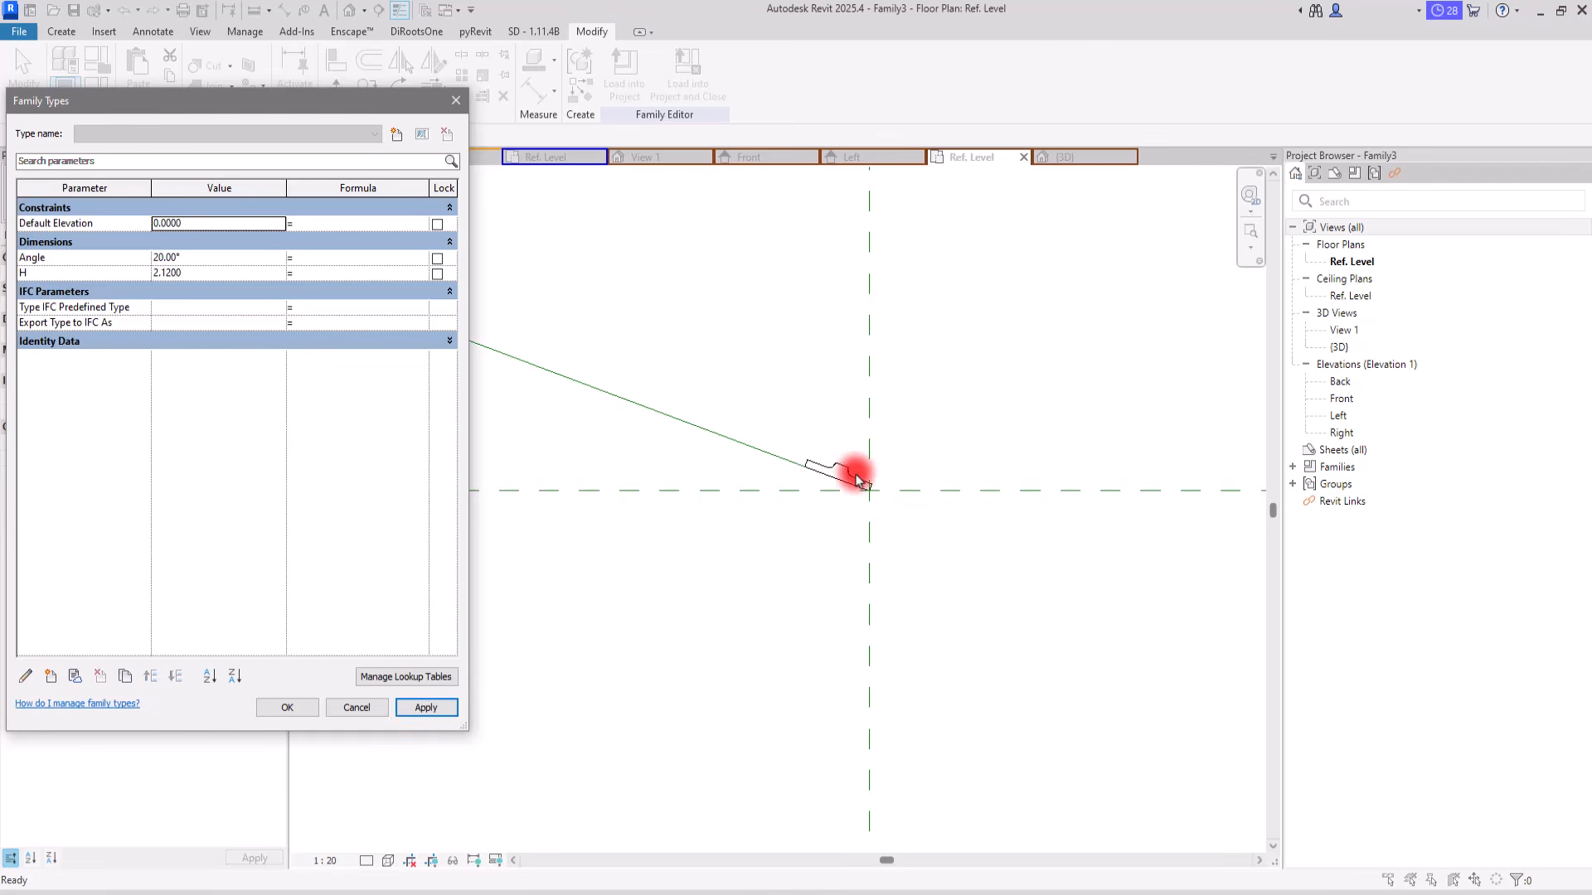
pyautogui.moveTo(248, 107); pyautogui.dragTo(473, 149)
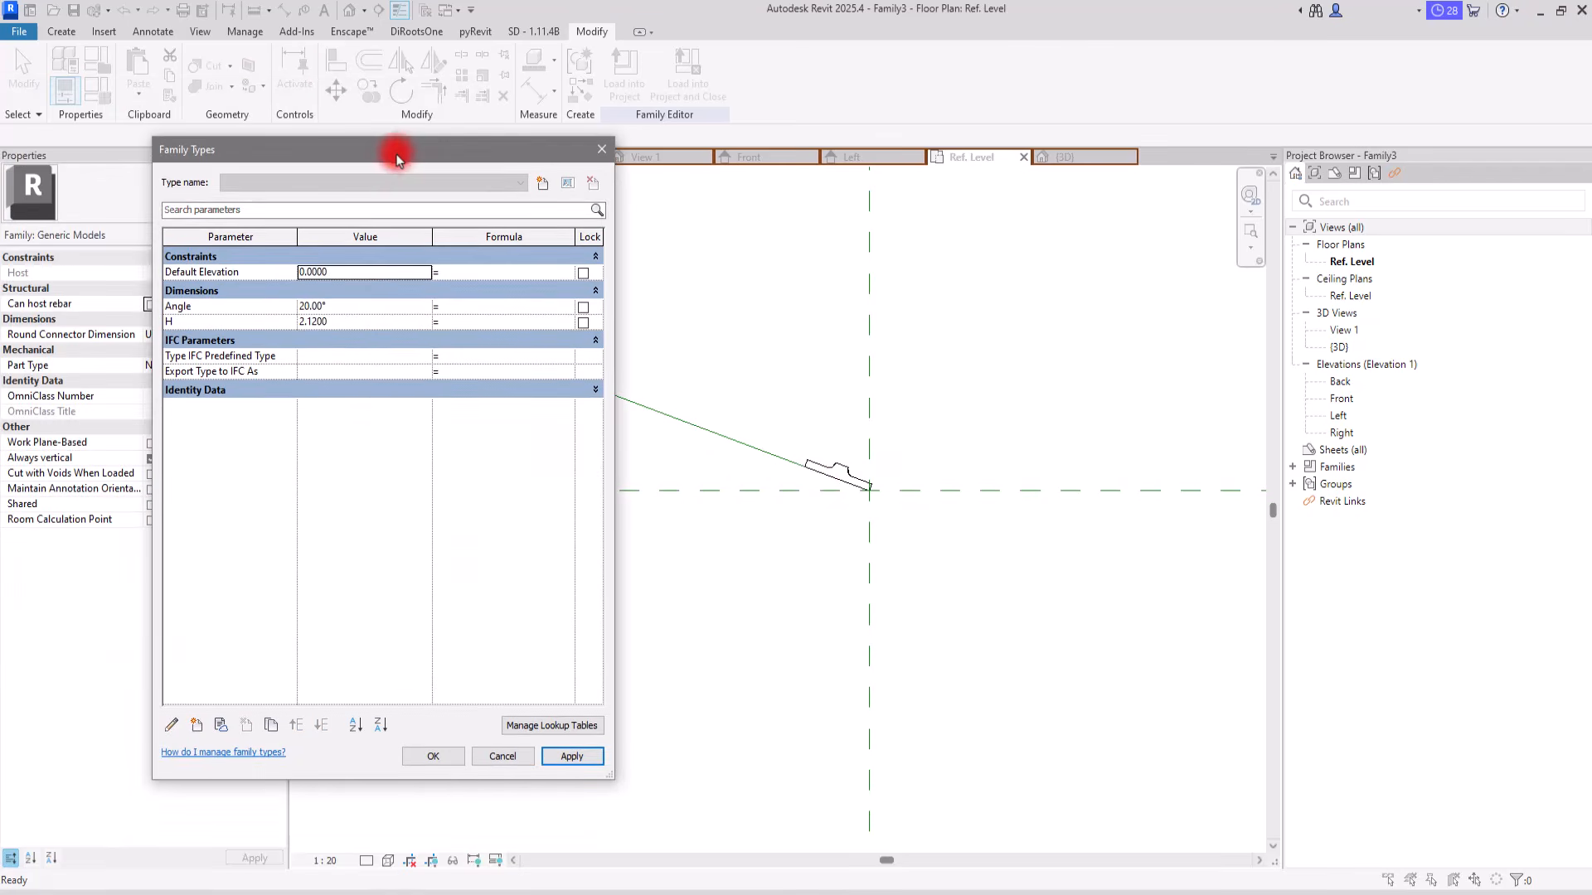
pyautogui.click(433, 756)
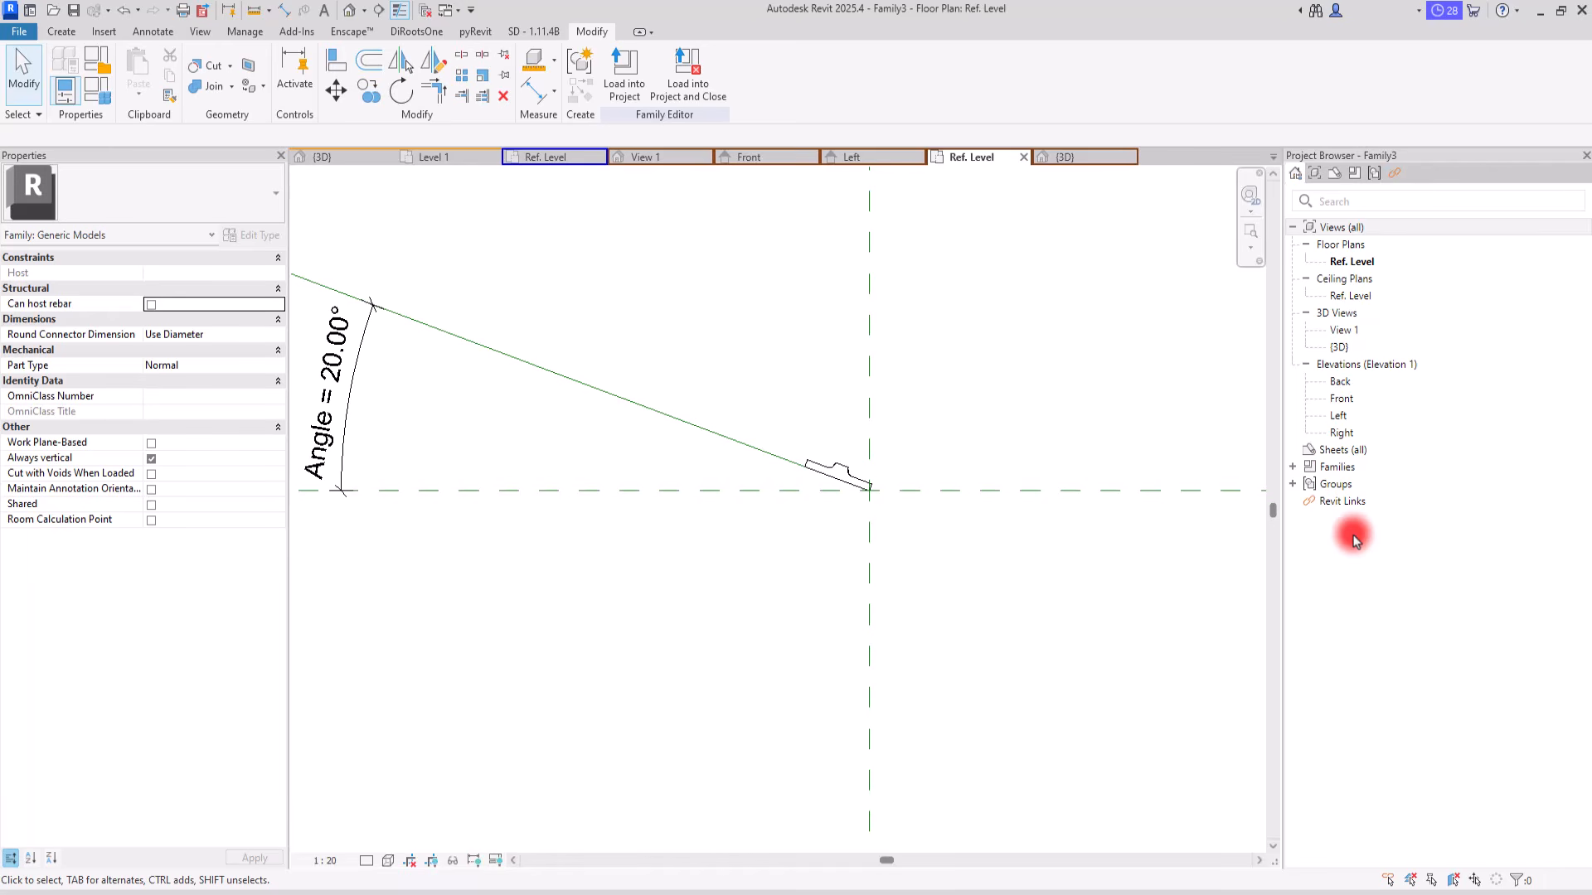
# Step: Open the type properties of the Family2 type listed under the family's loaded profiles
pyautogui.click(1293, 467)
pyautogui.click(1296, 470)
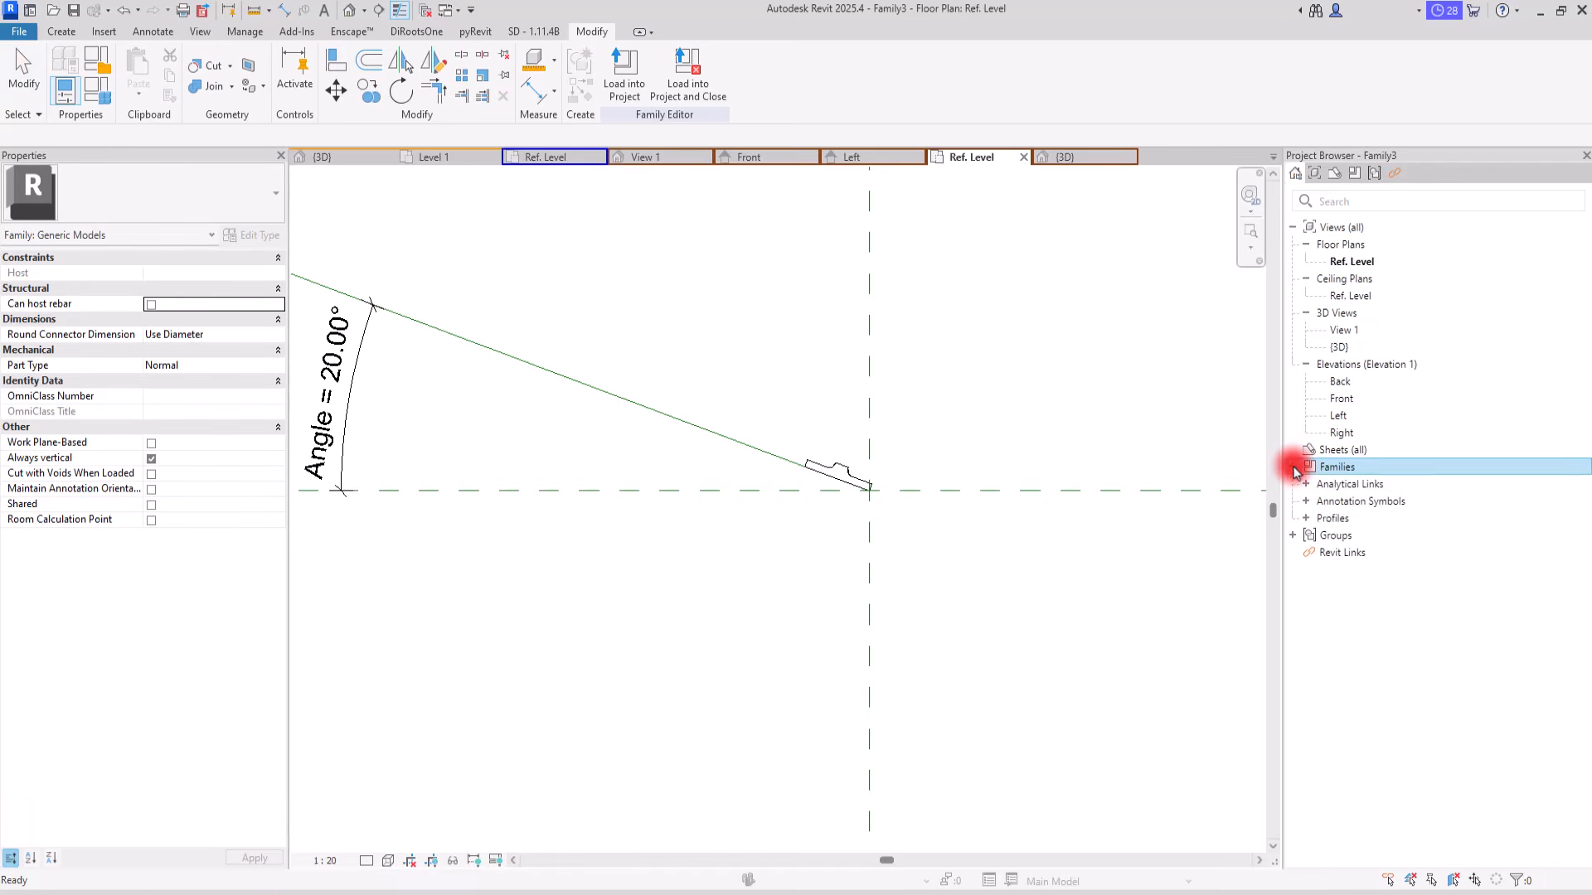
pyautogui.doubleClick(1325, 519)
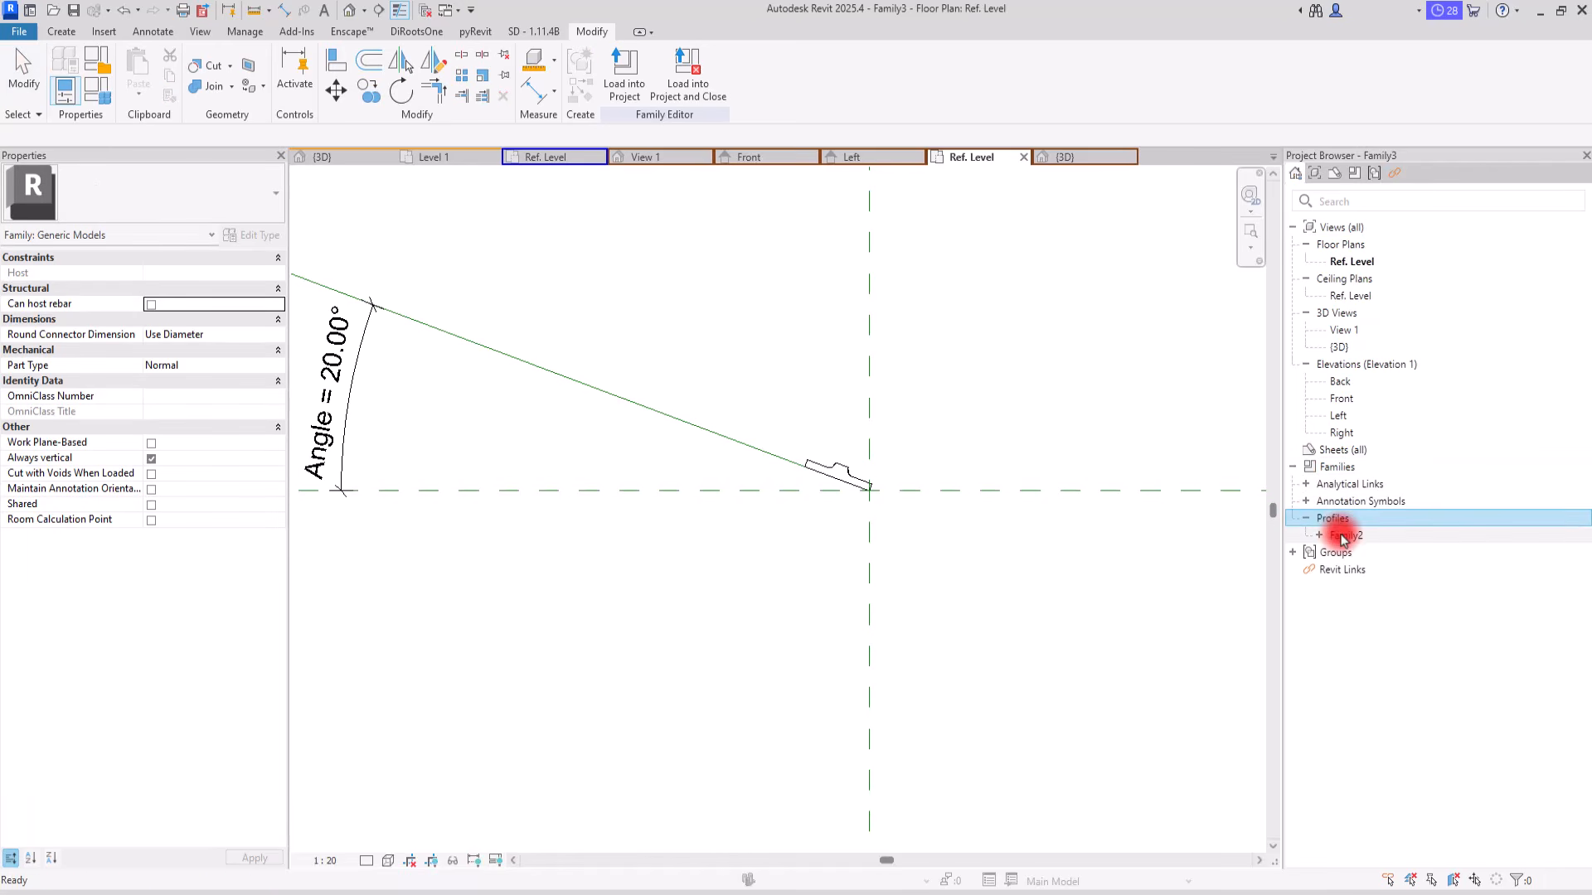
pyautogui.click(1334, 536)
pyautogui.doubleClick(1337, 537)
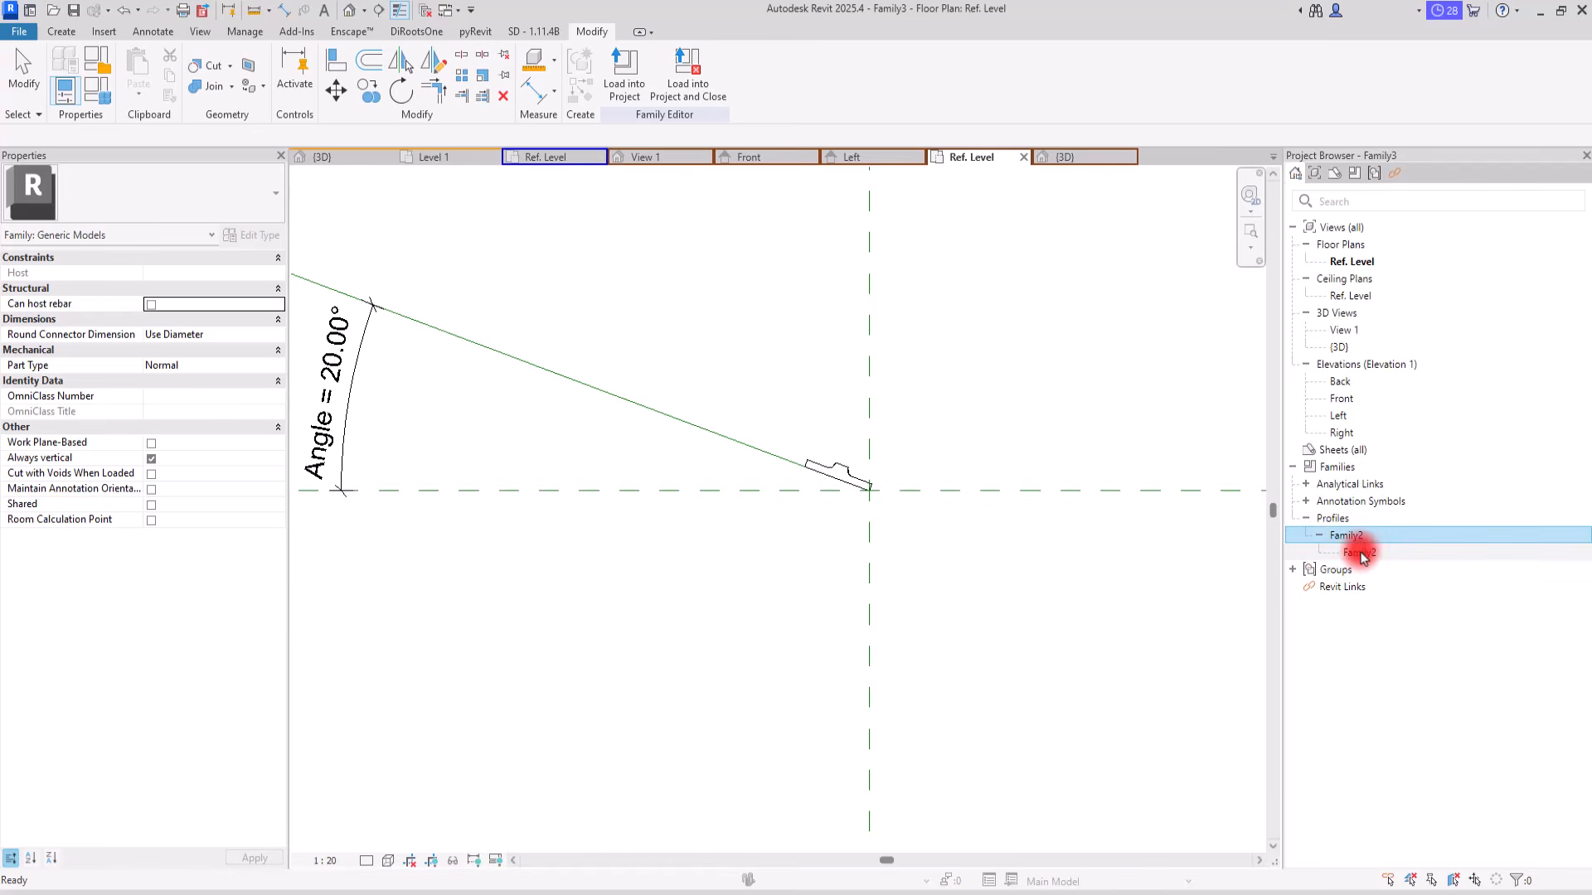
pyautogui.rightClick(1362, 556)
pyautogui.click(1403, 693)
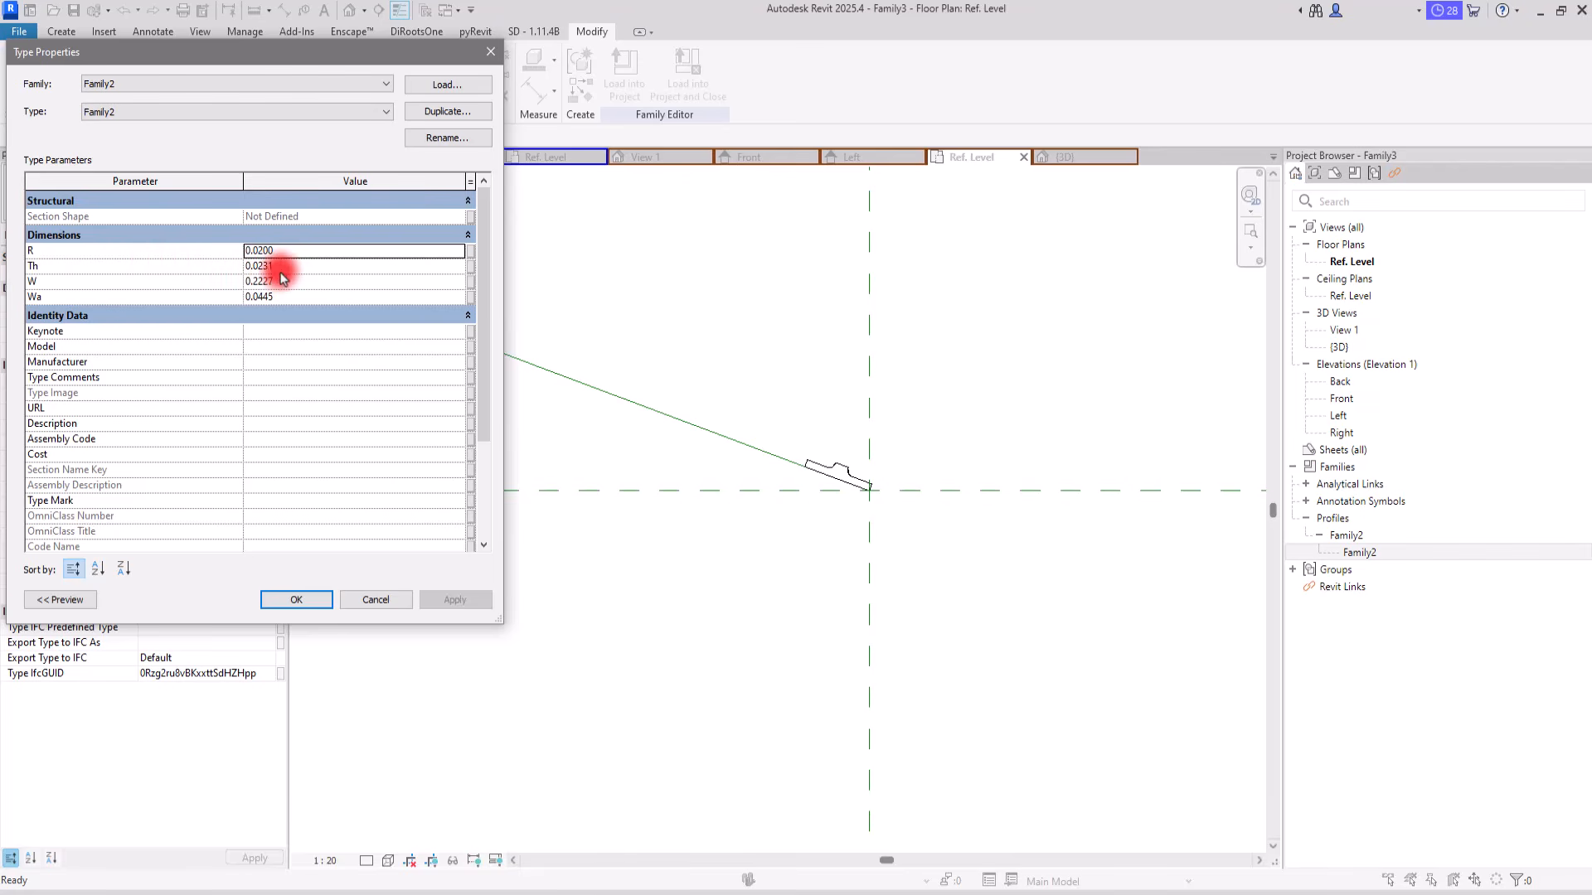
# Step: Associate the profile's W dimension with a new type parameter named W
pyautogui.click(470, 281)
pyautogui.click(649, 495)
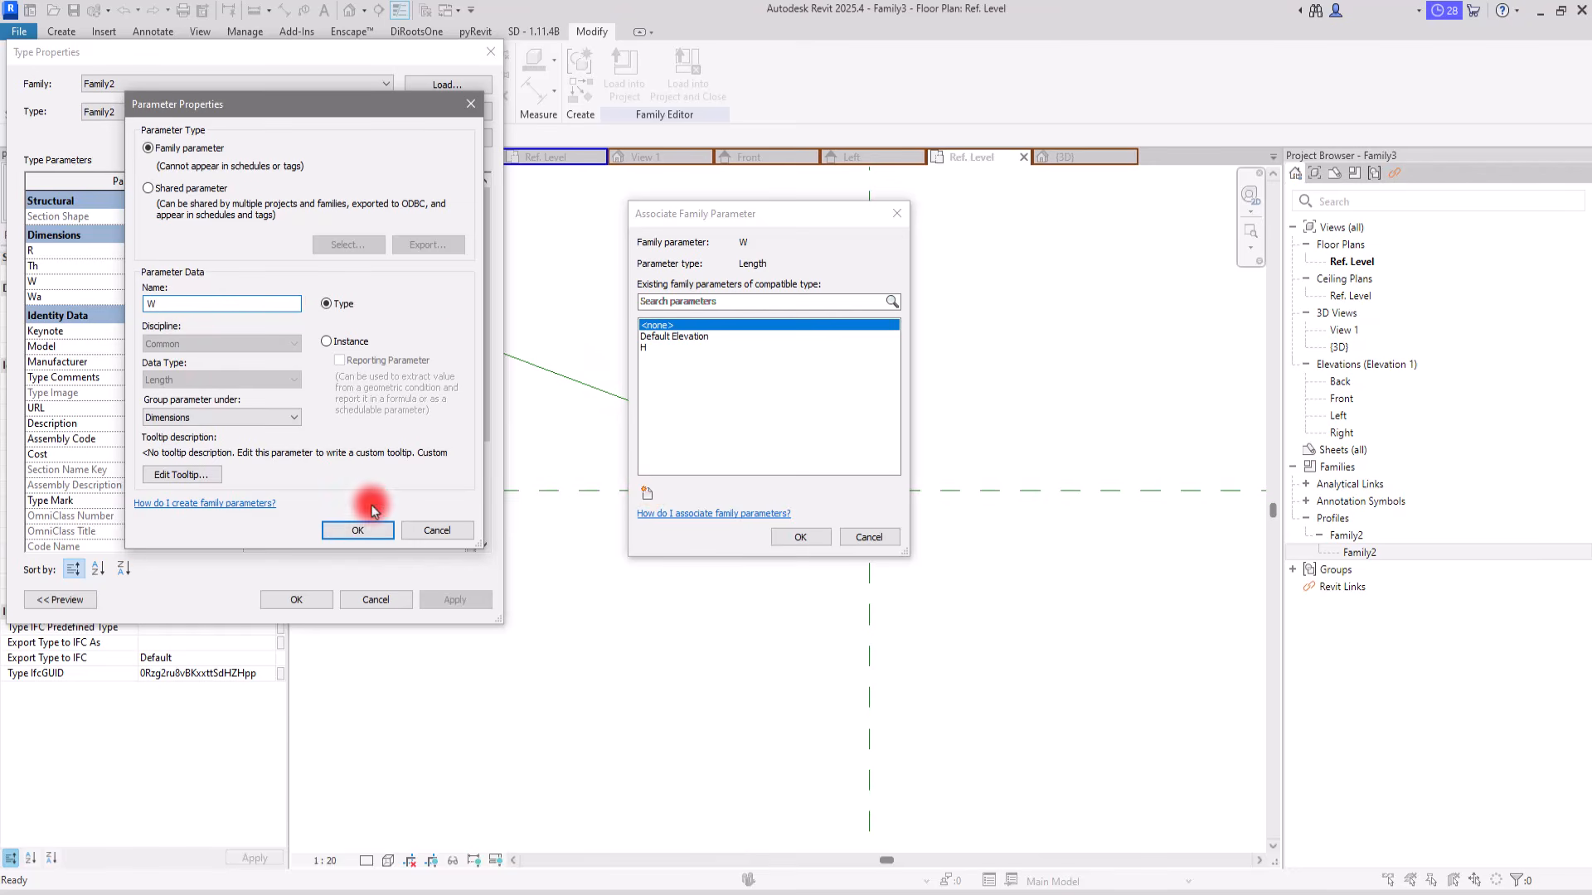
pyautogui.click(357, 529)
pyautogui.click(797, 538)
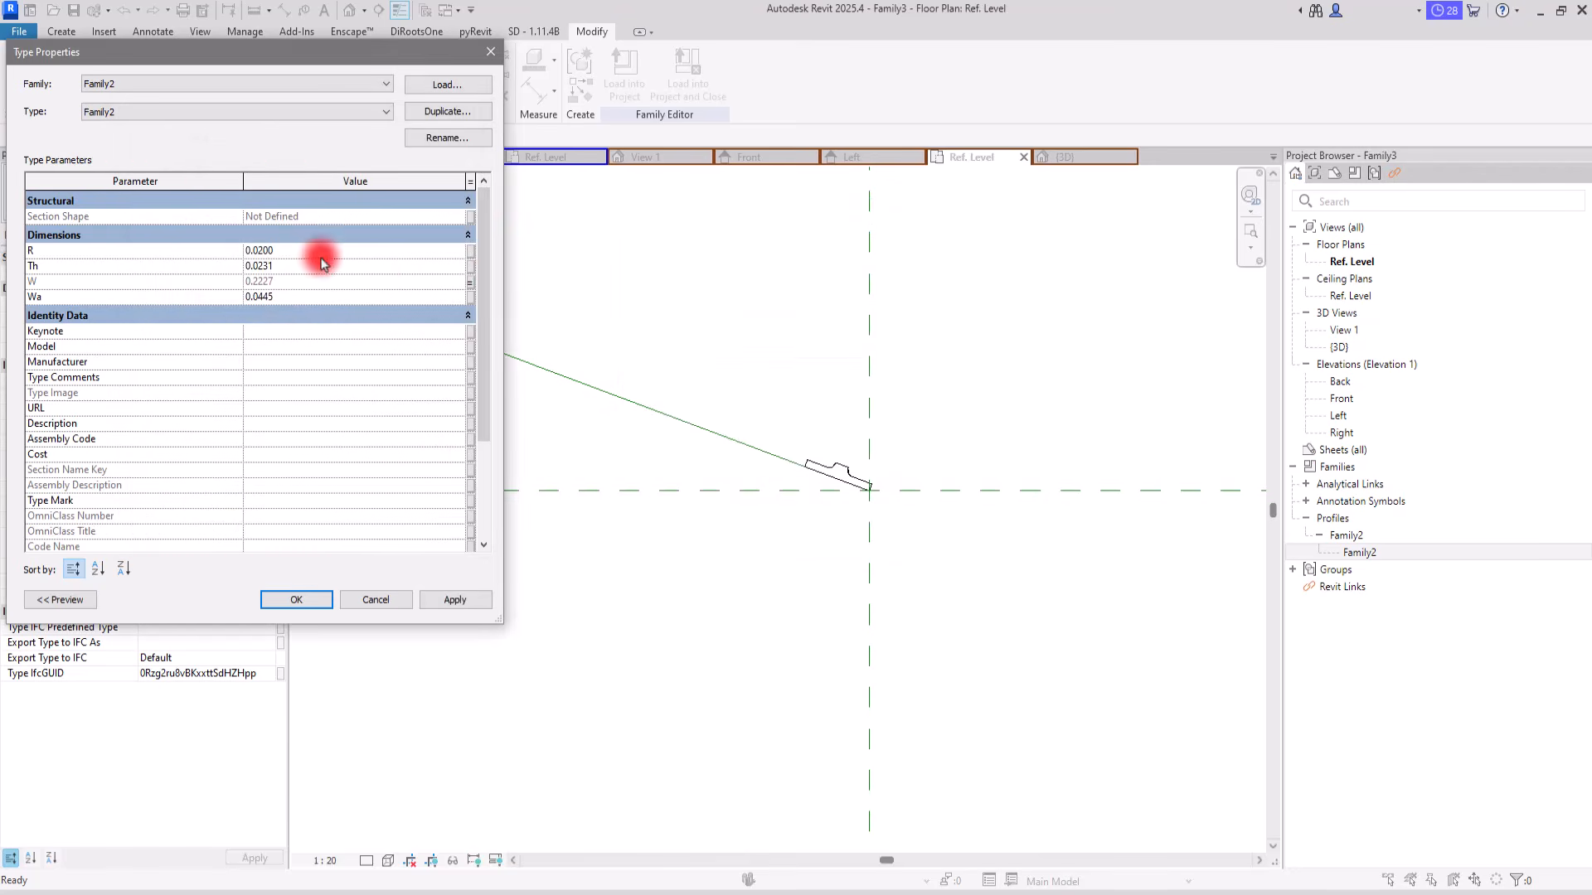
# Step: Associate the profile's Th dimension with a new type parameter named TH
pyautogui.click(470, 265)
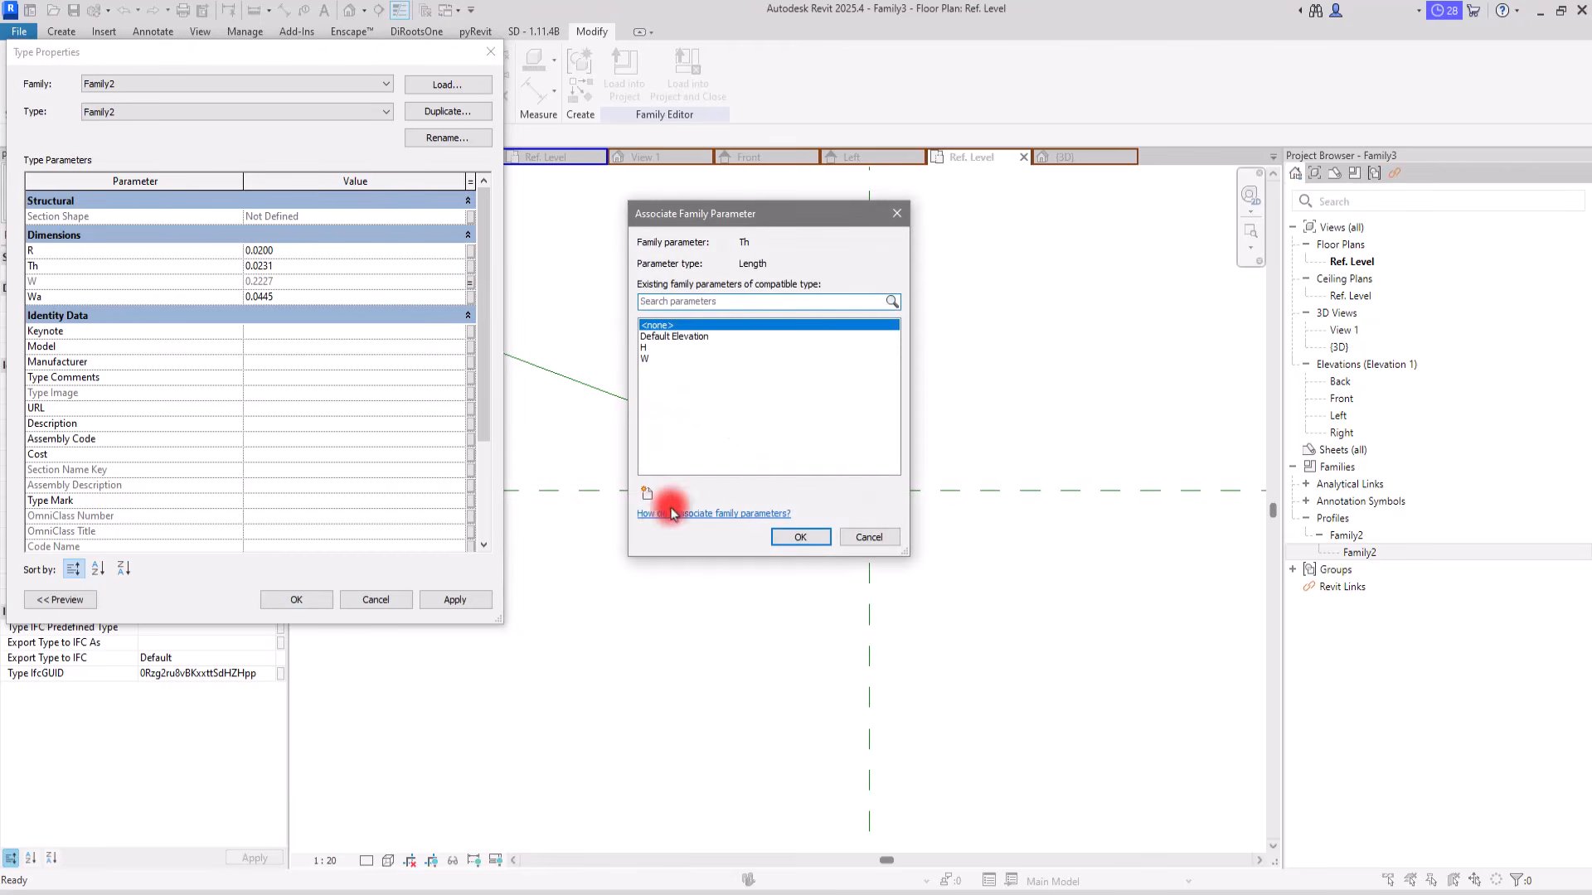
pyautogui.click(650, 495)
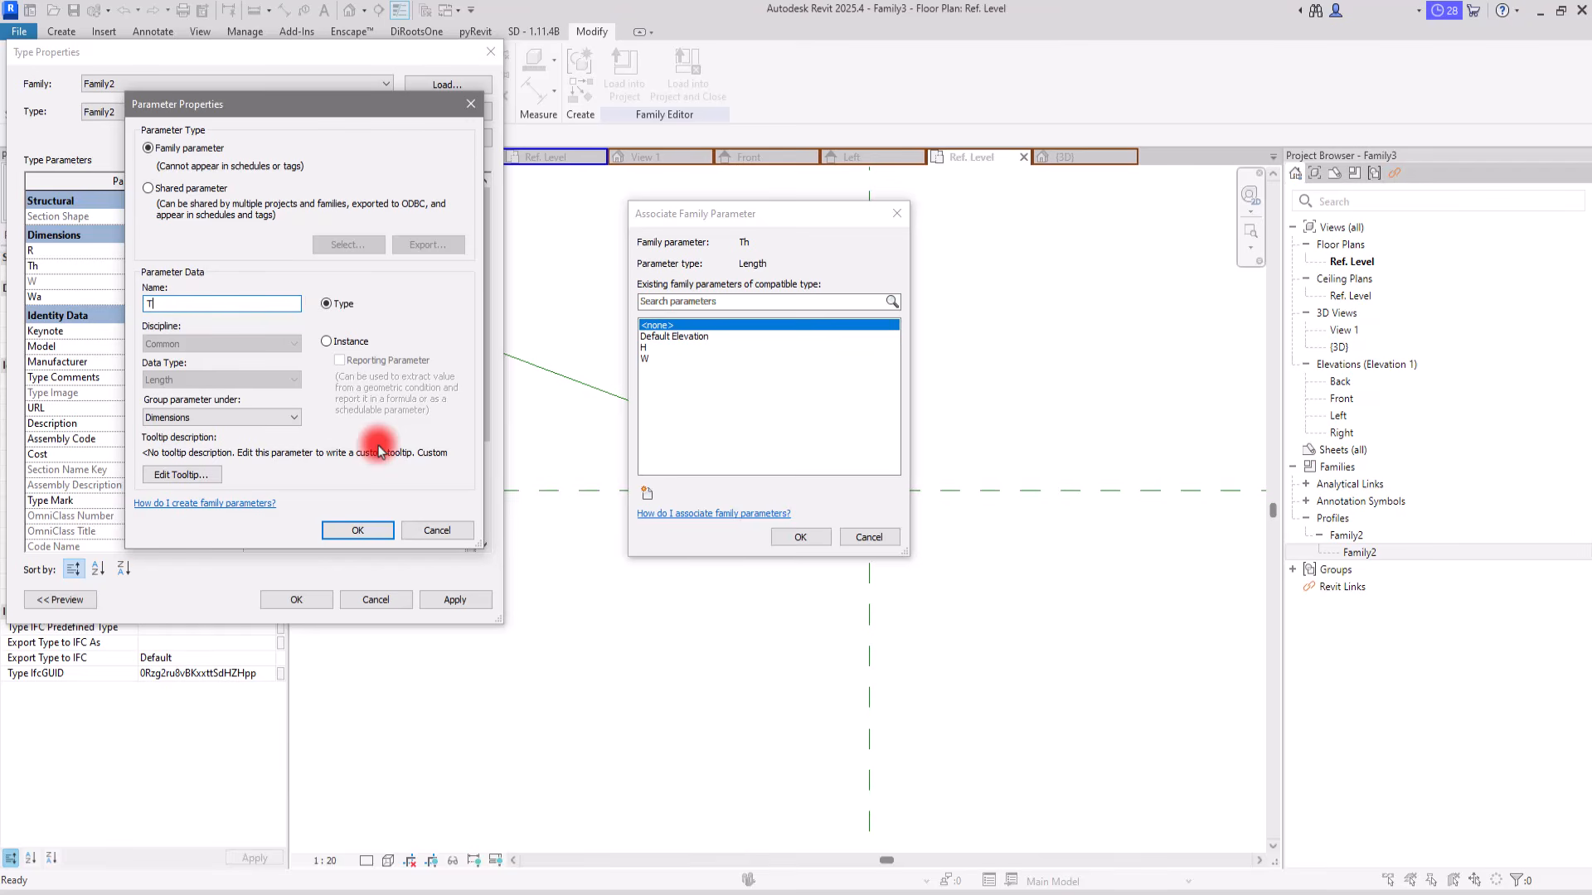
pyautogui.click(436, 528)
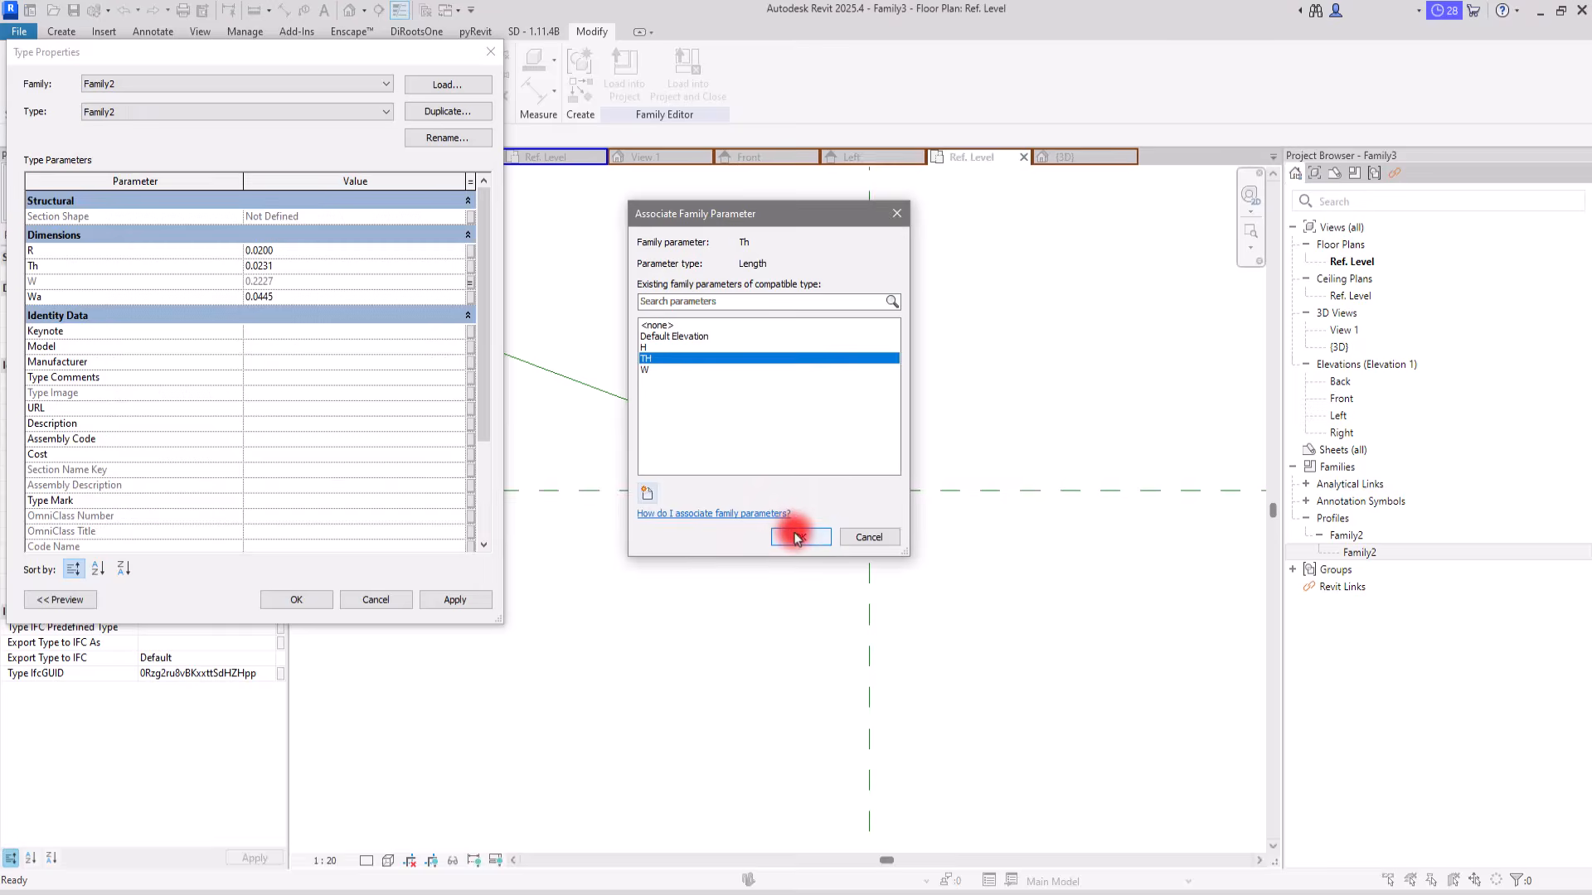
pyautogui.click(799, 536)
# Step: Associate the profile's R dimension with a new type parameter named R
pyautogui.click(470, 259)
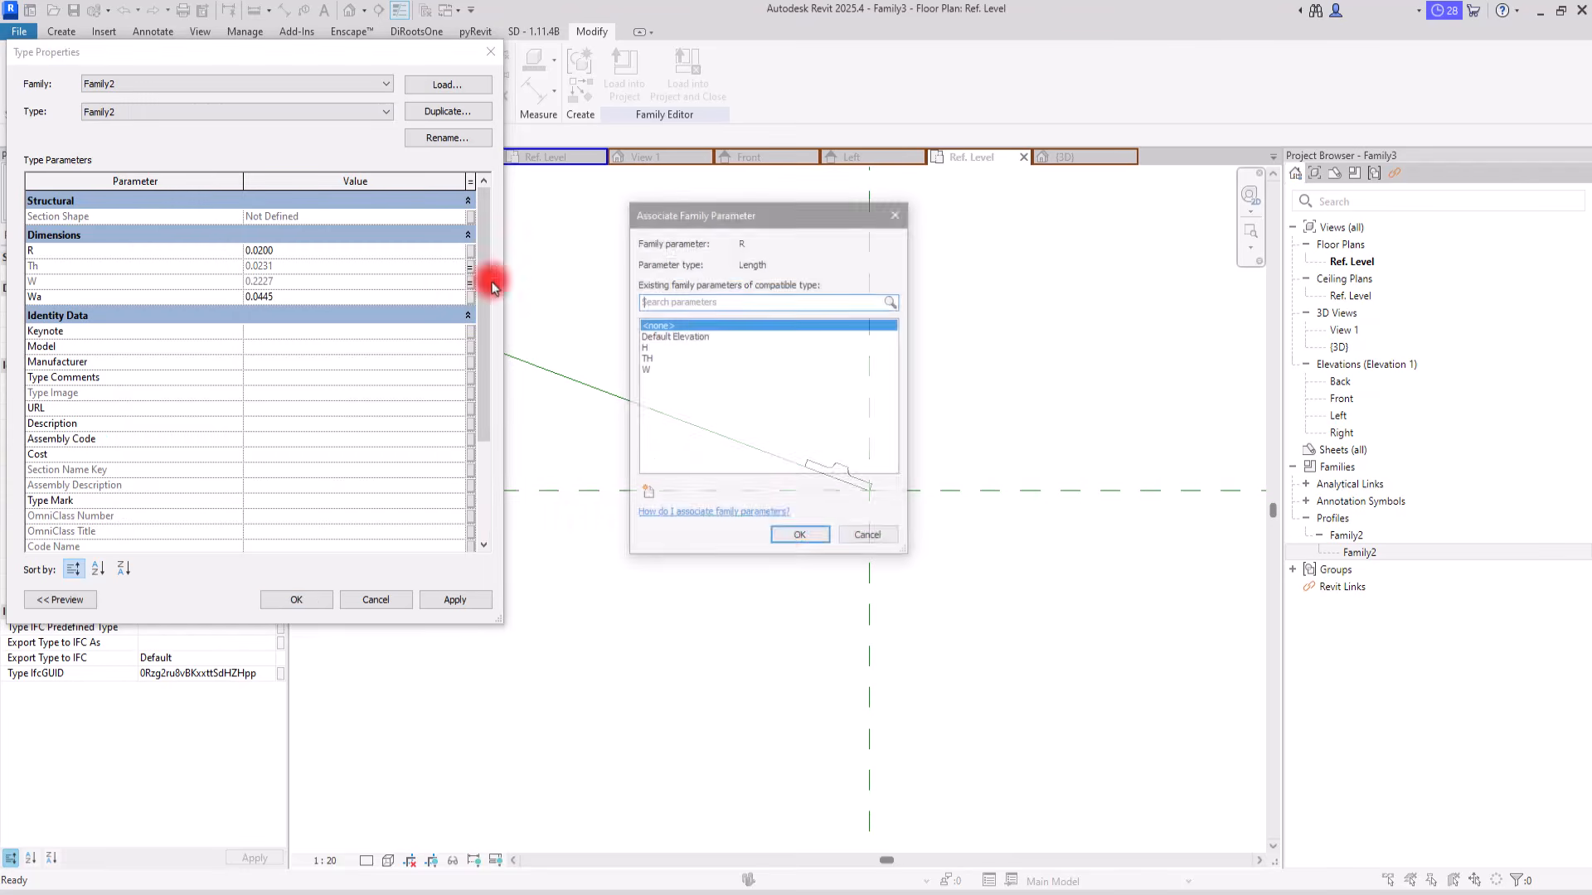
pyautogui.click(647, 496)
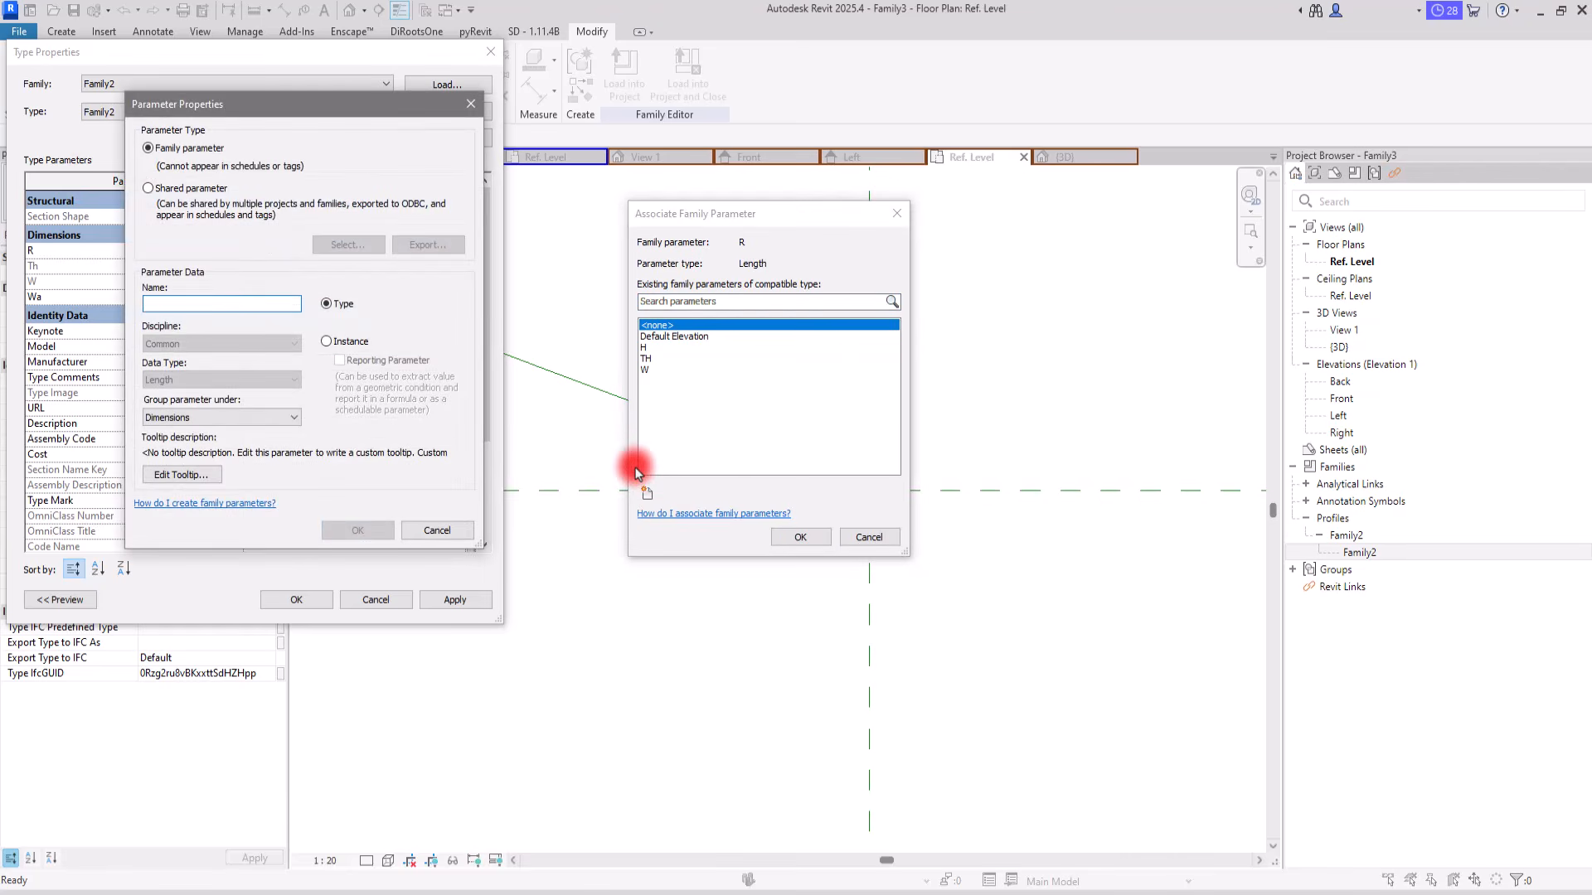
pyautogui.click(352, 530)
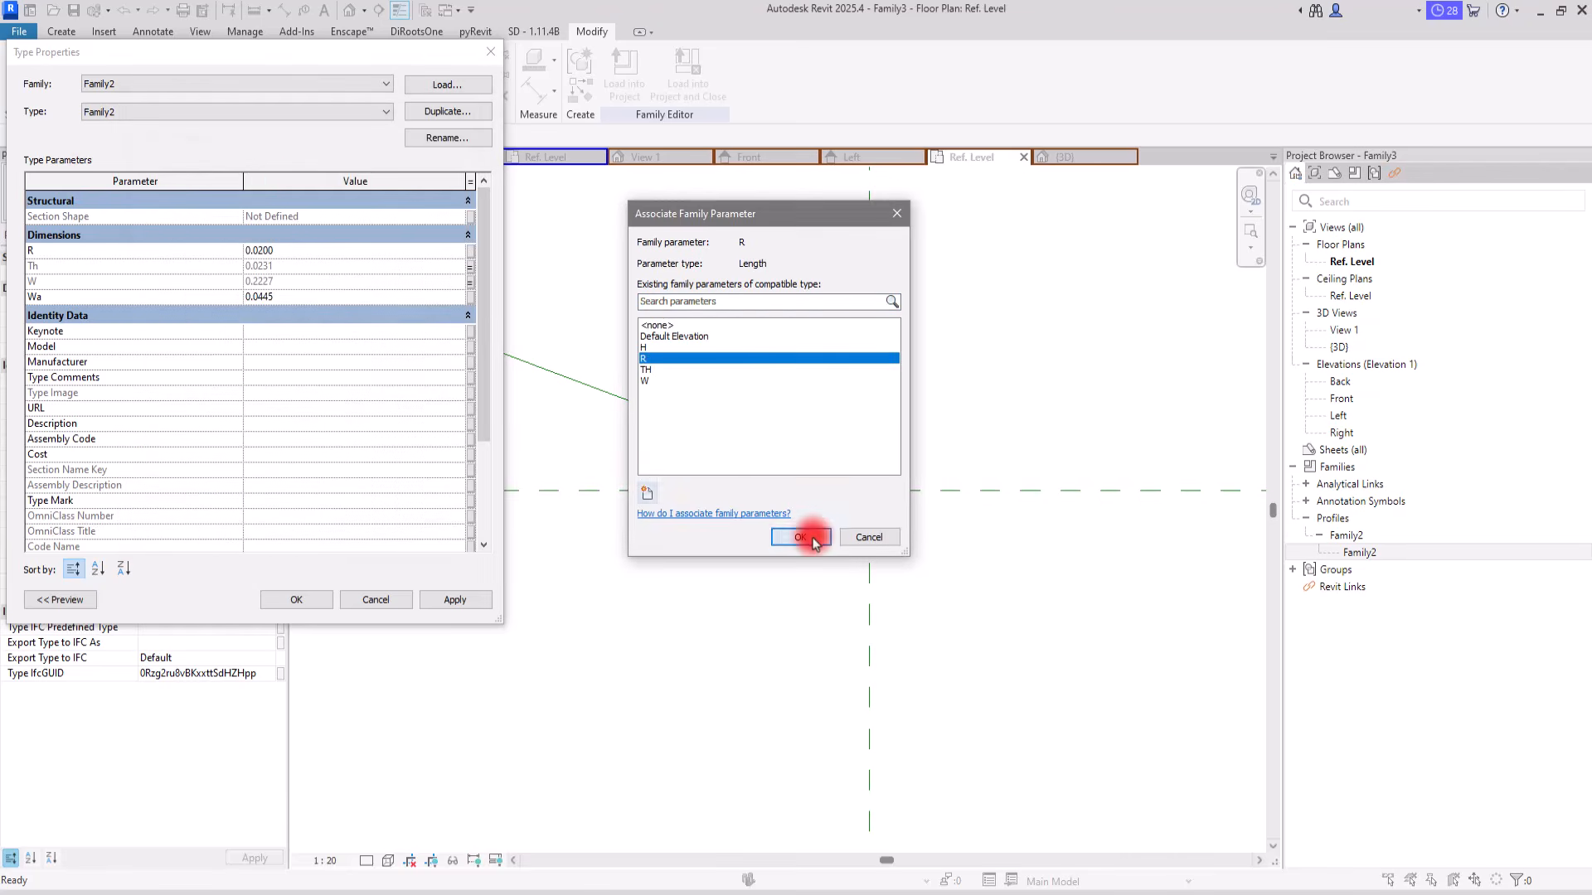
pyautogui.click(801, 536)
# Step: Associate the profile's Wa dimension with a new type parameter named Wa and accept the type properties
pyautogui.click(468, 297)
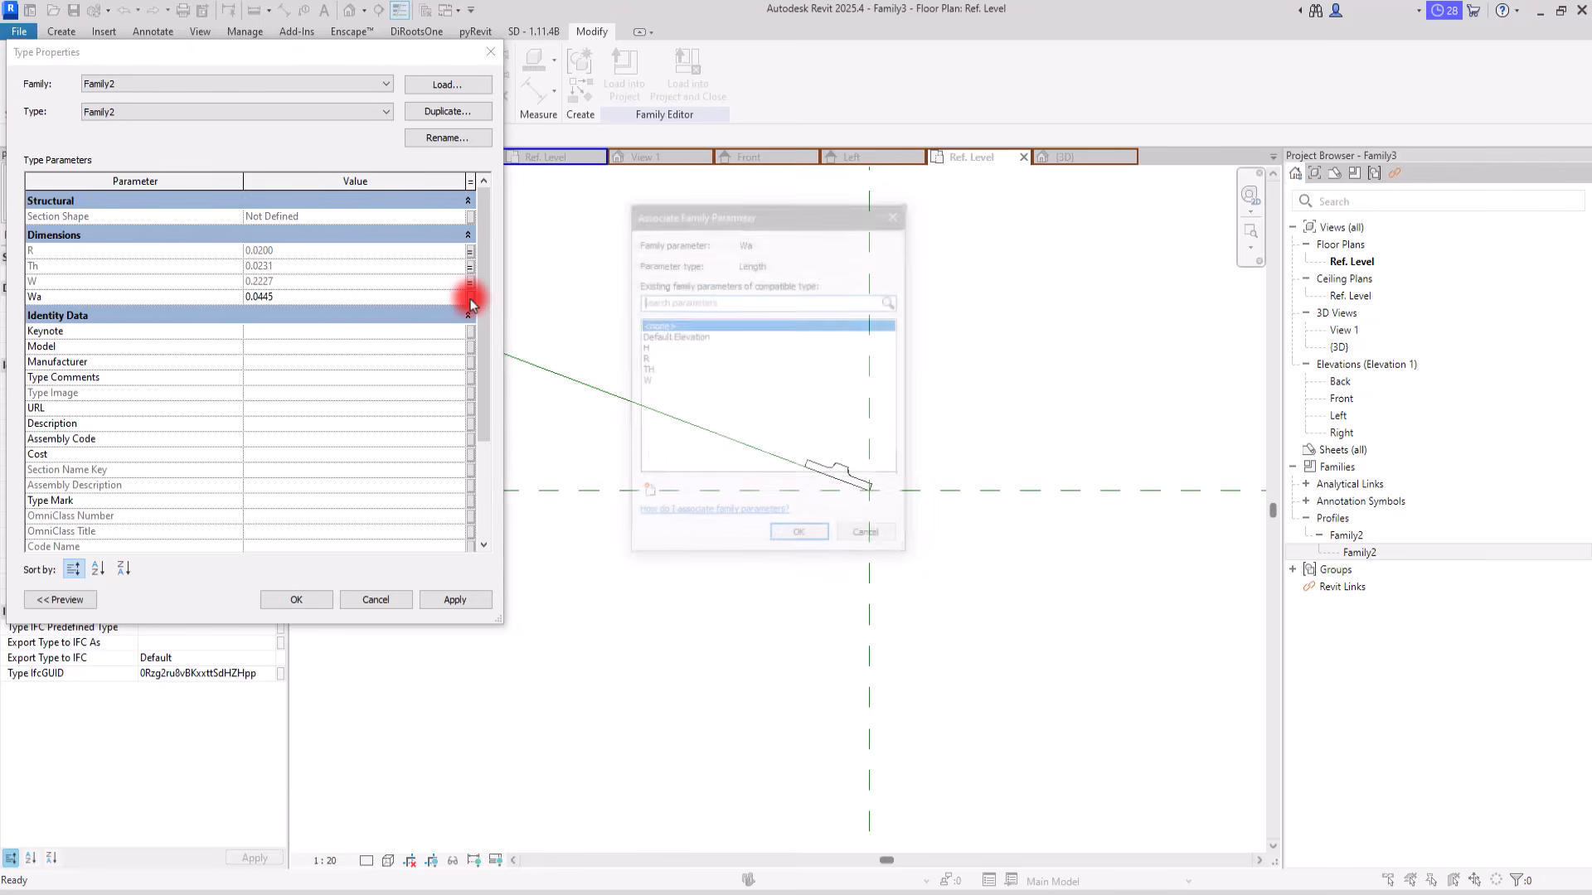
pyautogui.click(647, 493)
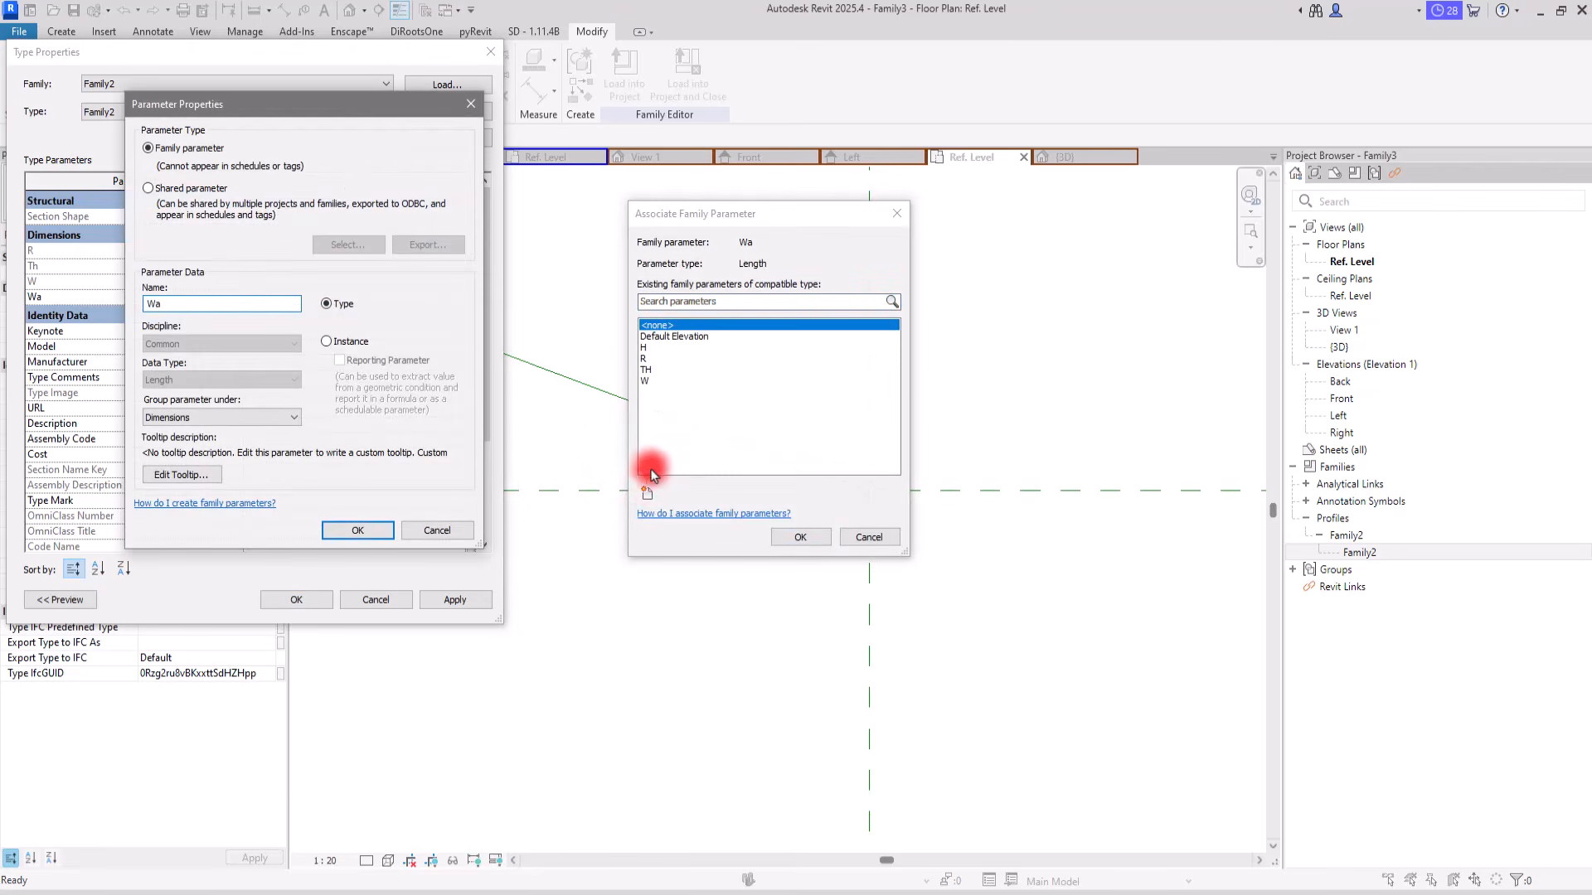
pyautogui.click(357, 530)
pyautogui.click(800, 537)
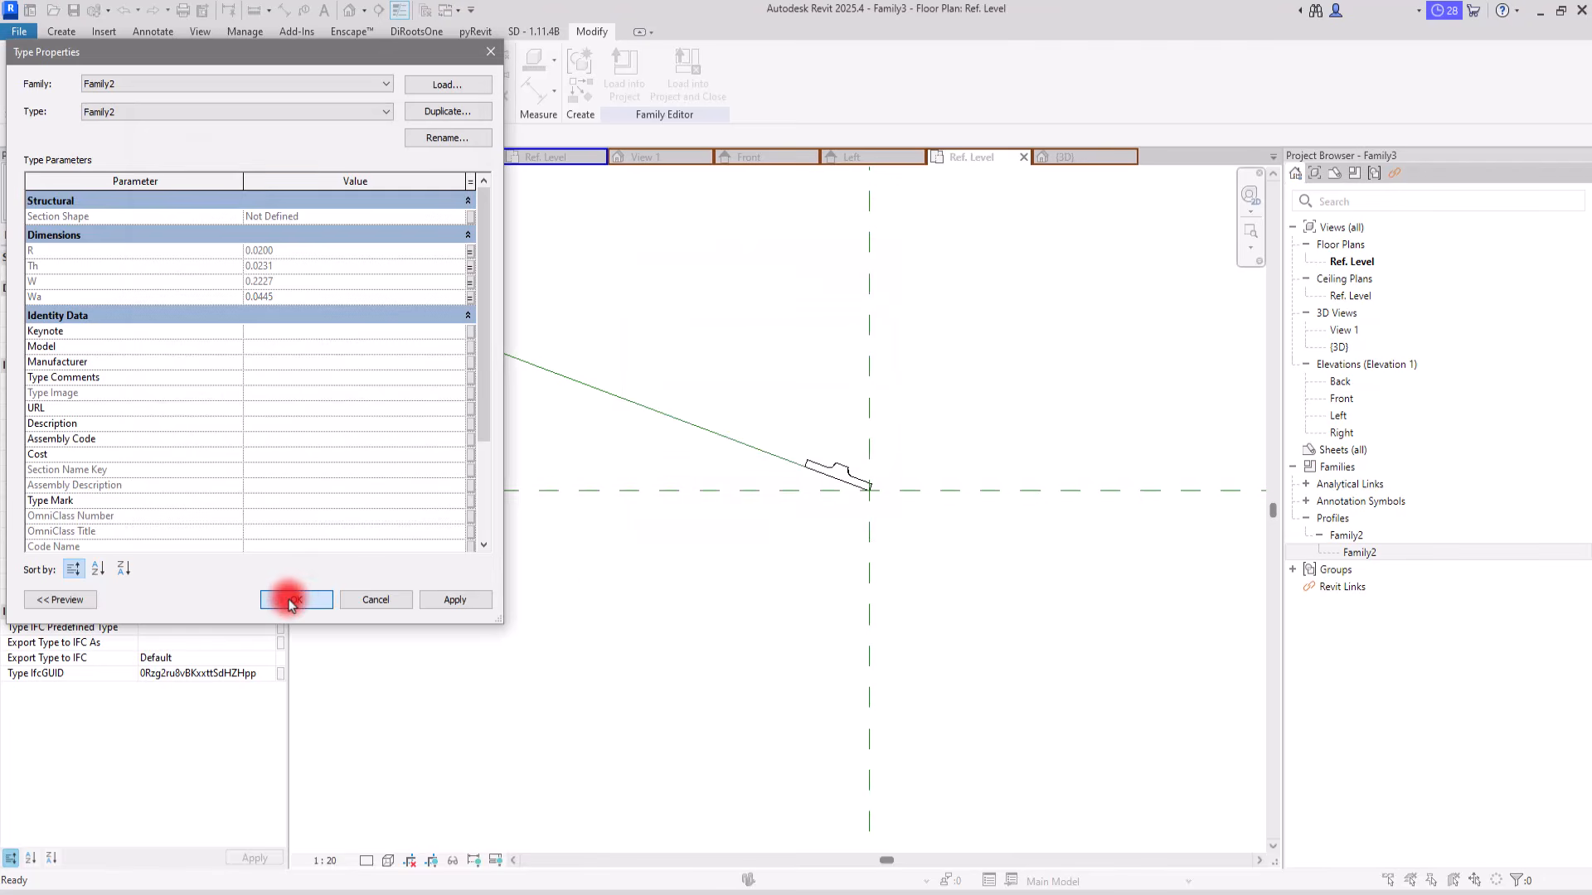
pyautogui.click(291, 600)
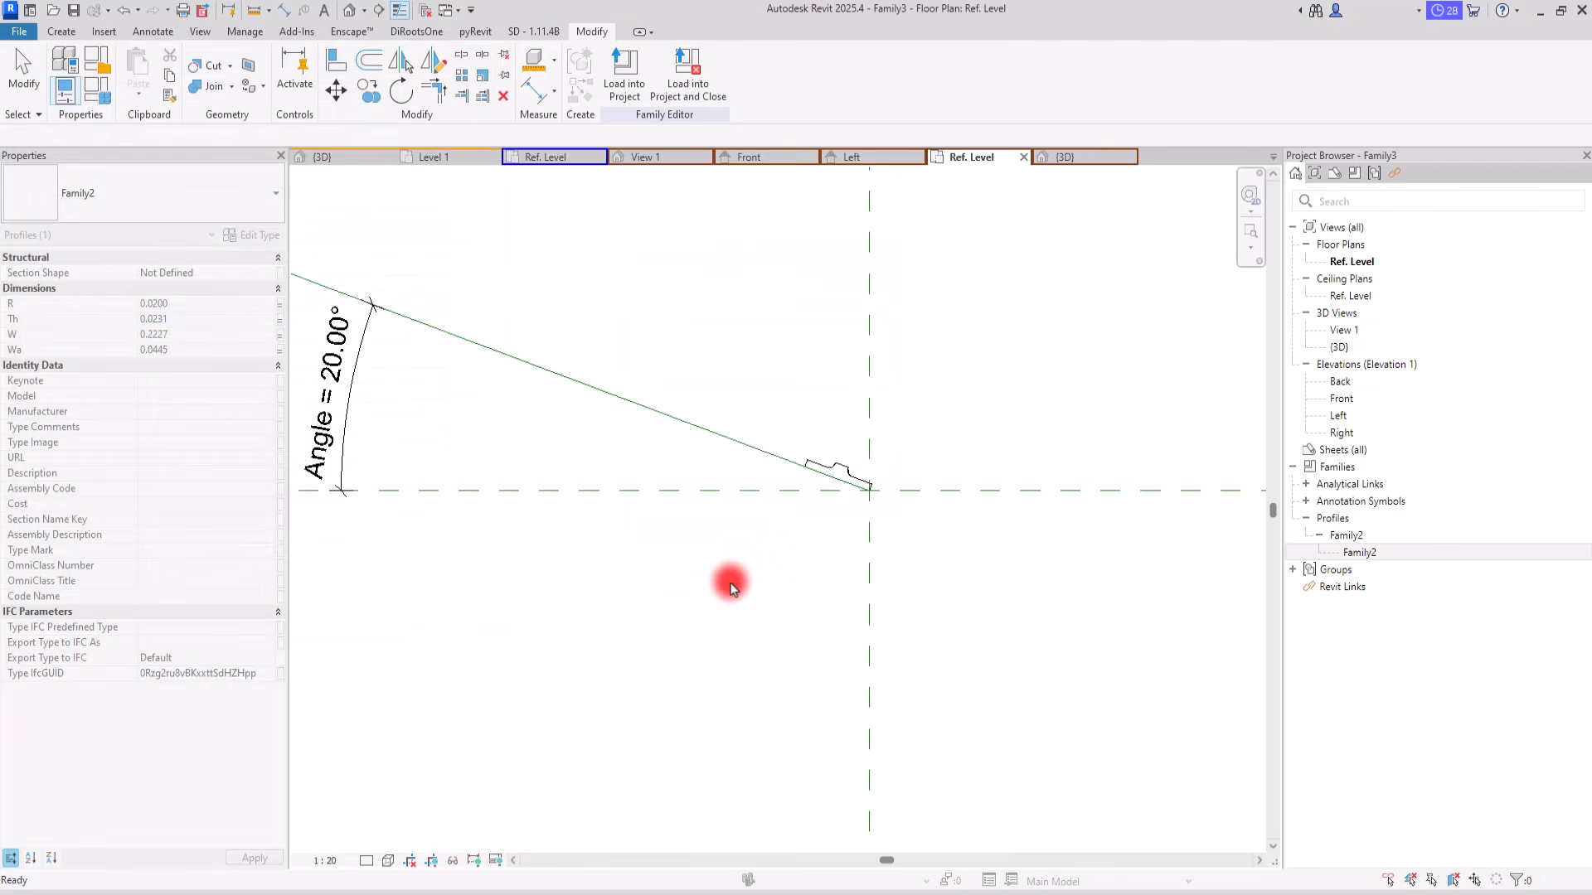
# Step: Set the Angle parameter to 0° in the family types
pyautogui.click(94, 96)
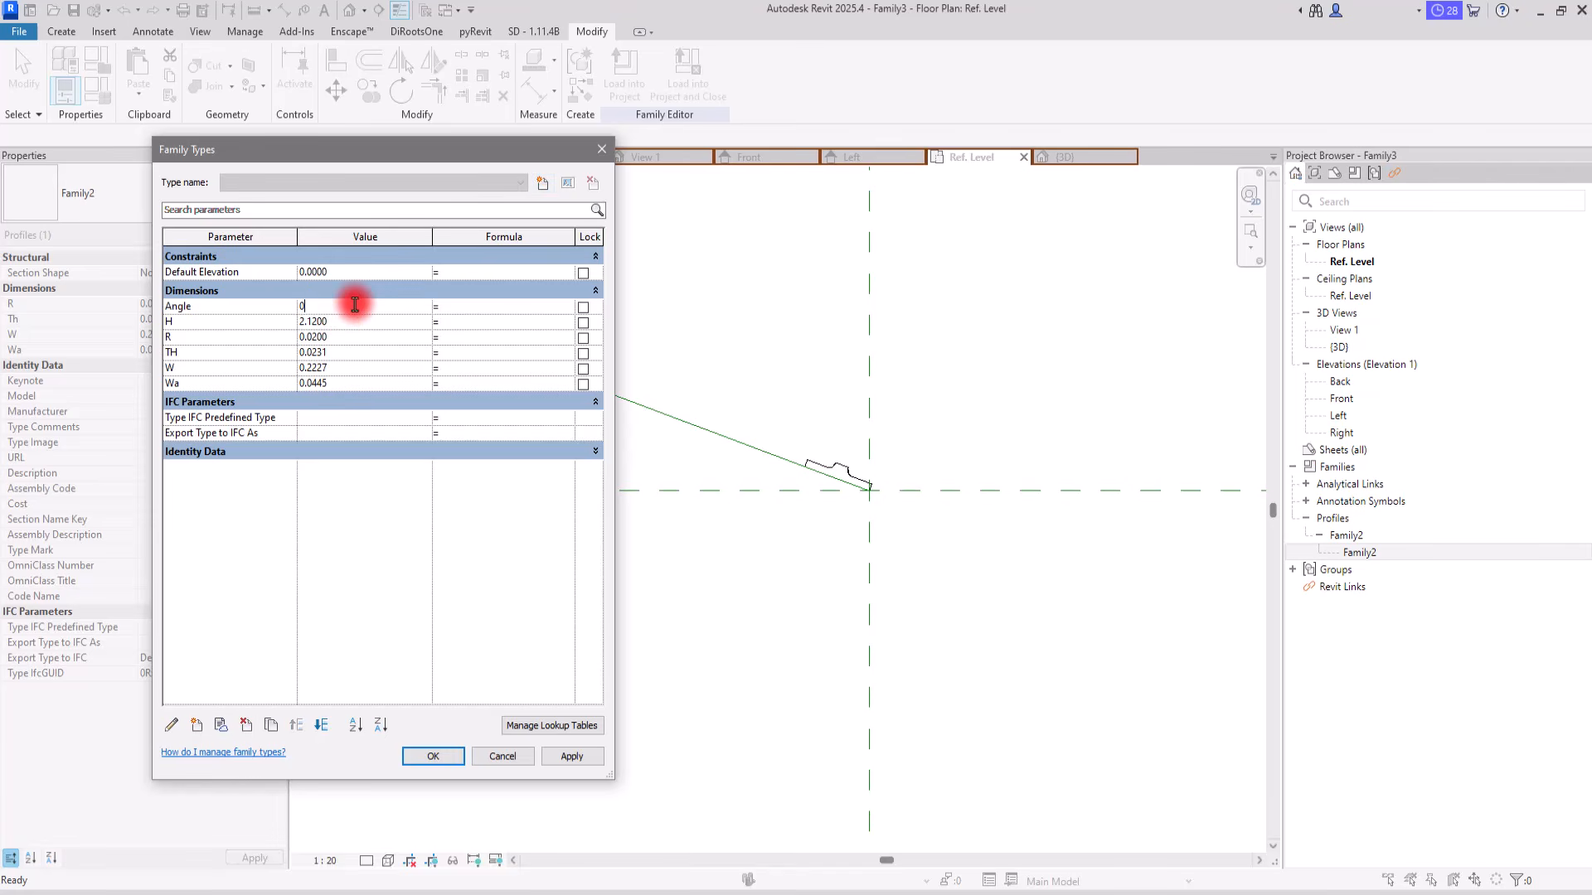
pyautogui.click(573, 757)
pyautogui.click(448, 755)
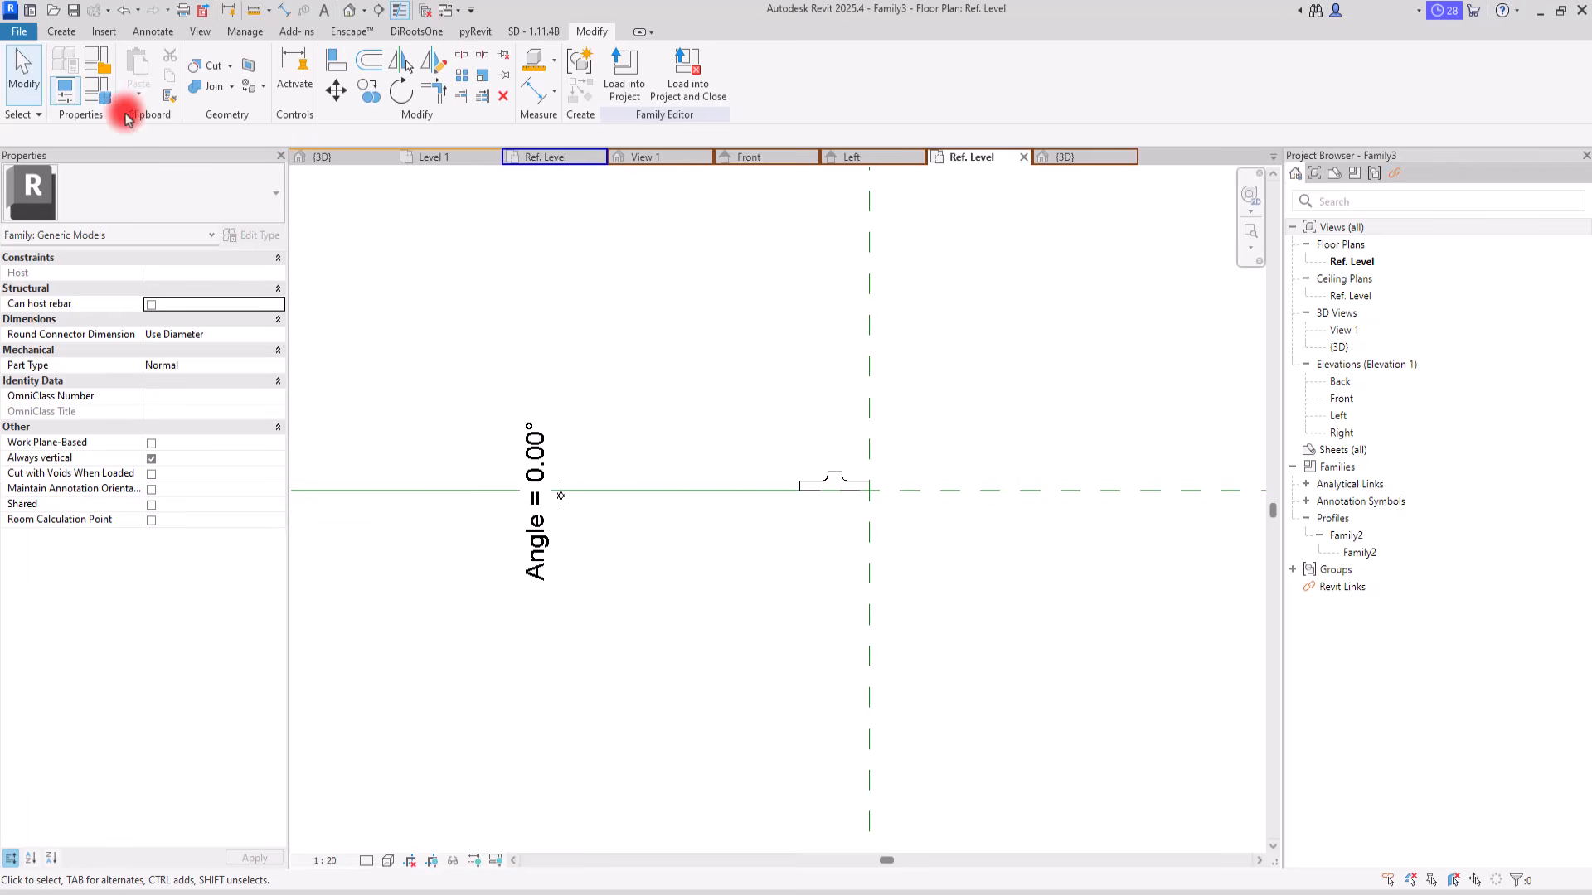
# Step: Create a new family from the English template Metric Generic Model line based
pyautogui.click(16, 31)
pyautogui.click(92, 97)
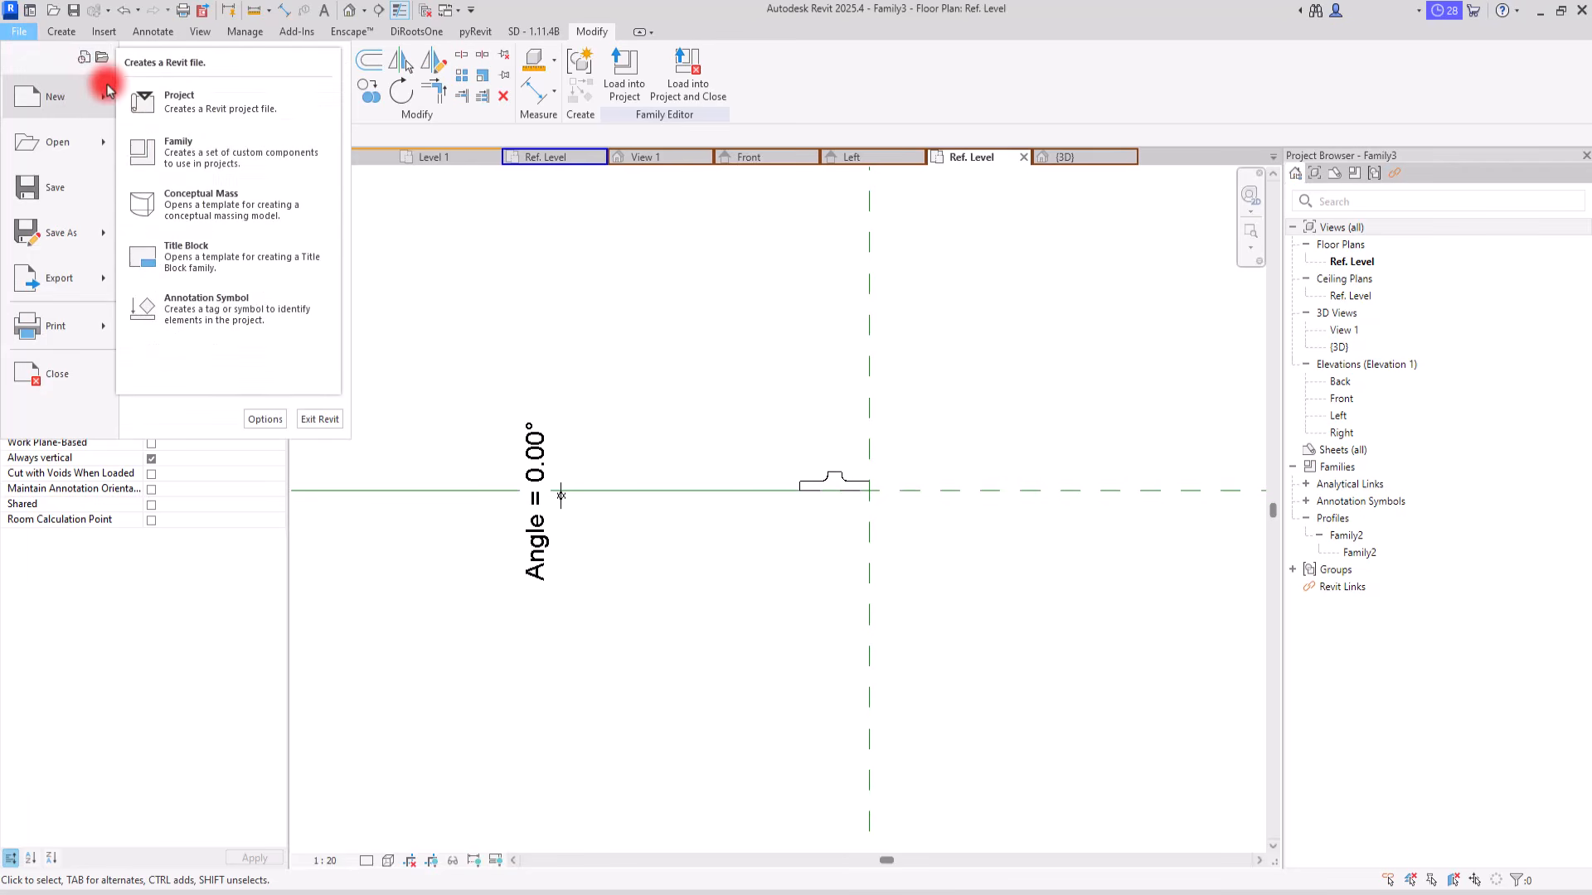
pyautogui.click(174, 161)
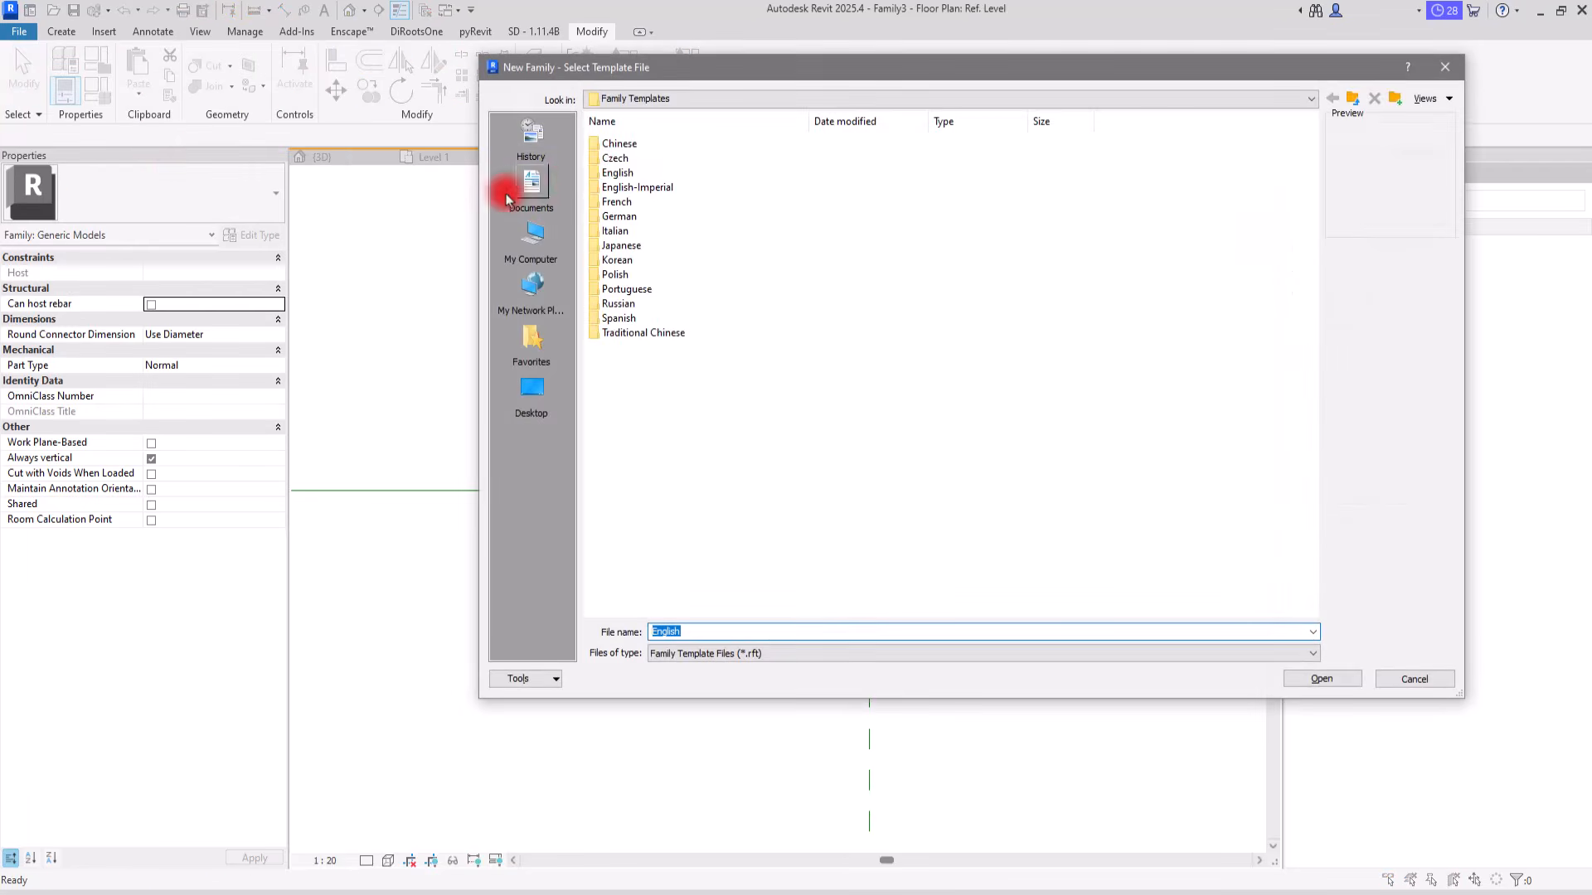
pyautogui.doubleClick(628, 173)
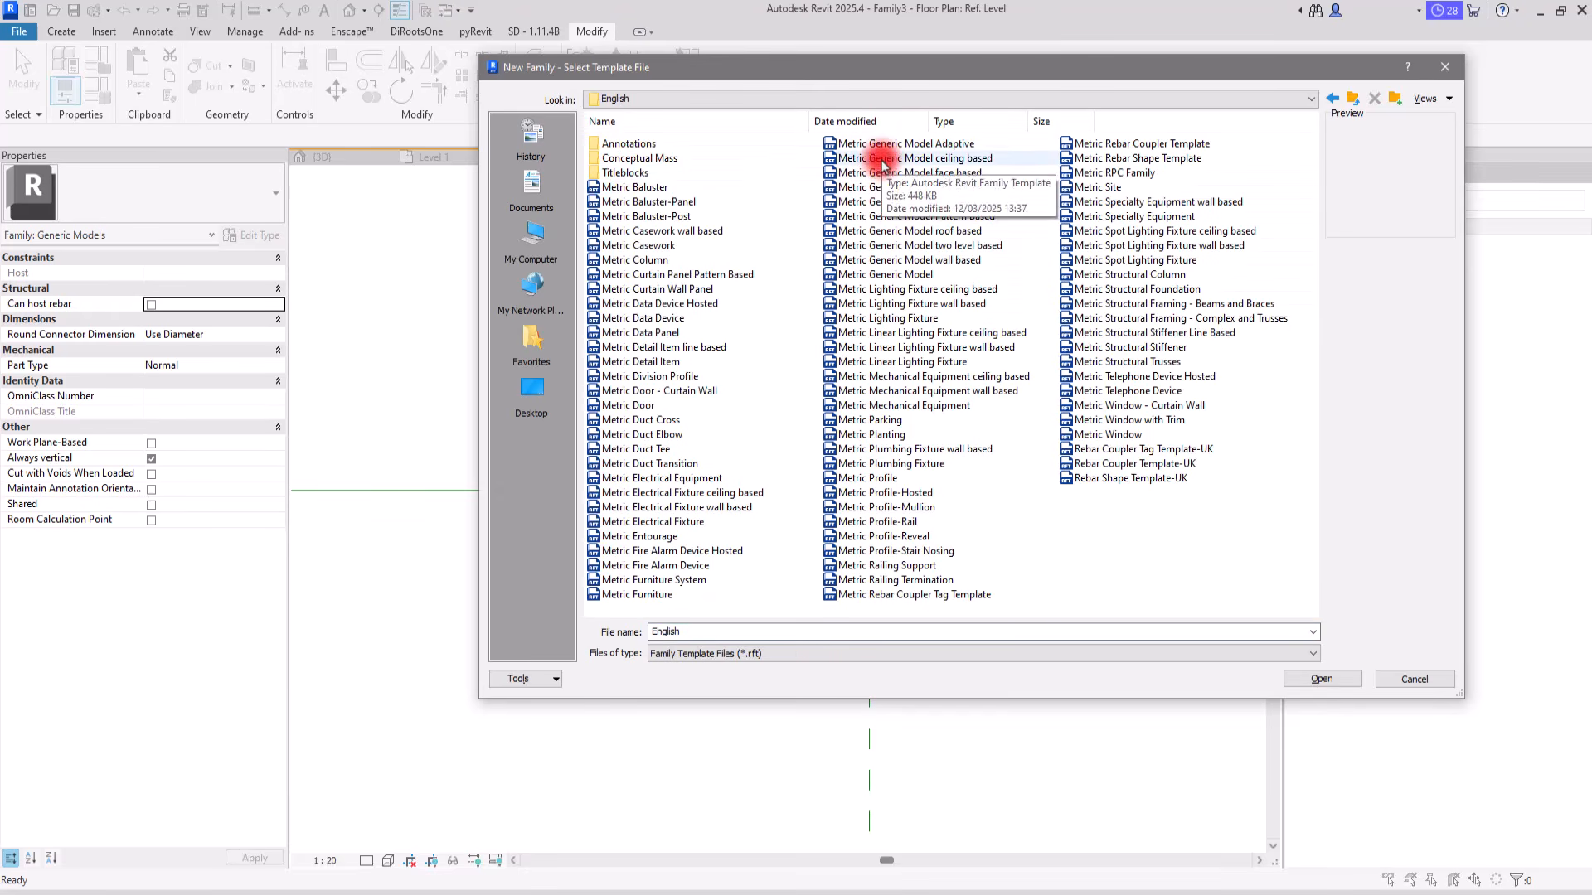
pyautogui.click(910, 202)
pyautogui.click(1335, 682)
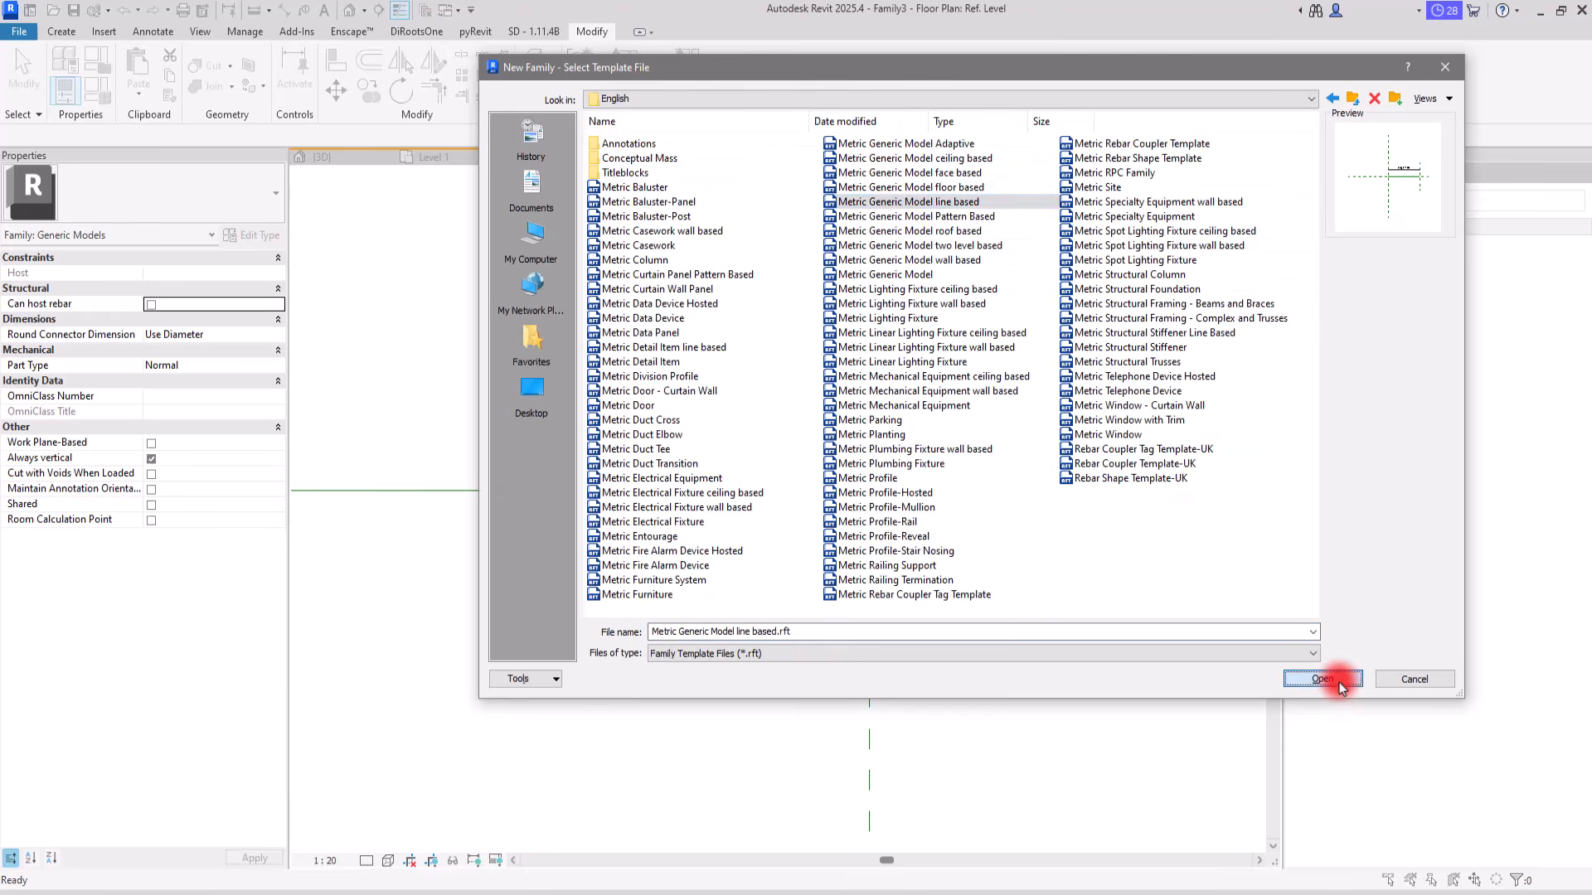
pyautogui.scroll(3, 1013, 518)
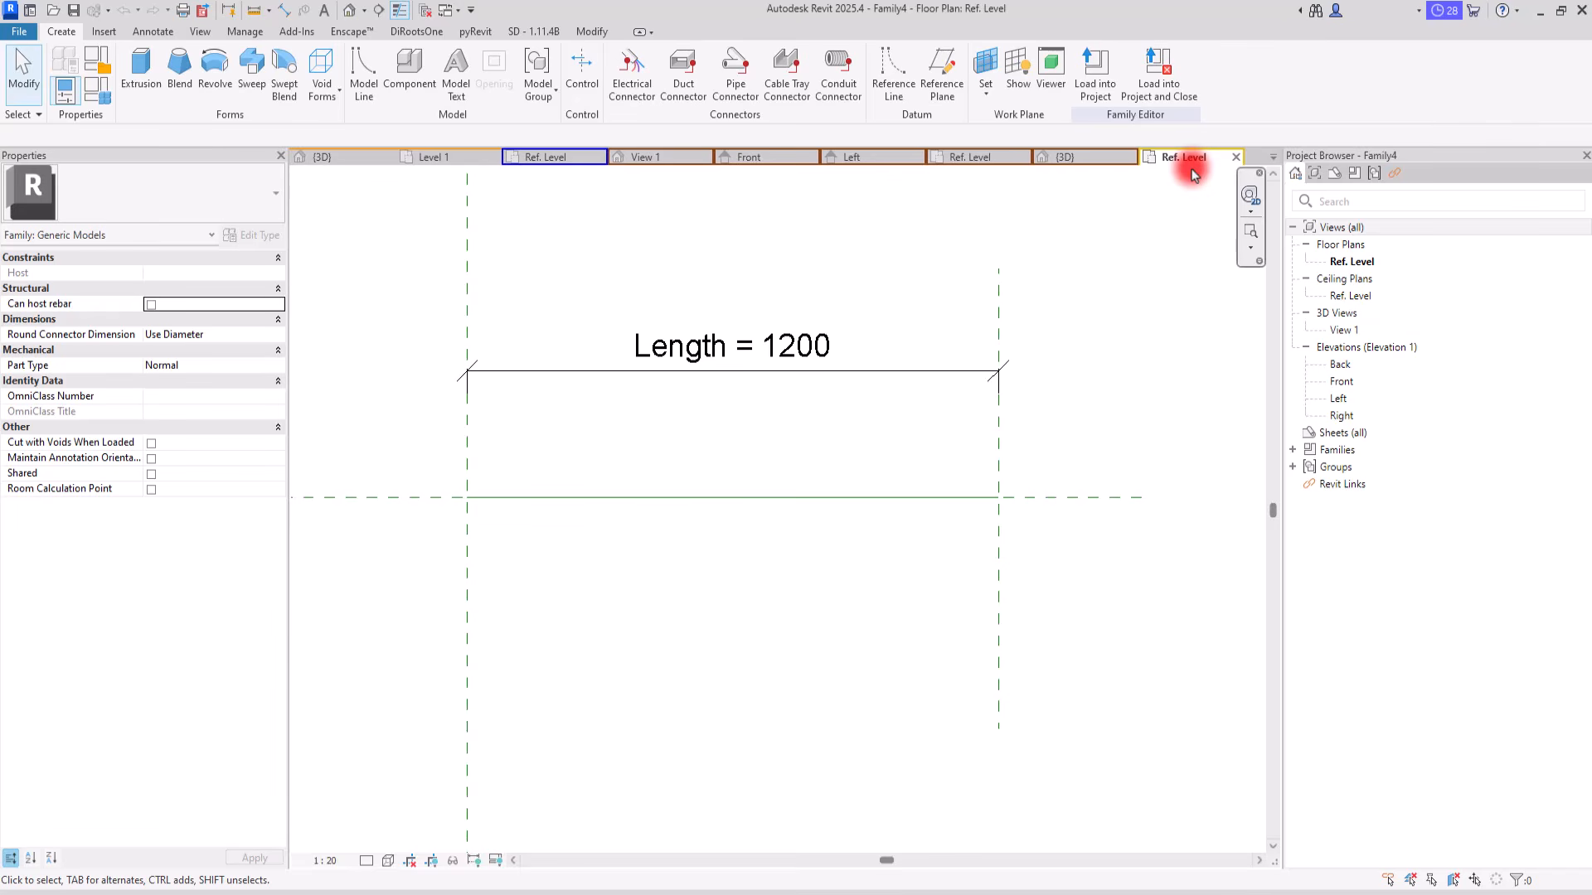
# Step: Return to Family3's Ref. Level plan and load that family into Family4 only
pyautogui.click(970, 158)
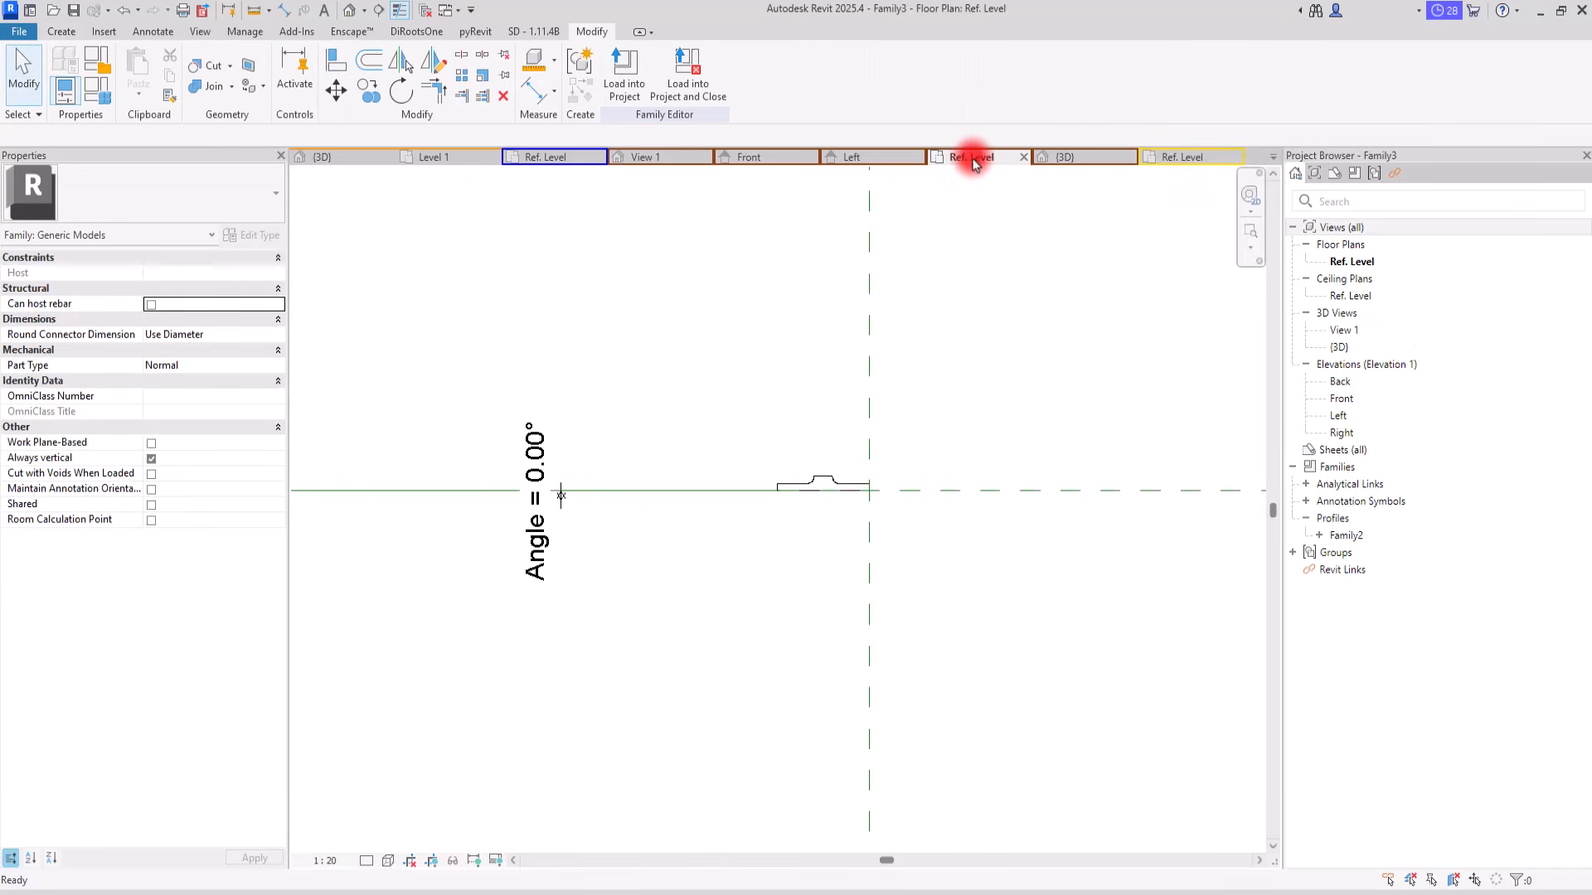
pyautogui.click(624, 73)
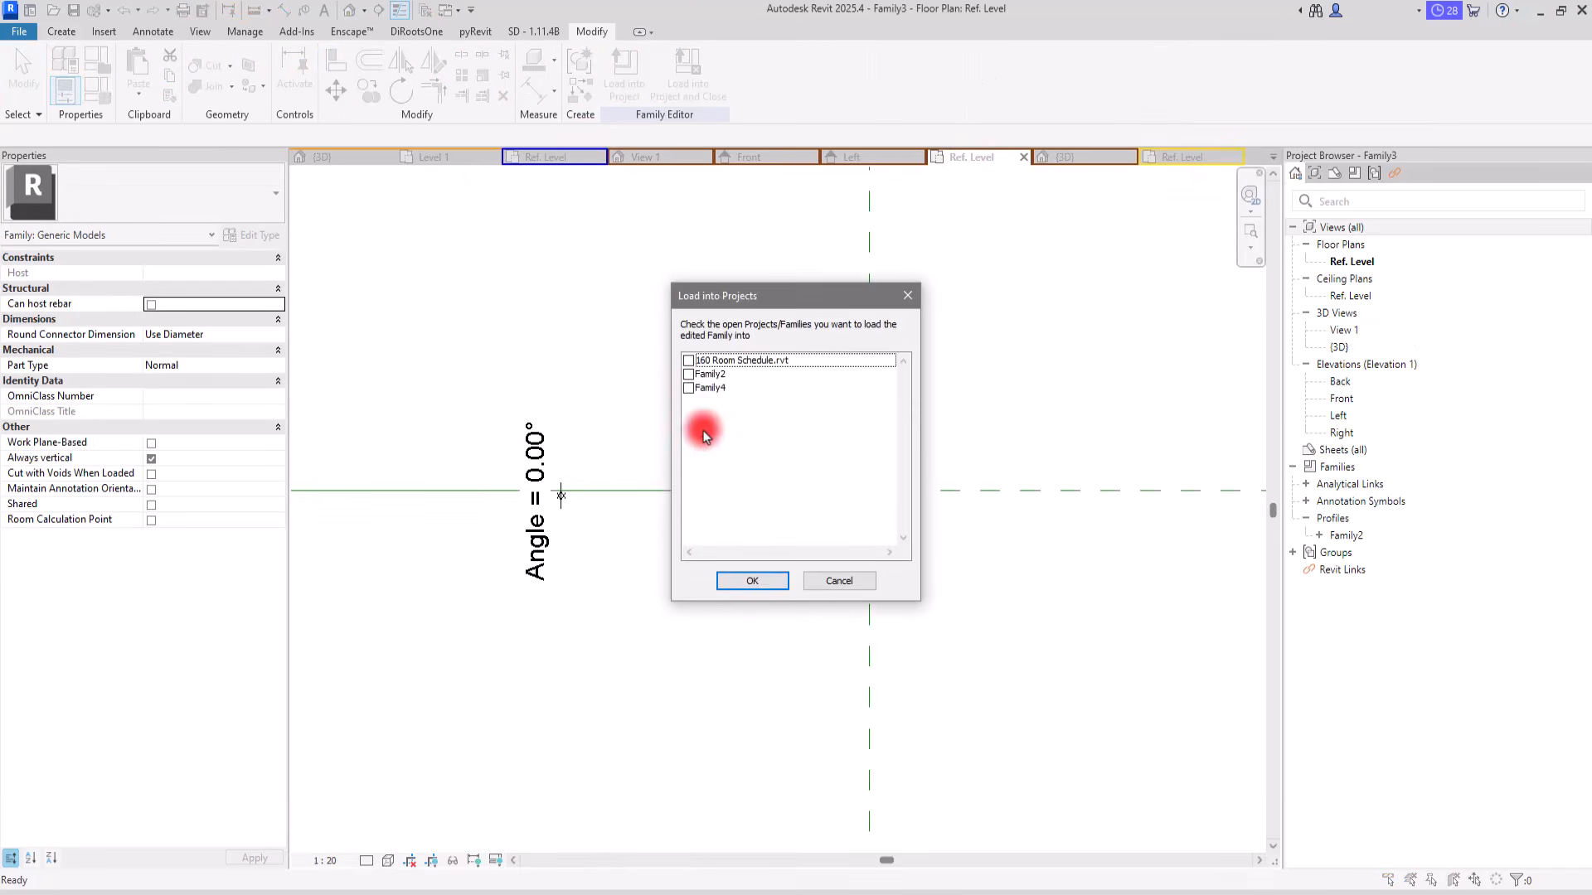
pyautogui.click(689, 388)
pyautogui.click(750, 581)
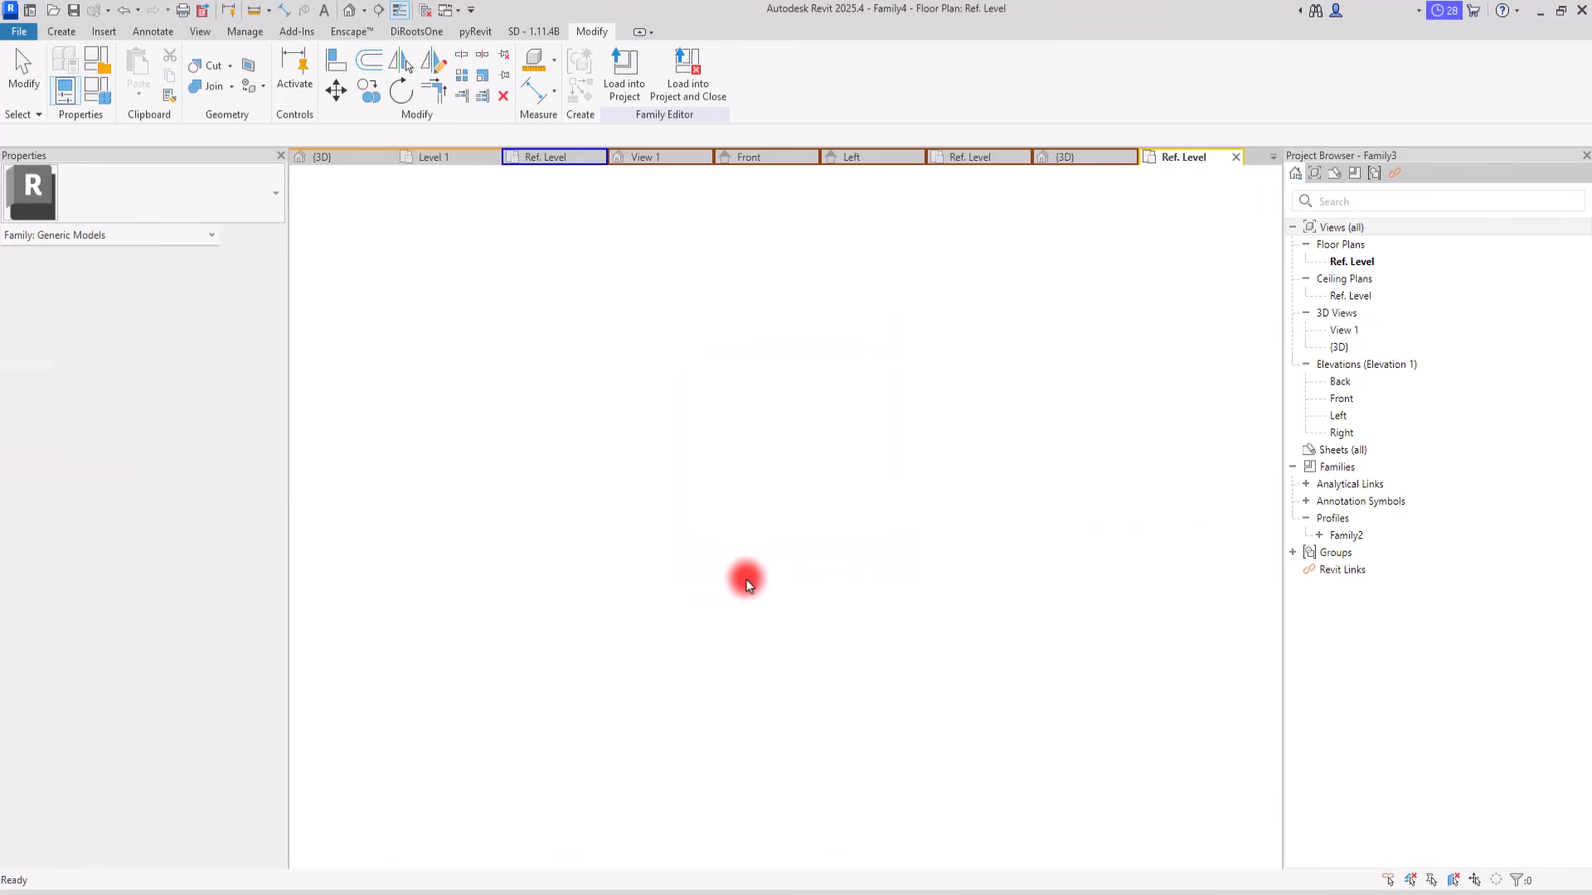
# Step: Place one Family3 component rotated 180° just below the reference line, near the left reference plane
pyautogui.press('space')
pyautogui.press('space')
pyautogui.click(526, 539)
pyautogui.press('Escape')
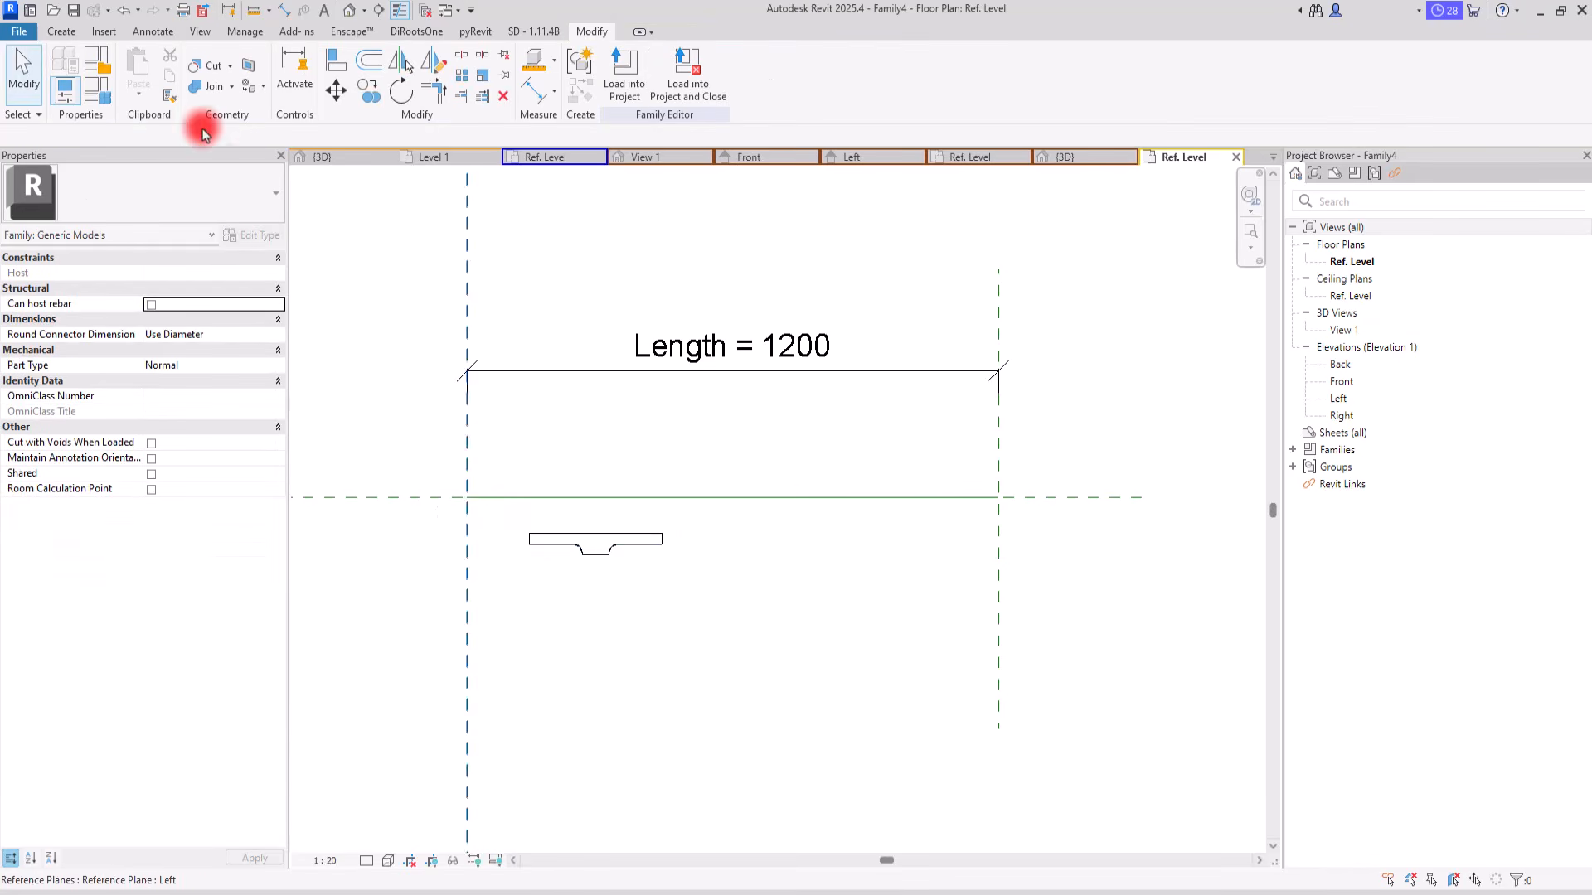
# Step: Align the component's left edge to the left reference plane and its flat back edge to the horizontal reference plane
pyautogui.click(335, 56)
pyautogui.click(464, 489)
pyautogui.click(531, 540)
pyautogui.click(397, 498)
pyautogui.click(516, 535)
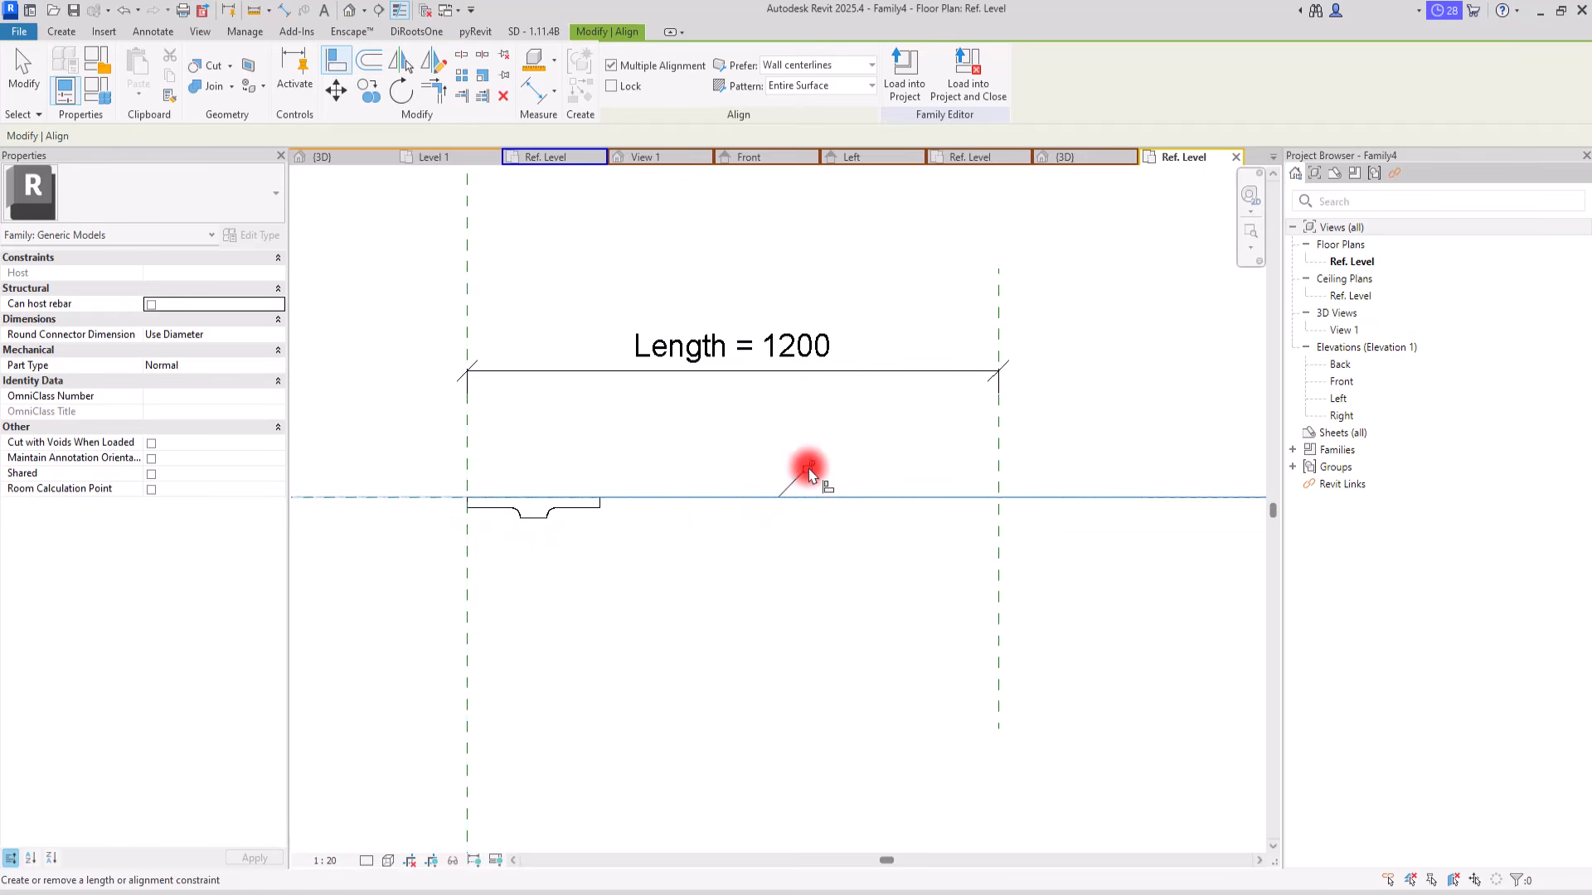
pyautogui.press('Escape')
pyautogui.press('Escape')
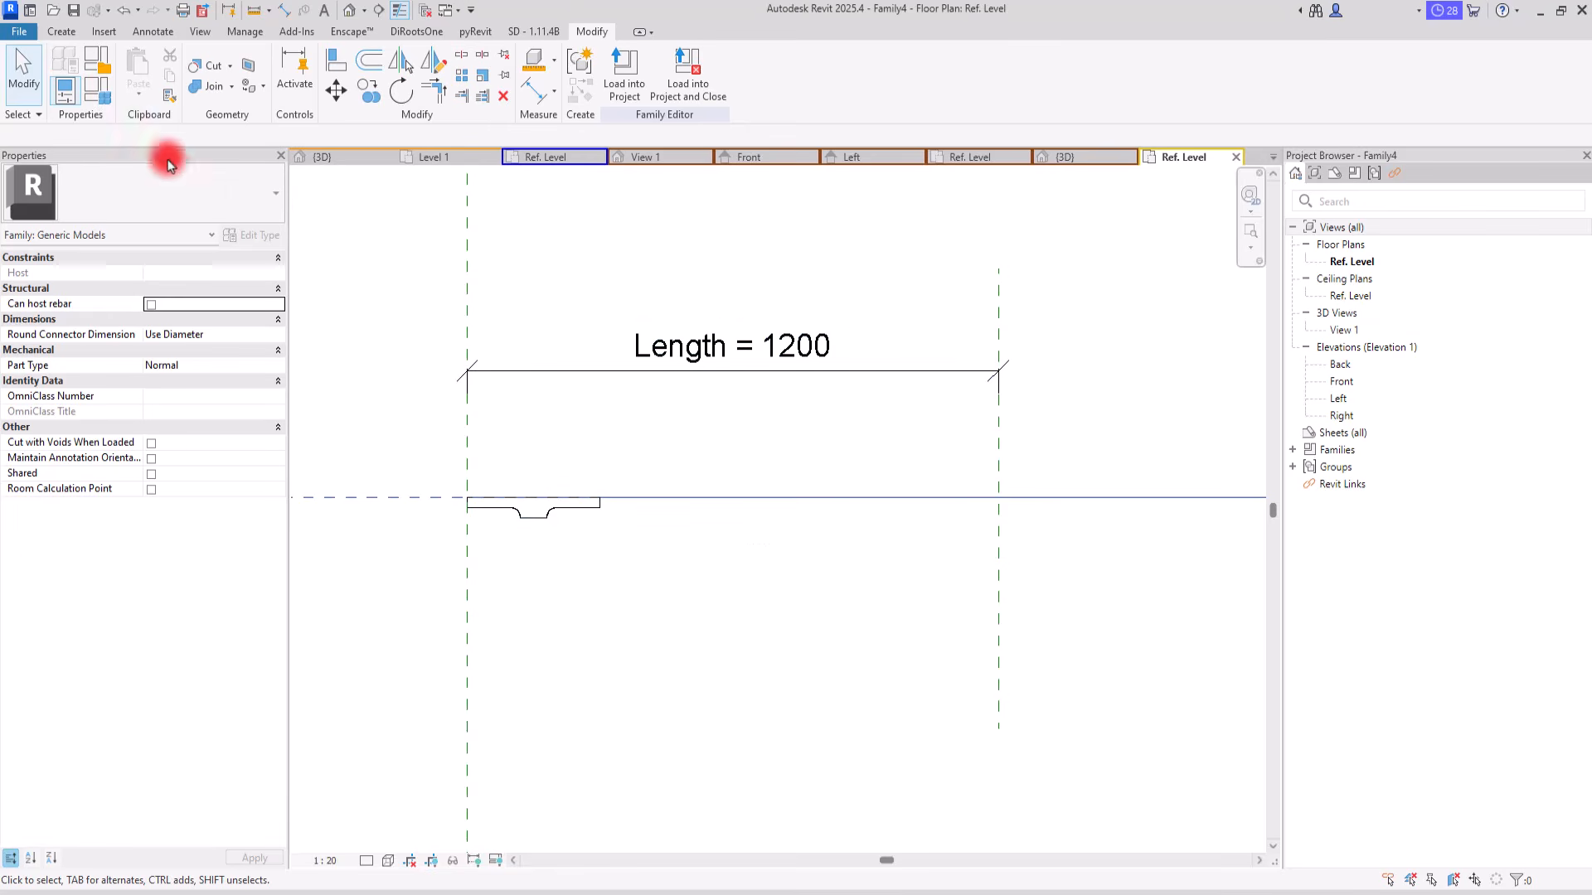
# Step: Set the family's default Length parameter to 2200 mm
pyautogui.click(87, 90)
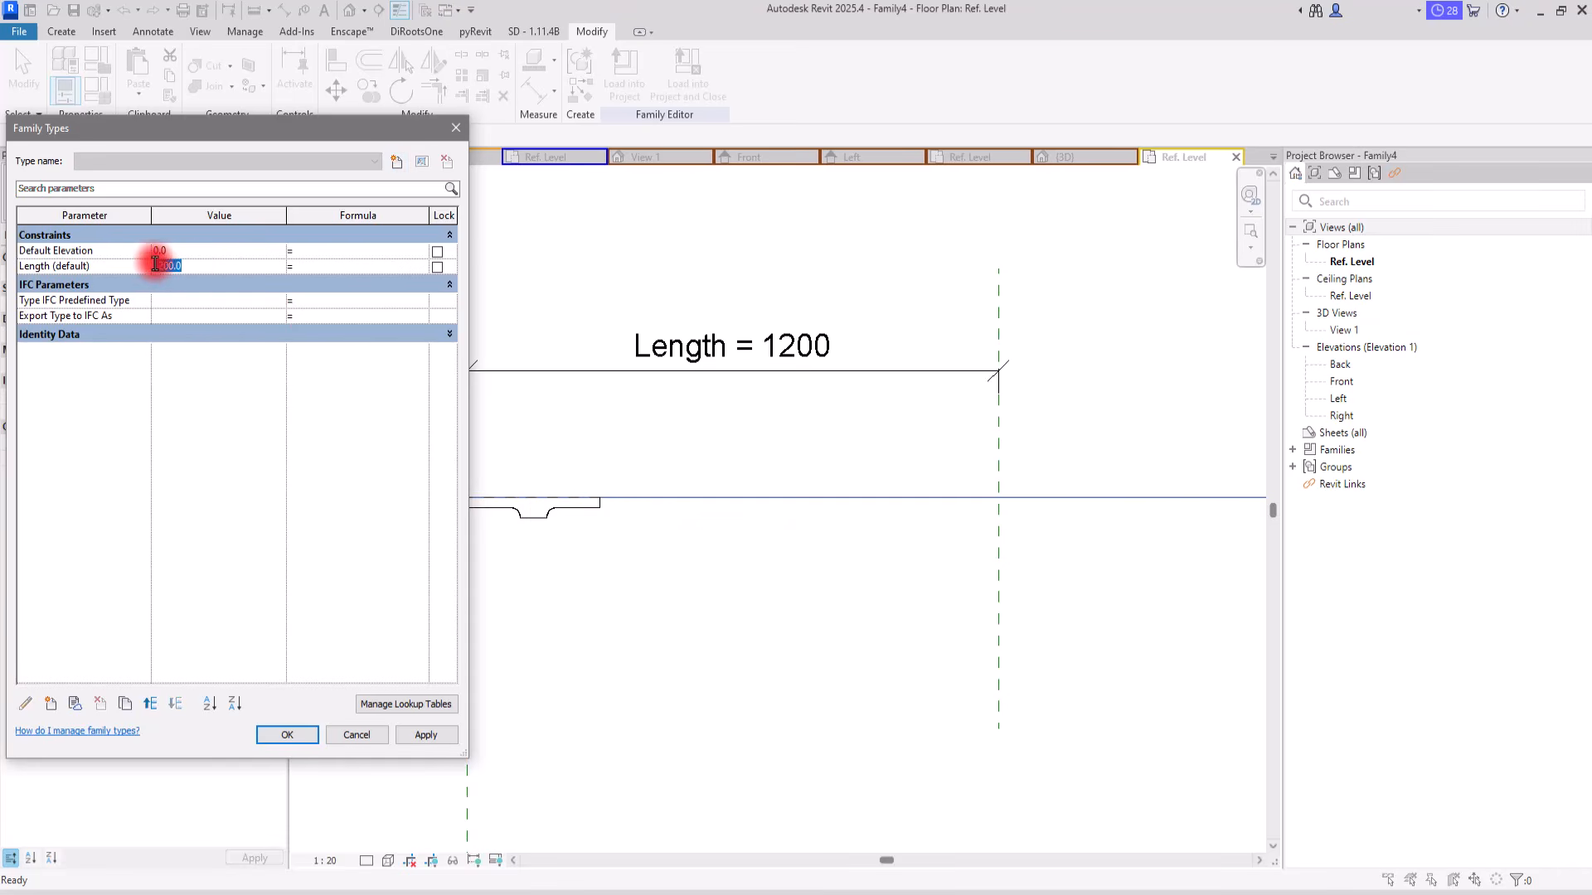
pyautogui.write('2')
pyautogui.press('Tab')
pyautogui.click(295, 725)
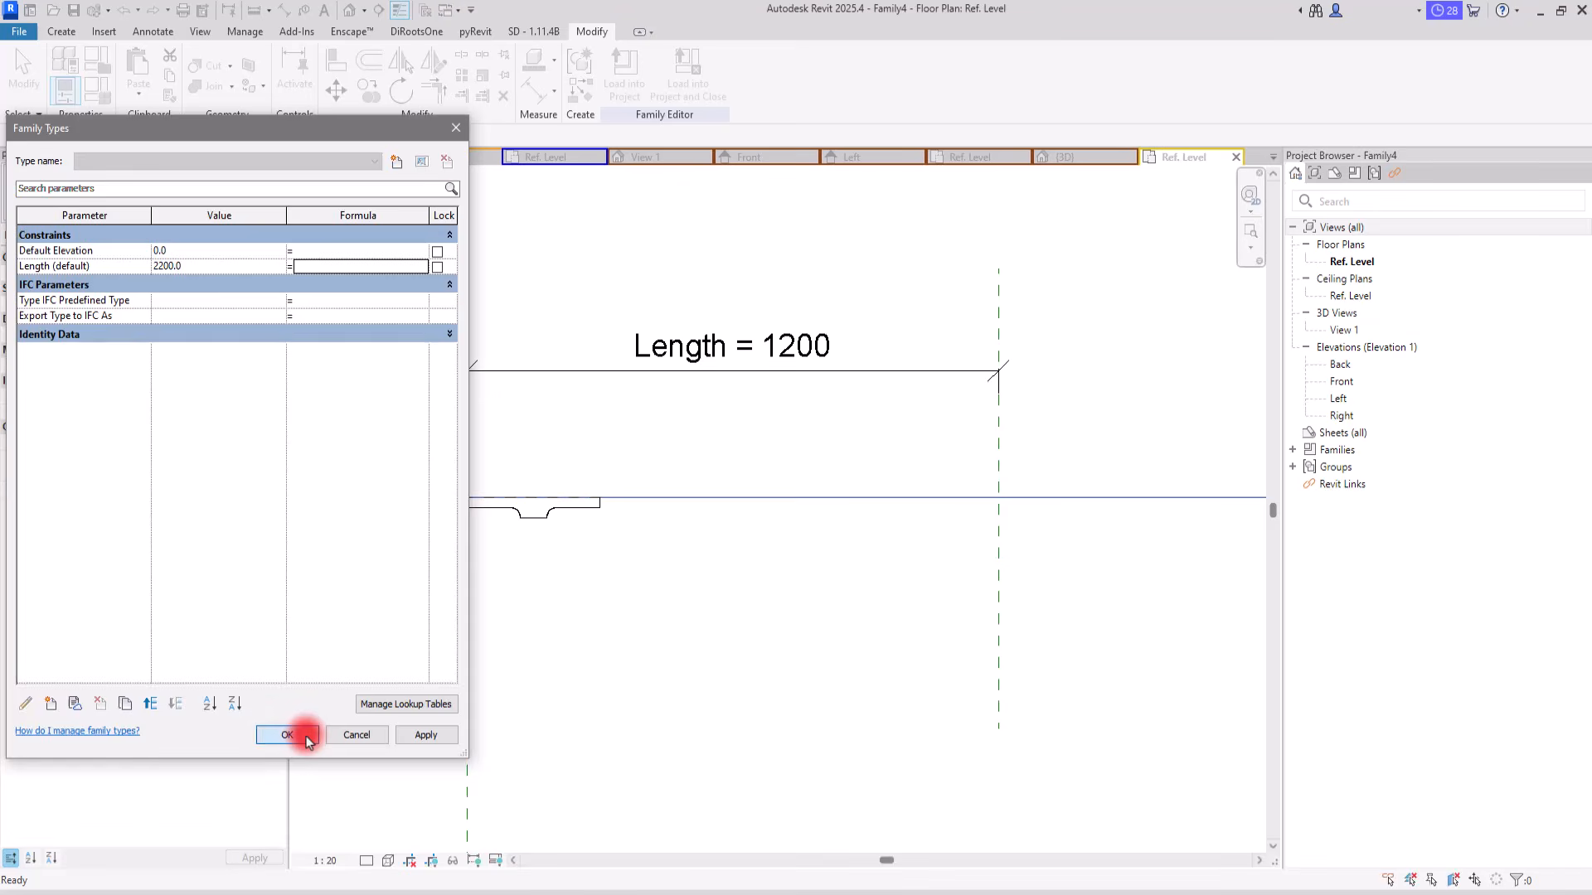
# Step: Array the component into 5 grouped and associated instances using Move To Last, with the last one below the line near the right reference plane
pyautogui.scroll(-2, 522, 515)
pyautogui.scroll(1, 735, 530)
pyautogui.click(461, 516)
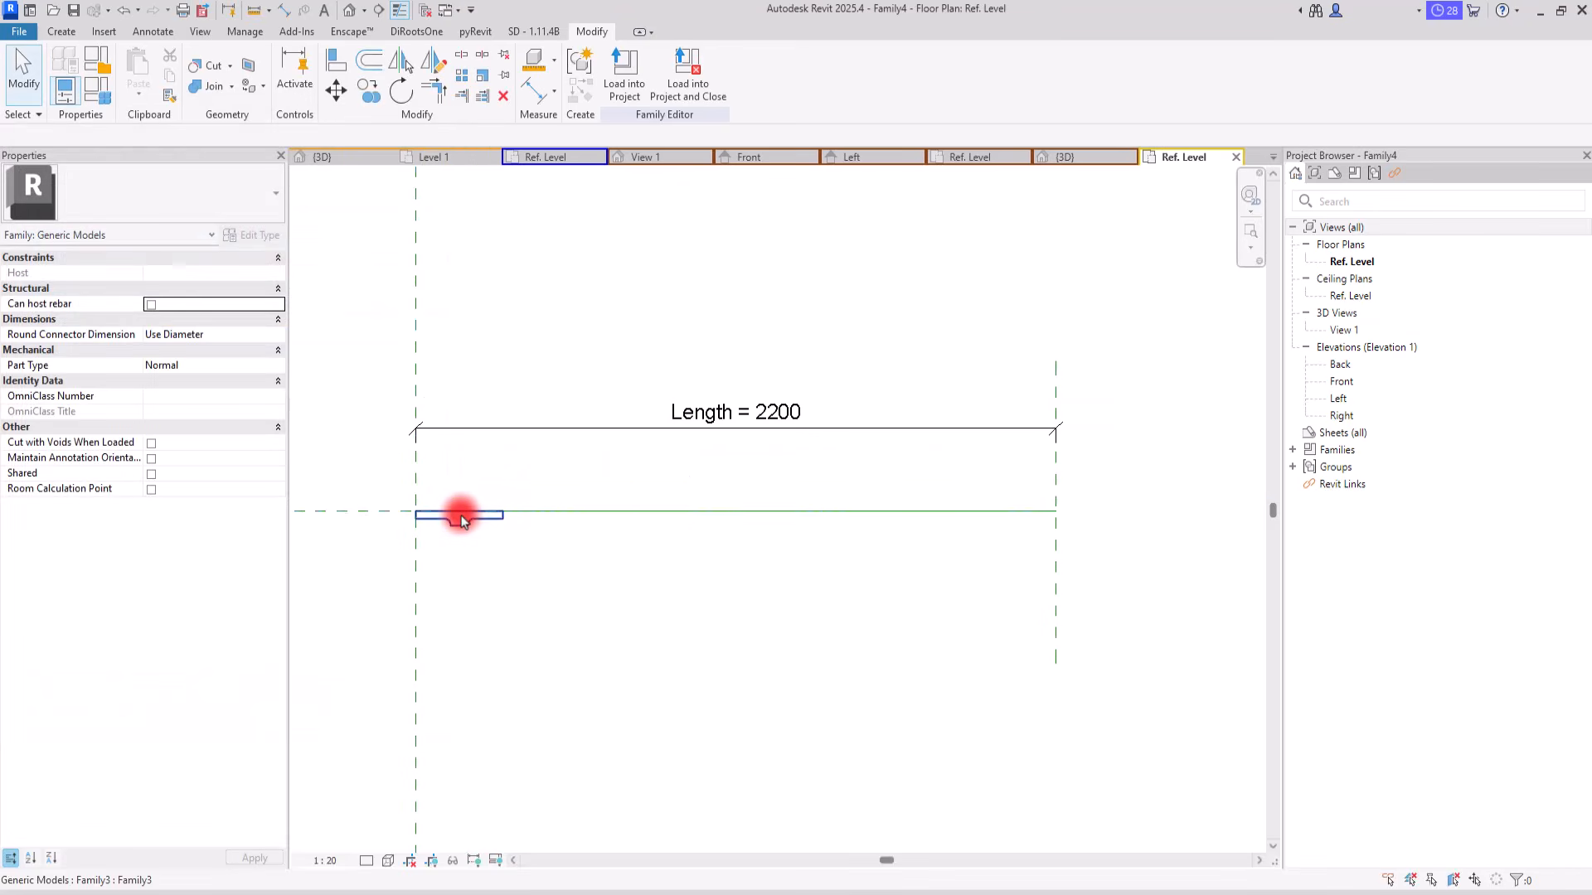
pyautogui.click(460, 80)
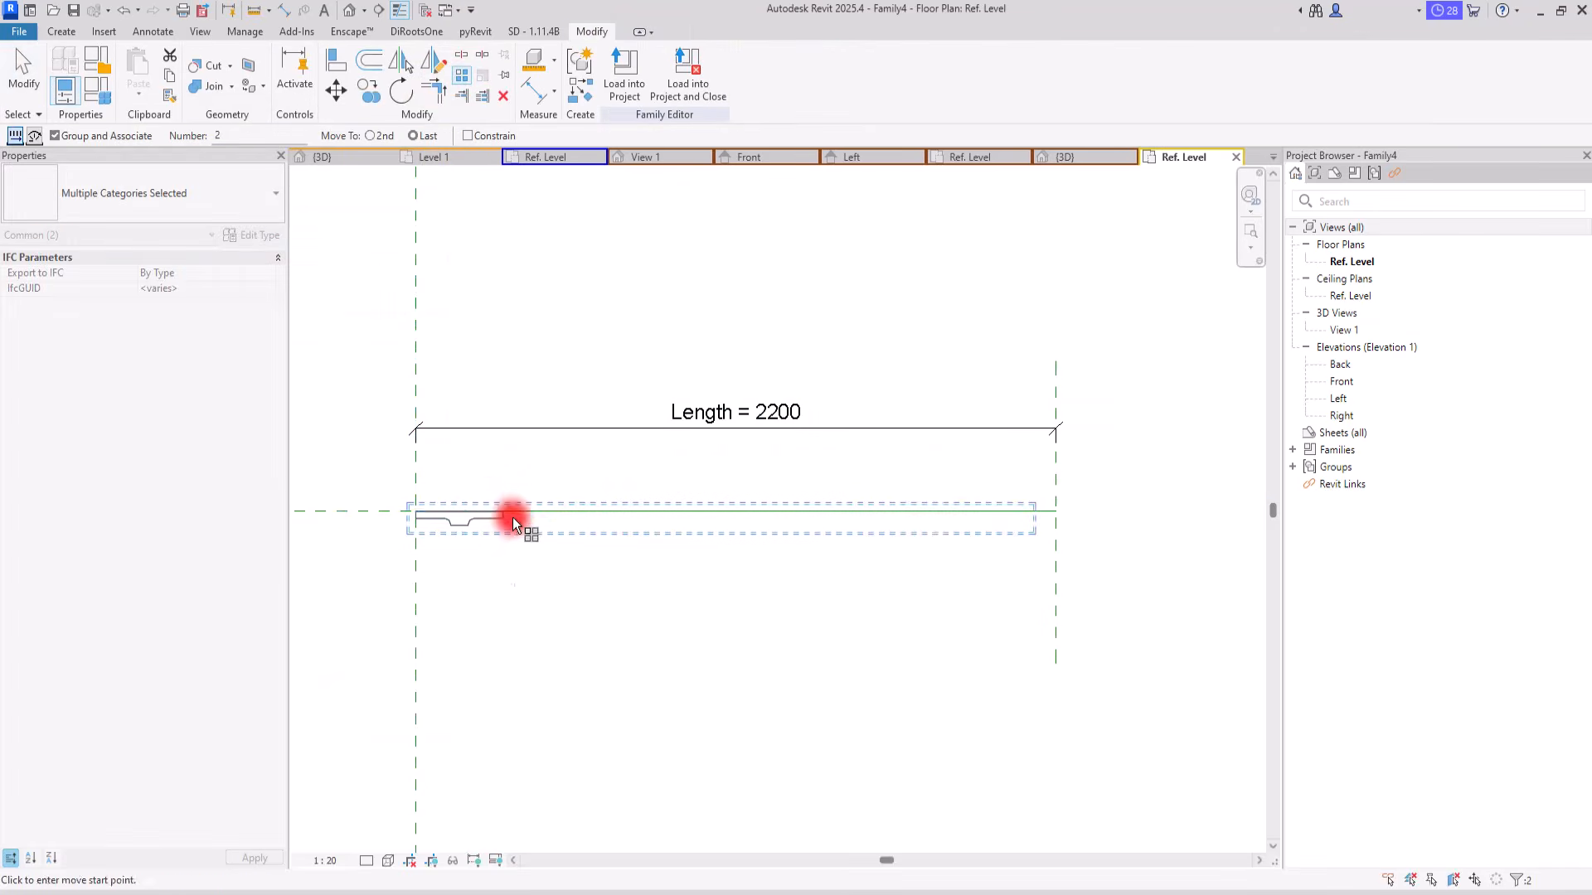
pyautogui.click(504, 506)
pyautogui.click(983, 597)
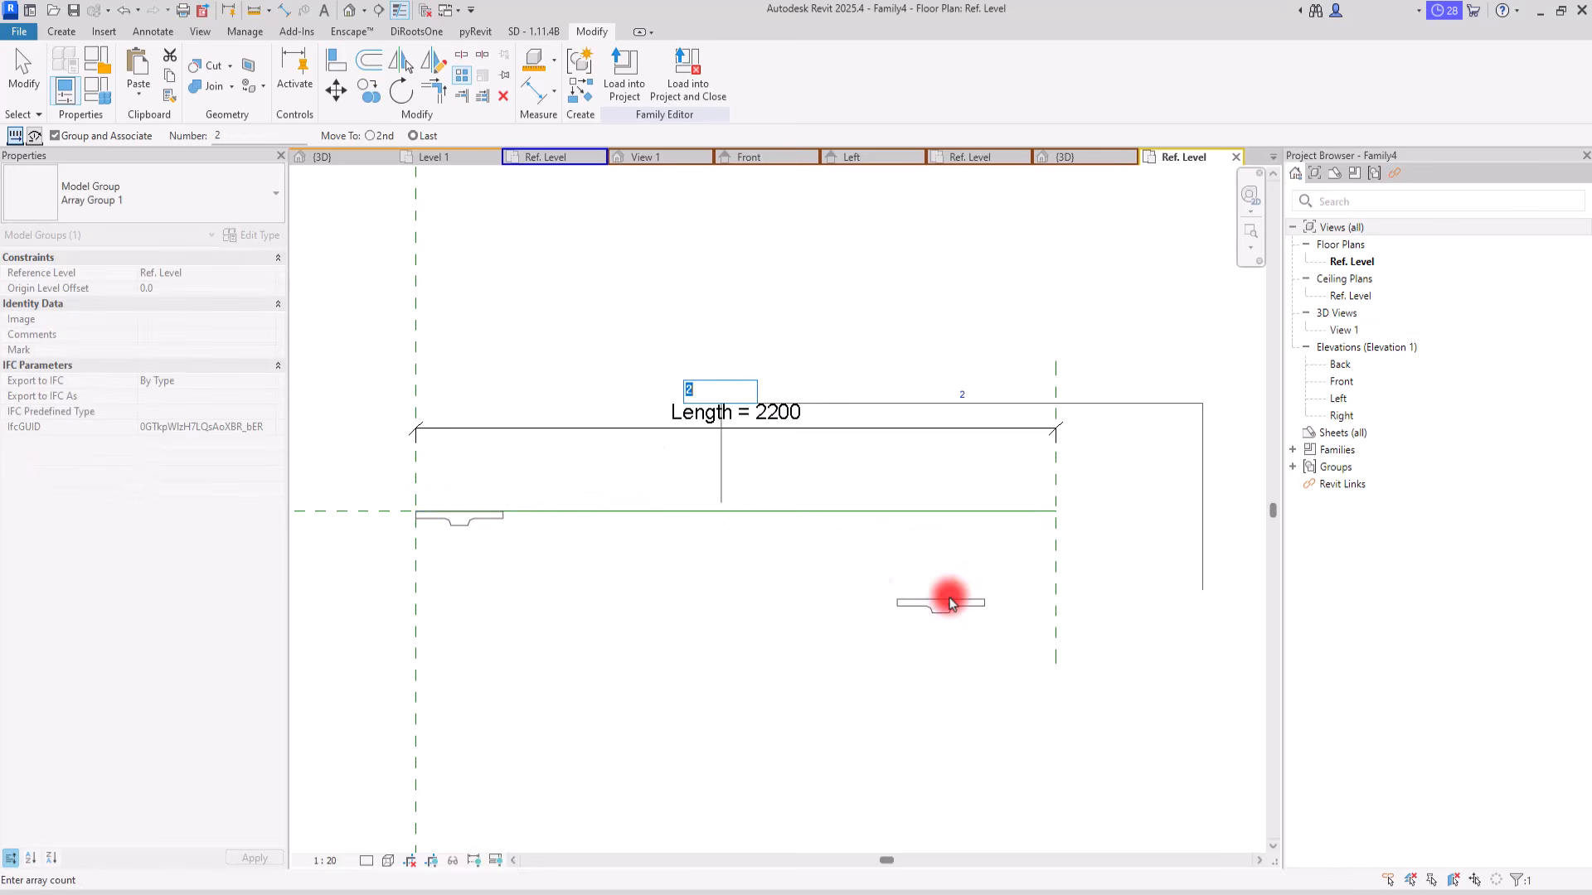
pyautogui.write('5')
pyautogui.press('Return')
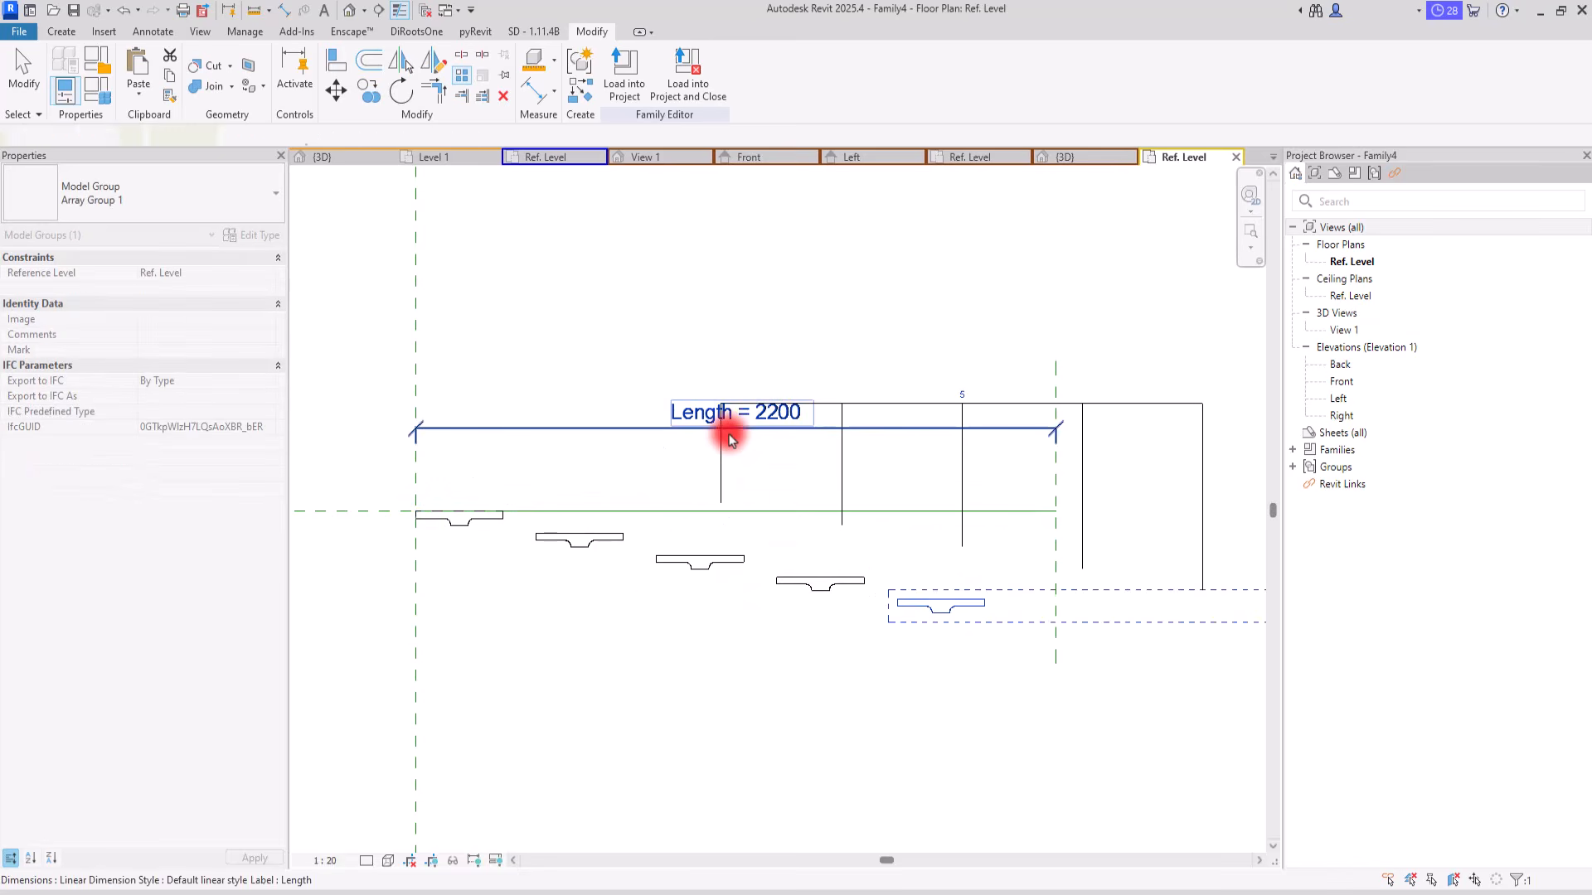
pyautogui.click(728, 320)
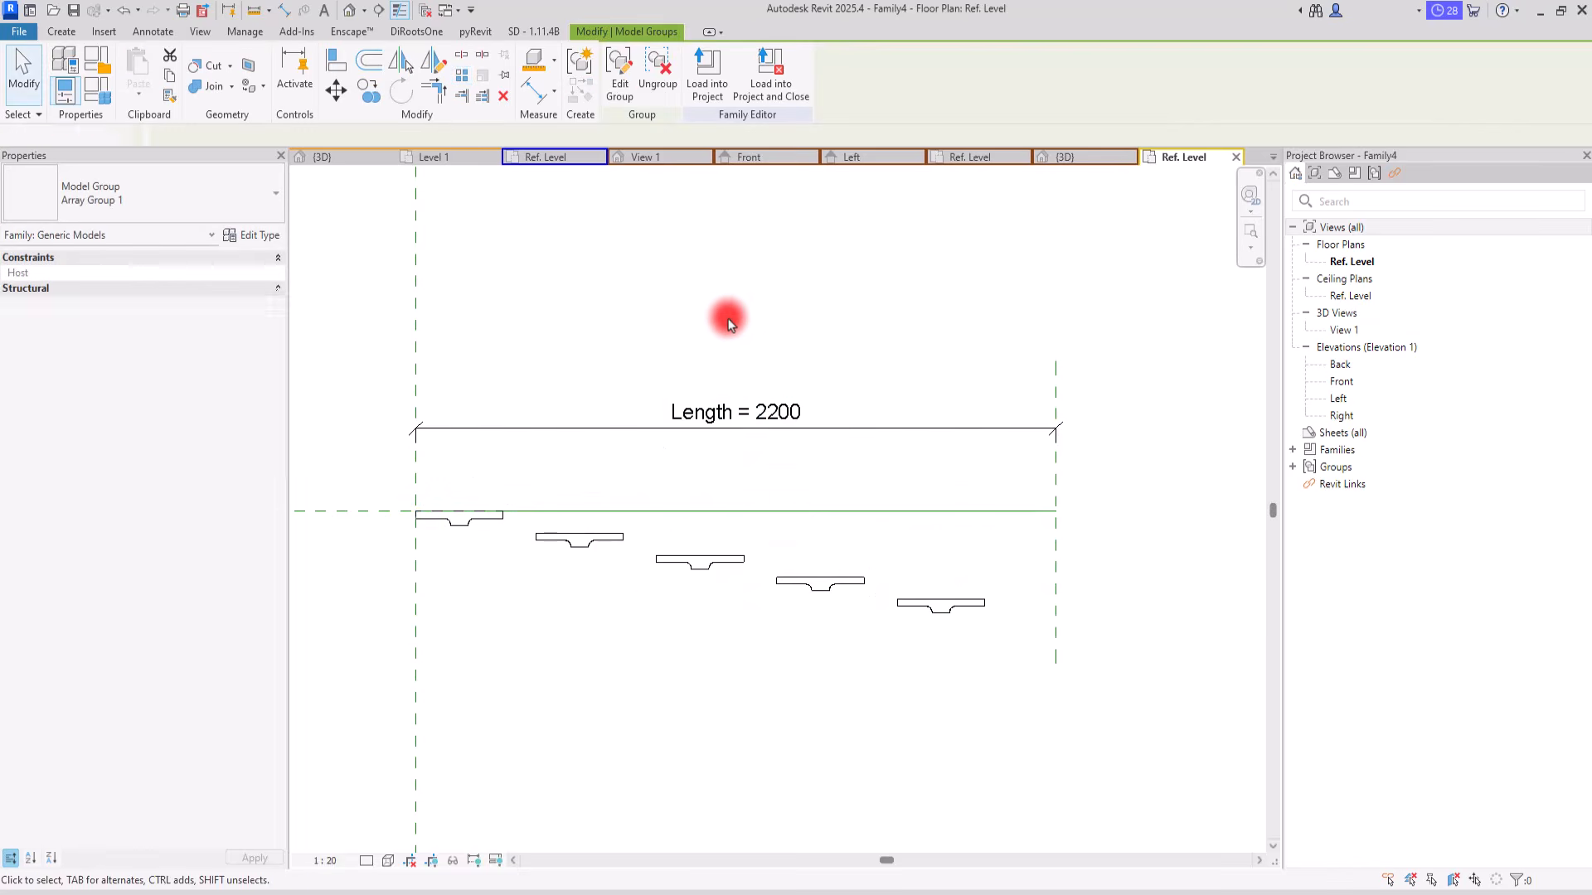
# Step: Align the last array instance's right edge to the right reference plane and its back edge to the horizontal reference plane
pyautogui.click(335, 60)
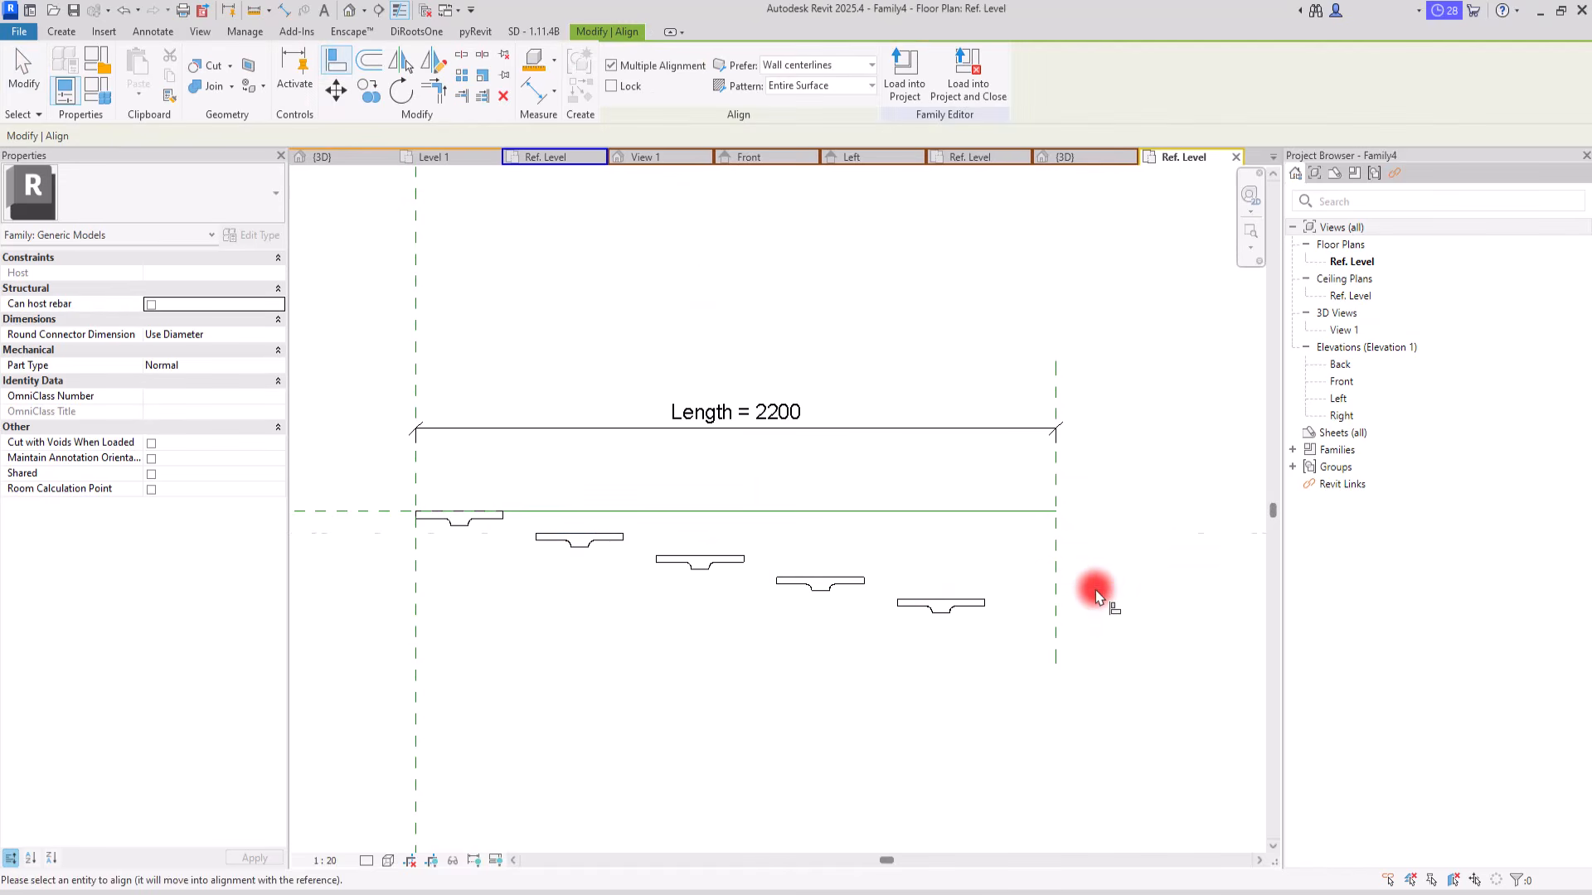
pyautogui.click(1058, 651)
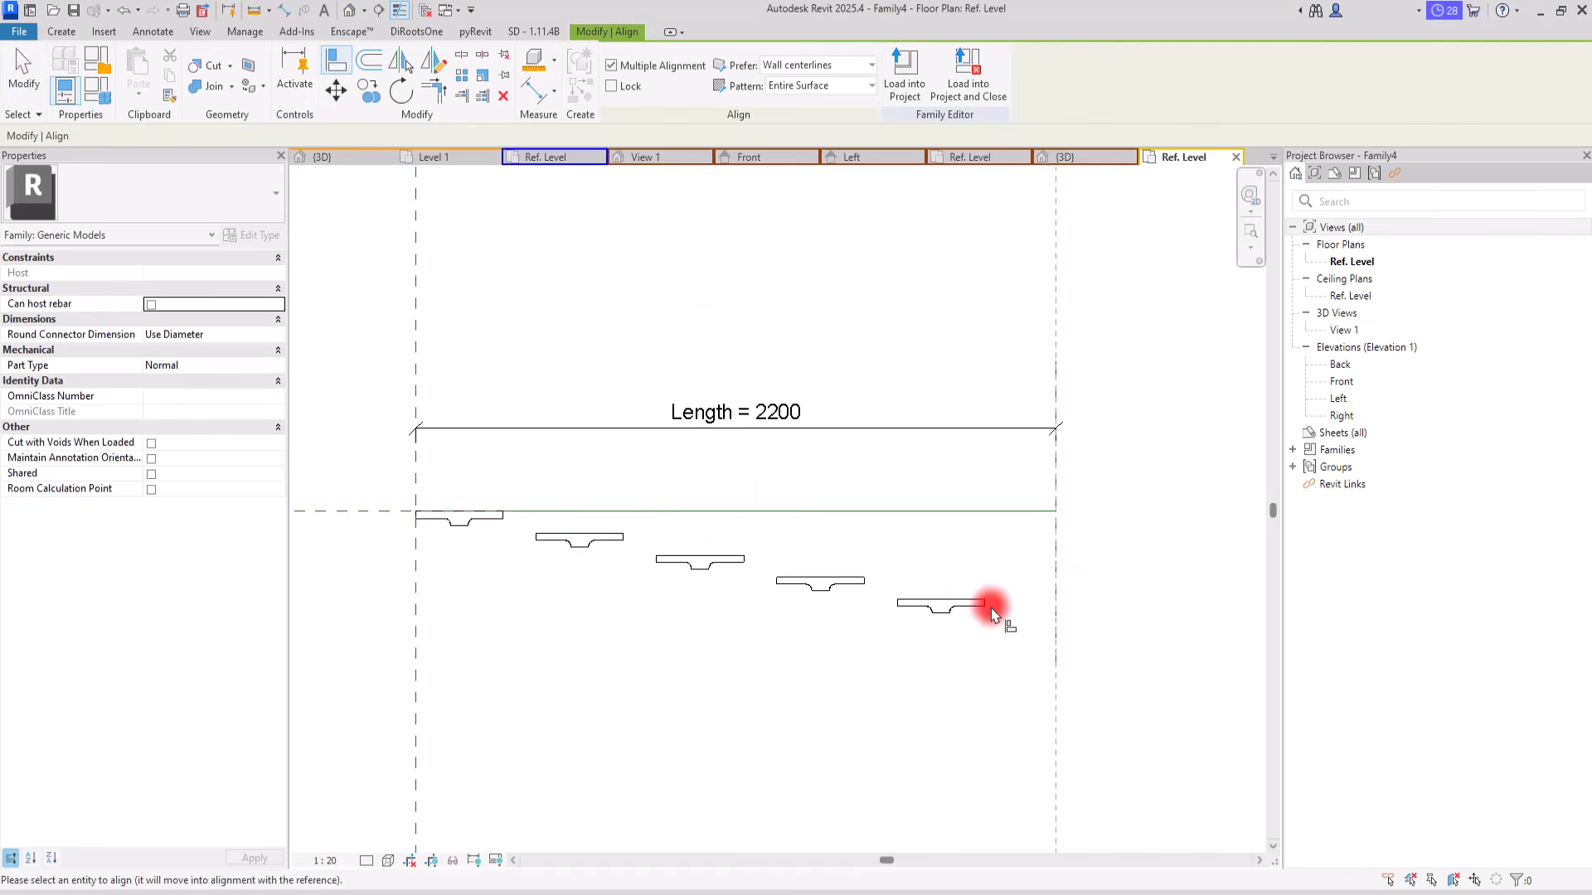
pyautogui.click(991, 605)
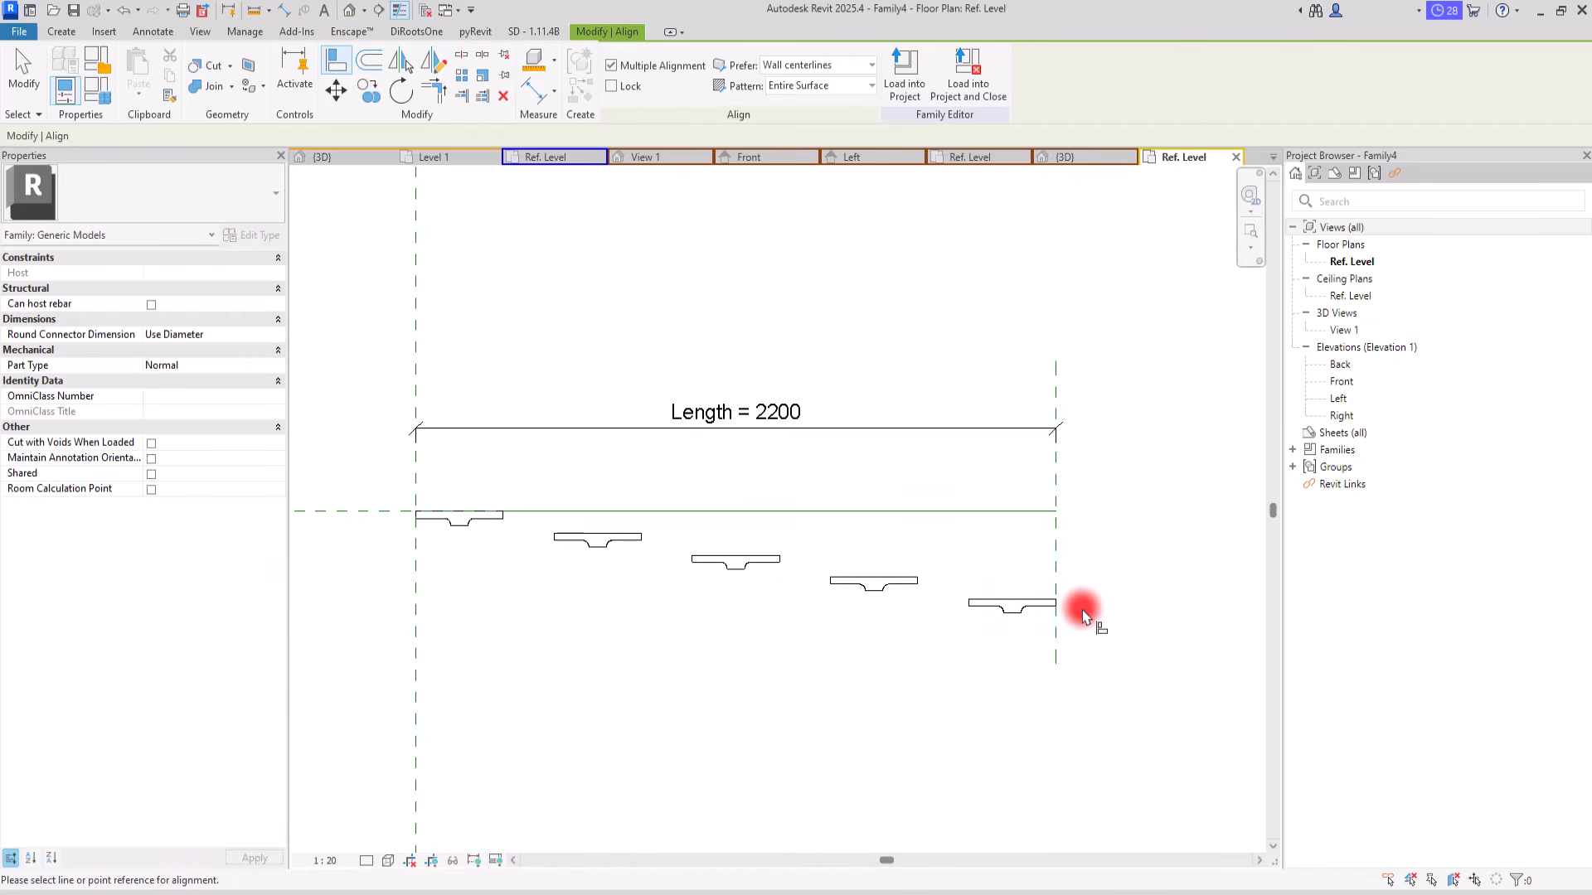
pyautogui.click(361, 511)
pyautogui.click(1006, 603)
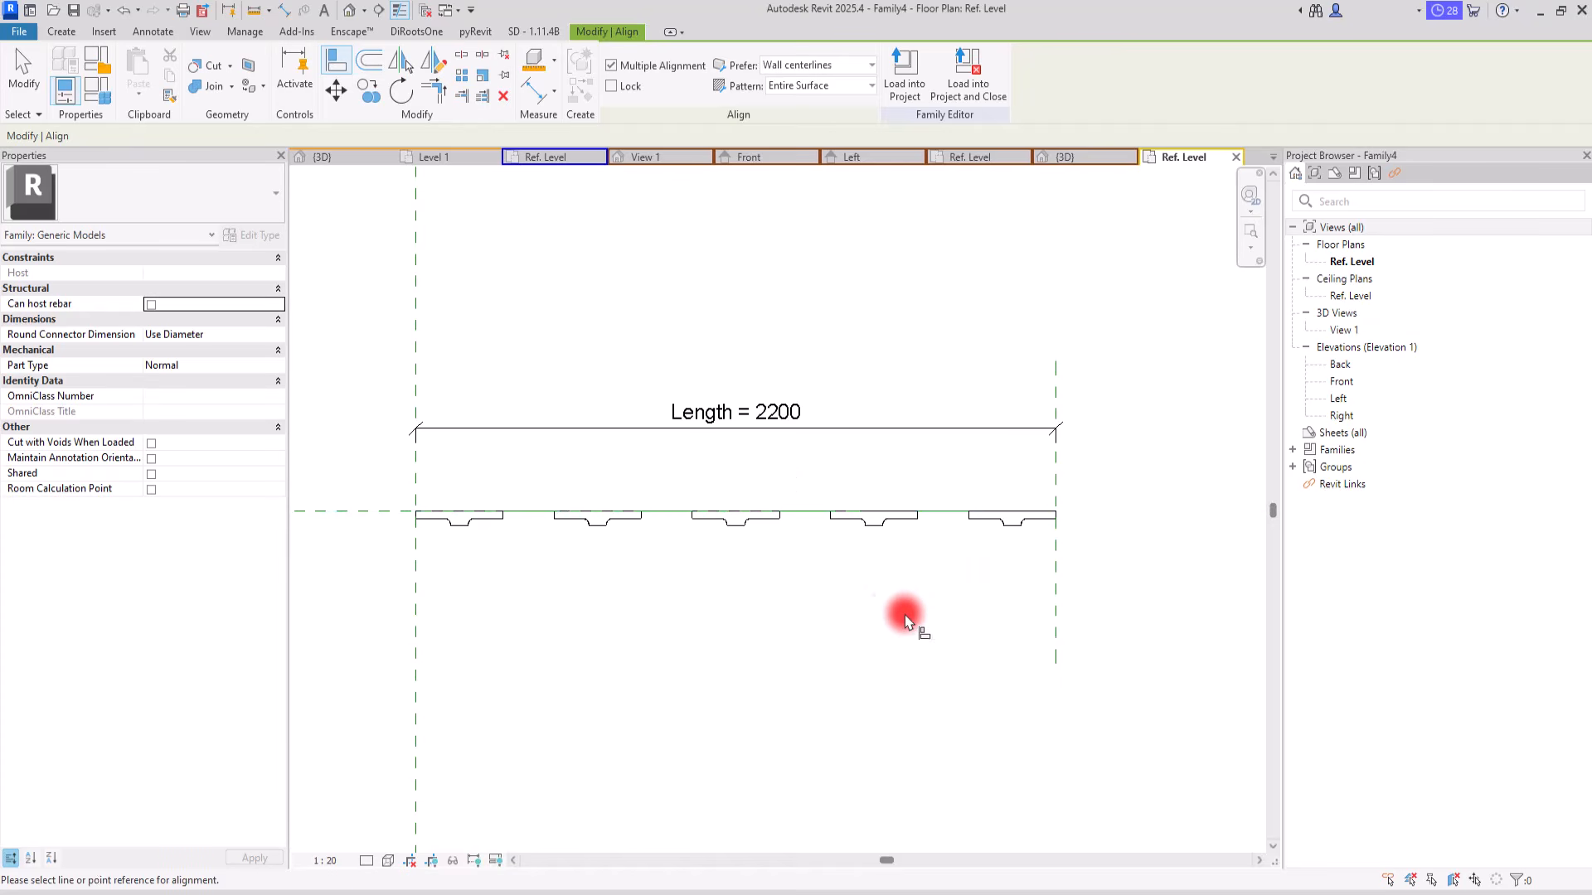
pyautogui.press('Escape')
pyautogui.press('Escape')
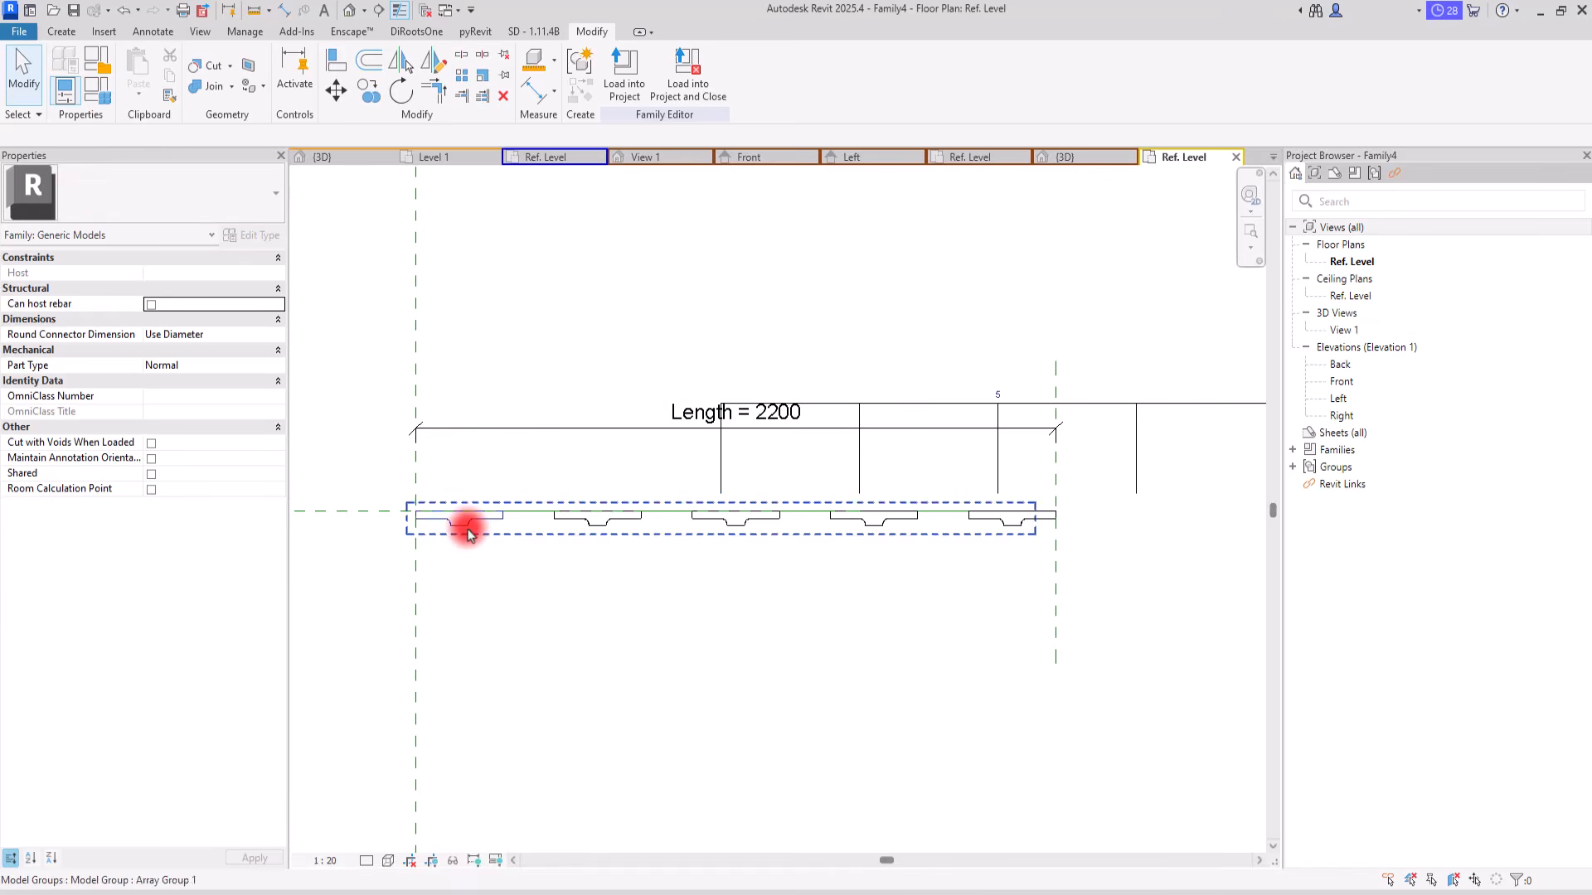
# Step: Edit the first array group and open the type properties of the Family3 component inside it
pyautogui.click(468, 533)
pyautogui.click(624, 70)
pyautogui.click(442, 521)
pyautogui.click(247, 237)
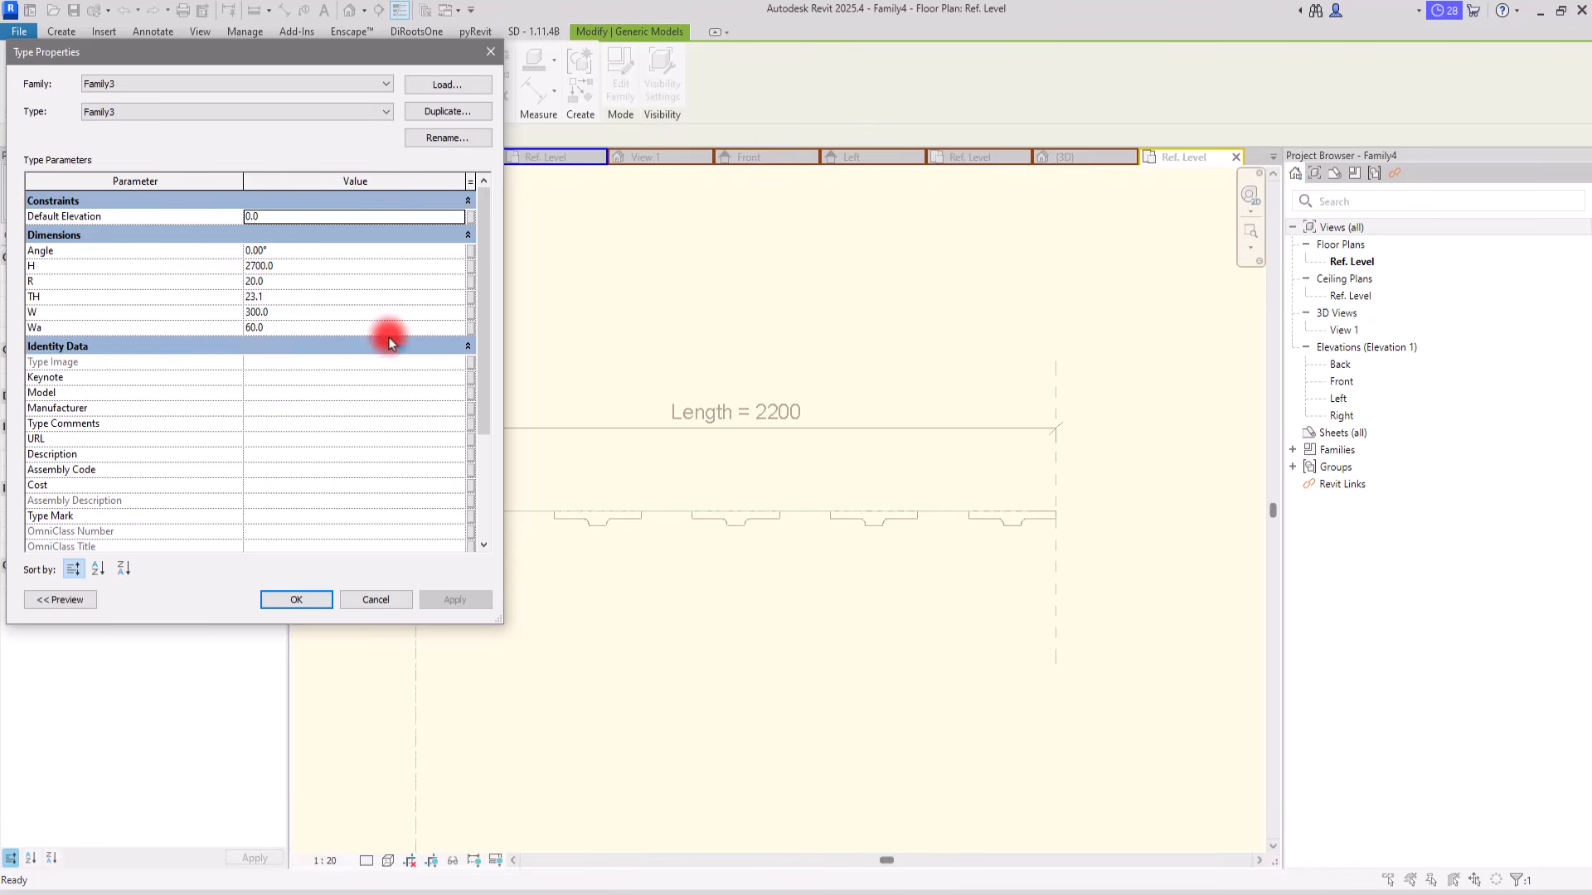
# Step: Associate the nested component's Angle and H type parameters with new family type parameters named Angle and H
pyautogui.click(470, 250)
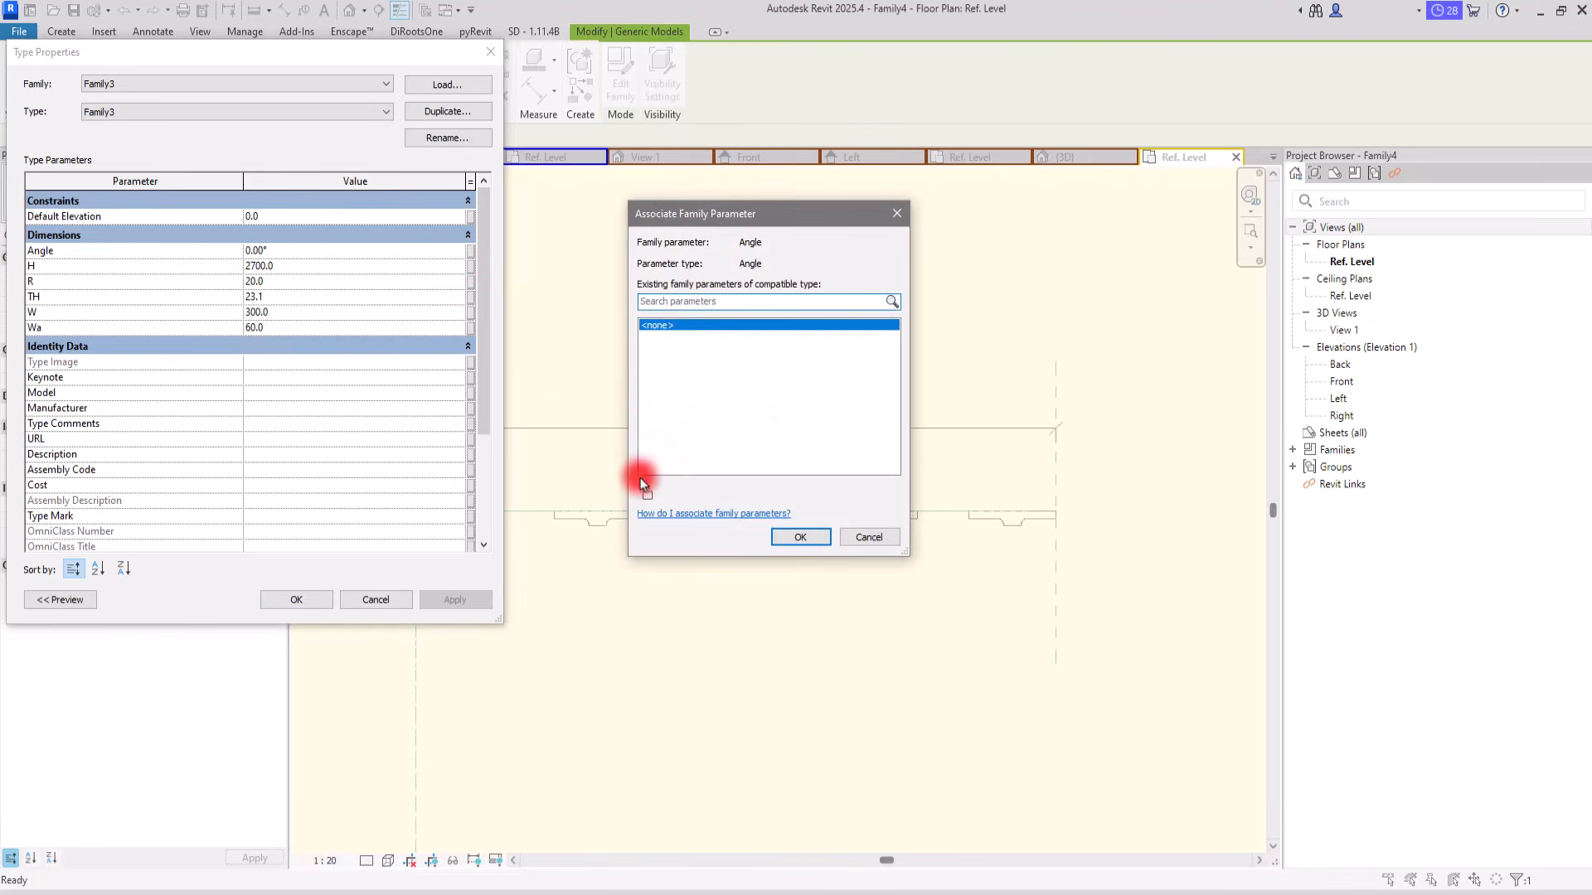
pyautogui.click(647, 491)
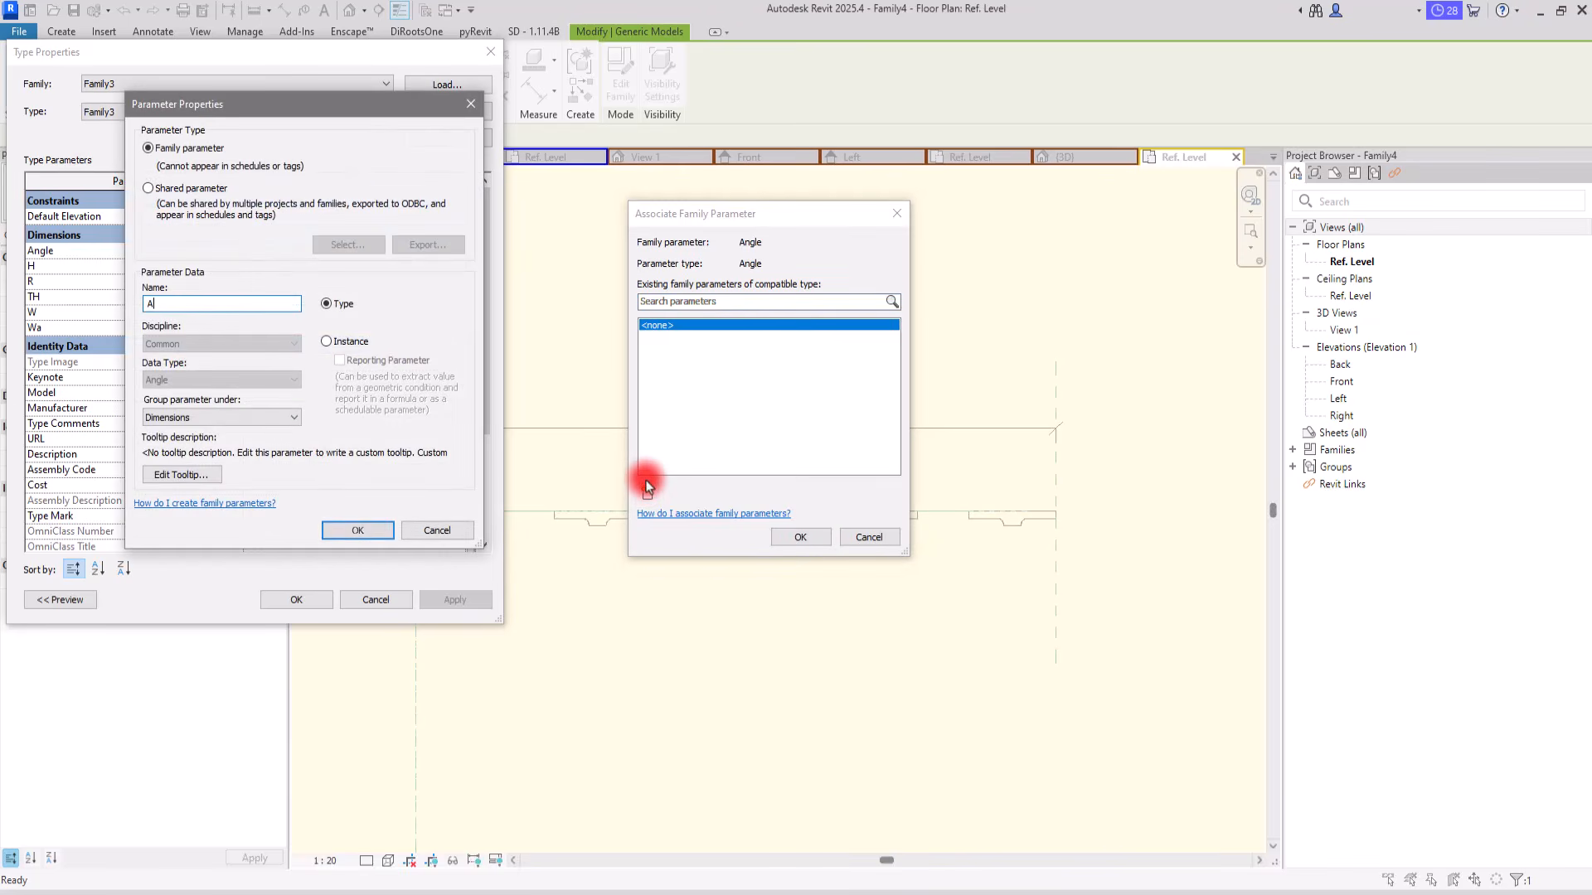
pyautogui.press('Return')
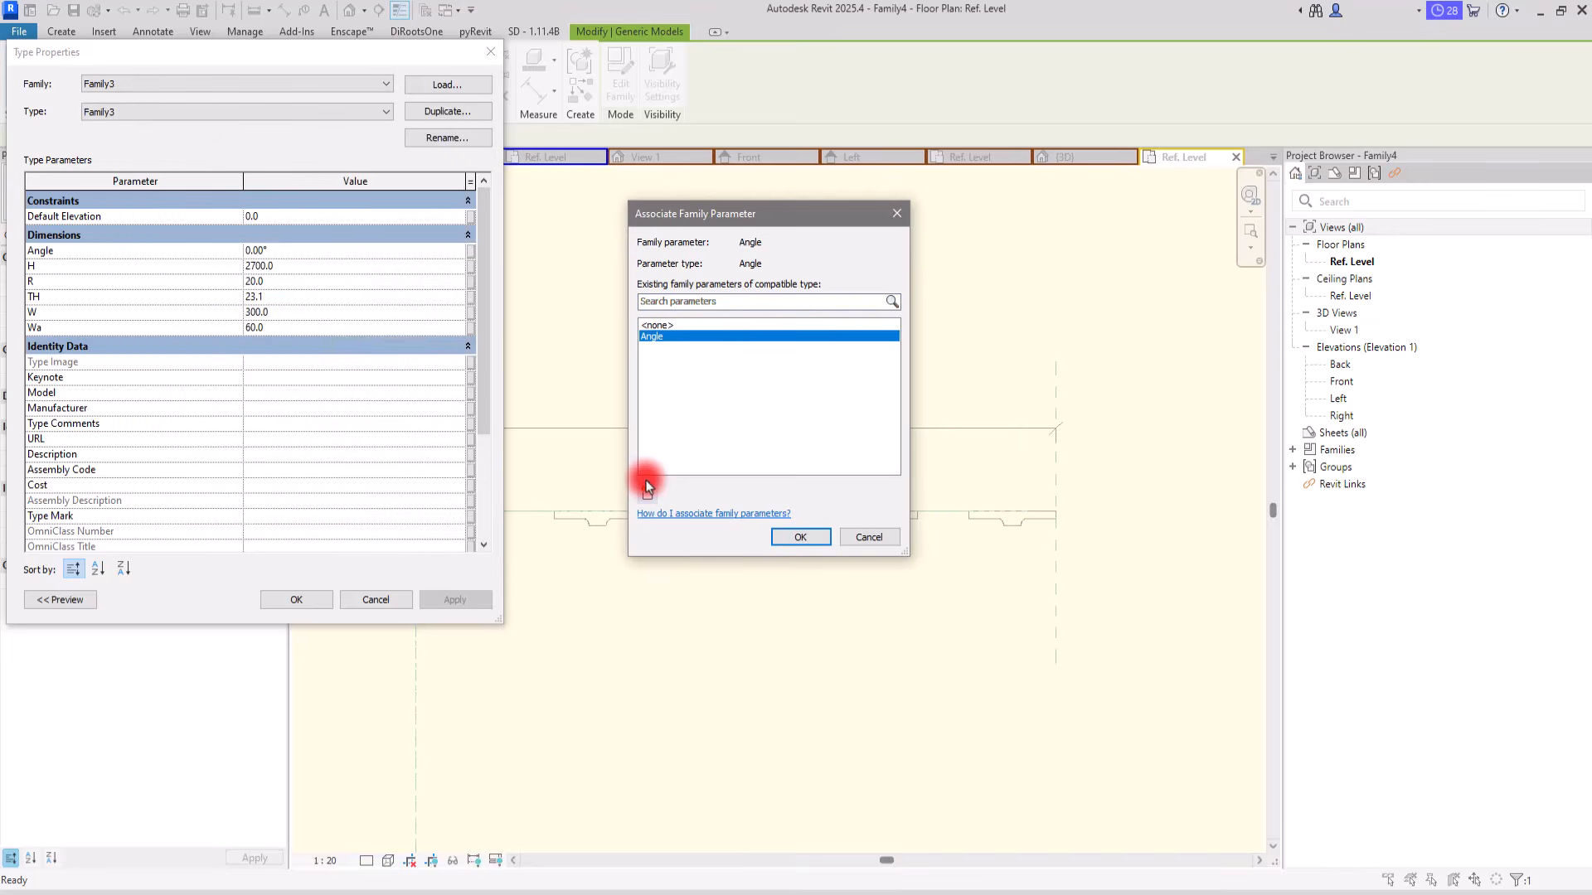
pyautogui.click(800, 537)
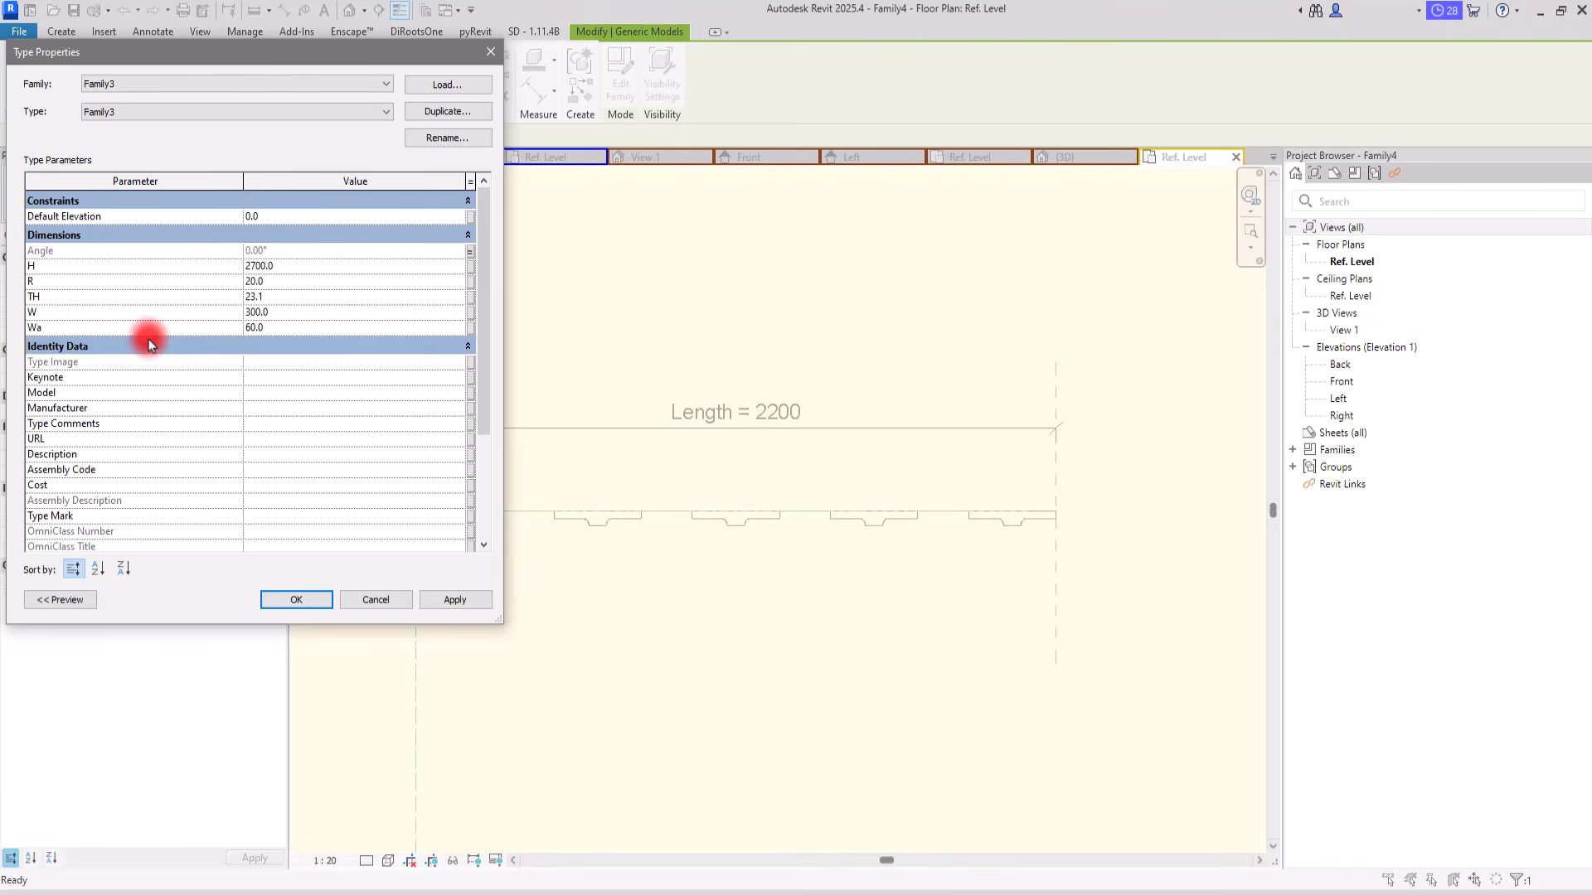
pyautogui.click(470, 266)
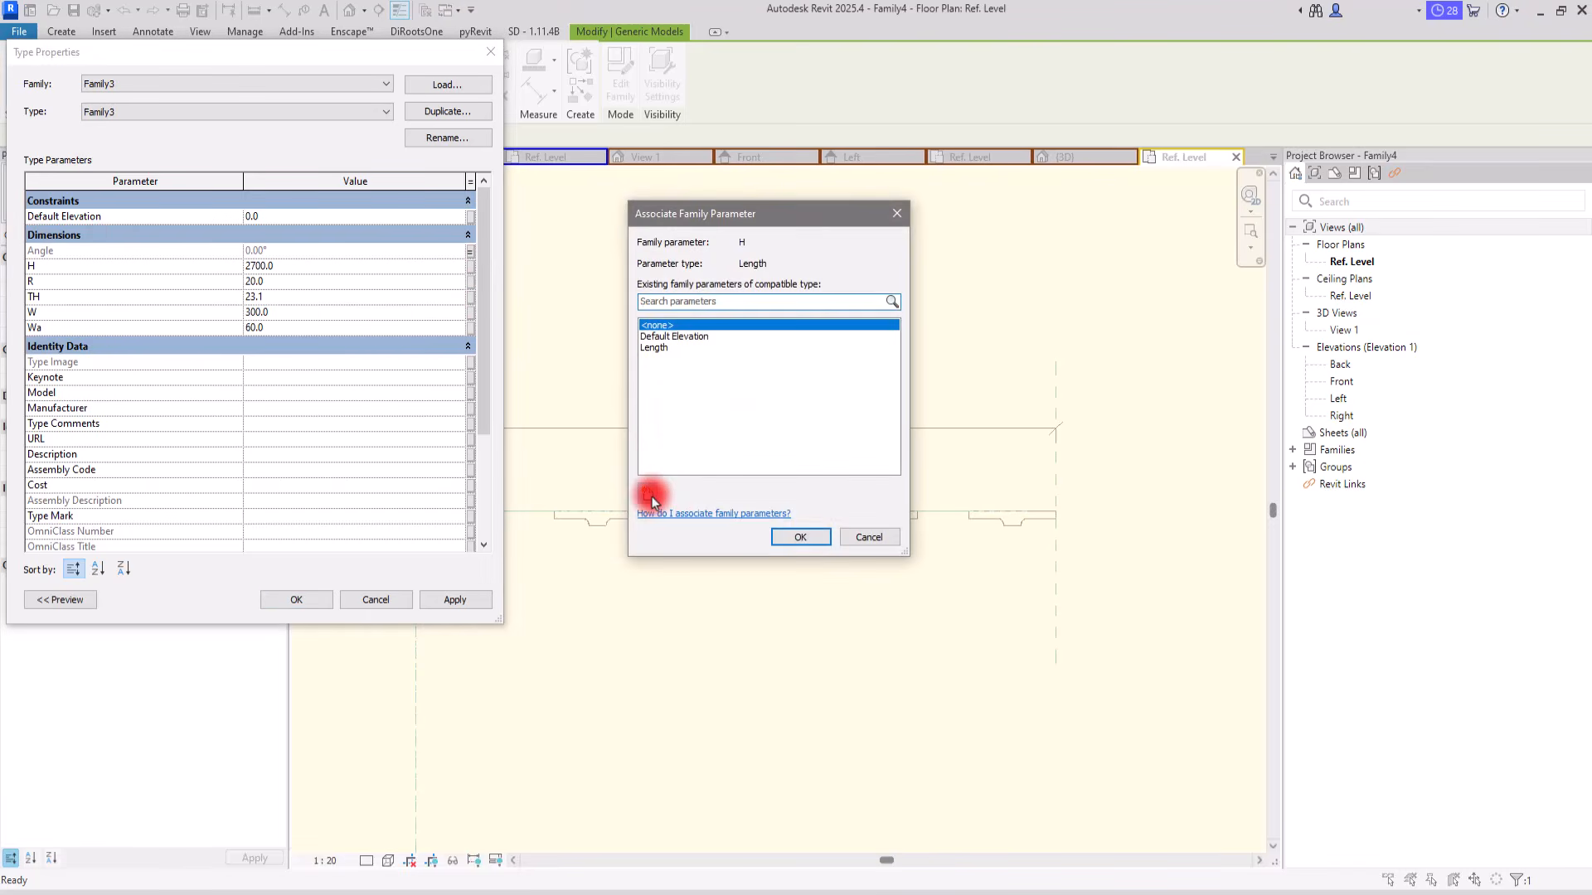
pyautogui.click(650, 496)
pyautogui.click(357, 531)
pyautogui.click(800, 537)
# Step: Associate the component's R and TH type parameters with new family type parameters named R and Th
pyautogui.click(469, 282)
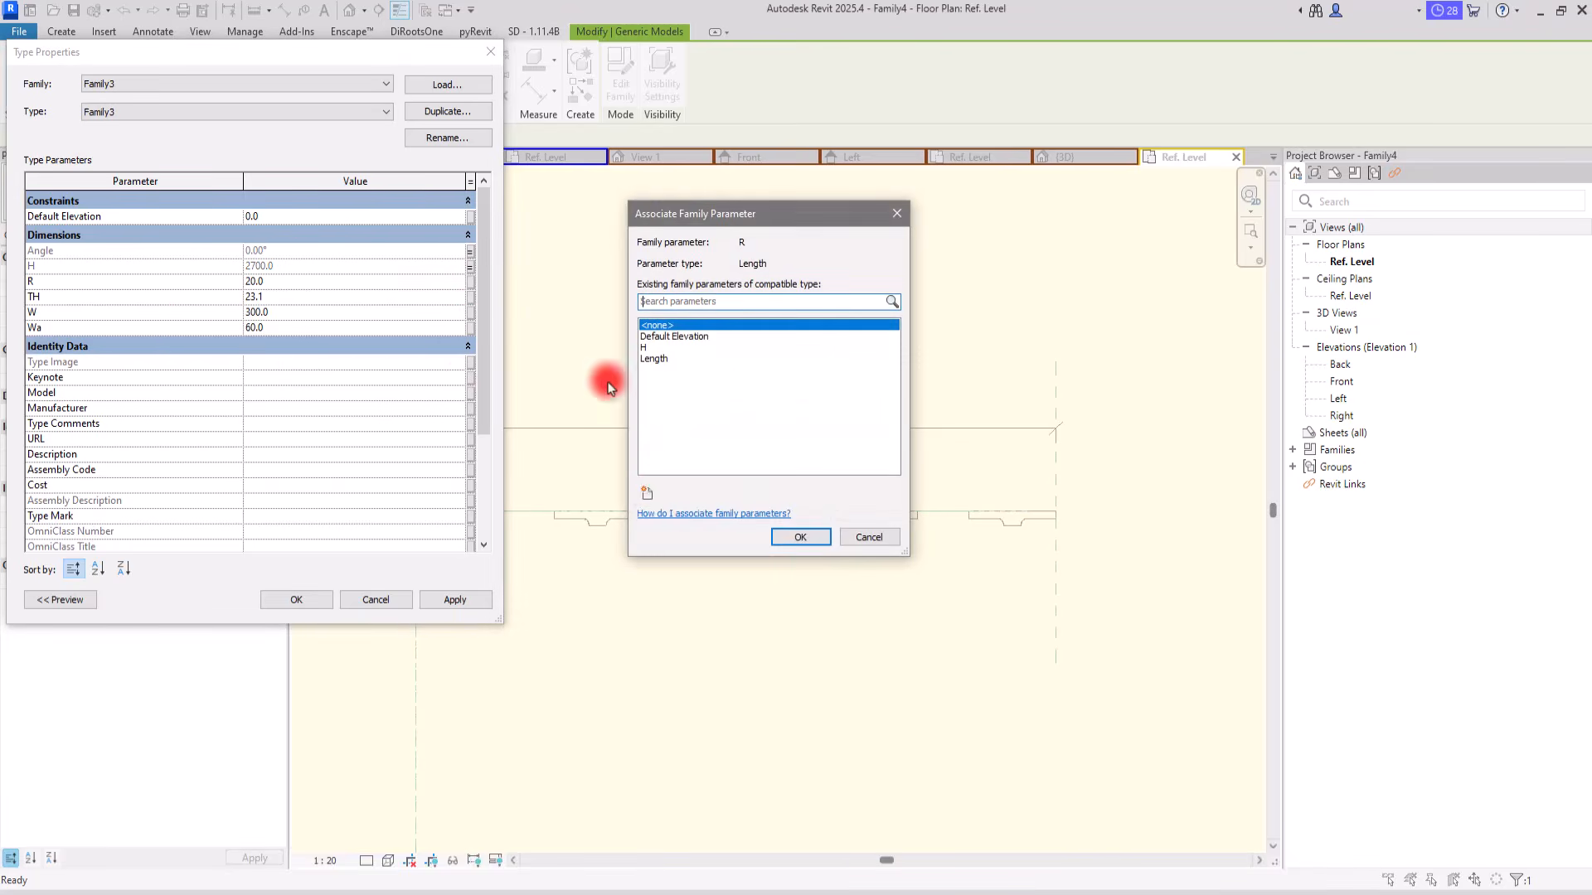
pyautogui.click(650, 496)
pyautogui.write('R')
pyautogui.press('Return')
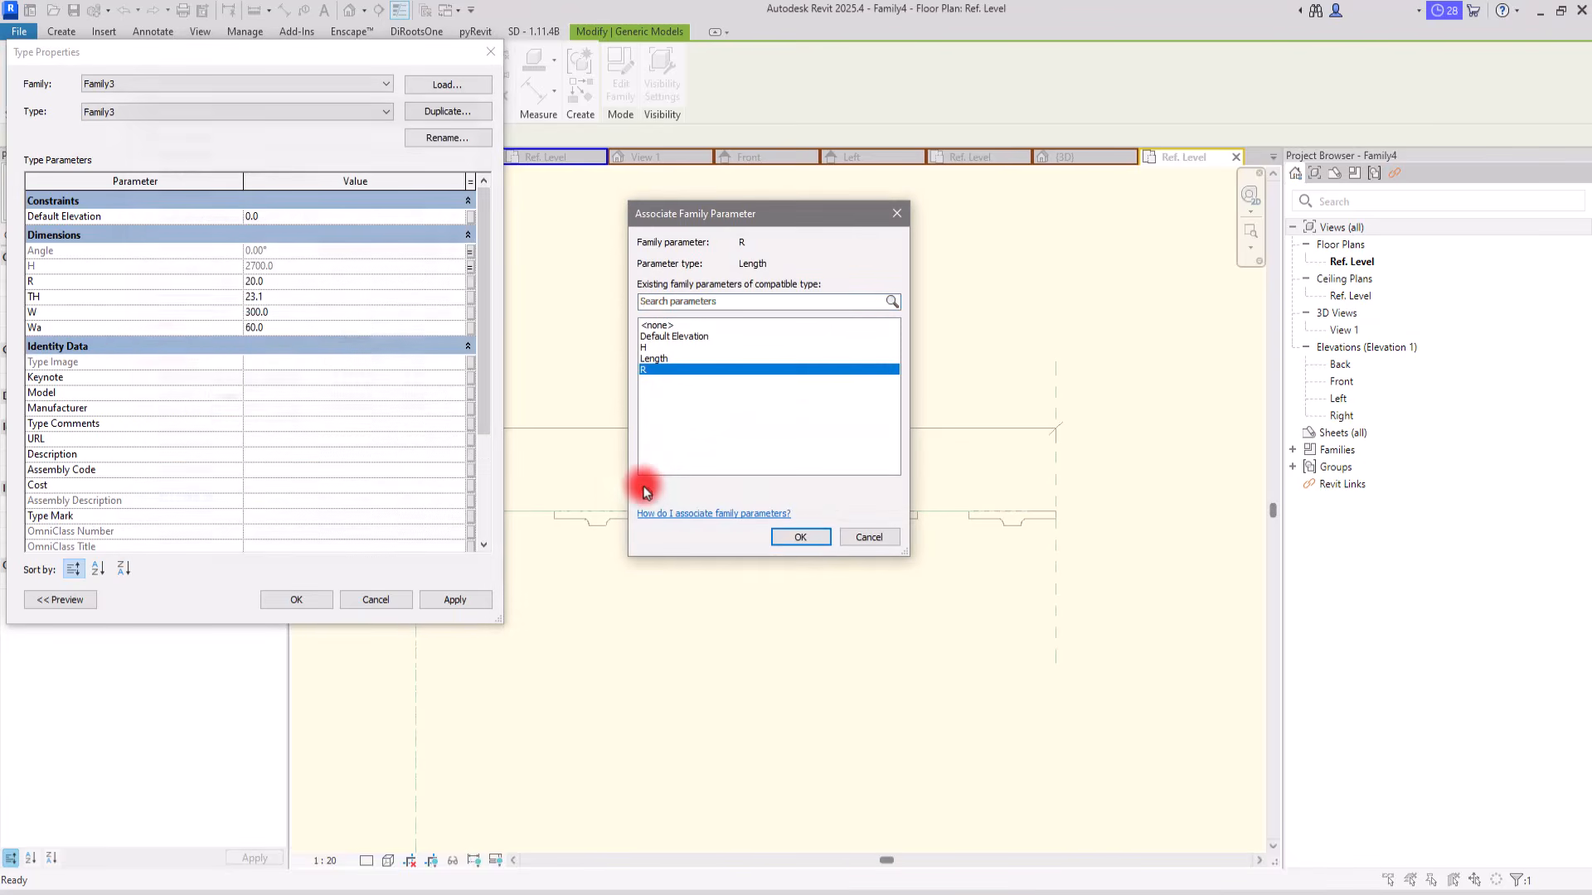
pyautogui.press('Return')
pyautogui.click(469, 297)
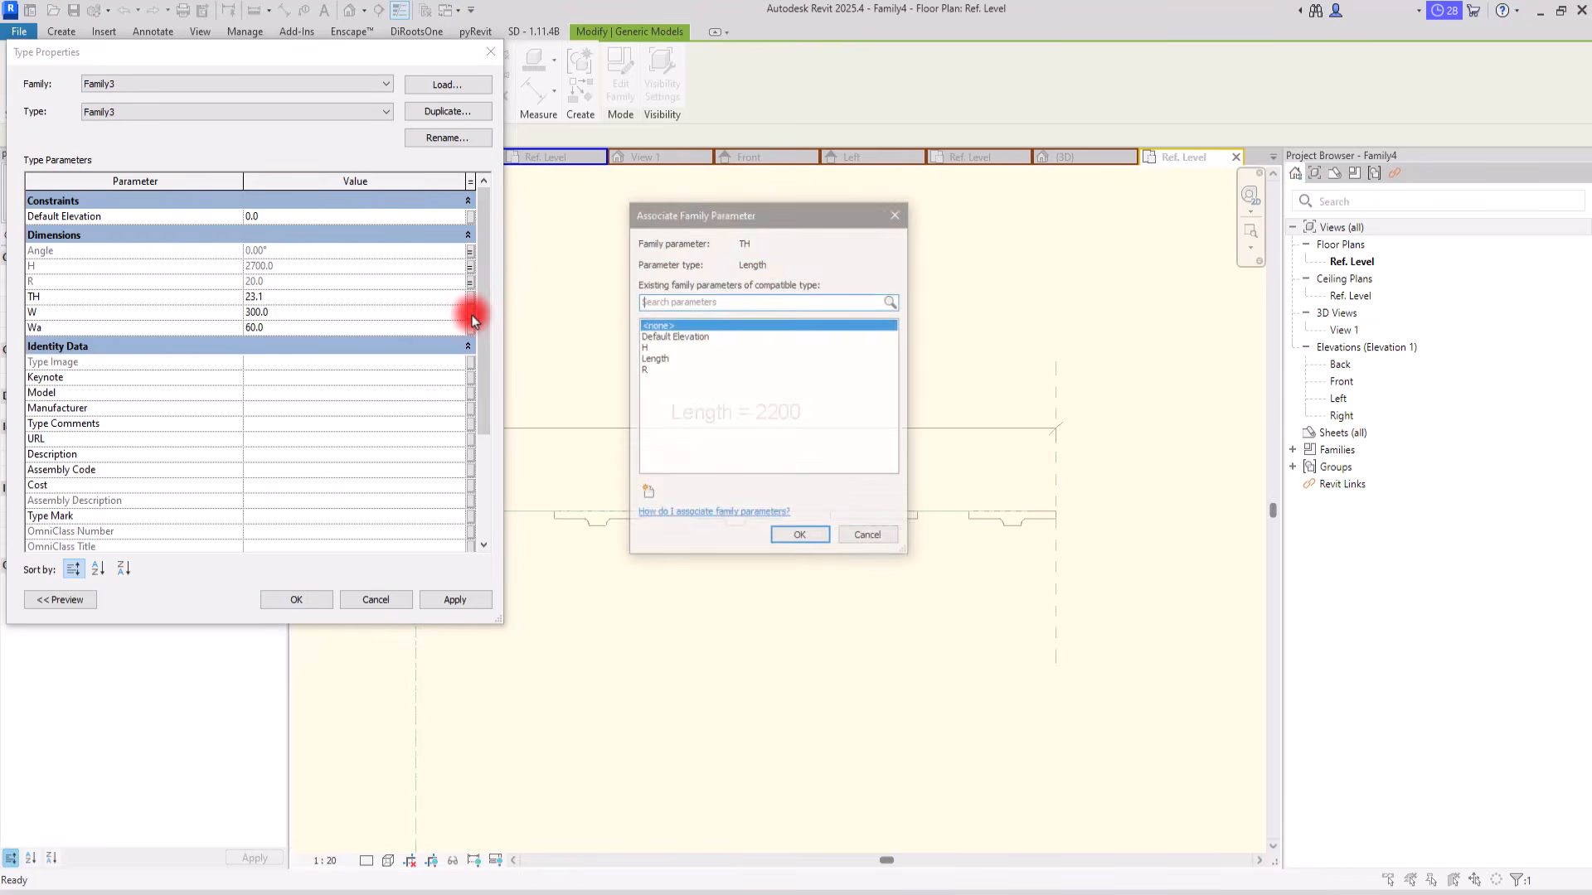
pyautogui.click(652, 496)
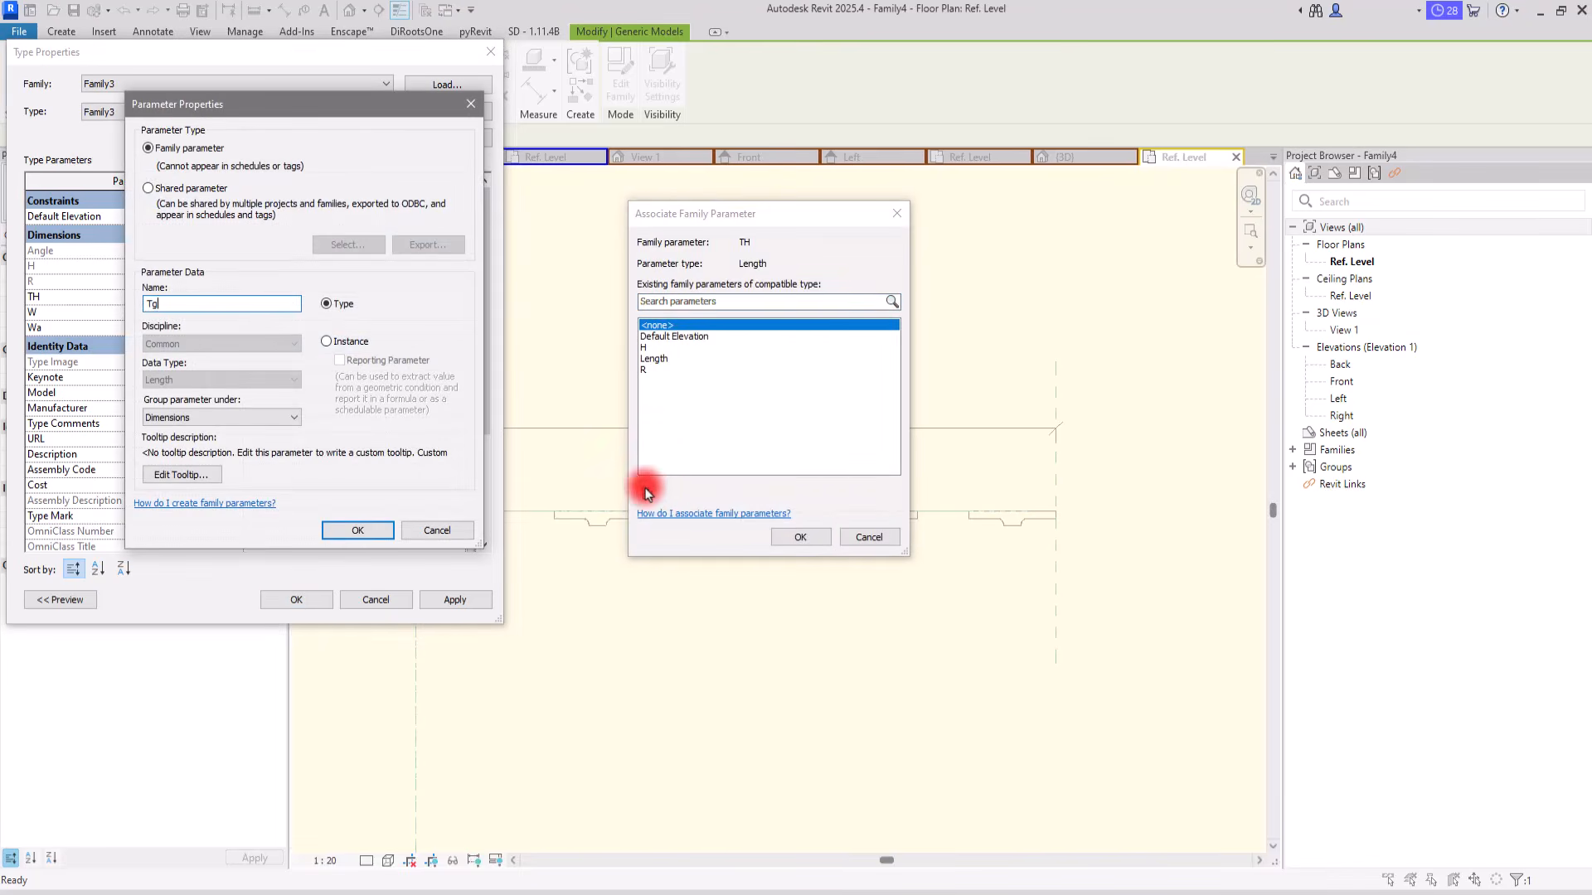
pyautogui.click(356, 531)
pyautogui.click(800, 537)
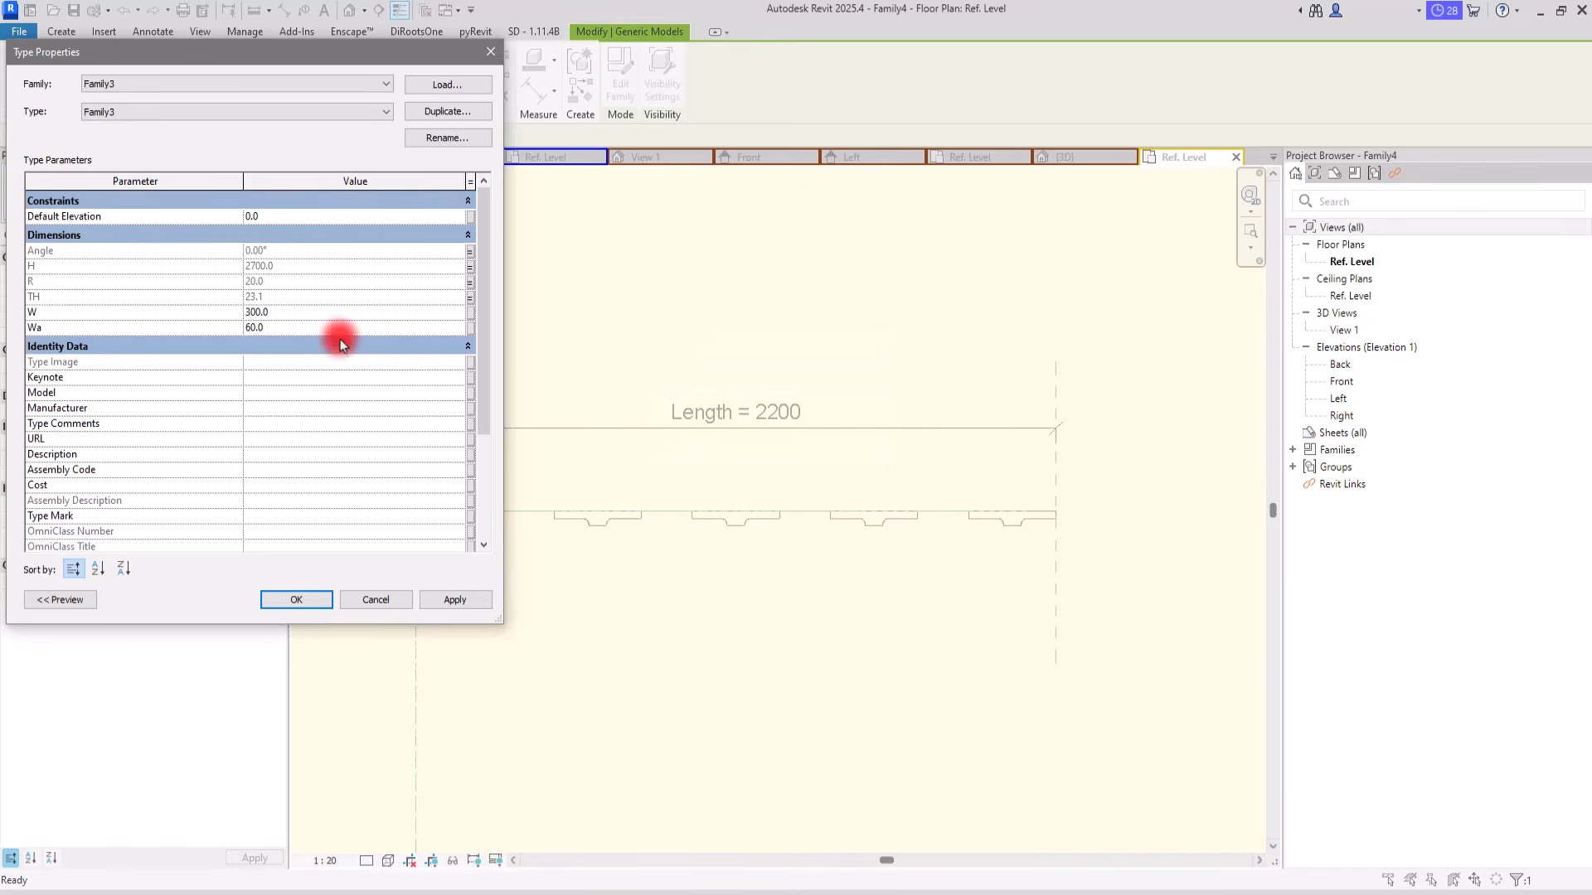
# Step: Associate the component's W and Wa type parameters with new family type parameters W and Wa, and accept the type changes
pyautogui.click(471, 313)
pyautogui.click(645, 496)
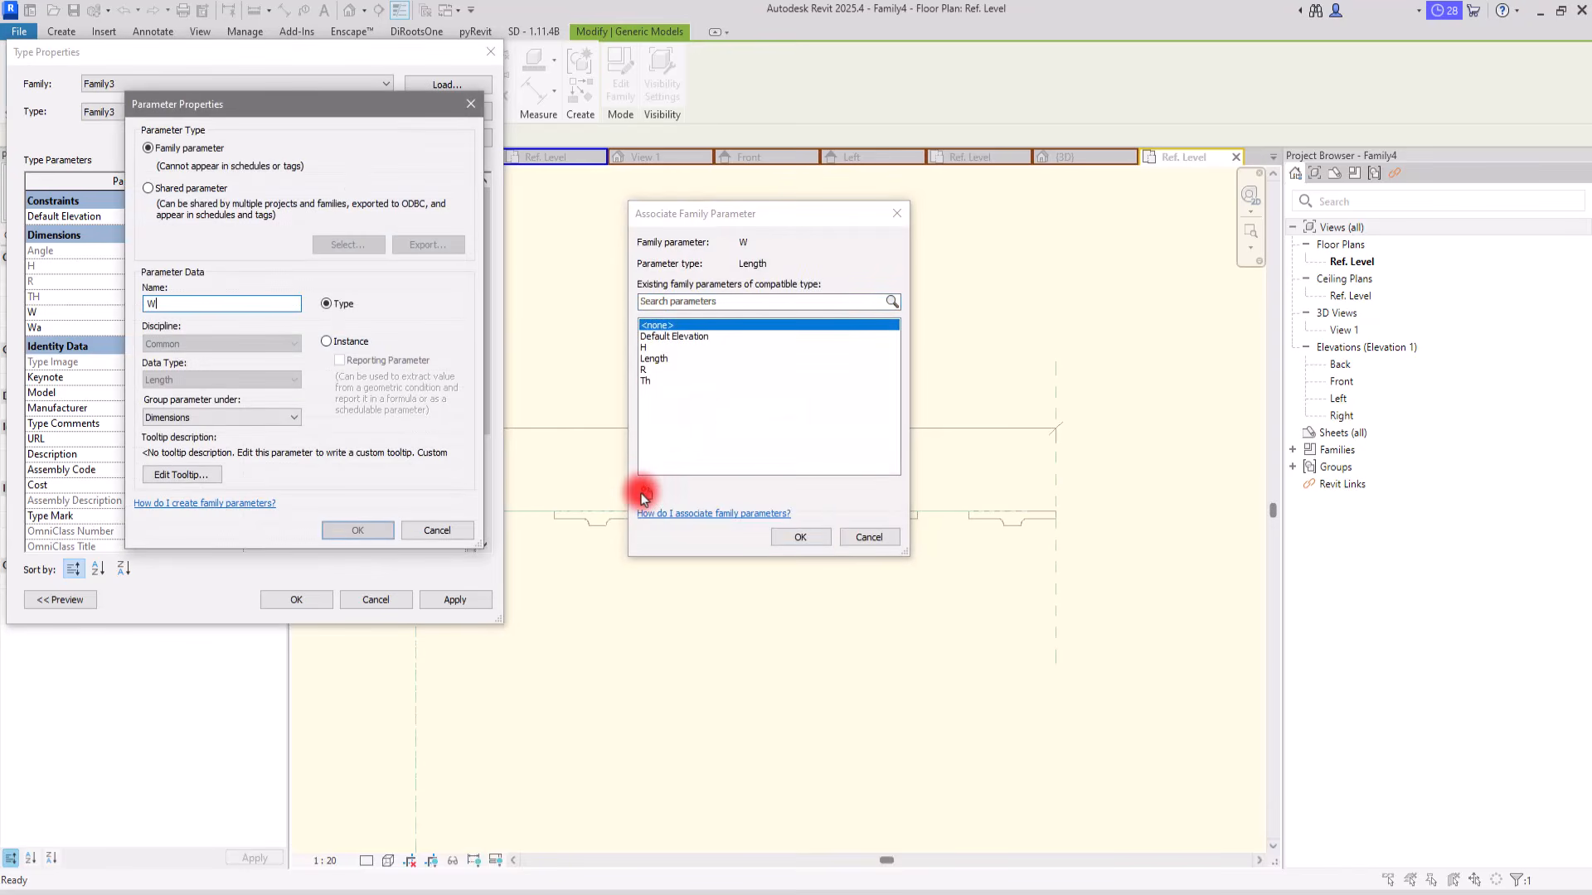
pyautogui.click(357, 531)
pyautogui.click(798, 536)
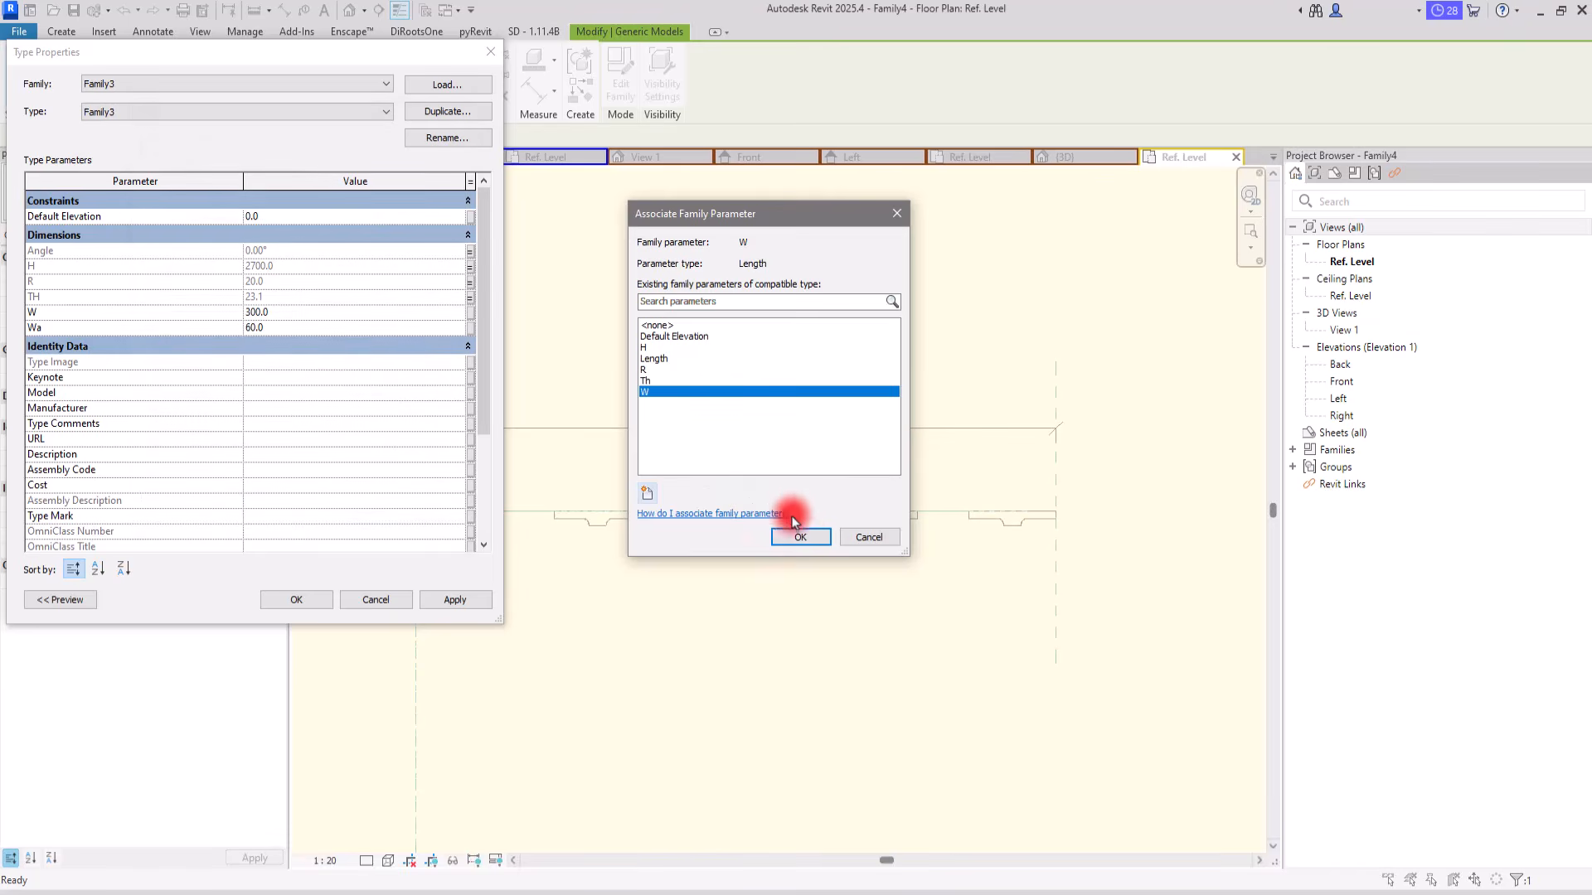
pyautogui.click(471, 329)
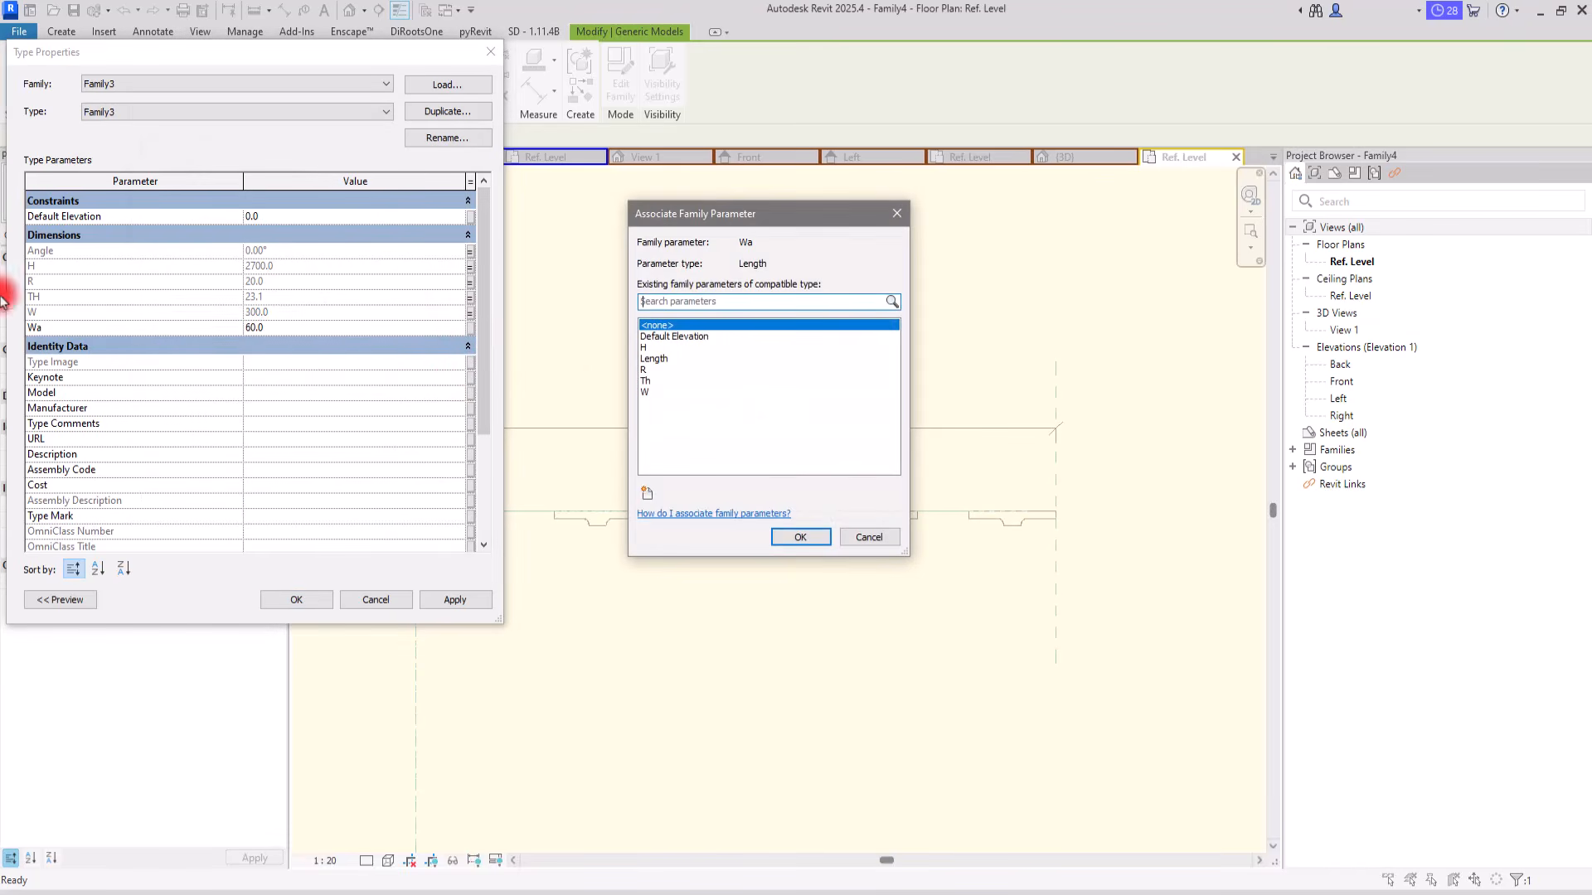
pyautogui.click(646, 495)
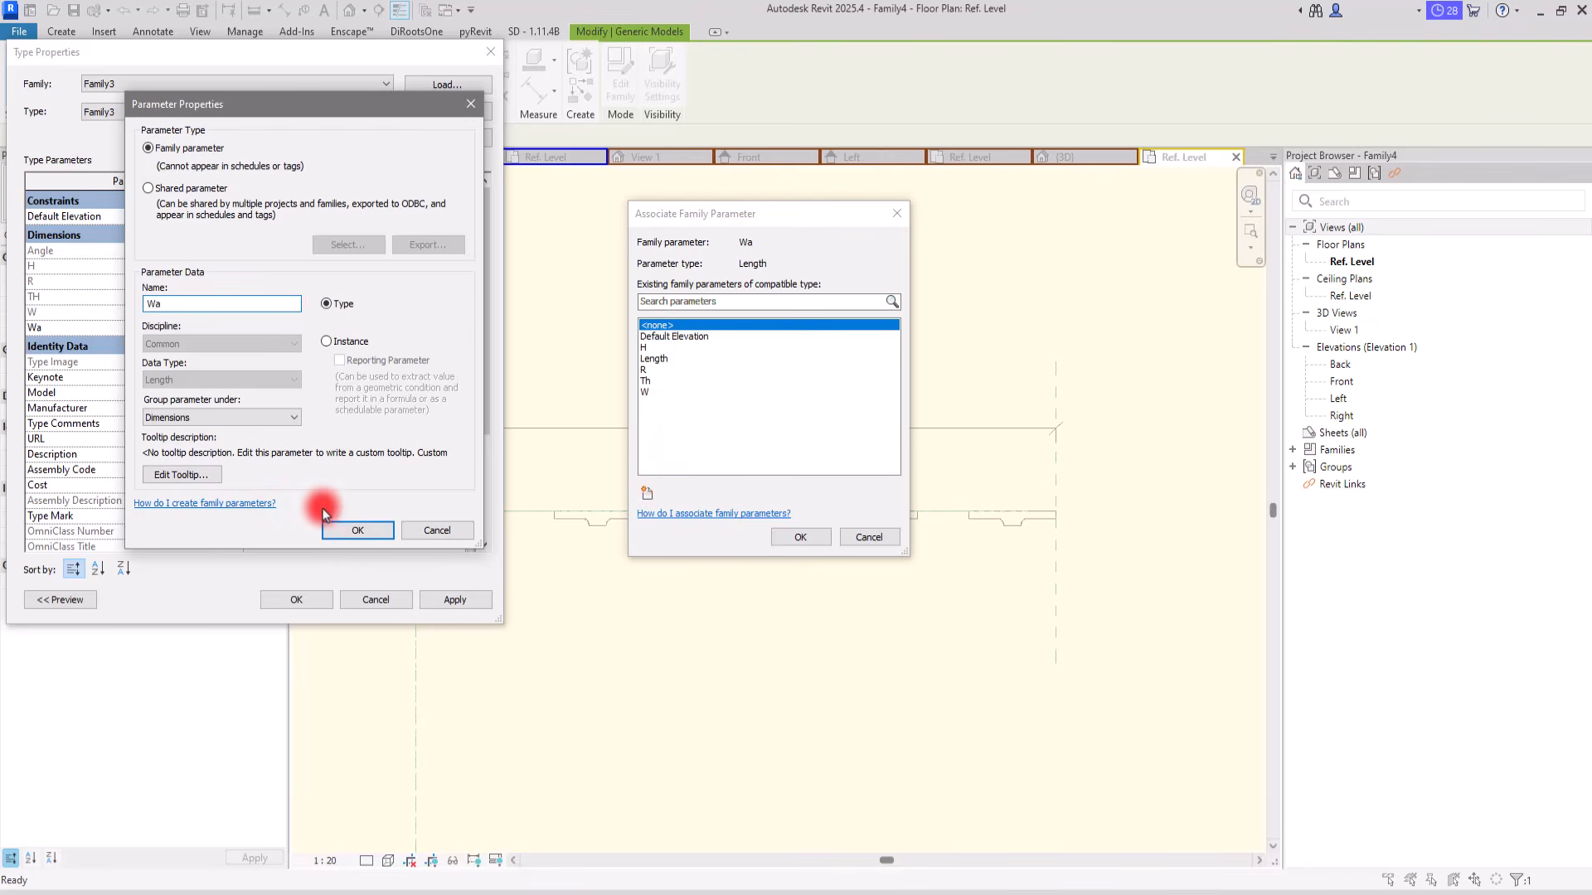
pyautogui.click(357, 532)
pyautogui.click(801, 537)
pyautogui.click(296, 599)
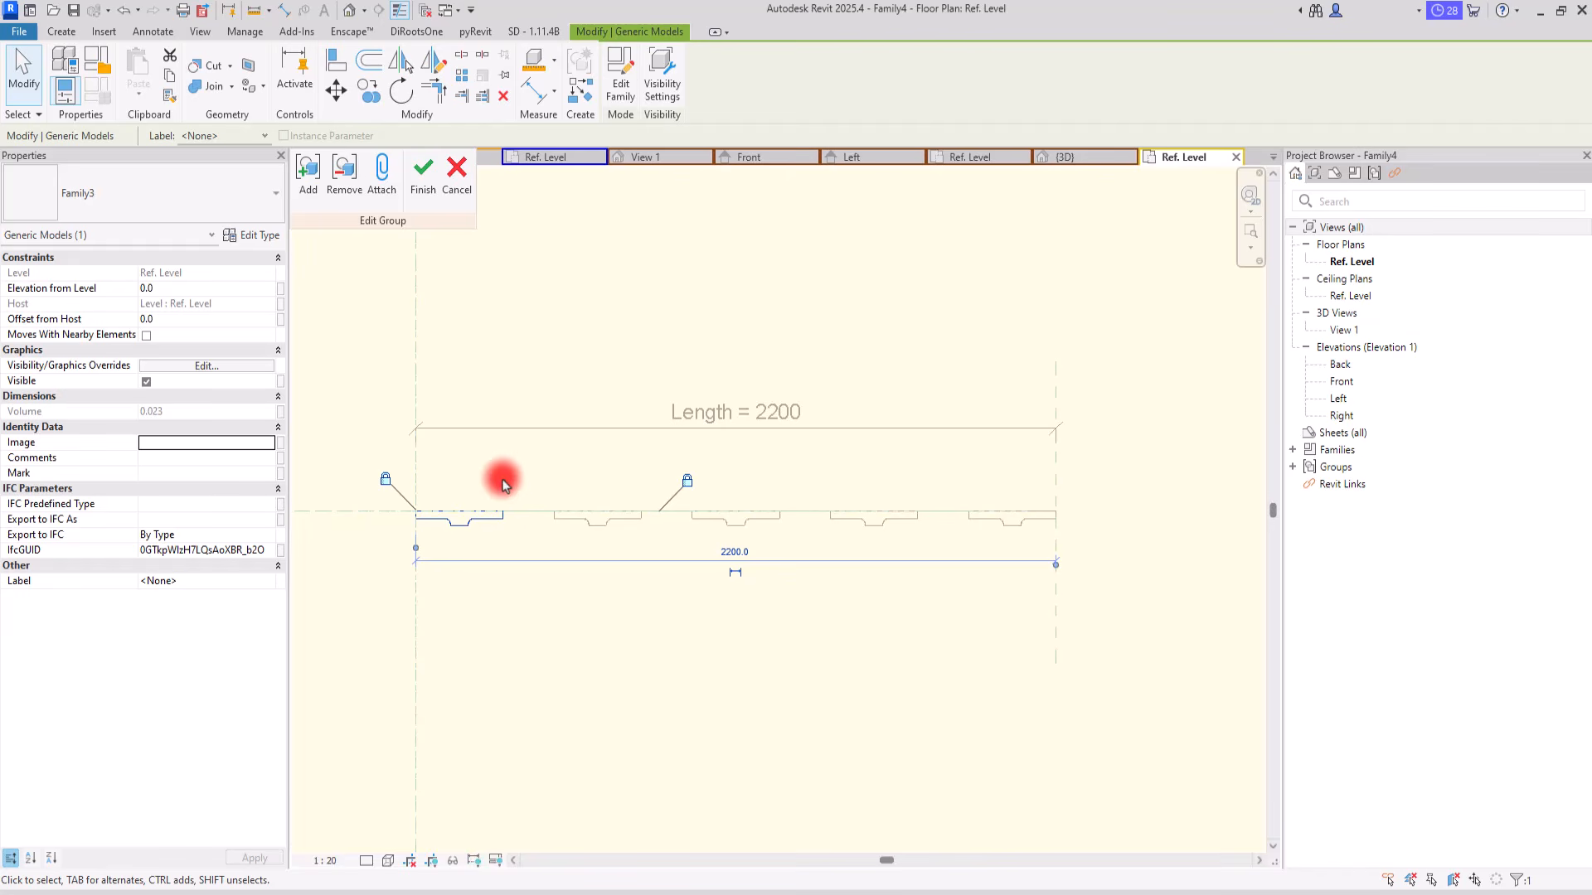
# Step: Check the parameter links in the component's type properties and finish editing the array group
pyautogui.click(260, 242)
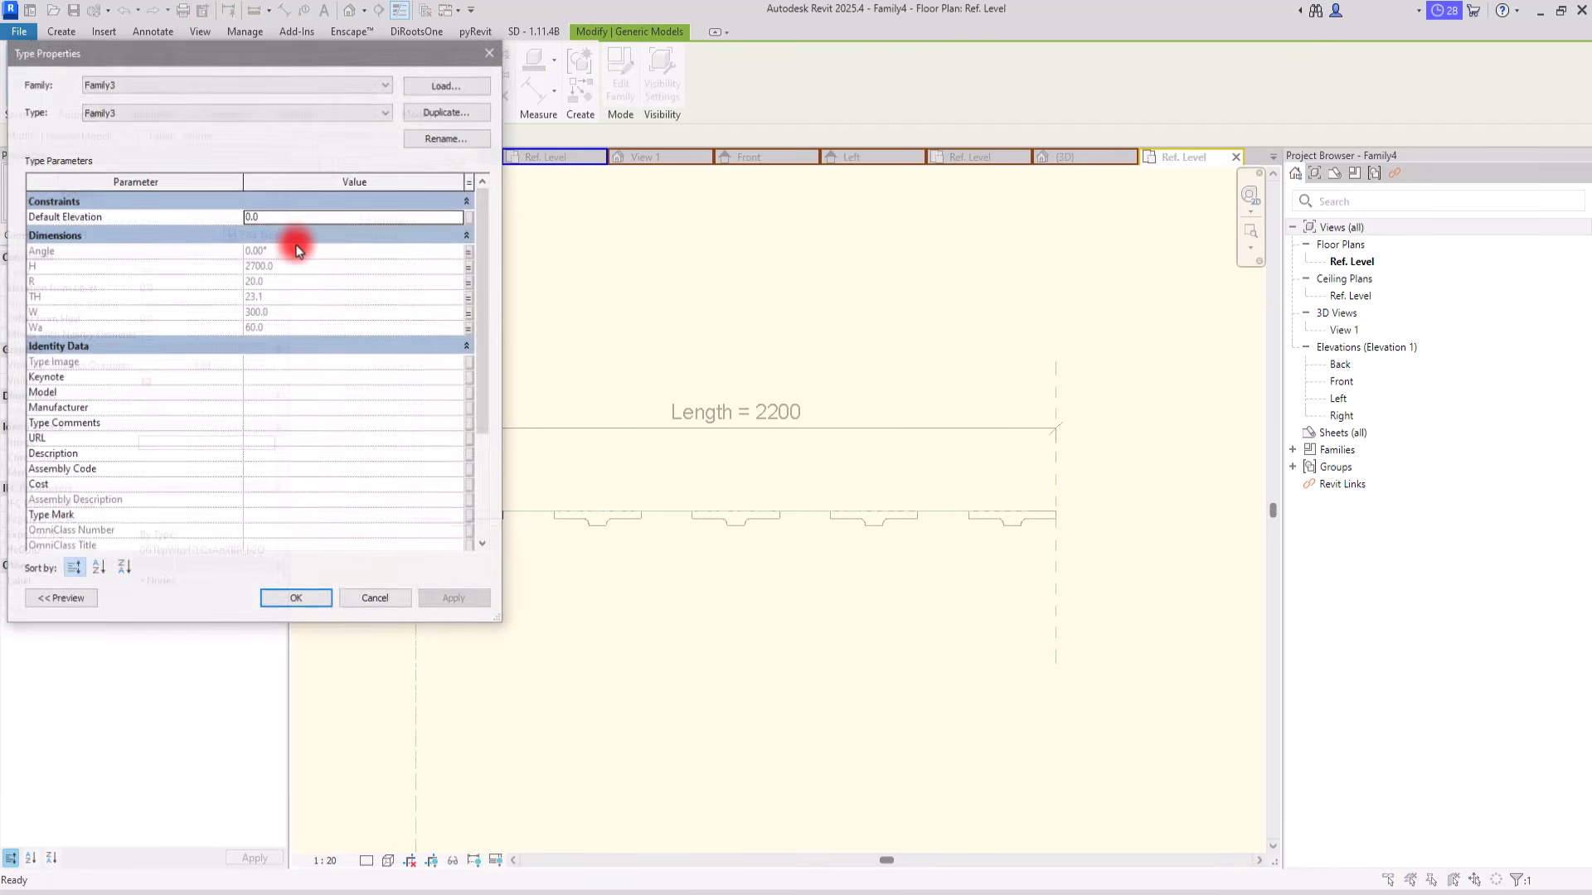
pyautogui.click(491, 52)
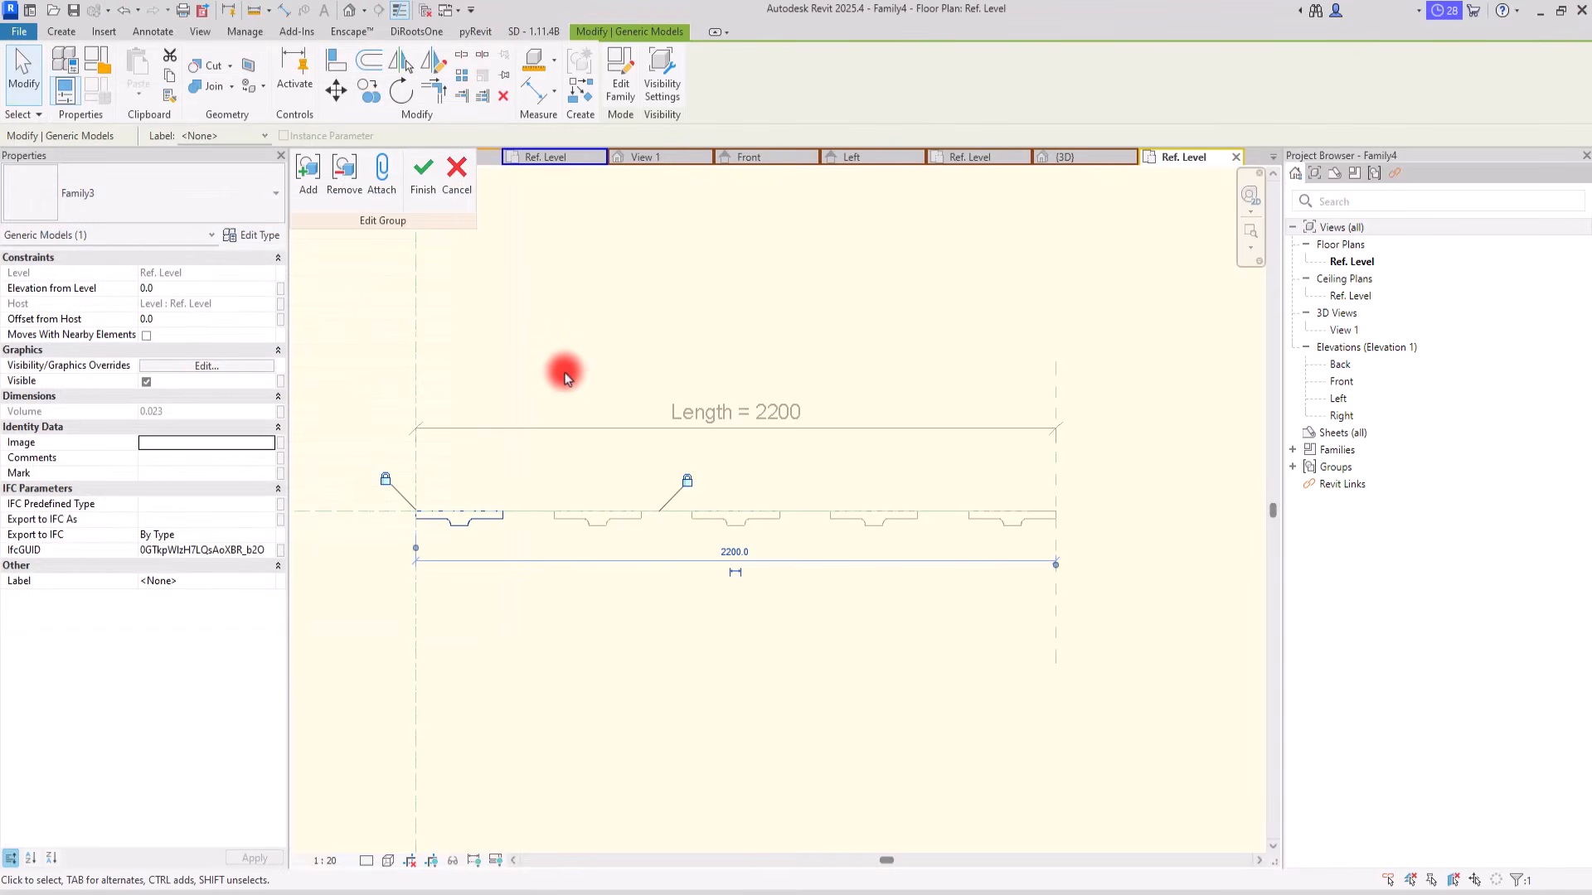
pyautogui.click(422, 172)
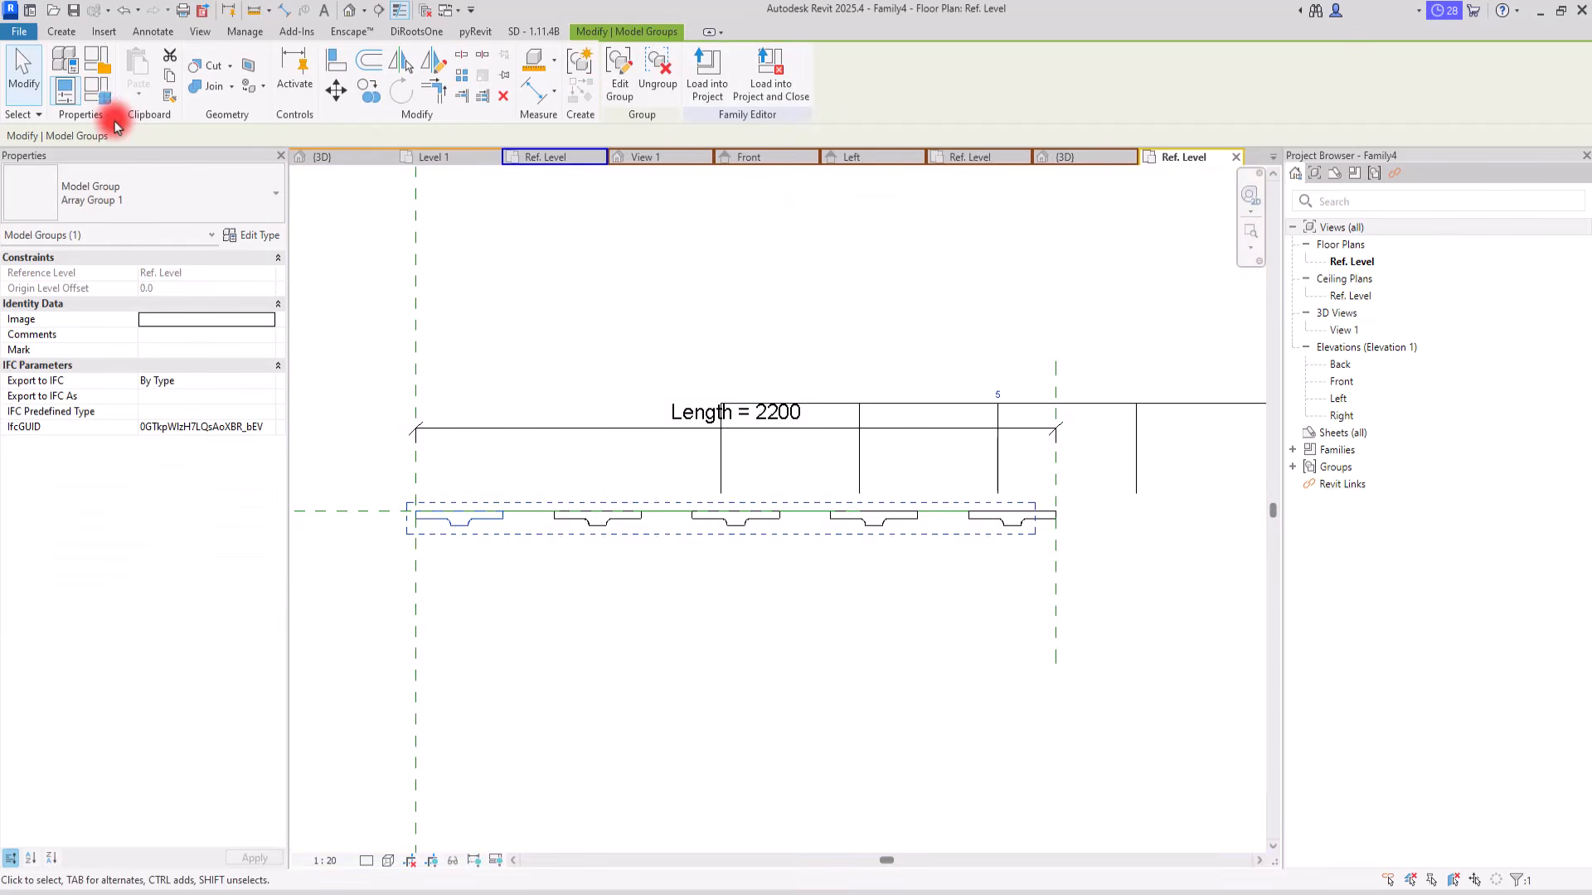
# Step: Add a Length-type family parameter named A under Dimensions and set its value to 2200 mm
pyautogui.click(105, 97)
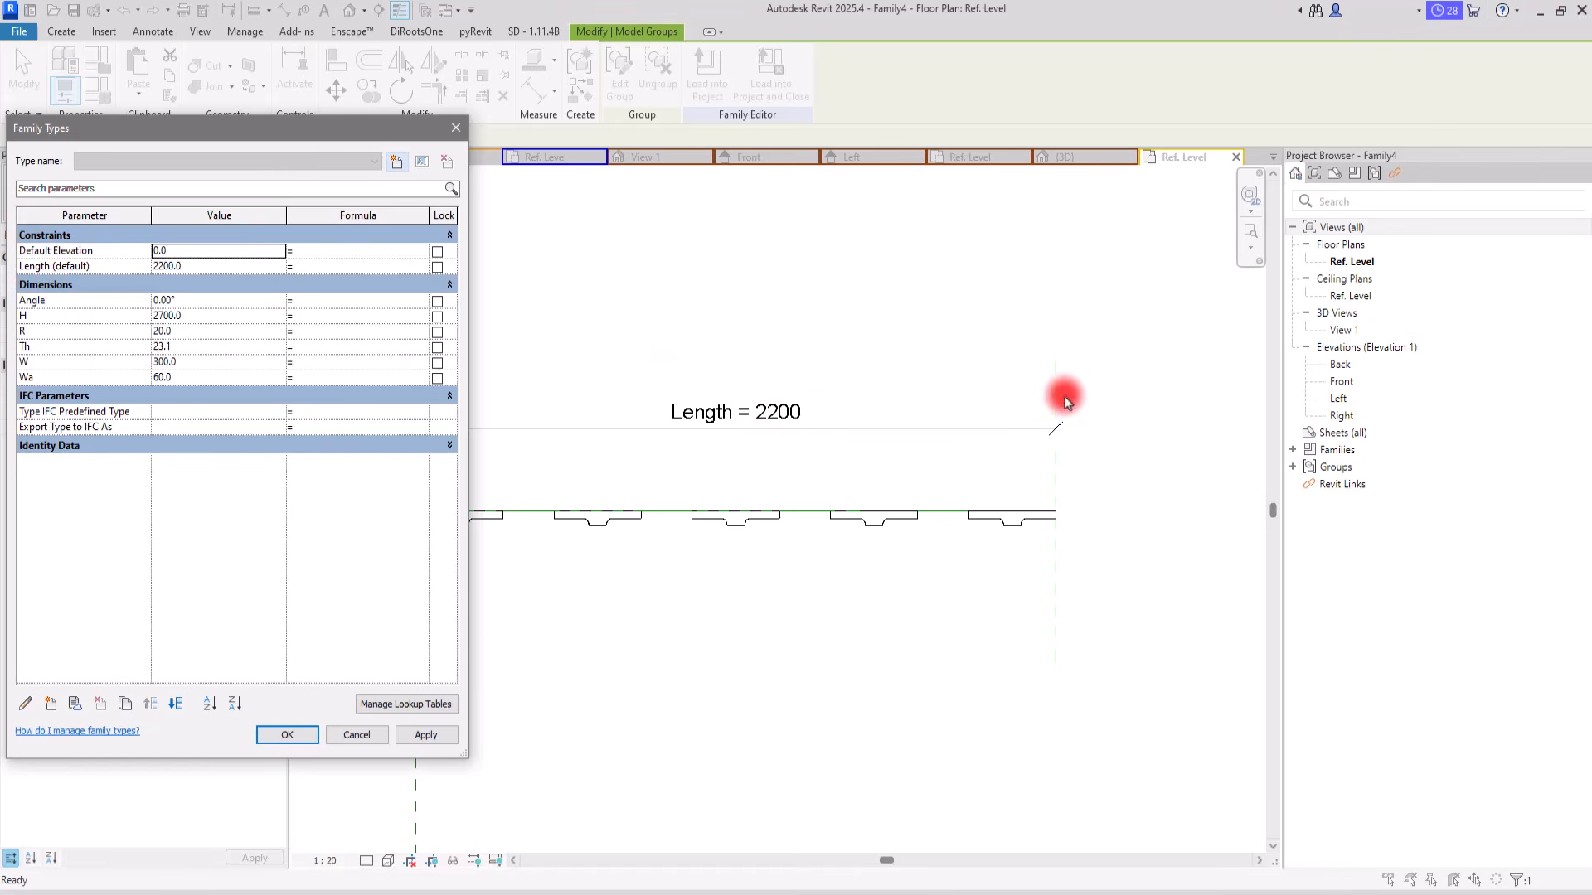
pyautogui.moveTo(327, 126); pyautogui.dragTo(324, 75)
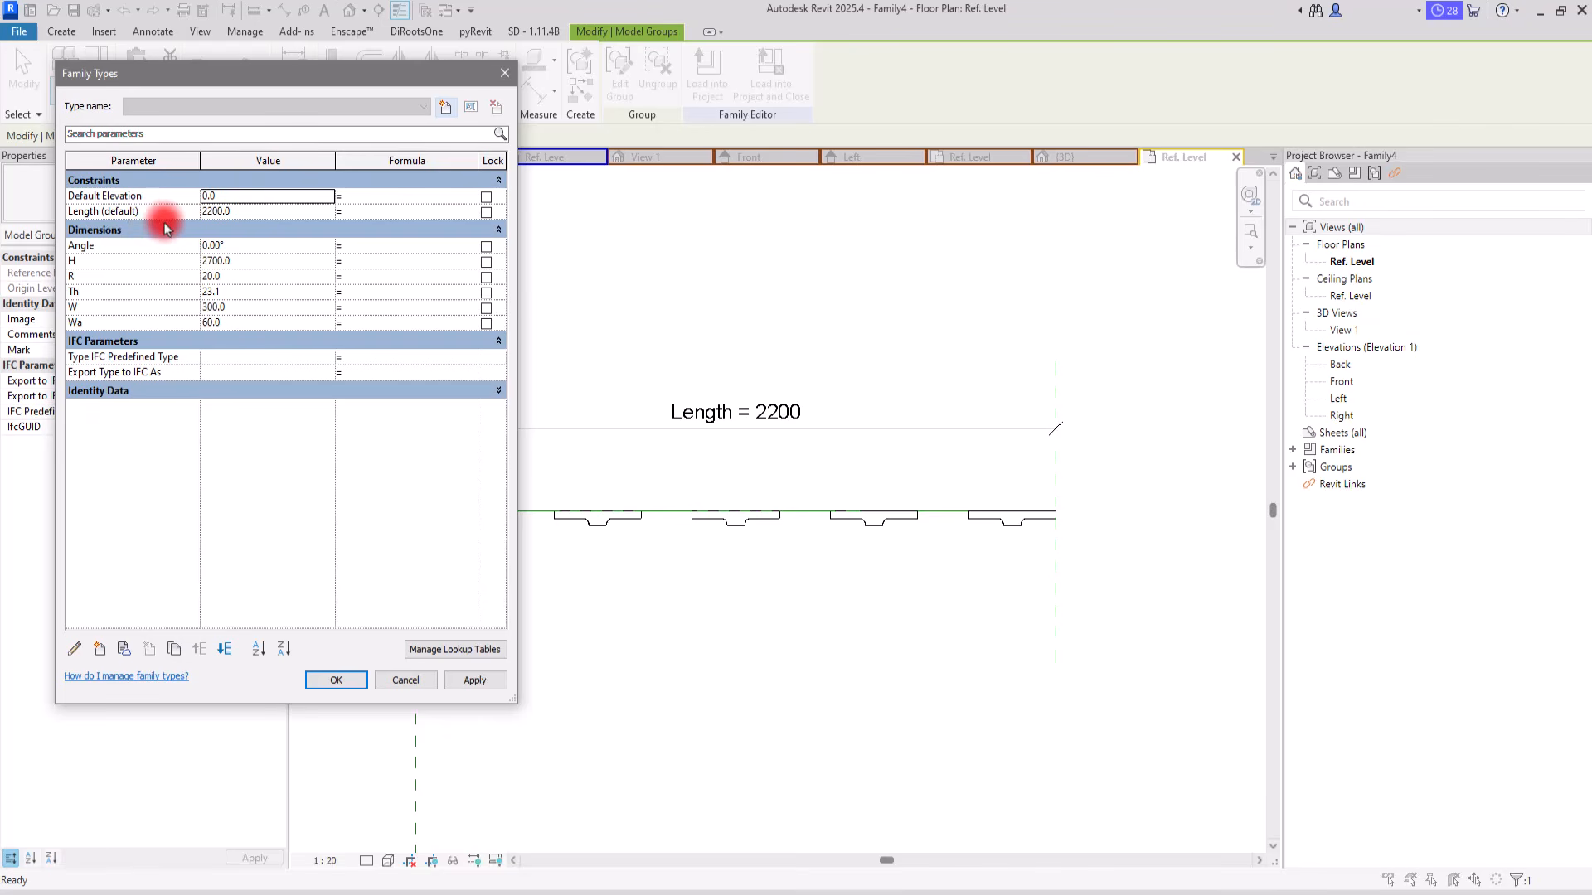
pyautogui.click(100, 649)
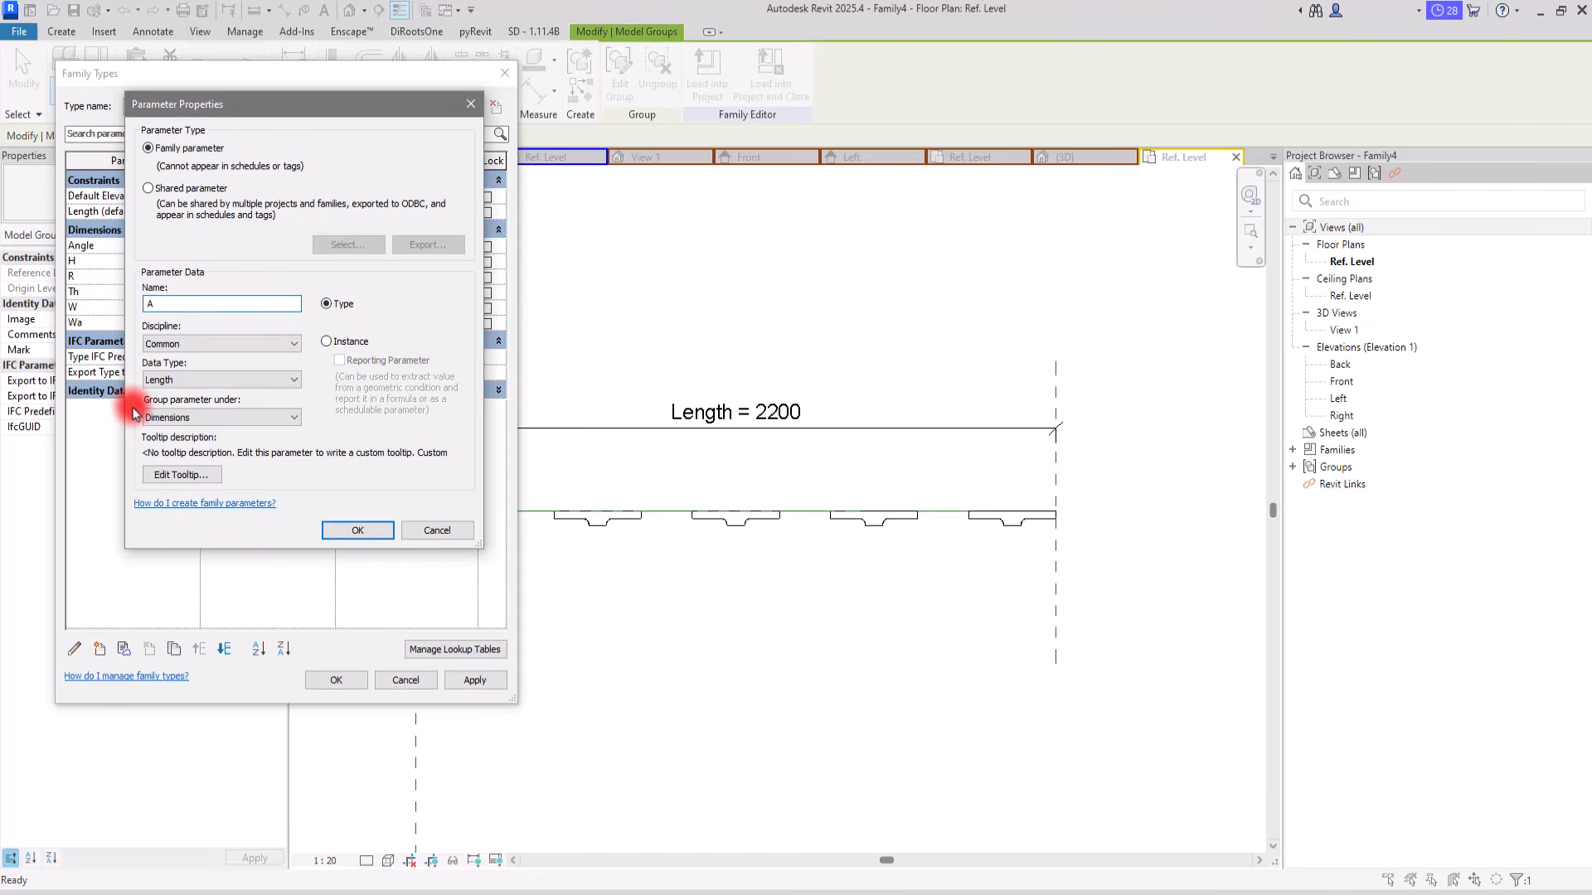
pyautogui.click(358, 531)
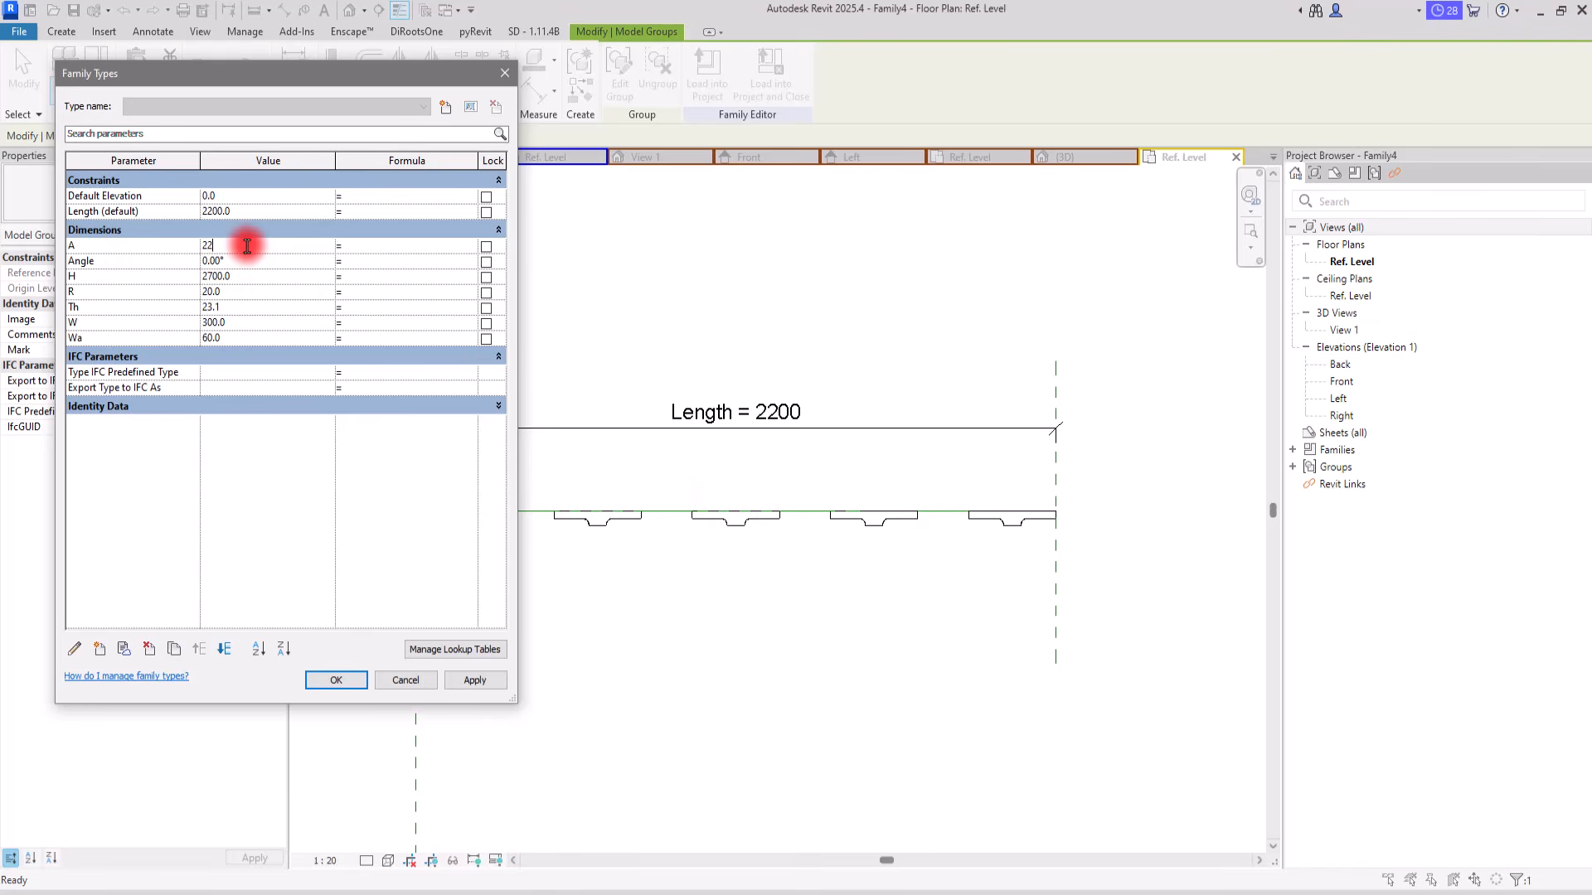
pyautogui.press('Return')
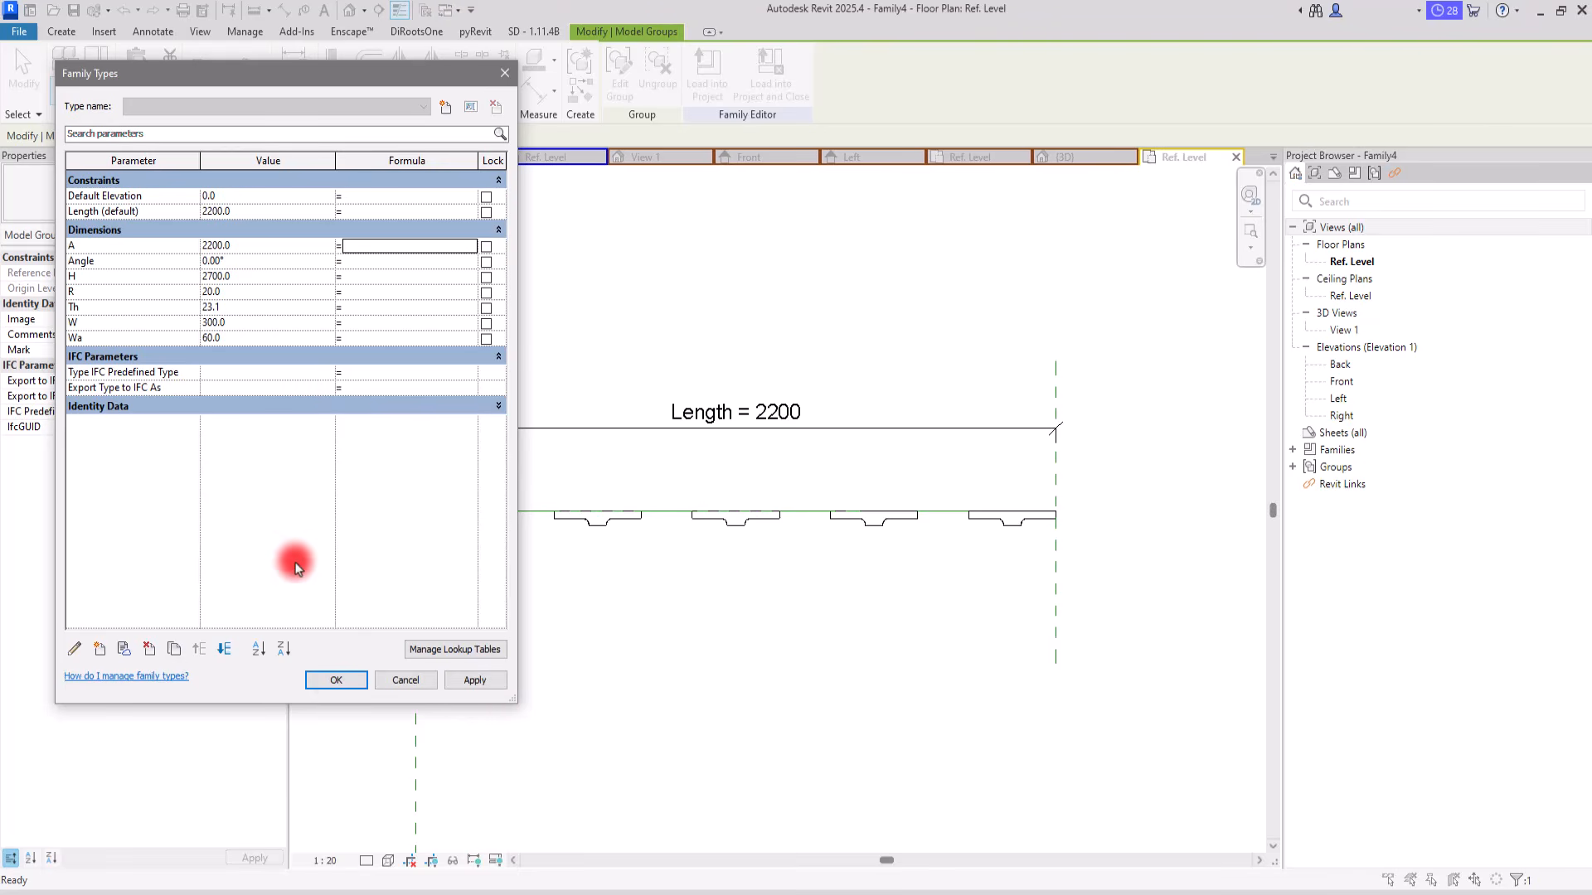
pyautogui.click(334, 680)
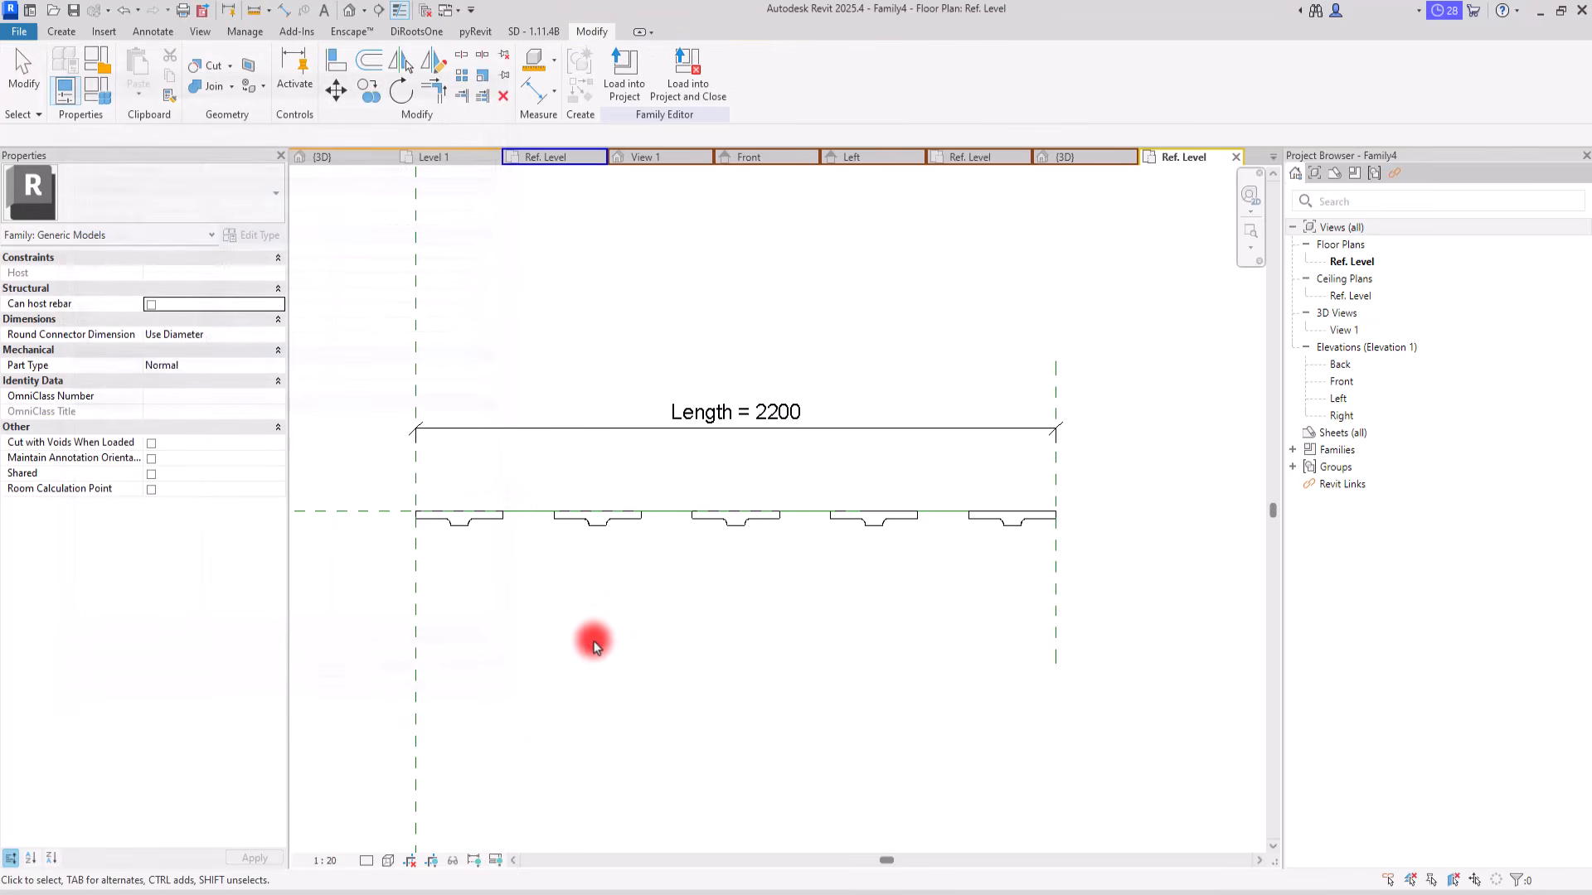
# Step: Label the array's instance count with a new family type parameter named Number
pyautogui.click(608, 527)
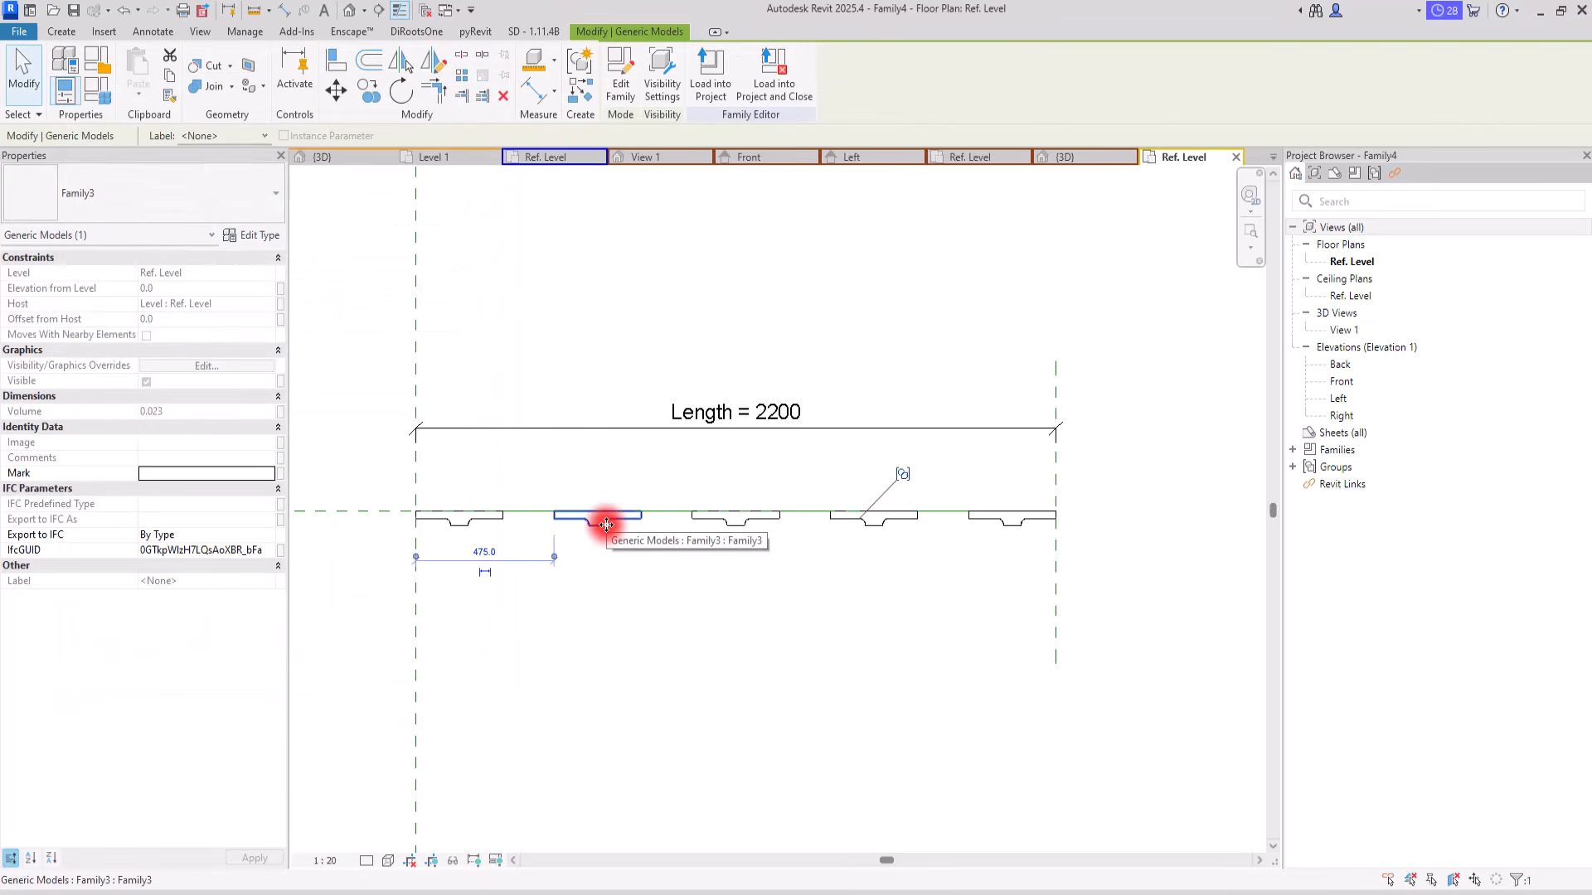
pyautogui.click(621, 570)
pyautogui.click(615, 524)
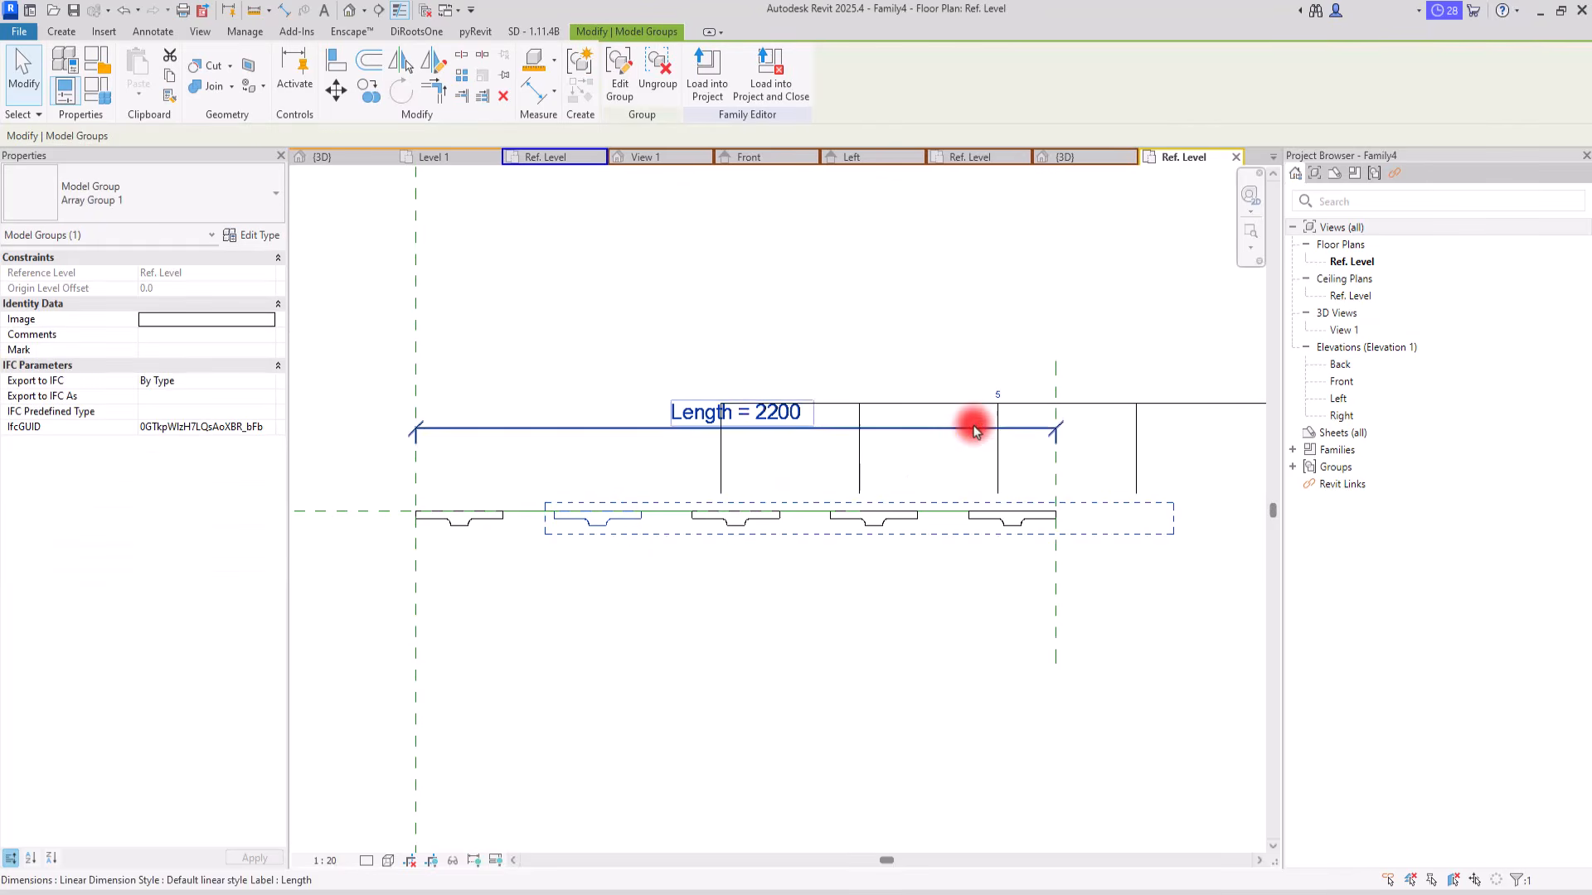
pyautogui.click(1144, 405)
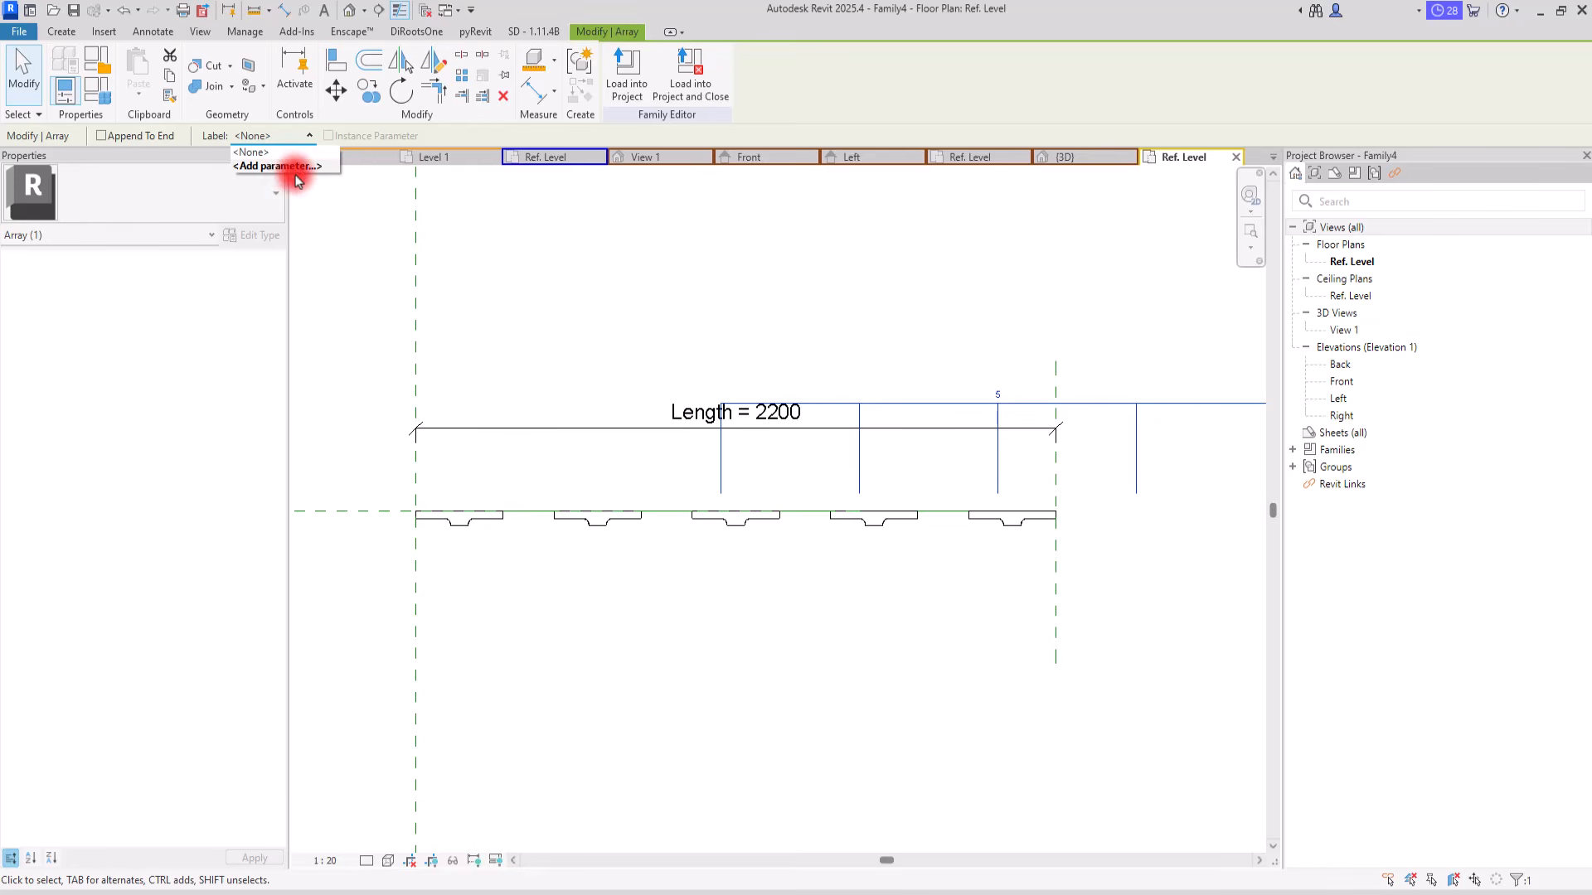
pyautogui.click(270, 166)
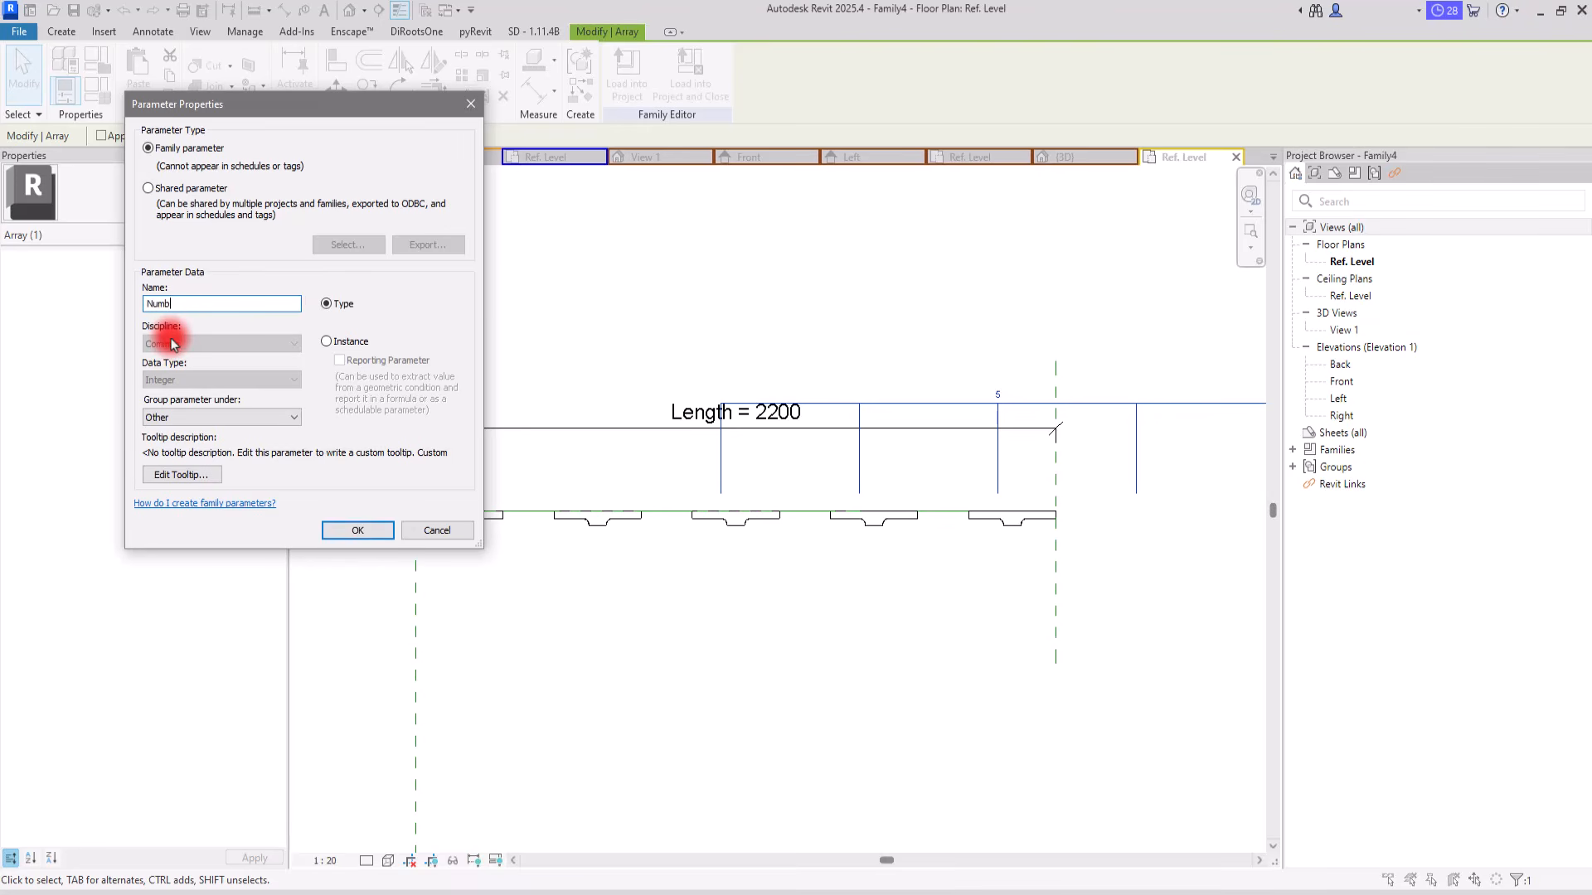
pyautogui.press('Return')
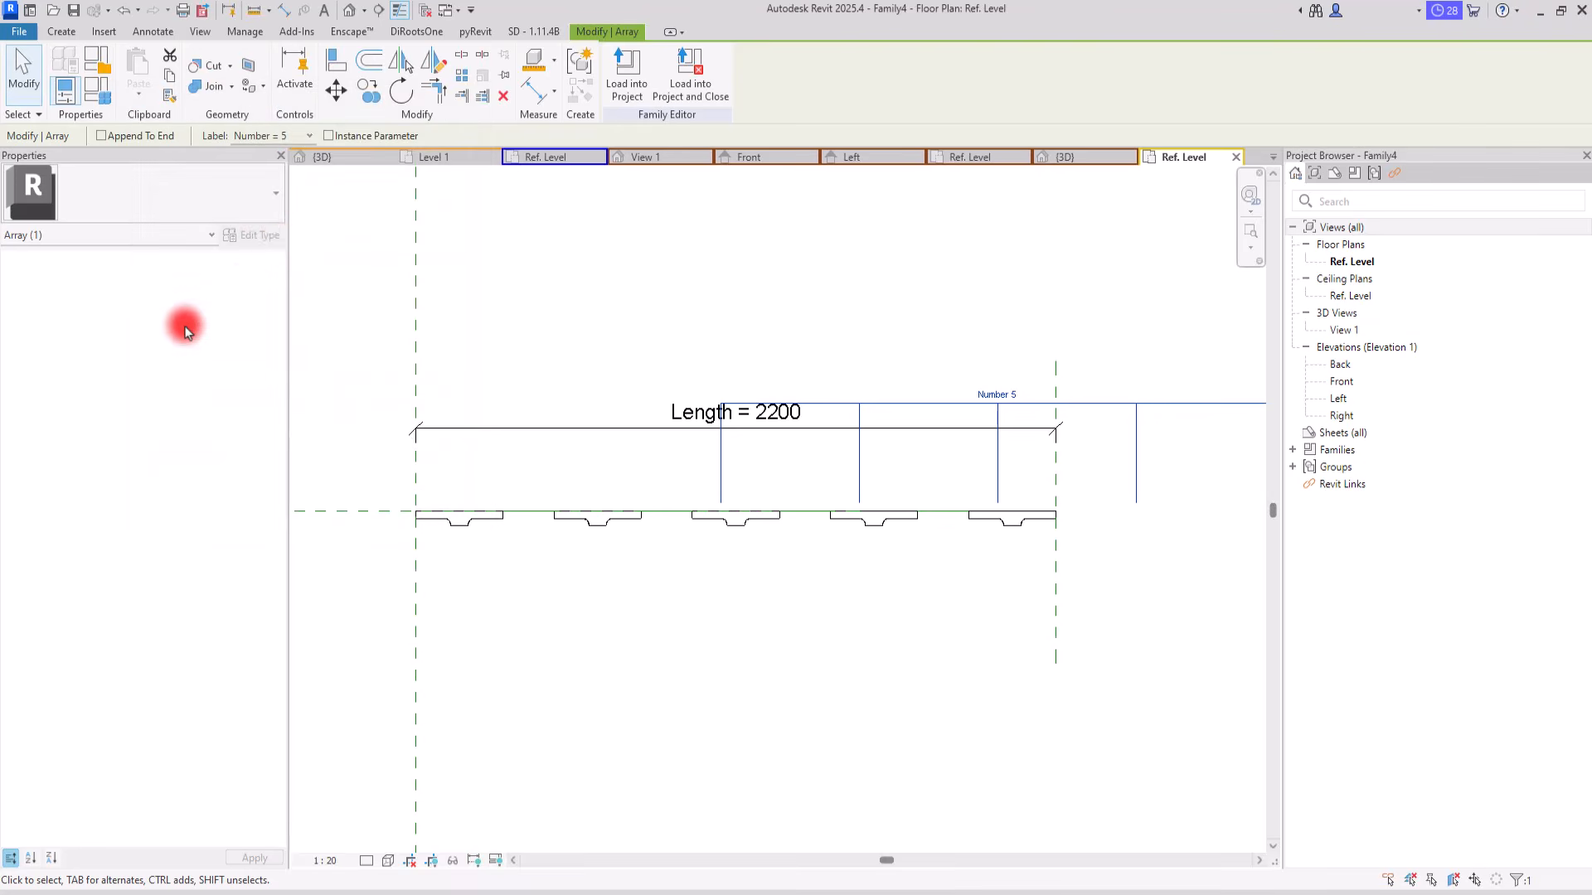
# Step: Set the Number parameter's formula to A / W in the family types and apply it to the array
pyautogui.click(96, 95)
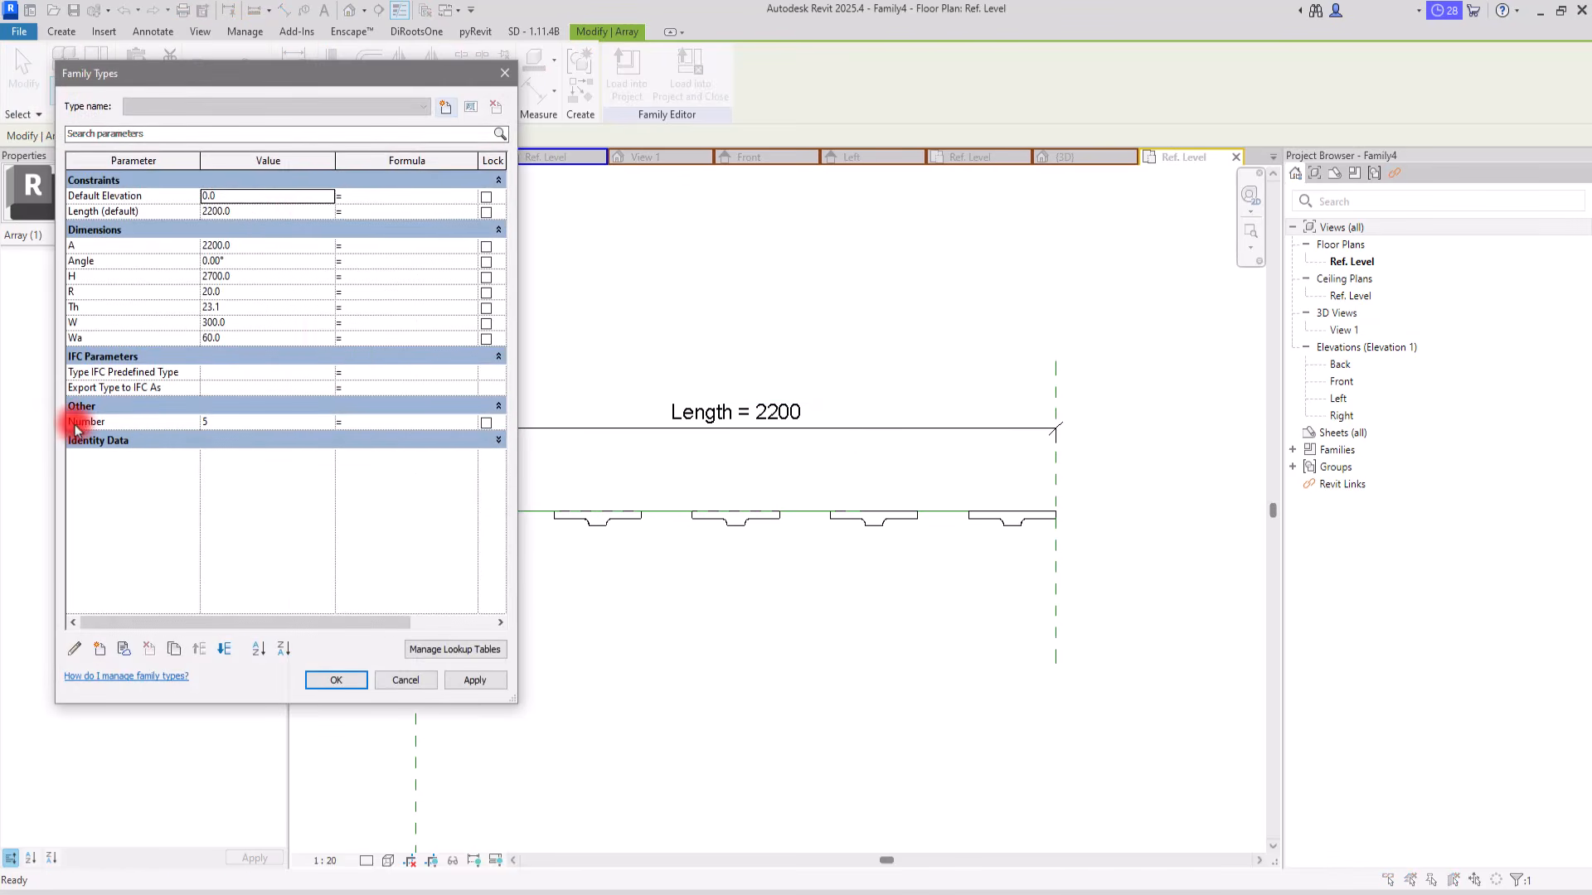
pyautogui.moveTo(516, 701); pyautogui.dragTo(593, 703)
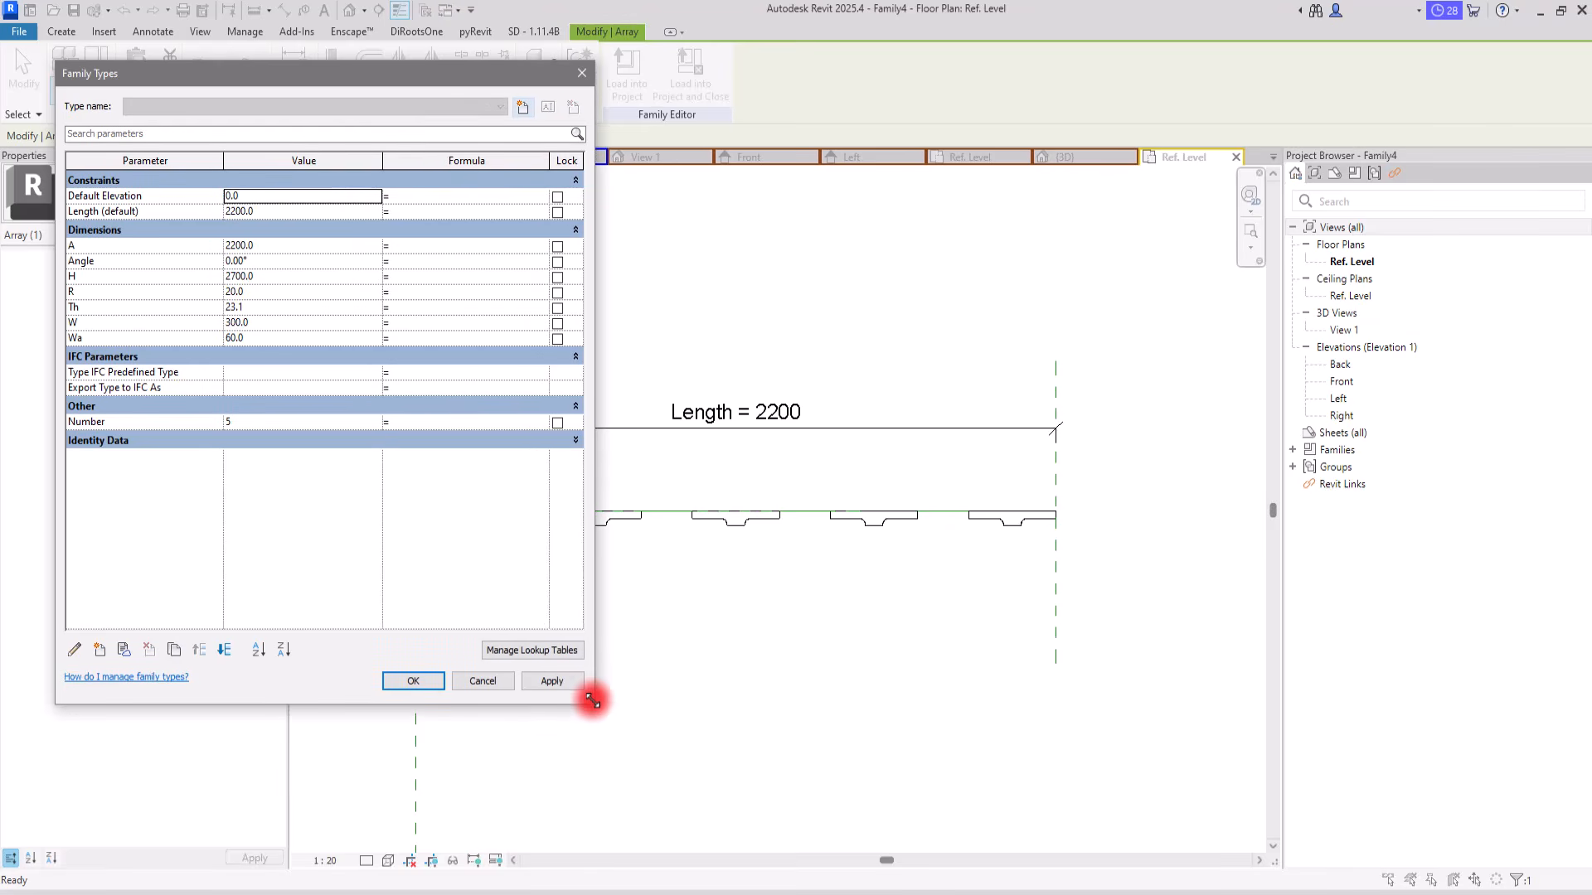
pyautogui.moveTo(493, 80); pyautogui.dragTo(478, 83)
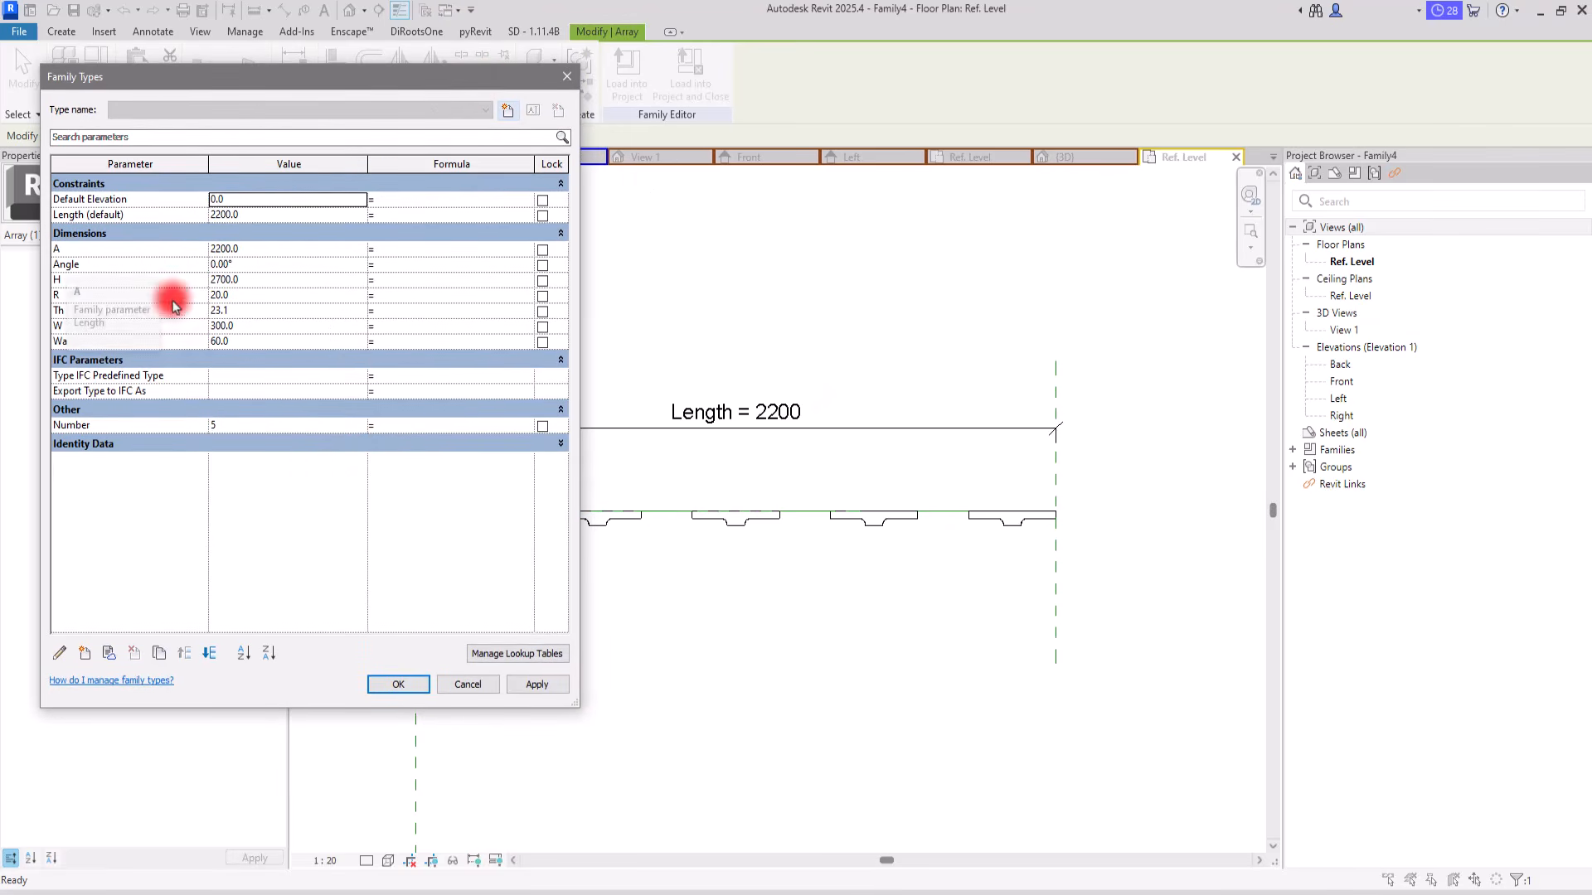
pyautogui.click(400, 427)
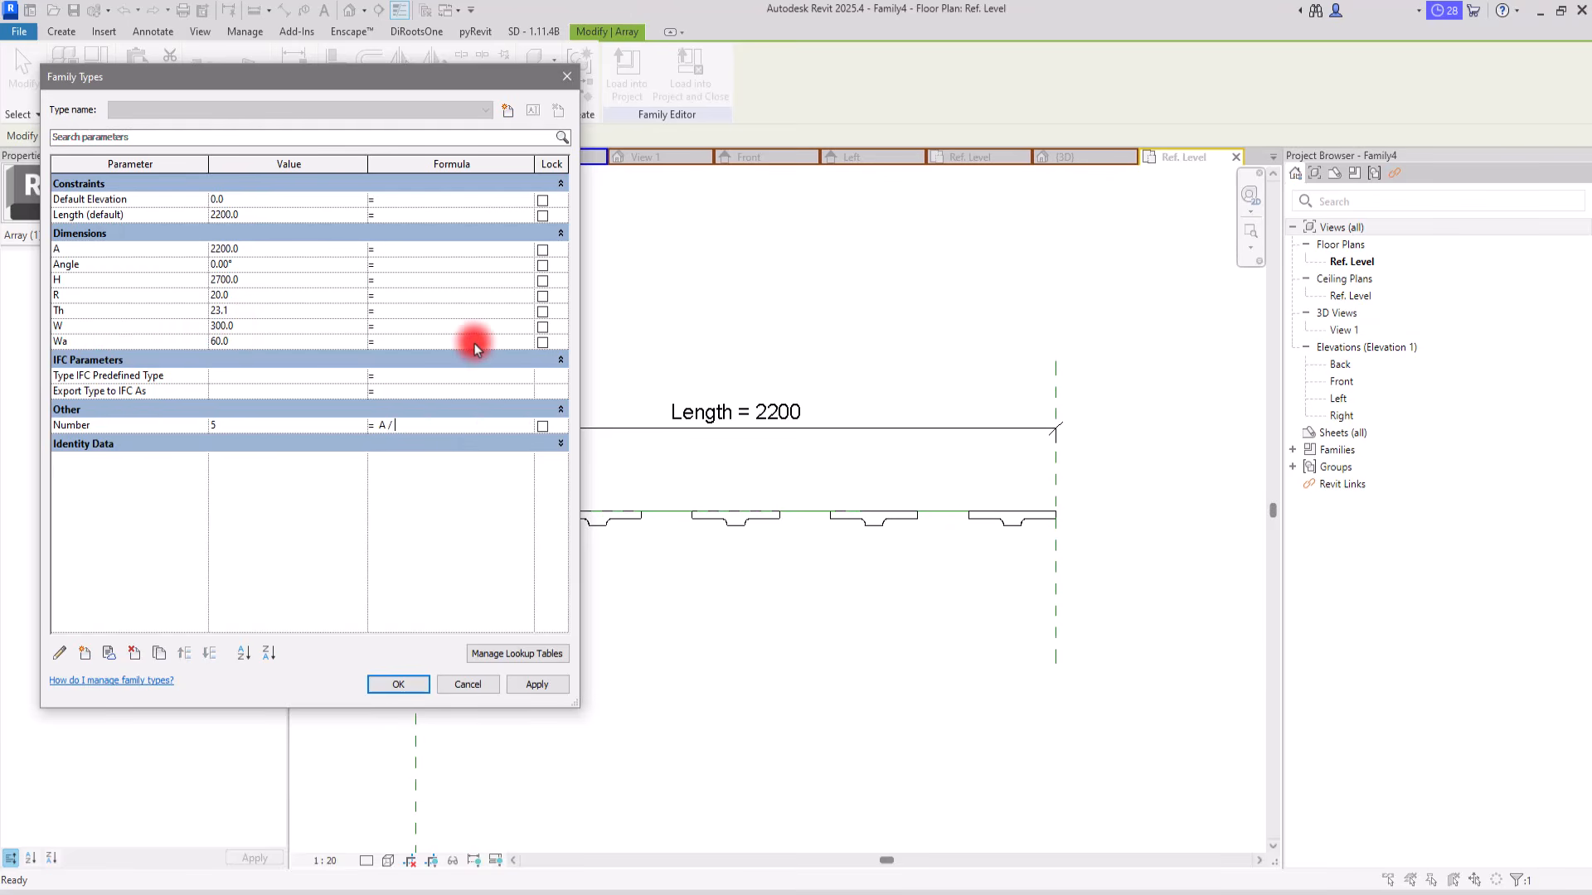
pyautogui.write('W')
pyautogui.click(417, 497)
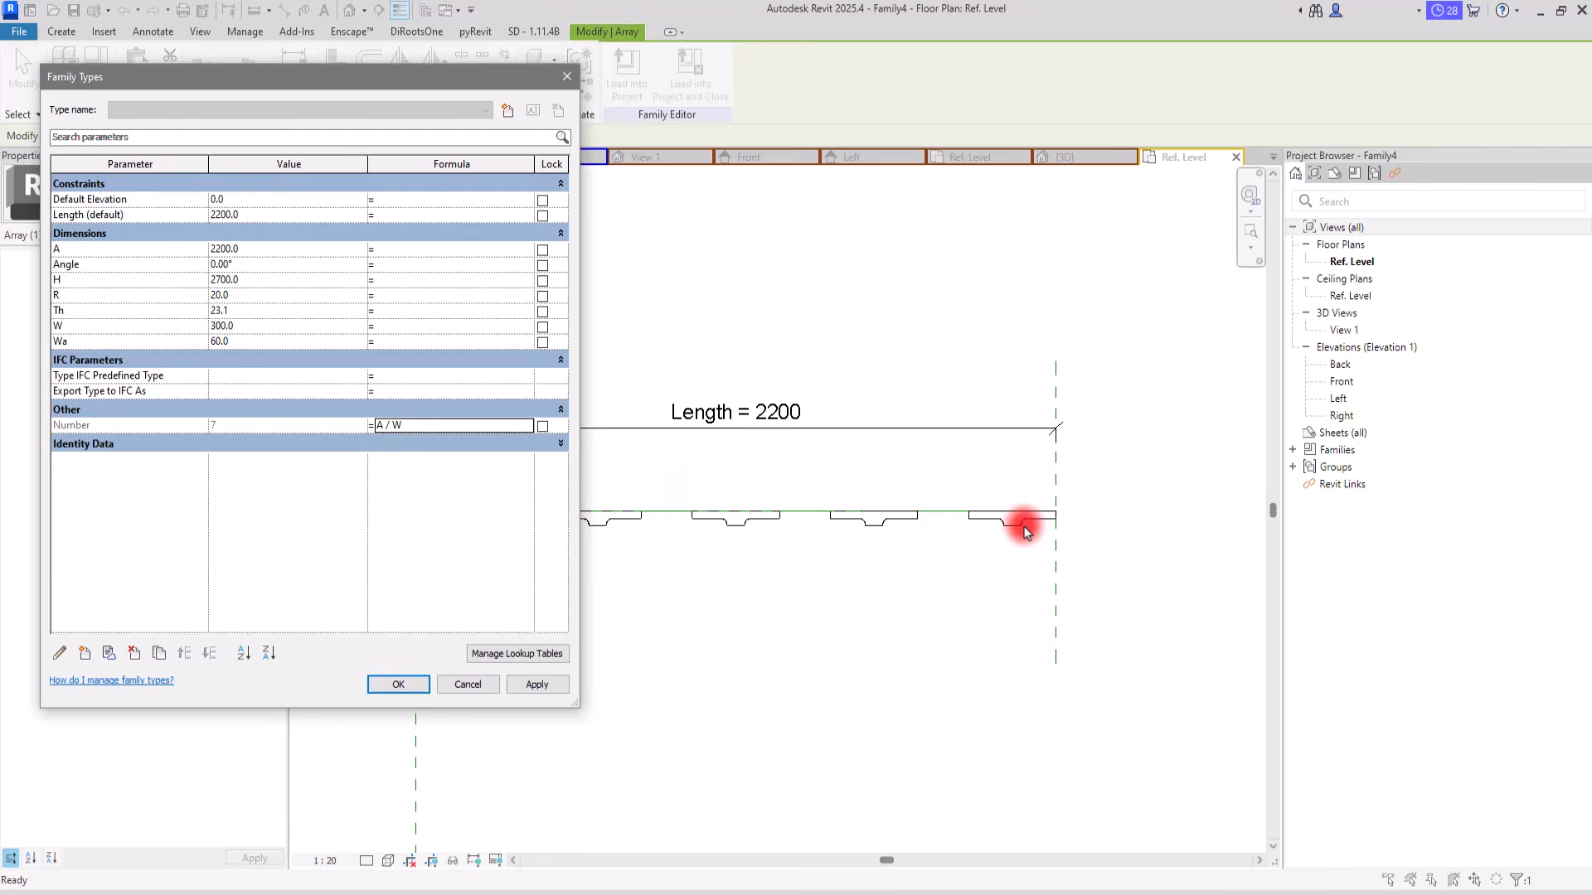
pyautogui.click(537, 685)
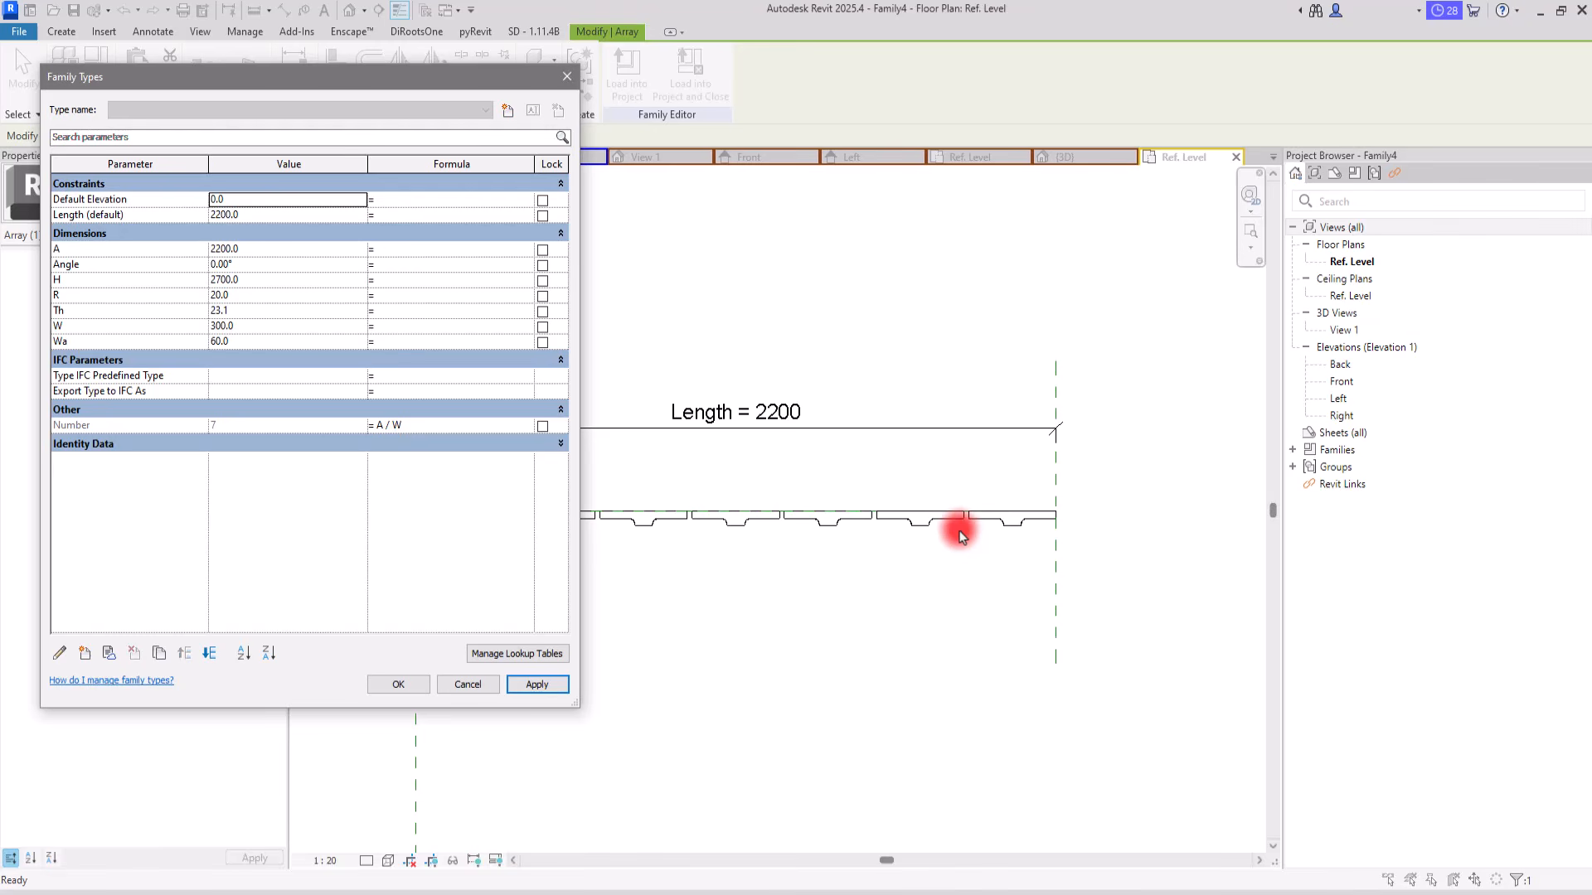
# Step: Check the Number formula against the arrayed profiles and accept the family types
pyautogui.moveTo(472, 80); pyautogui.dragTo(209, 64)
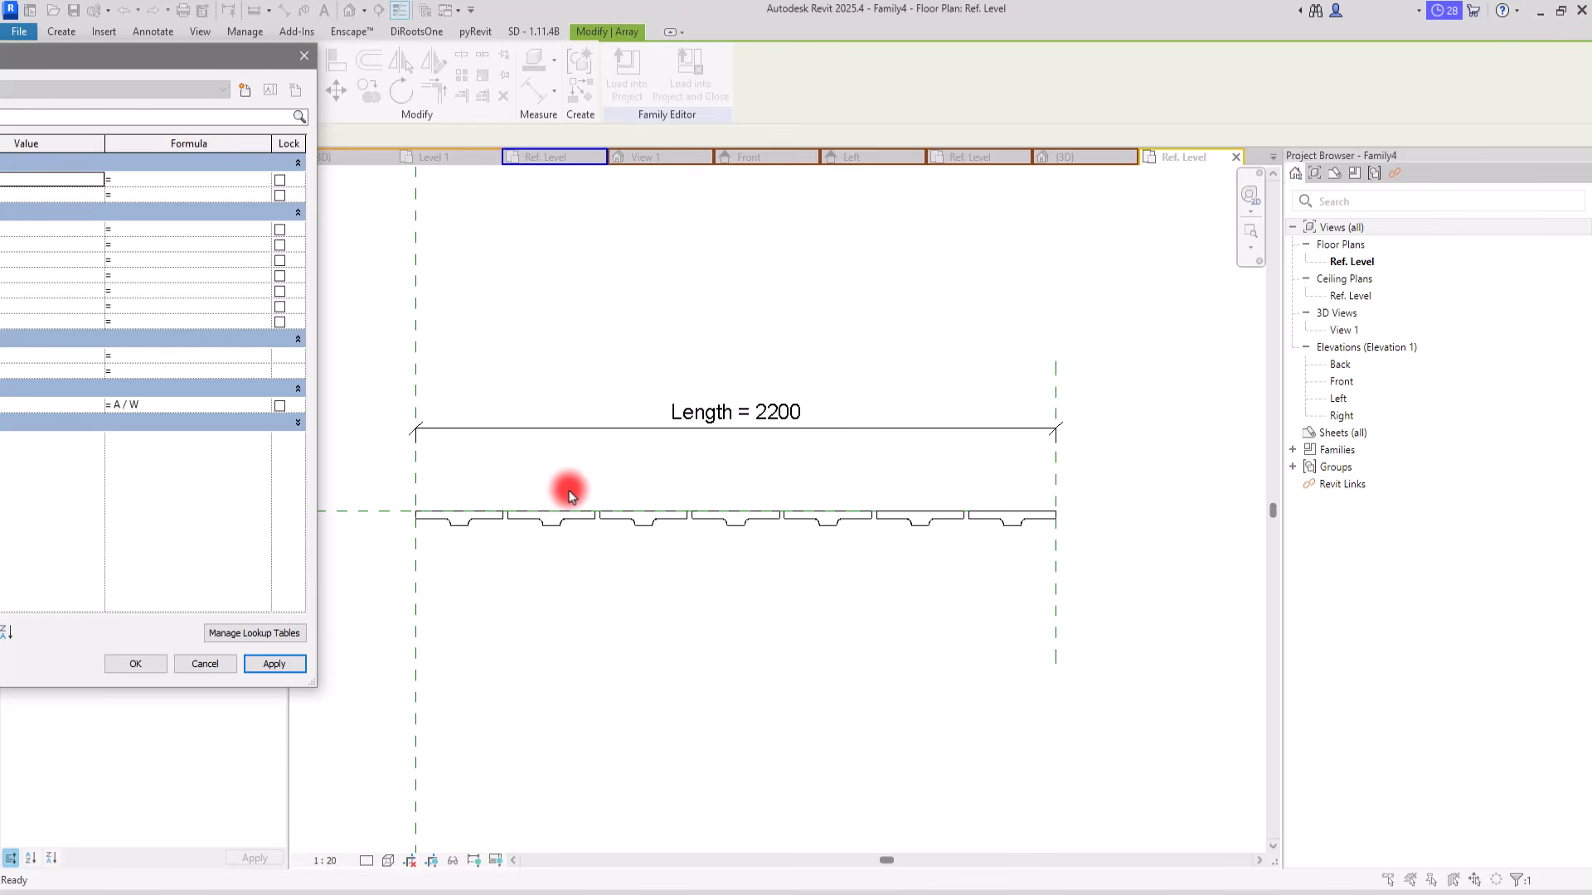
pyautogui.moveTo(126, 59); pyautogui.dragTo(427, 98)
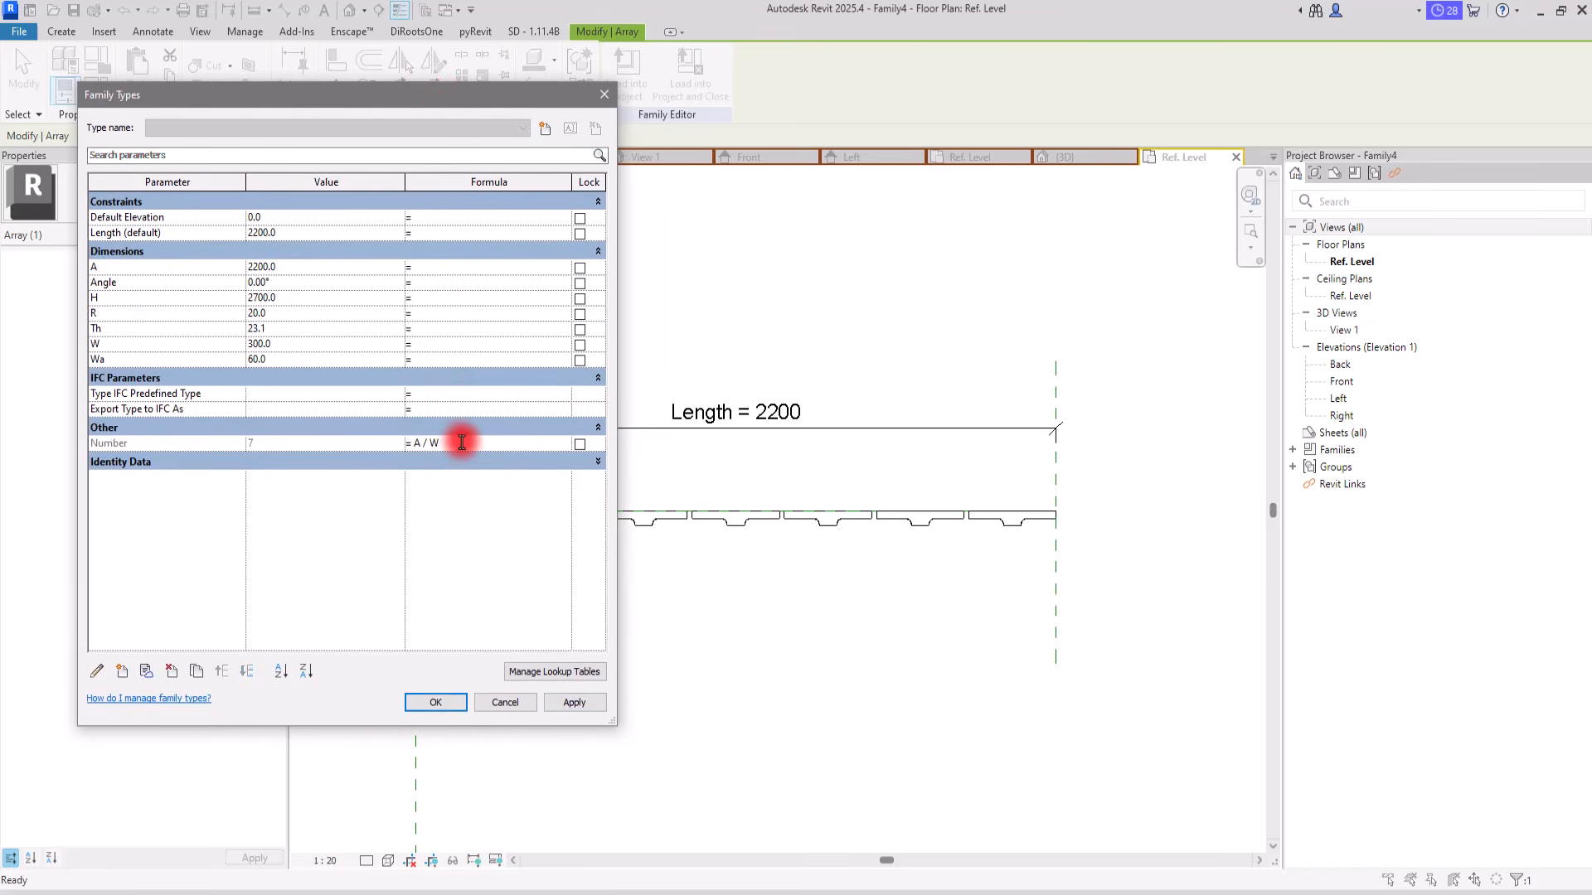
pyautogui.click(464, 441)
pyautogui.click(435, 702)
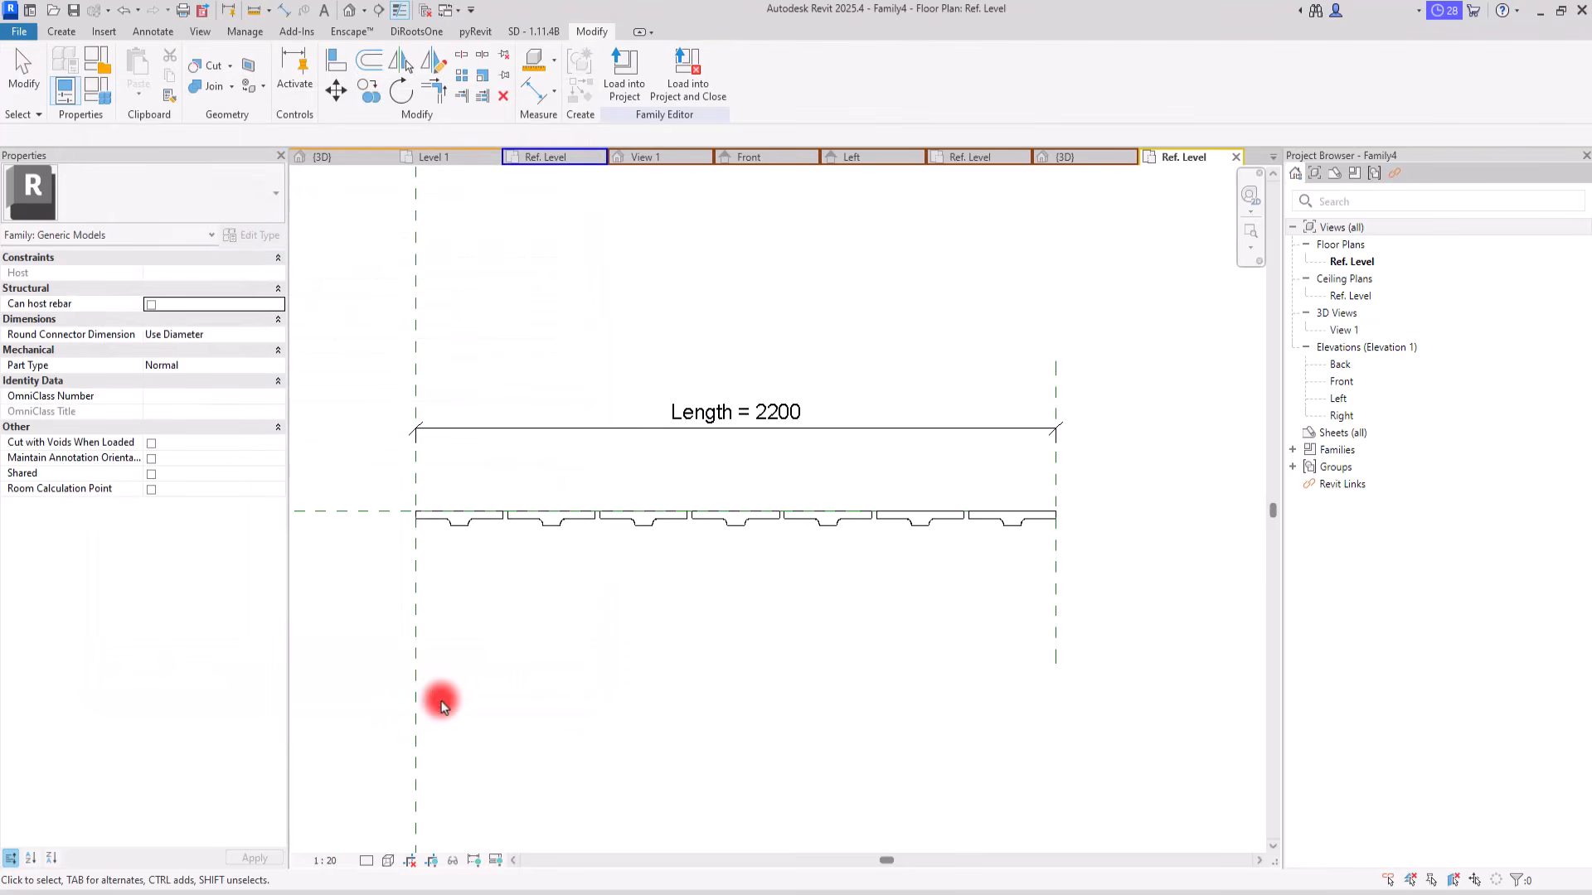
# Step: Load the family into the 160 Room Schedule project without saving the project
pyautogui.click(635, 60)
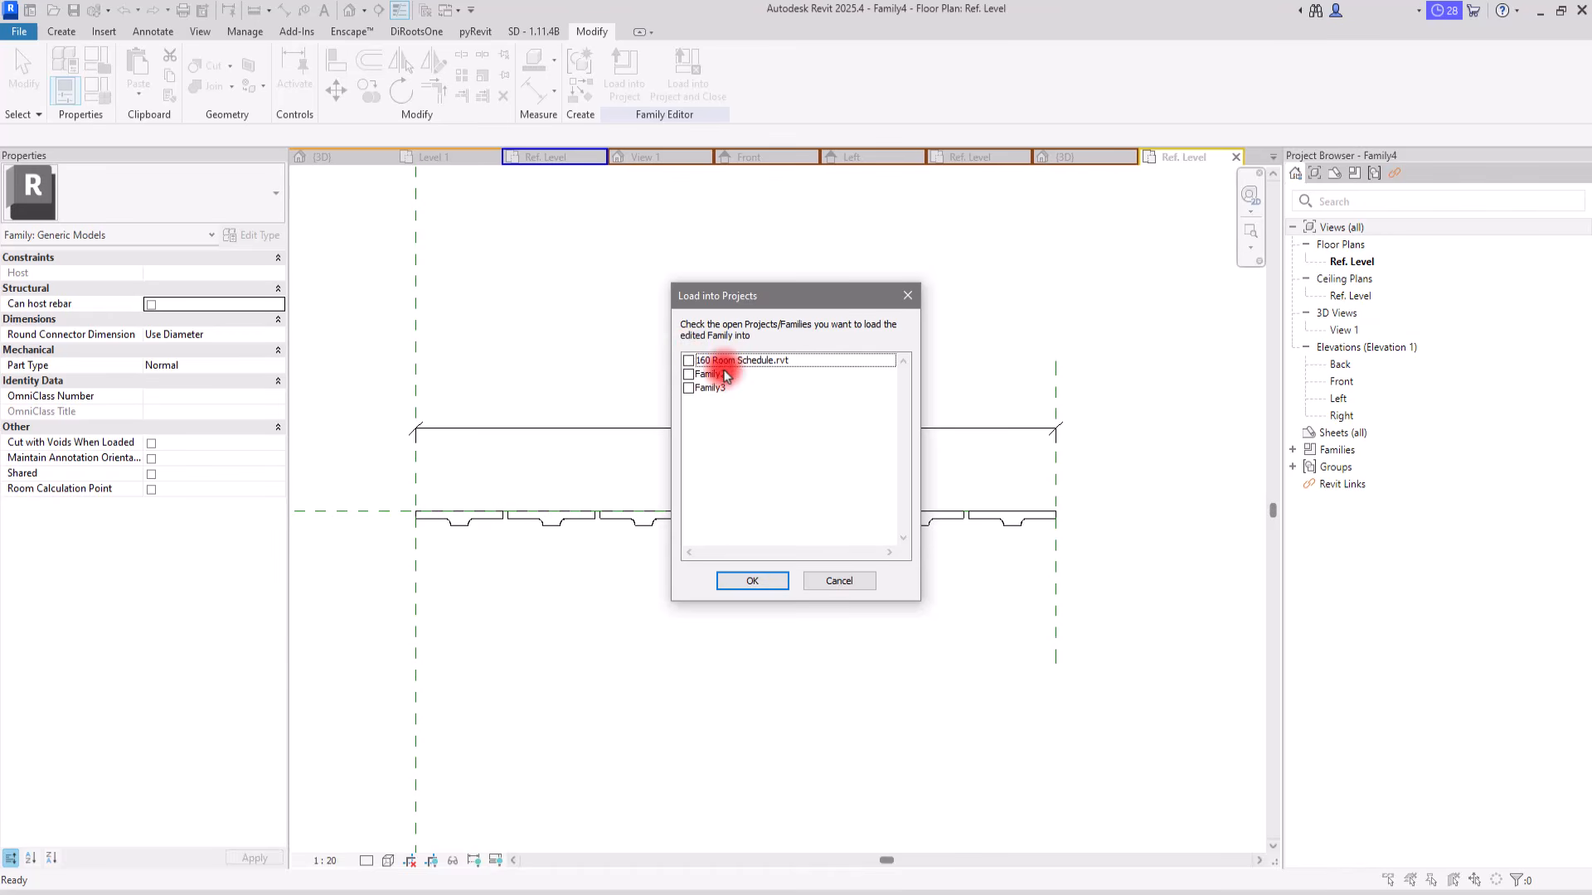
pyautogui.click(689, 361)
pyautogui.click(756, 583)
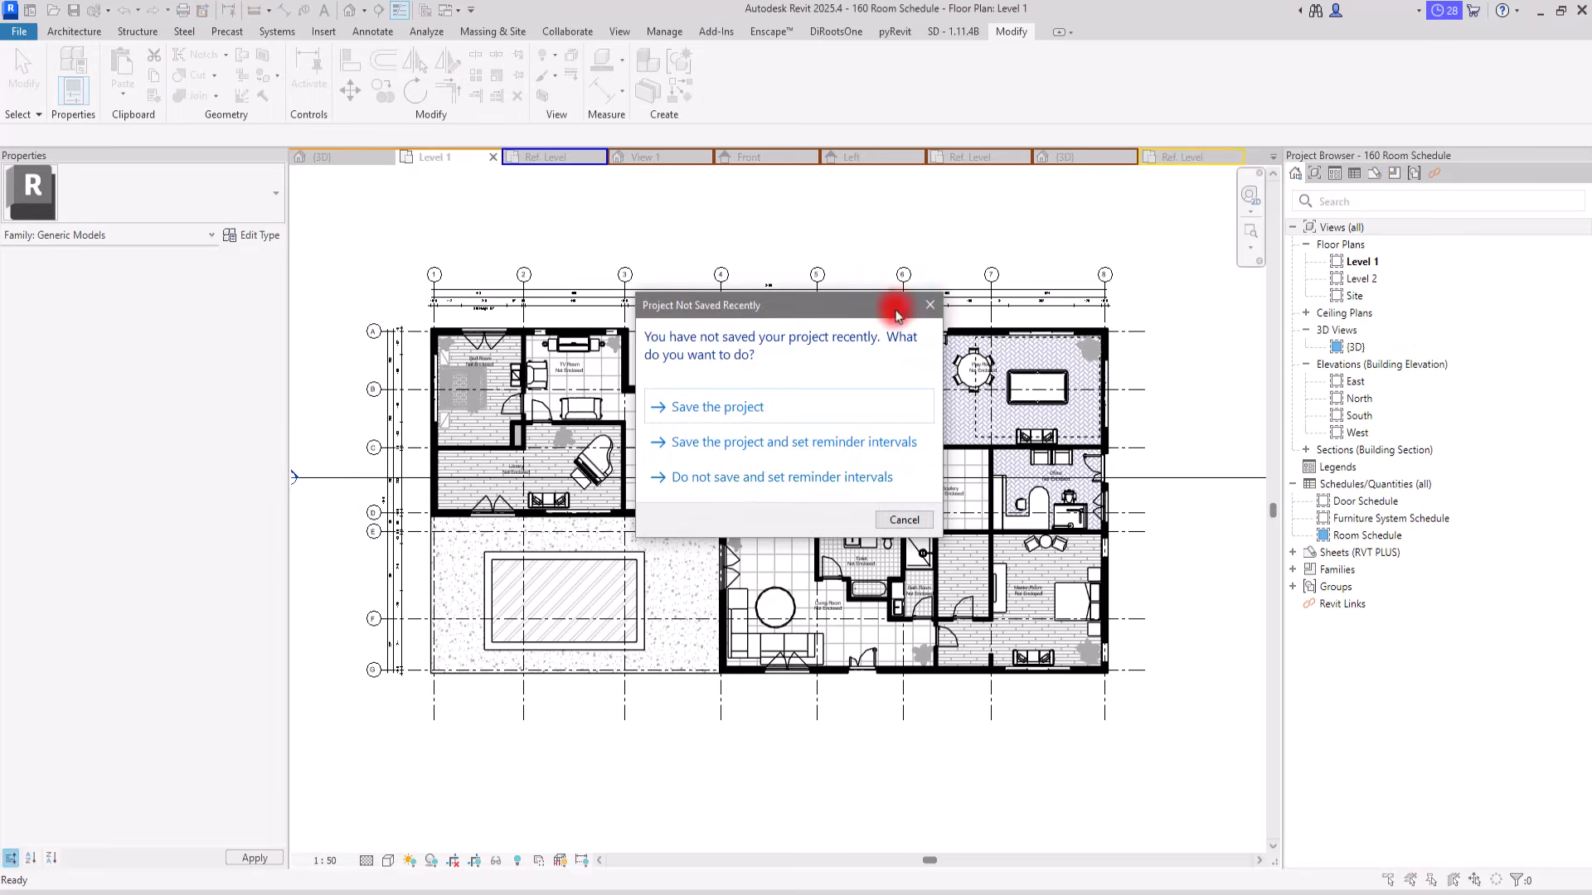
pyautogui.click(926, 307)
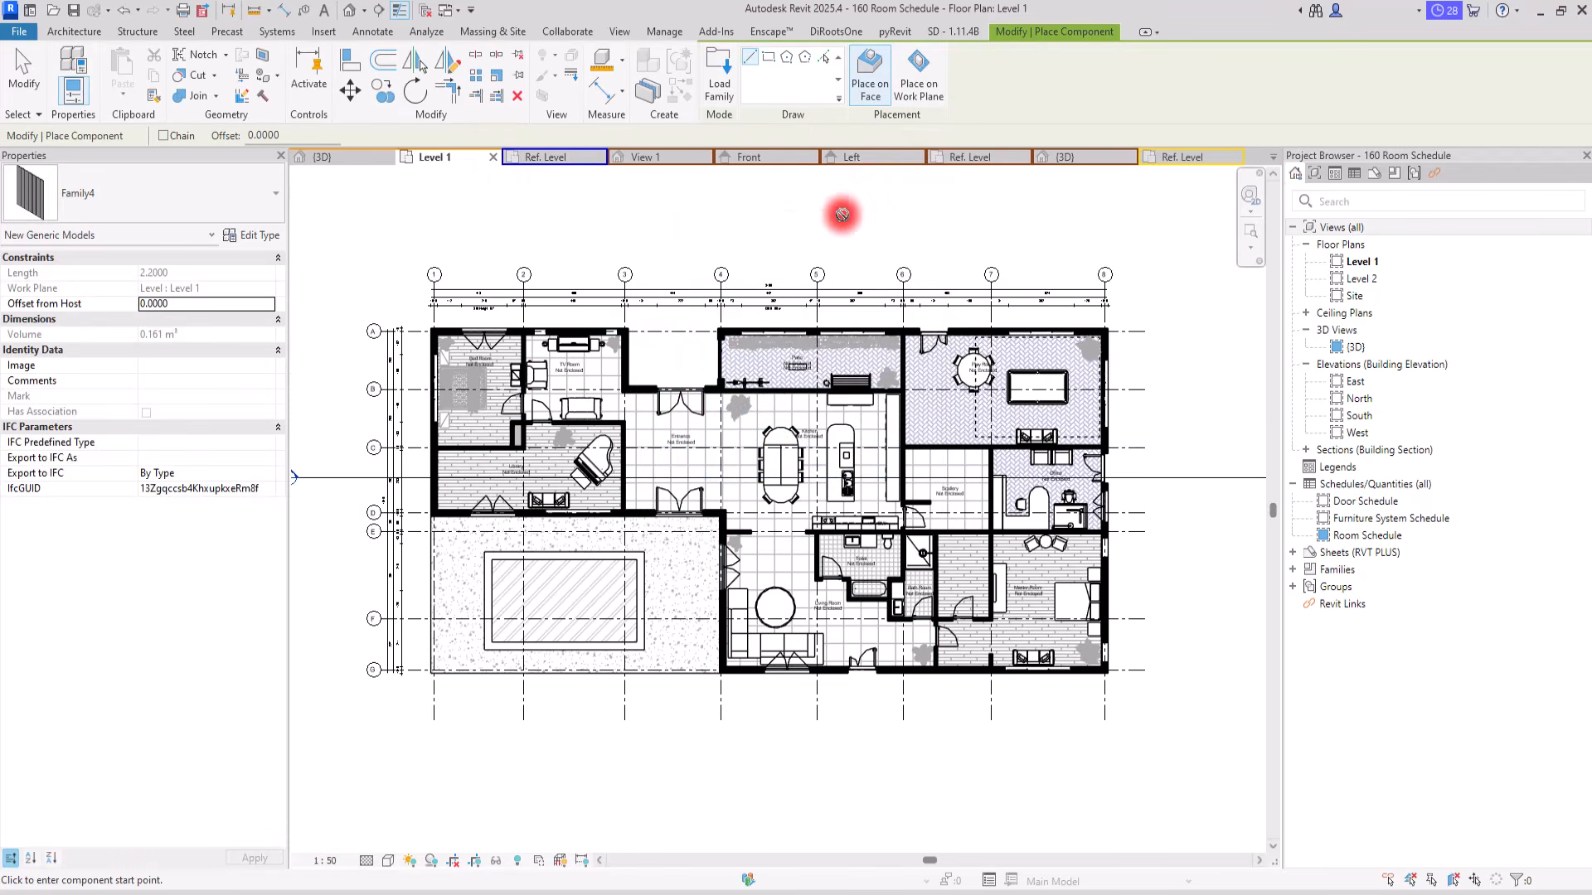
# Step: Place the line-based family about 3.1 m long between Entrance and Kitchen, starting at the lower wall corner and running vertically
pyautogui.scroll(10, 718, 498)
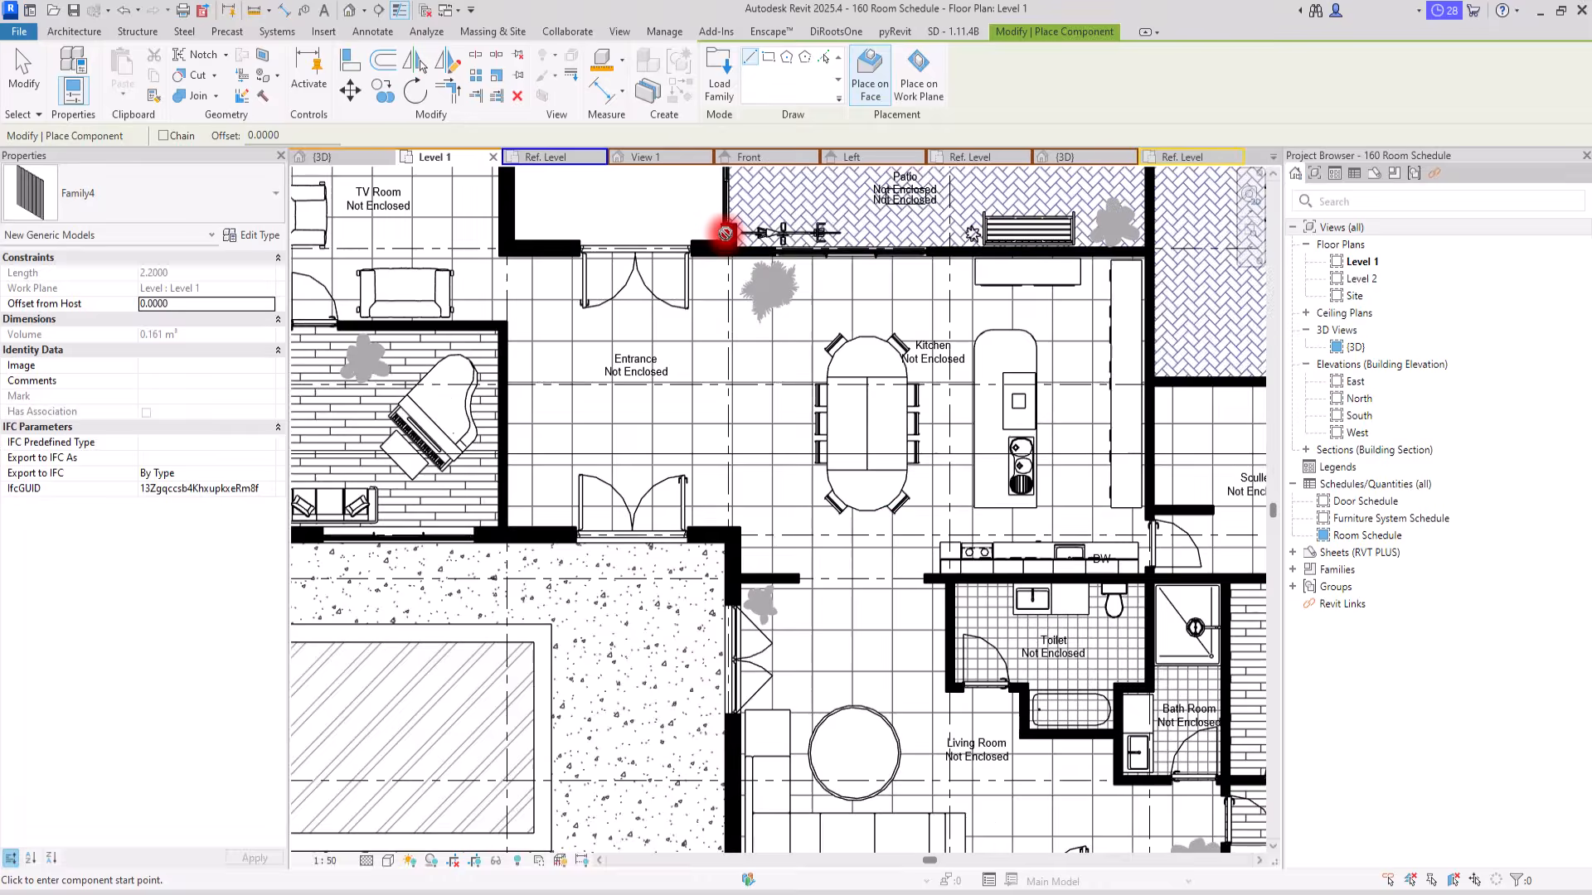
pyautogui.scroll(-5, 700, 464)
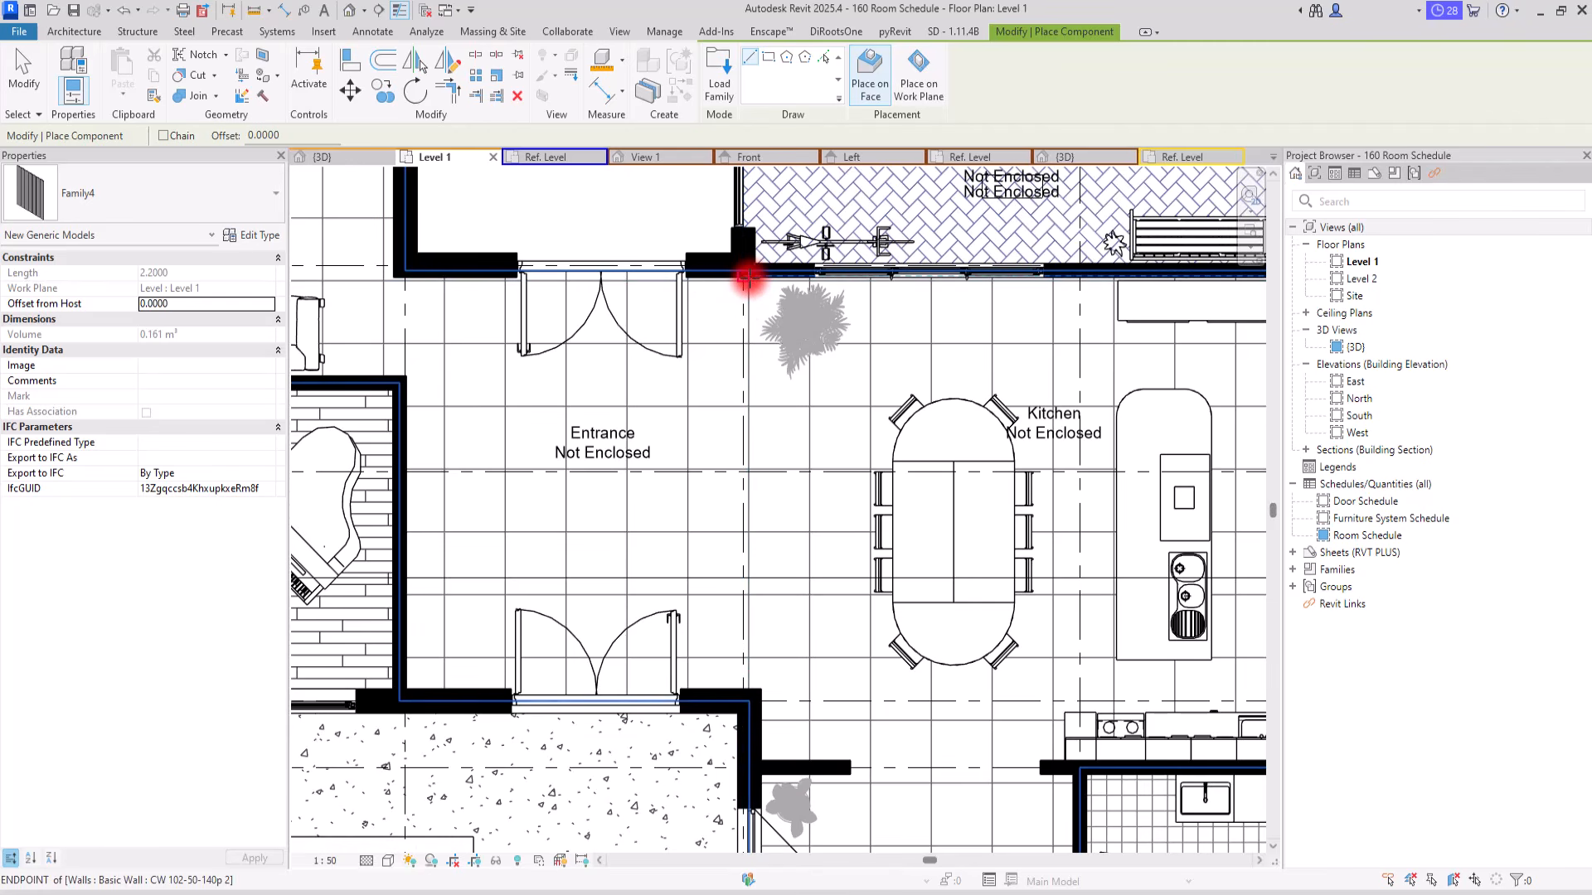
pyautogui.click(758, 686)
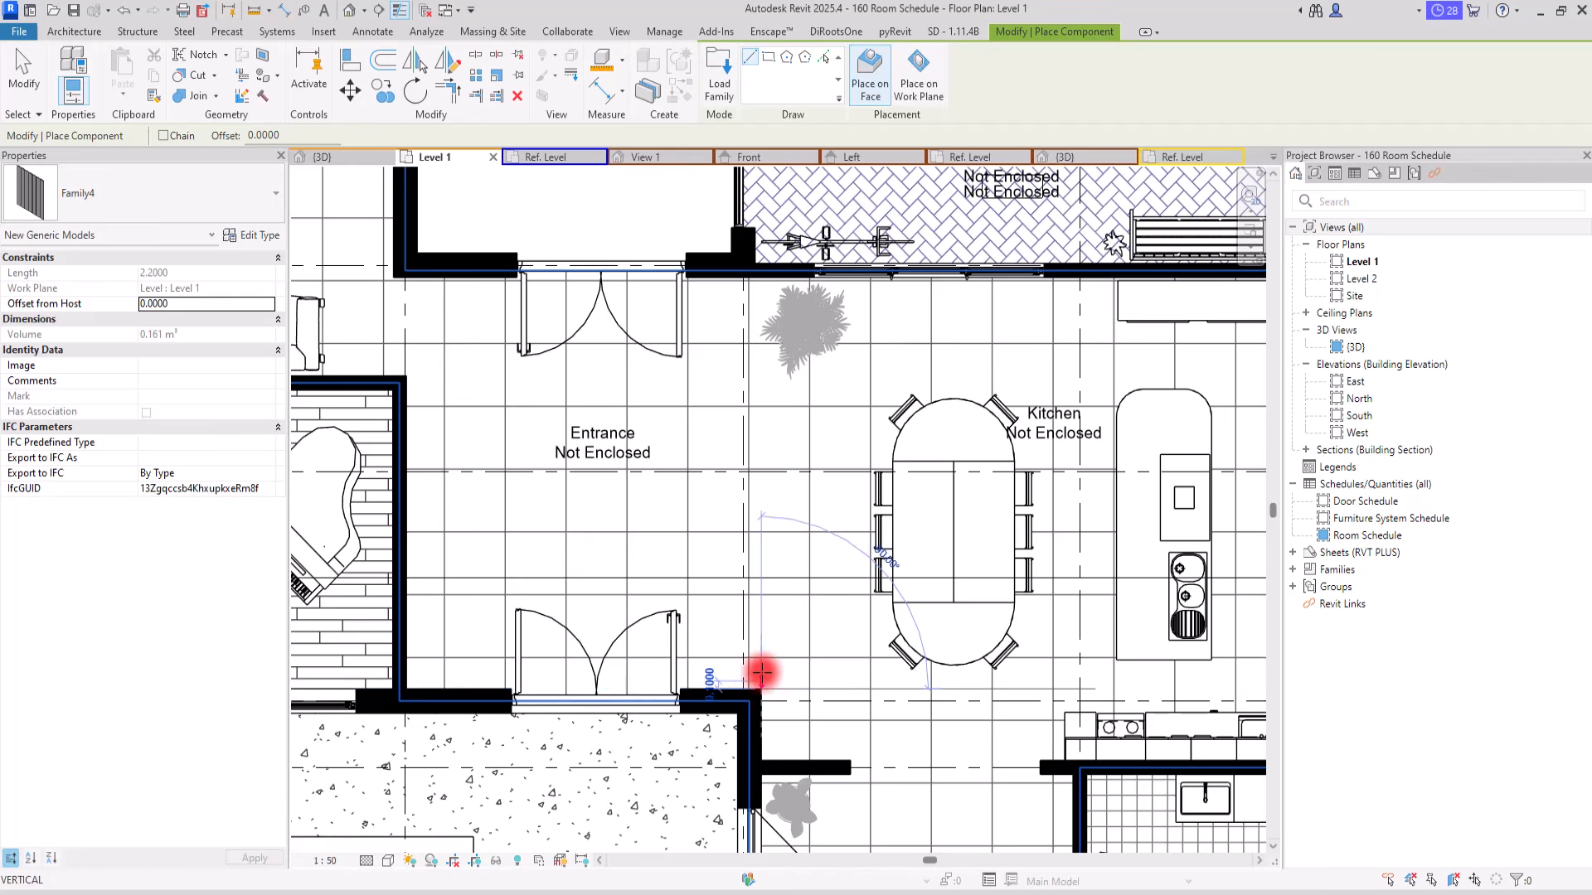
pyautogui.click(773, 444)
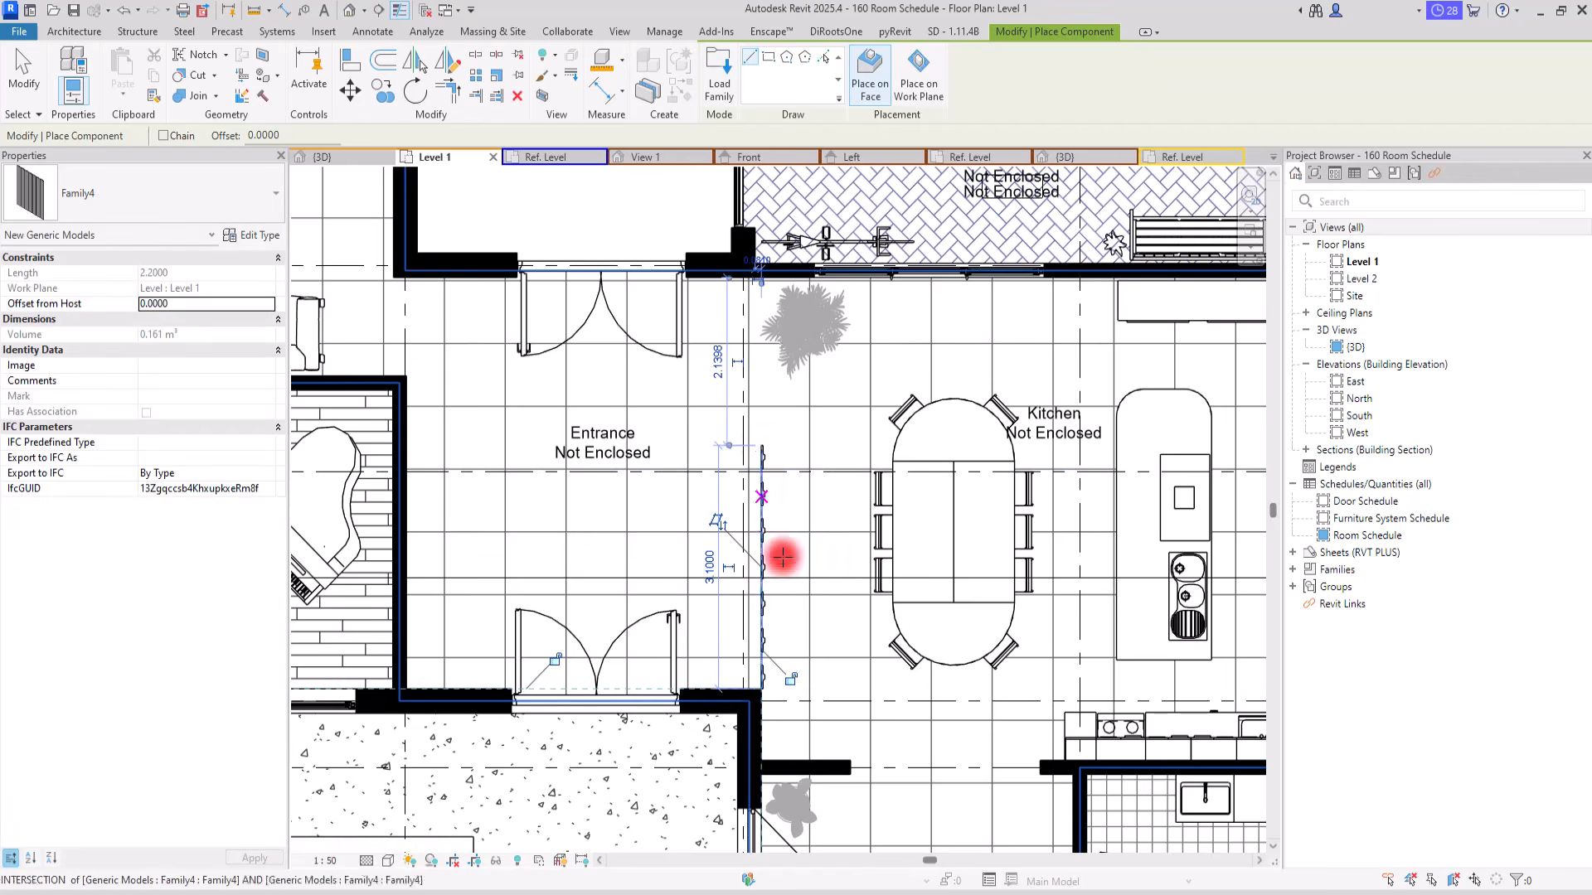
pyautogui.scroll(2, 787, 601)
pyautogui.scroll(1, 799, 490)
pyautogui.press('Escape')
# Step: Set type parameter A of the placed slat partition to 3.1 m and check the resulting Number value
pyautogui.scroll(1, 696, 491)
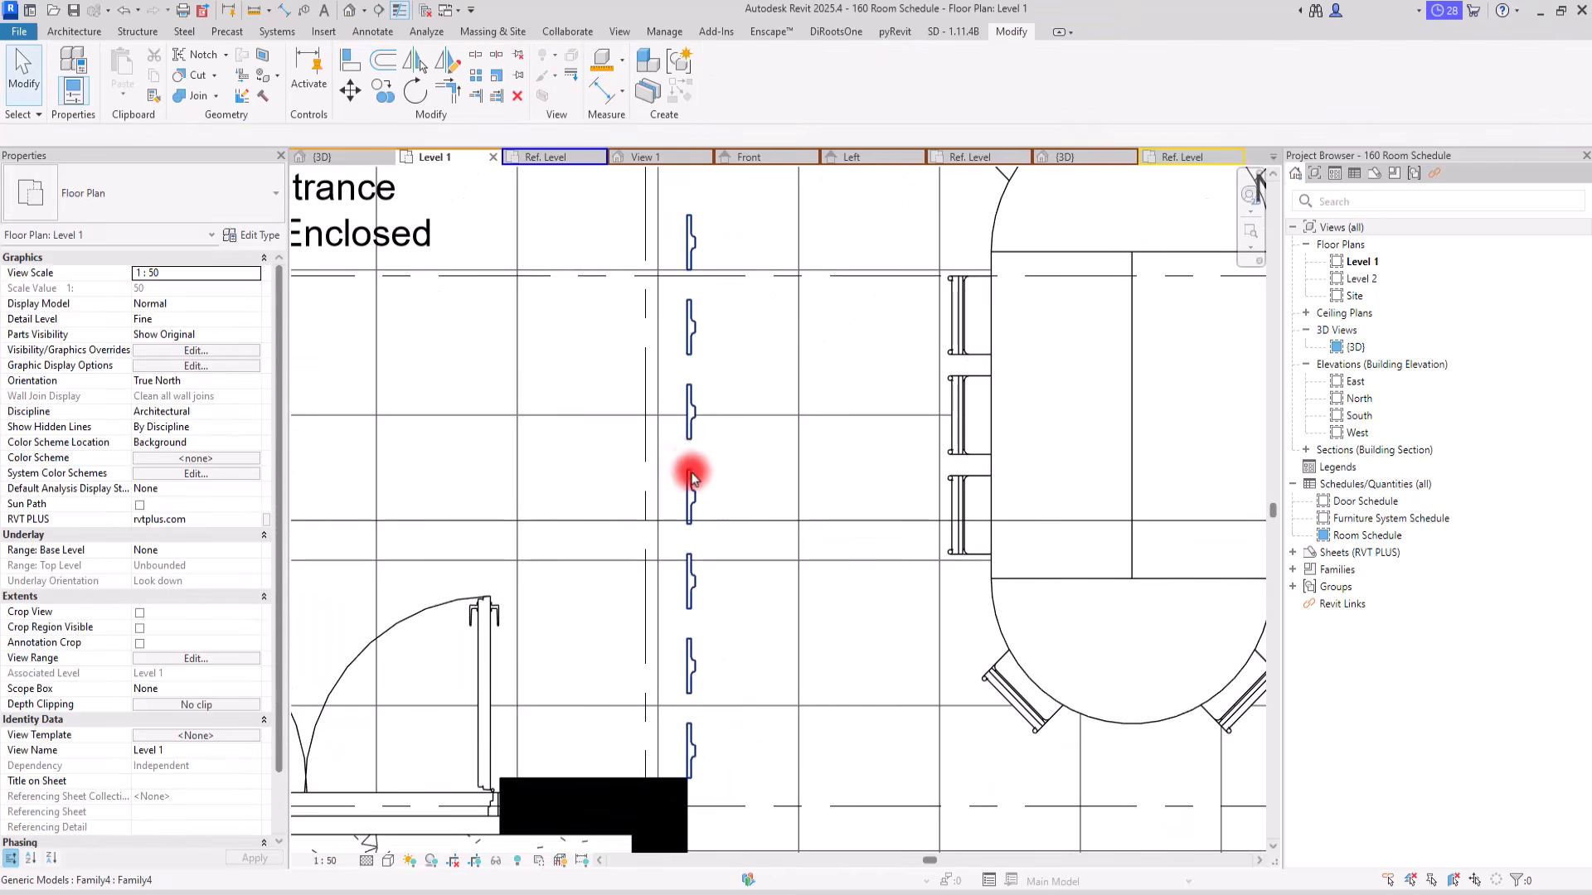
pyautogui.click(697, 491)
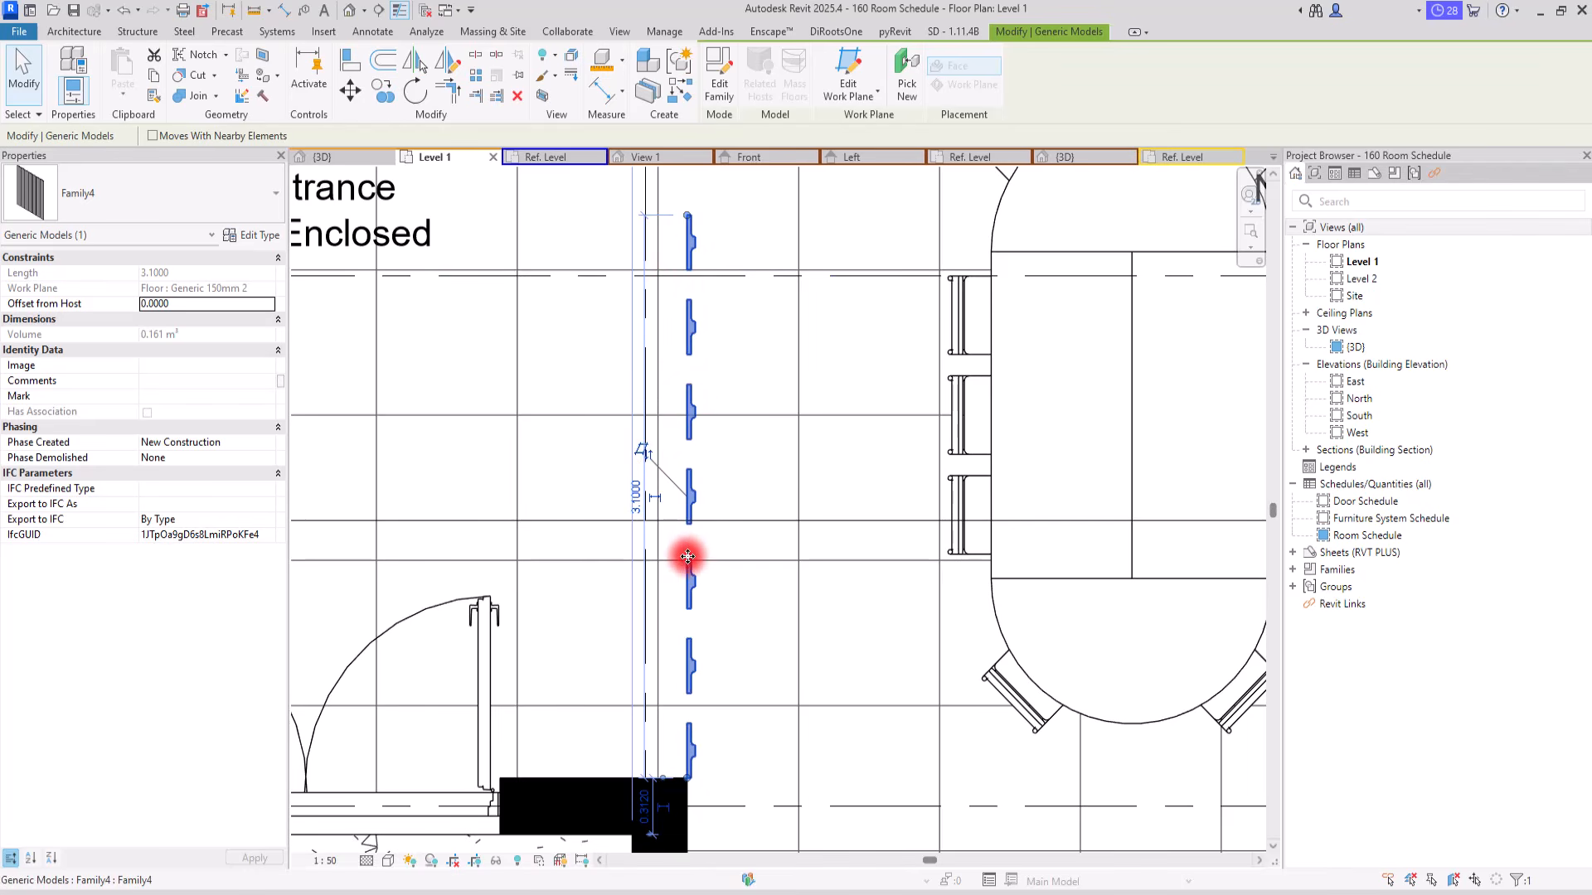
pyautogui.click(265, 237)
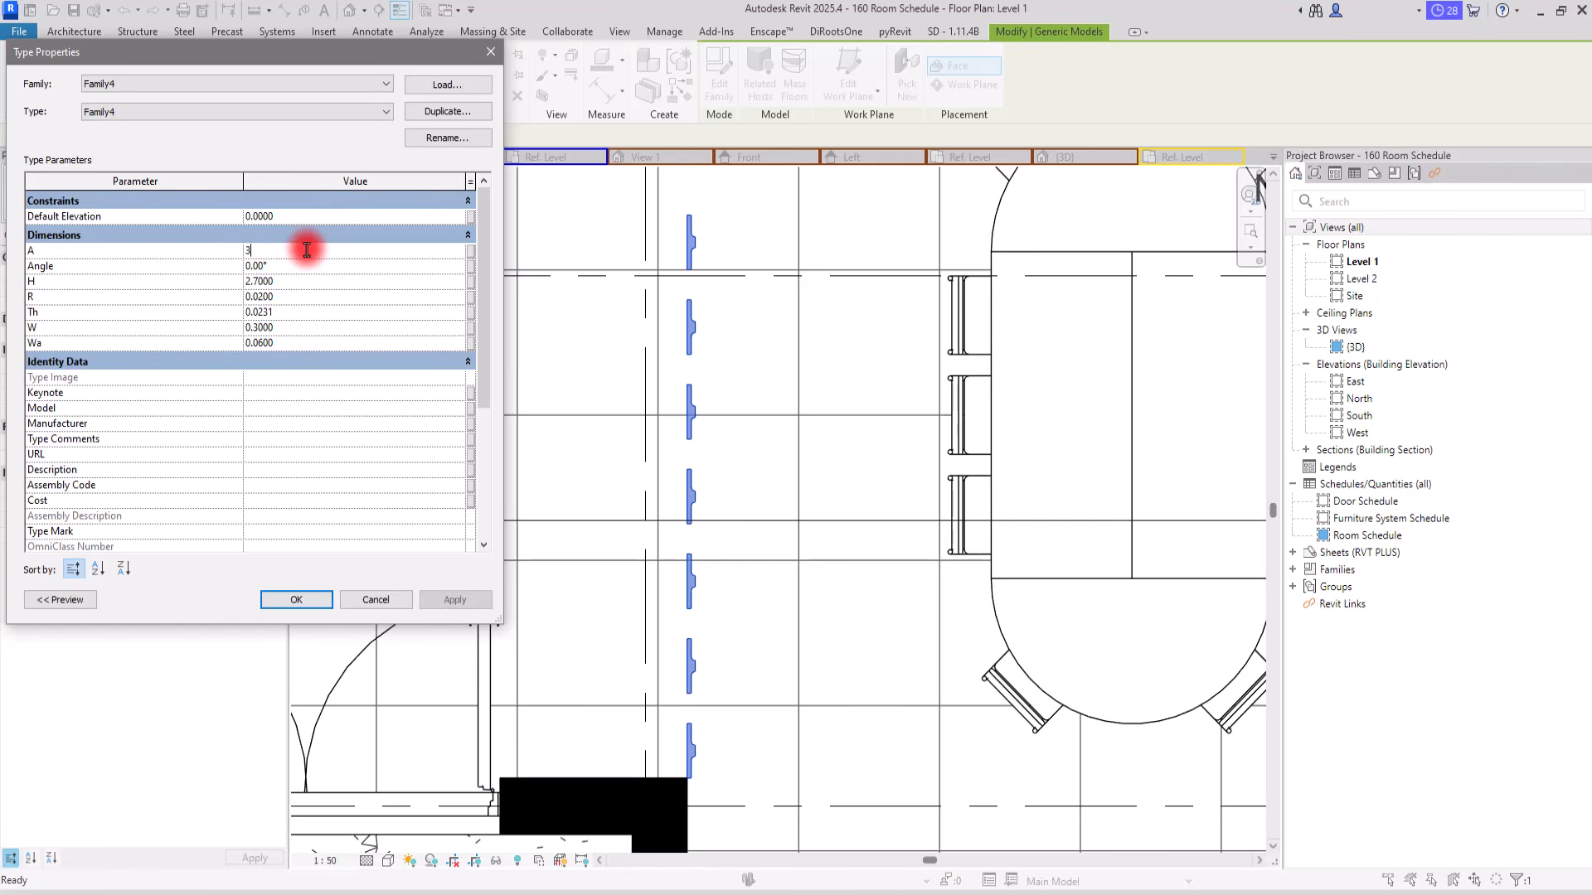
pyautogui.click(295, 439)
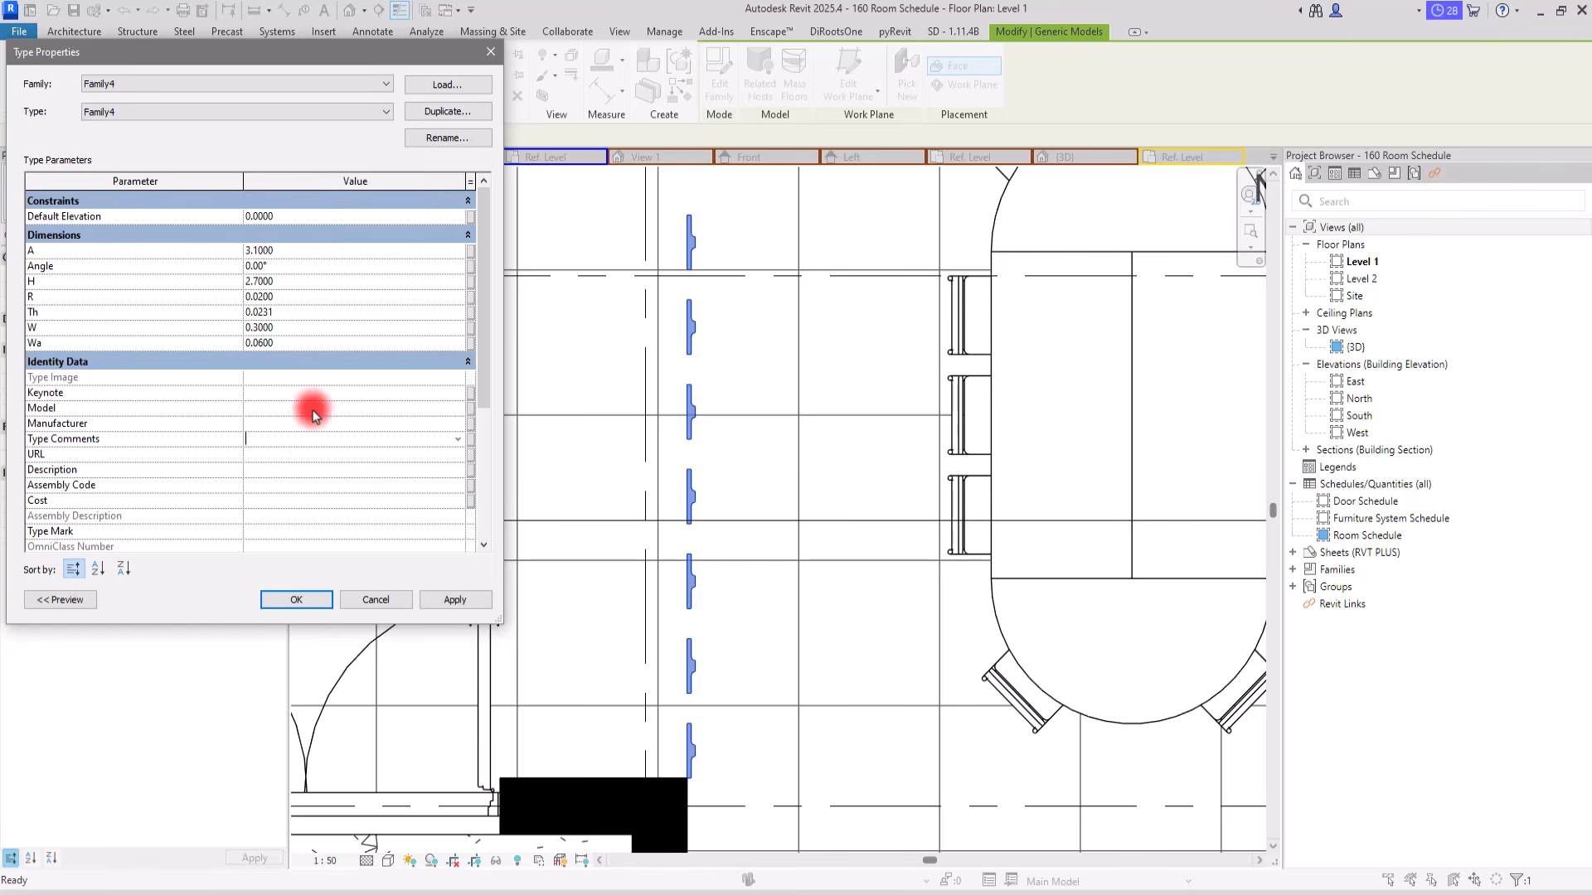
pyautogui.scroll(-4, 298, 439)
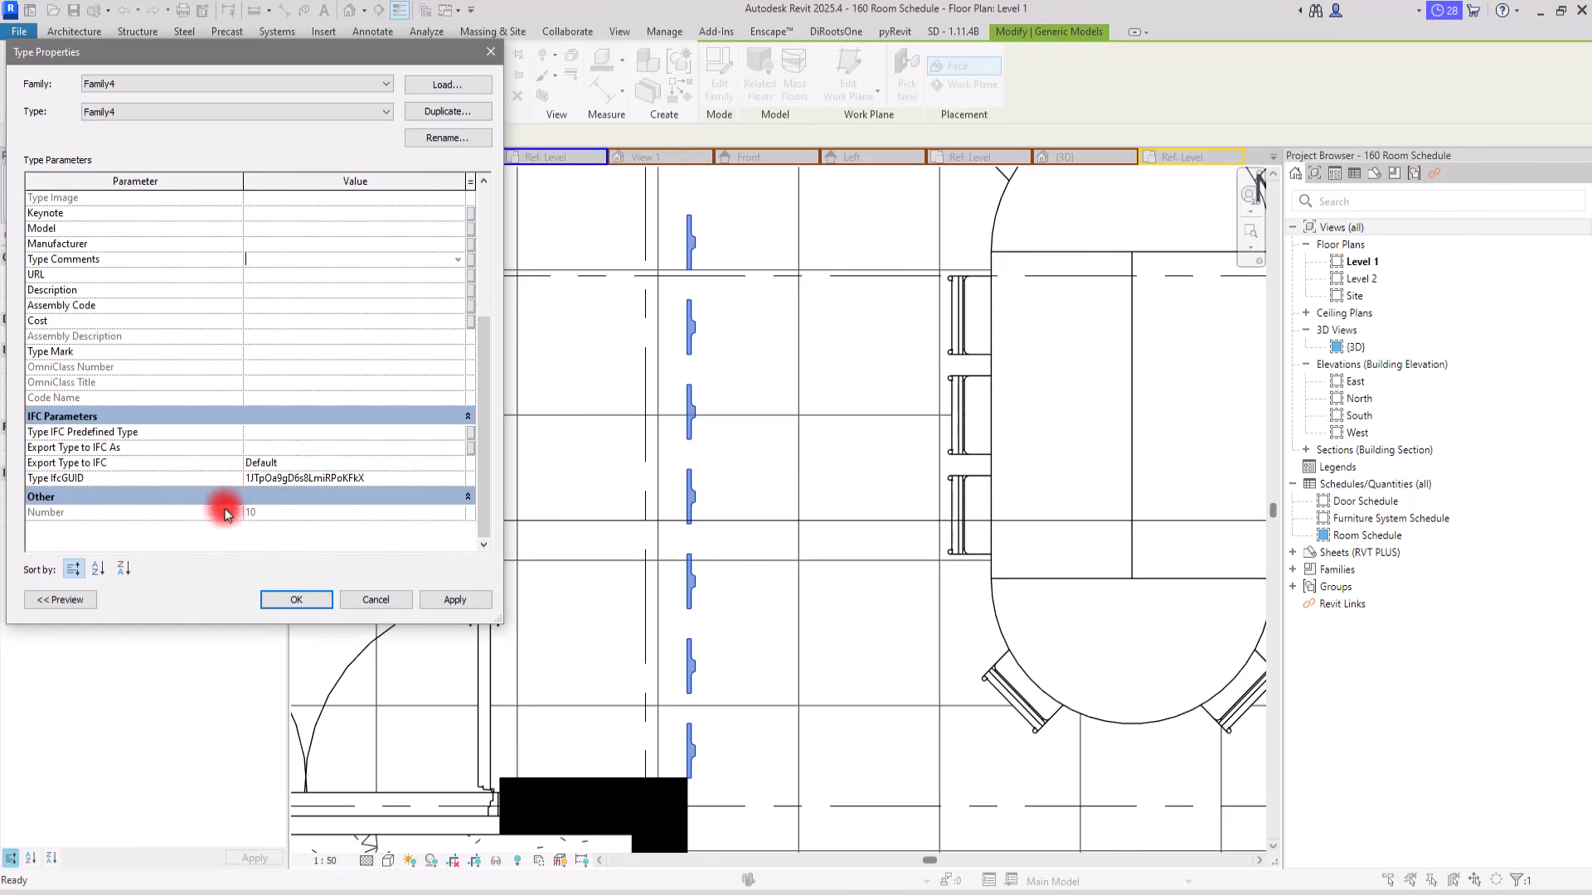
pyautogui.click(455, 602)
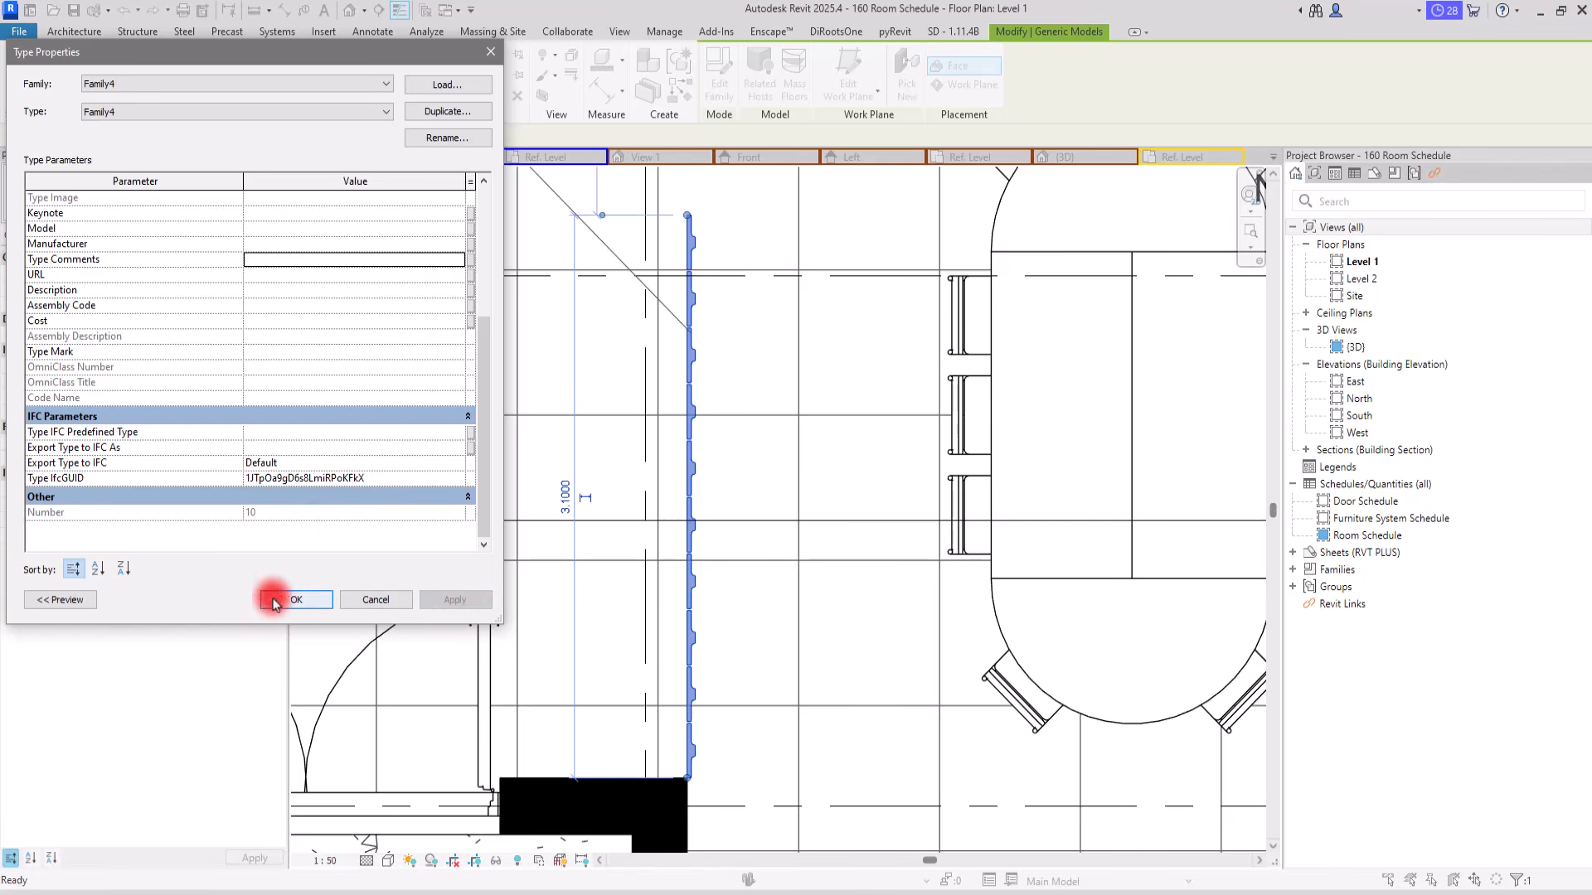
pyautogui.click(291, 599)
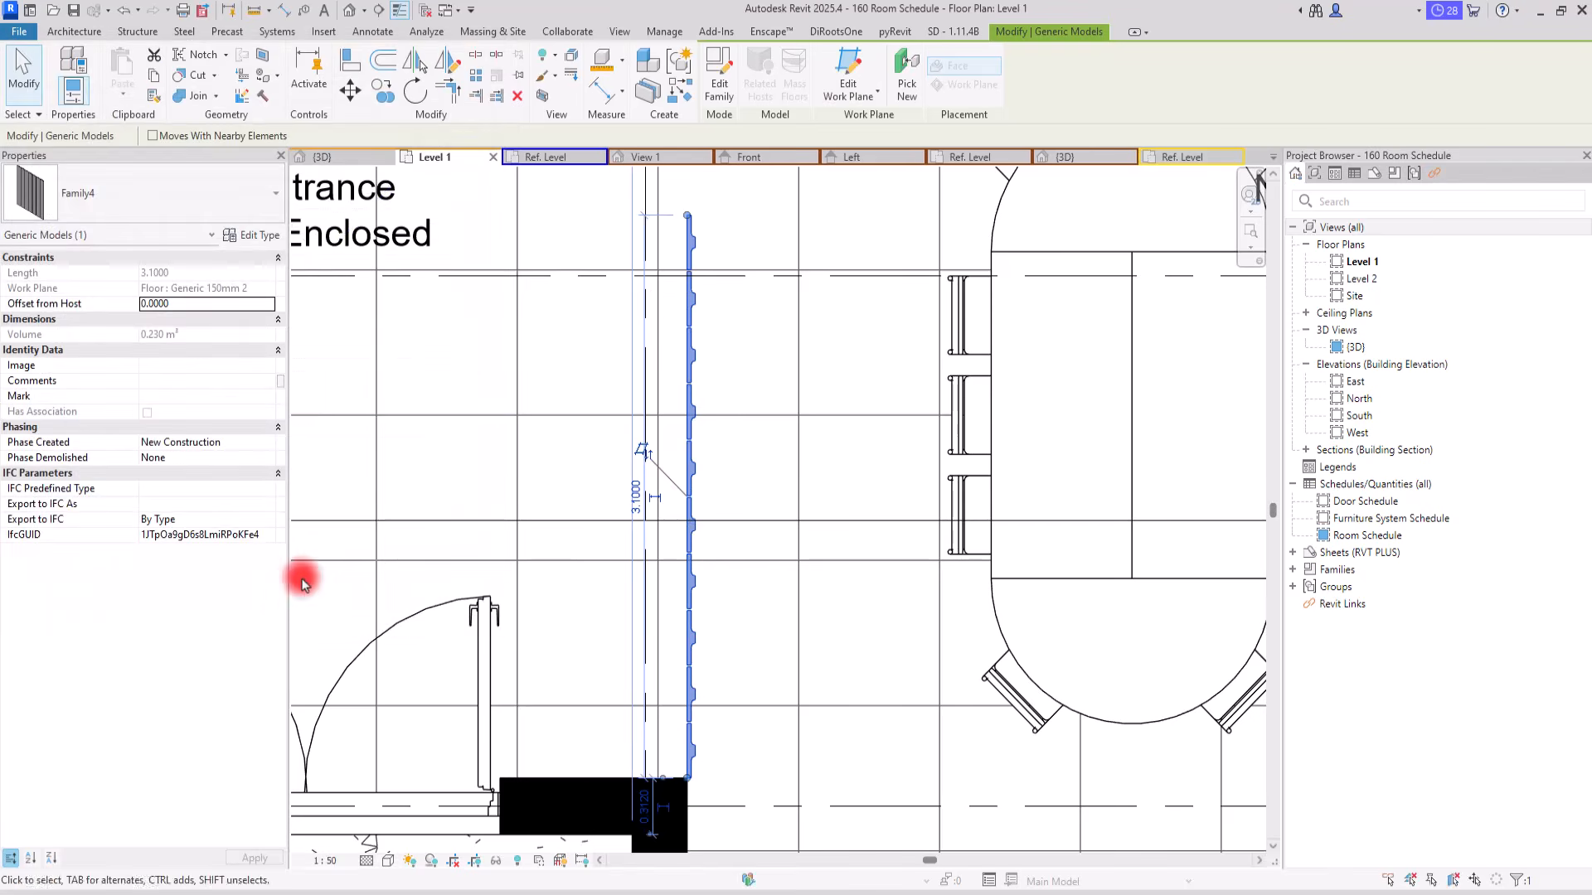
# Step: Try the slat partition's Angle type parameter at 30°, 48° and 10°
pyautogui.click(251, 238)
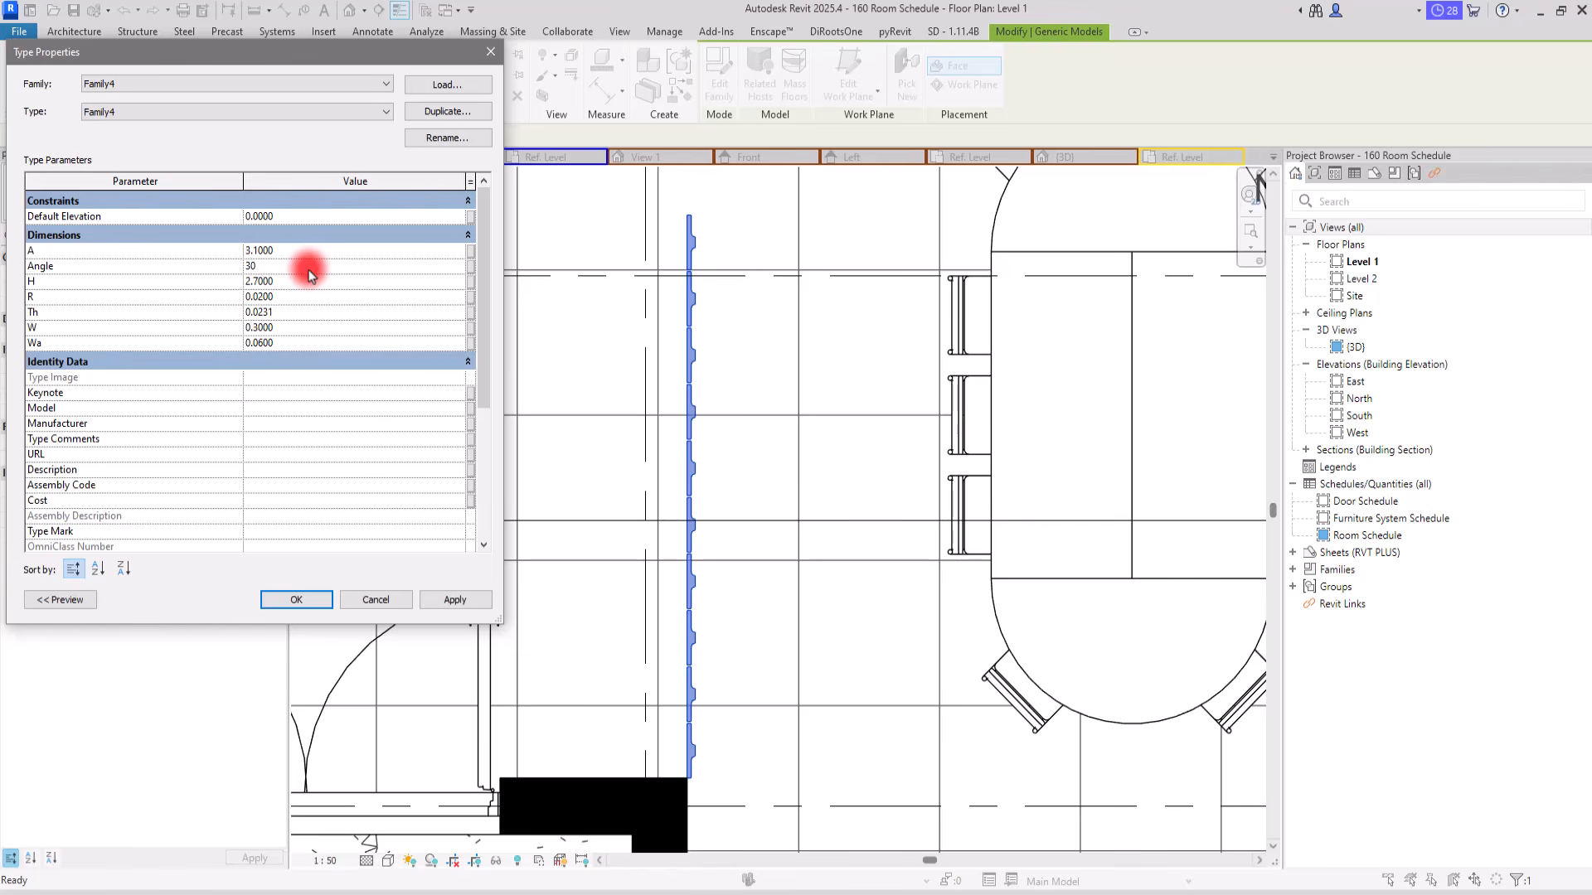
pyautogui.click(447, 600)
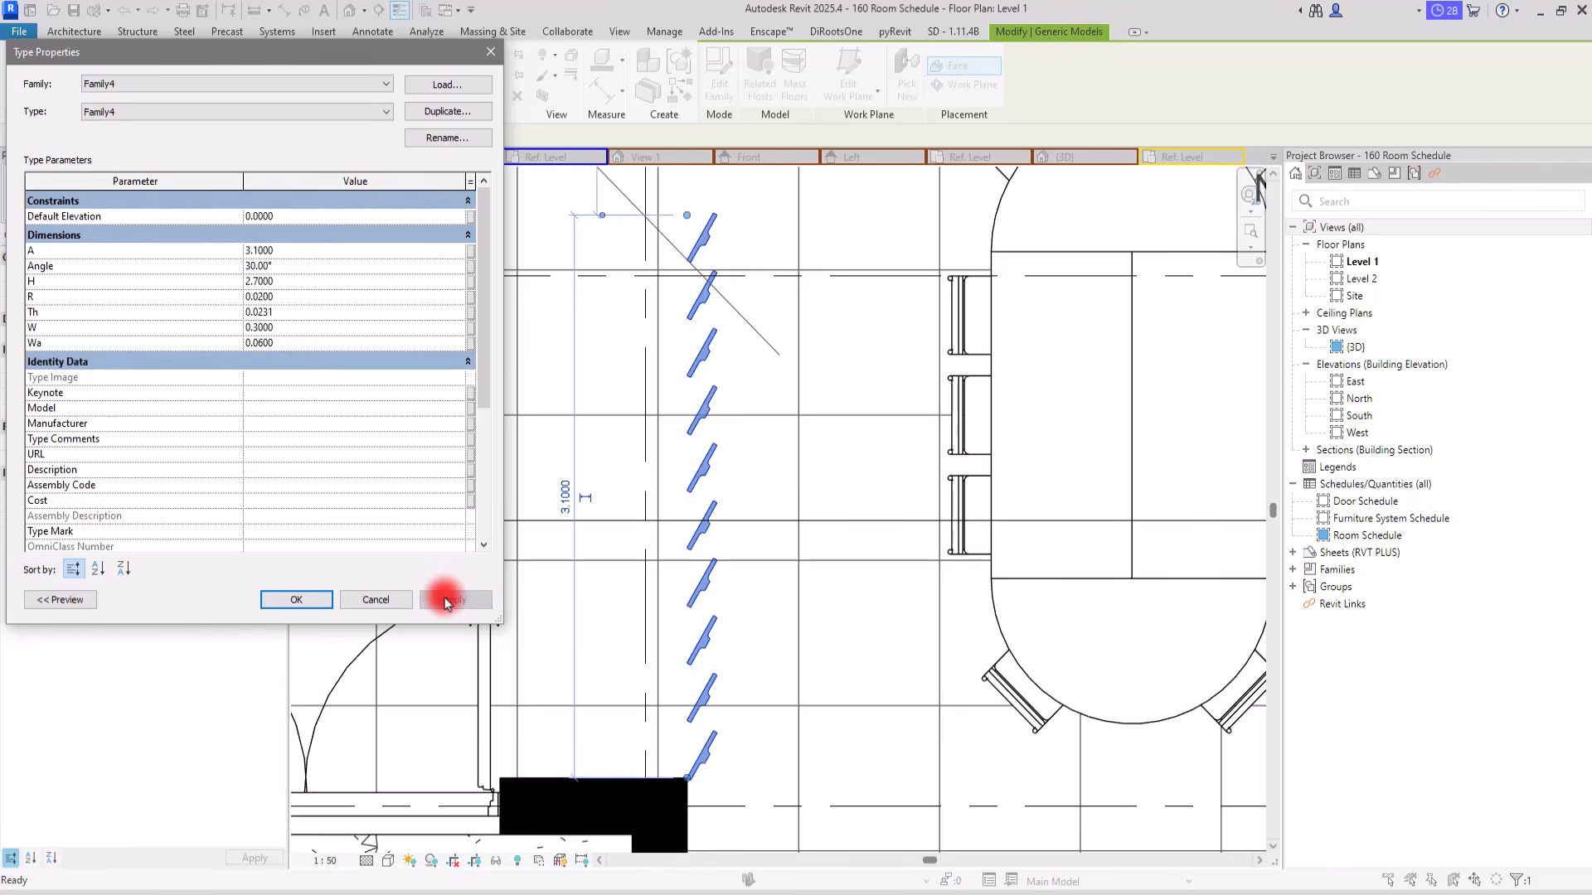
pyautogui.click(319, 264)
pyautogui.write('48')
pyautogui.click(466, 599)
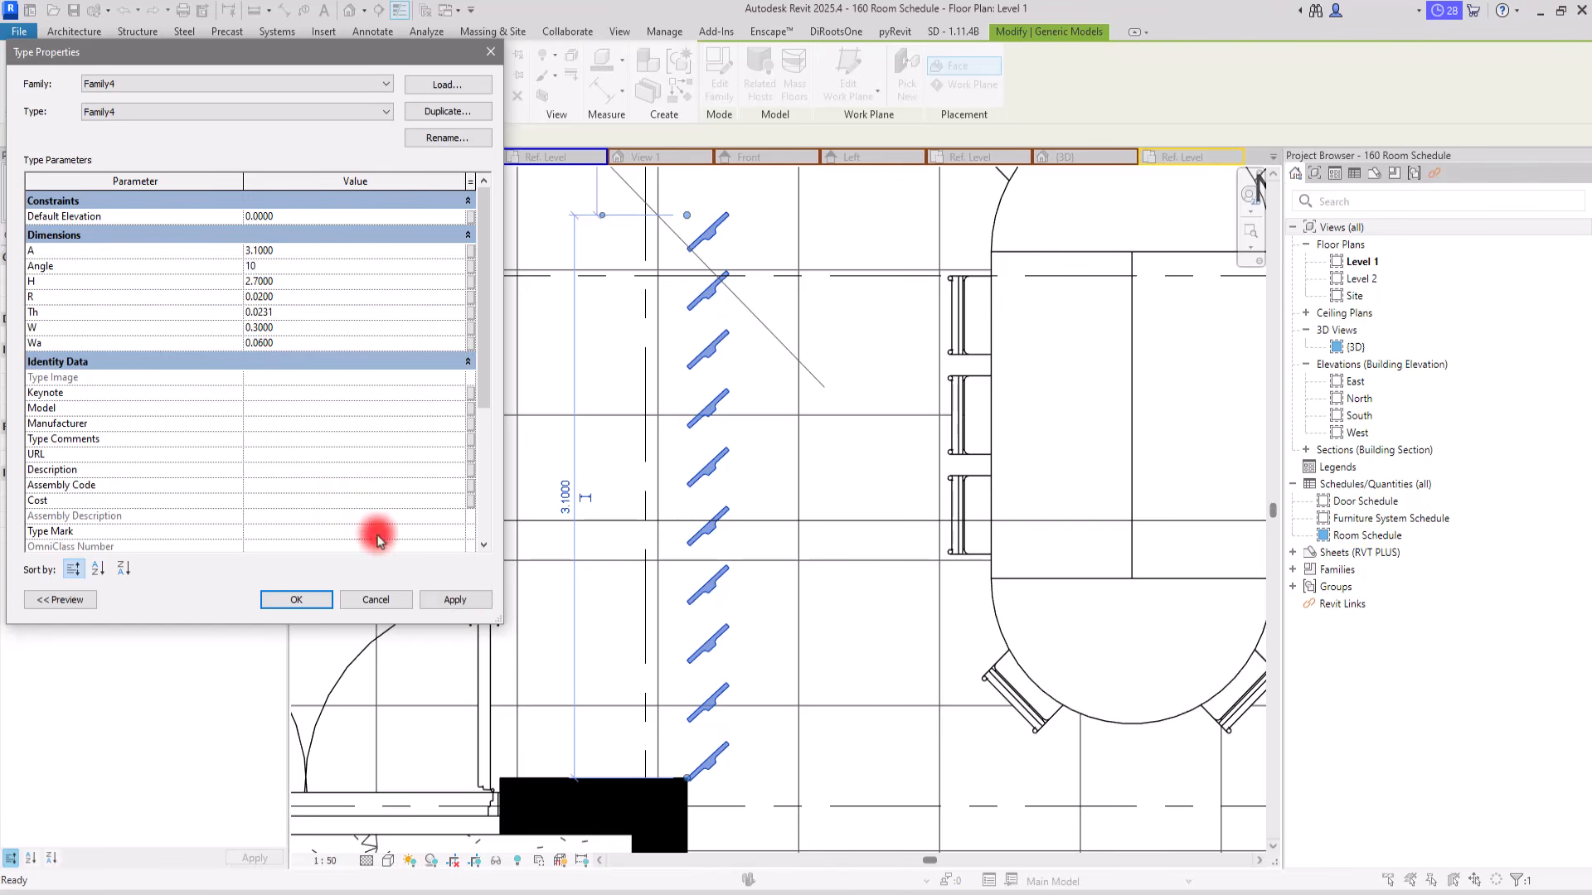
pyautogui.click(454, 599)
pyautogui.click(299, 602)
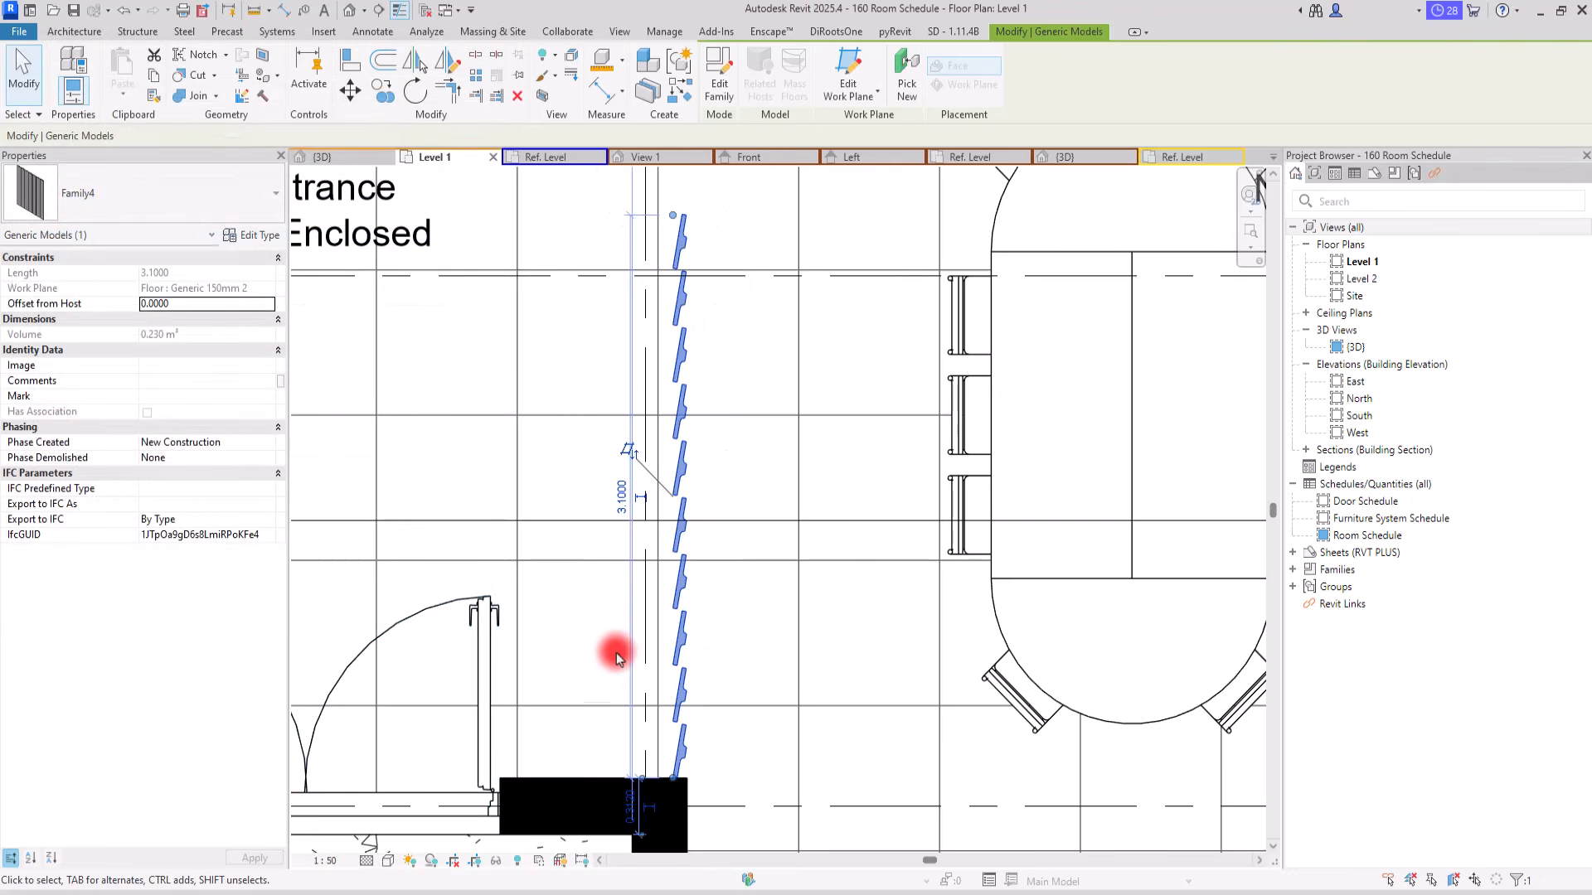
# Step: Open the default 3D view and examine the slat partition beside the dining table
pyautogui.scroll(-3, 730, 634)
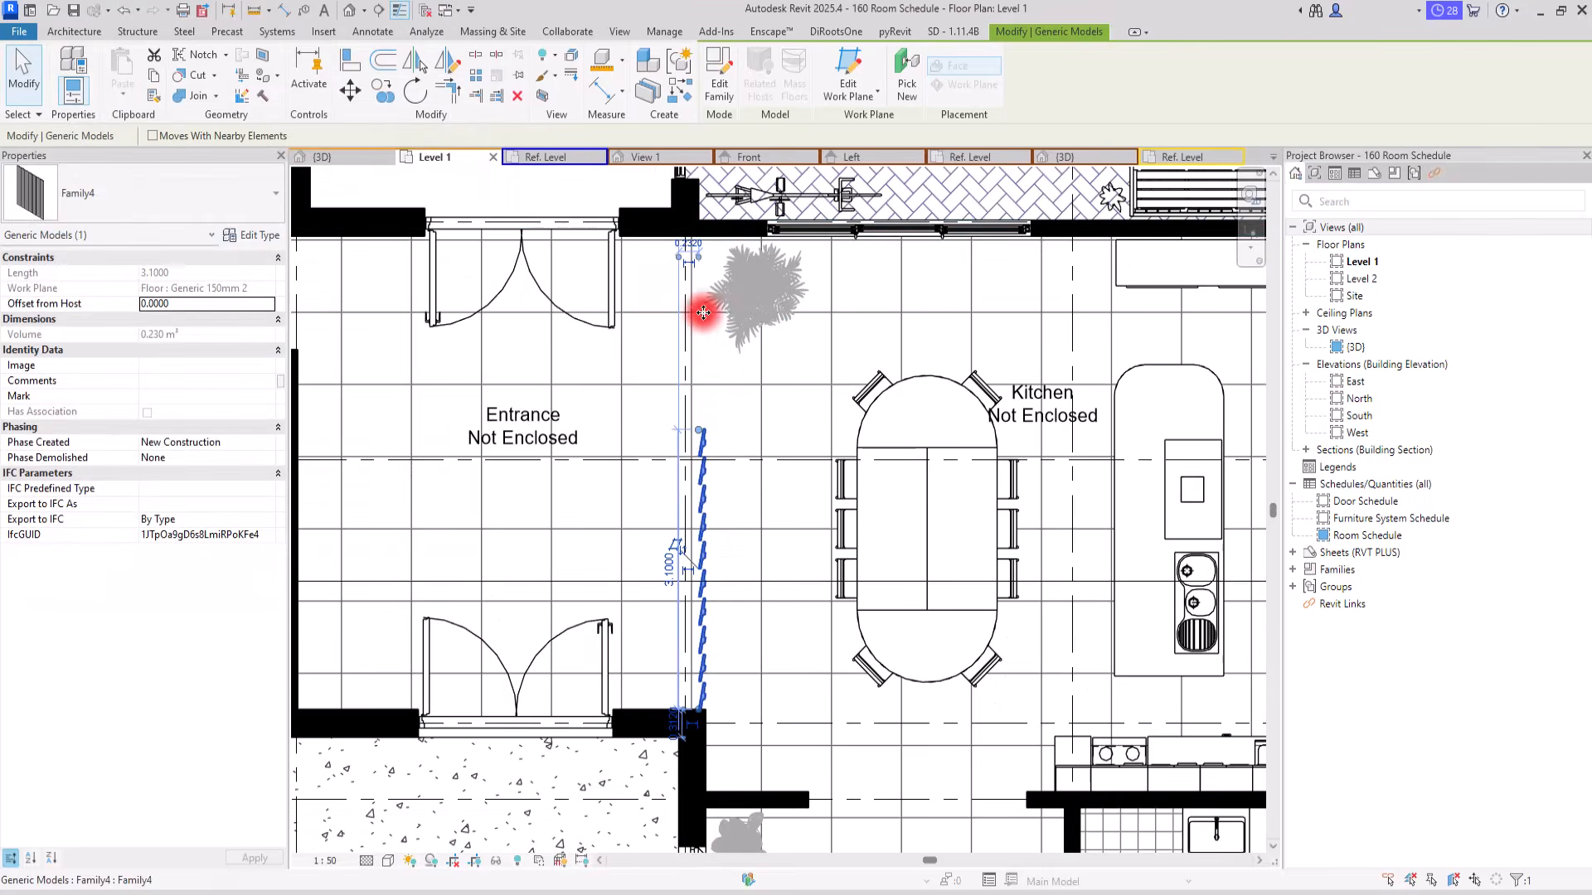
pyautogui.scroll(-1, 668, 427)
pyautogui.scroll(2, 669, 427)
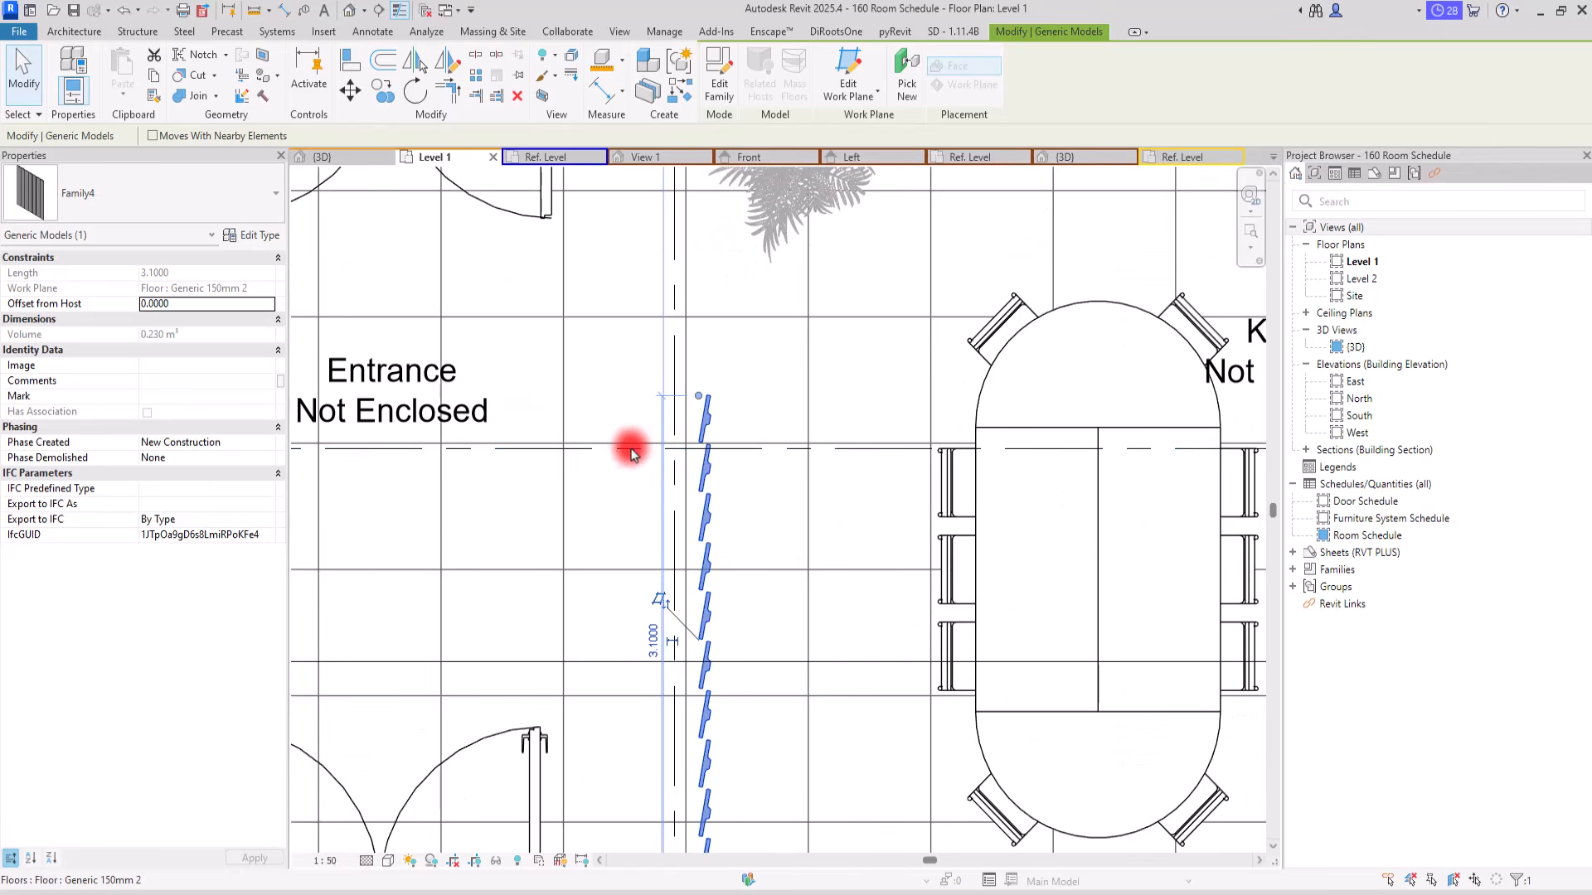
pyautogui.scroll(-1, 627, 444)
pyautogui.scroll(-2, 622, 434)
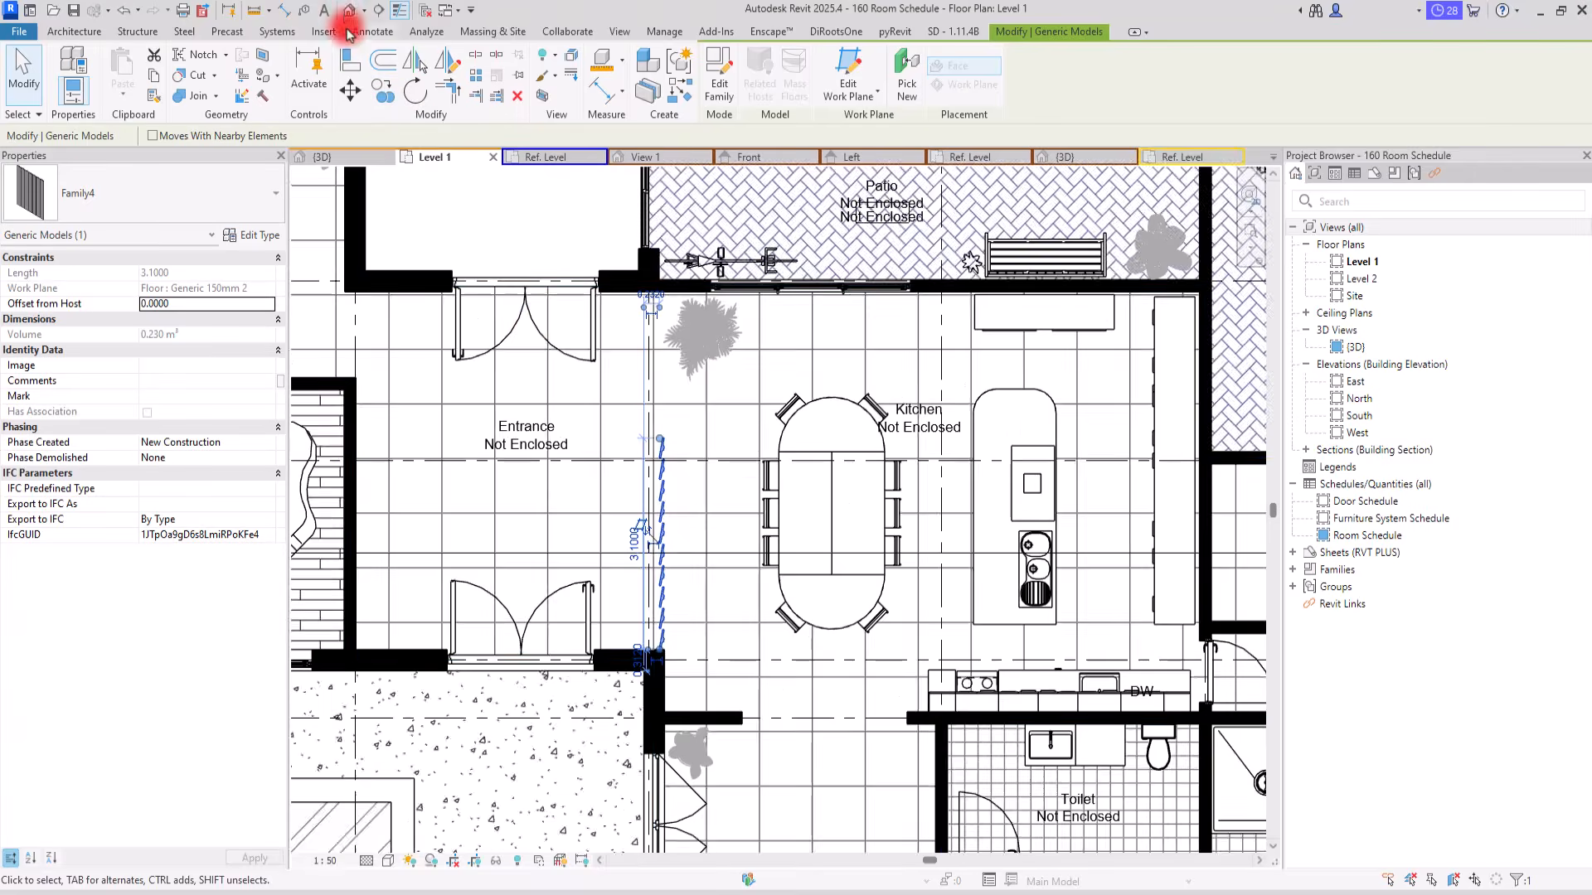
pyautogui.click(349, 10)
pyautogui.scroll(-1, 776, 537)
pyautogui.keyDown('shift'); pyautogui.moveTo(771, 506); pyautogui.dragTo(551, 483, button='middle'); pyautogui.keyUp('shift')
pyautogui.scroll(4, 781, 538)
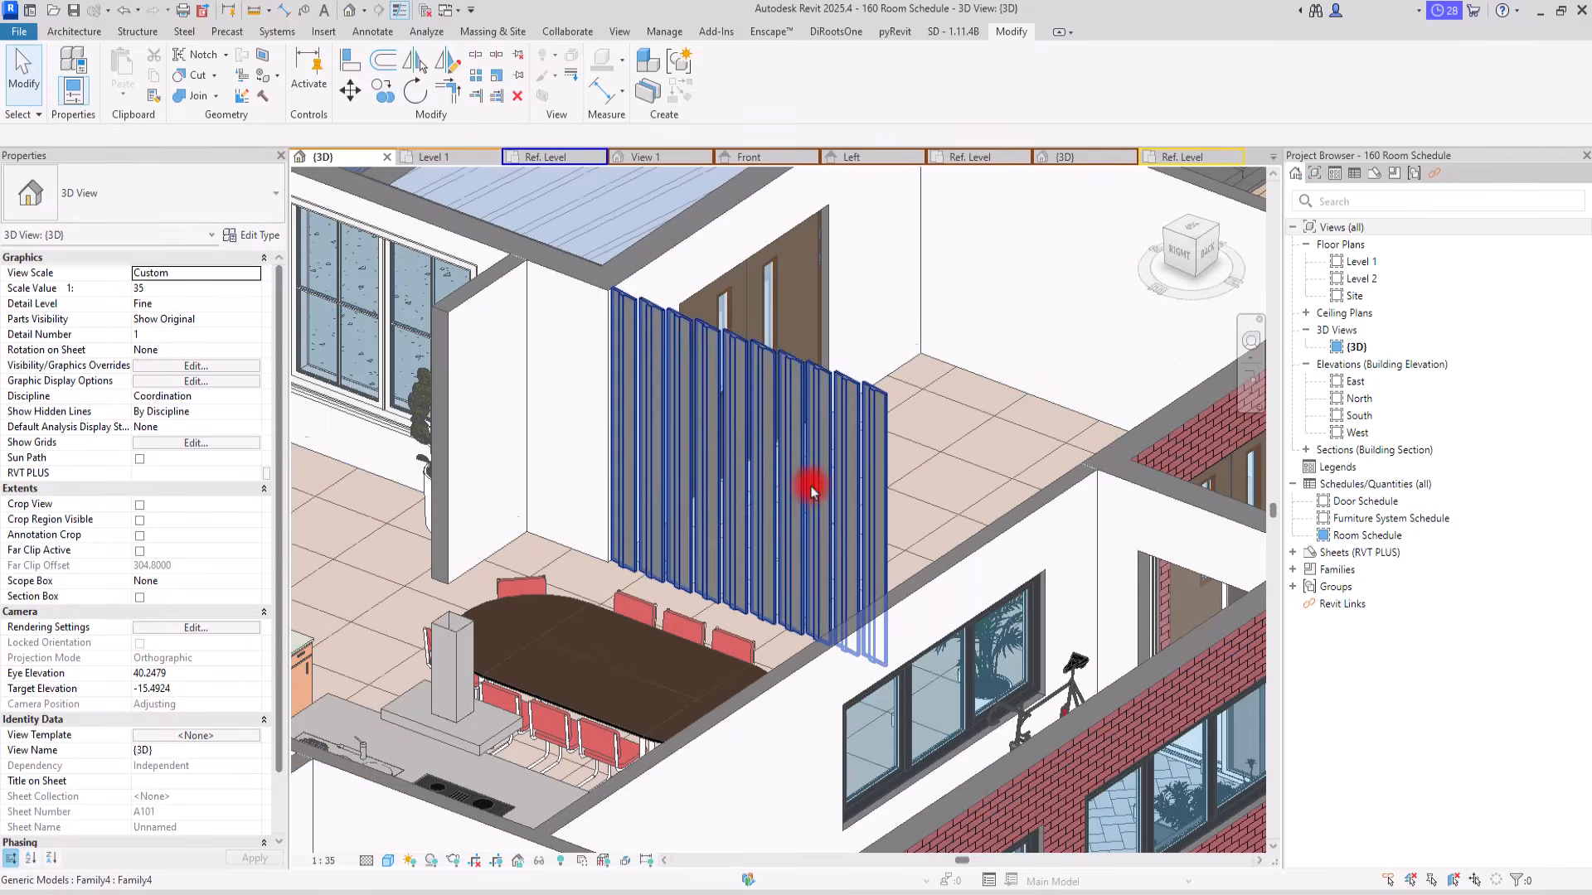
# Step: Set the slat partition's type parameter H to 2.5 m and deselect it
pyautogui.click(757, 472)
pyautogui.click(259, 236)
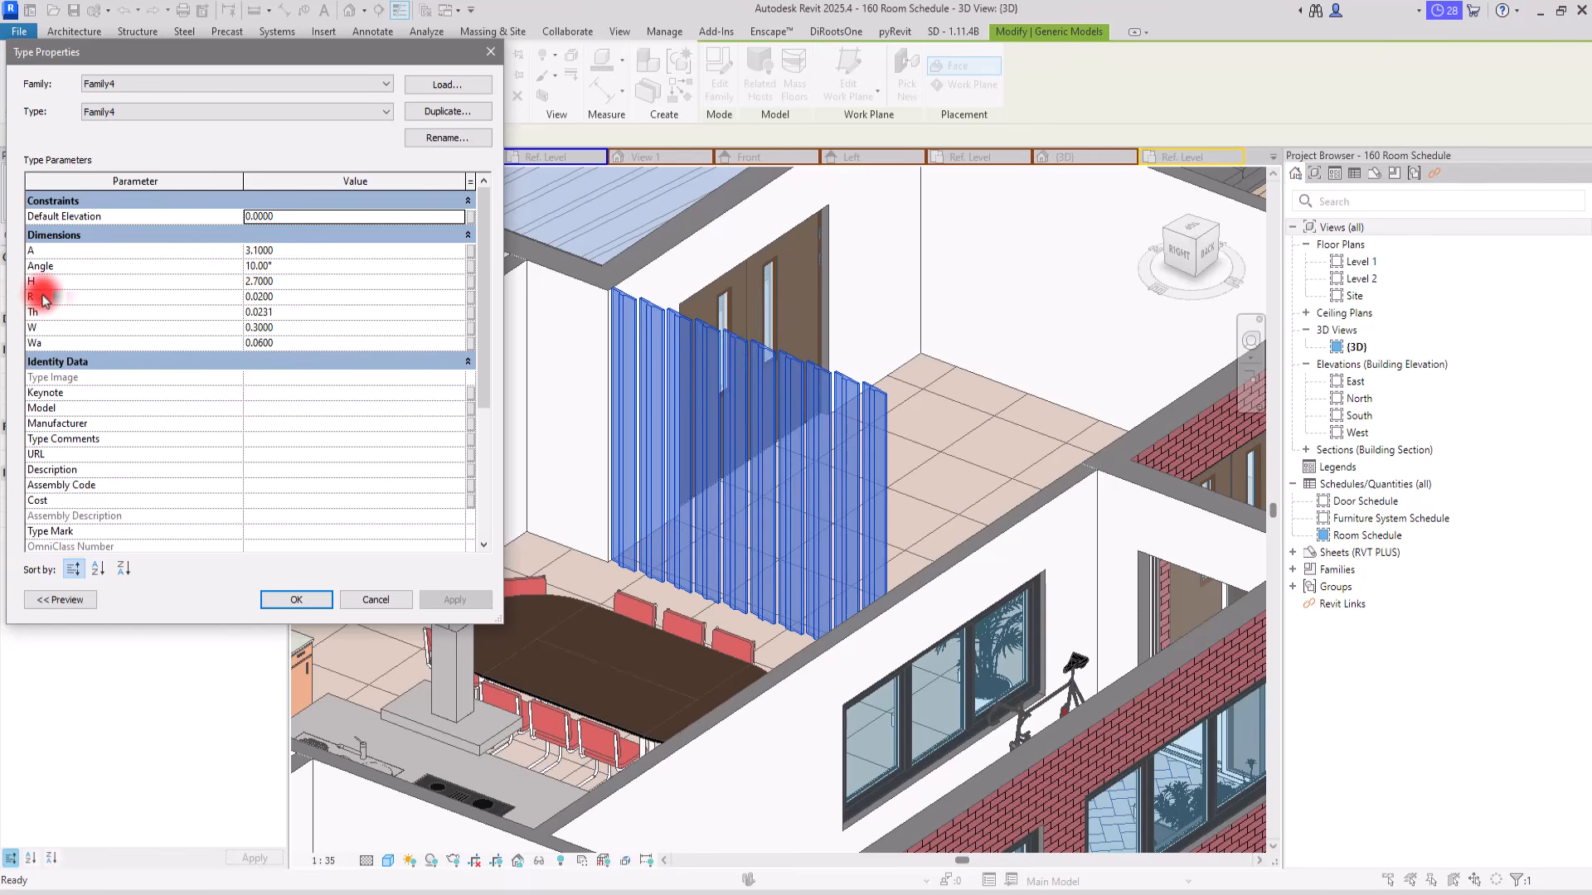
pyautogui.click(307, 280)
pyautogui.write('2.5')
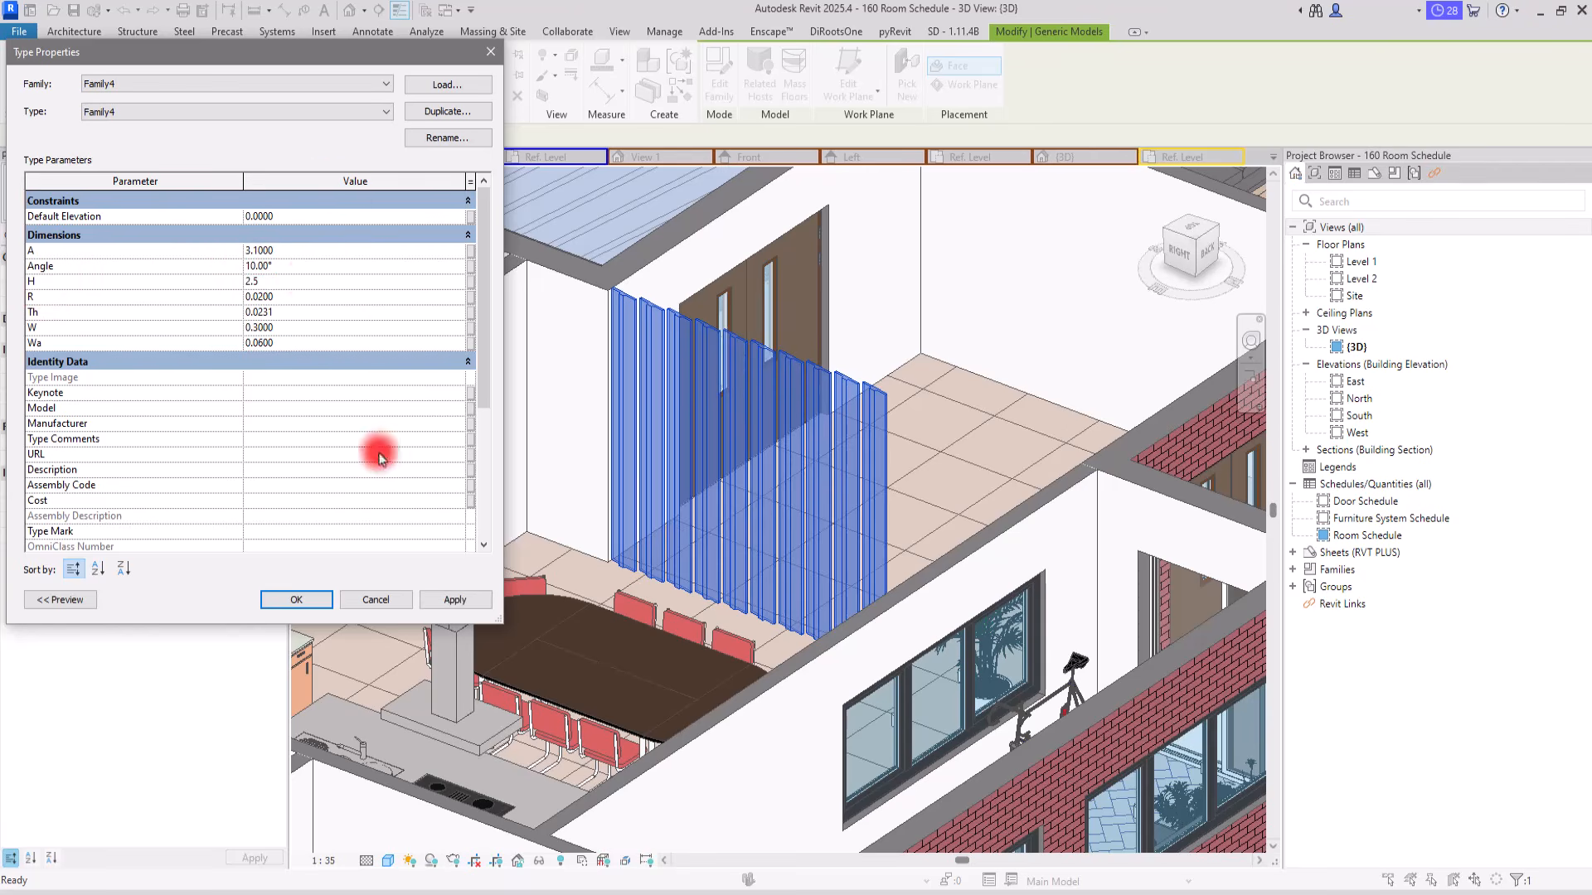
pyautogui.click(455, 597)
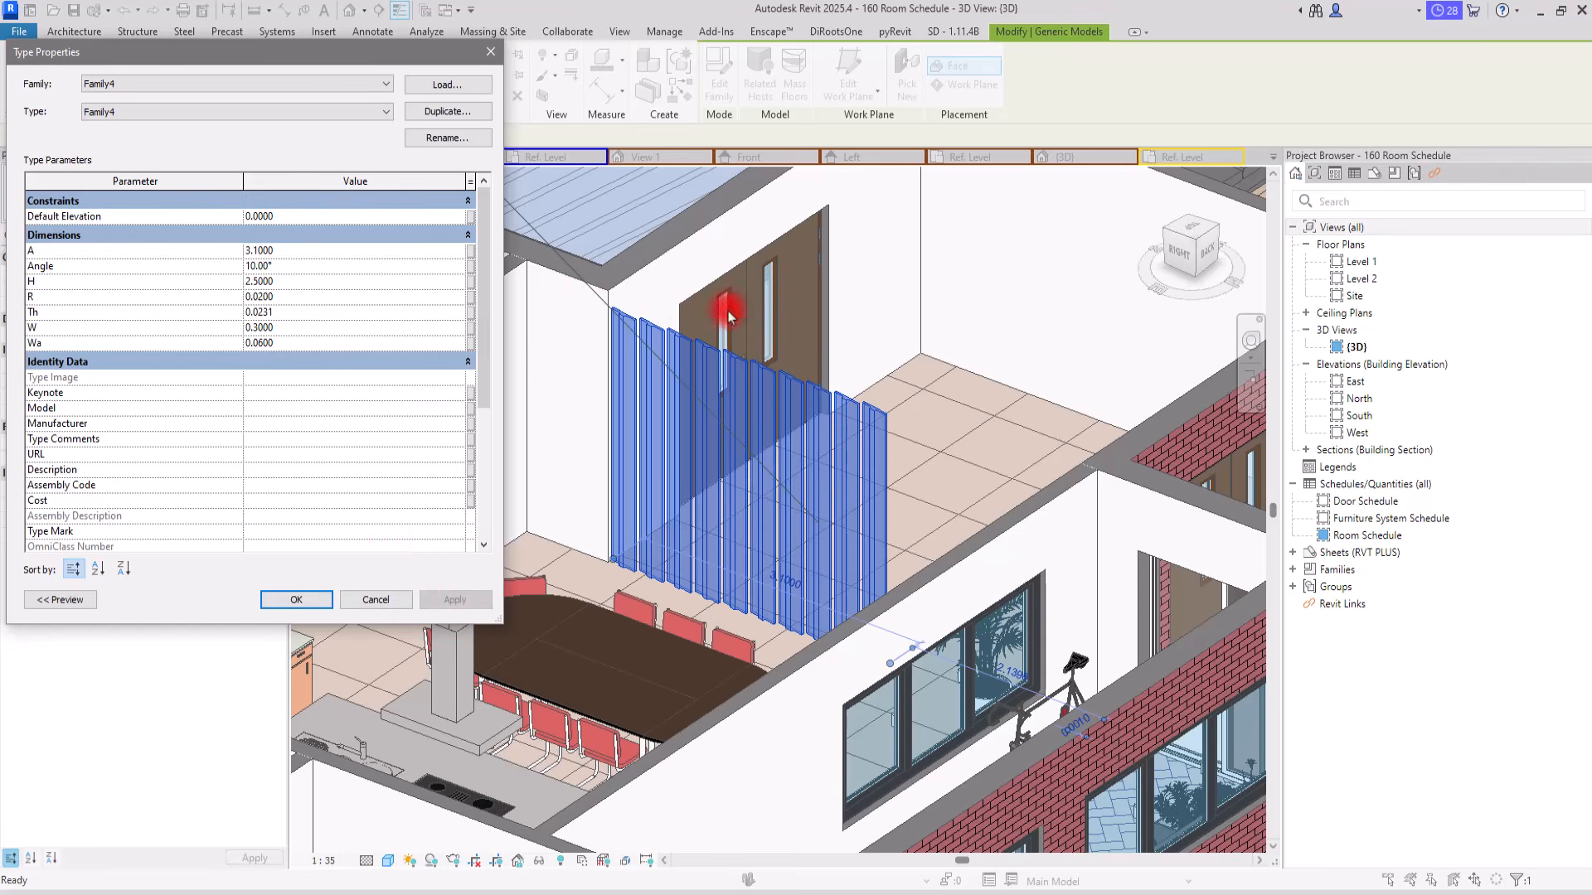
pyautogui.click(299, 598)
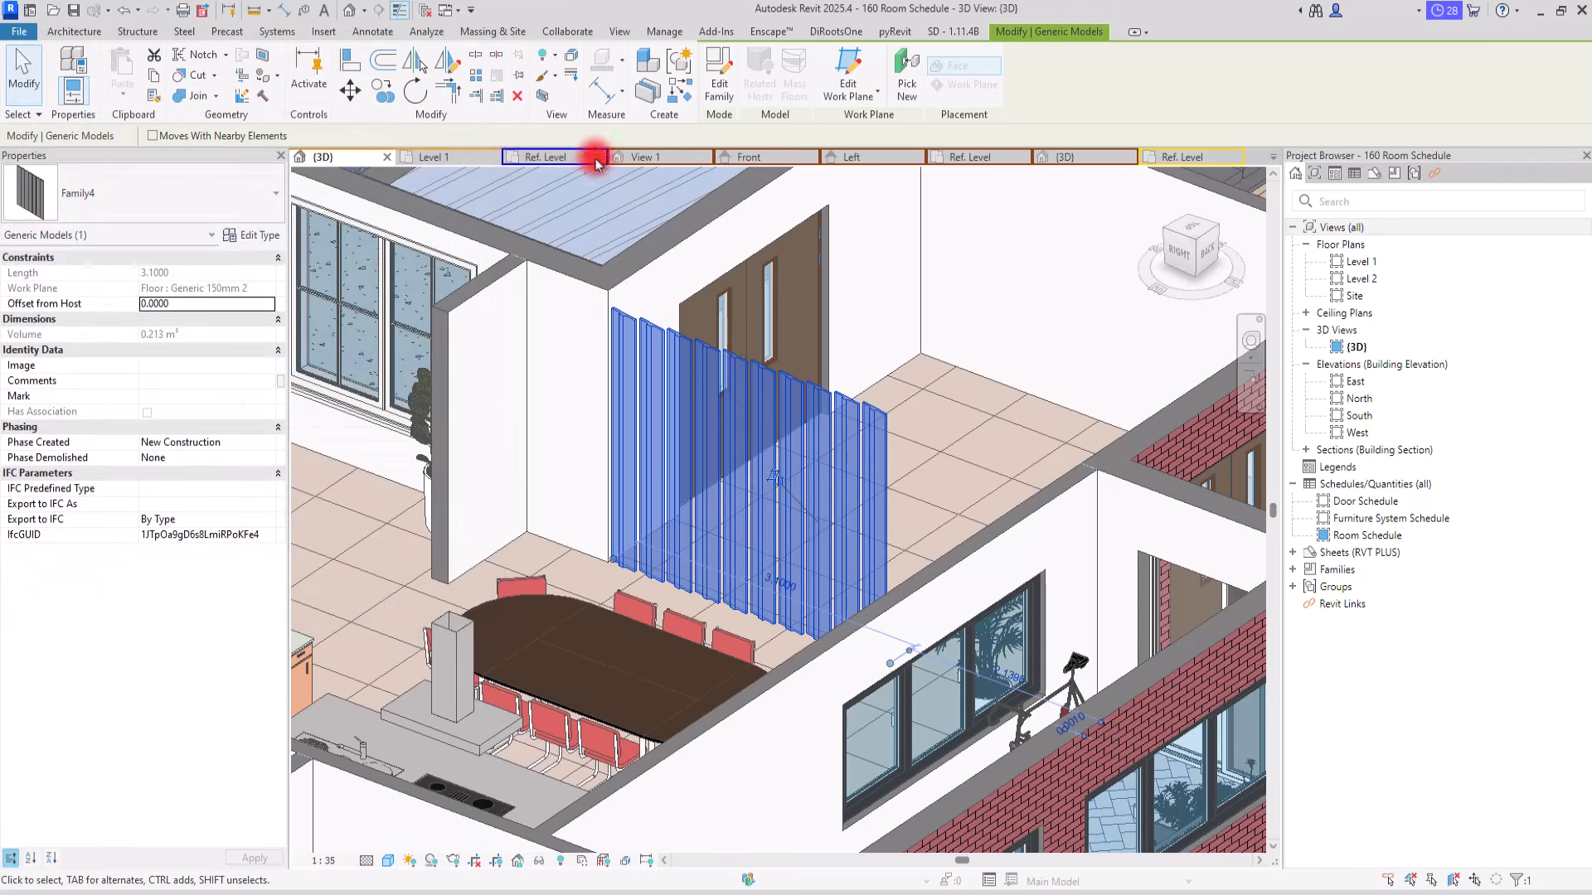
pyautogui.press('Escape')
# Step: Set the slat partition's Angle type parameter to 60° and apply it to the model
pyautogui.keyDown('shift'); pyautogui.moveTo(461, 320); pyautogui.dragTo(612, 726, button='middle'); pyautogui.keyUp('shift')
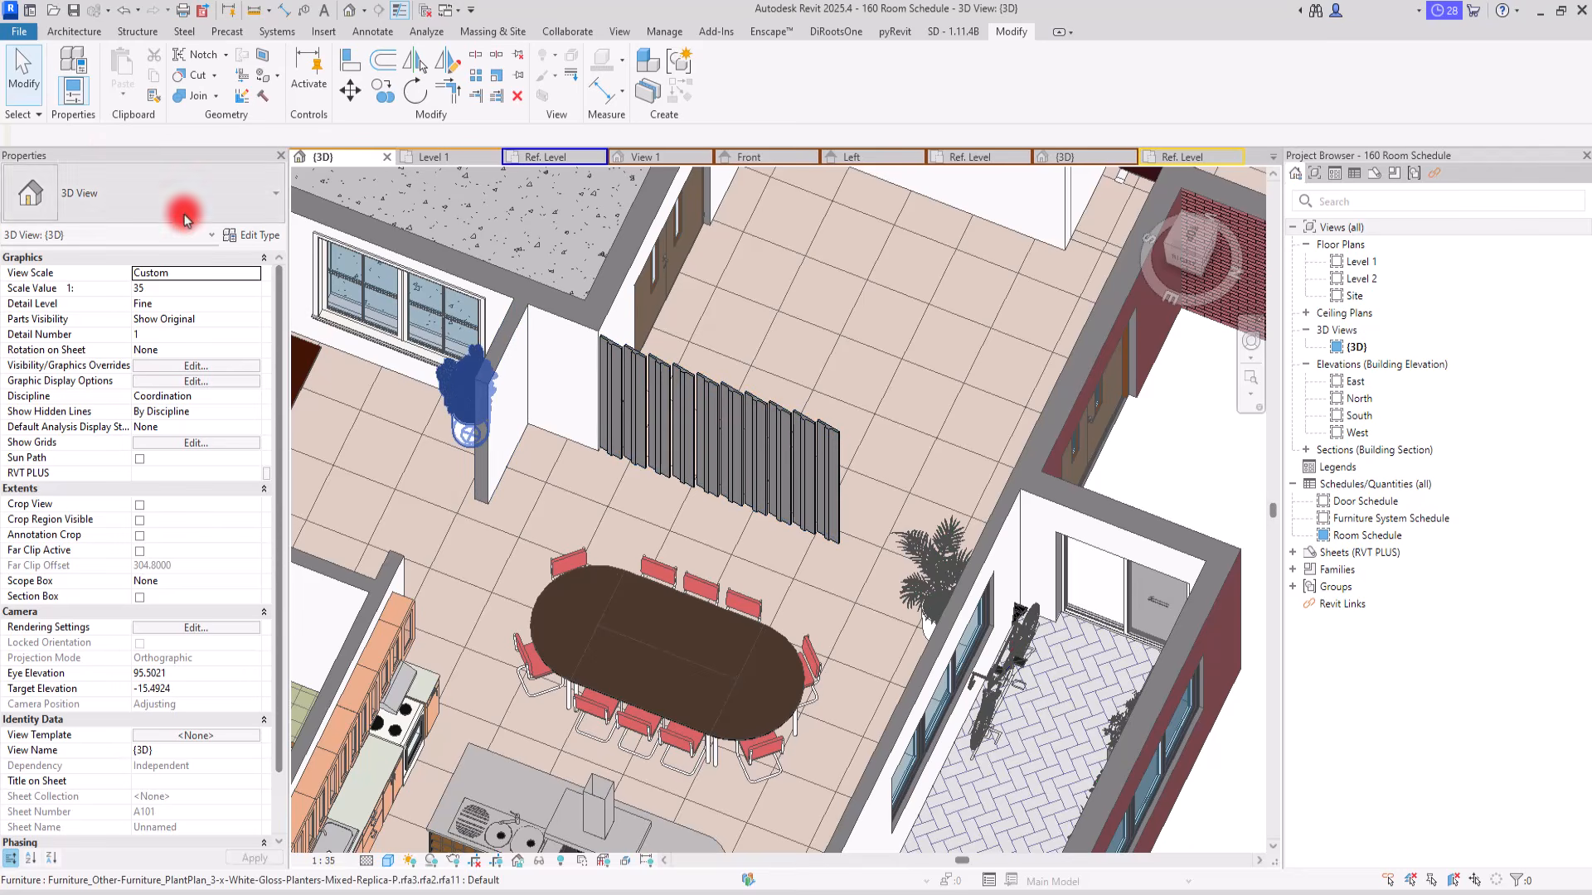
pyautogui.click(249, 235)
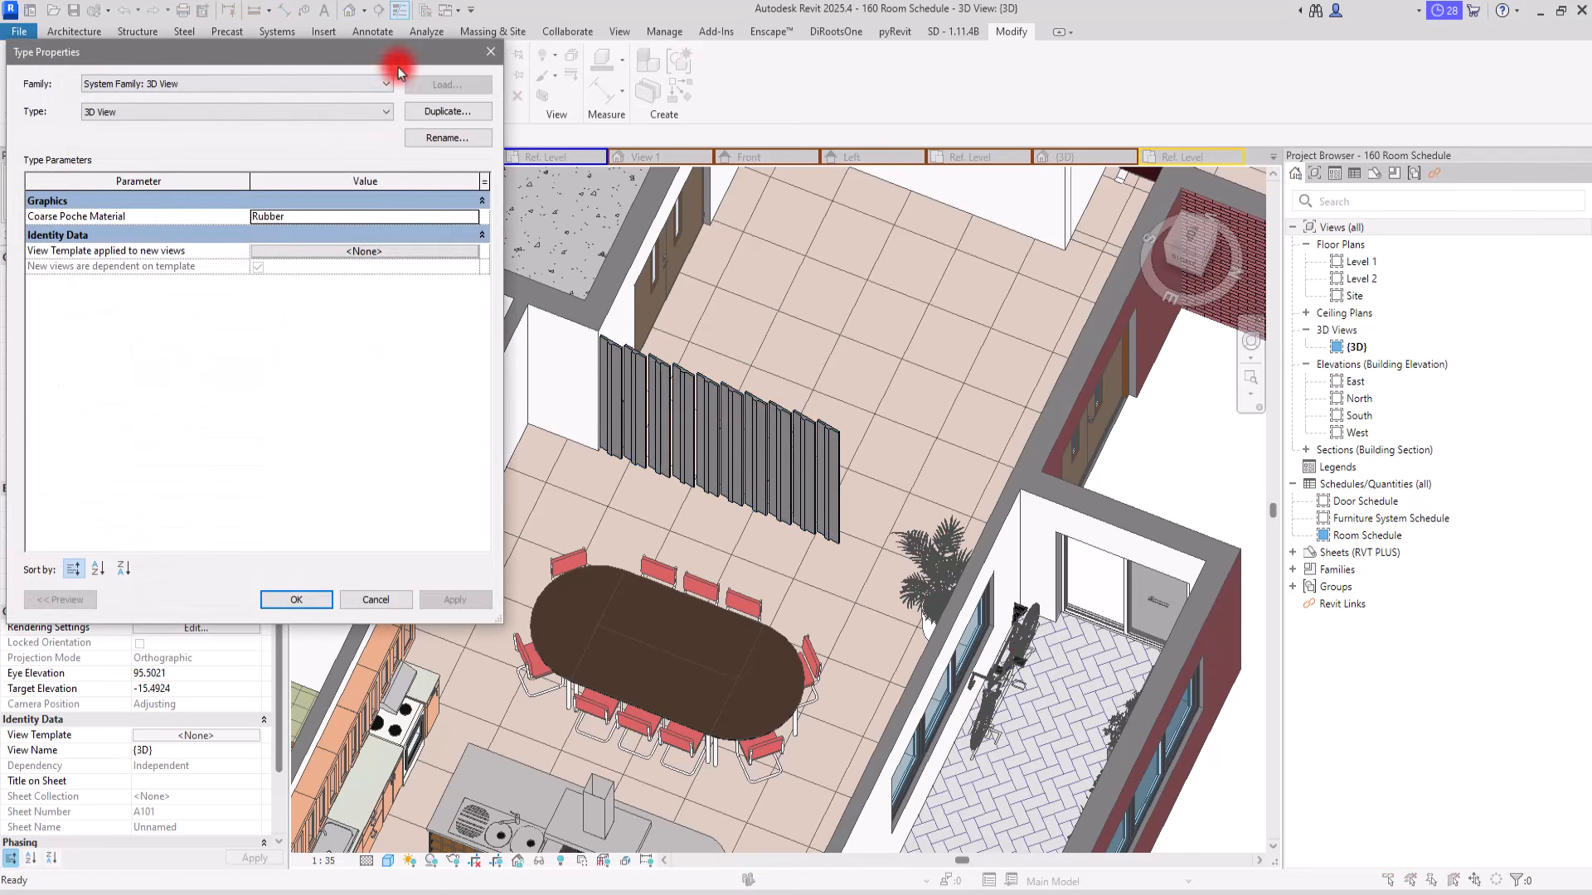
pyautogui.click(495, 52)
pyautogui.click(729, 409)
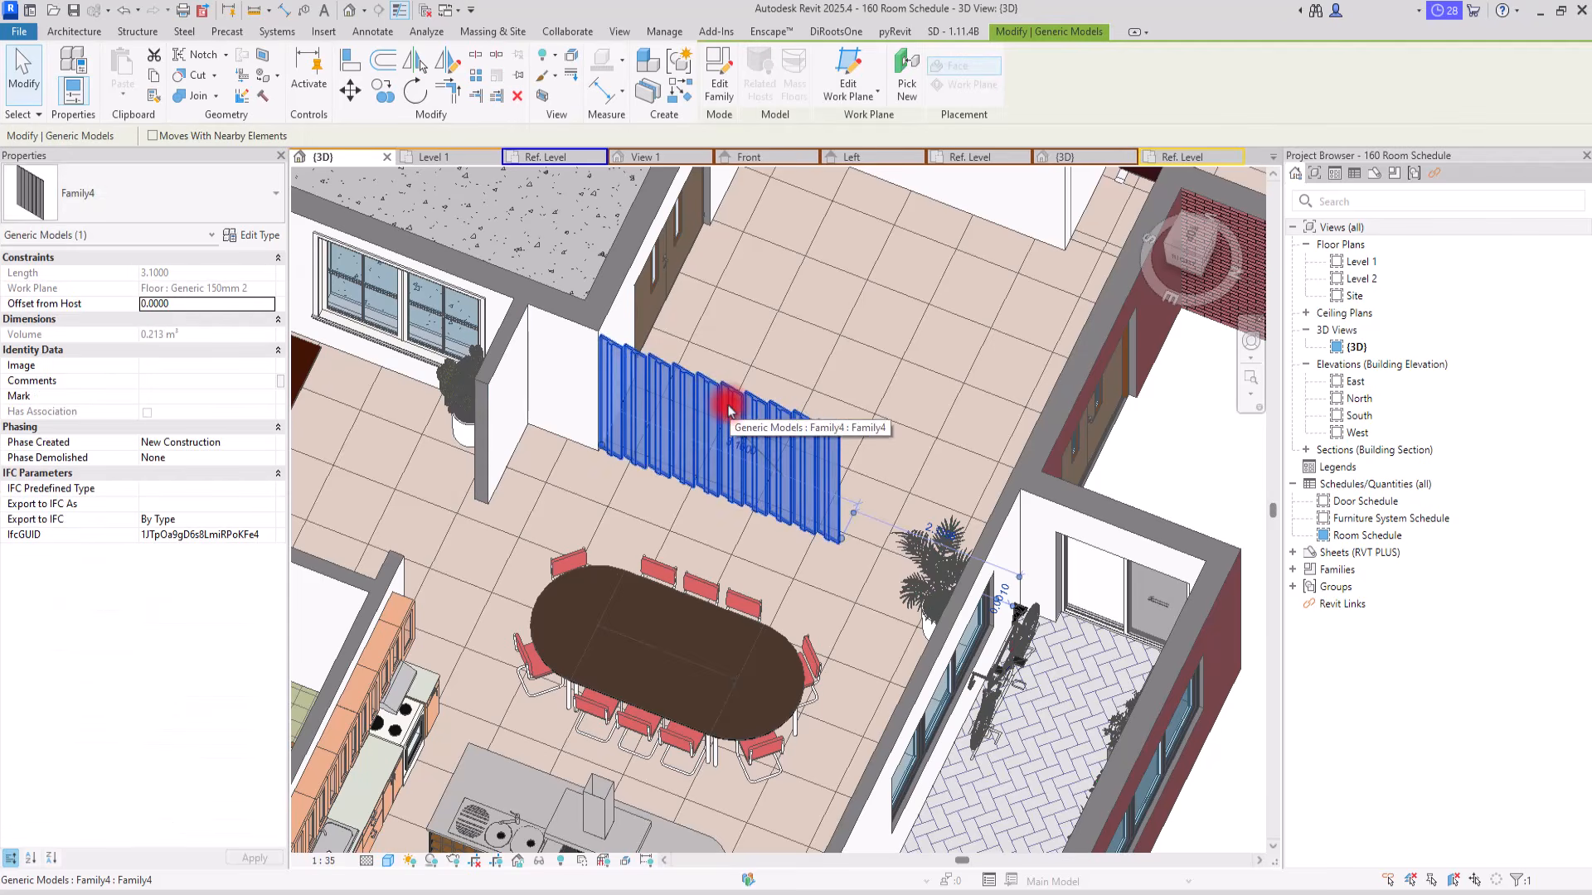
pyautogui.click(240, 236)
pyautogui.click(292, 266)
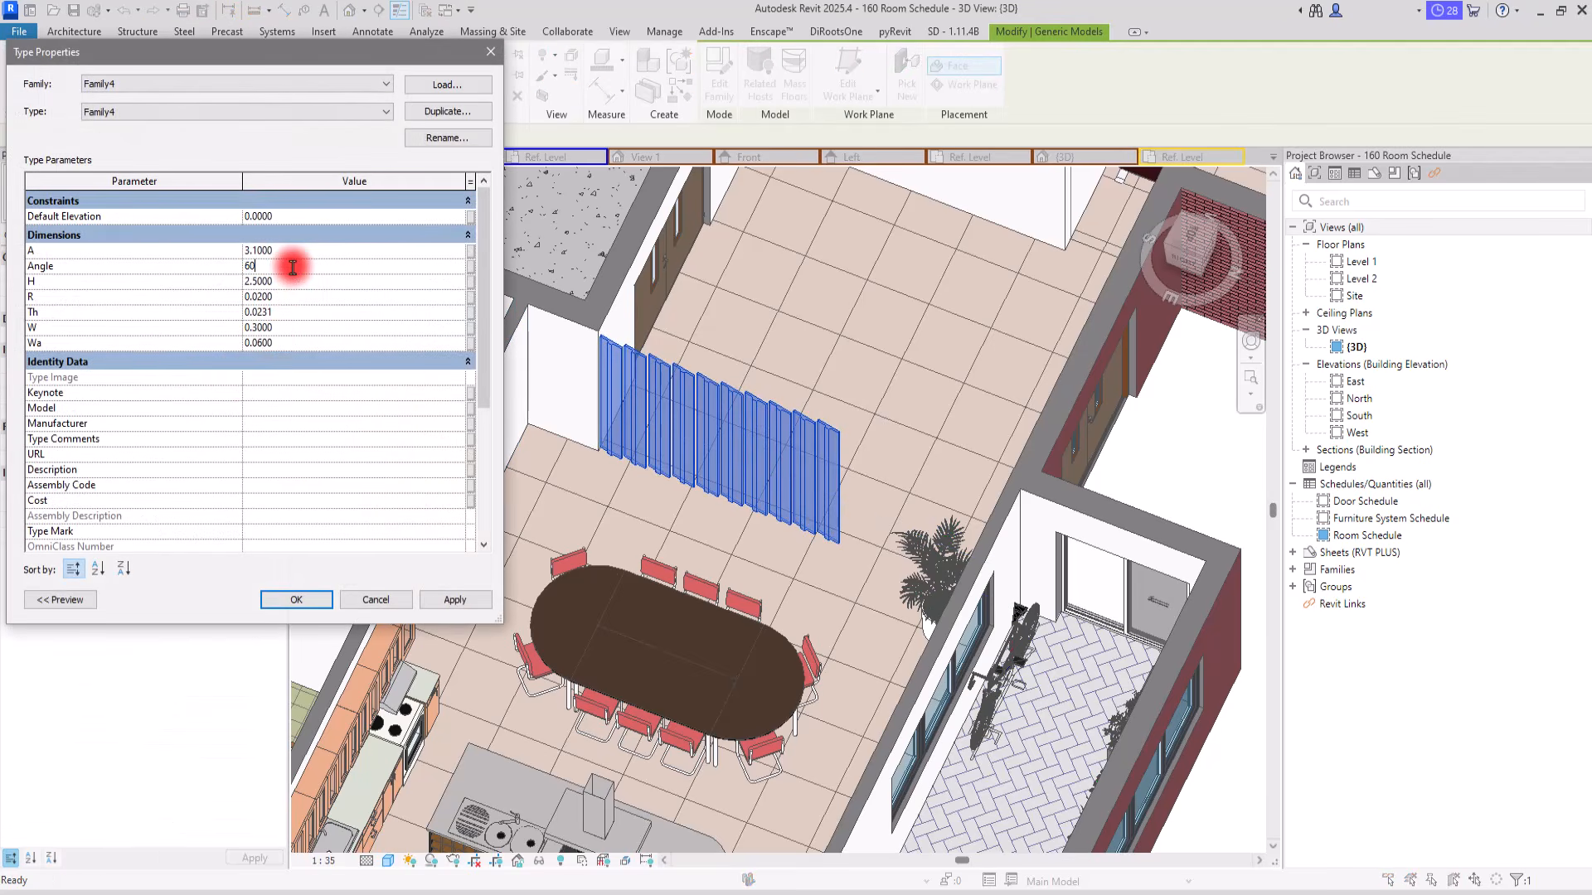
pyautogui.click(455, 601)
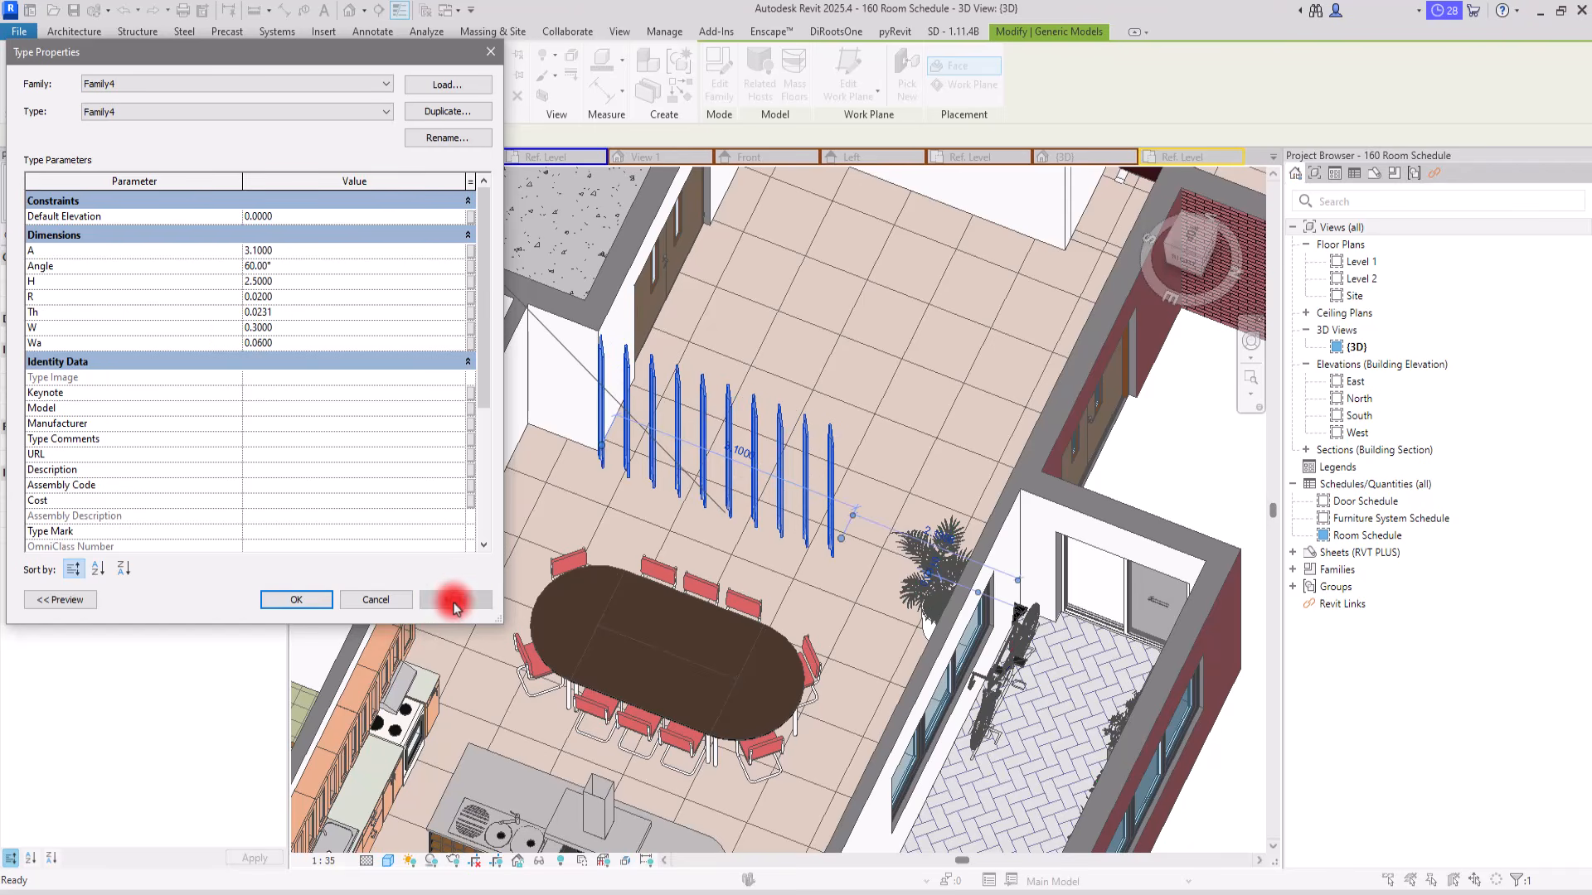
# Step: Close the slat partition's type properties and delete the short wall beside the potted plant
pyautogui.click(282, 603)
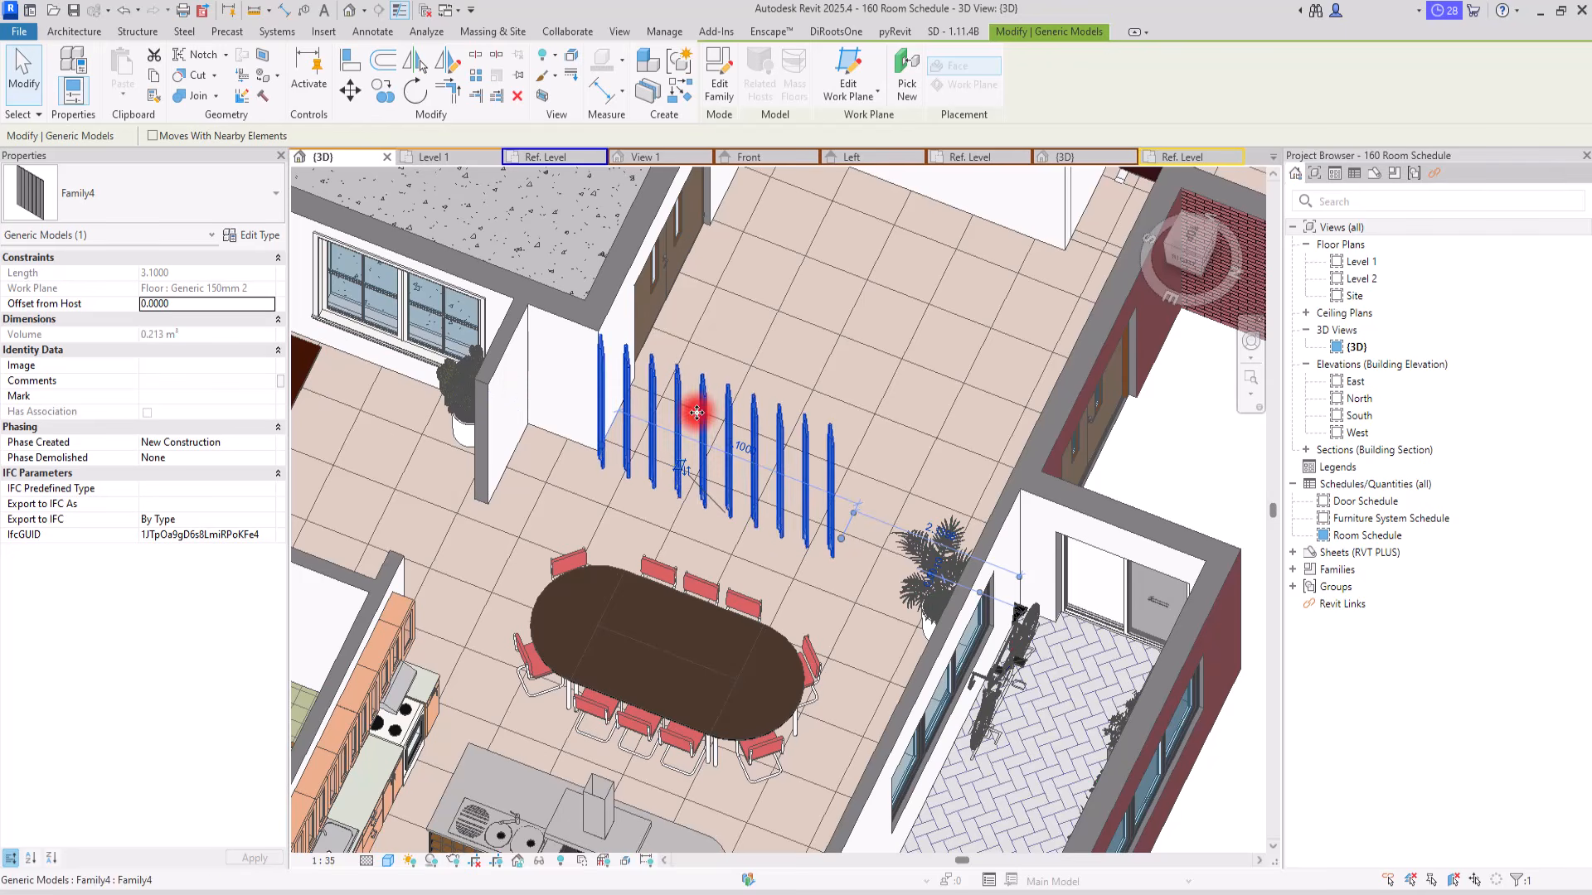
pyautogui.click(503, 342)
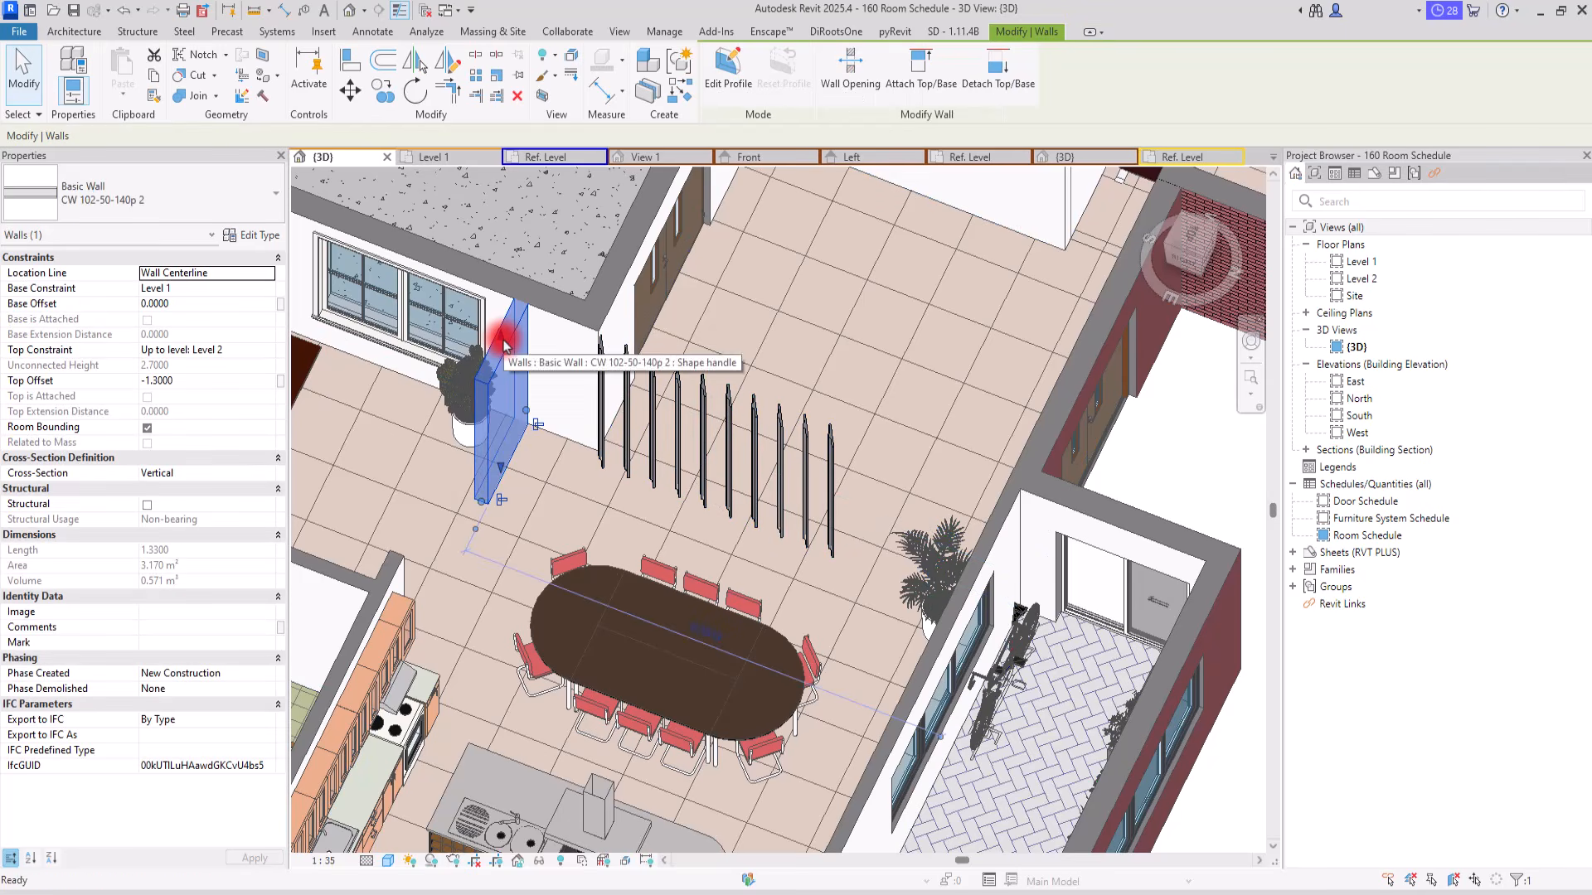
pyautogui.press('Delete')
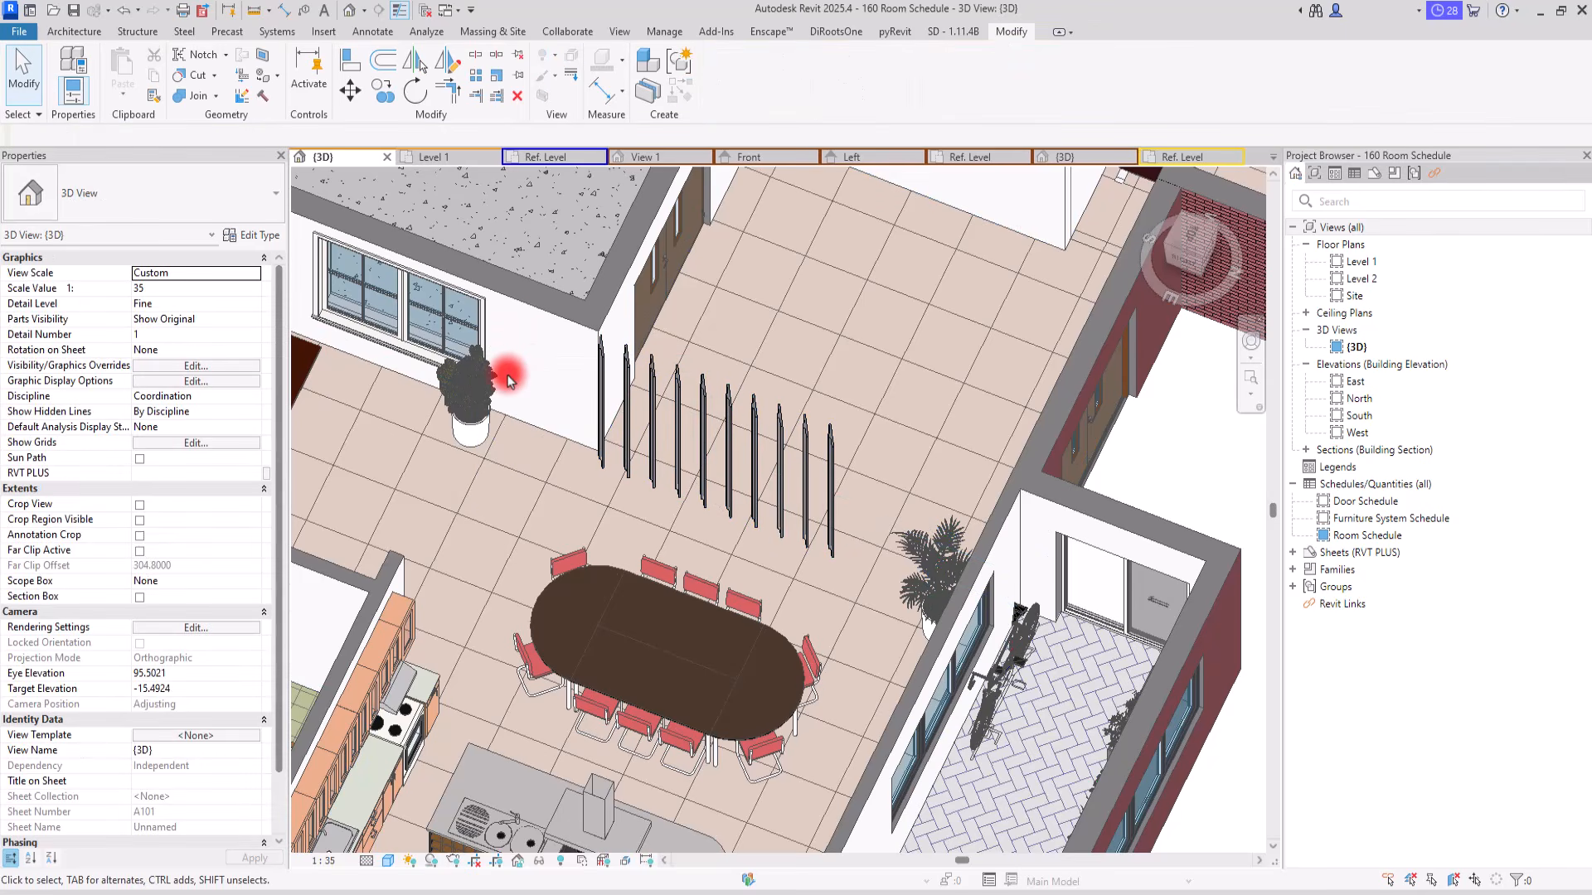
# Step: Select the slat partition near the dining table and open the Level 1 floor plan around the patio
pyautogui.scroll(-4, 657, 531)
pyautogui.scroll(-3, 658, 531)
pyautogui.keyDown('shift'); pyautogui.moveTo(953, 508); pyautogui.dragTo(1030, 480, button='middle'); pyautogui.keyUp('shift')
pyautogui.scroll(4, 763, 400)
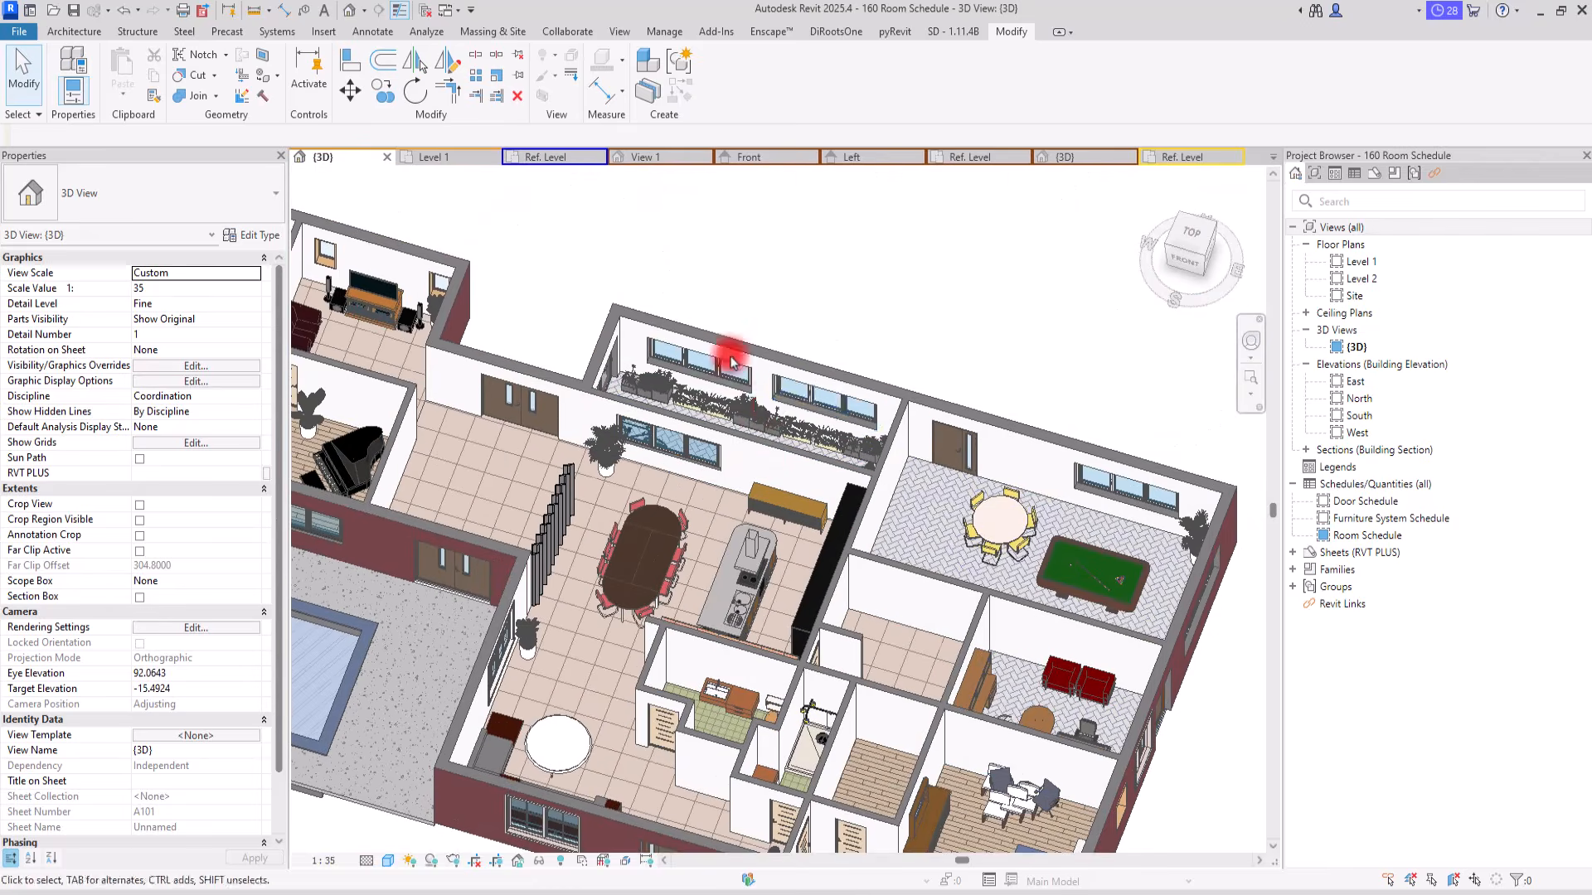
pyautogui.scroll(3, 763, 401)
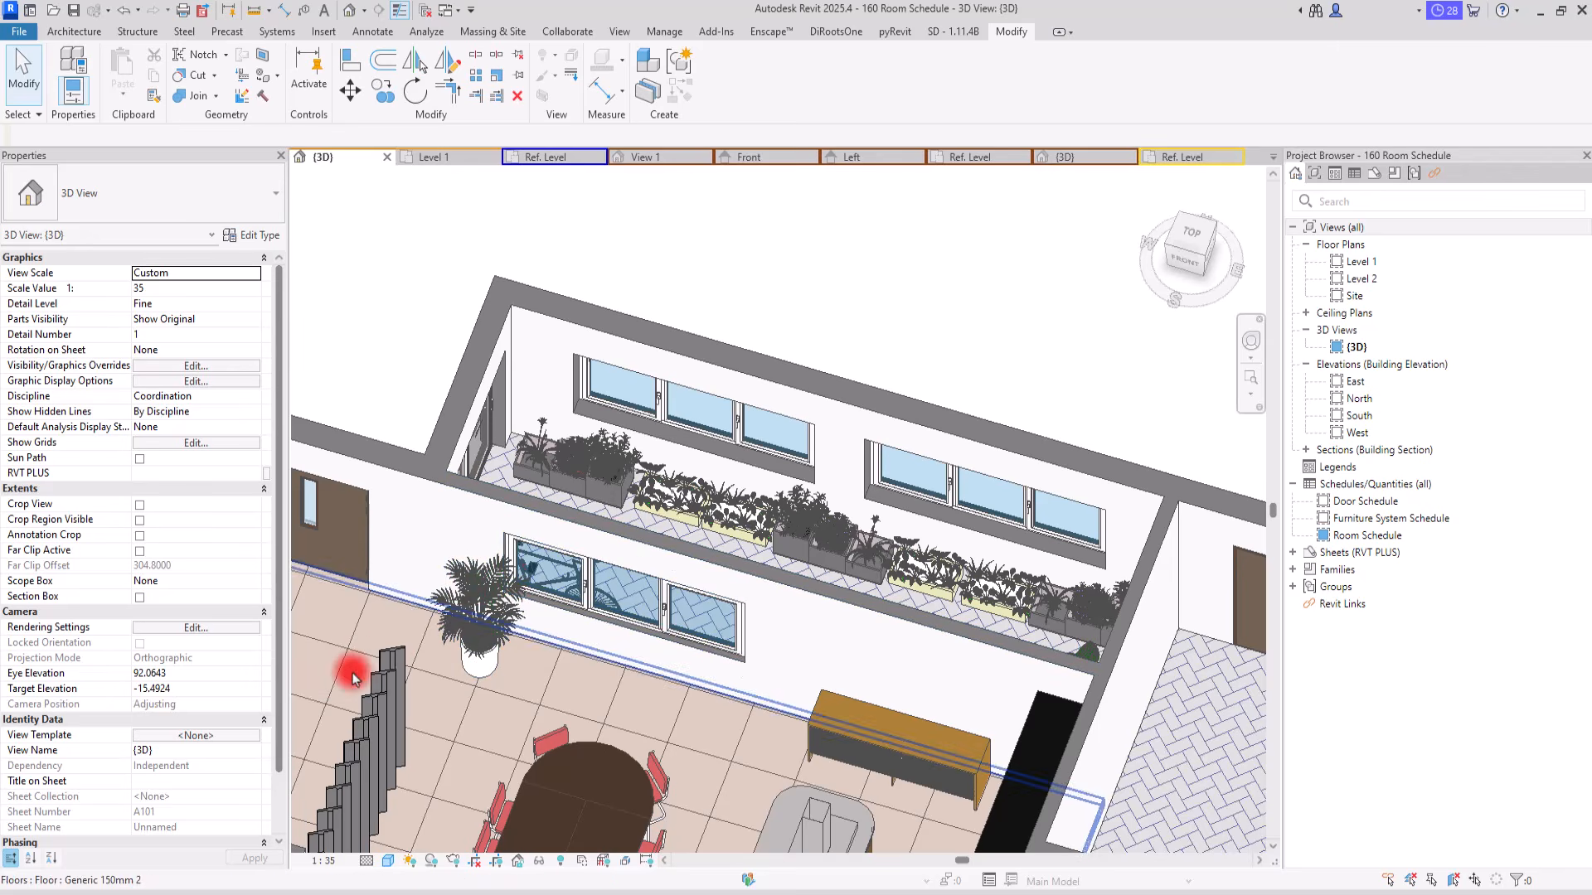
pyautogui.click(382, 651)
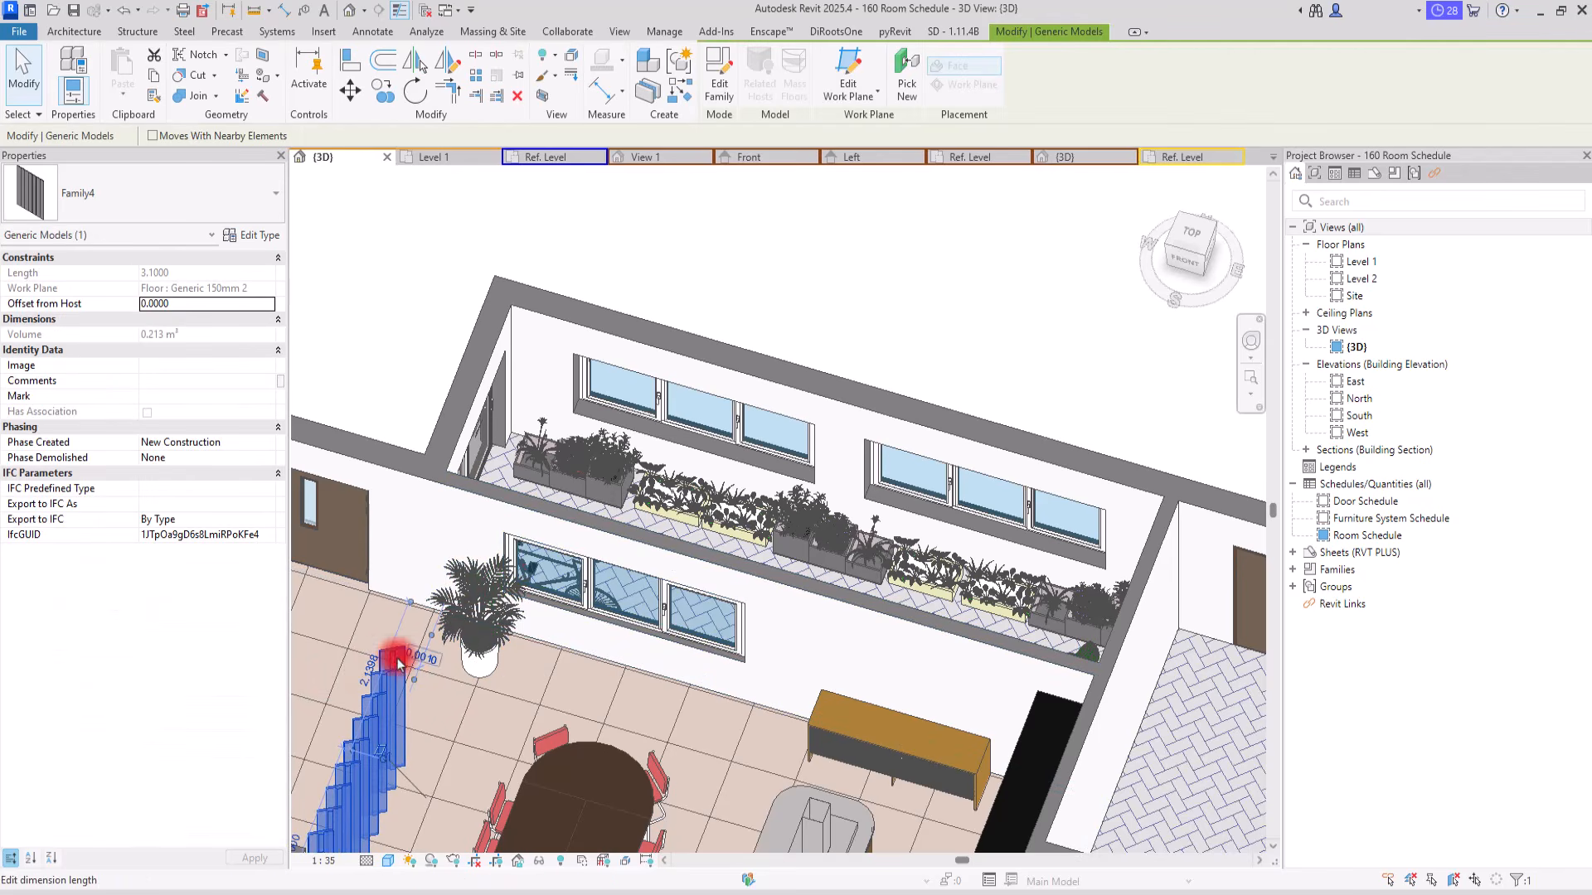
pyautogui.click(448, 160)
pyautogui.scroll(4, 697, 419)
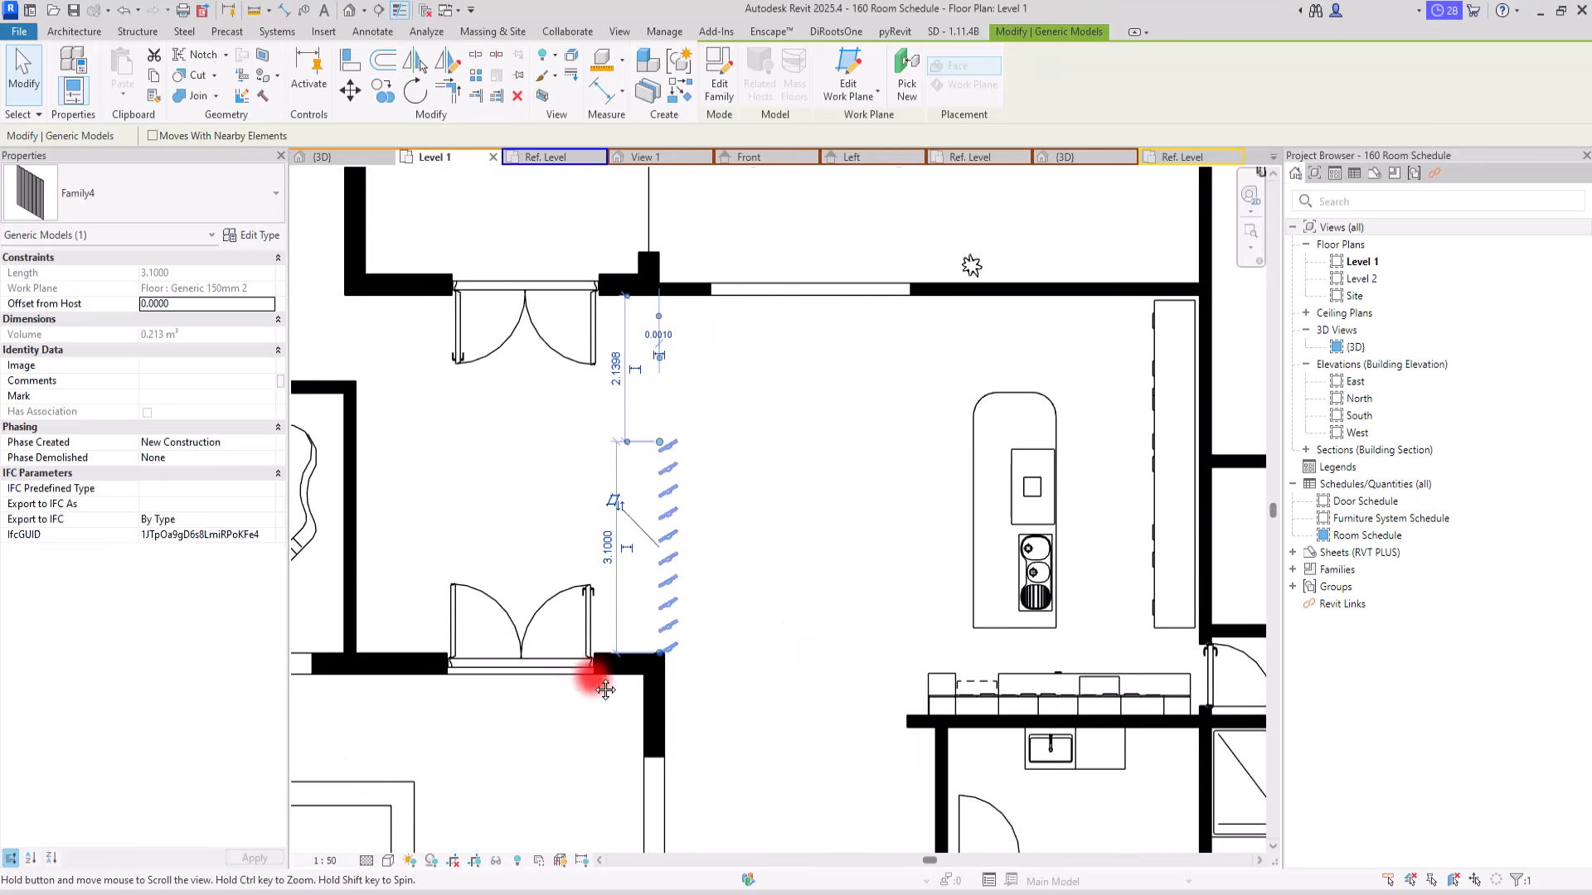
pyautogui.scroll(-3, 607, 686)
# Step: Create a similar slat partition 3.02 m long along the inner wall face across the patio's three-piece window opening
pyautogui.rightClick(561, 729)
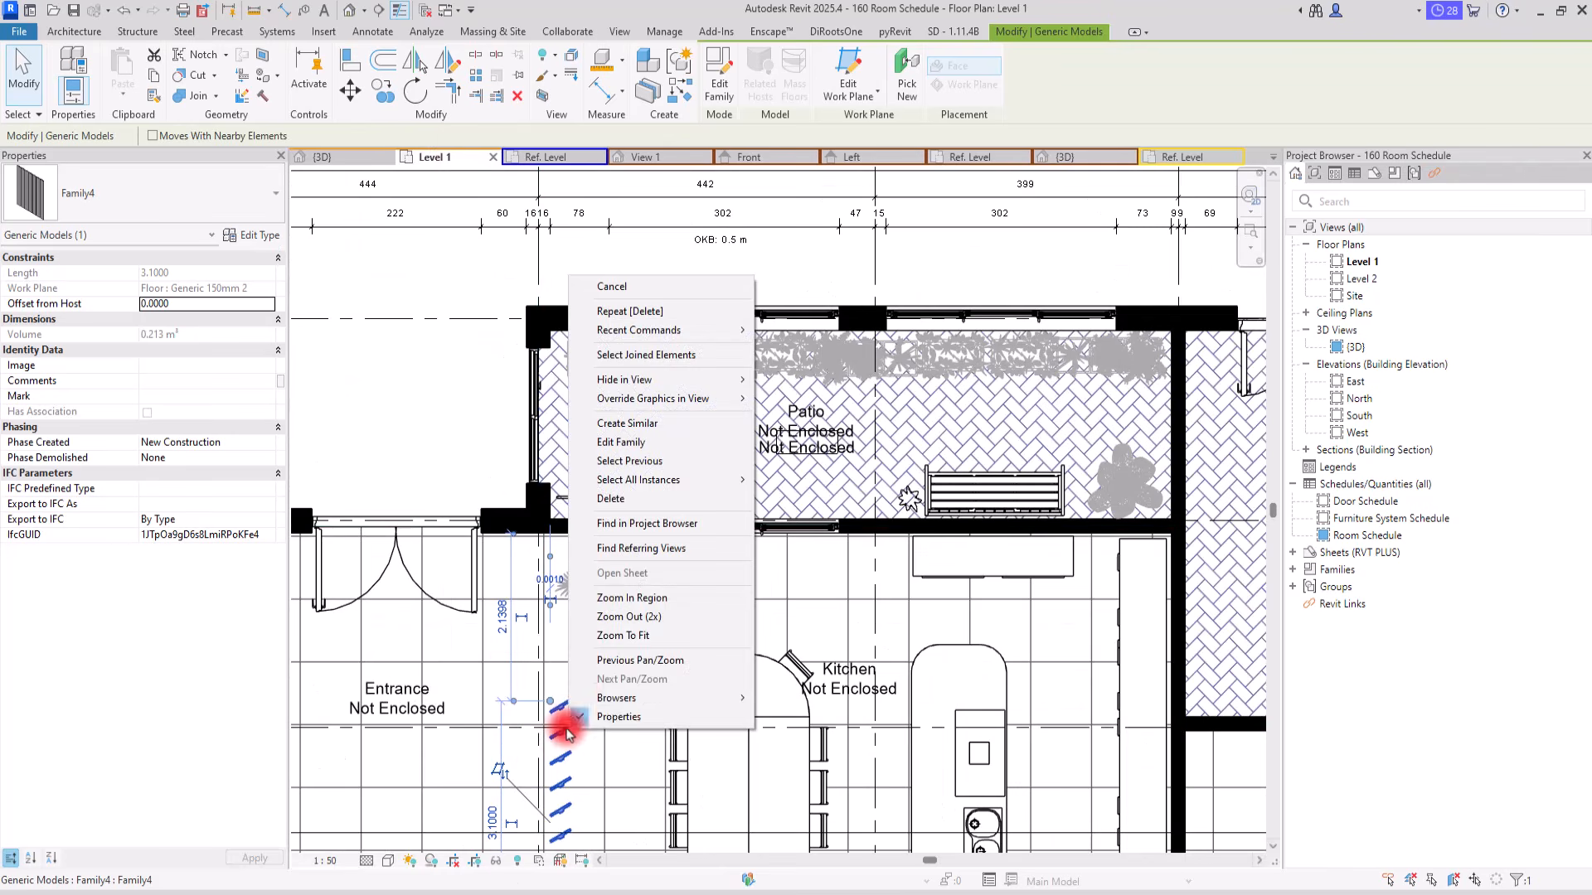
pyautogui.click(628, 425)
pyautogui.scroll(1, 657, 289)
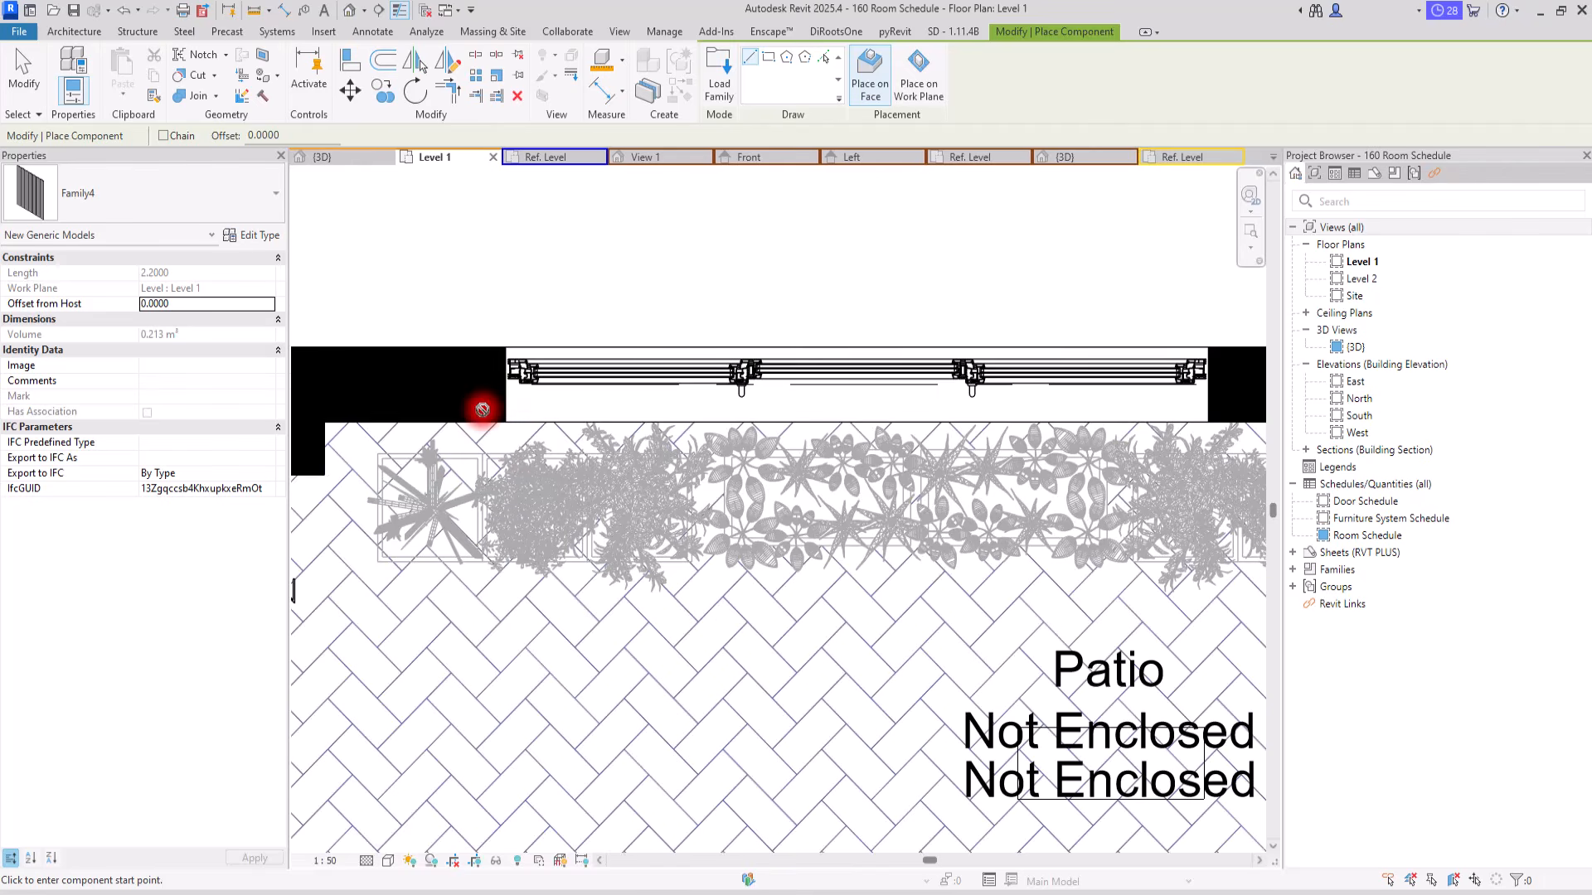
pyautogui.click(528, 400)
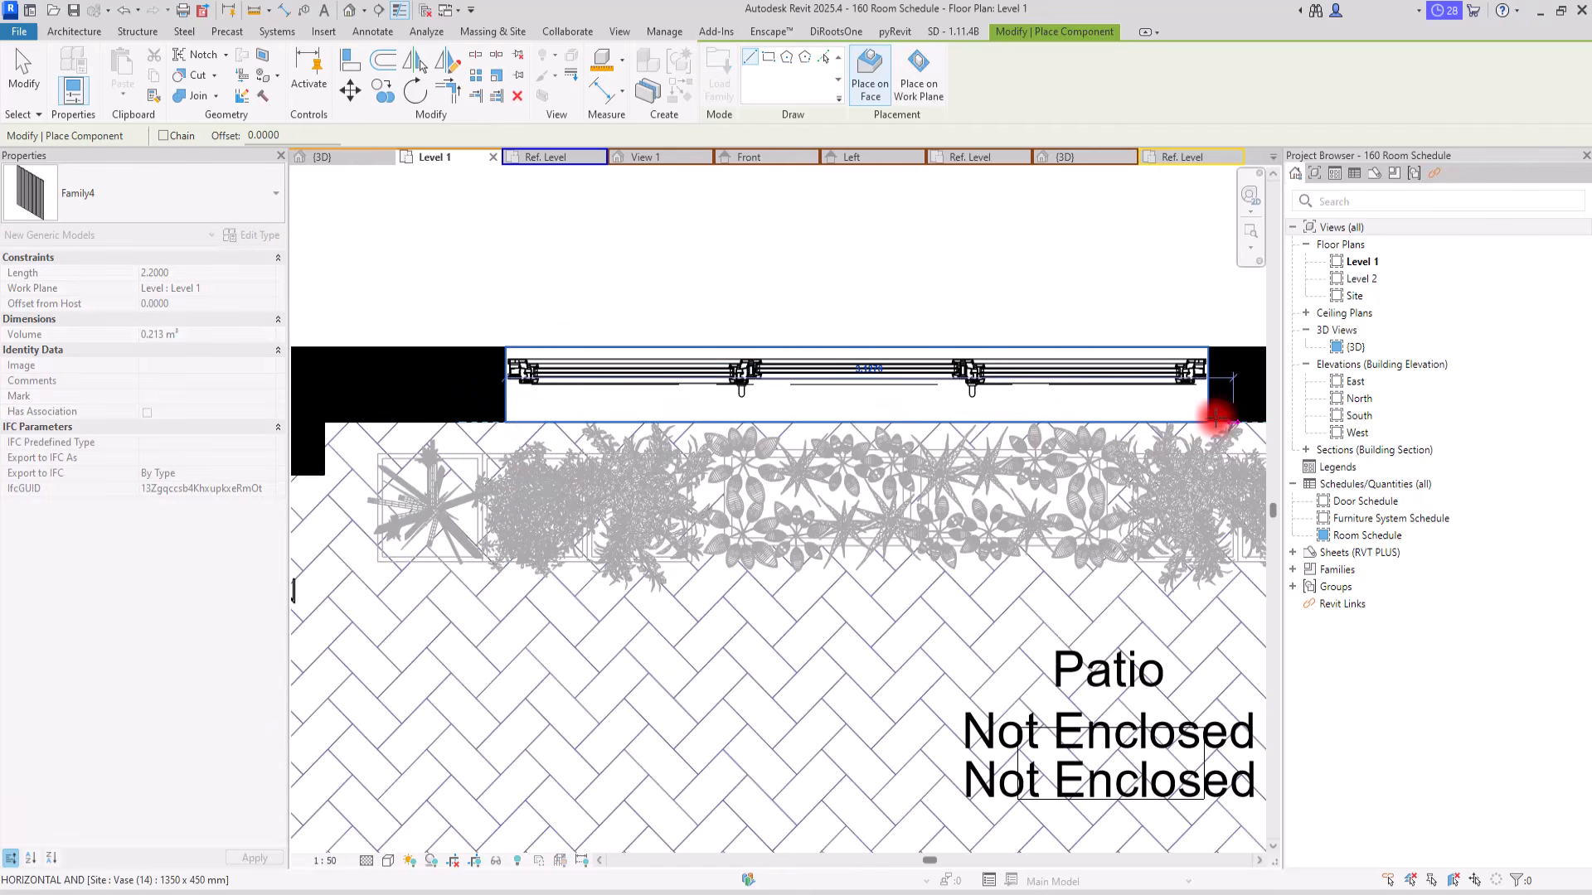
pyautogui.click(1204, 423)
pyautogui.press('Escape')
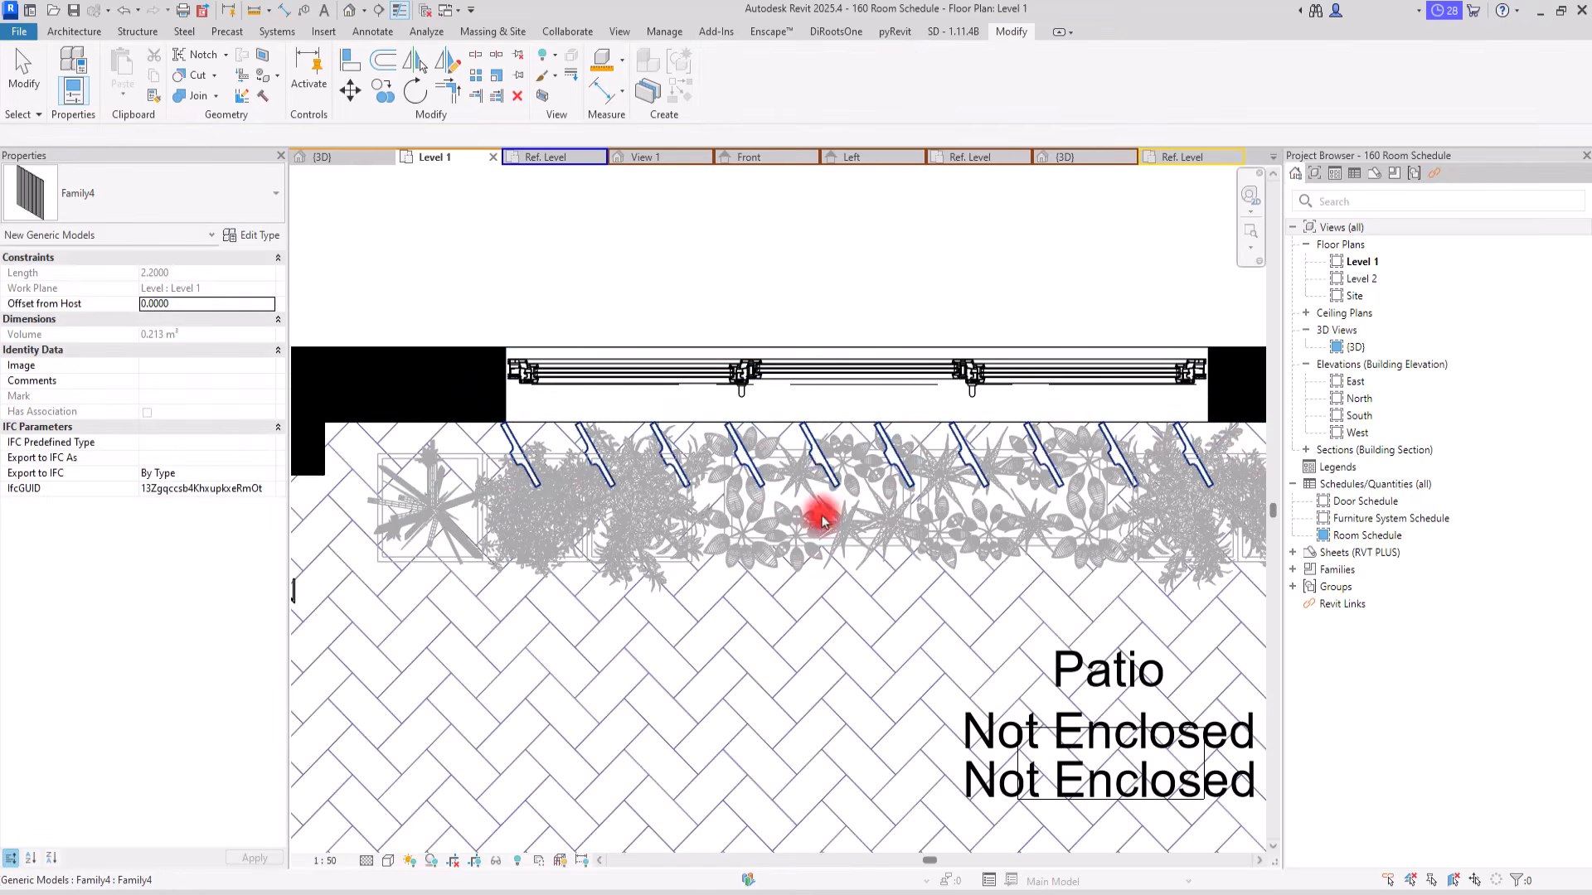
# Step: Duplicate the new window partition's type under the name "Window front"
pyautogui.click(810, 433)
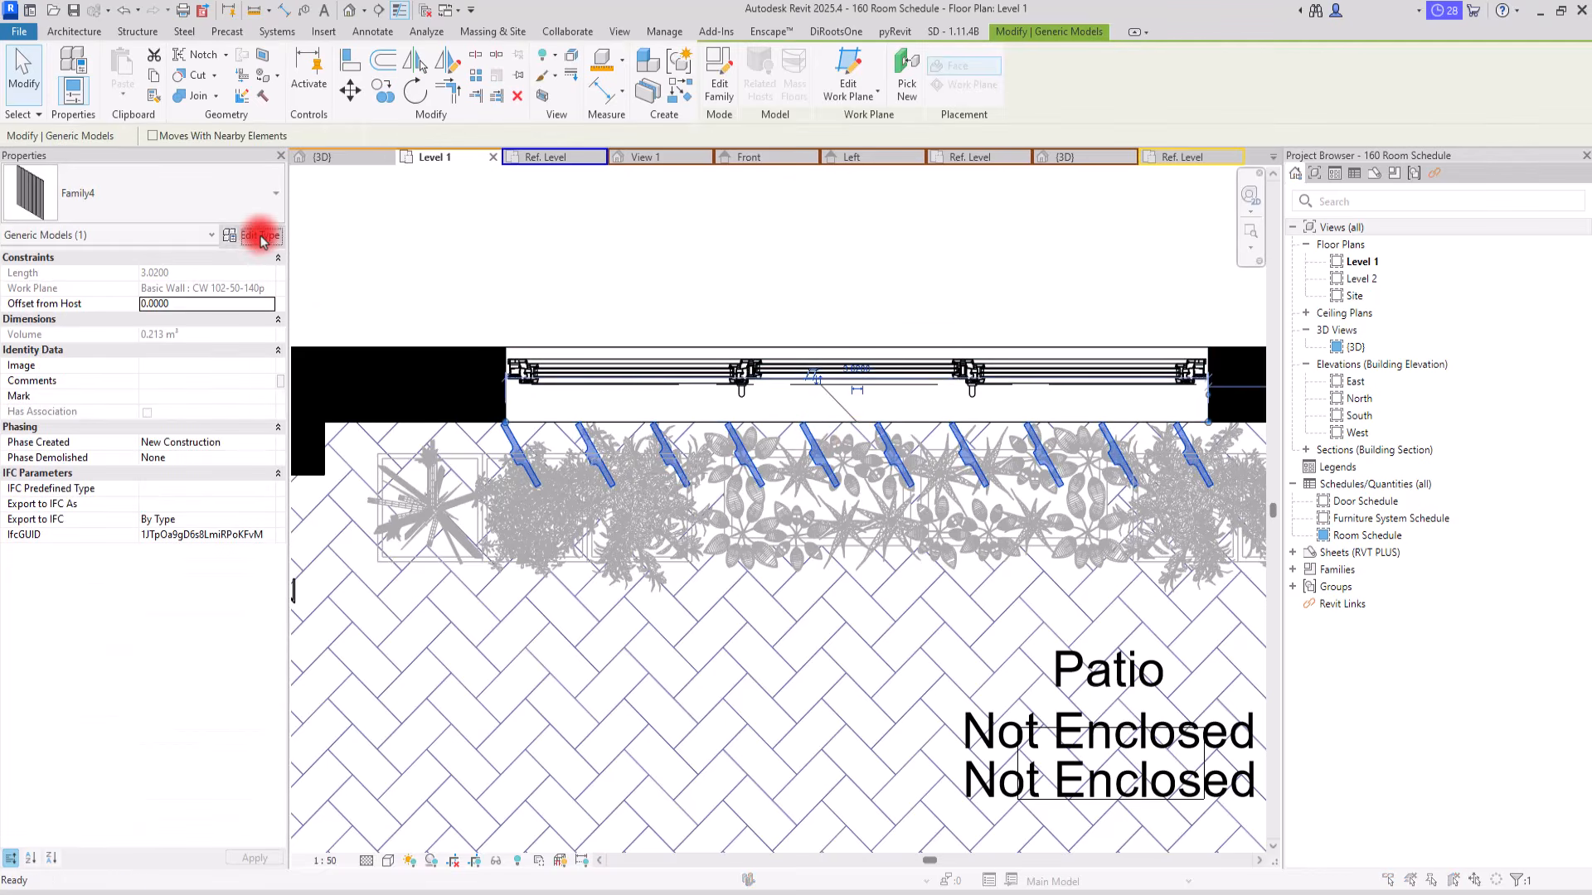
pyautogui.click(251, 235)
pyautogui.click(425, 121)
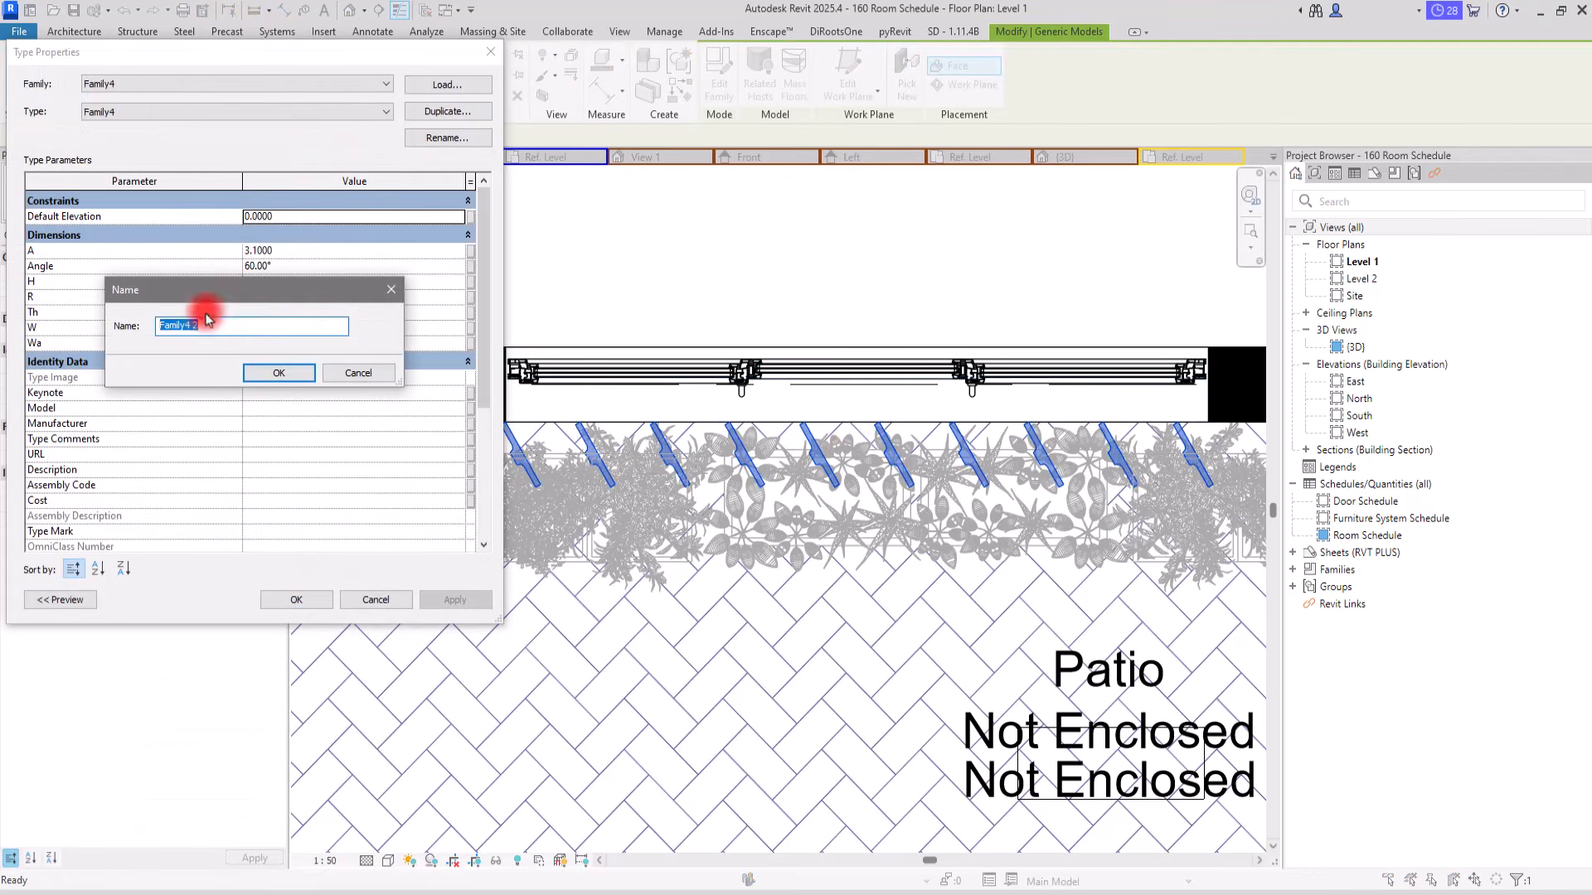
pyautogui.moveTo(202, 326); pyautogui.dragTo(140, 326)
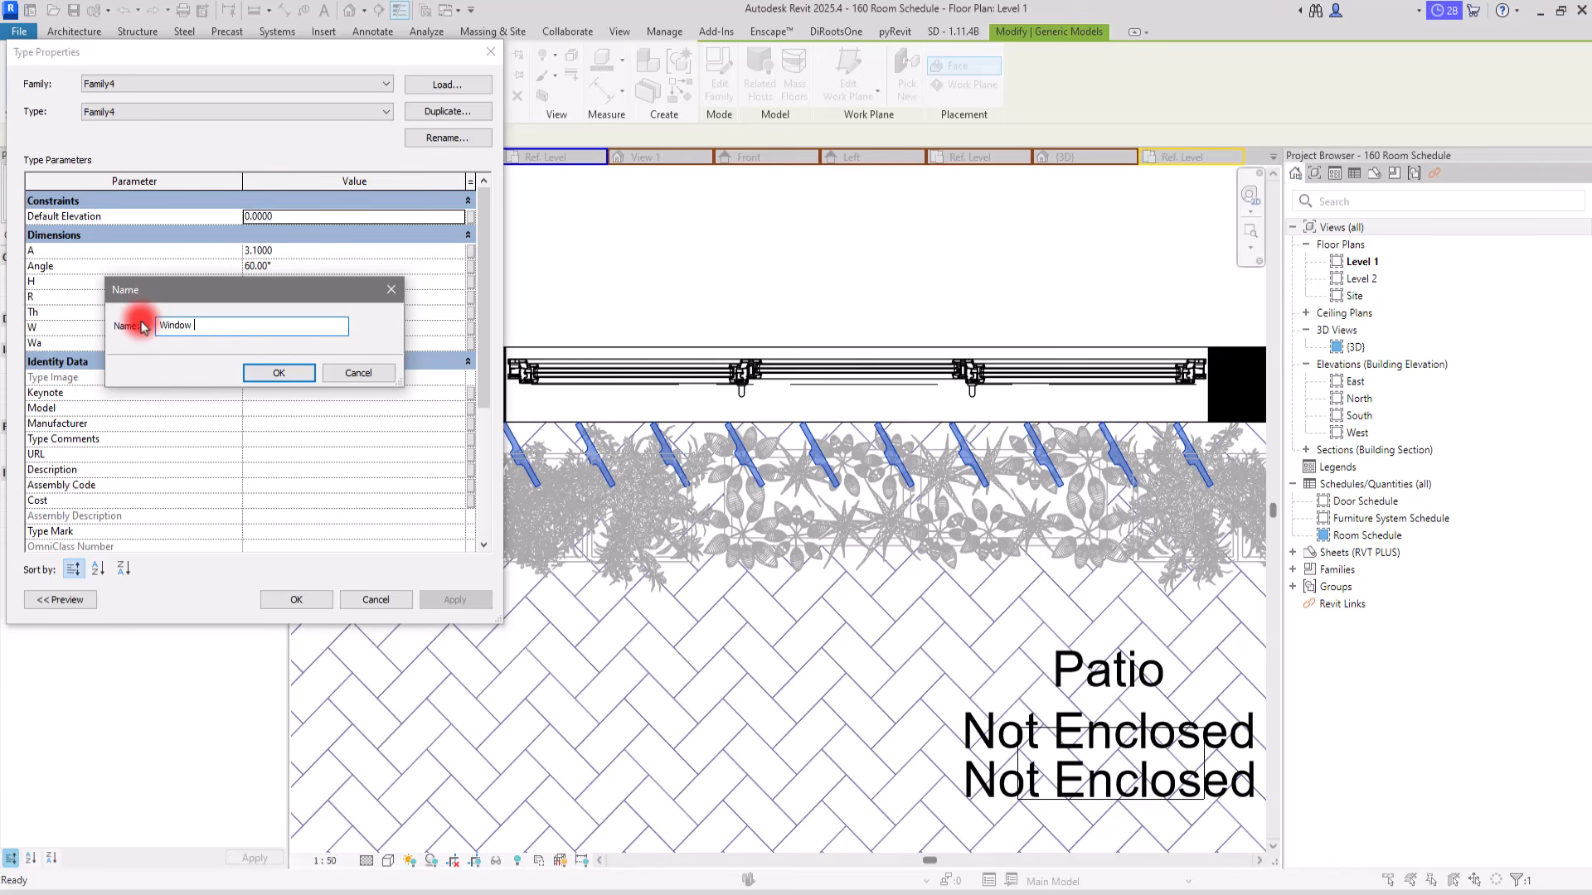
pyautogui.write('Window front')
pyautogui.press('Return')
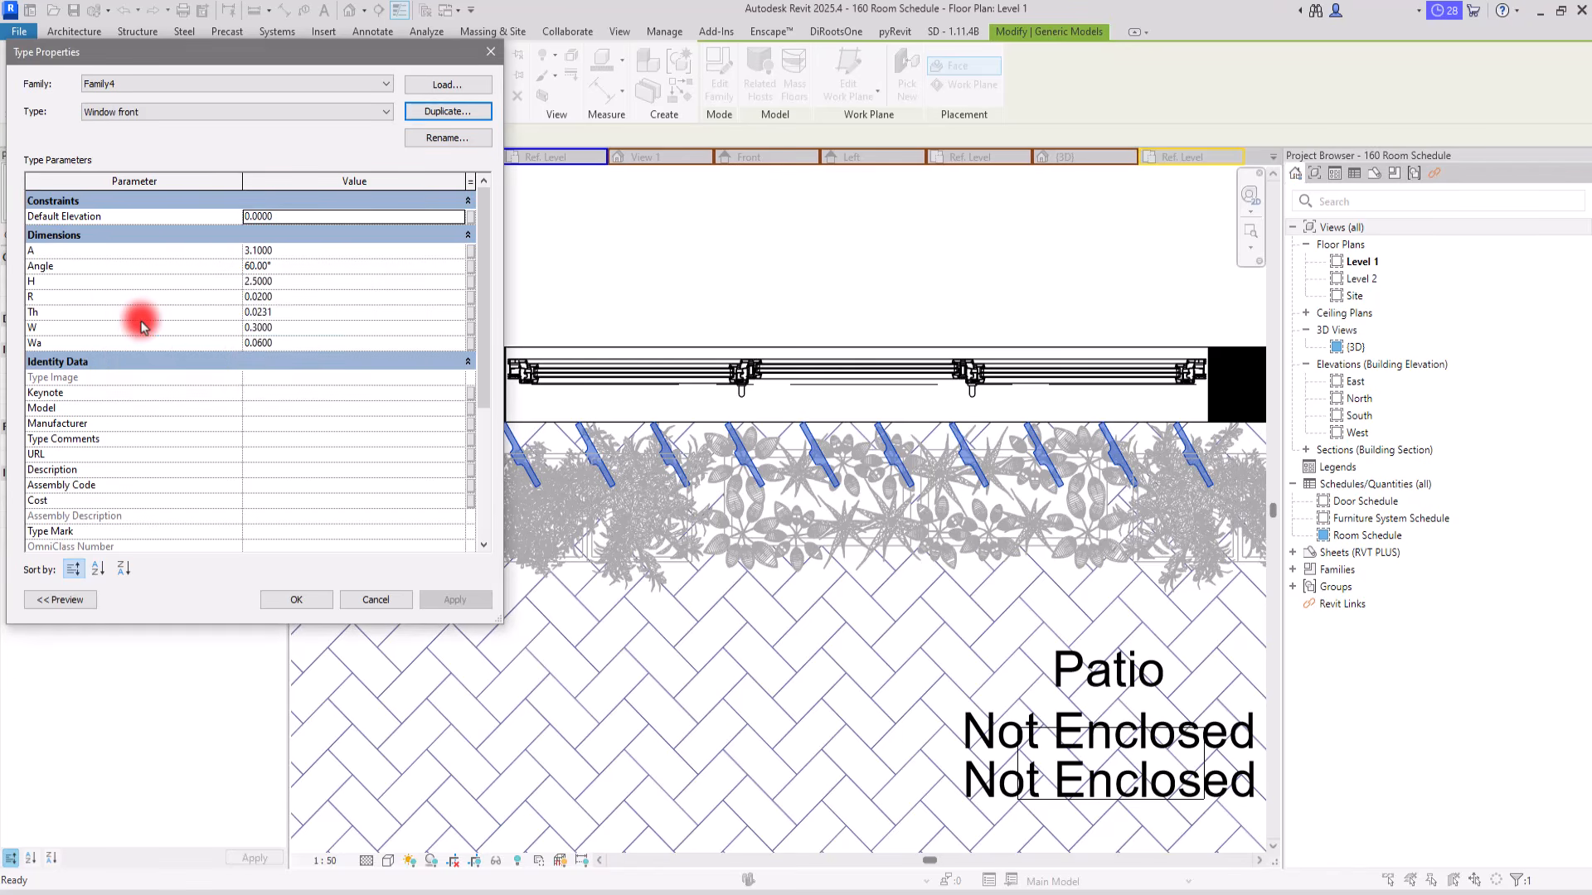
# Step: Set the Window front type's W to 0.15, Wa to 0.03, H to 1.5 and Angle to 0°, and apply
pyautogui.click(330, 330)
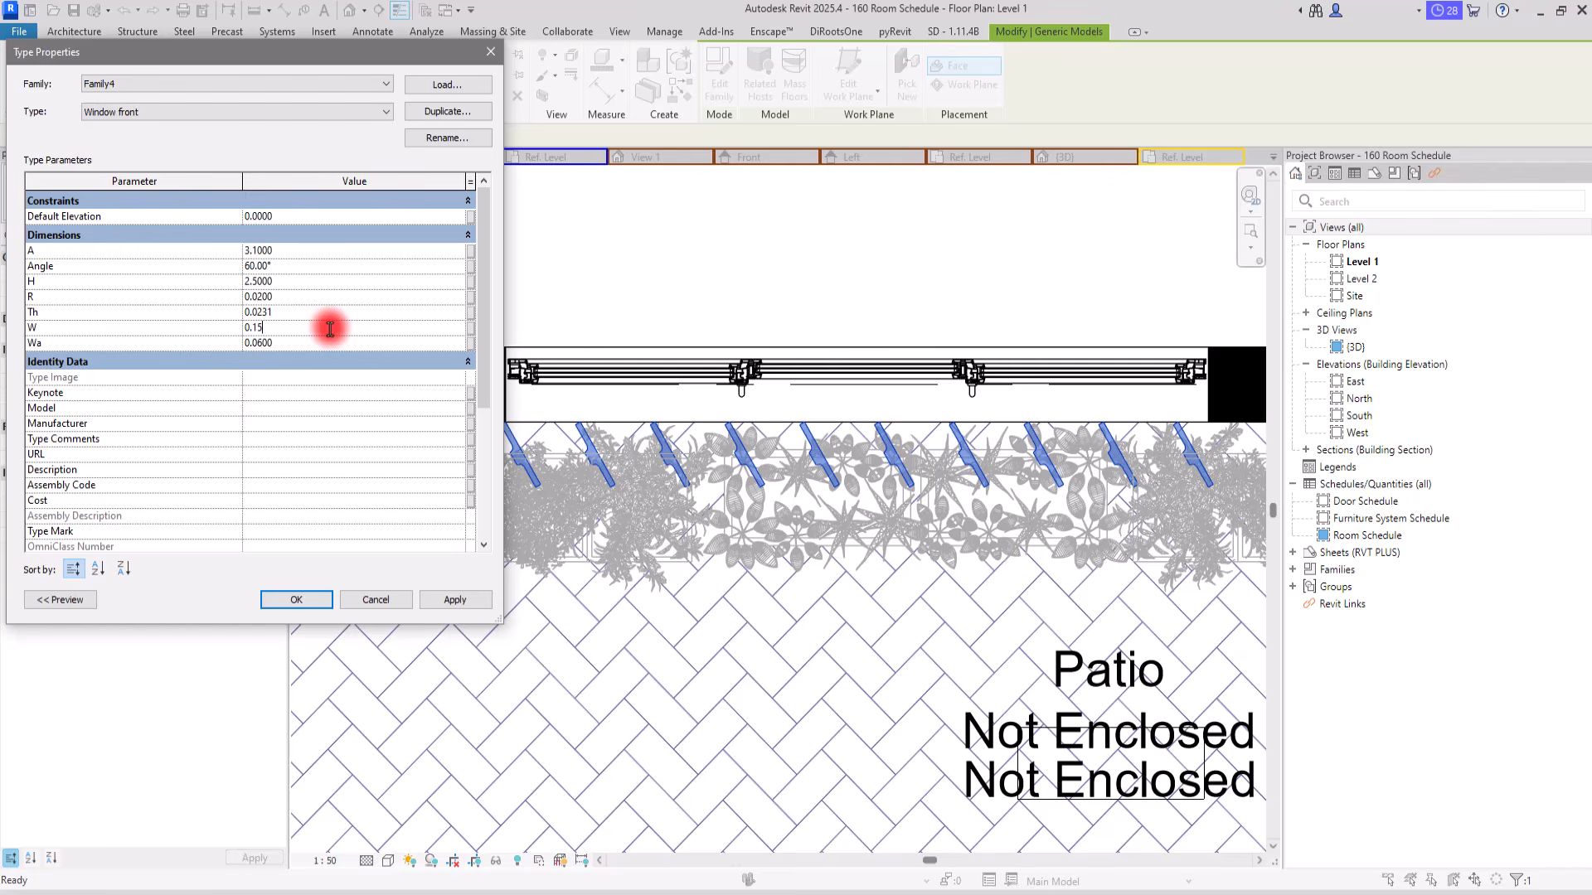
pyautogui.click(283, 341)
pyautogui.moveTo(259, 345); pyautogui.dragTo(301, 338)
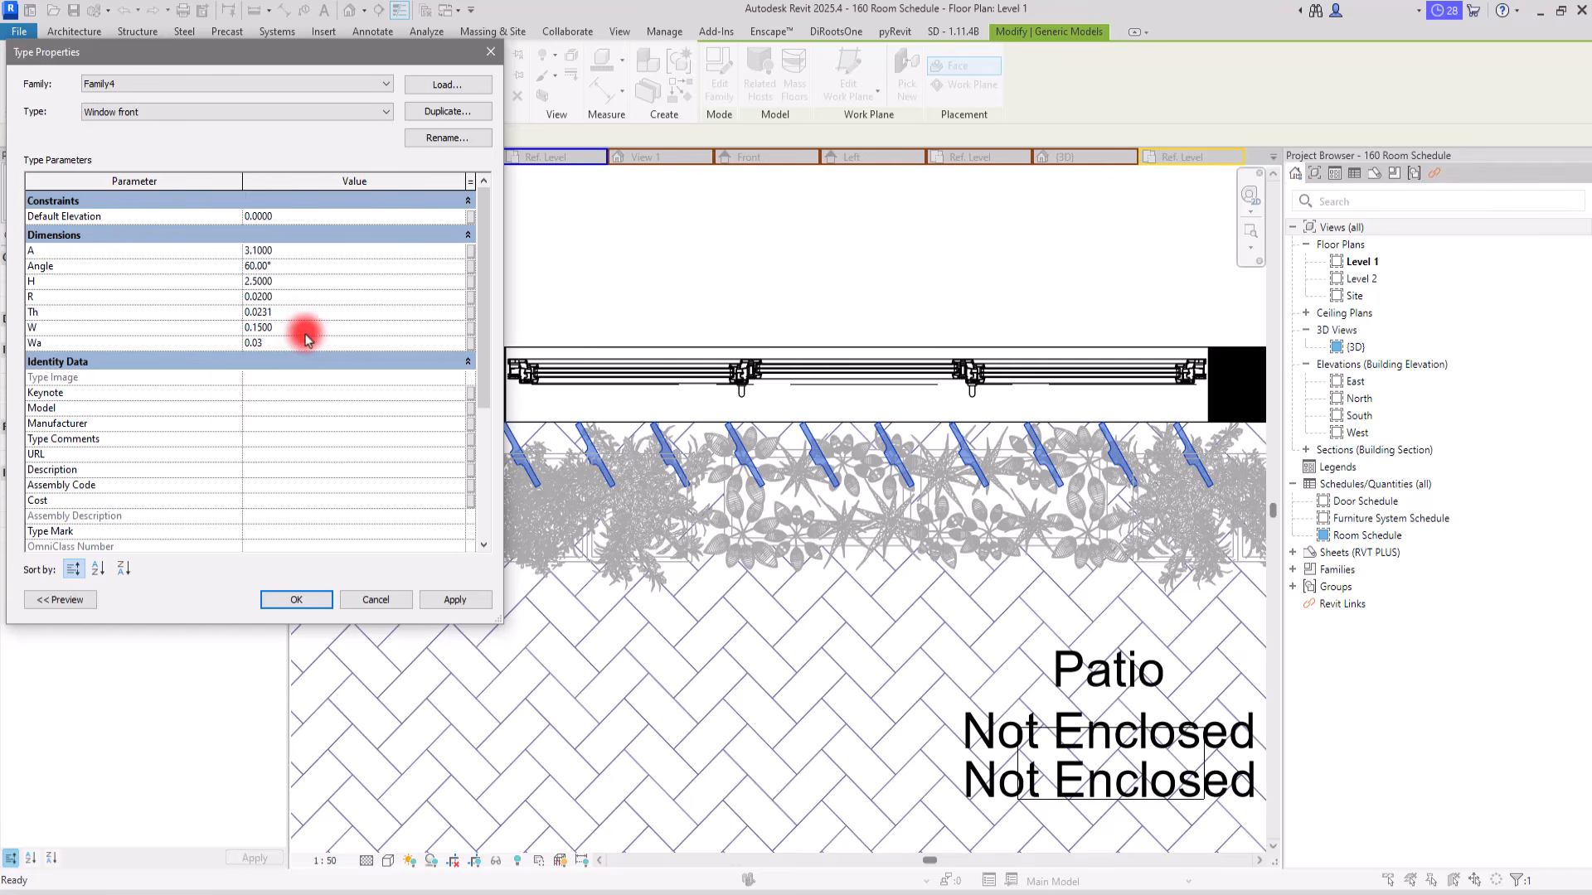
pyautogui.click(303, 283)
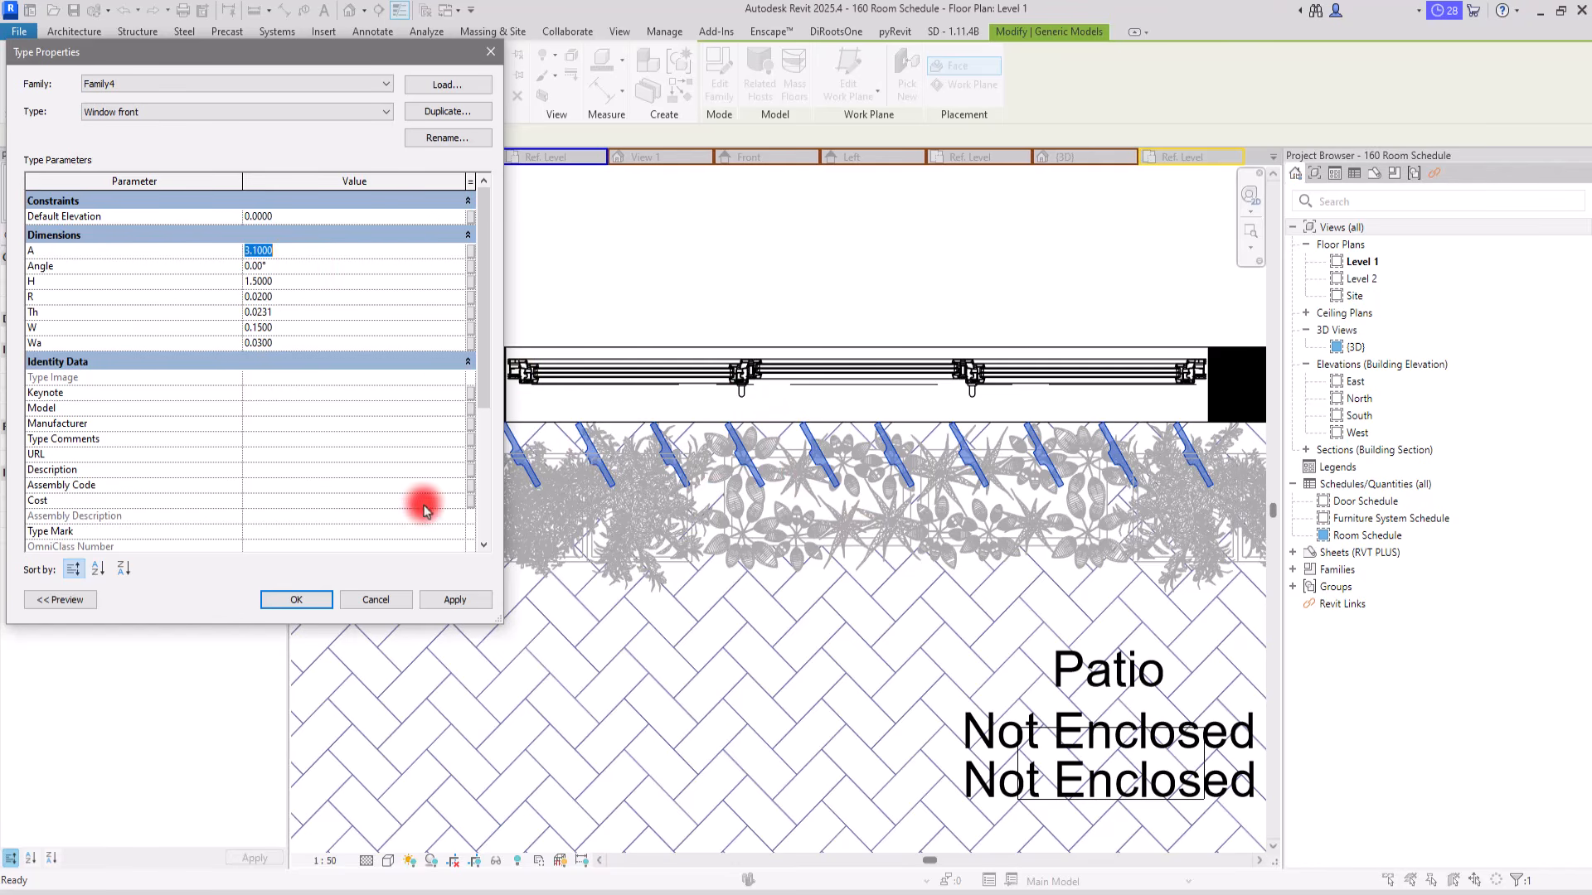
pyautogui.click(455, 601)
pyautogui.click(295, 600)
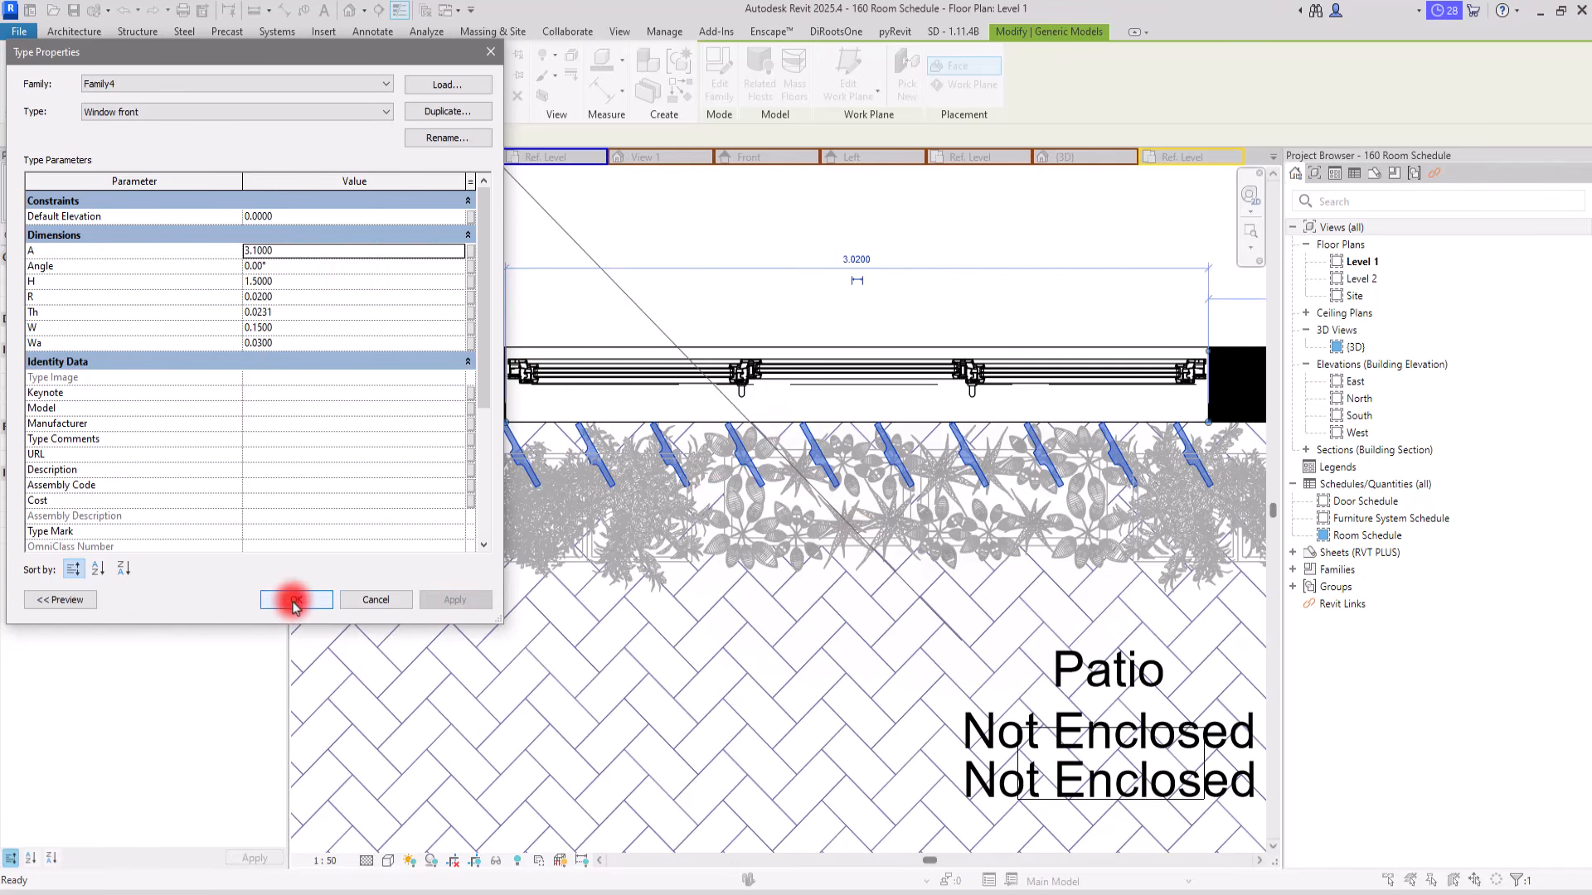
# Step: Examine how the slats fit the window opening and check the partition's length dimension
pyautogui.scroll(3, 476, 397)
pyautogui.scroll(-4, 415, 418)
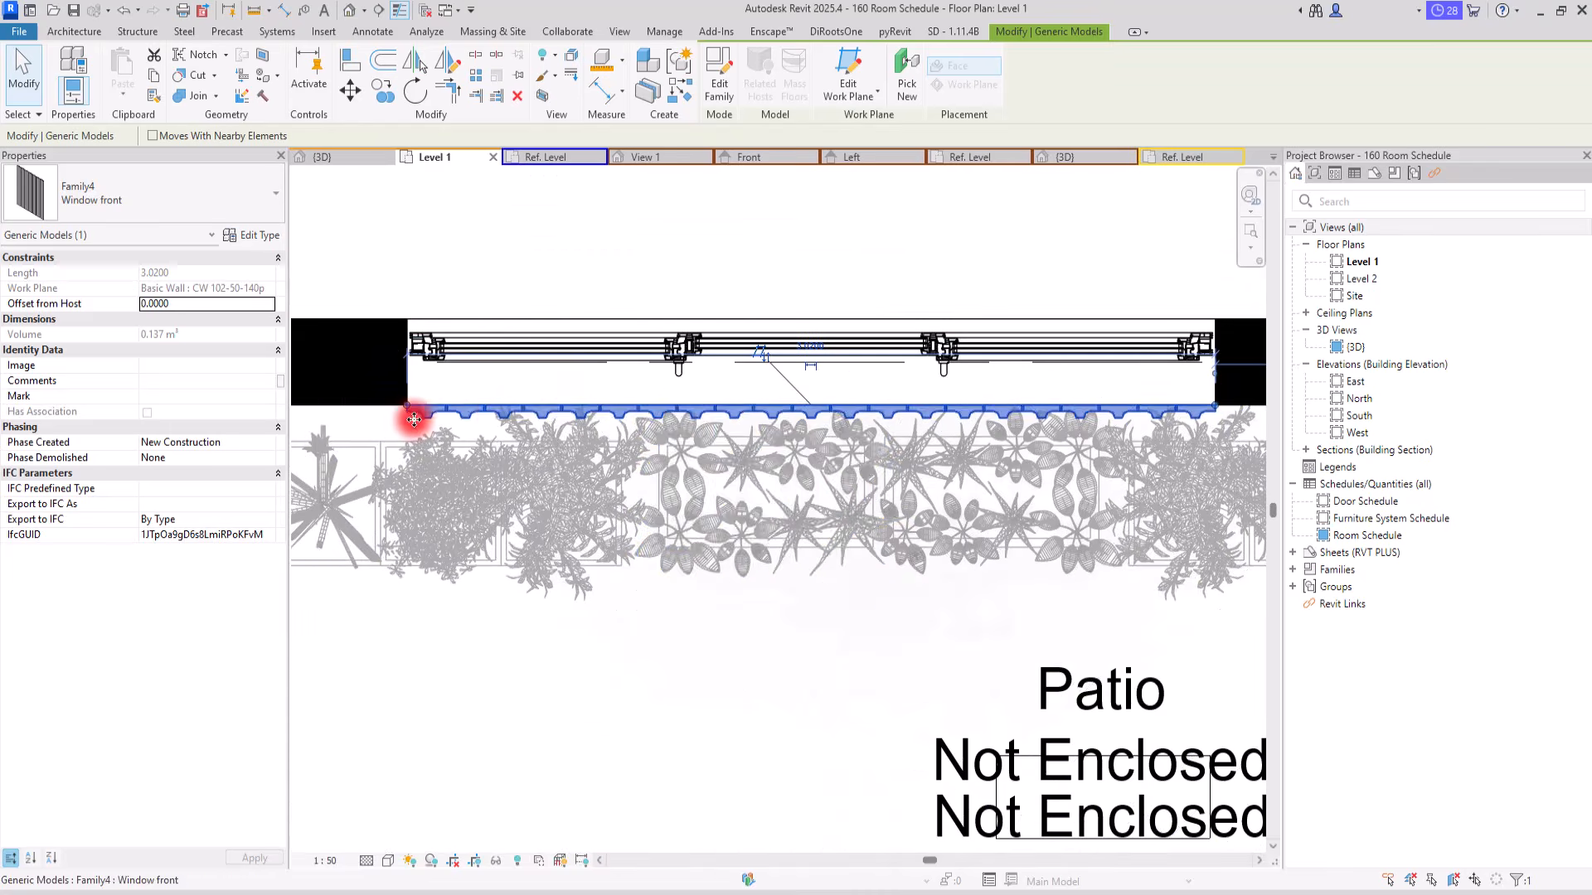
pyautogui.scroll(-5, 659, 428)
pyautogui.moveTo(717, 286); pyautogui.dragTo(687, 359, button='middle')
pyautogui.scroll(2, 692, 332)
pyautogui.click(685, 483)
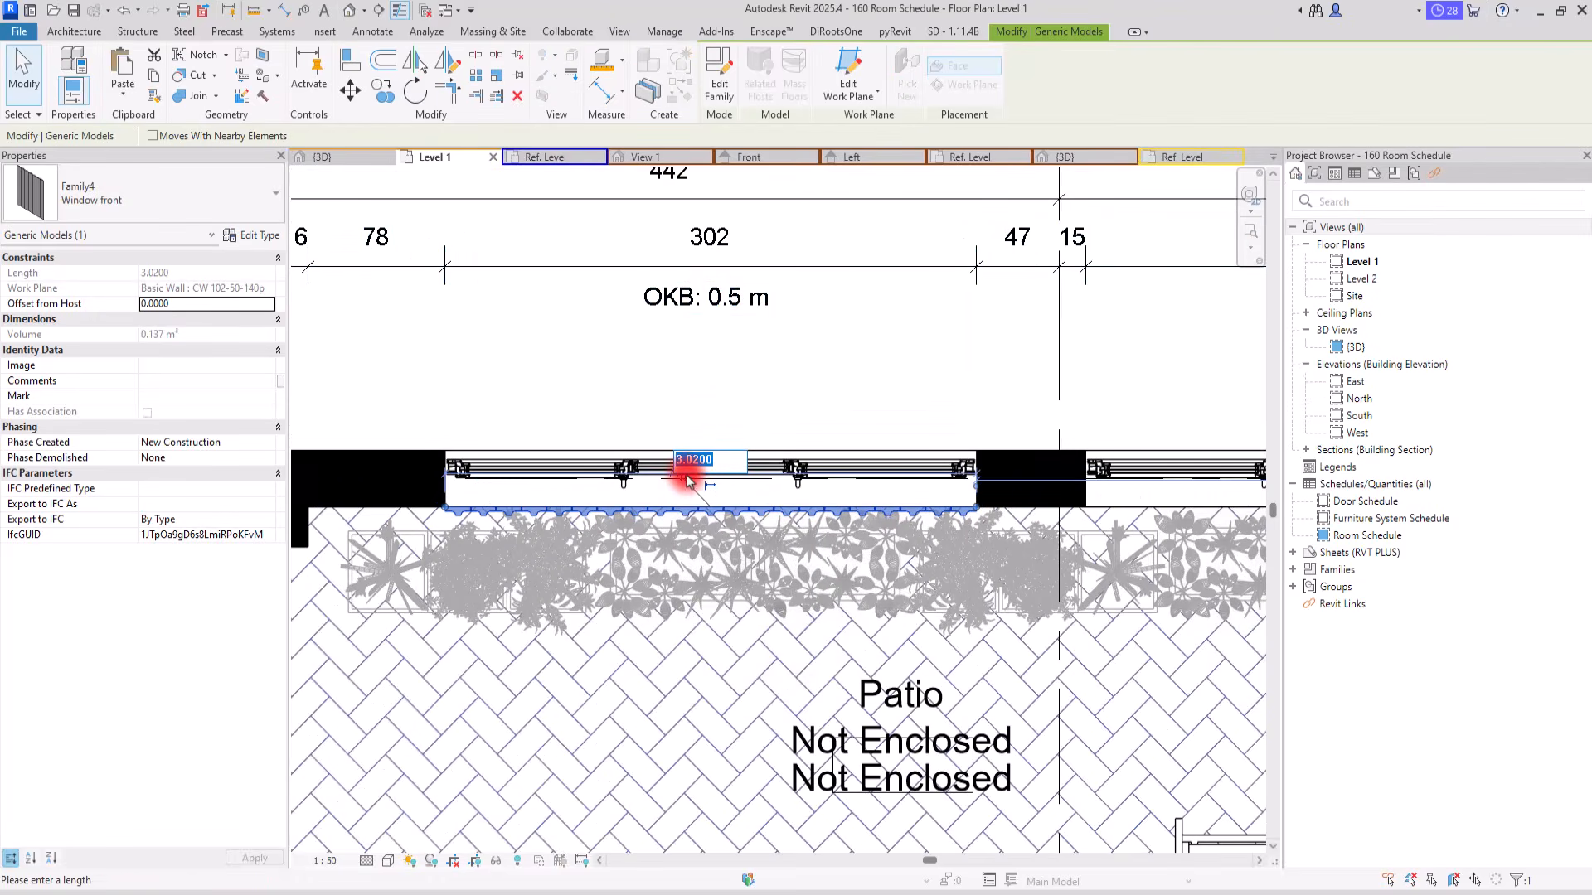
pyautogui.press('Escape')
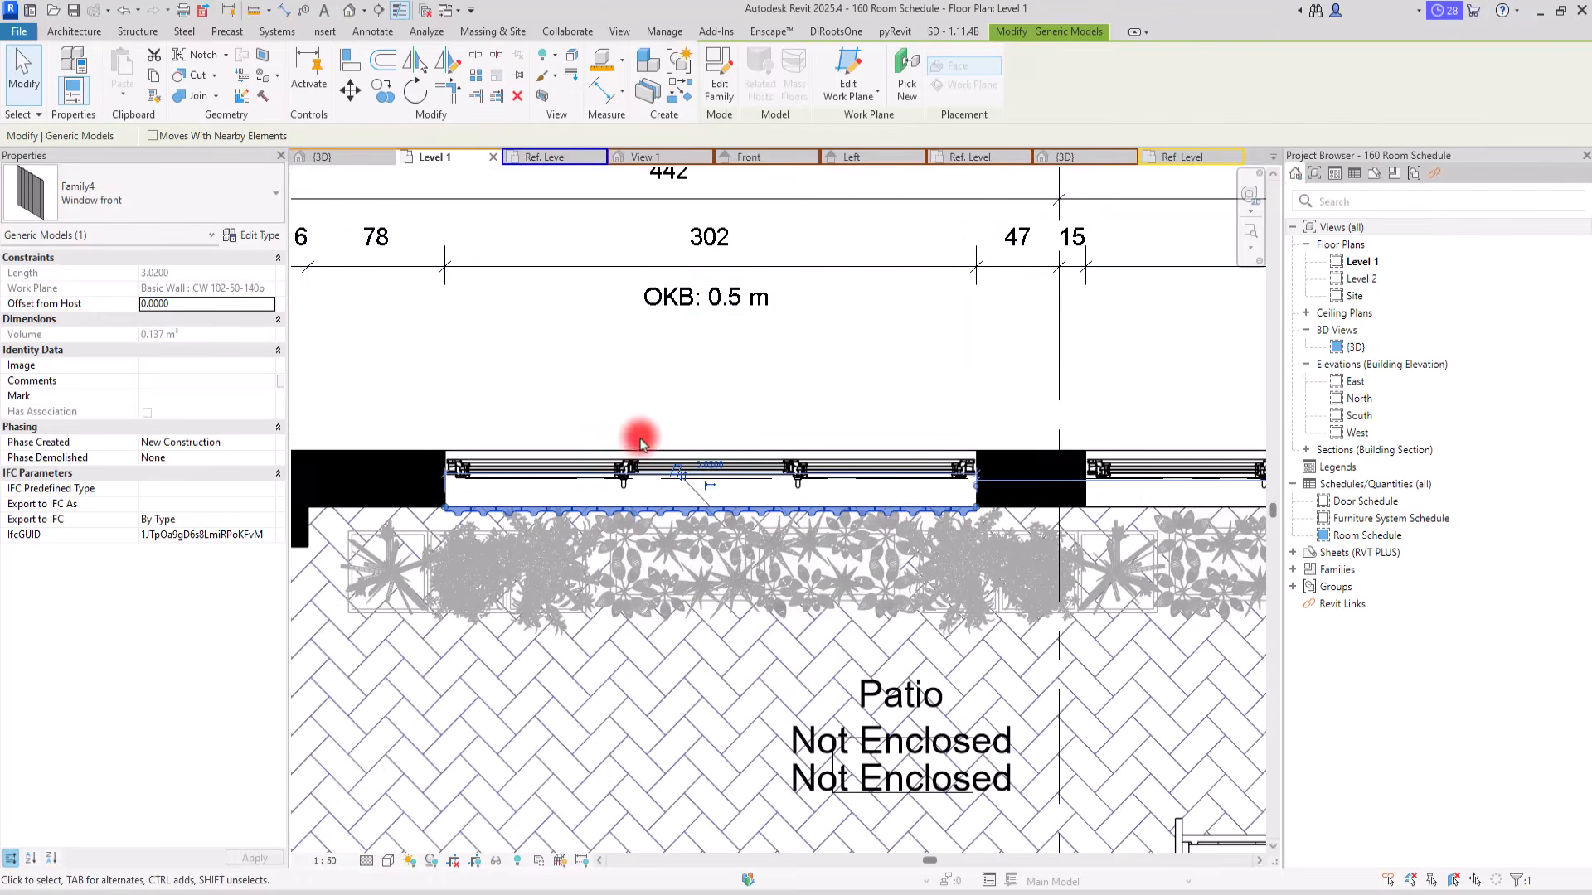
pyautogui.scroll(2, 462, 401)
pyautogui.scroll(2, 314, 527)
pyautogui.scroll(2, 313, 527)
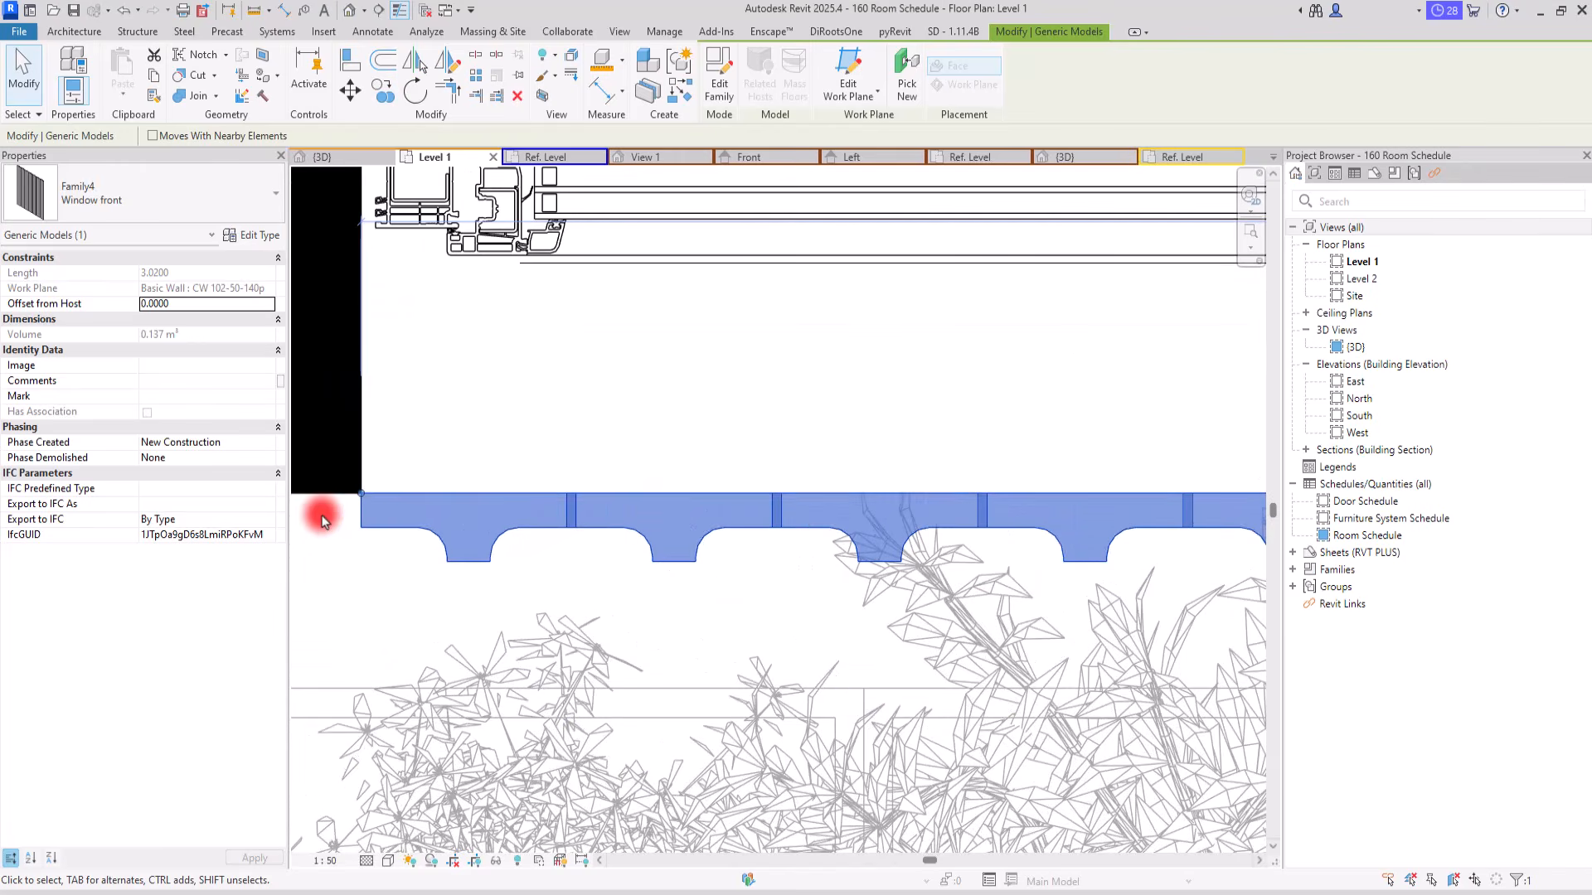
# Step: Set the Window front type's parameter A to 3.02 and apply it
pyautogui.click(250, 236)
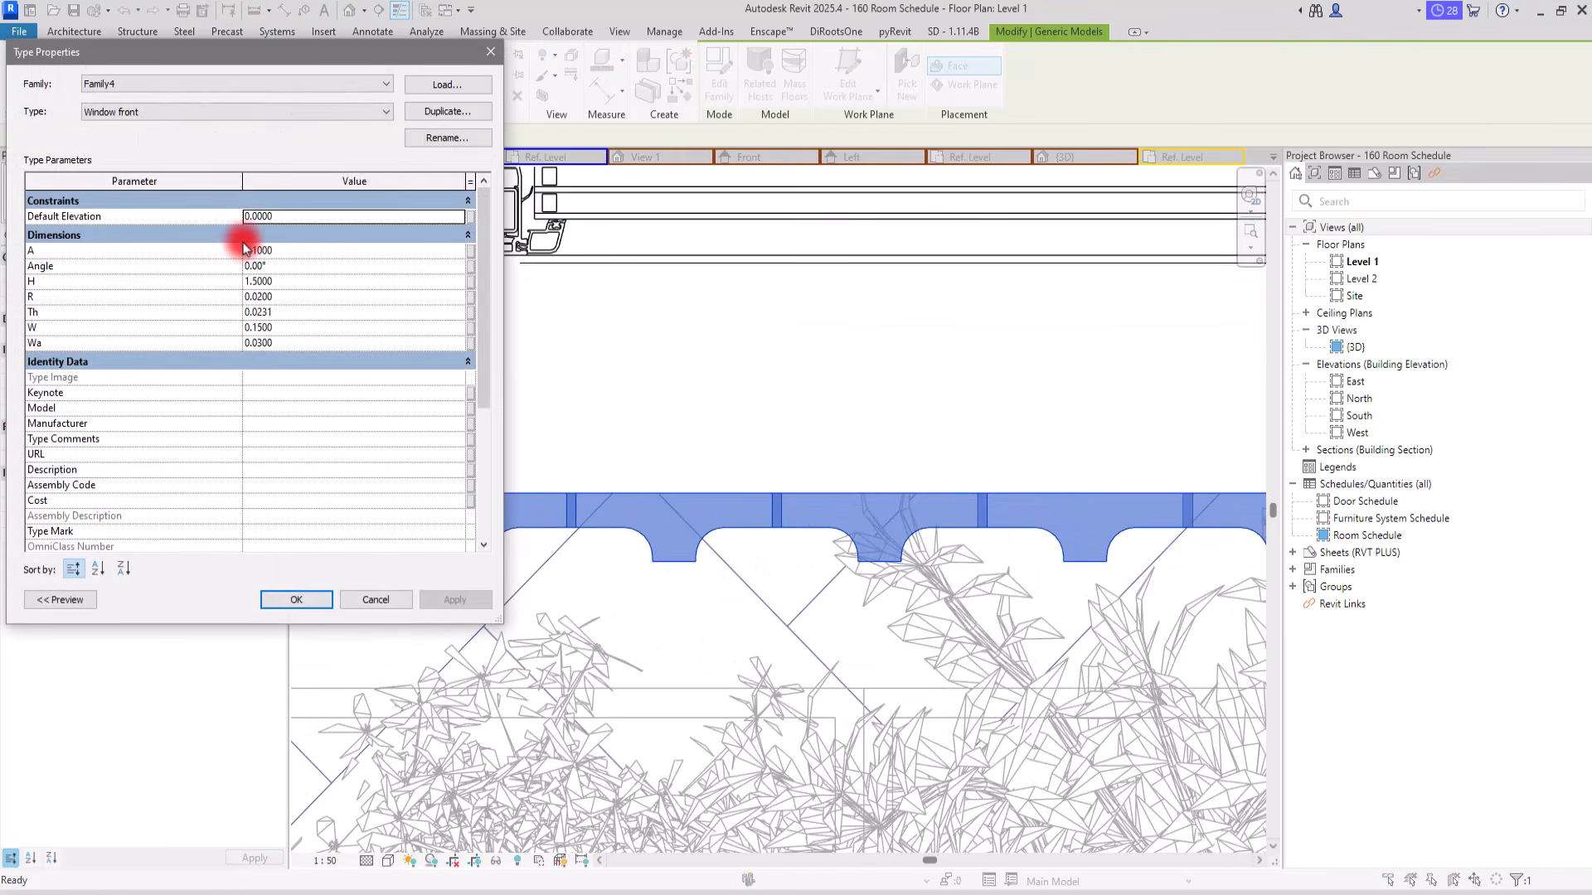
pyautogui.click(291, 250)
pyautogui.write('3.02')
pyautogui.press('Return')
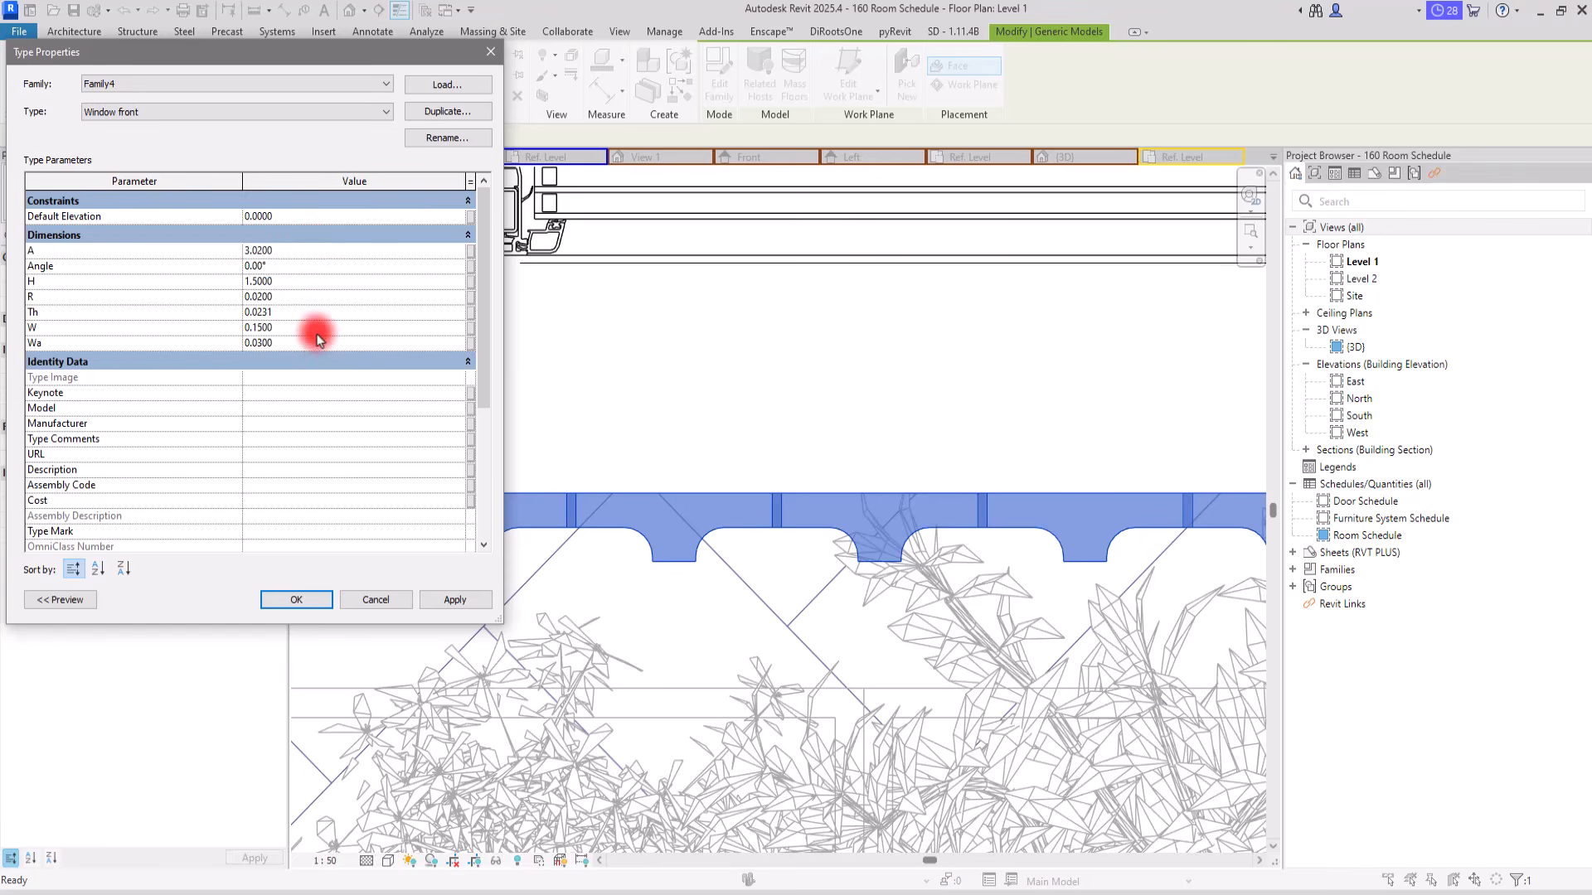
pyautogui.click(452, 600)
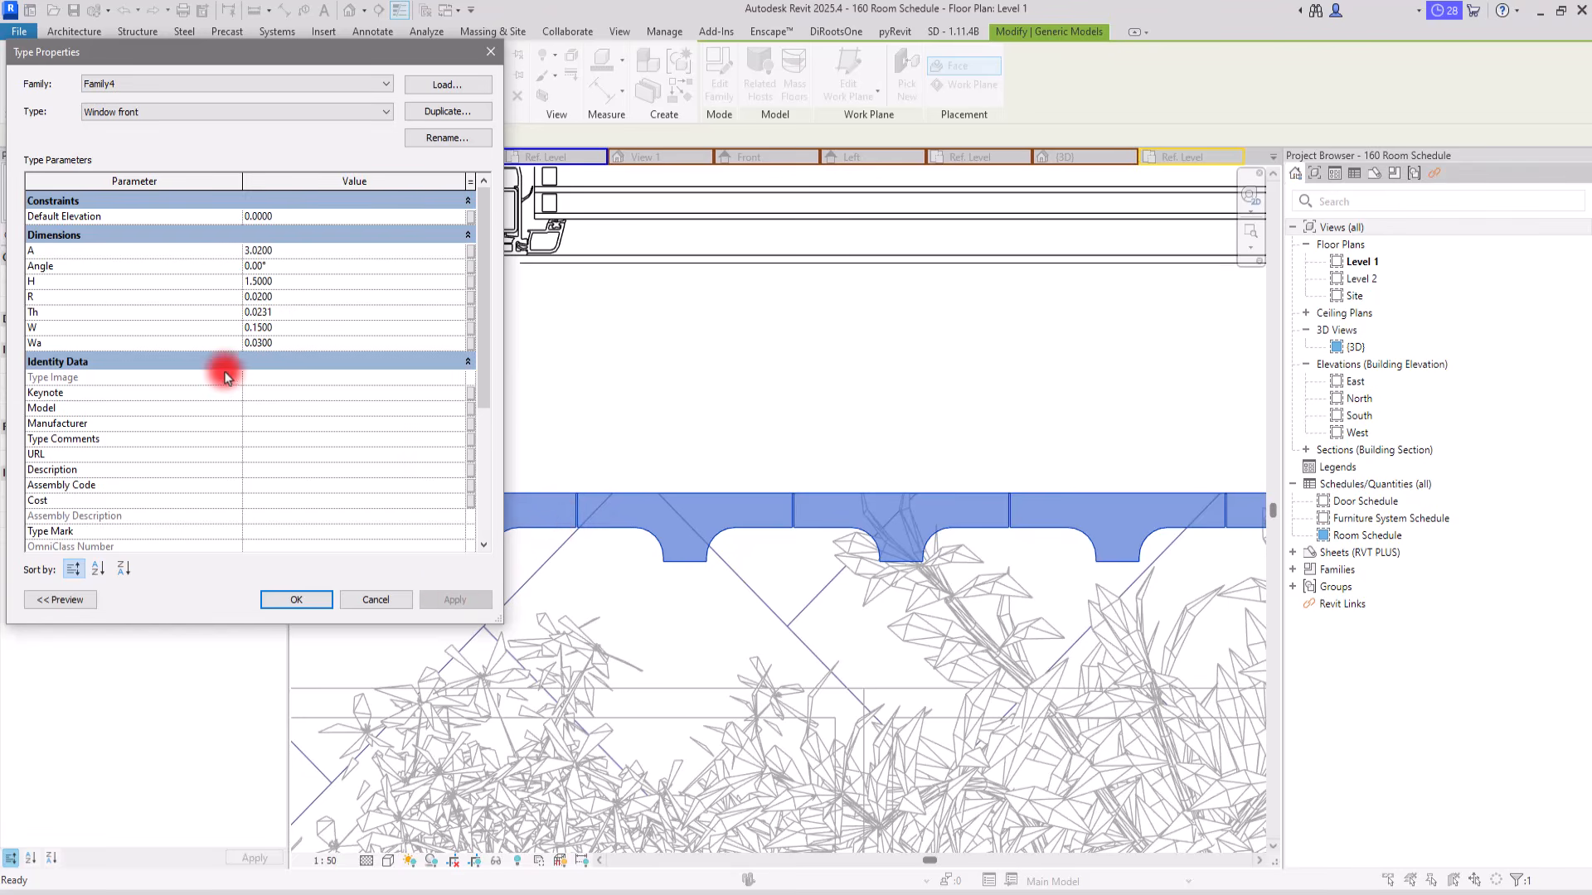
# Step: Try the Window front type's thickness parameter Th at 0.01 and 0.015
pyautogui.click(310, 312)
pyautogui.moveTo(256, 313); pyautogui.dragTo(306, 309)
pyautogui.click(474, 600)
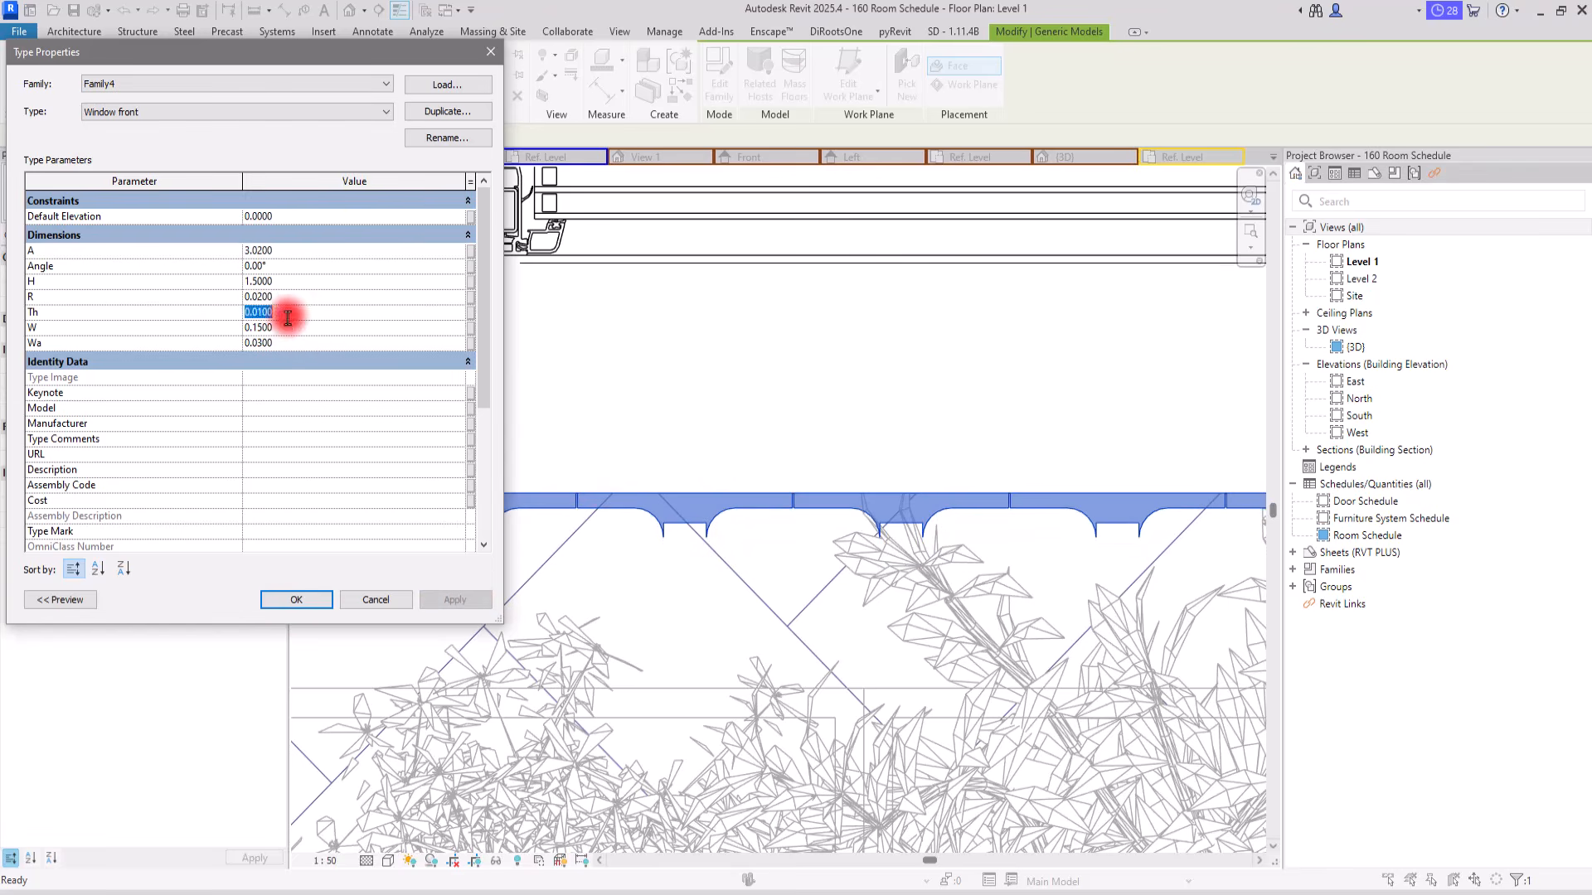
pyautogui.moveTo(262, 312); pyautogui.dragTo(335, 312)
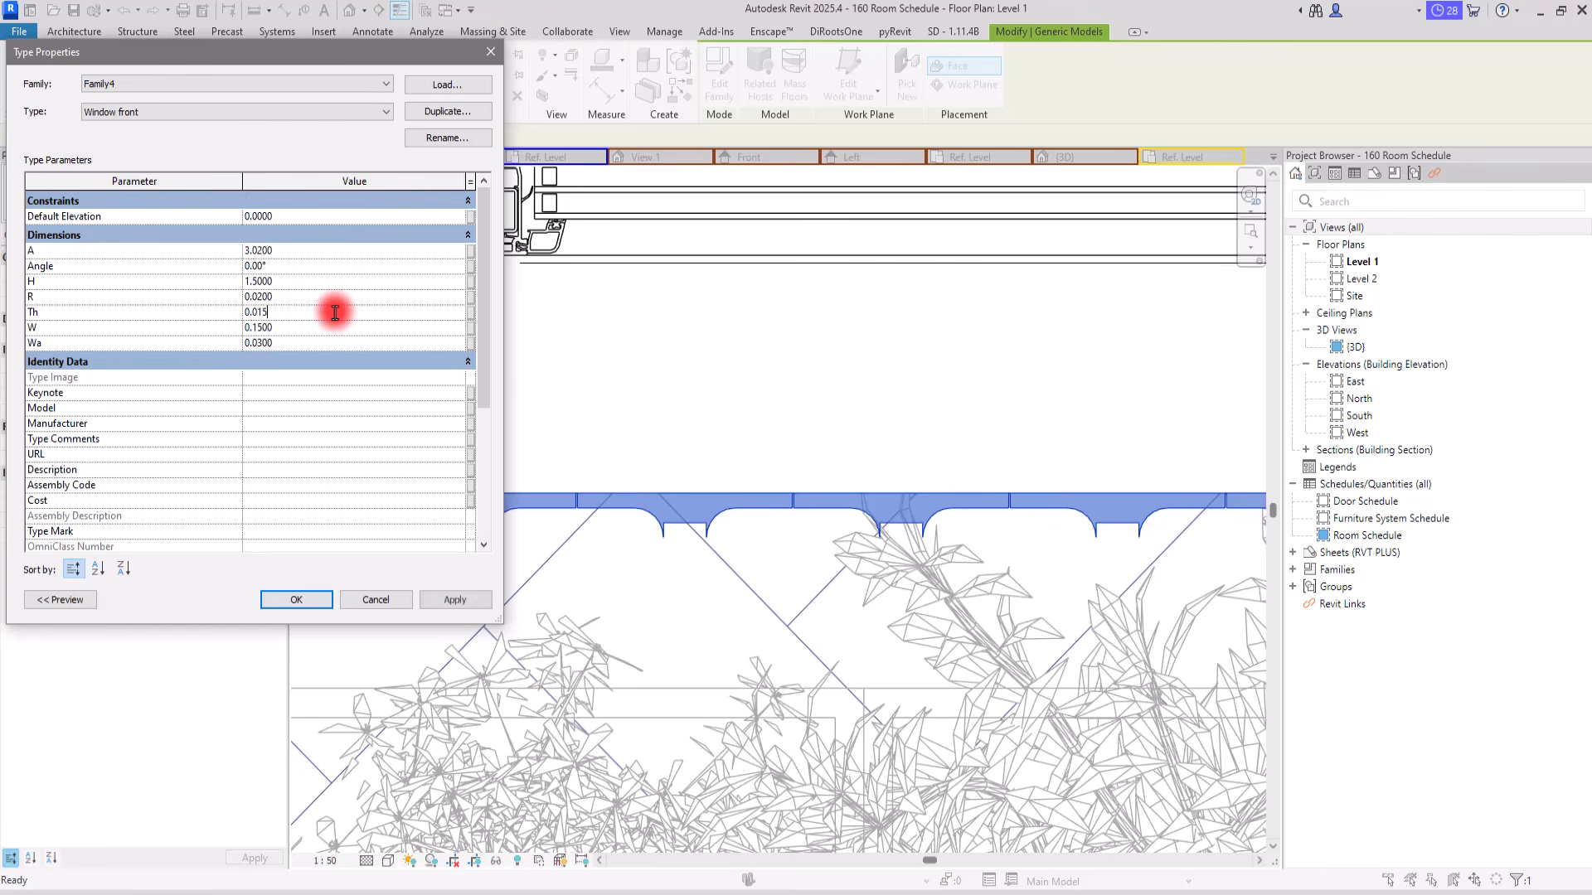
pyautogui.click(481, 603)
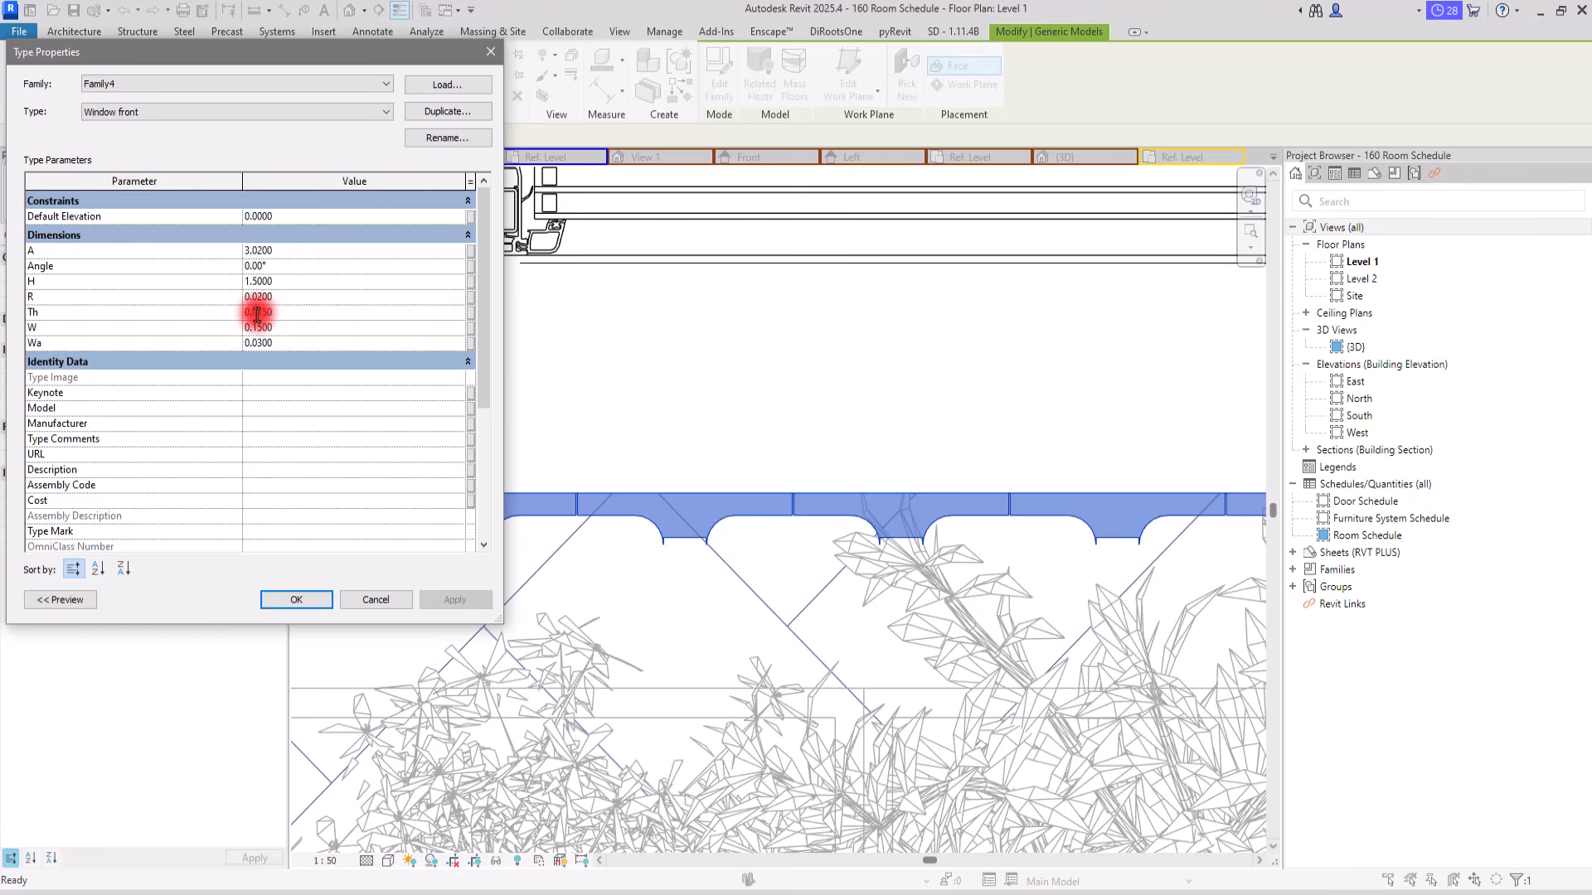
# Step: Set the Window front type's Th to 0.02 and R to 0.01, apply both, and deselect the partition
pyautogui.click(425, 599)
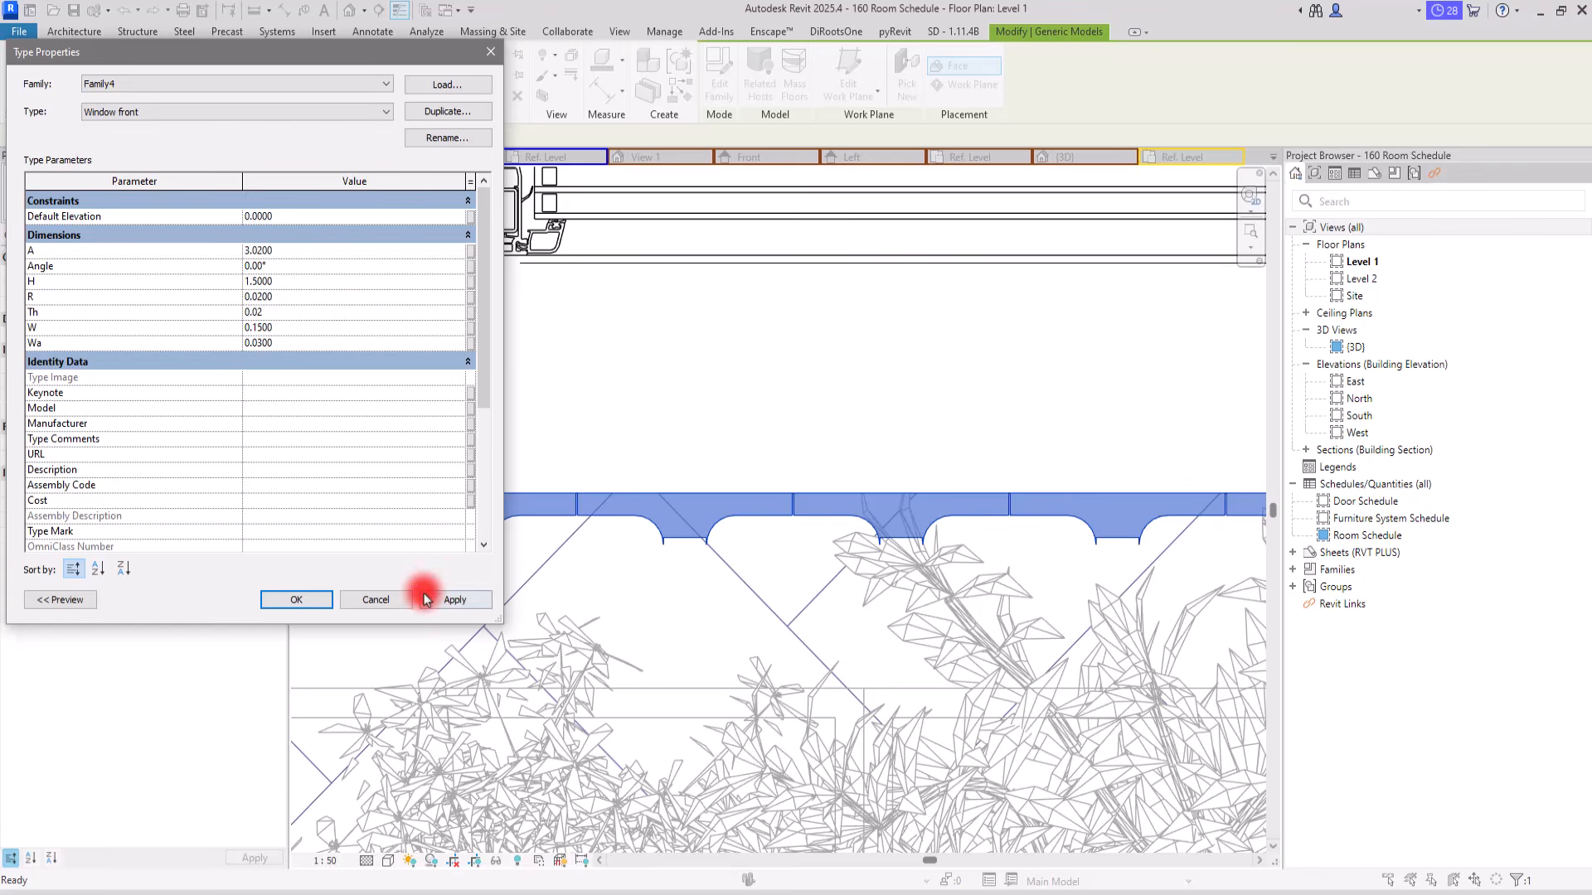
pyautogui.click(252, 297)
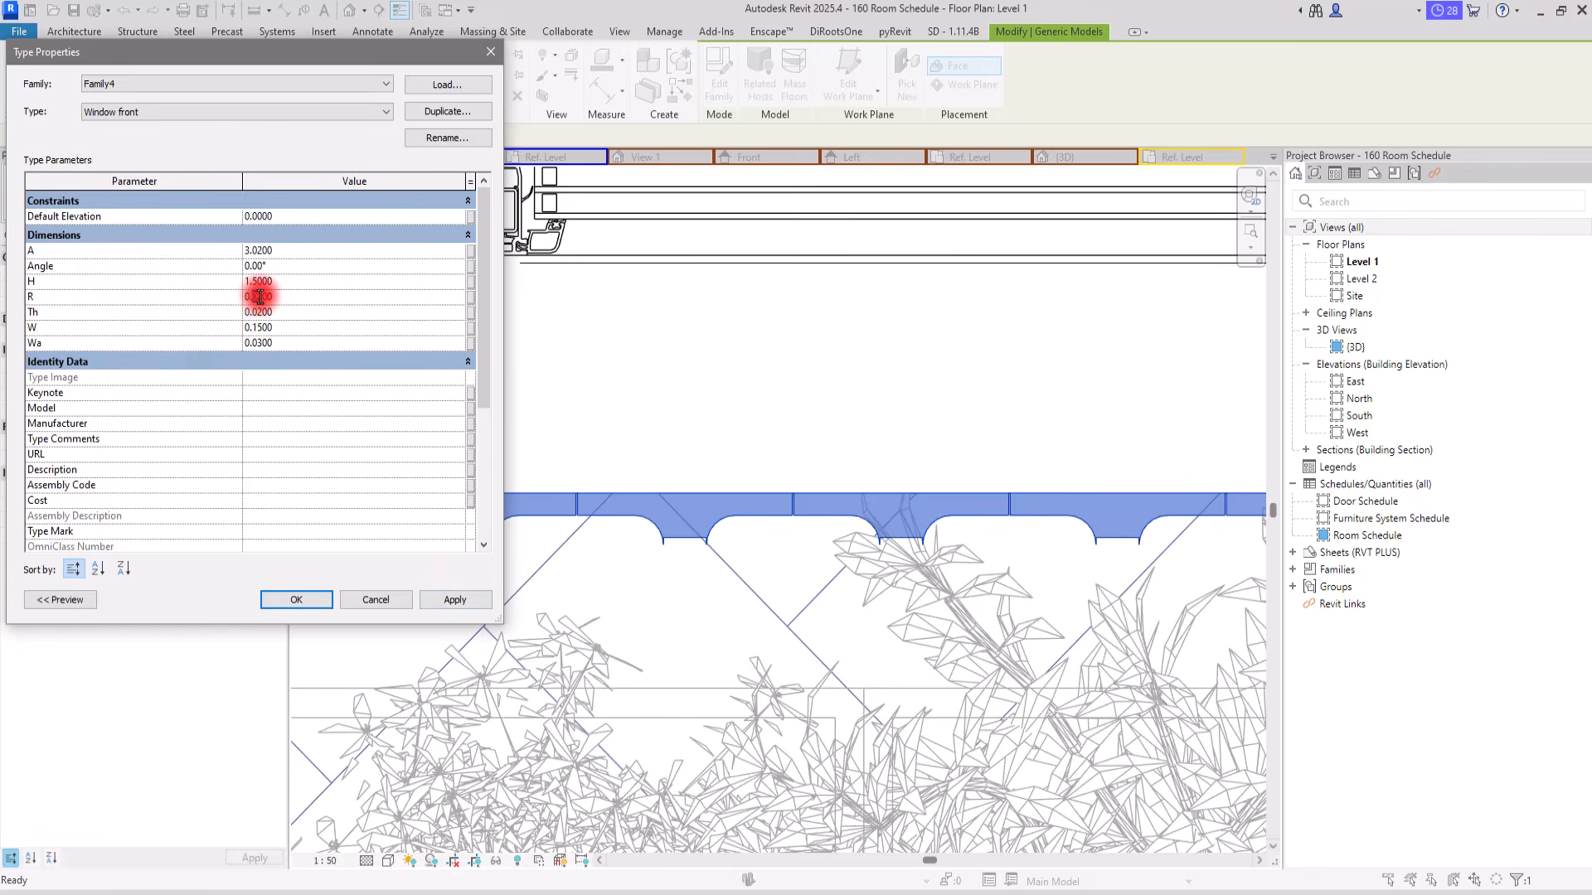
pyautogui.moveTo(257, 297); pyautogui.dragTo(267, 297)
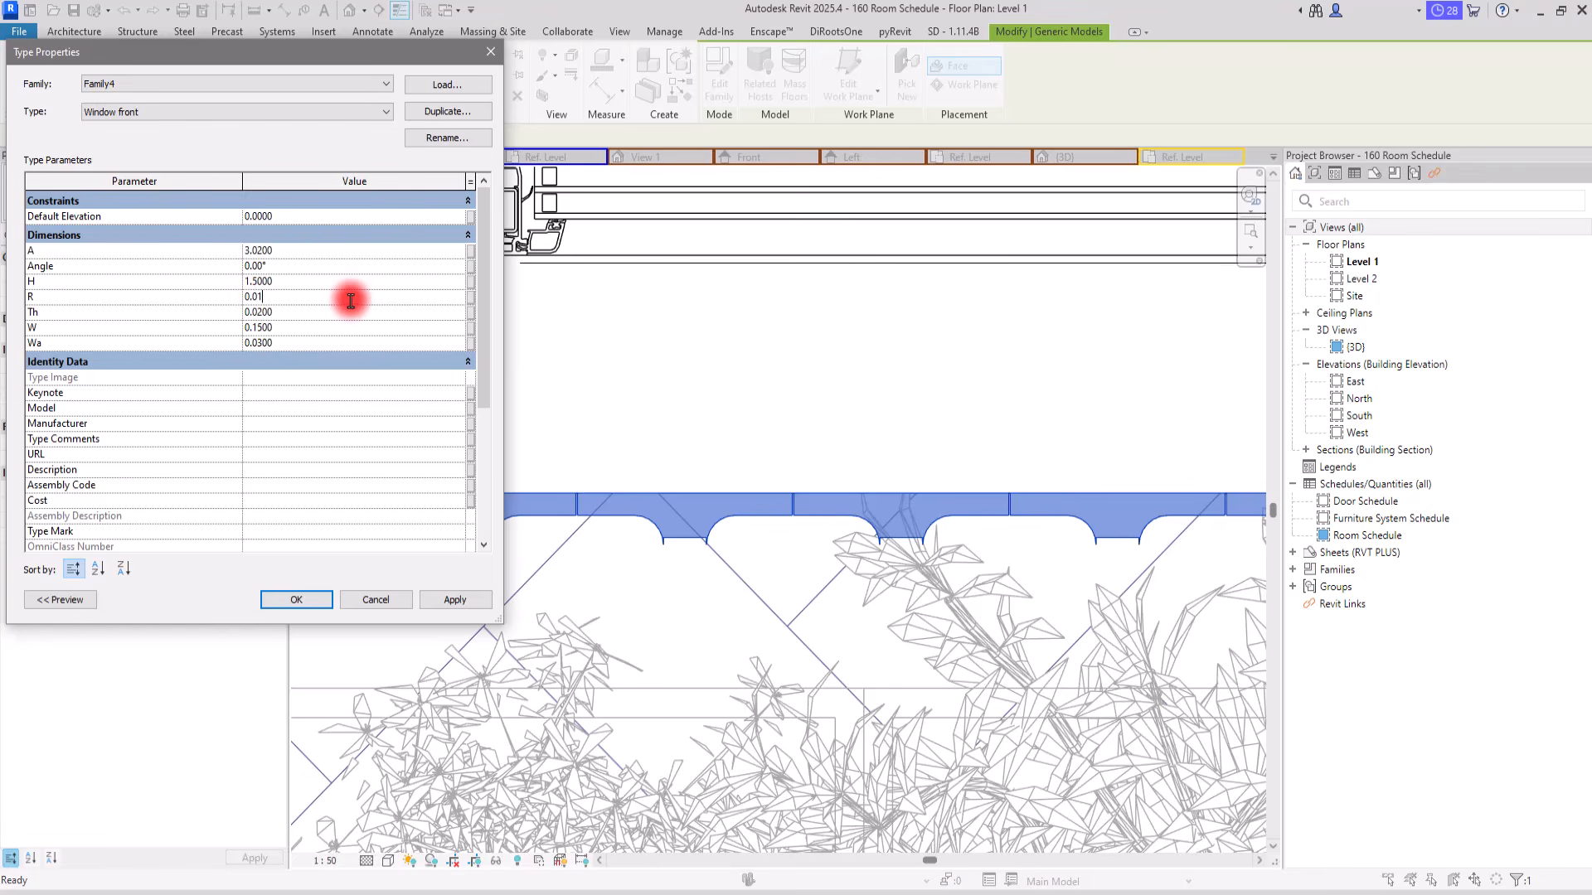
pyautogui.click(439, 598)
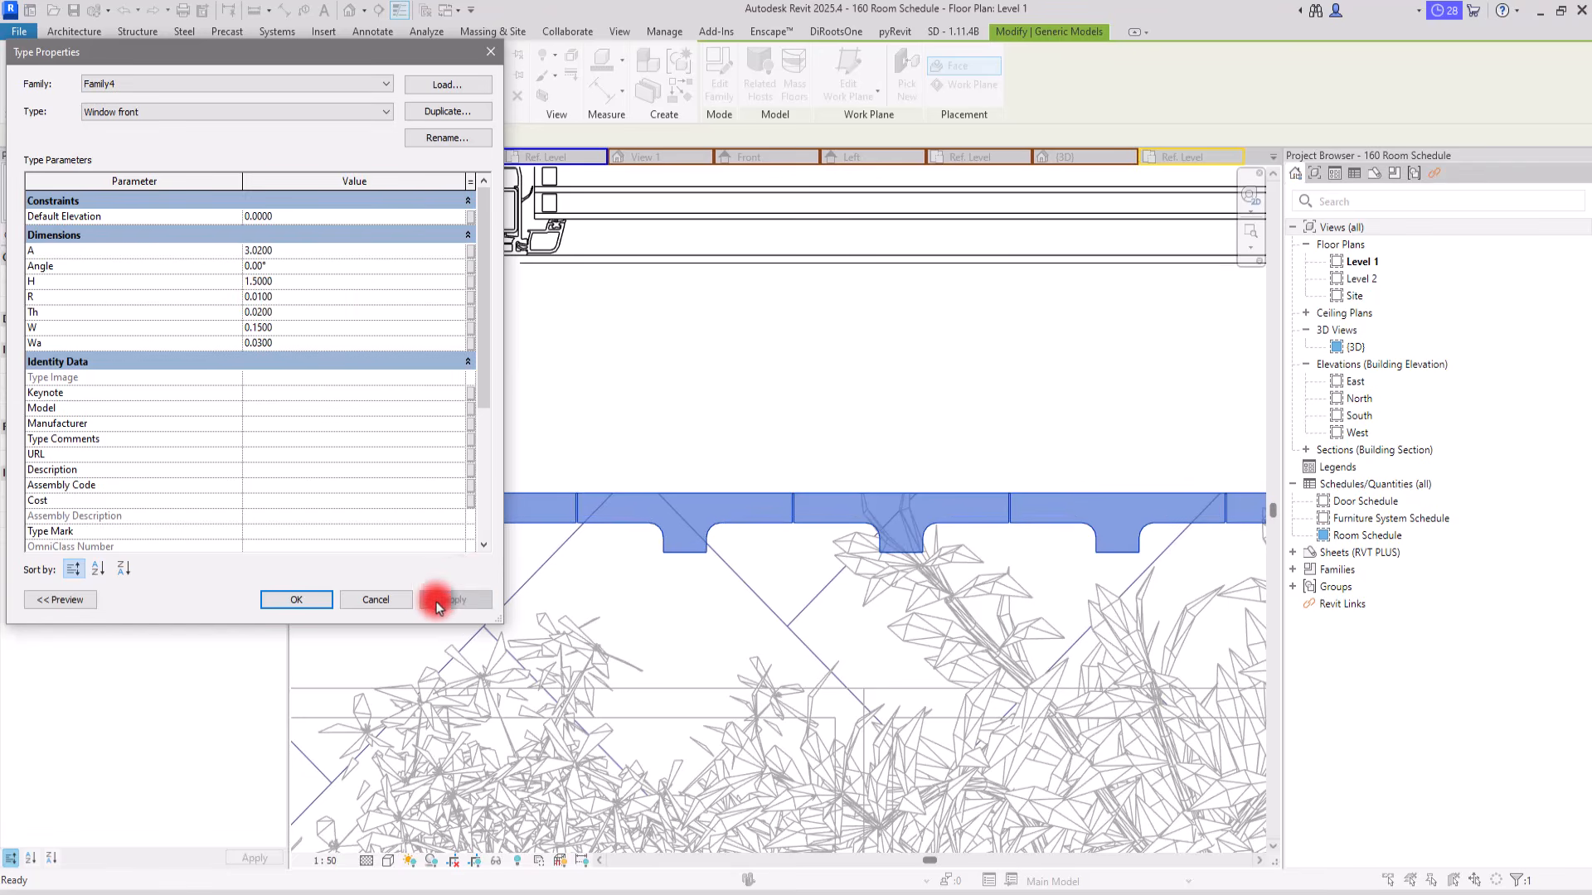
pyautogui.click(307, 602)
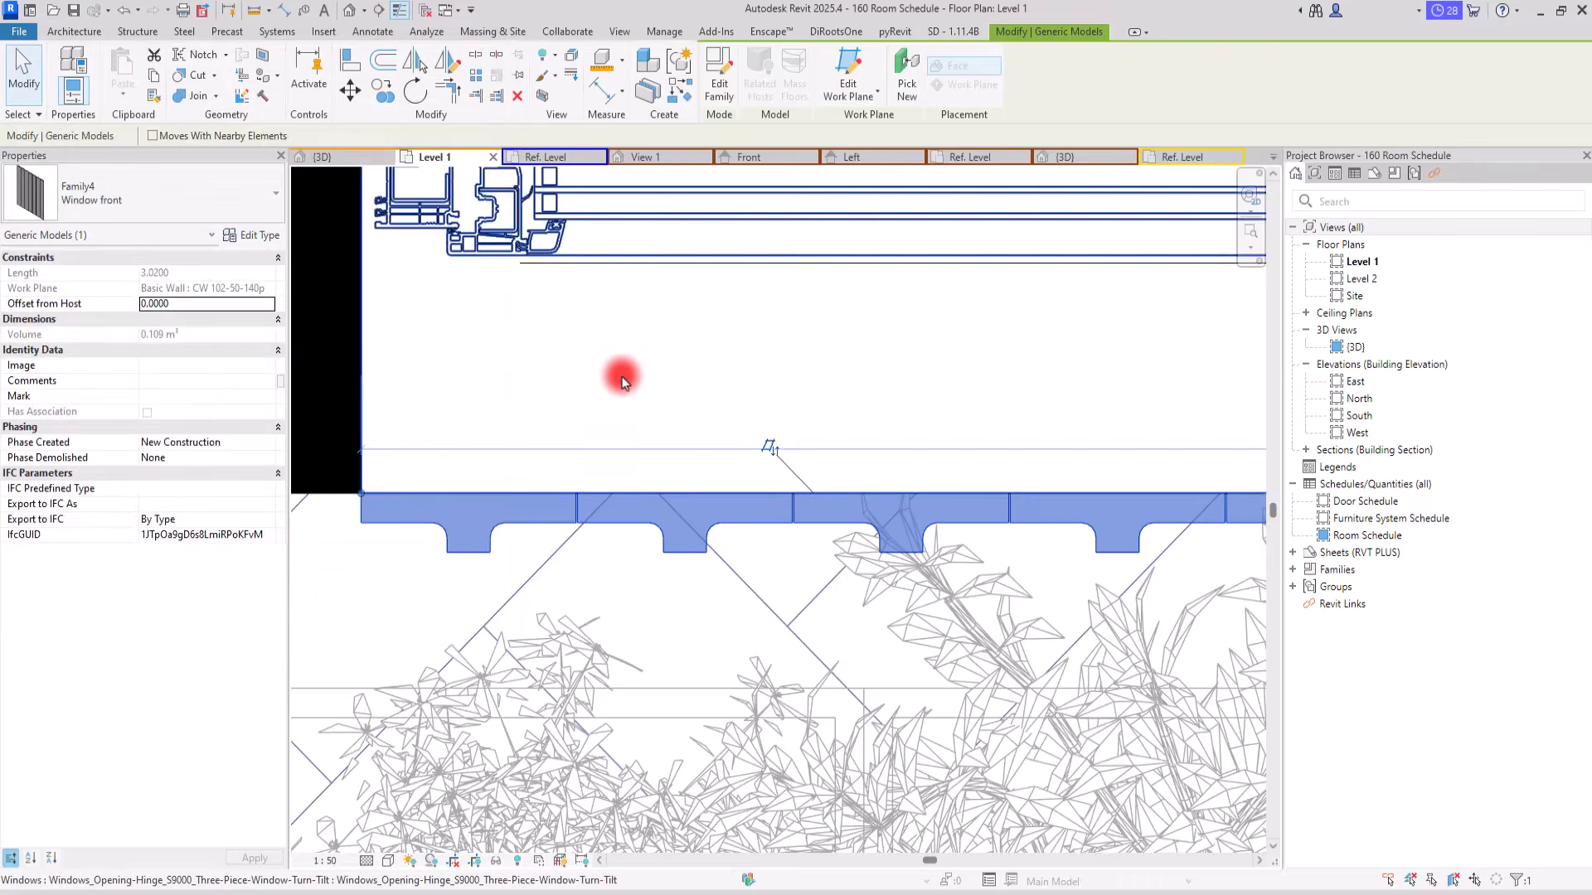
pyautogui.click(516, 444)
pyautogui.scroll(-4, 550, 462)
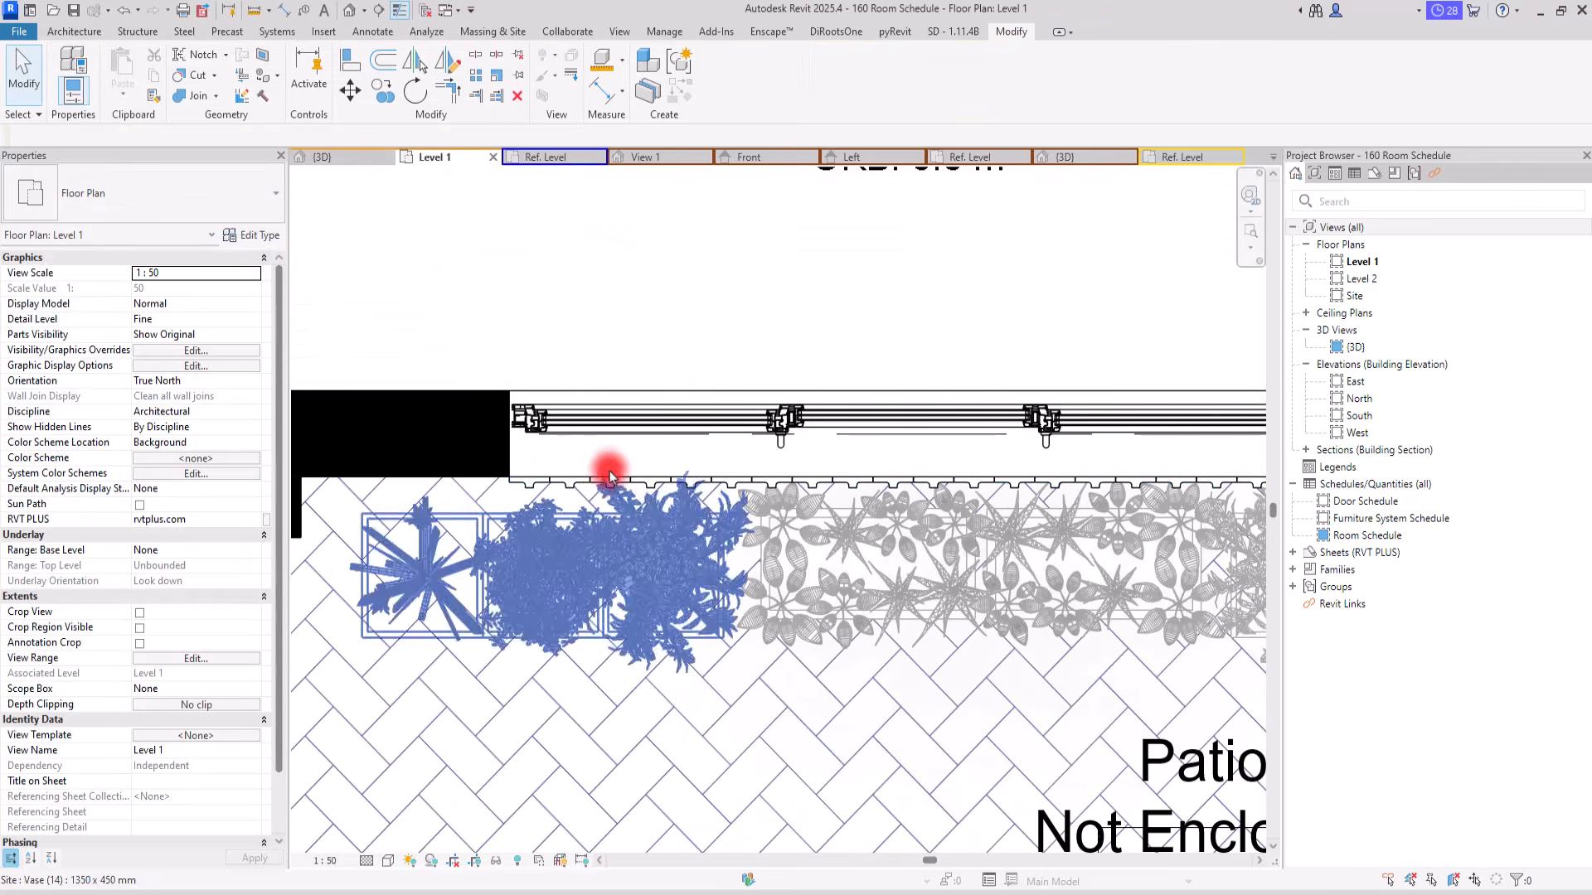
# Step: Set the Window front type's Angle to 30° for the slat partition at the window
pyautogui.click(557, 487)
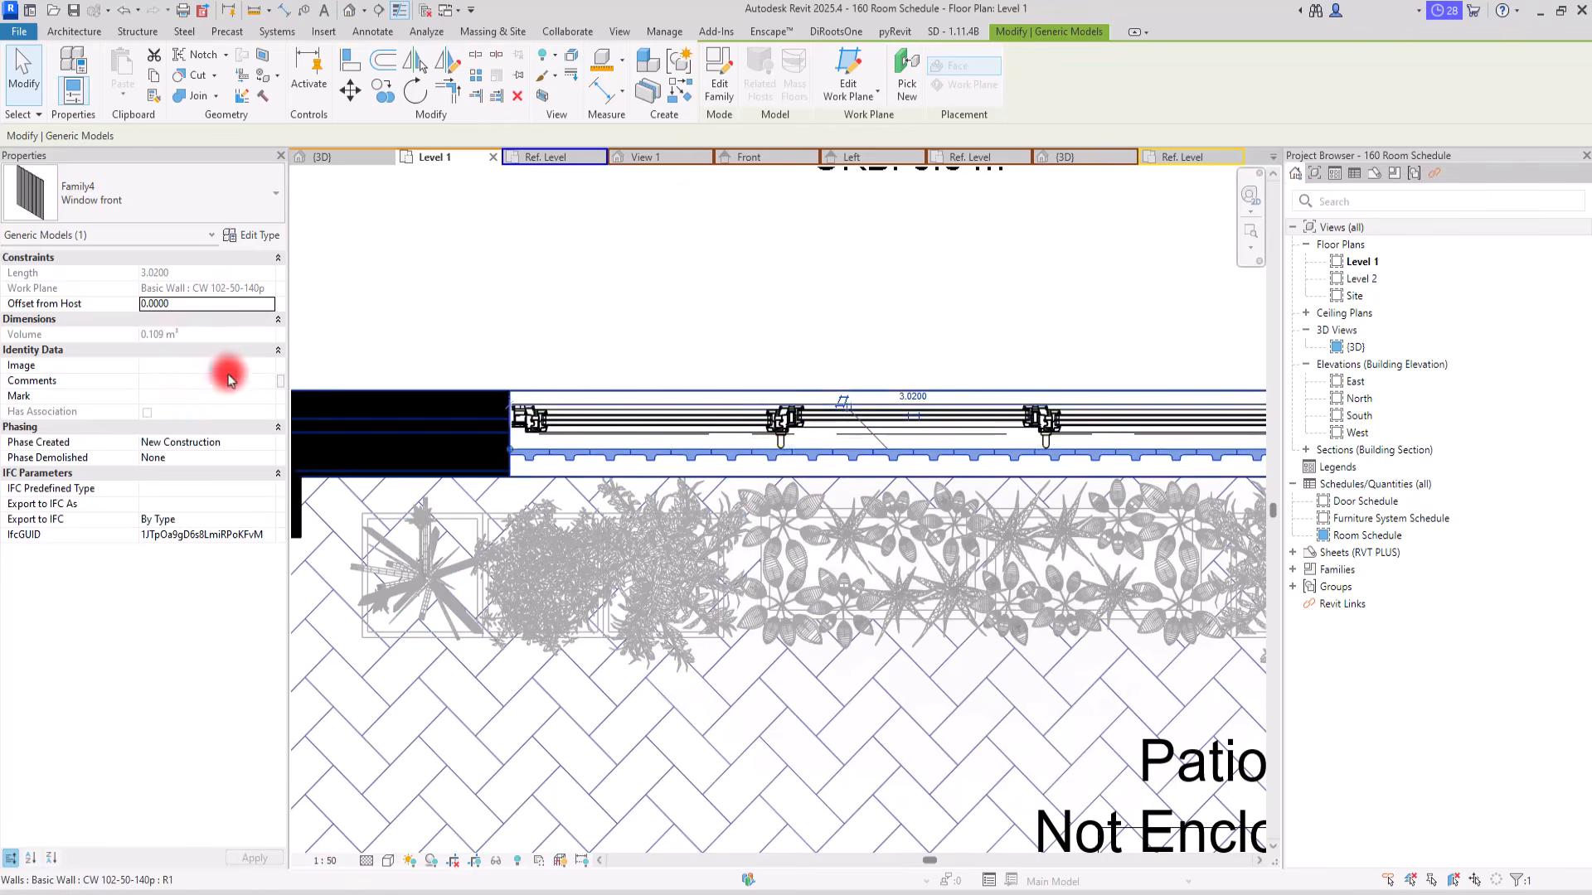
pyautogui.click(249, 236)
pyautogui.click(282, 267)
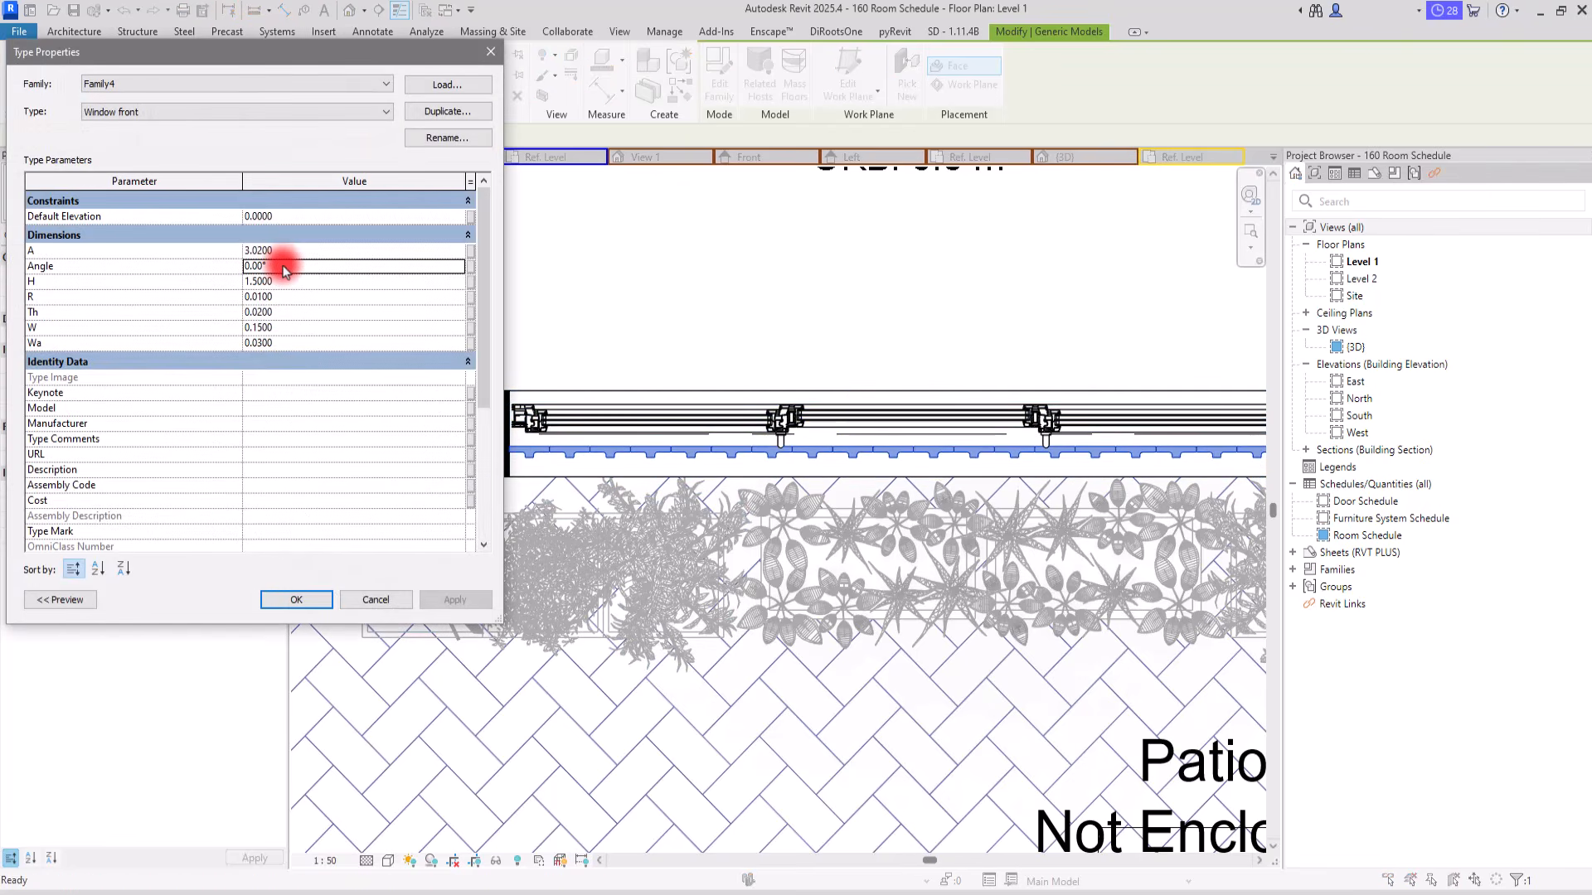
pyautogui.write('30')
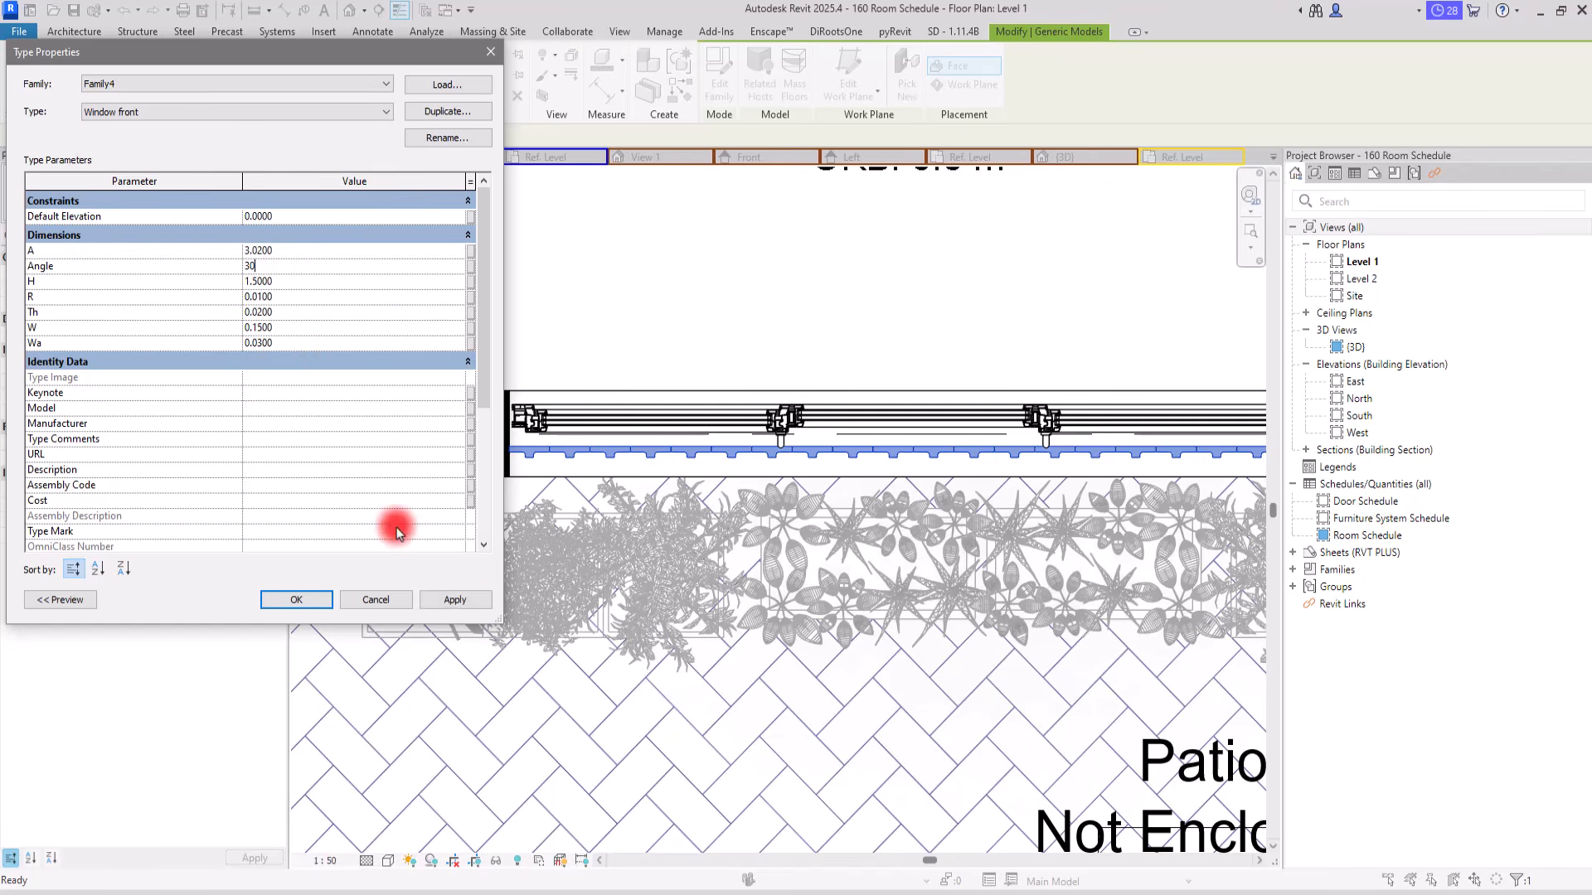
pyautogui.click(309, 602)
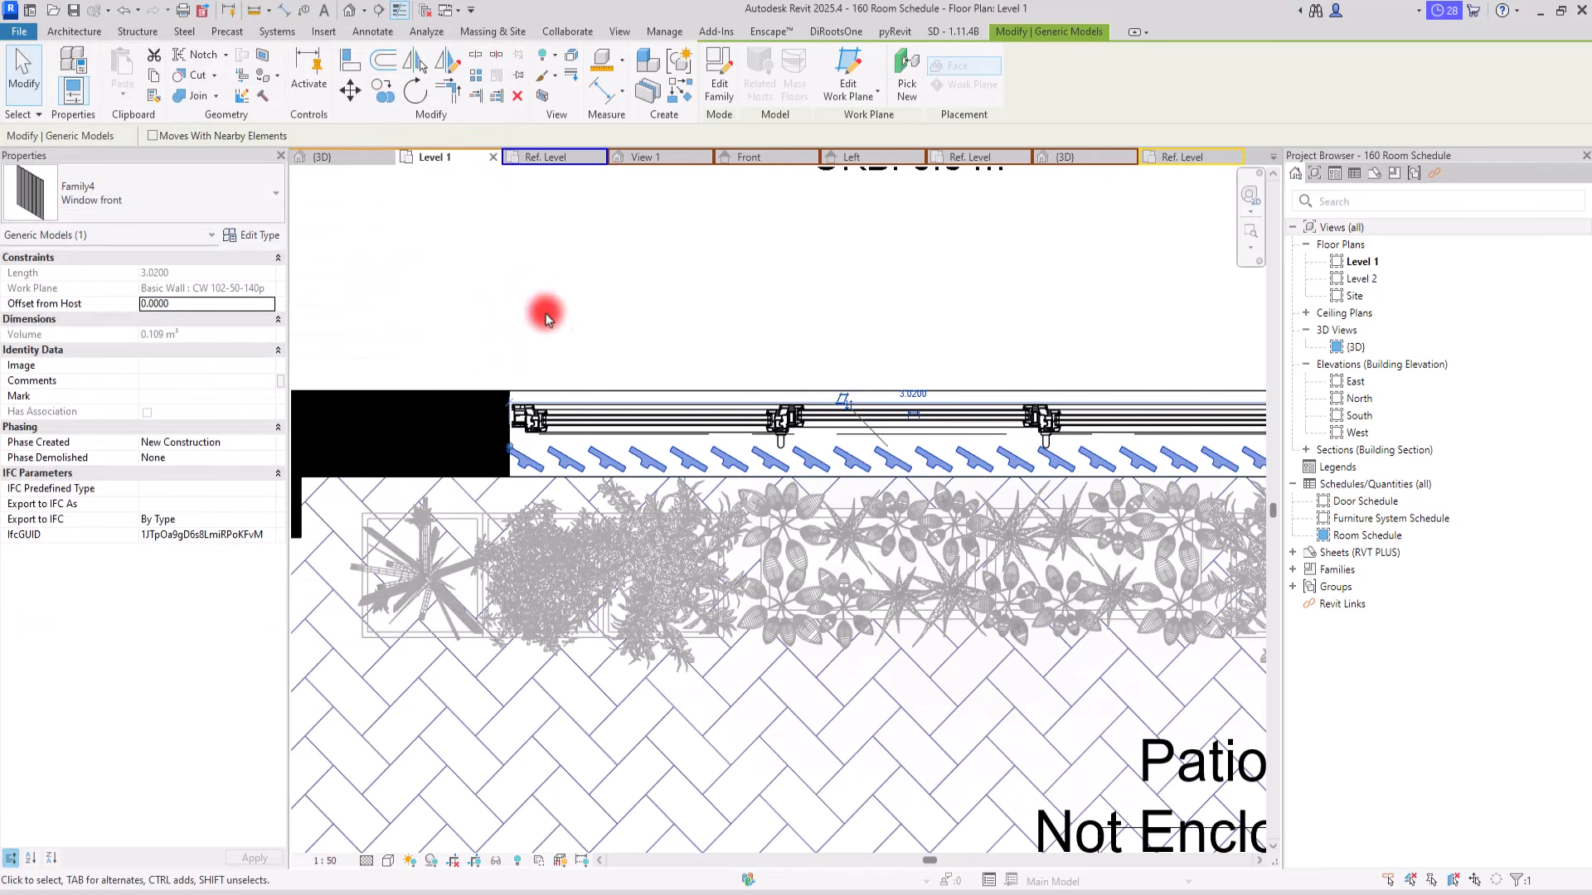
# Step: Examine the partition's angled slats in the 3D view, from inside and from the exterior back side of the window
pyautogui.click(343, 160)
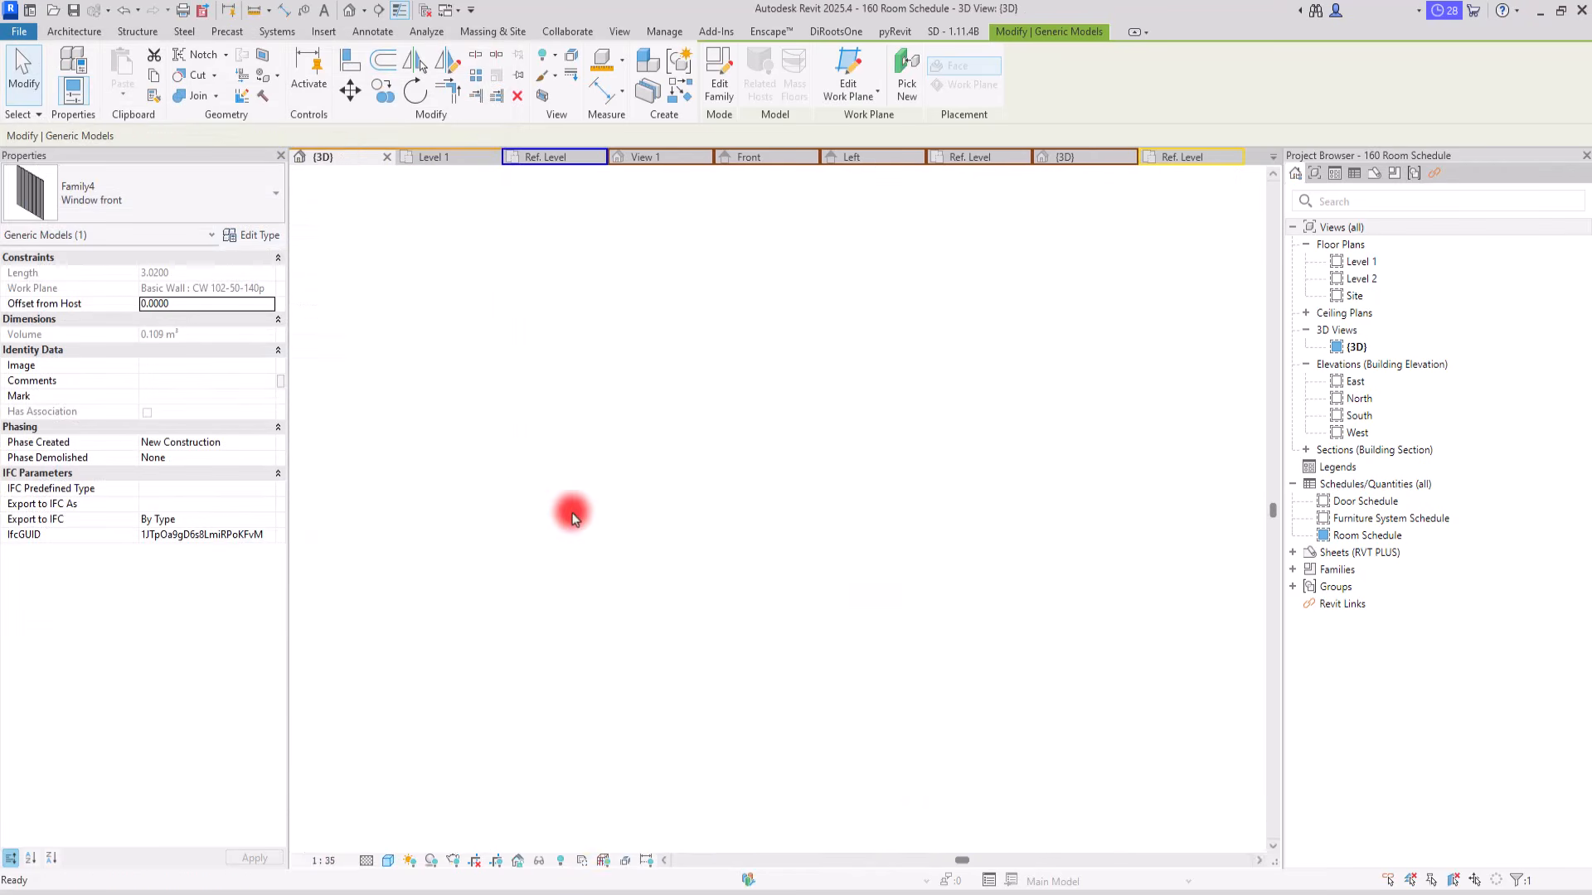
pyautogui.keyDown('shift'); pyautogui.moveTo(686, 572); pyautogui.dragTo(943, 470, button='middle'); pyautogui.keyUp('shift')
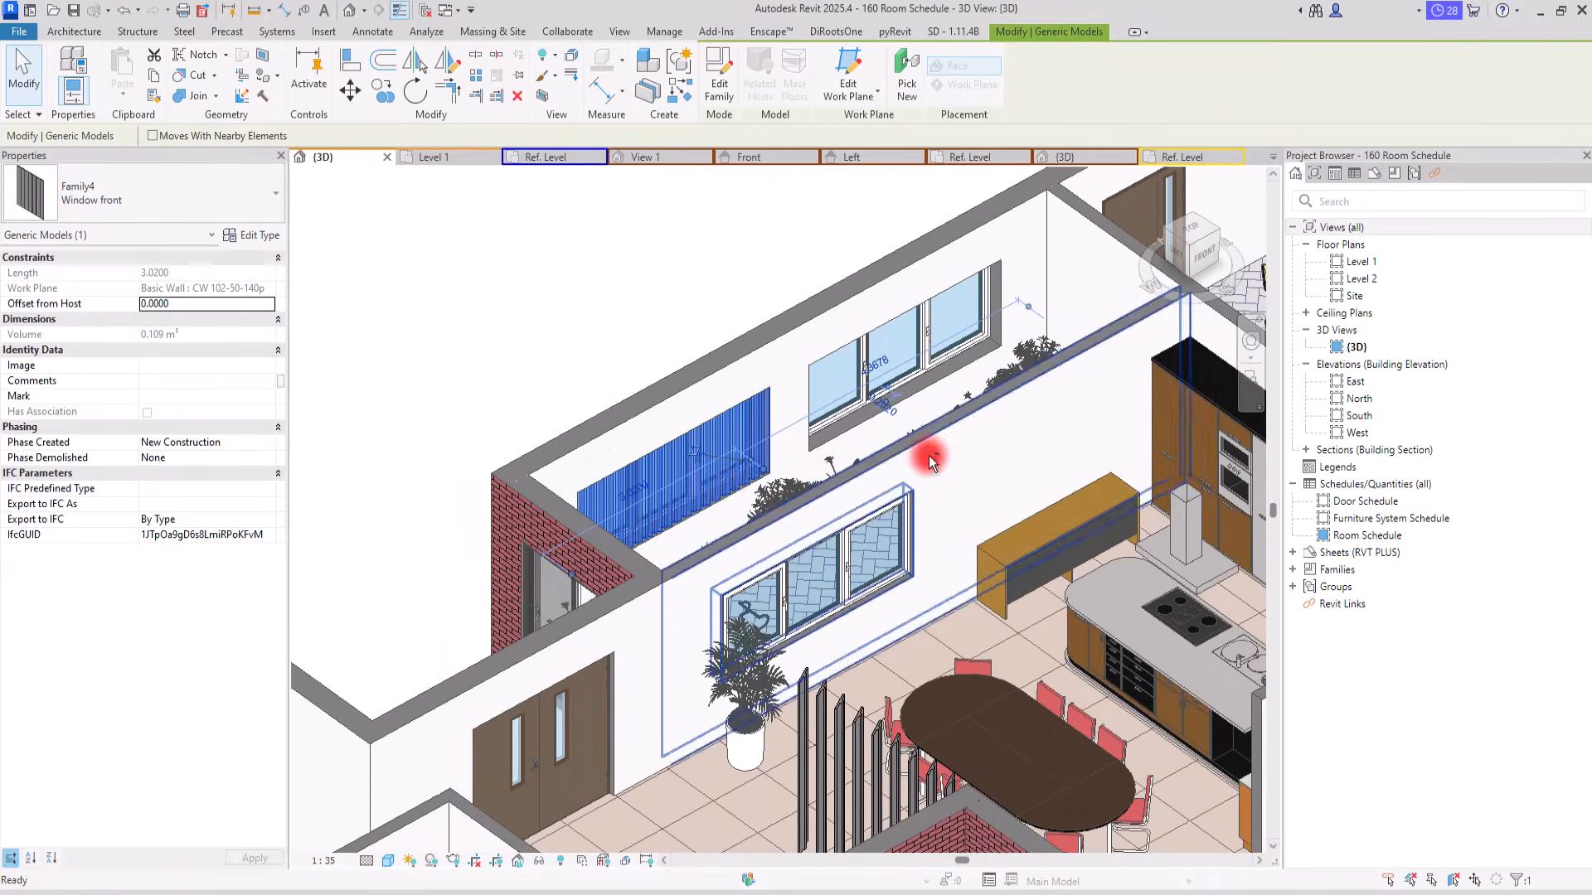
pyautogui.scroll(3, 723, 491)
pyautogui.click(408, 192)
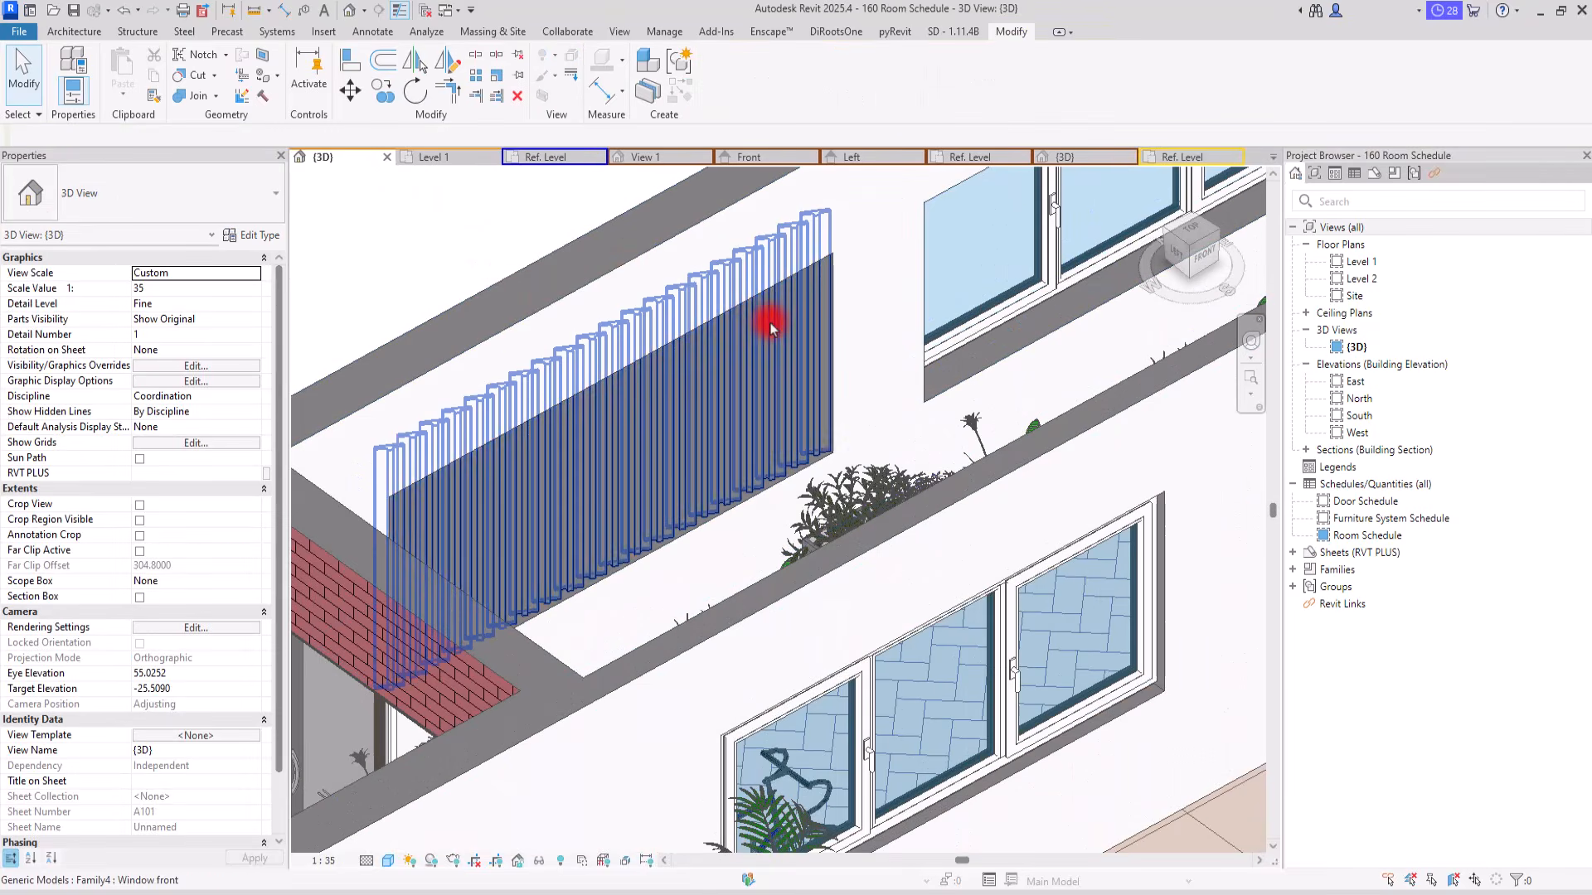
pyautogui.click(765, 312)
pyautogui.keyDown('shift'); pyautogui.moveTo(553, 500); pyautogui.dragTo(1153, 290, button='middle'); pyautogui.keyUp('shift')
pyautogui.moveTo(1005, 308); pyautogui.dragTo(900, 384, button='middle')
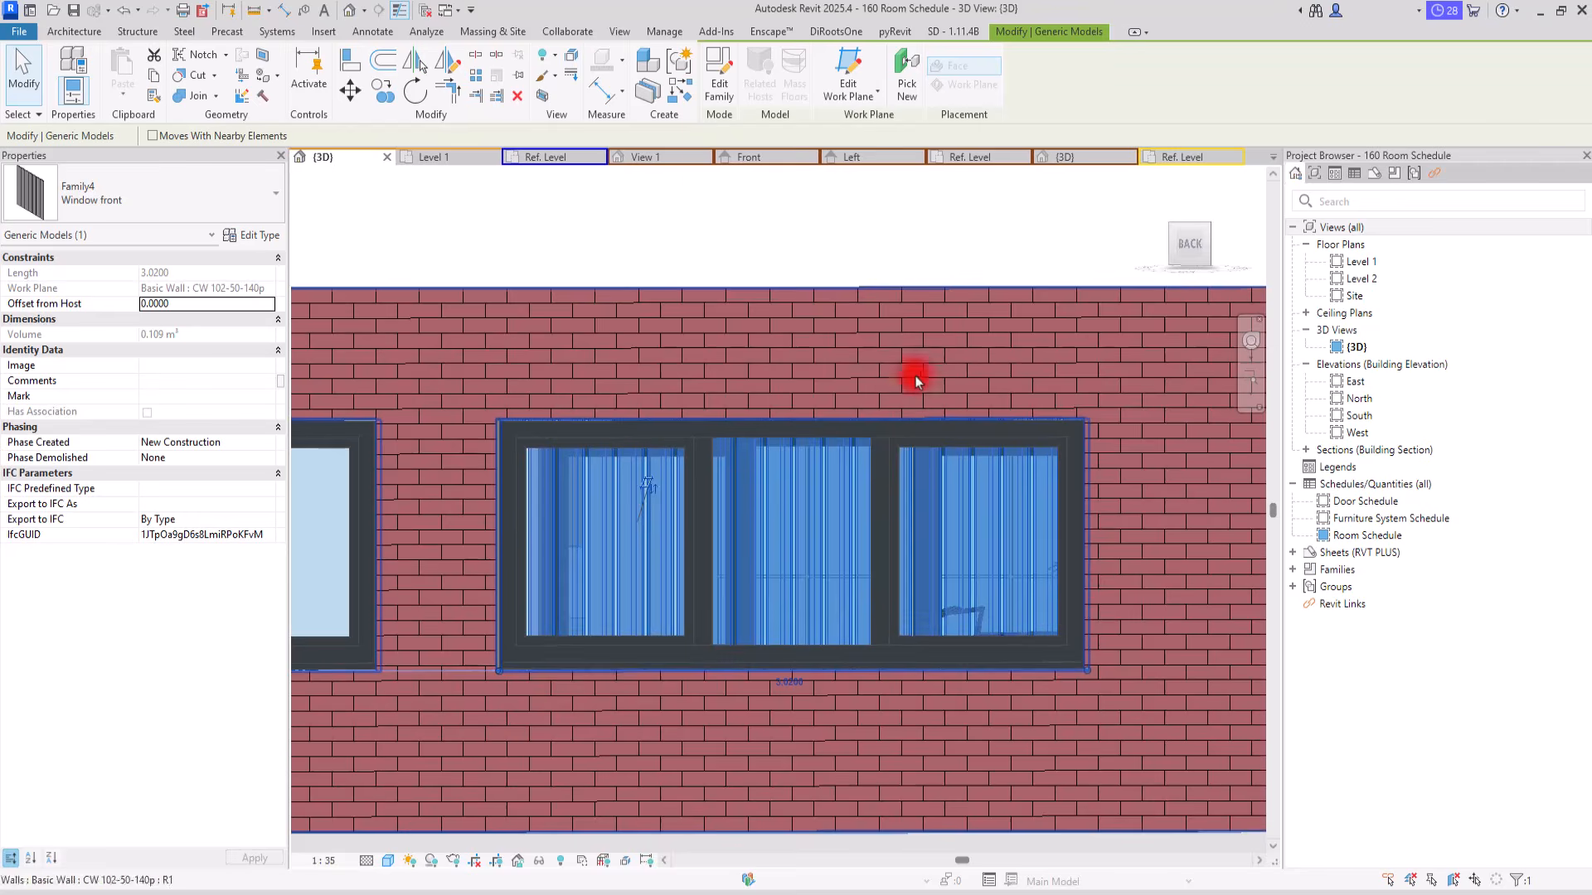
pyautogui.click(1186, 247)
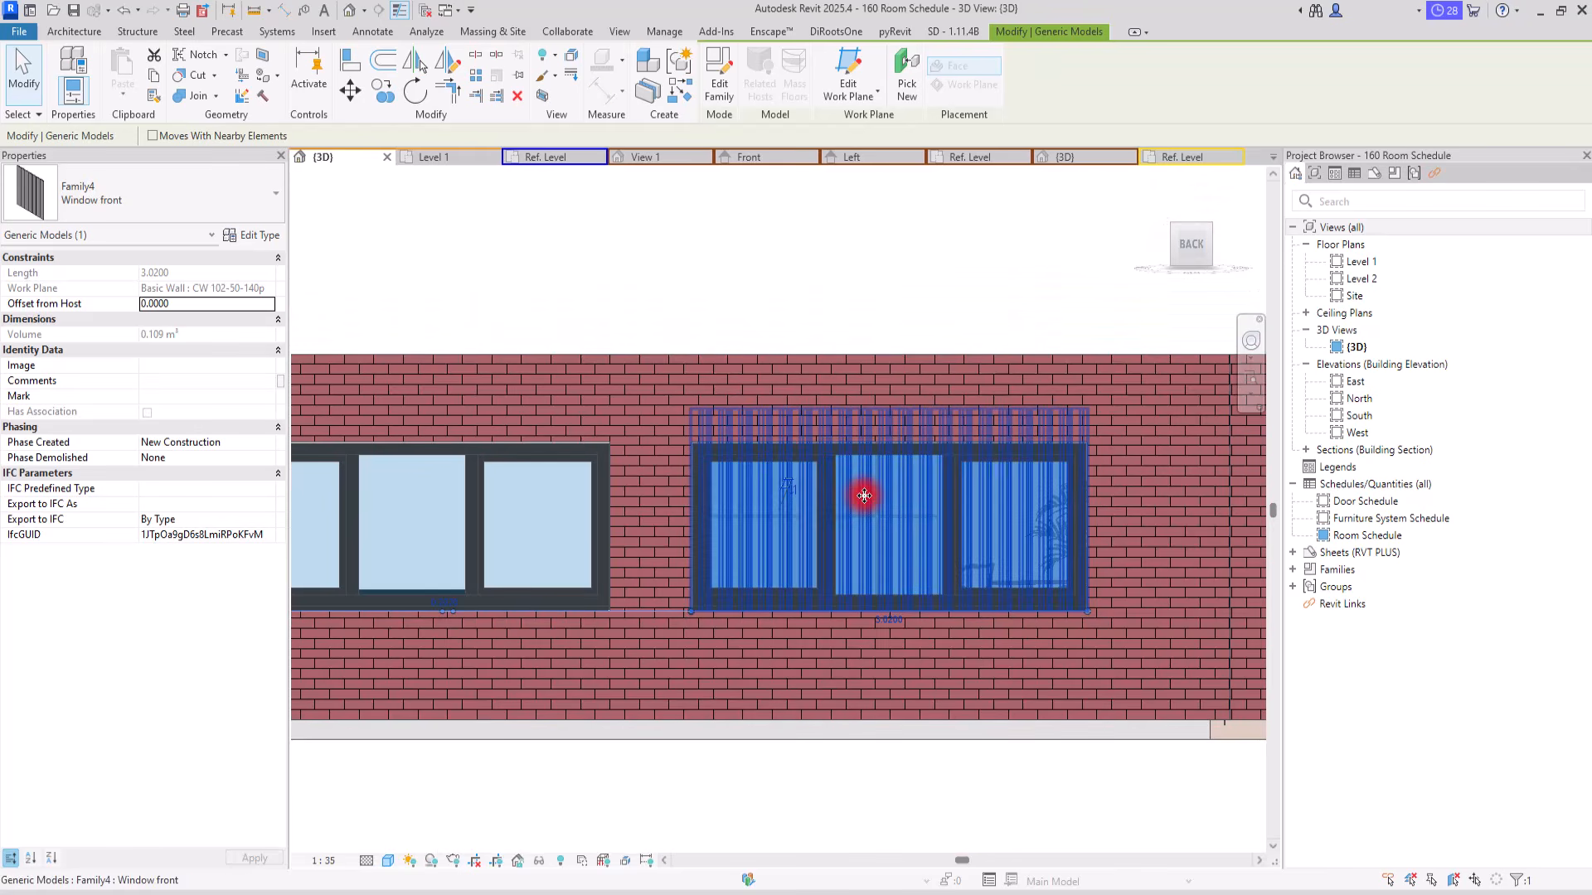
# Step: Check the window dimensions in the type properties of the three-piece window behind the slats
pyautogui.click(832, 561)
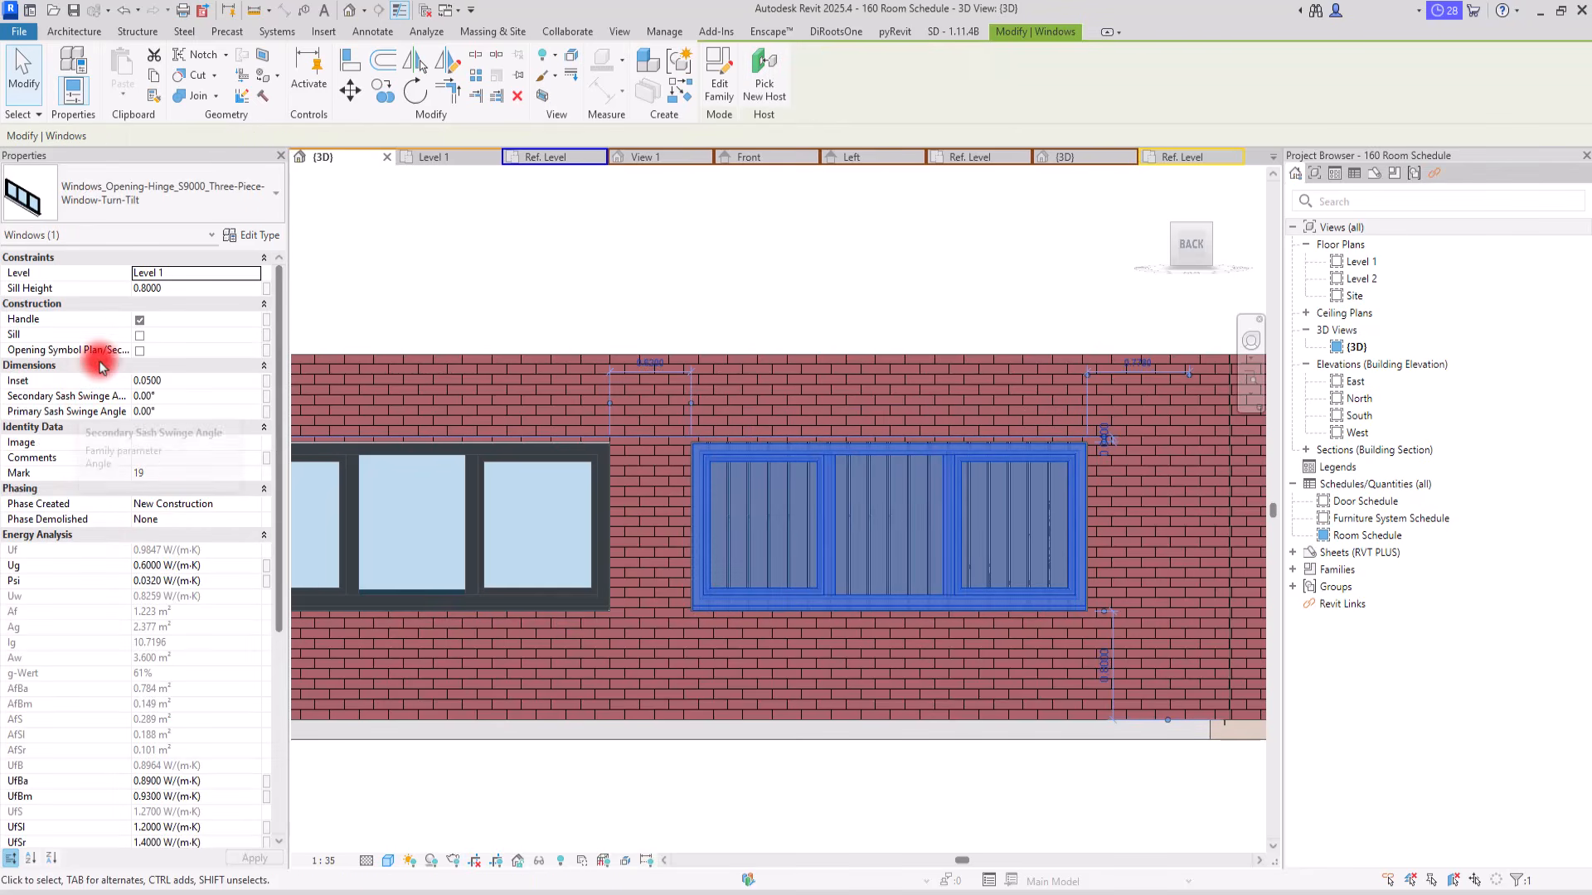
pyautogui.scroll(-5, 169, 335)
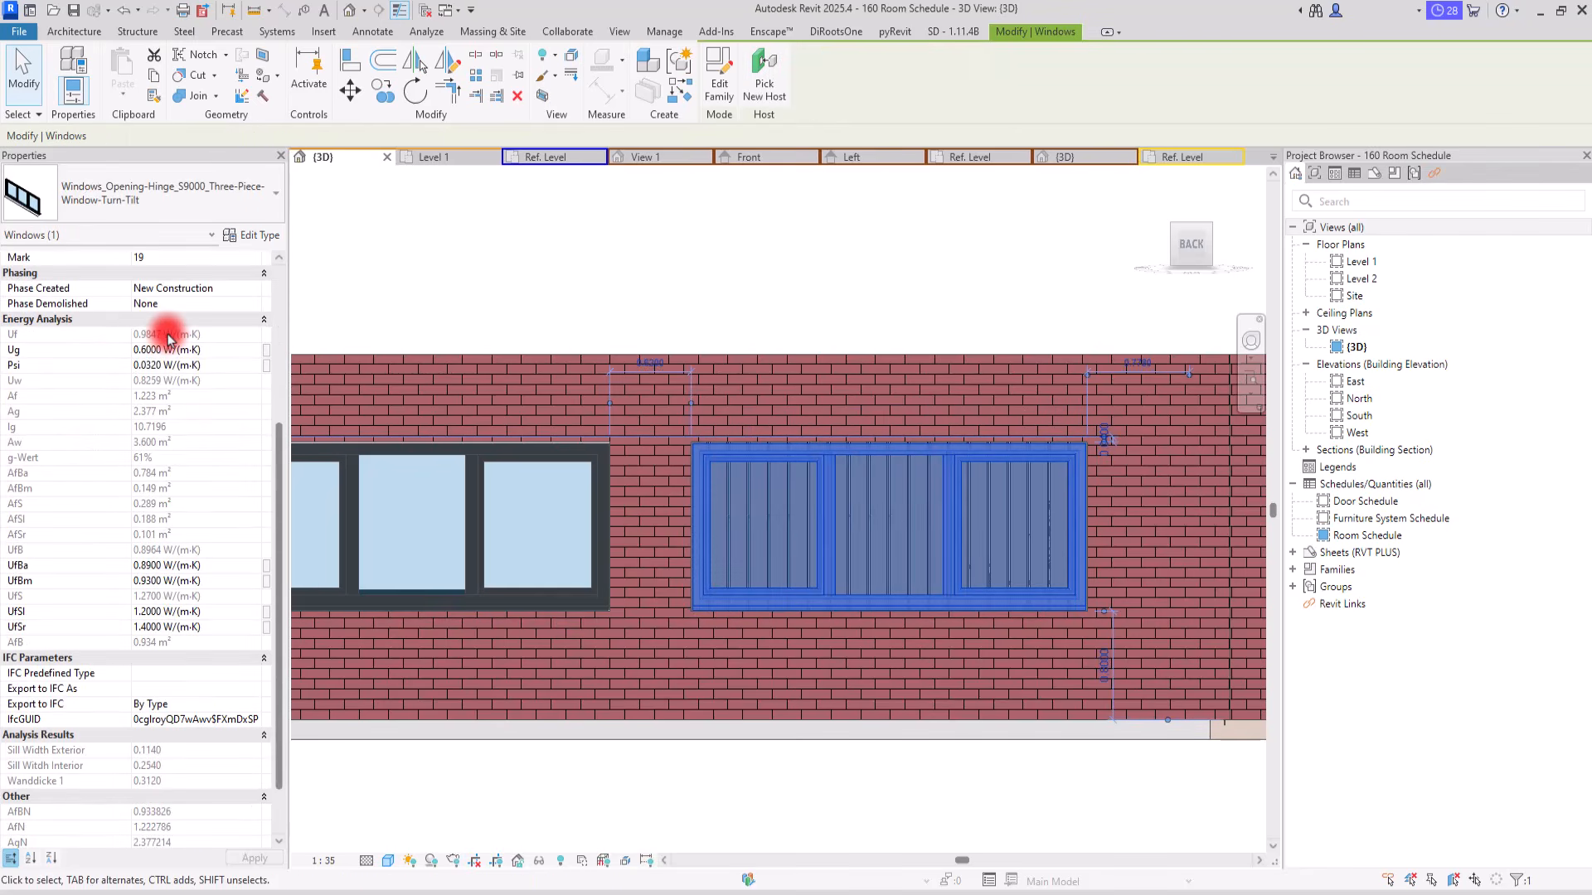
pyautogui.scroll(-2, 169, 335)
pyautogui.click(257, 239)
pyautogui.scroll(-3, 324, 420)
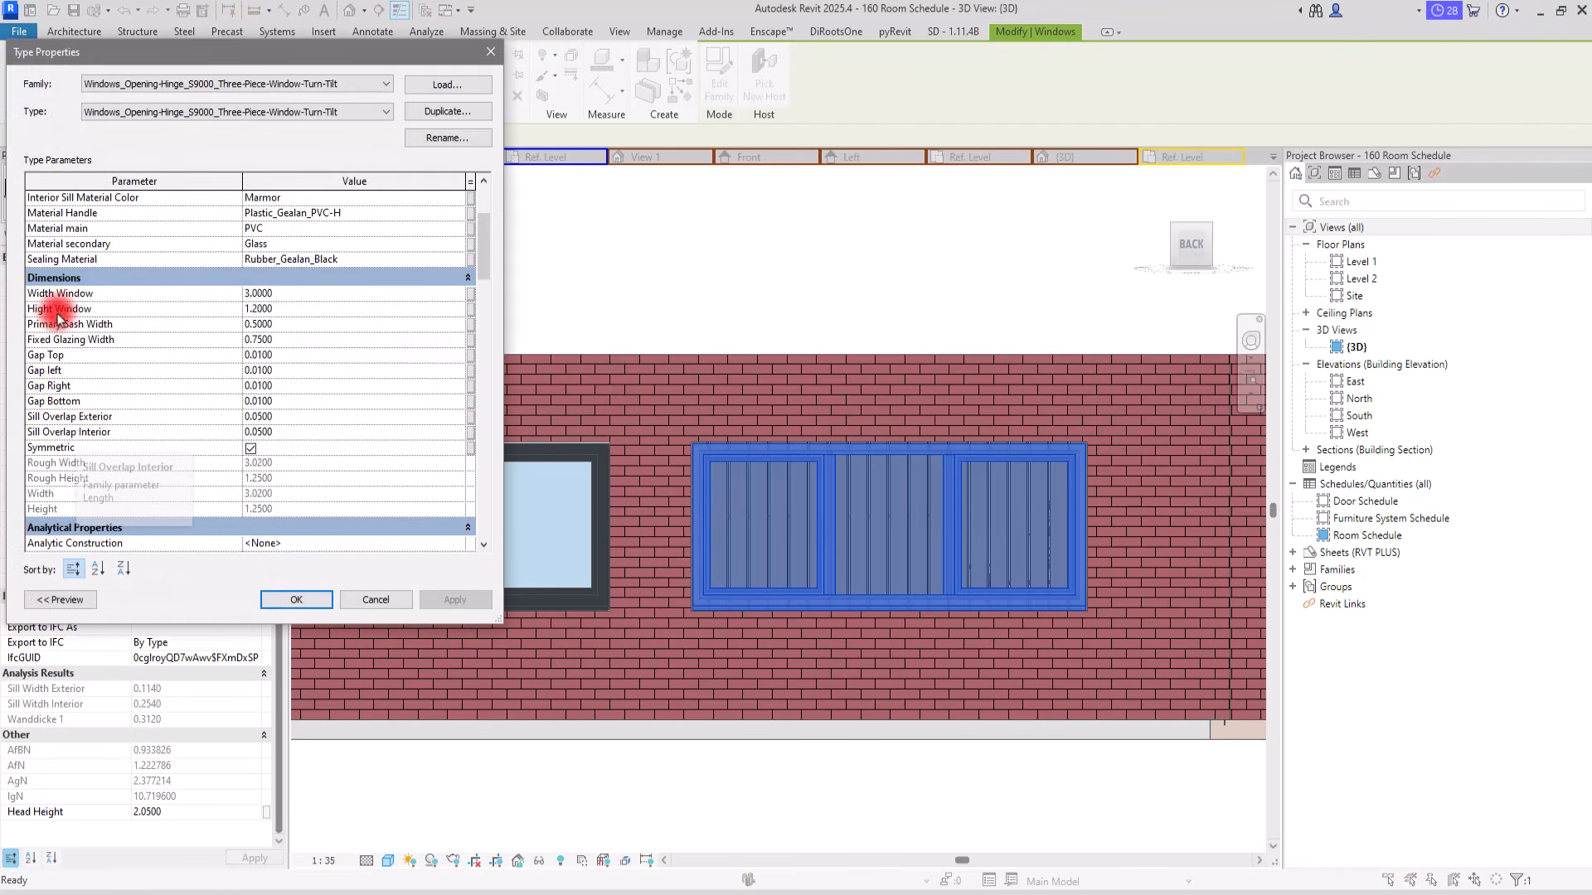
pyautogui.click(498, 55)
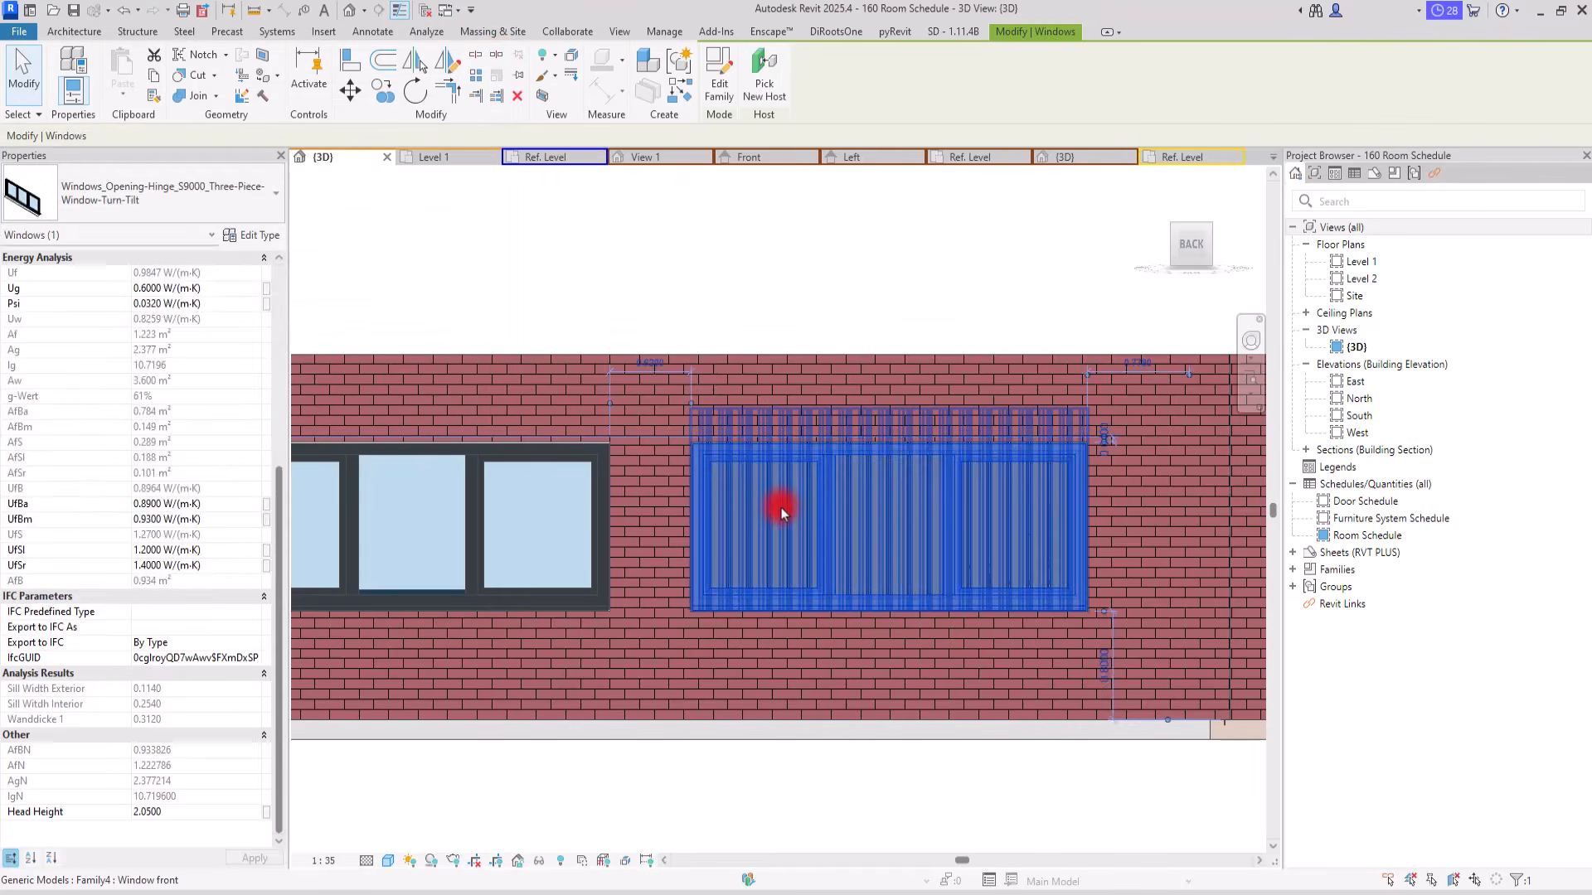
# Step: Set the Window front type's height parameter H to 1.2 and deselect the partition
pyautogui.click(781, 507)
pyautogui.keyDown('shift'); pyautogui.moveTo(751, 423); pyautogui.dragTo(788, 462, button='middle'); pyautogui.keyUp('shift')
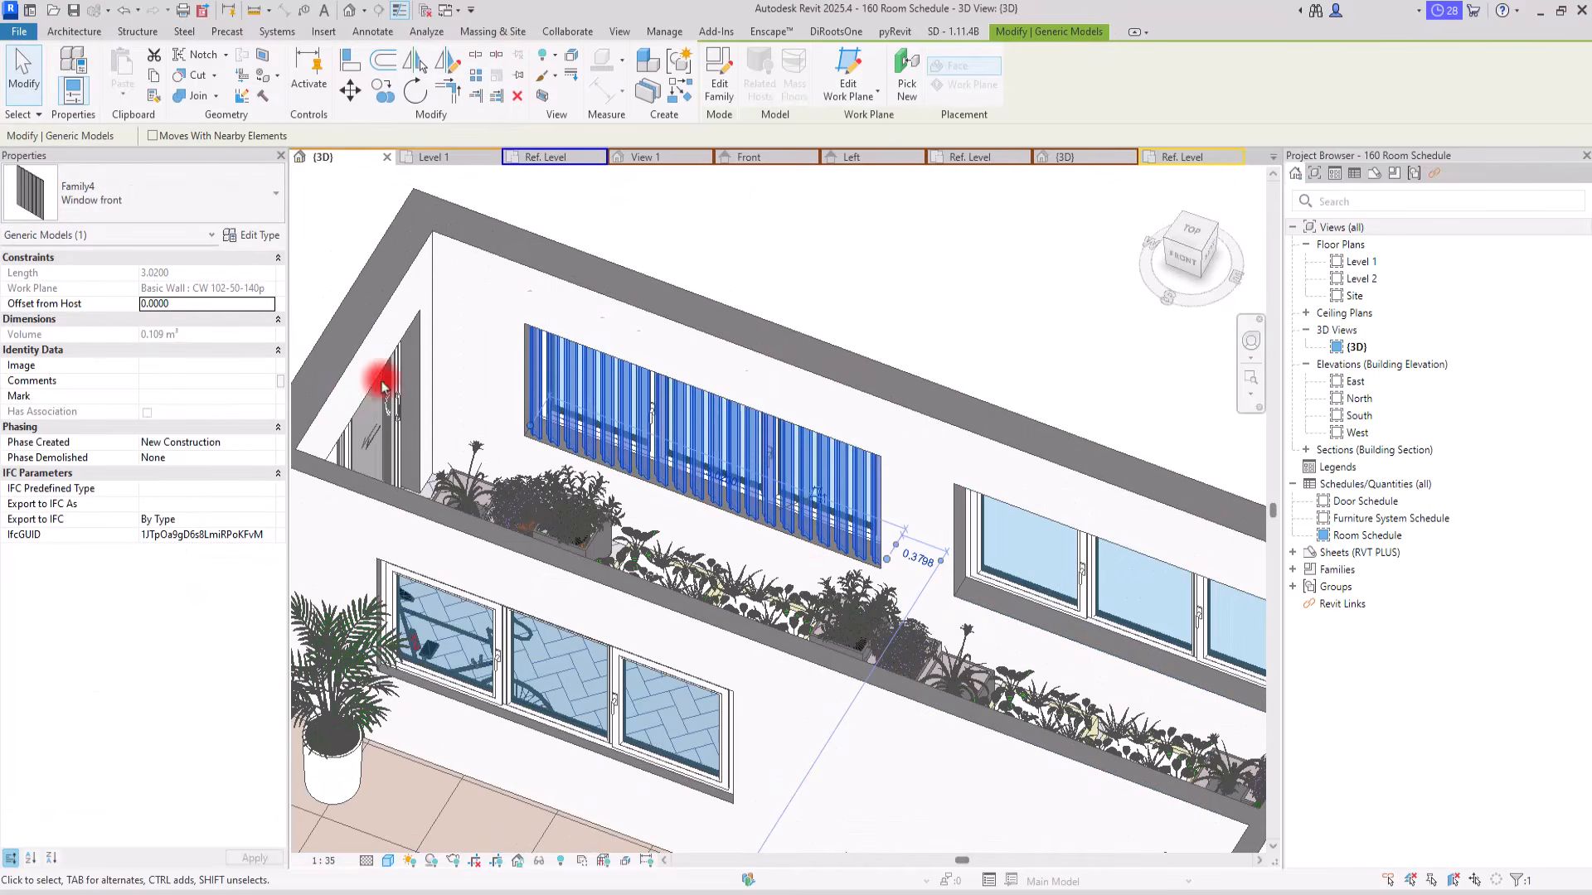
pyautogui.click(247, 237)
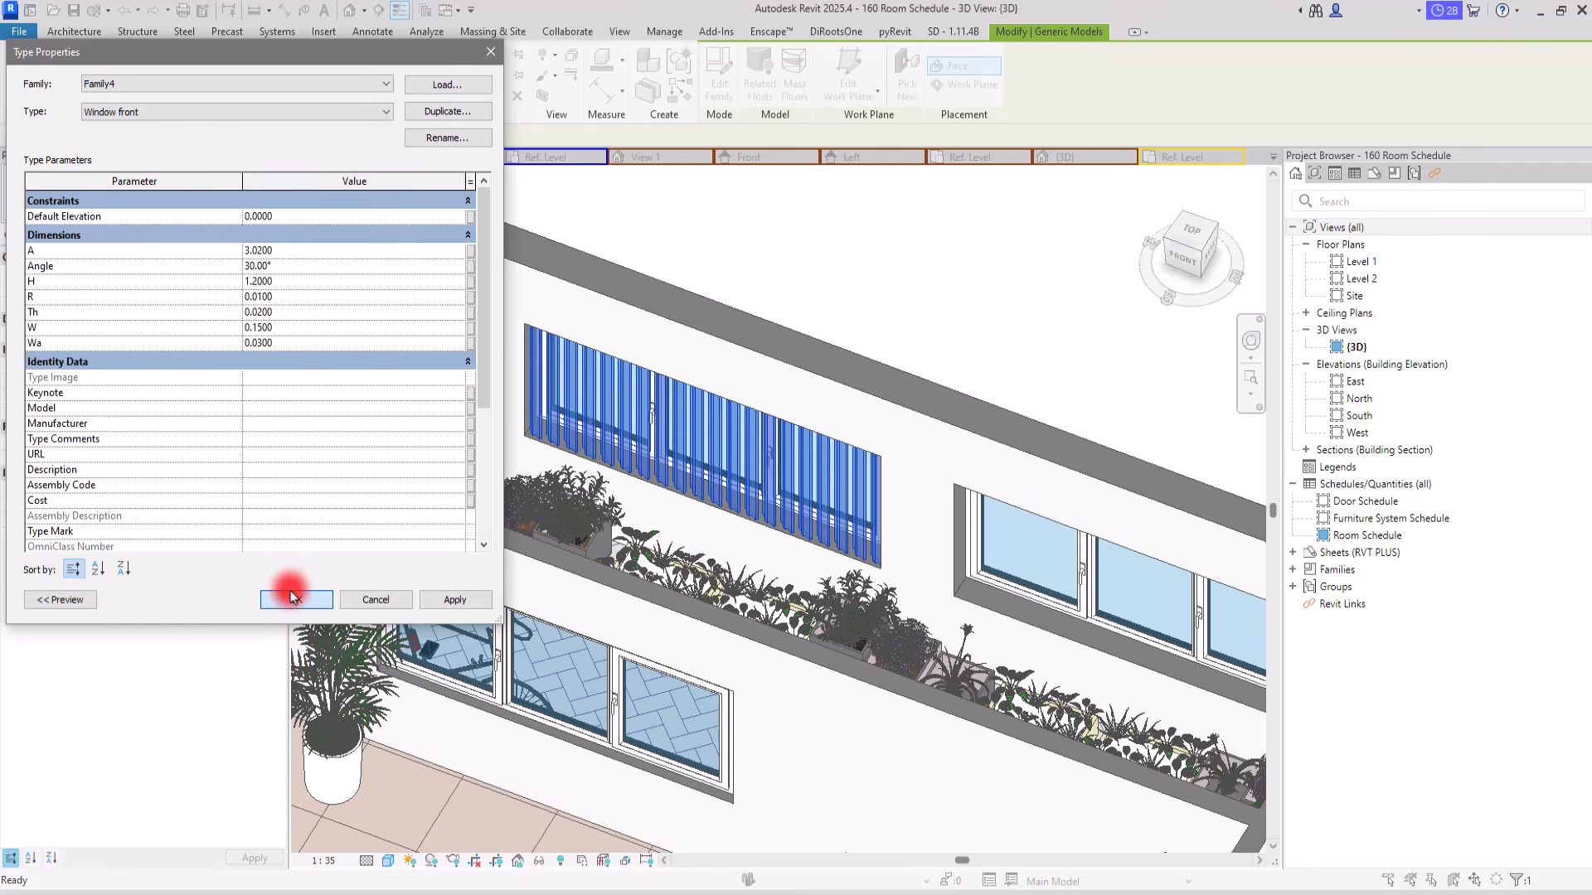
pyautogui.click(967, 302)
# Step: Examine the slats' fit in the window opening from several 3D angles, up close and together with the interior partition
pyautogui.keyDown('shift'); pyautogui.moveTo(739, 605); pyautogui.dragTo(622, 498, button='middle'); pyautogui.keyUp('shift')
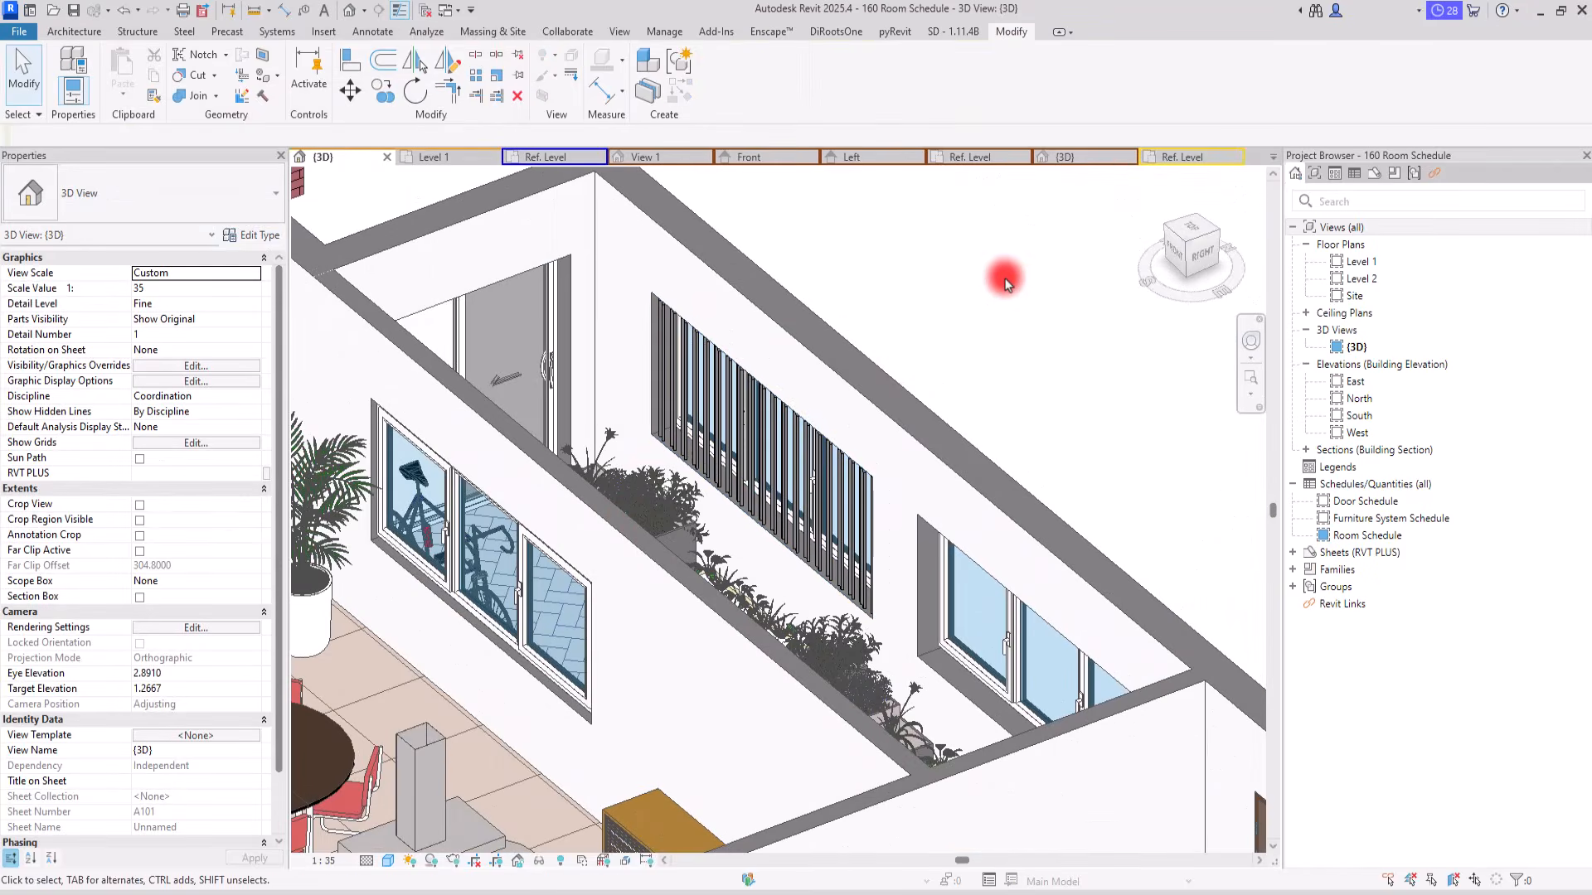
pyautogui.scroll(10, 917, 337)
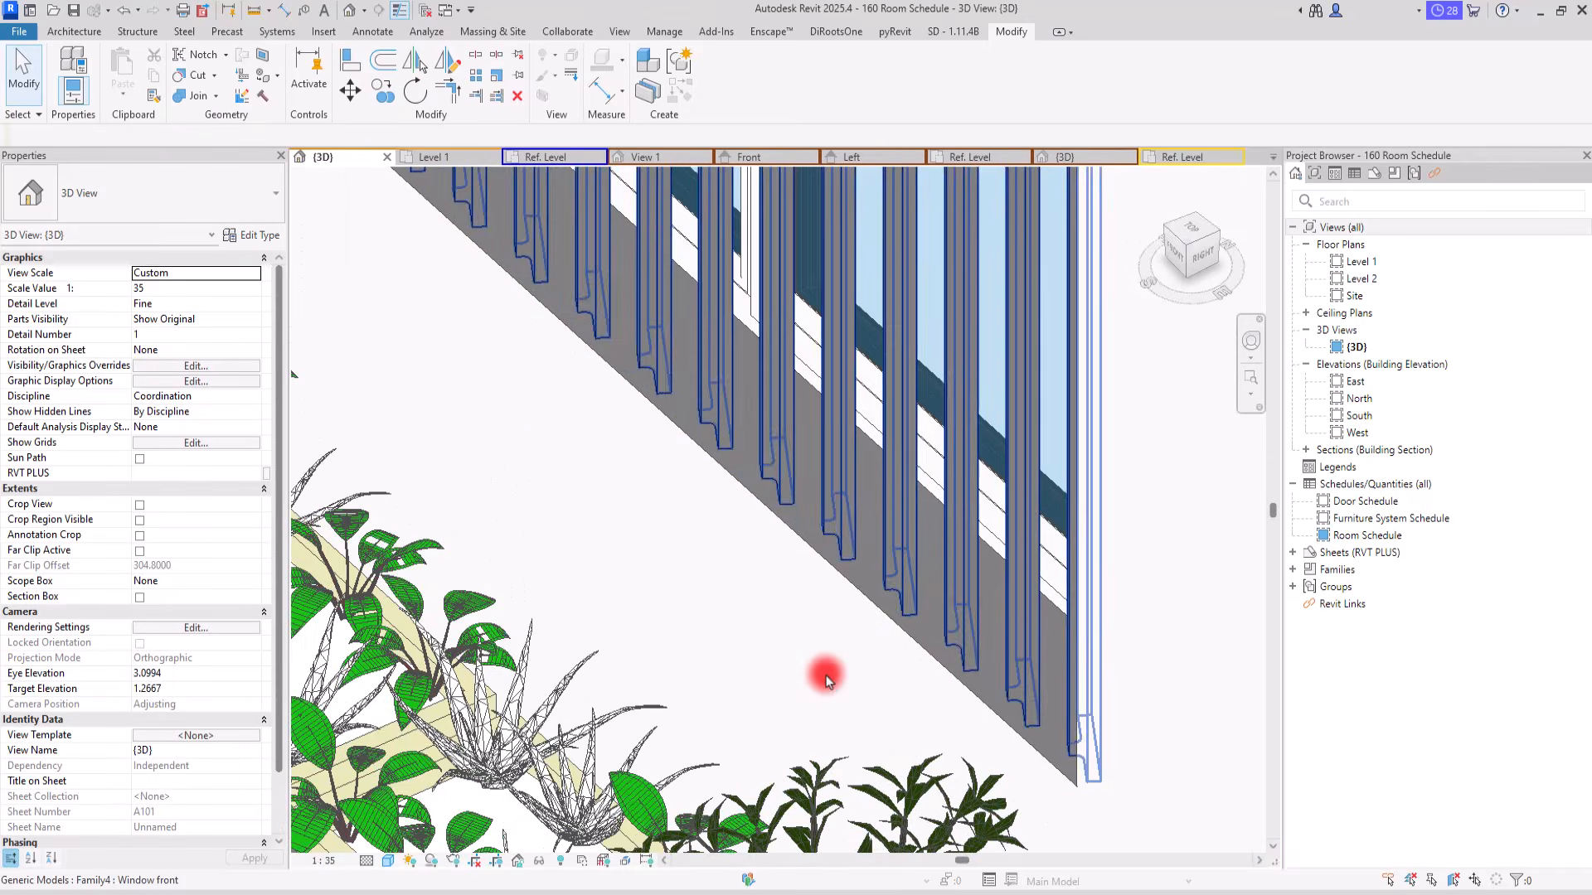
pyautogui.keyDown('shift'); pyautogui.moveTo(827, 680); pyautogui.dragTo(1067, 689, button='middle'); pyautogui.keyUp('shift')
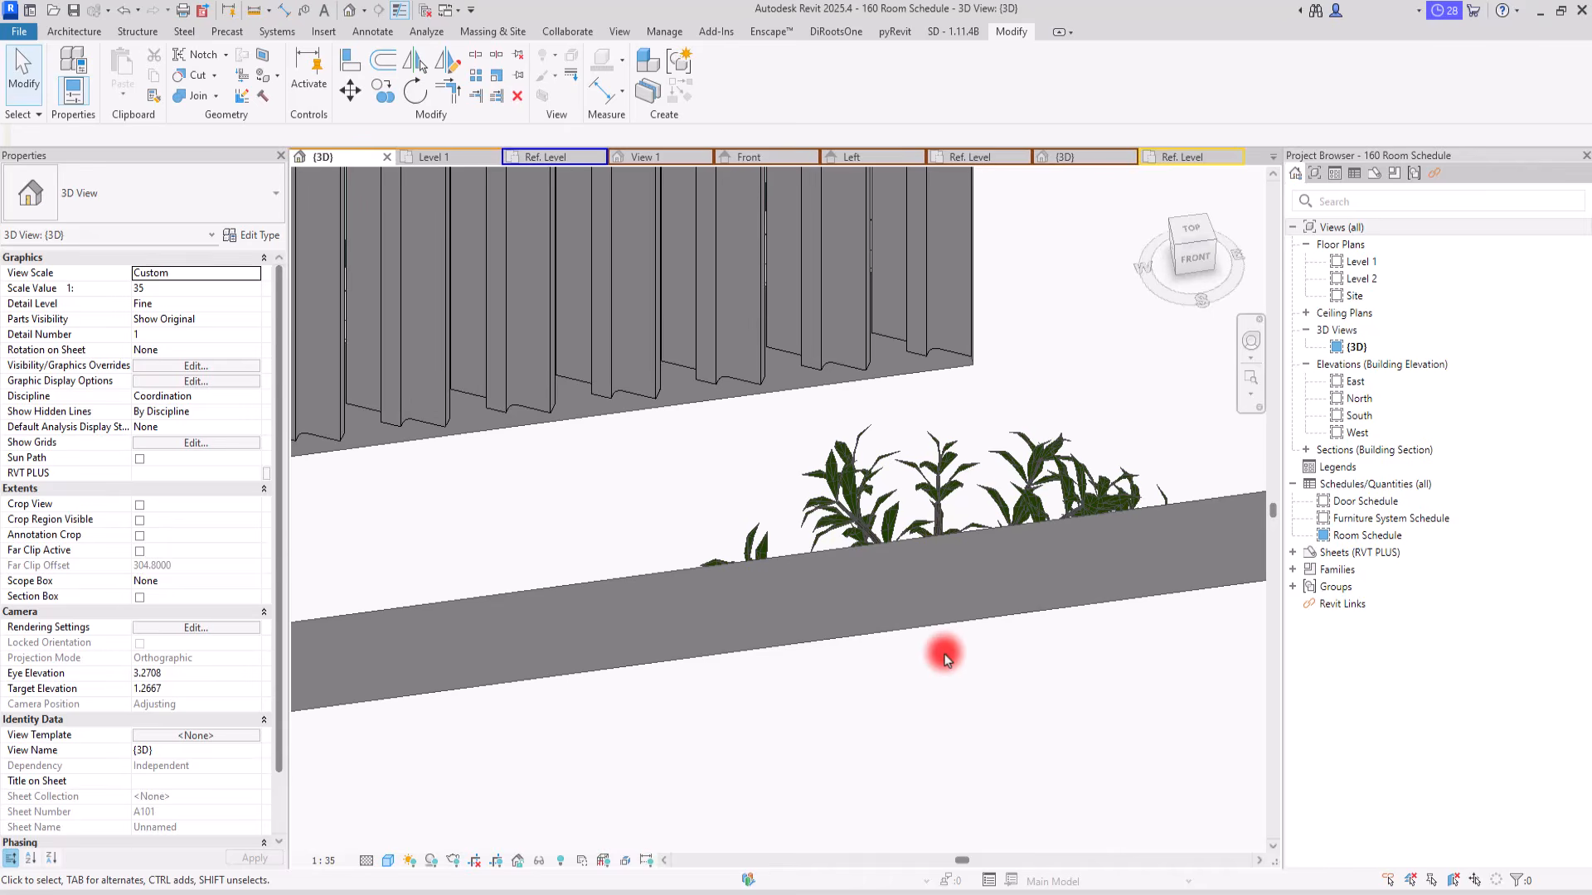
pyautogui.scroll(-5, 946, 659)
pyautogui.keyDown('shift'); pyautogui.moveTo(650, 657); pyautogui.dragTo(625, 664, button='middle'); pyautogui.keyUp('shift')
pyautogui.scroll(5, 718, 664)
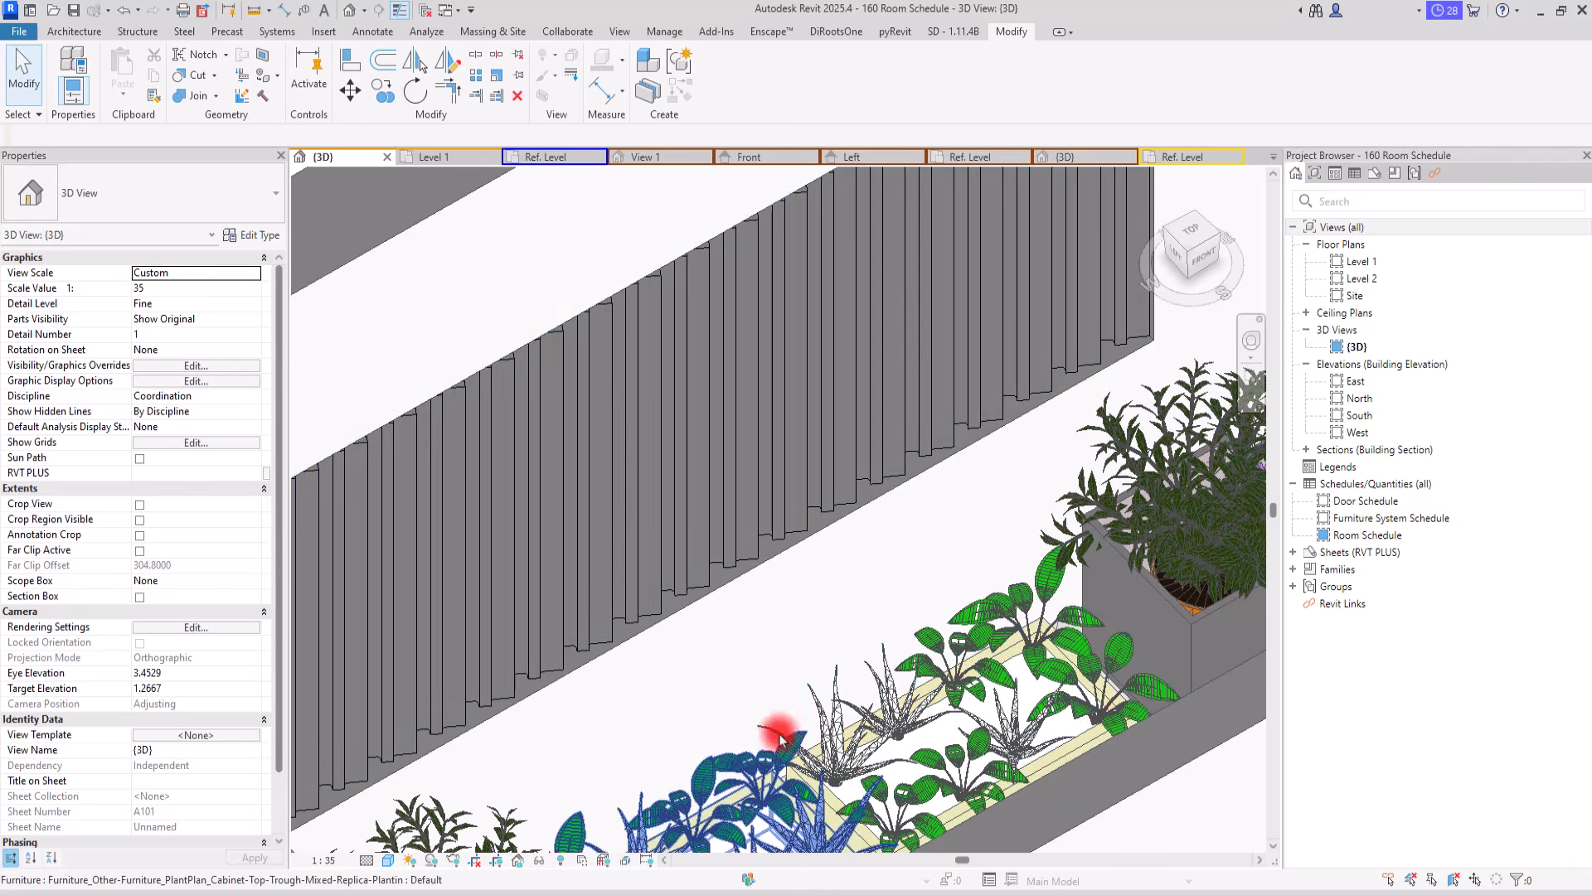
pyautogui.scroll(-5, 622, 561)
pyautogui.keyDown('shift'); pyautogui.moveTo(1019, 774); pyautogui.dragTo(787, 610, button='middle'); pyautogui.keyUp('shift')
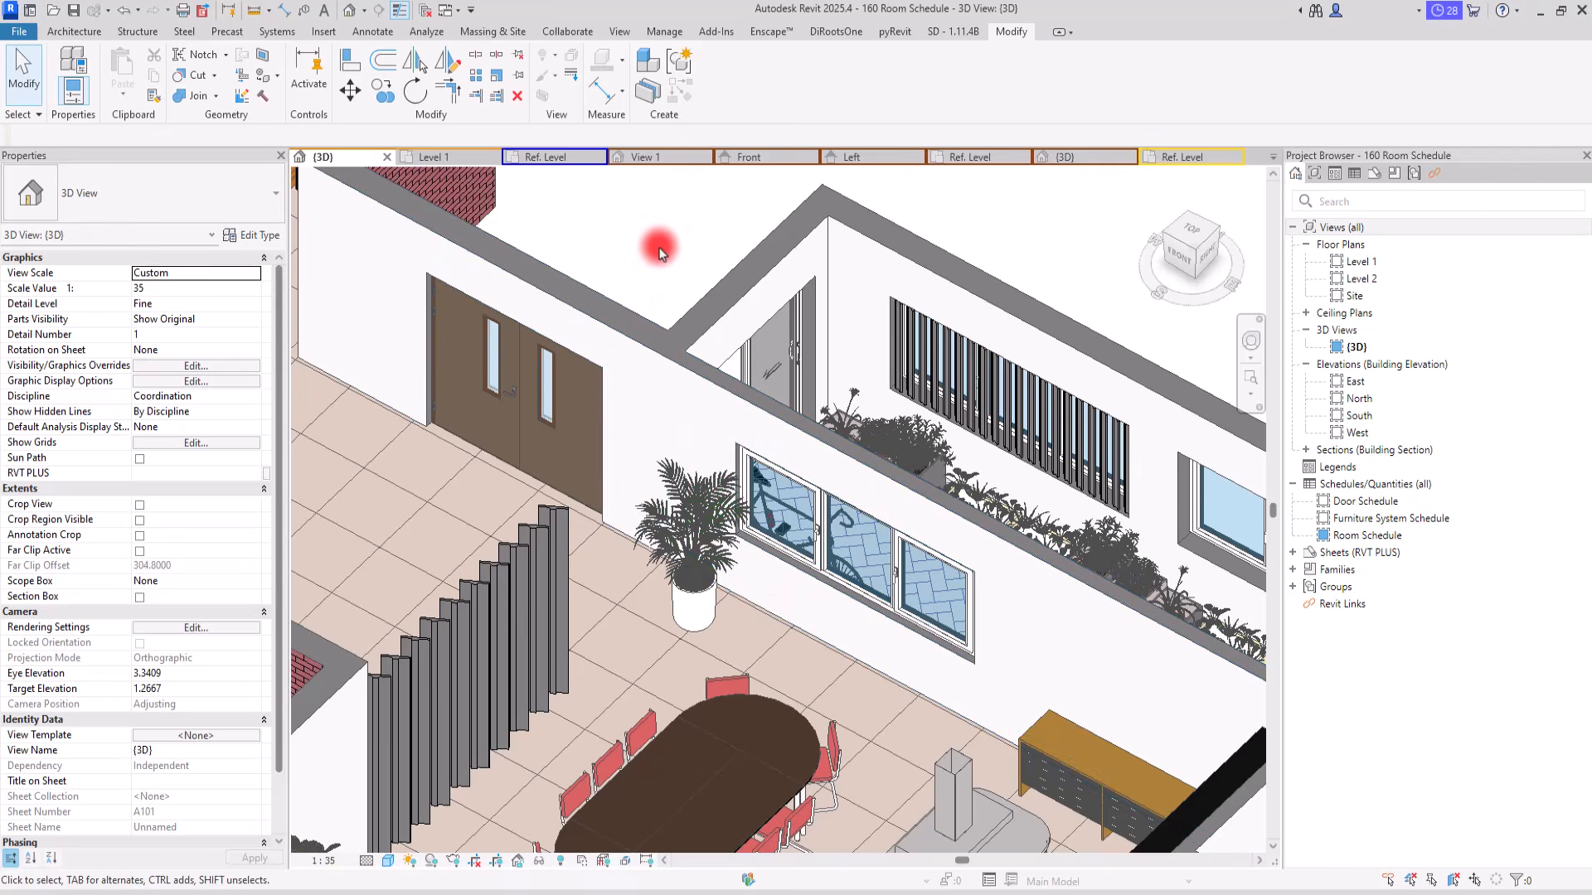